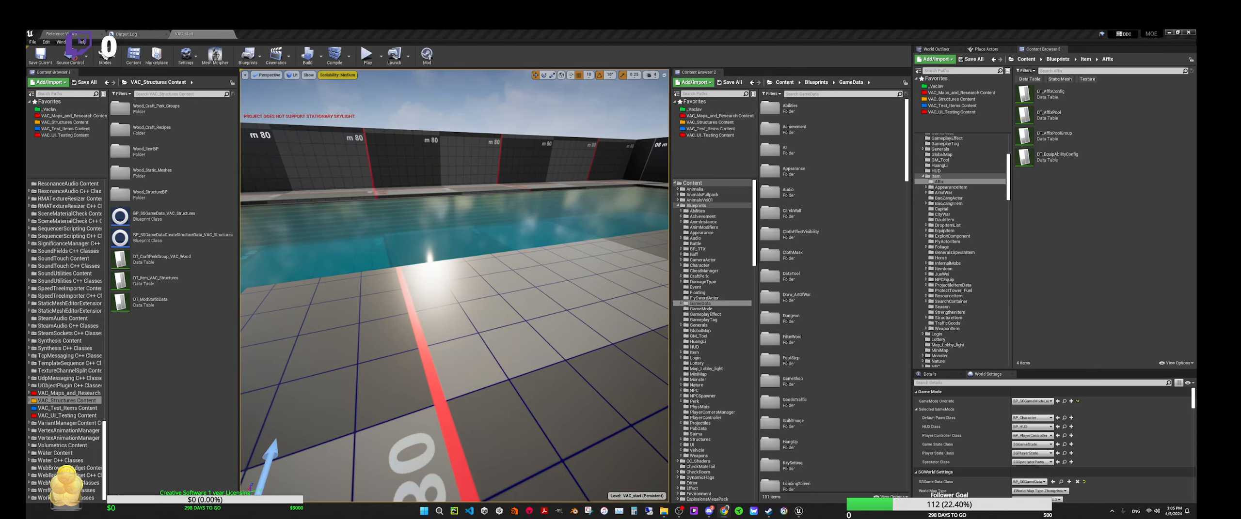
pyautogui.moveTo(1238, 388); pyautogui.dragTo(654, 142)
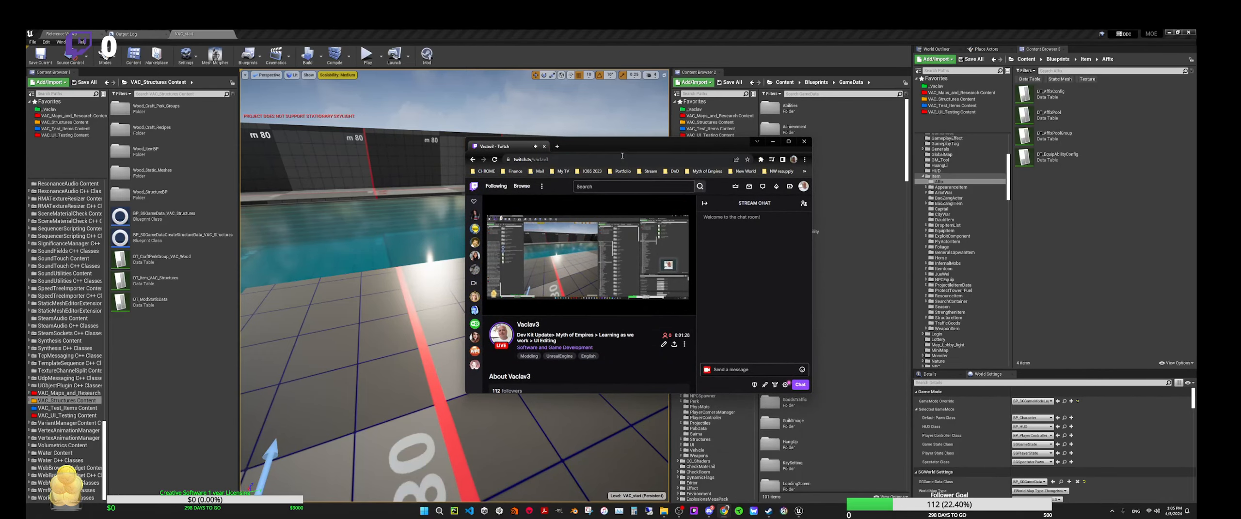
pyautogui.moveTo(654, 145); pyautogui.dragTo(1239, 387)
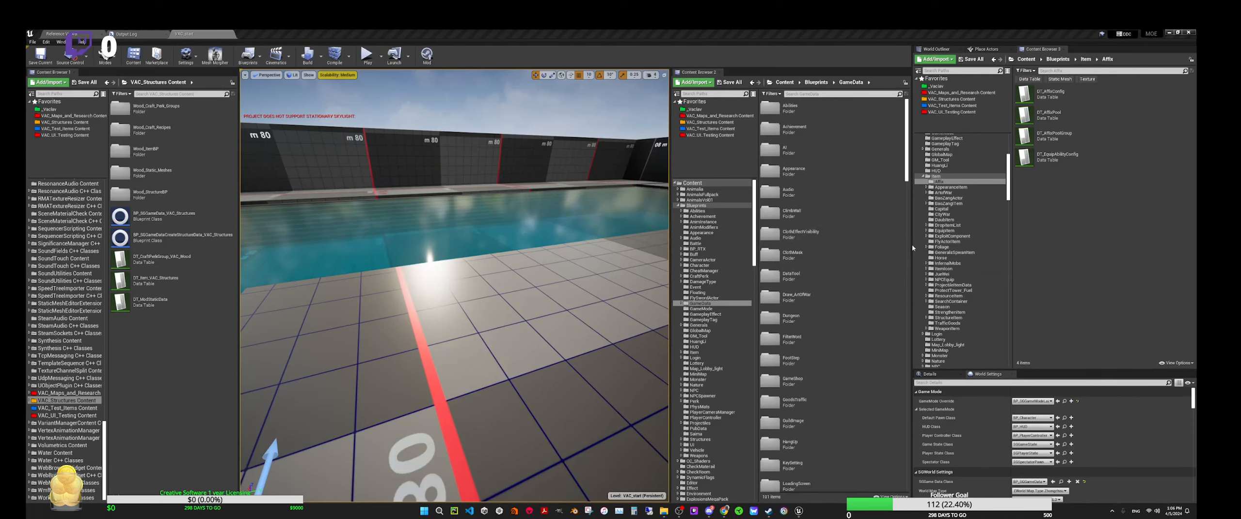
# Widen the level viewport by narrowing the outliner and details area and shrinking the GameData content browser beside it.
pyautogui.moveTo(912, 248); pyautogui.dragTo(1005, 248)
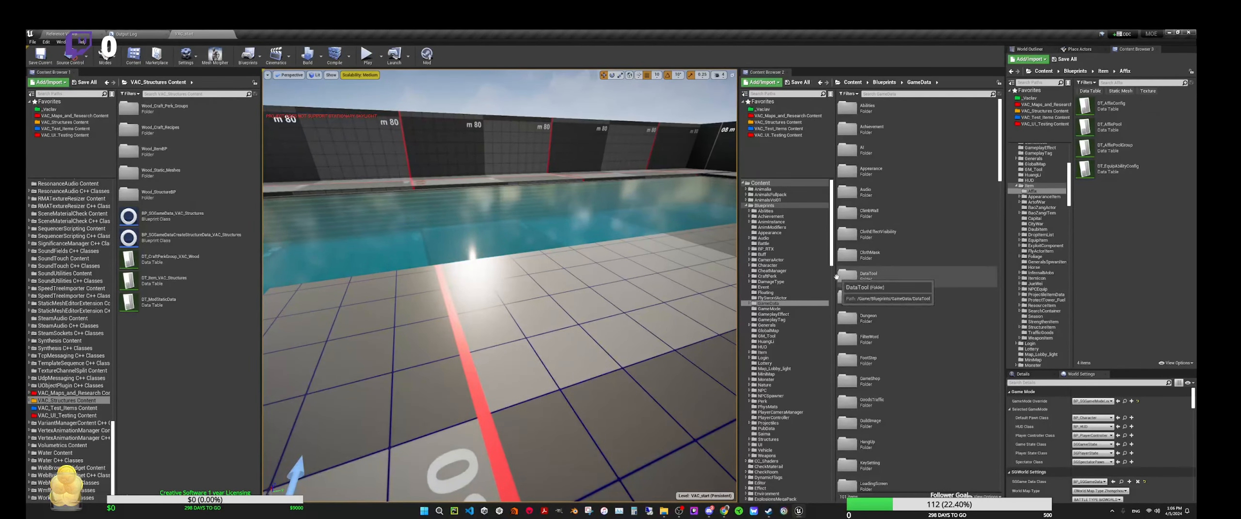
pyautogui.moveTo(836, 277); pyautogui.dragTo(884, 277)
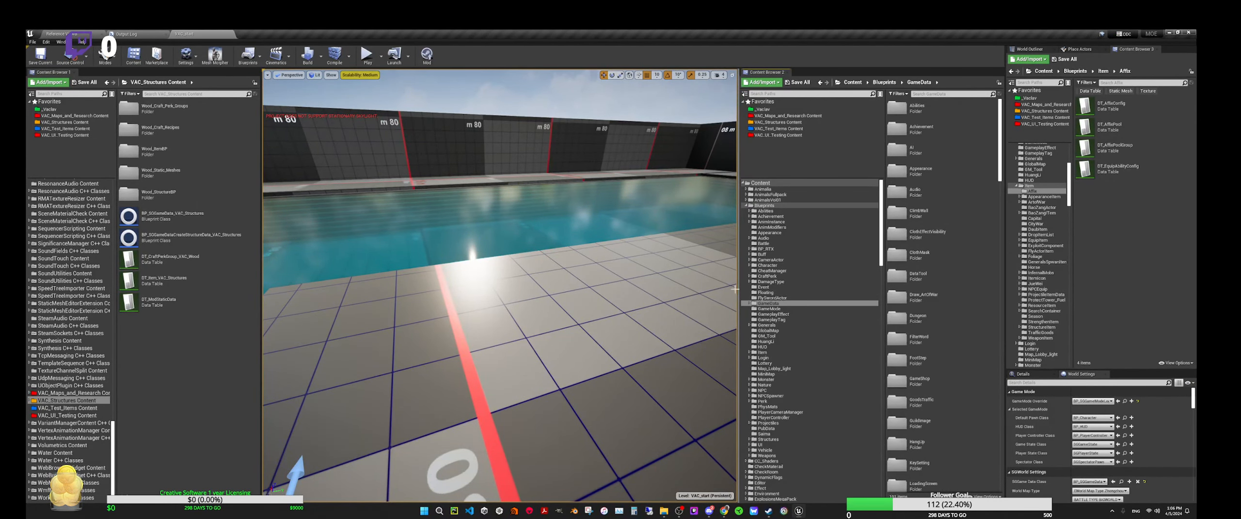
pyautogui.moveTo(735, 289); pyautogui.dragTo(820, 290)
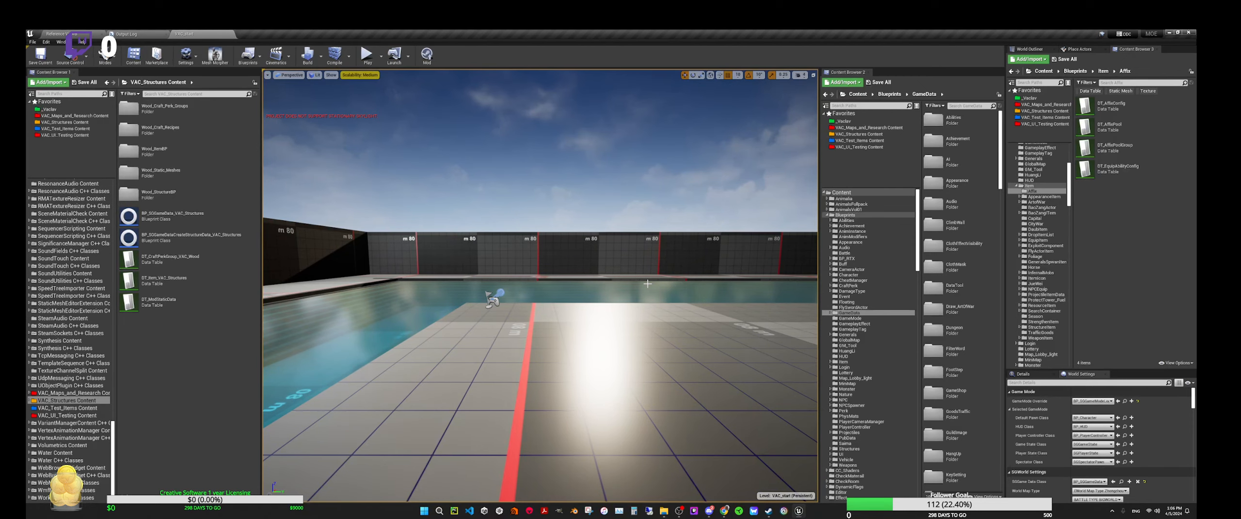
pyautogui.moveTo(648, 284); pyautogui.dragTo(648, 293, button='right')
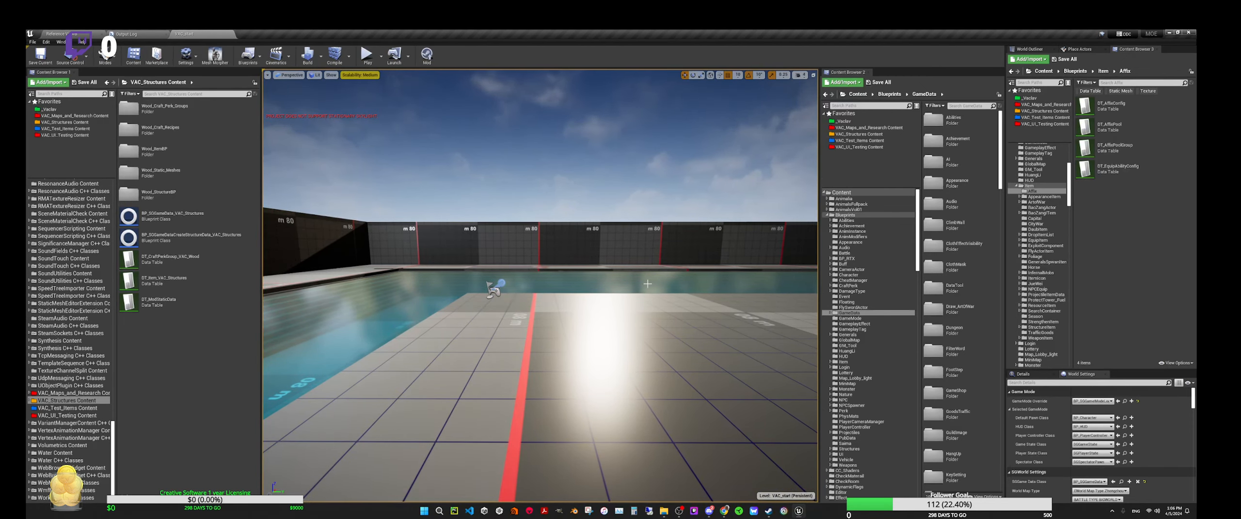
# Open a second level viewport in a floating window and place it over the main viewport.
pyautogui.click(380, 62)
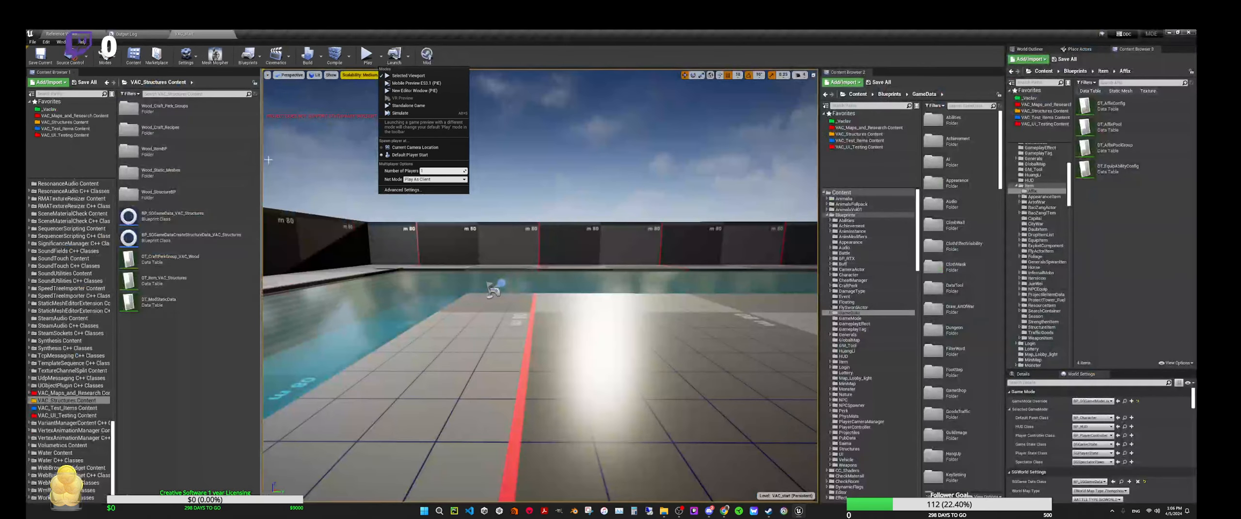
pyautogui.click(499, 65)
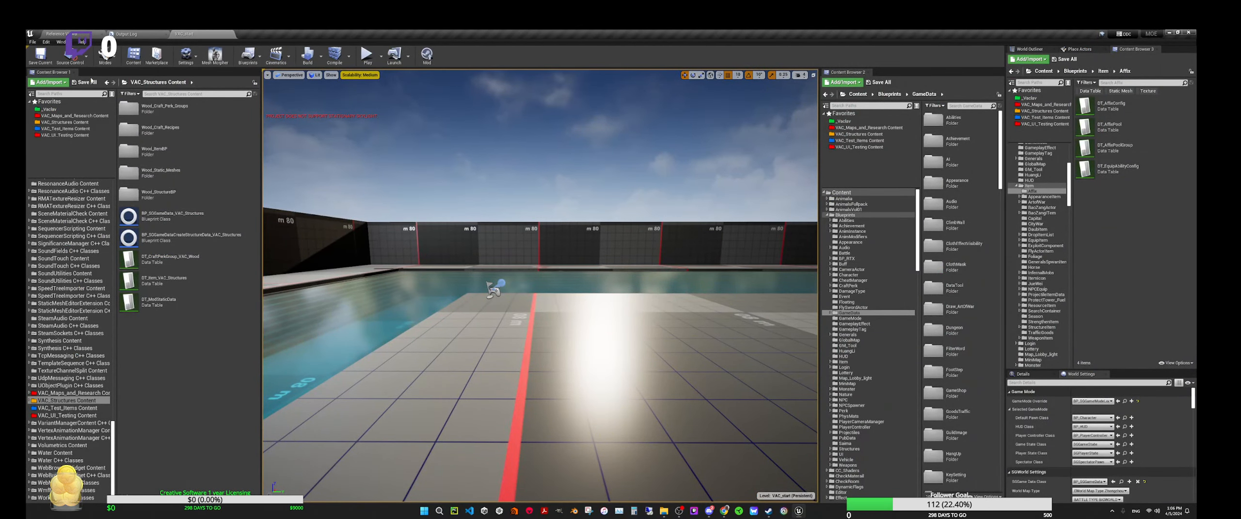
pyautogui.click(61, 42)
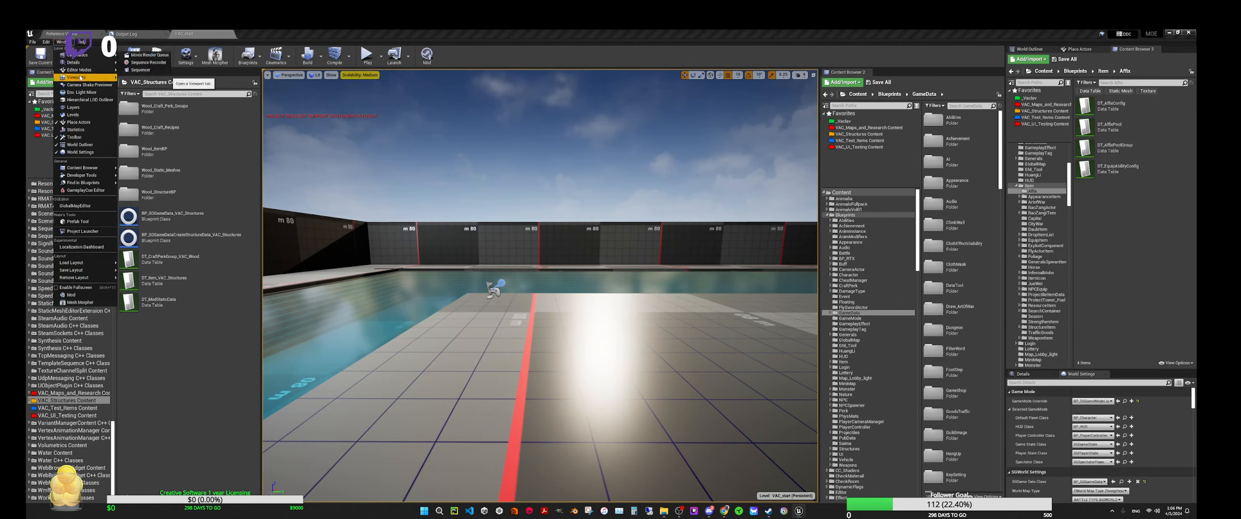
pyautogui.moveTo(84, 73)
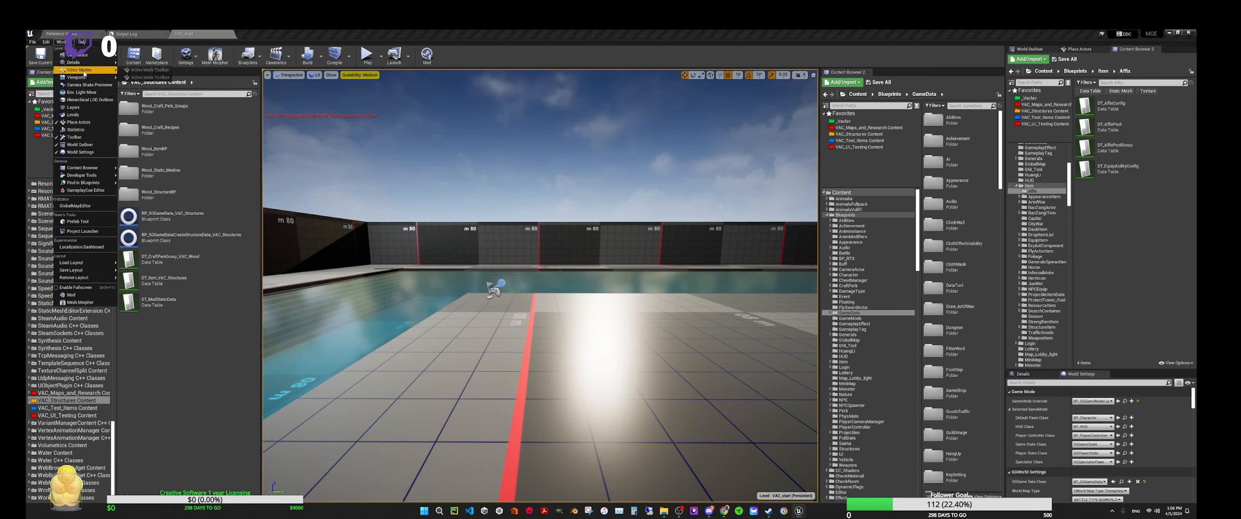
pyautogui.click(201, 128)
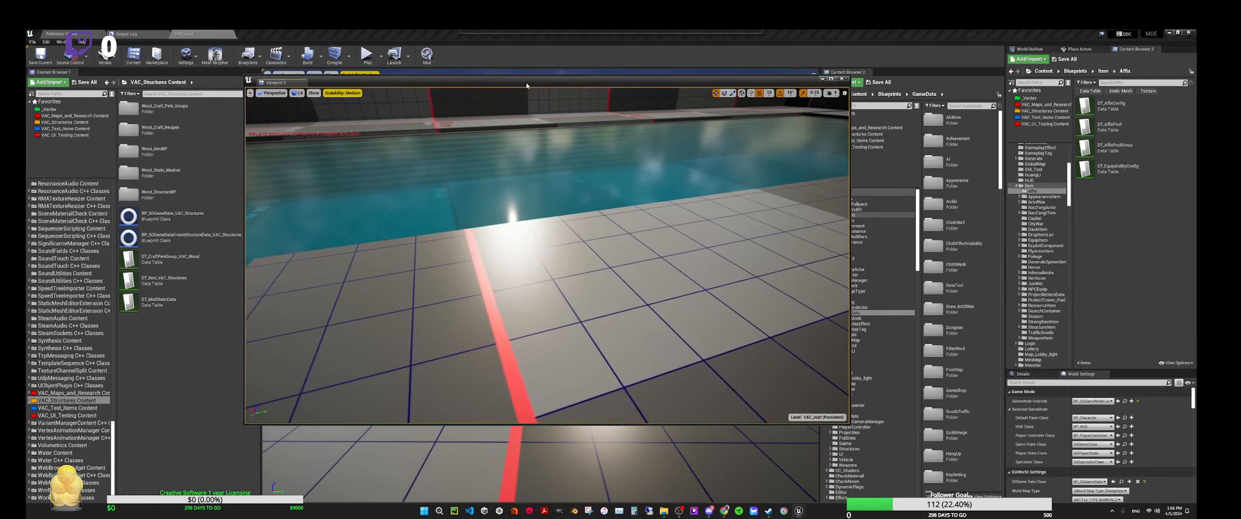
pyautogui.moveTo(526, 86); pyautogui.dragTo(521, 118)
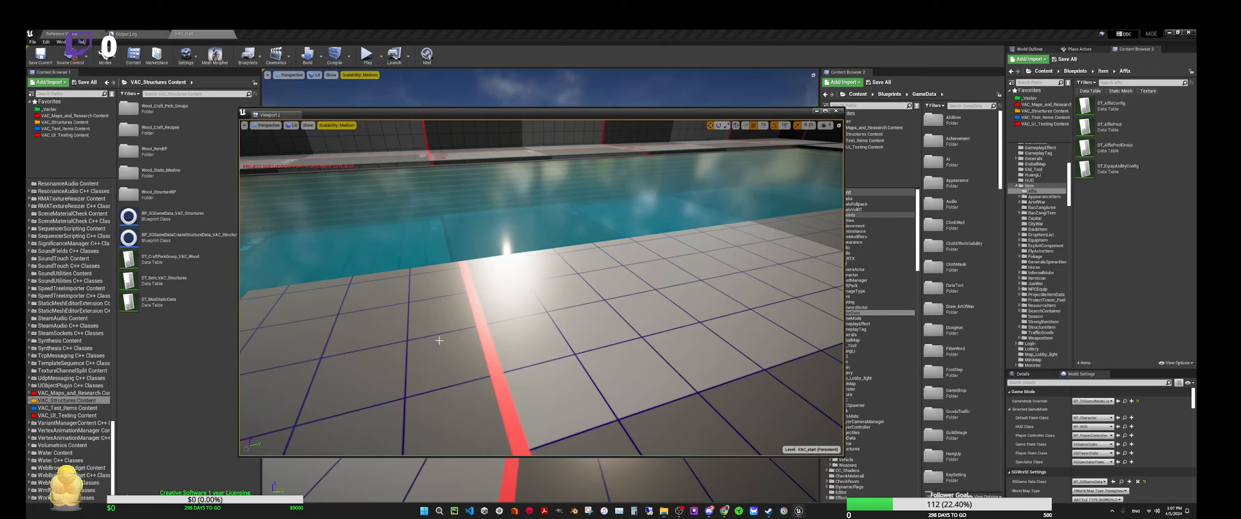
# Play the level in the floating viewport and open the in-game Server Settings.
pyautogui.hotkey('alt', 'p')
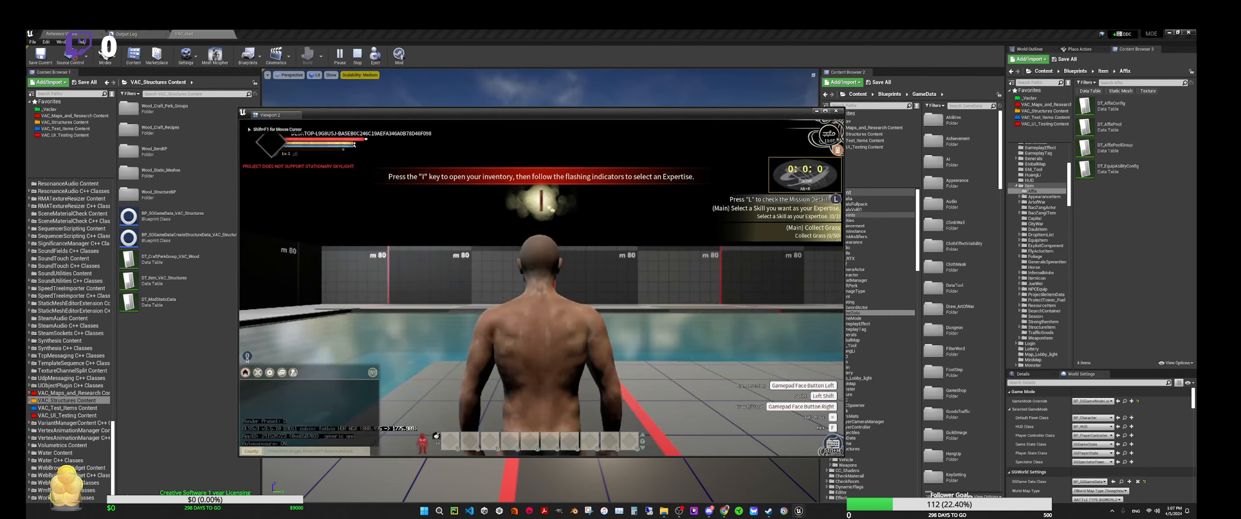
pyautogui.click(442, 343)
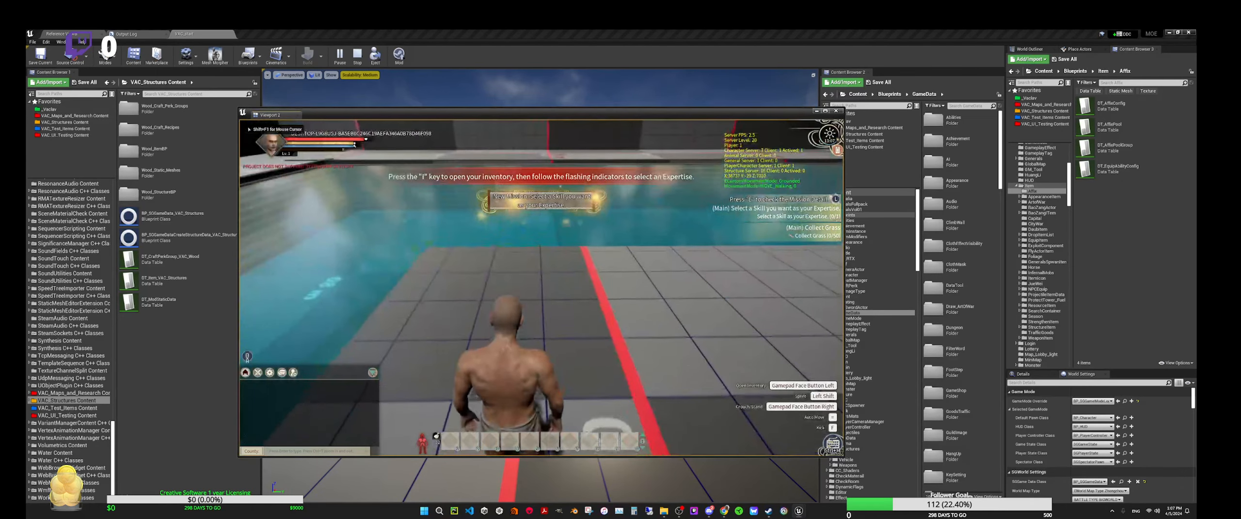
pyautogui.press('Escape')
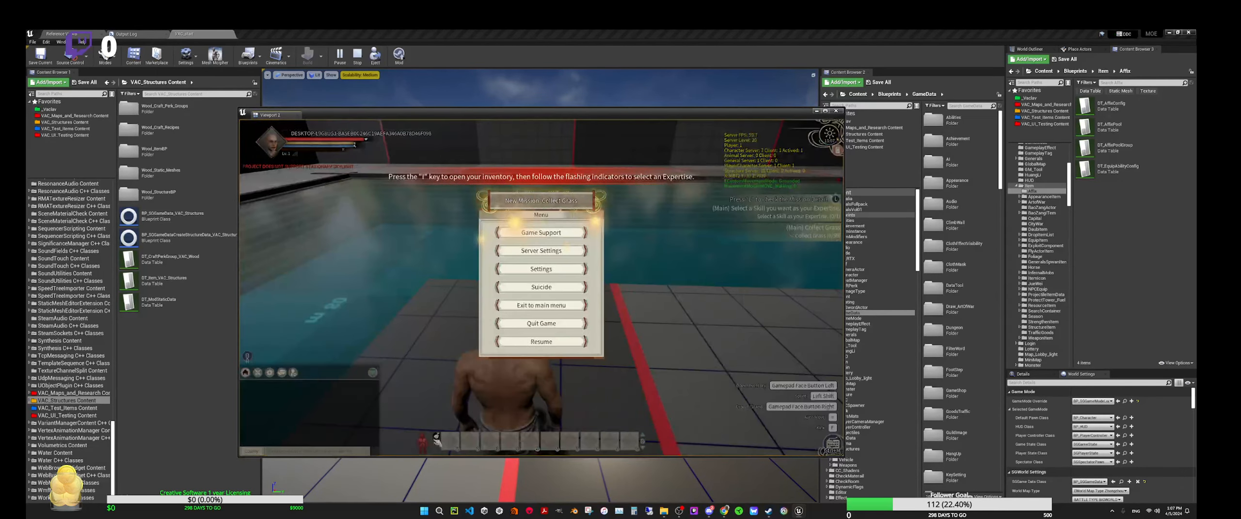
pyautogui.click(533, 256)
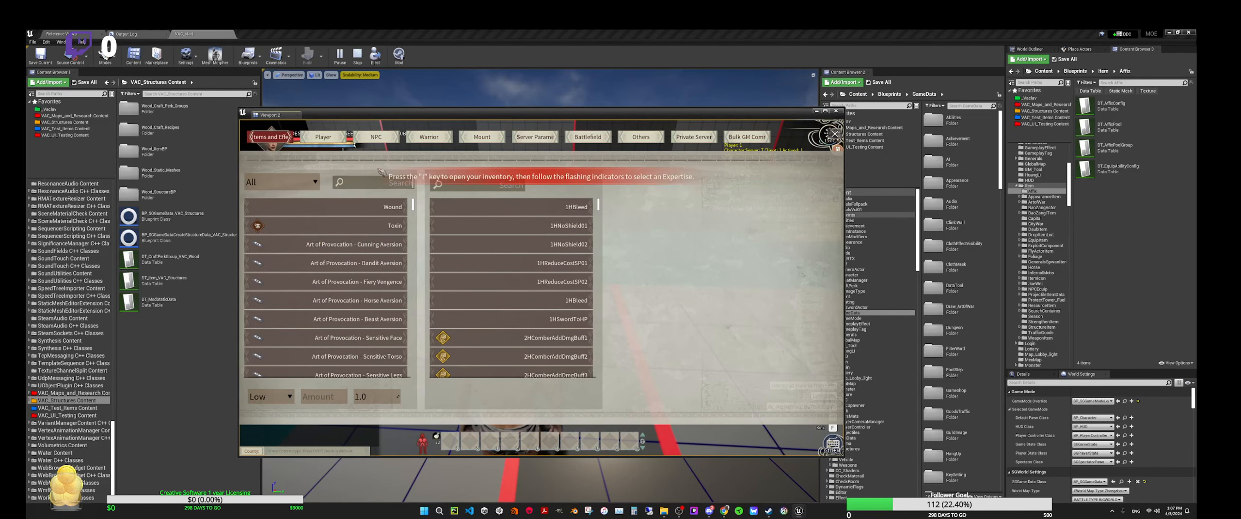
# Filter the item list by "vac" and look through the VAC structure items from end to end.
pyautogui.write('vac')
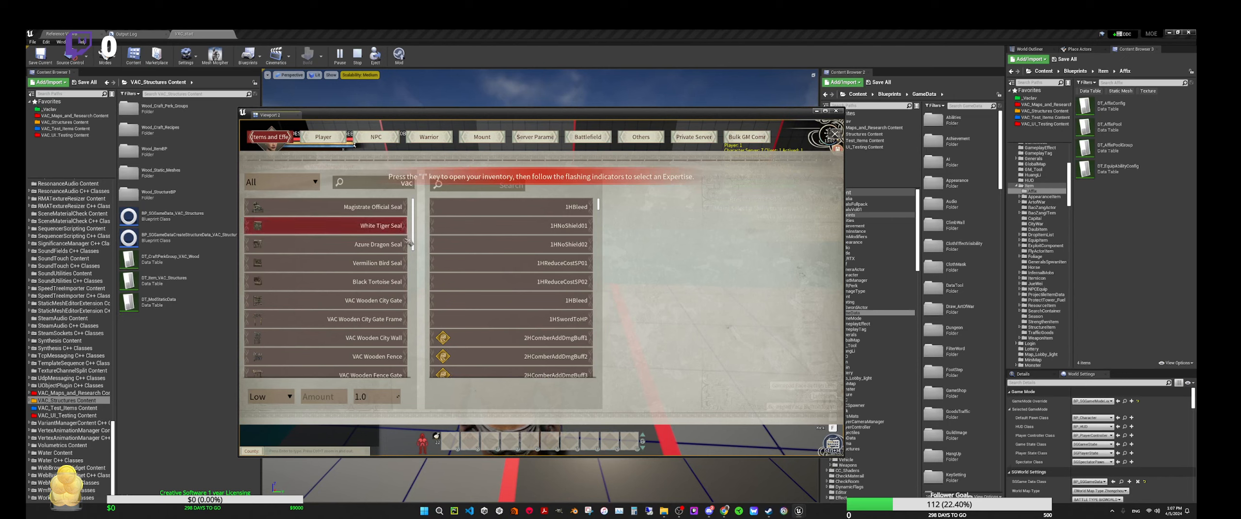
pyautogui.scroll(-1, 381, 298)
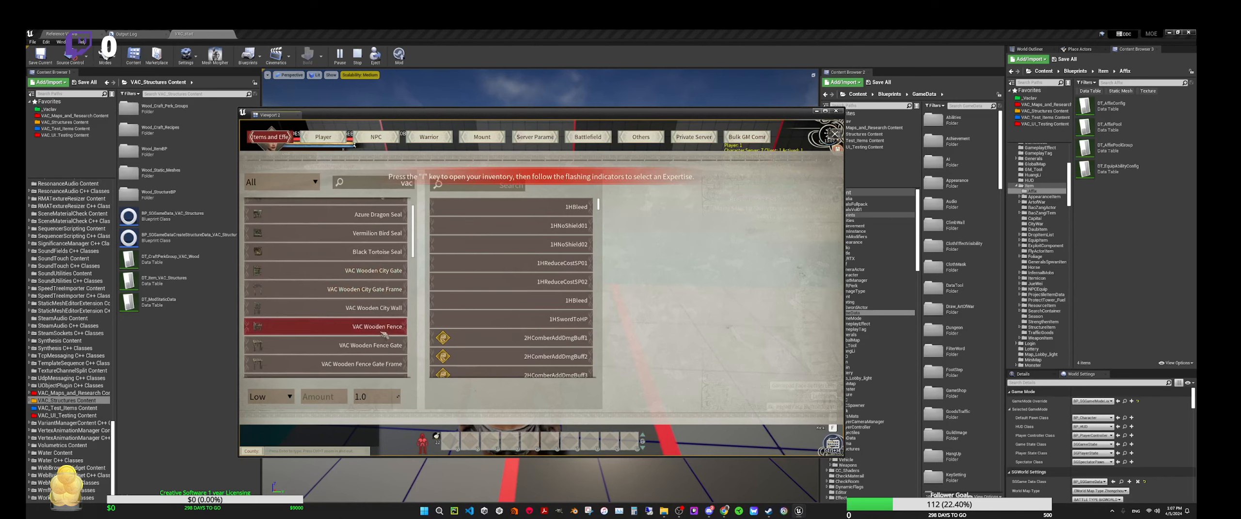
pyautogui.scroll(-5, 382, 276)
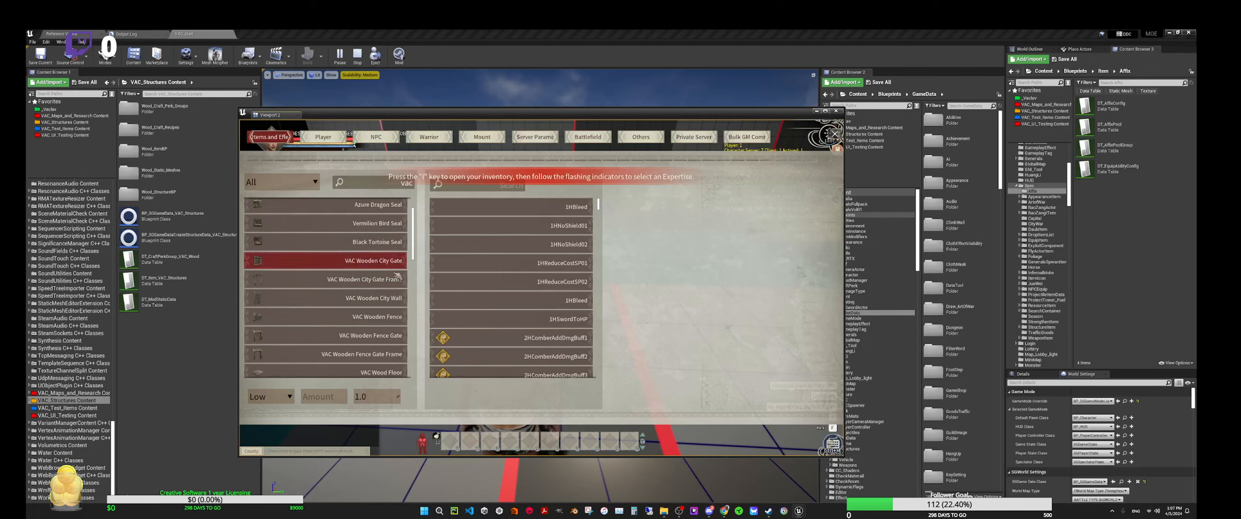
pyautogui.scroll(-7, 382, 273)
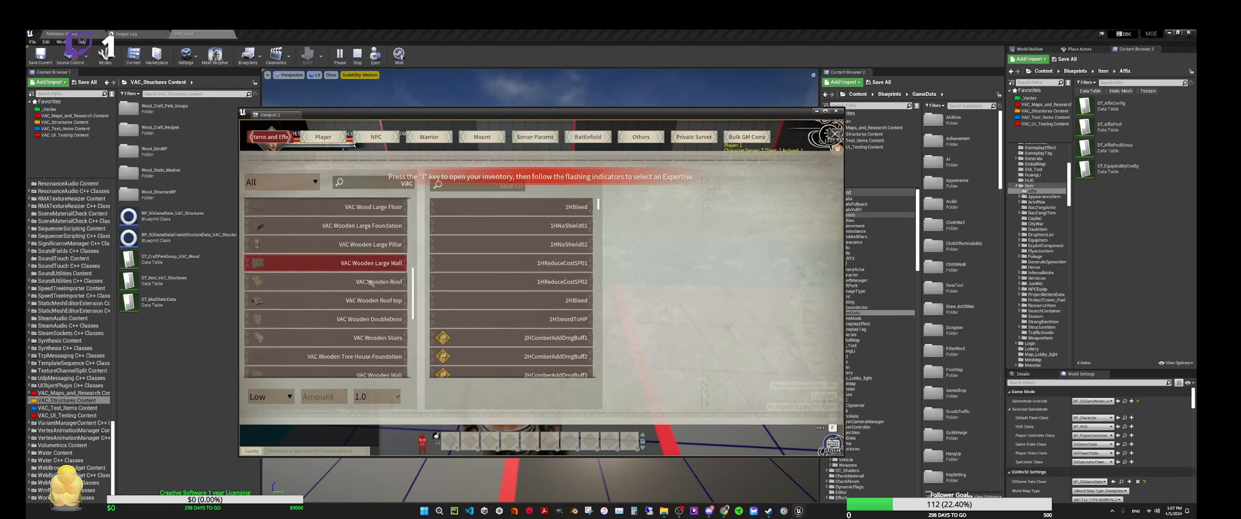
pyautogui.scroll(-4, 376, 299)
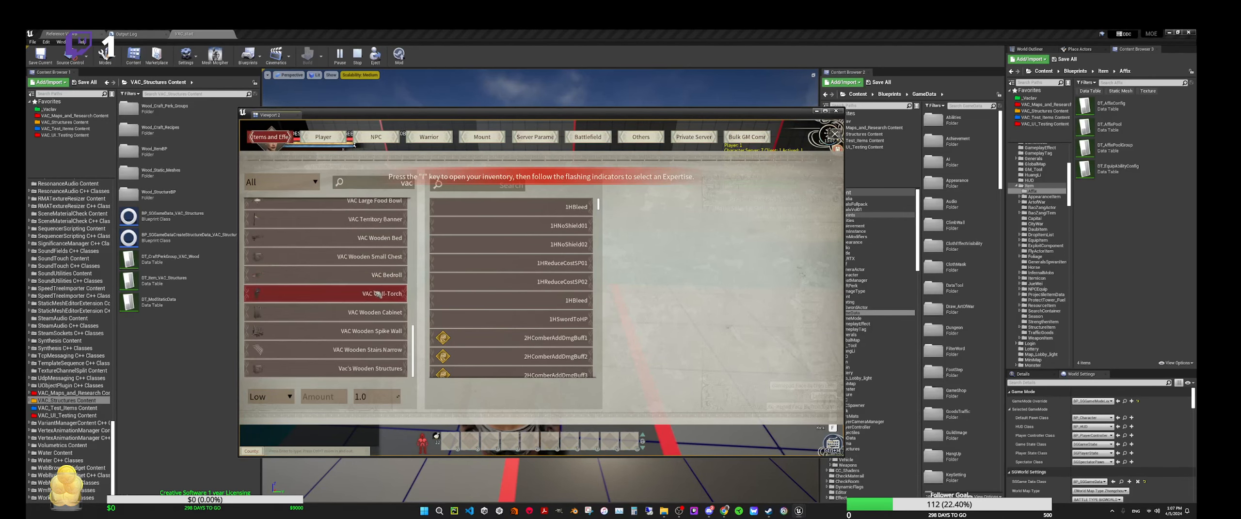
pyautogui.click(378, 369)
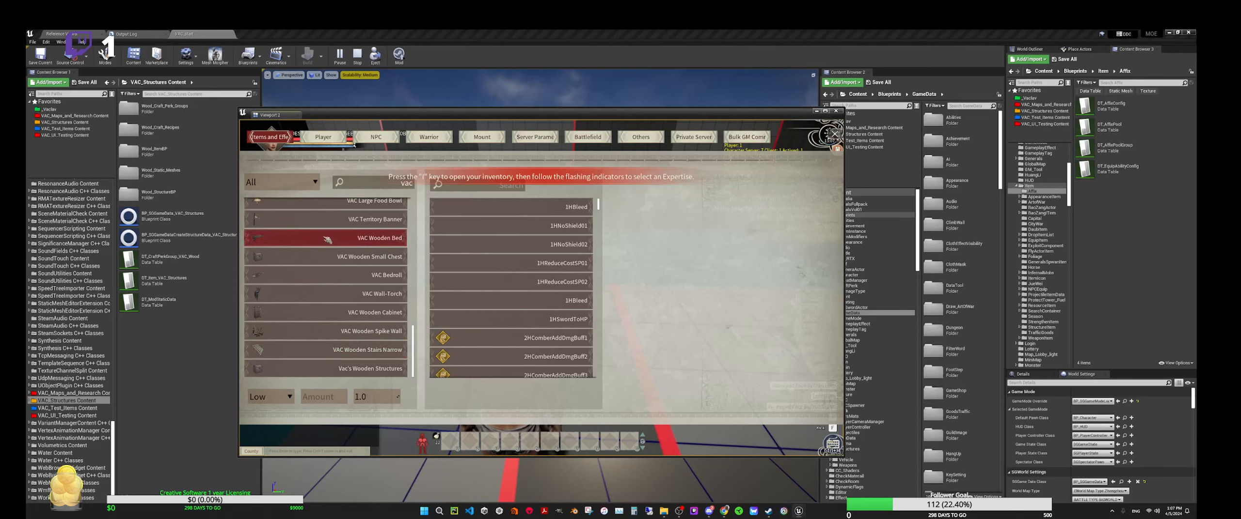
pyautogui.scroll(1, 328, 239)
pyautogui.scroll(3, 327, 240)
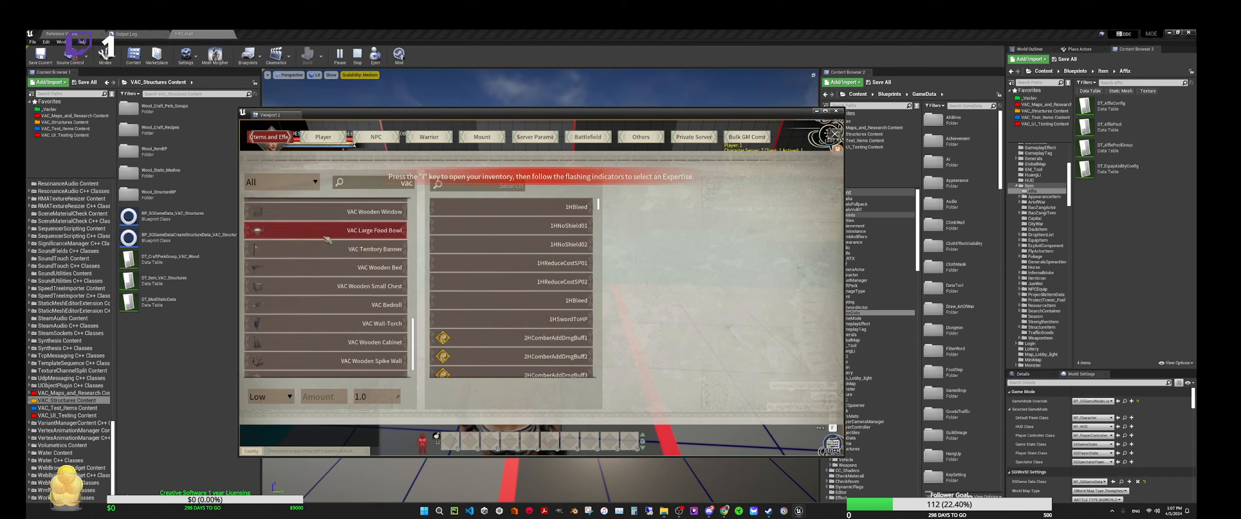
pyautogui.scroll(3, 328, 239)
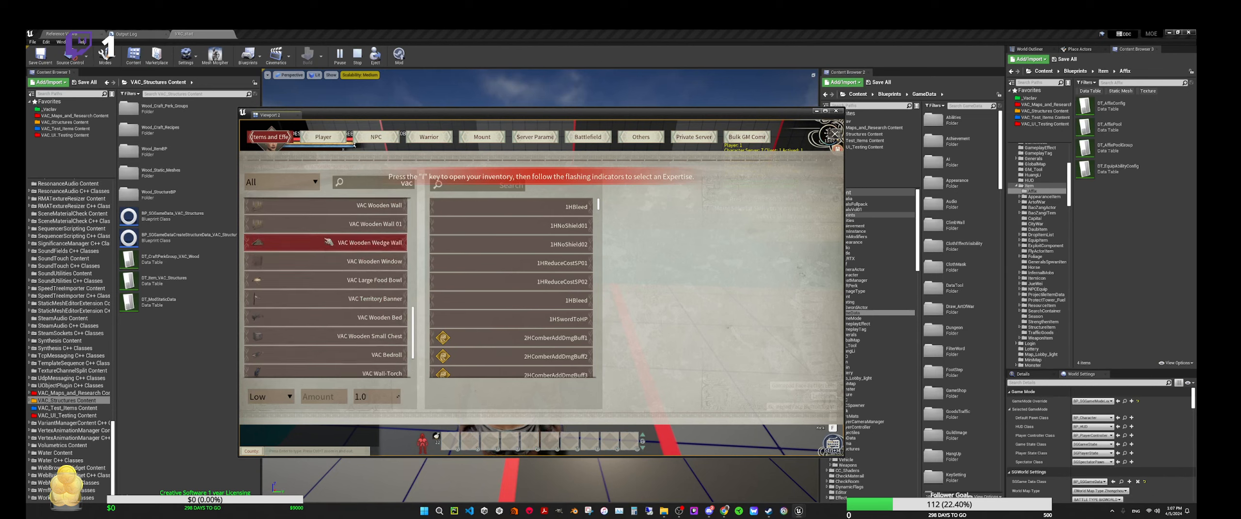
pyautogui.scroll(3, 327, 242)
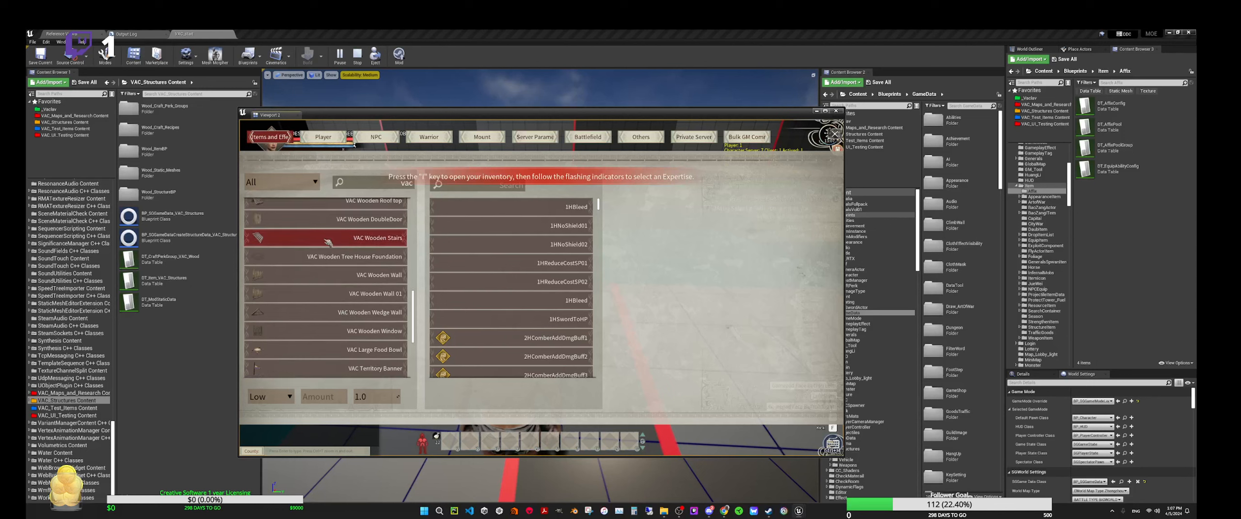
pyautogui.scroll(3, 328, 243)
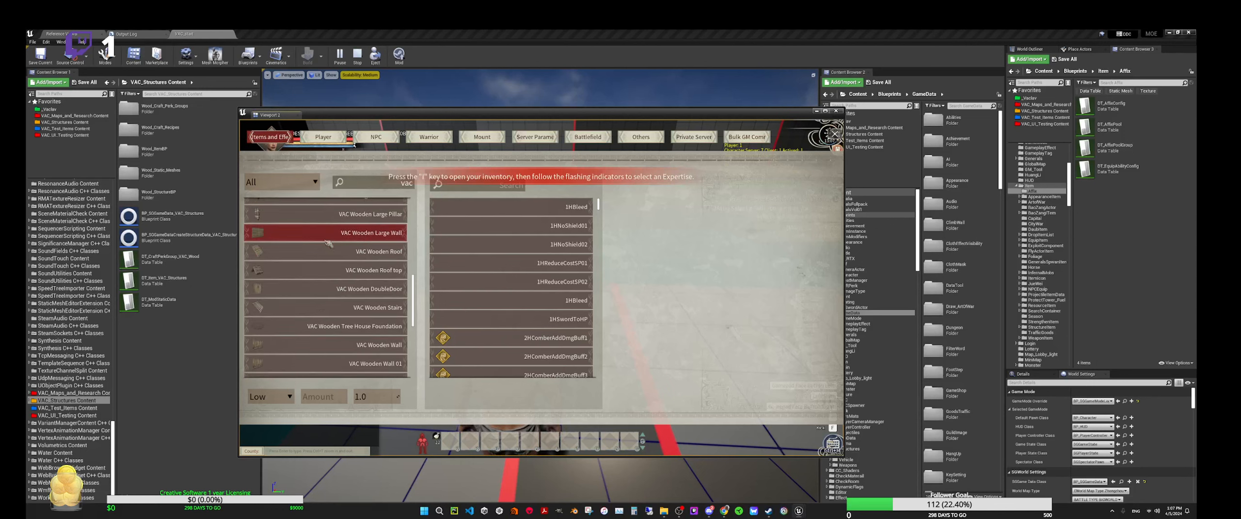
pyautogui.scroll(2, 328, 243)
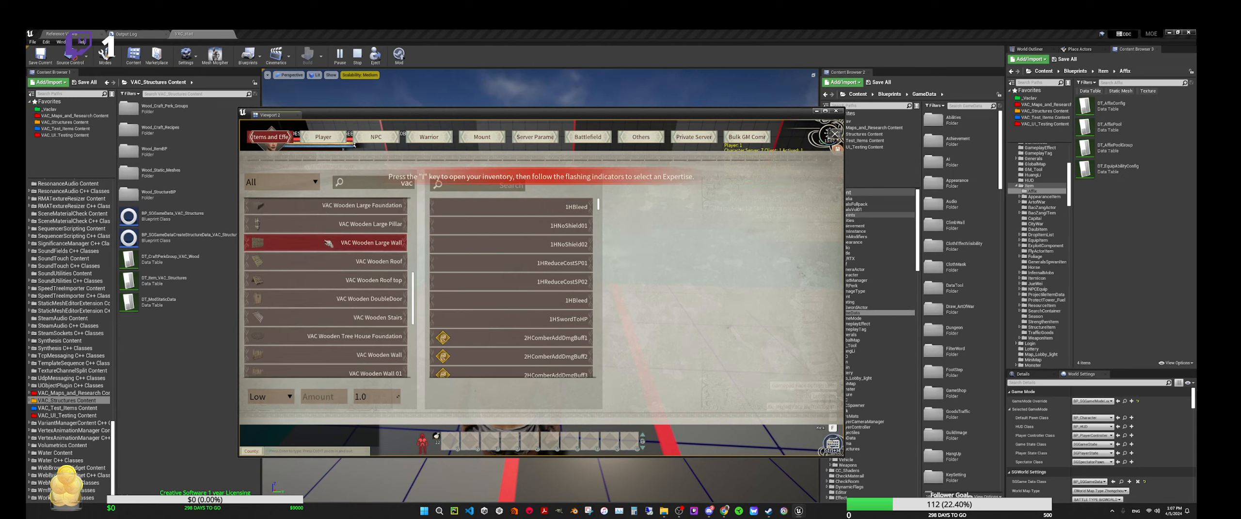
pyautogui.scroll(3, 327, 234)
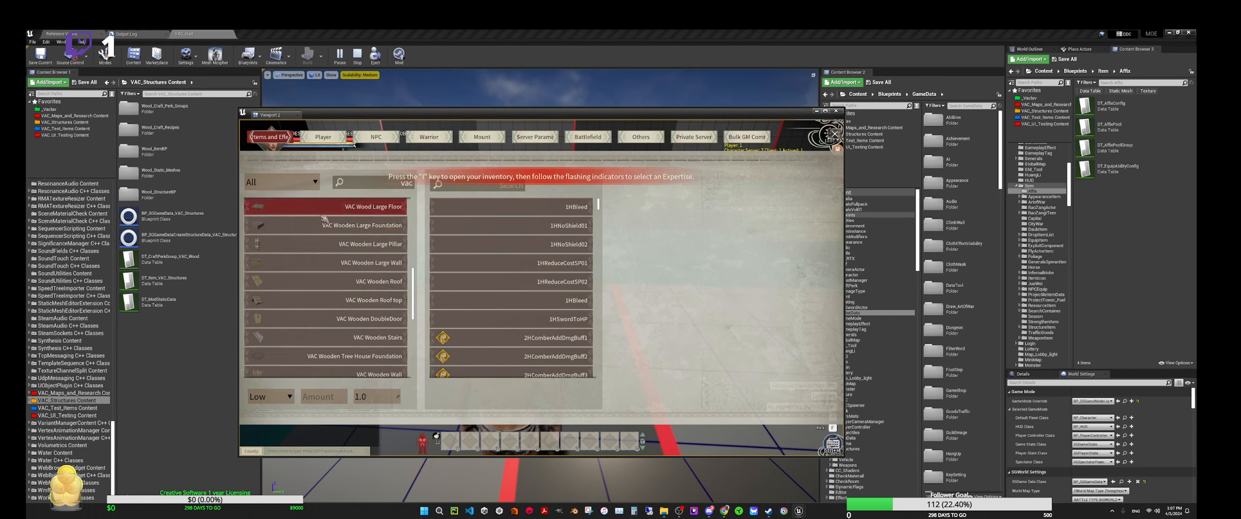
pyautogui.scroll(2, 320, 244)
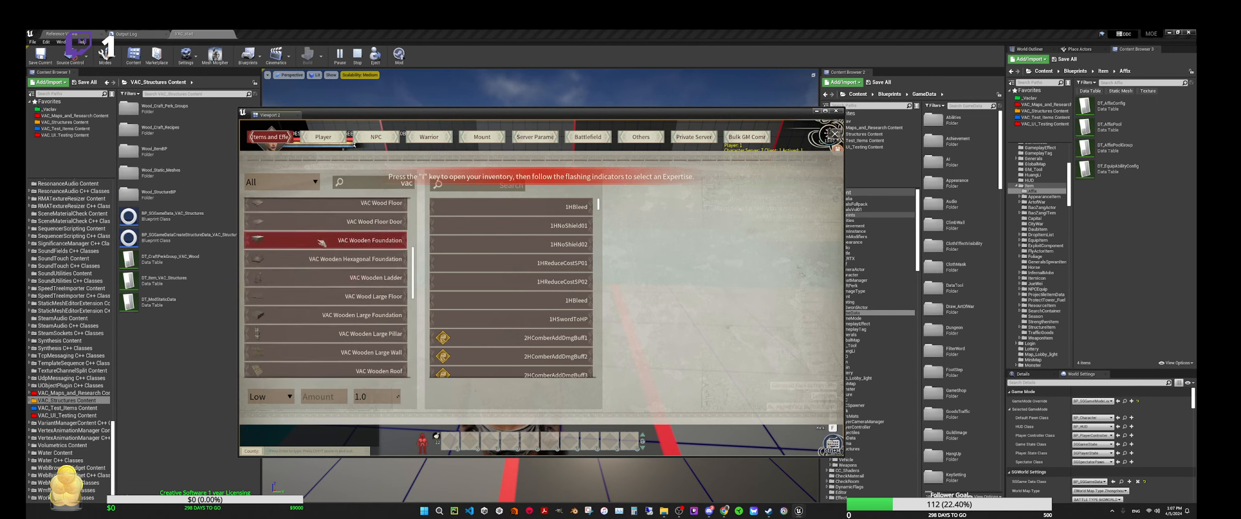
pyautogui.scroll(3, 321, 235)
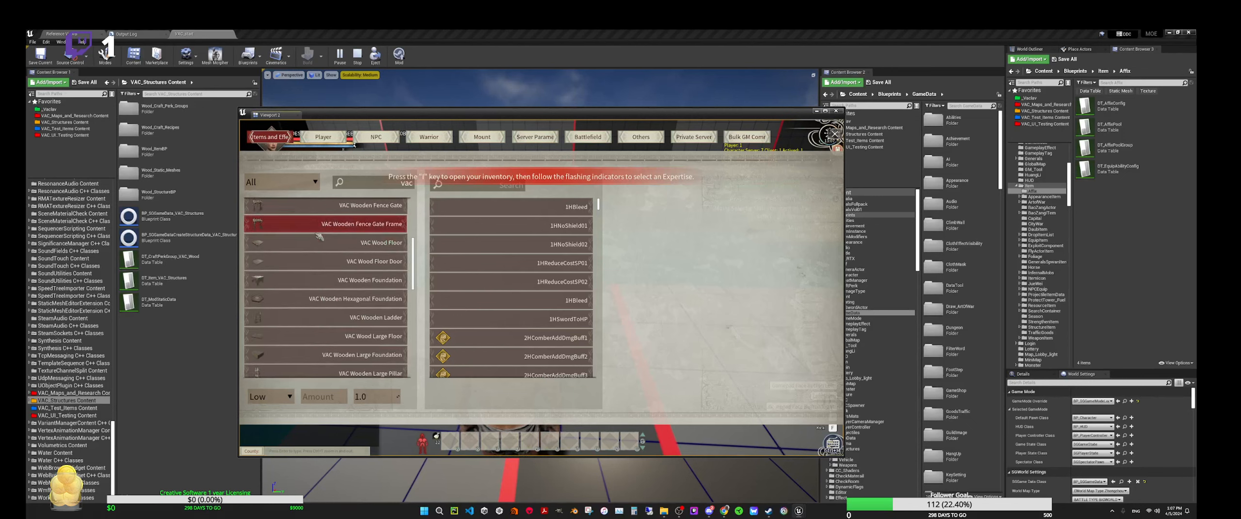
pyautogui.scroll(4, 319, 237)
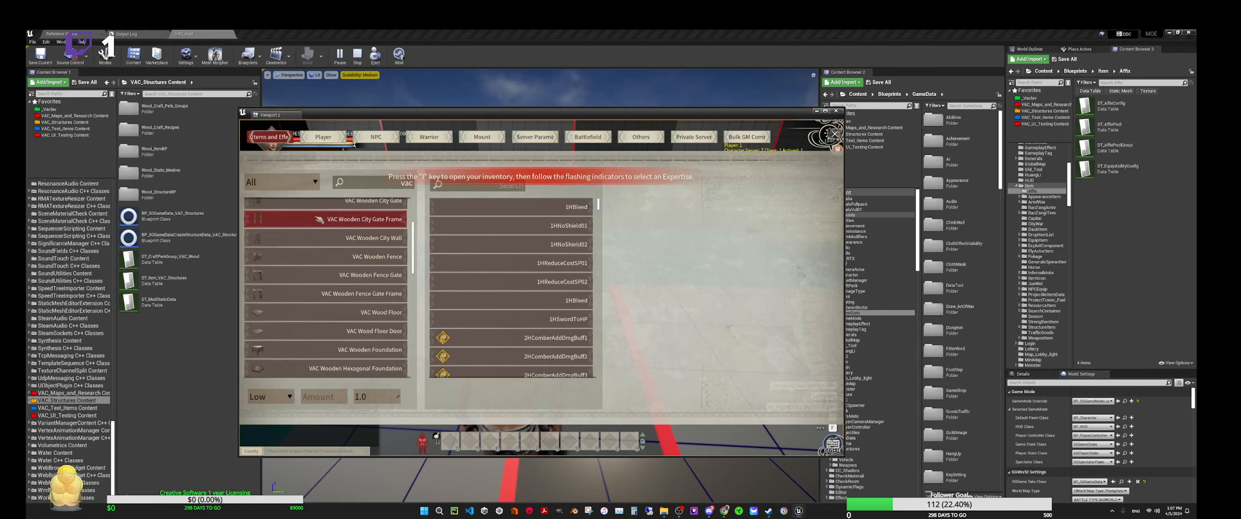
pyautogui.scroll(1, 318, 220)
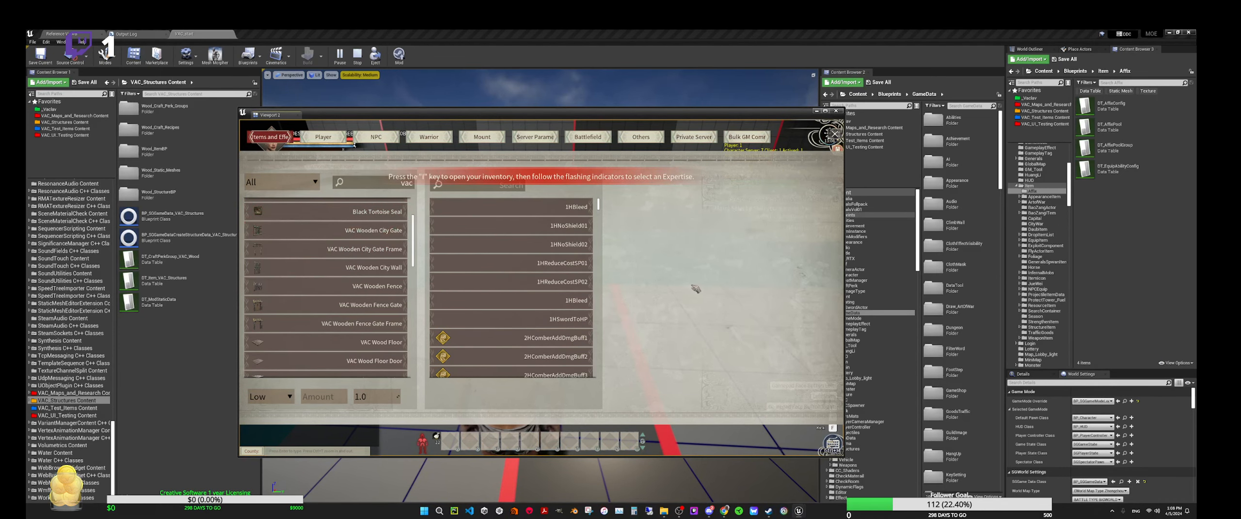
# Leave the Server Settings and the game menu, and open the character's inventory.
pyautogui.press('Escape')
pyautogui.press('Escape')
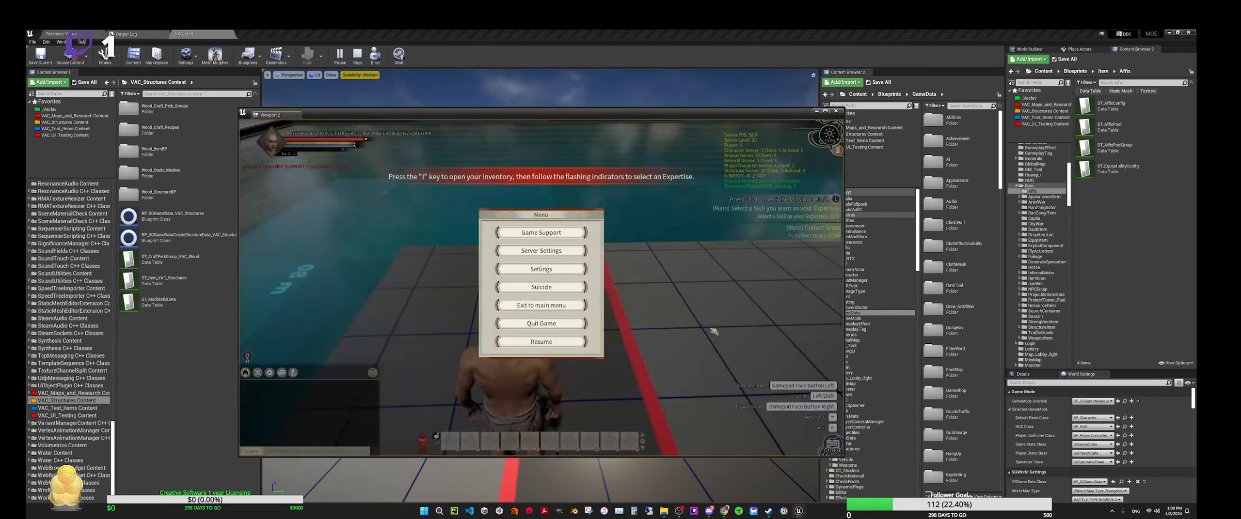
pyautogui.press('Escape')
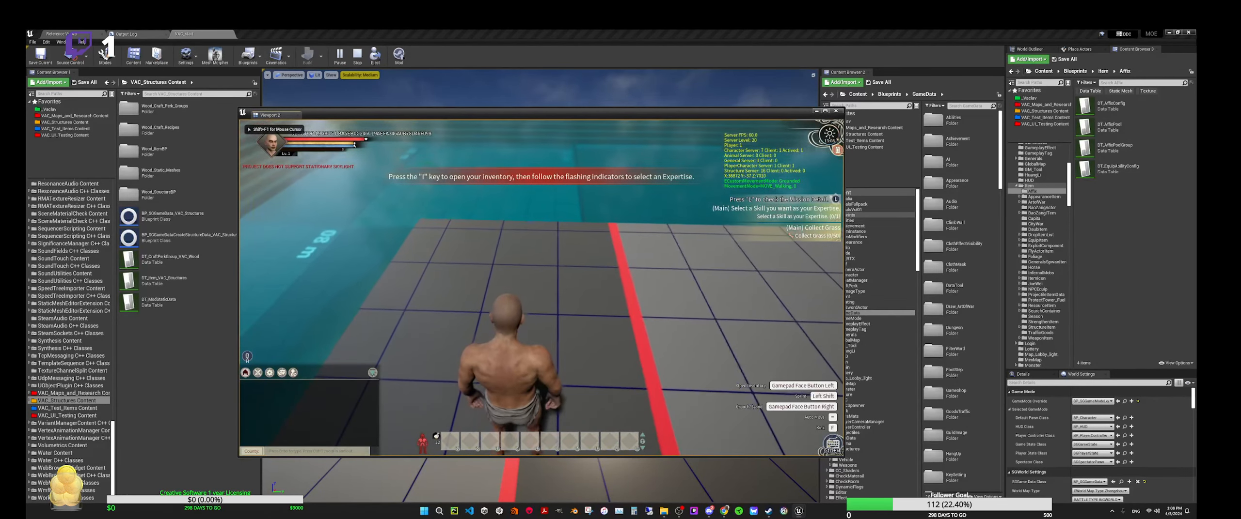
pyautogui.press('i')
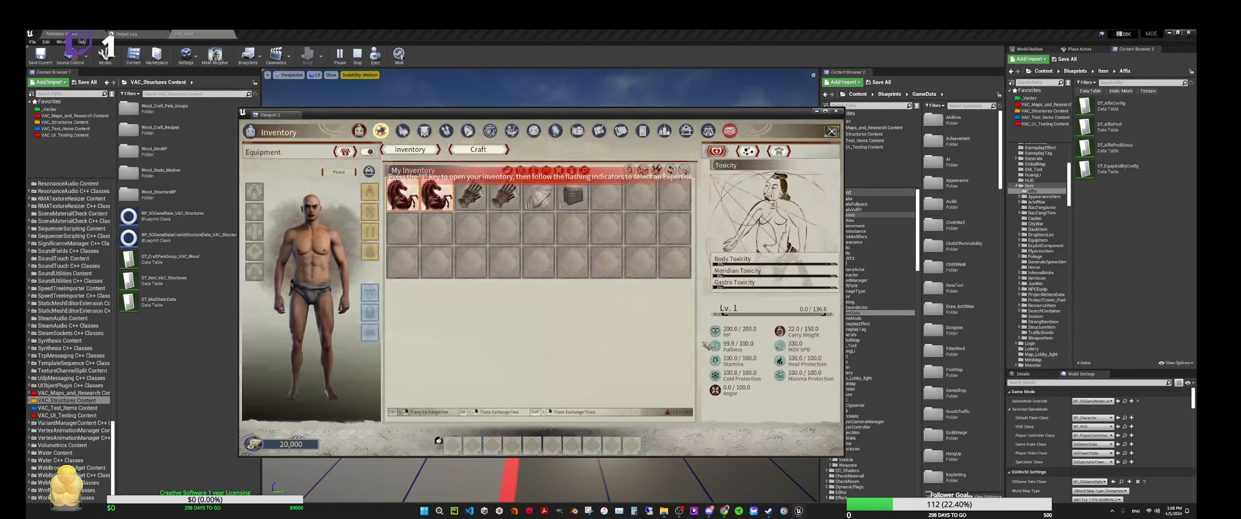
# Use the Vac's Wooden Structures item from the inventory and place its chest on the floor in front of the character.
pyautogui.moveTo(582, 210)
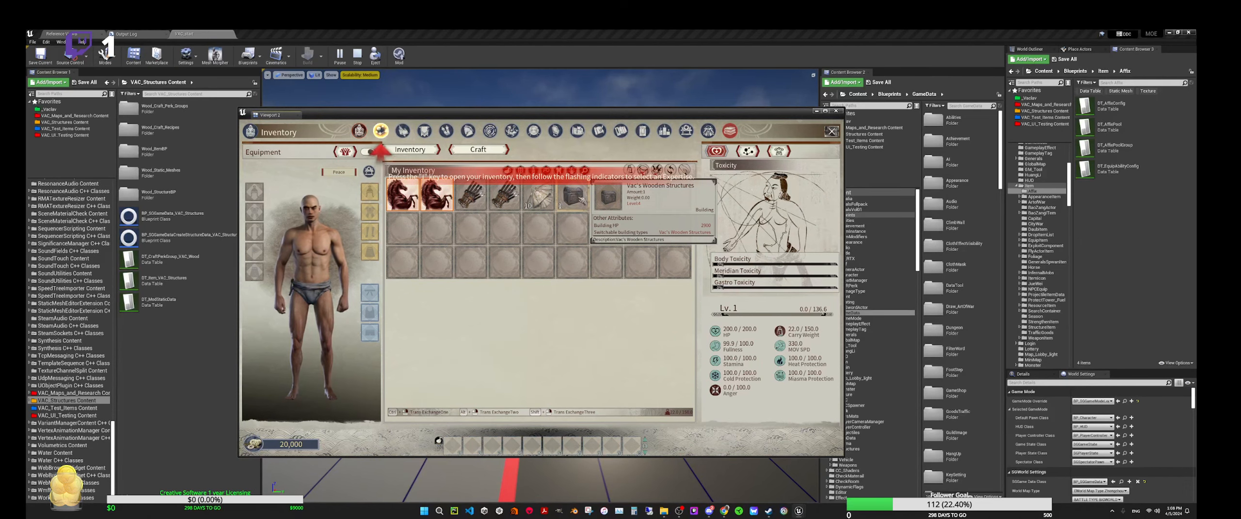
pyautogui.rightClick(582, 200)
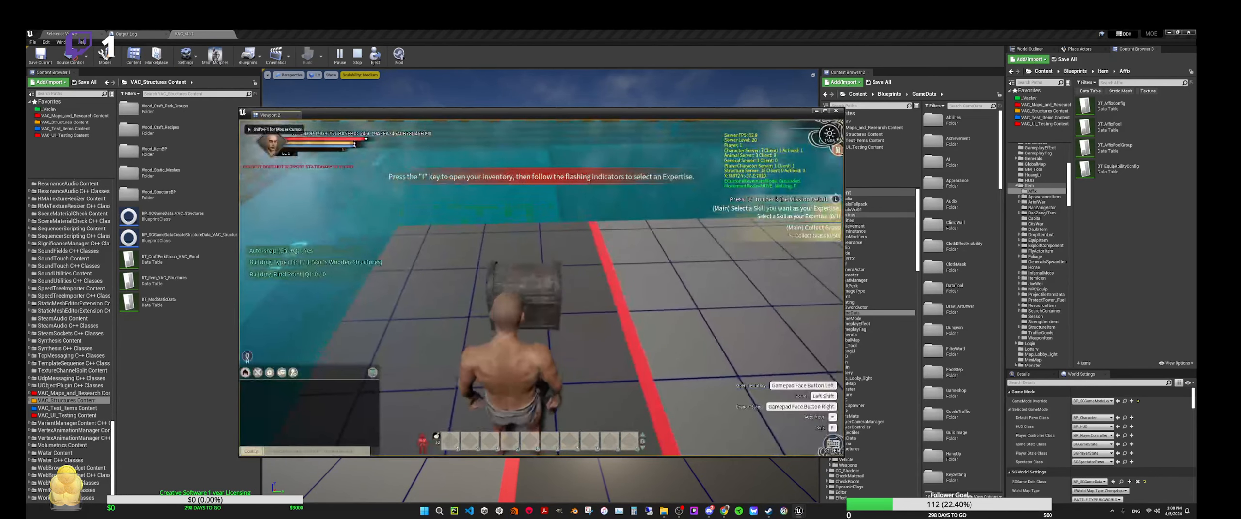
pyautogui.press('s')
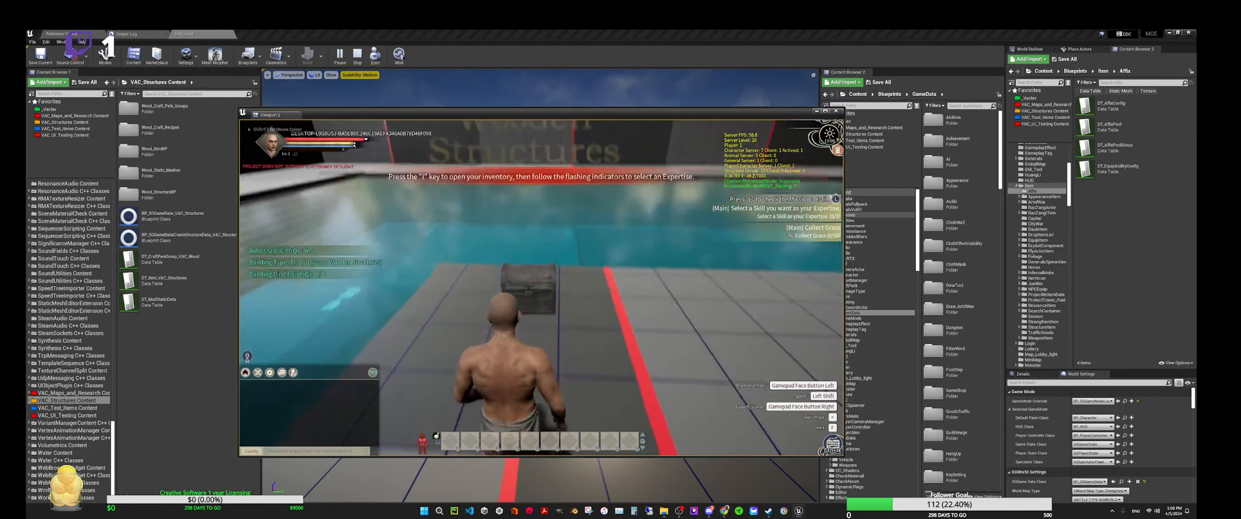
pyautogui.press('s')
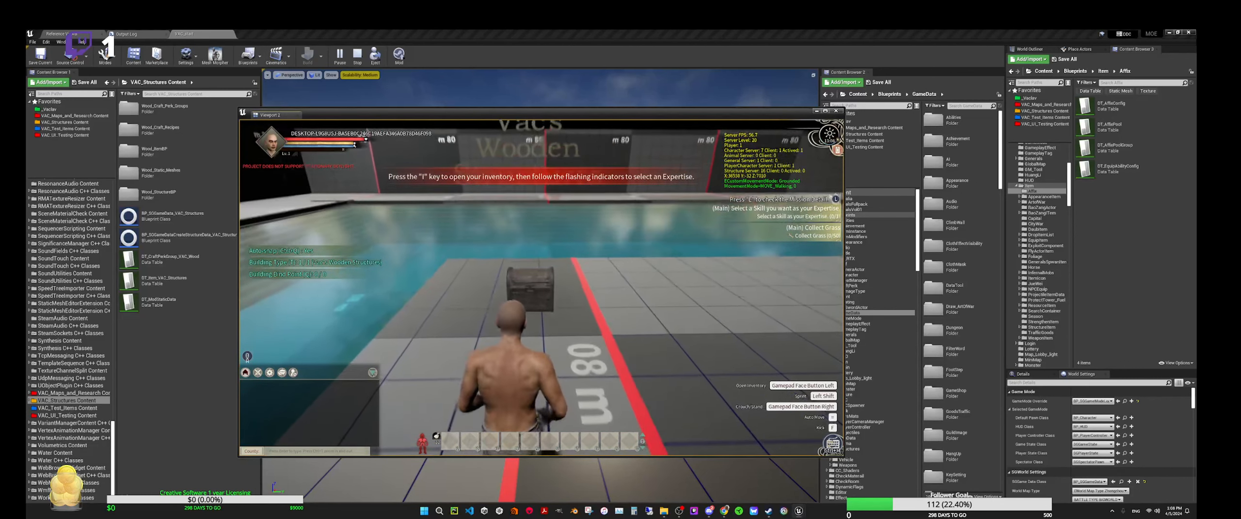
pyautogui.press('w')
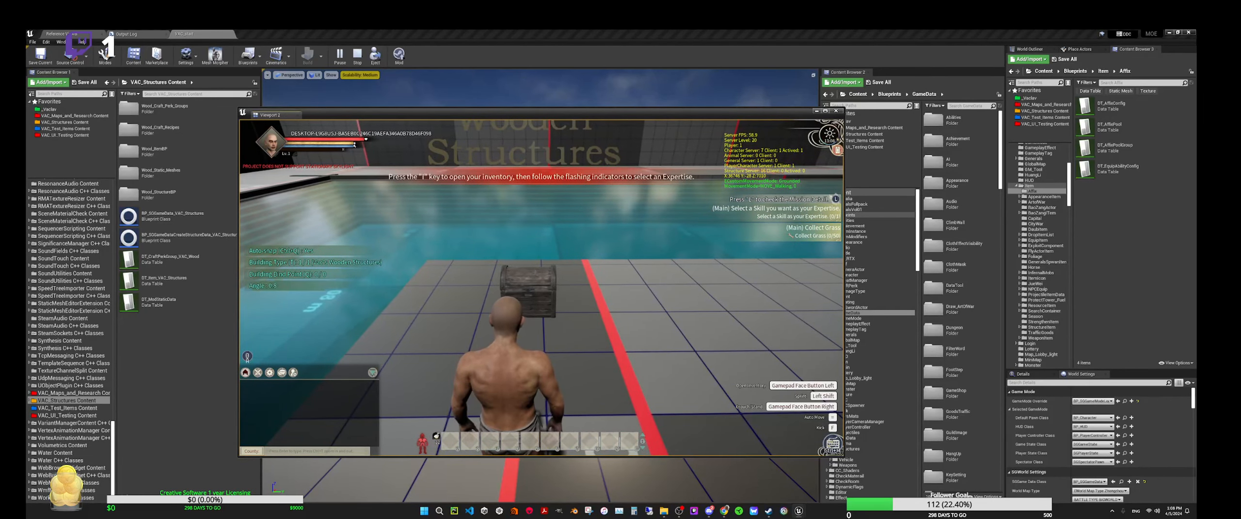
pyautogui.click(541, 288)
pyautogui.press('w')
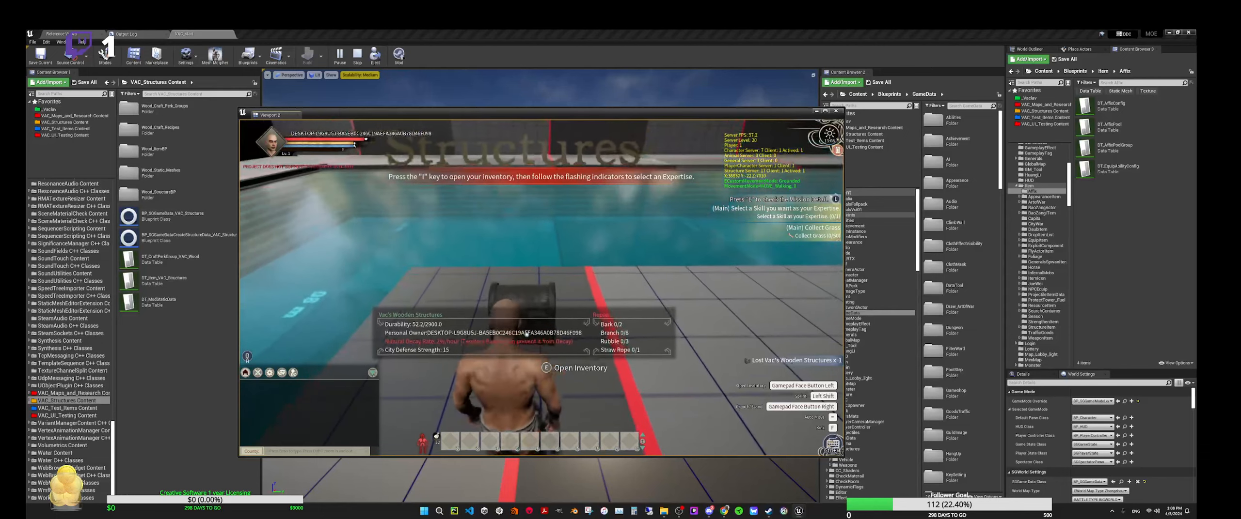
pyautogui.press('s')
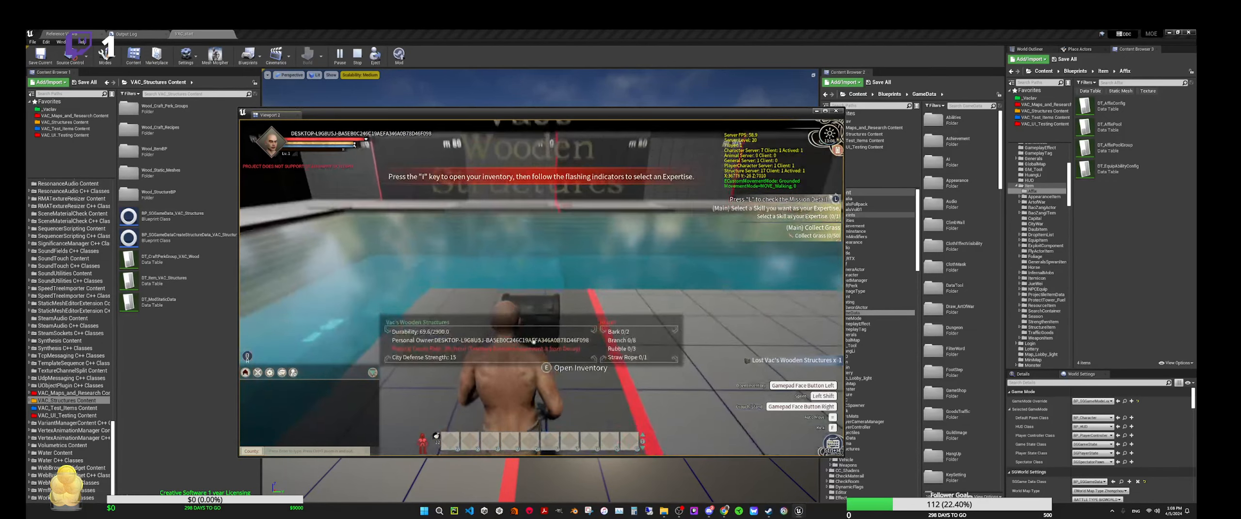
# Open the placed chest, look through its structure items, transfer all of them to the character, and leave the chest.
pyautogui.press('e')
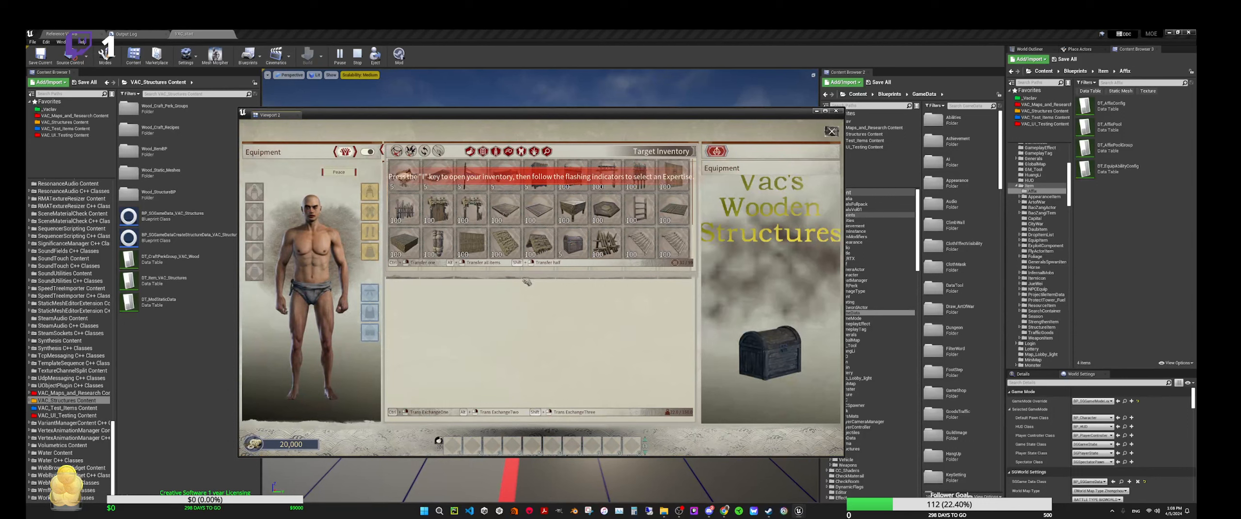
pyautogui.scroll(-2, 535, 229)
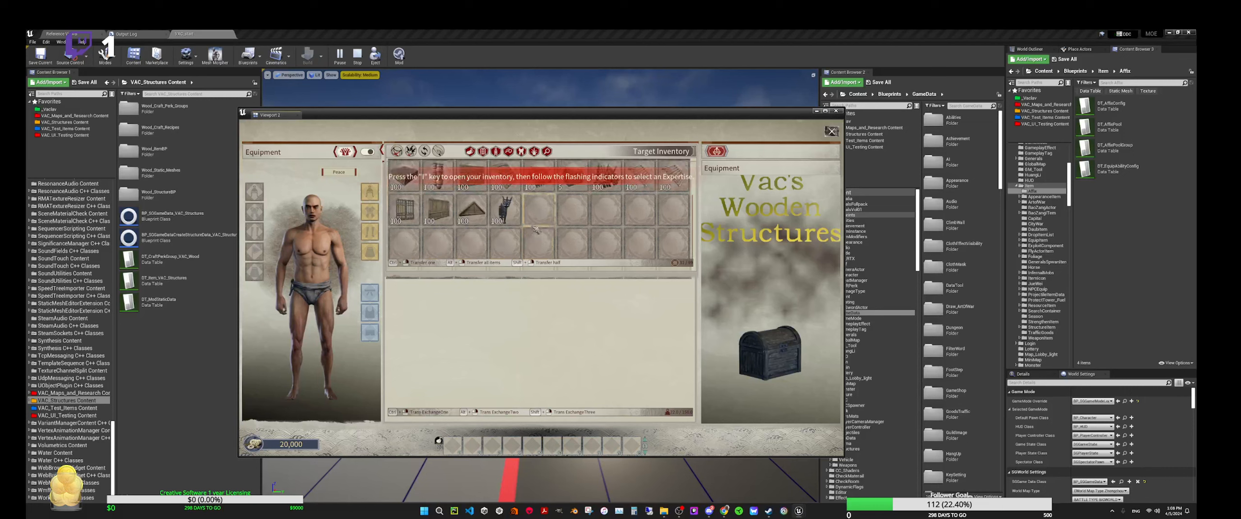
pyautogui.scroll(2, 535, 229)
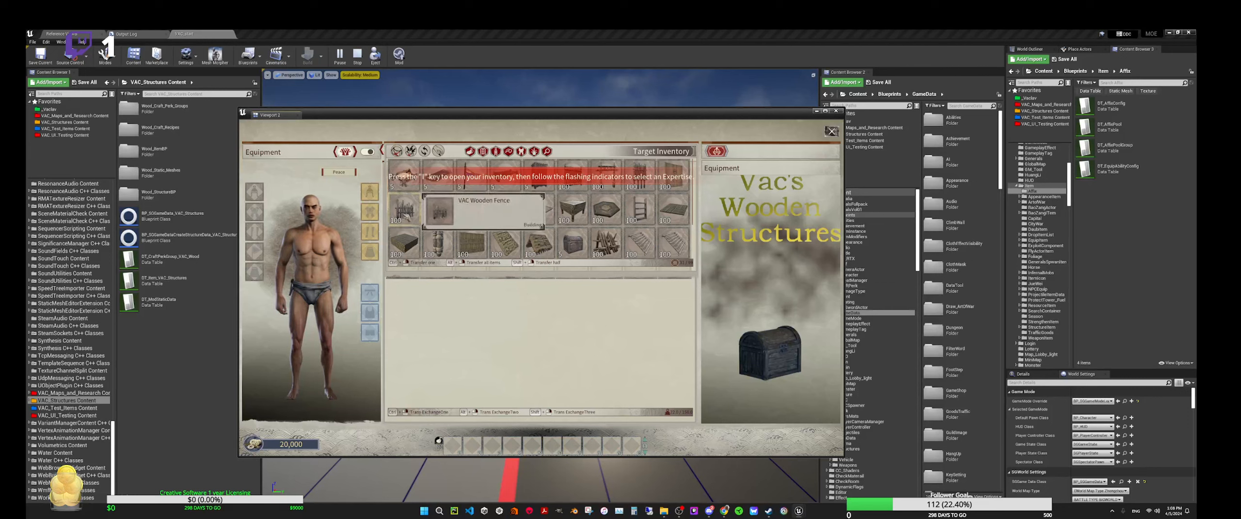
pyautogui.click(425, 150)
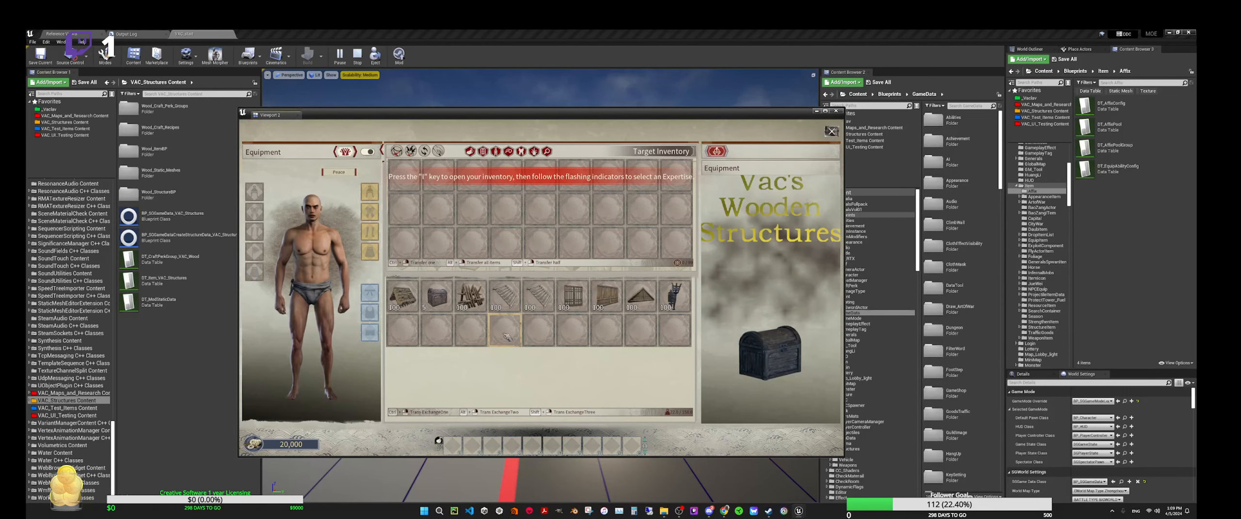
pyautogui.press('Escape')
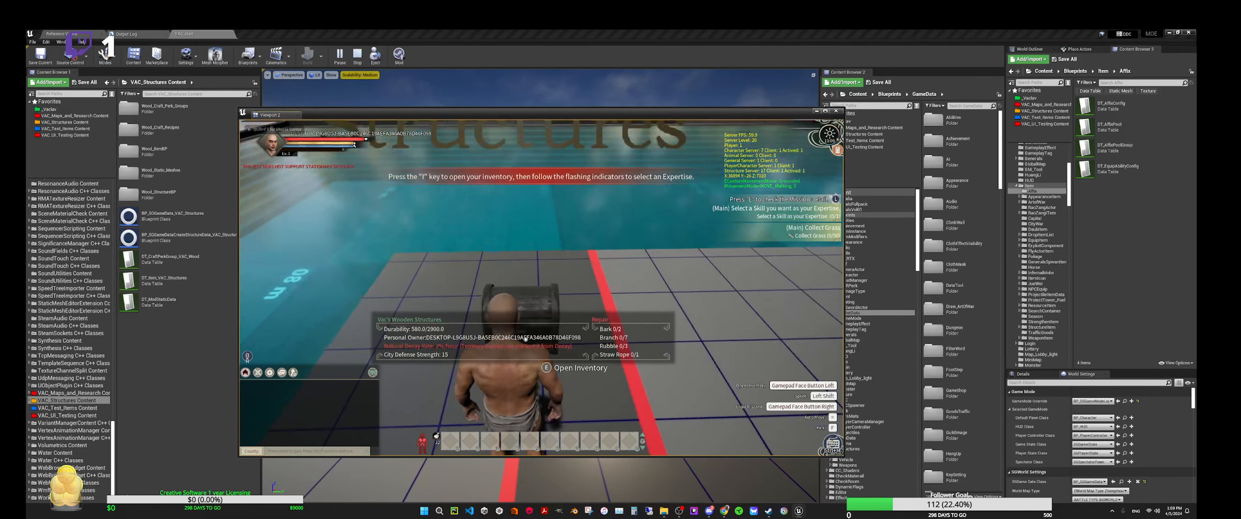
# Check the transferred VAC structure items in the character's inventory, and view the chest's inventory again.
pyautogui.press('i')
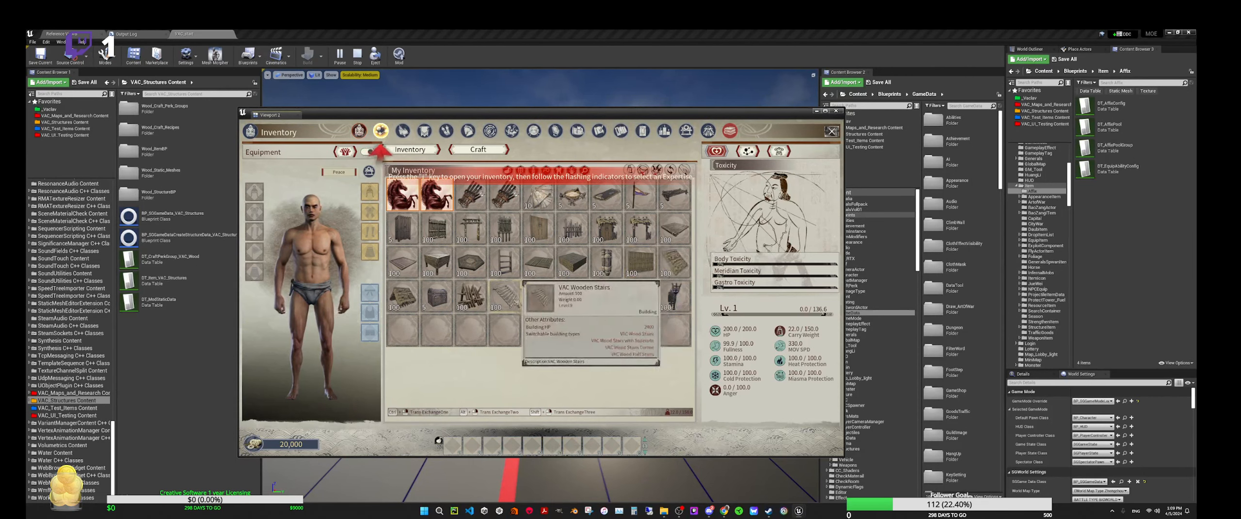
pyautogui.press('i')
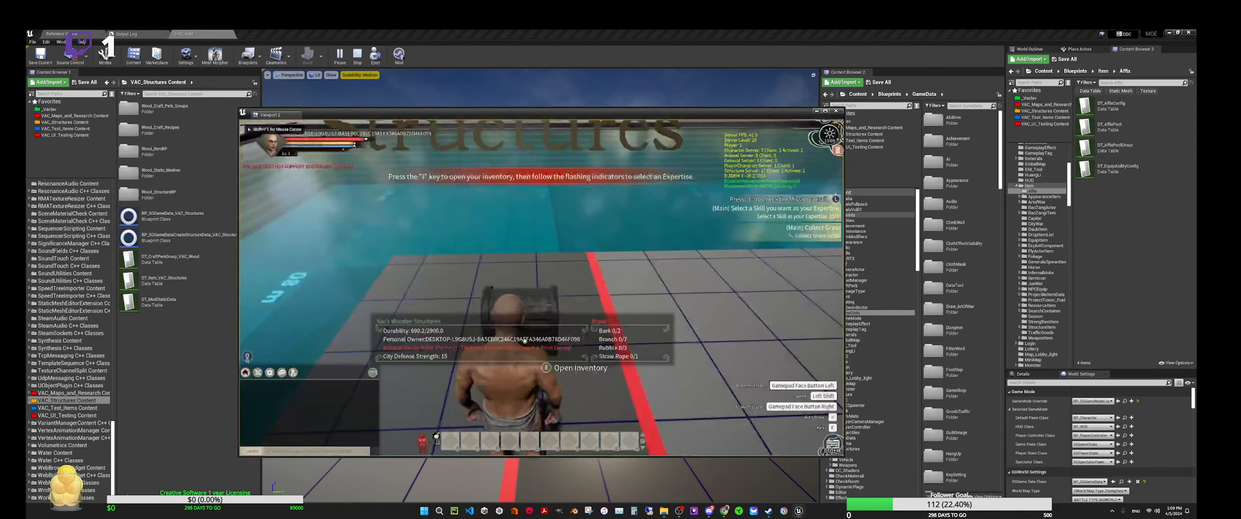
pyautogui.press('e')
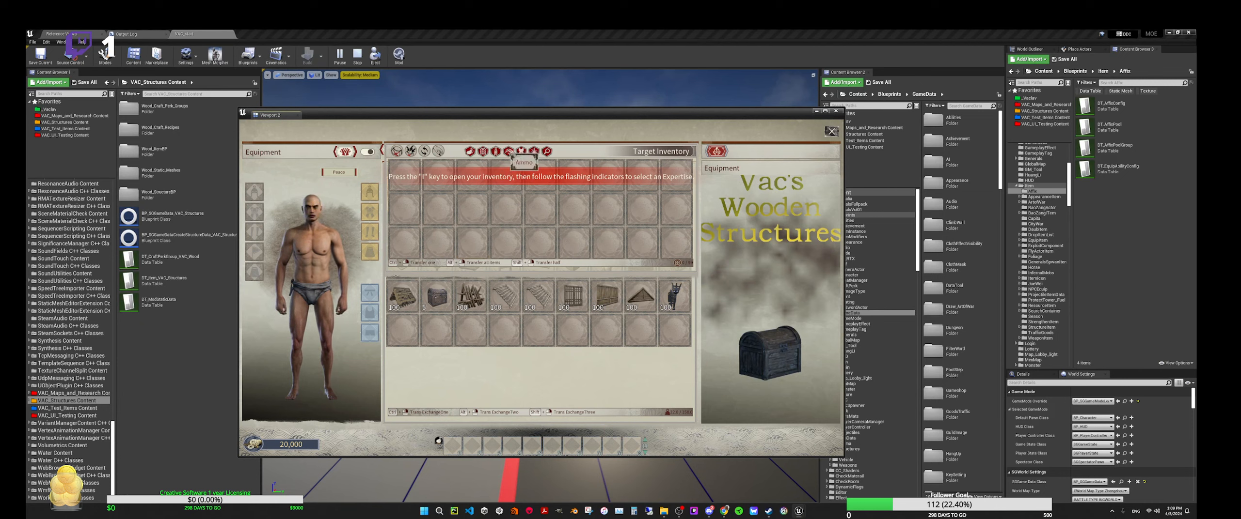
pyautogui.press('i')
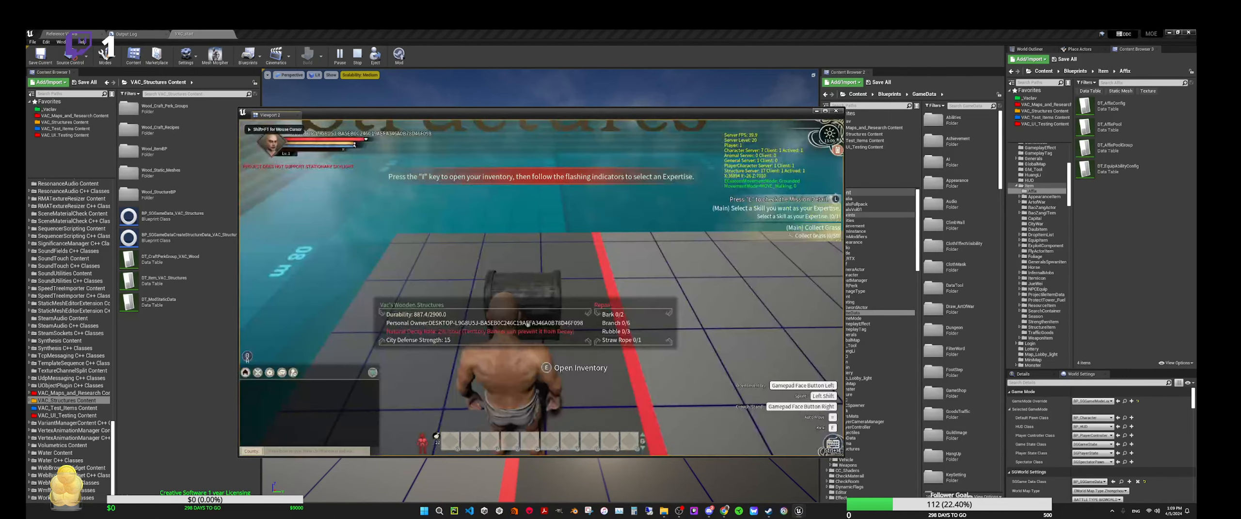
# Reopen the placed chest's inventory several times to examine its slots alongside the character's items.
pyautogui.press('i')
pyautogui.press('i')
pyautogui.press('i')
pyautogui.press('i')
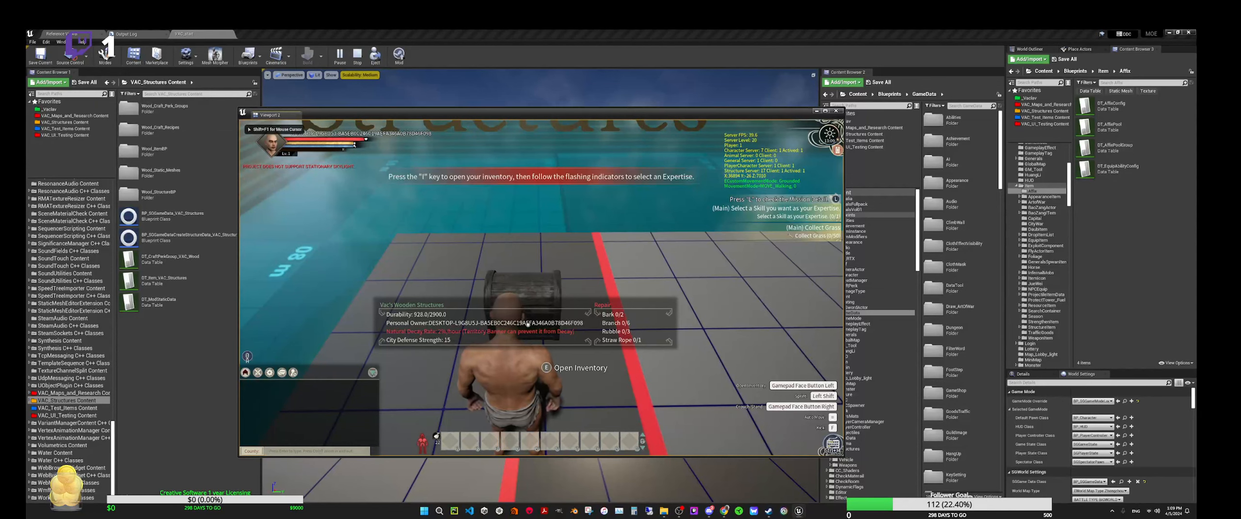
pyautogui.press('i')
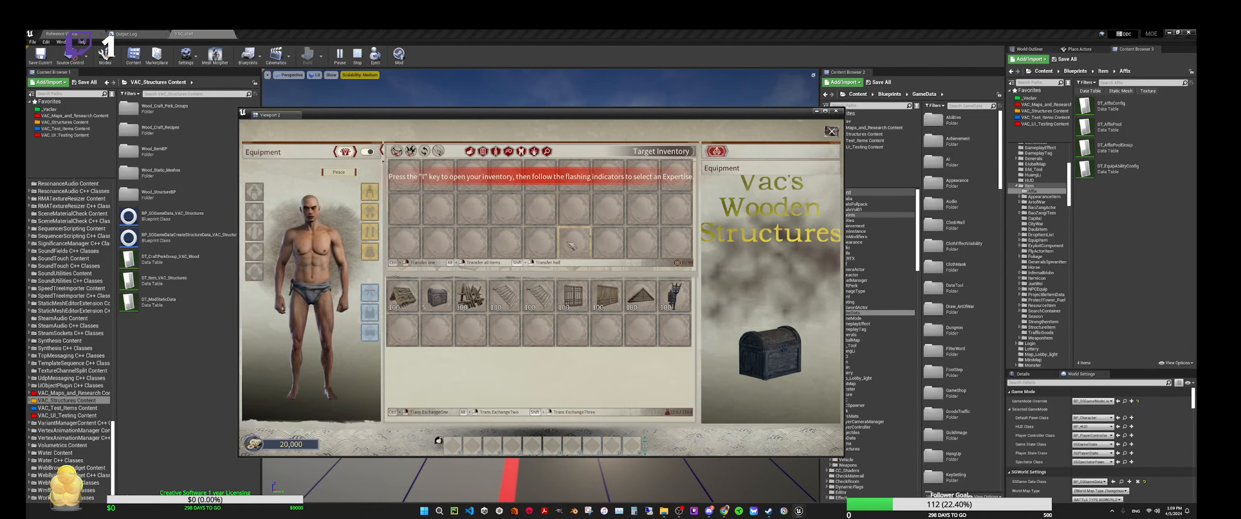
pyautogui.press('i')
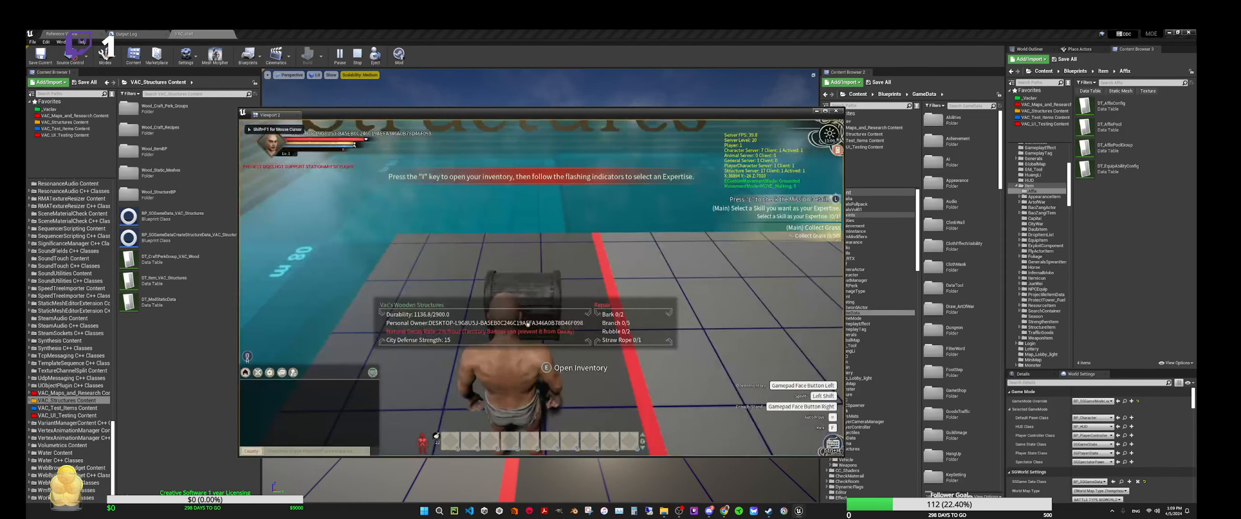
pyautogui.press('i')
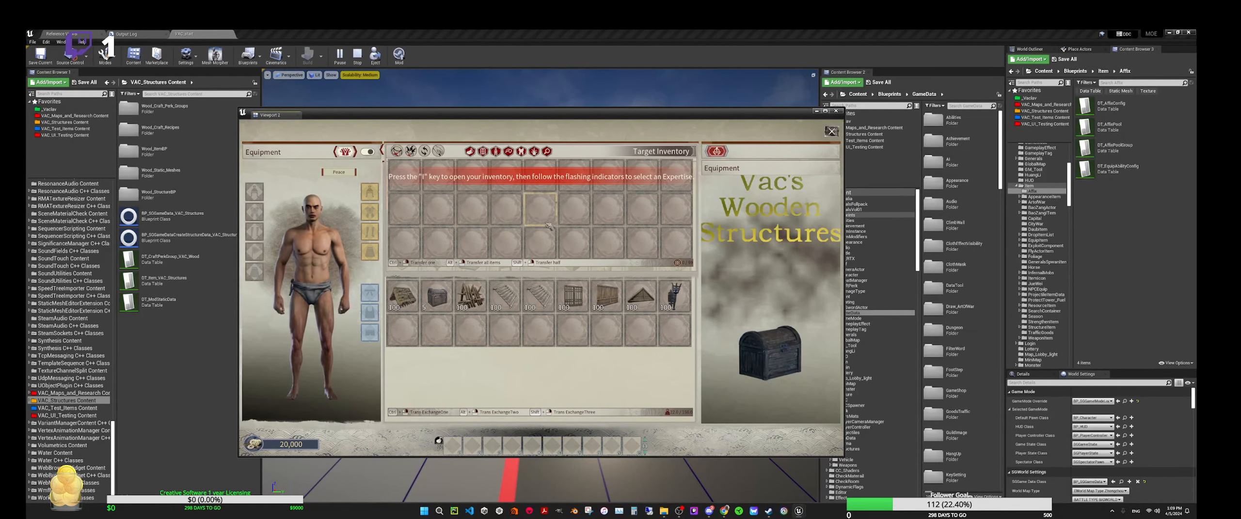
pyautogui.press('i')
pyautogui.press('i')
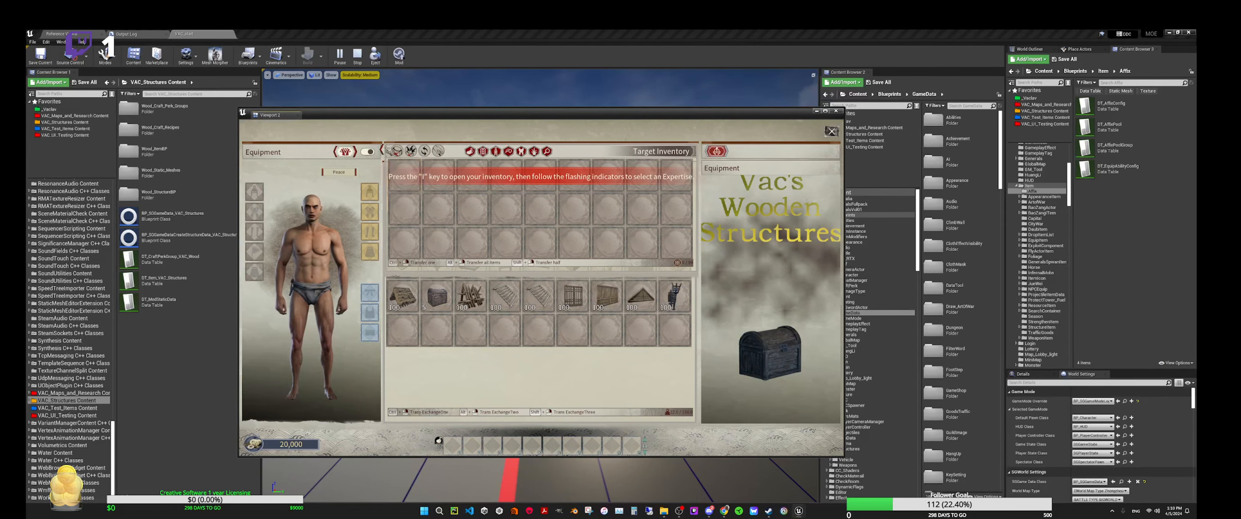
pyautogui.press('Escape')
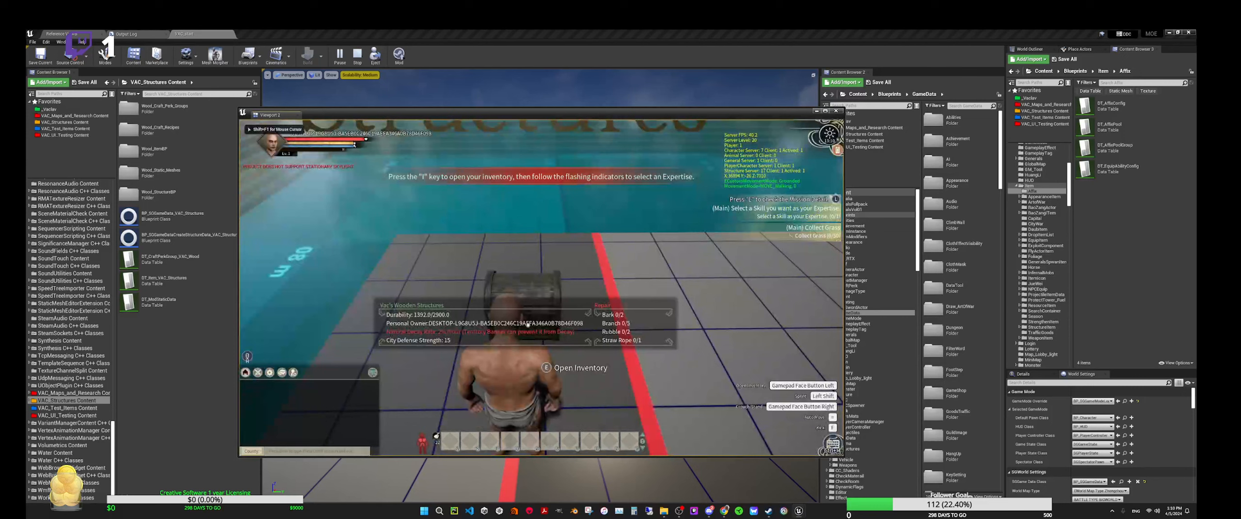
# Inspect the details of the VAC Wooden Small Chest in the character's inventory.
pyautogui.press('i')
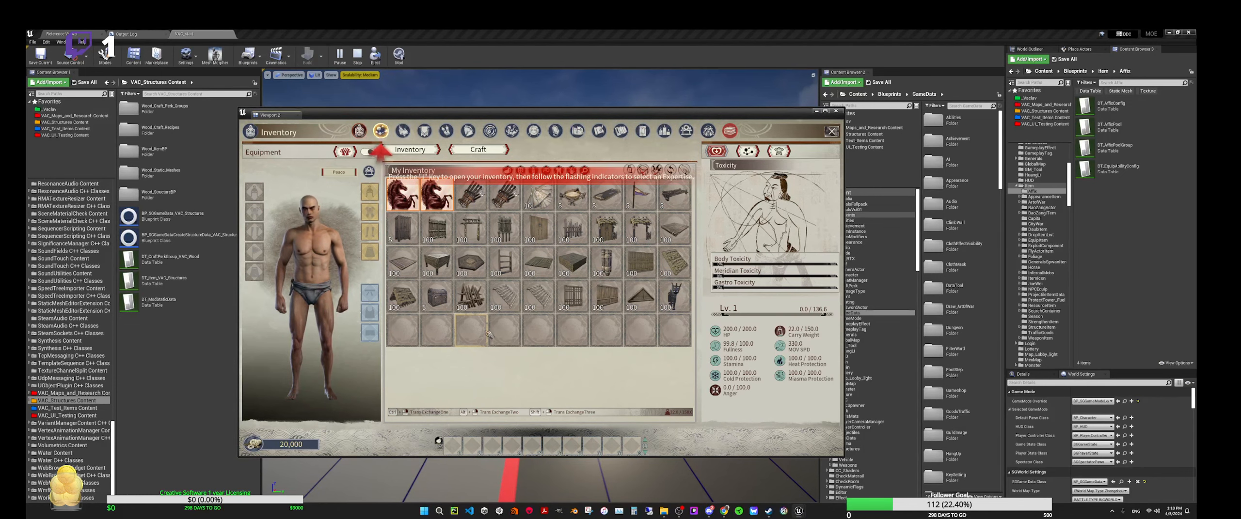
pyautogui.moveTo(438, 307)
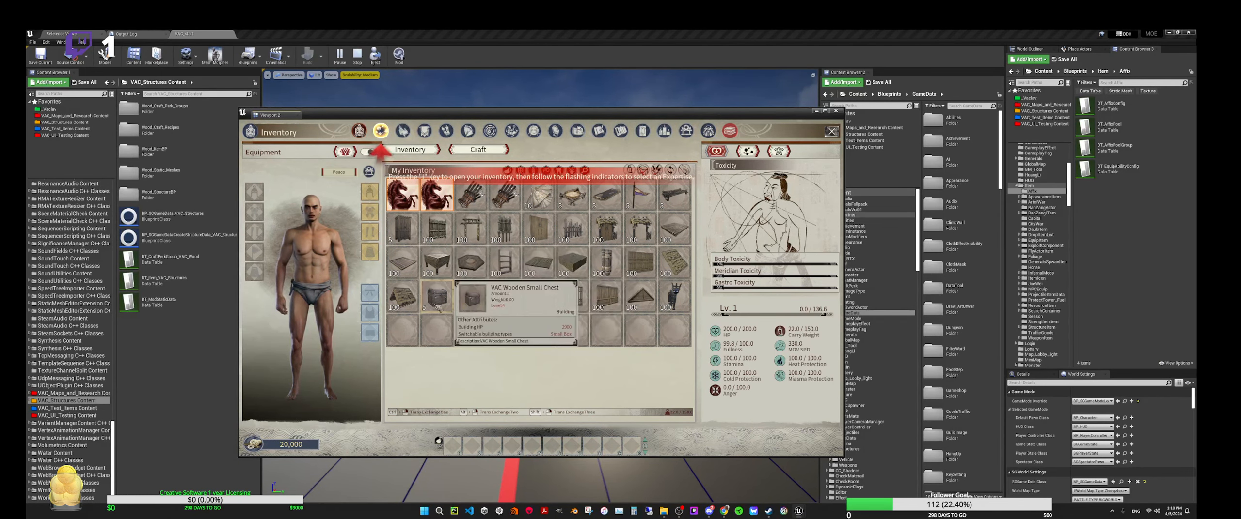
pyautogui.press('i')
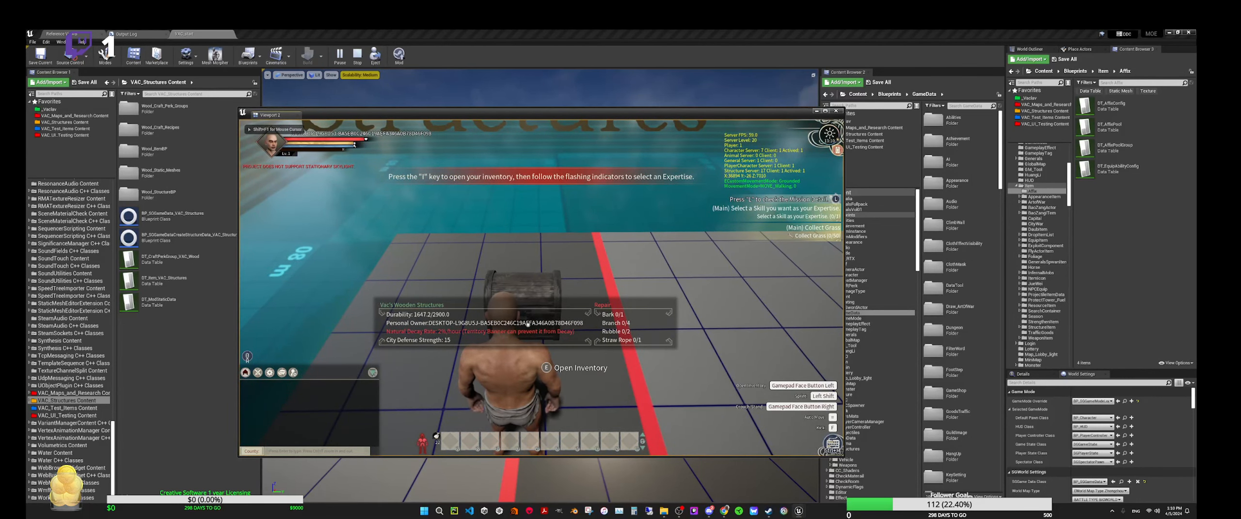
# Leave the in-game menu and stop the play session.
pyautogui.press('Escape')
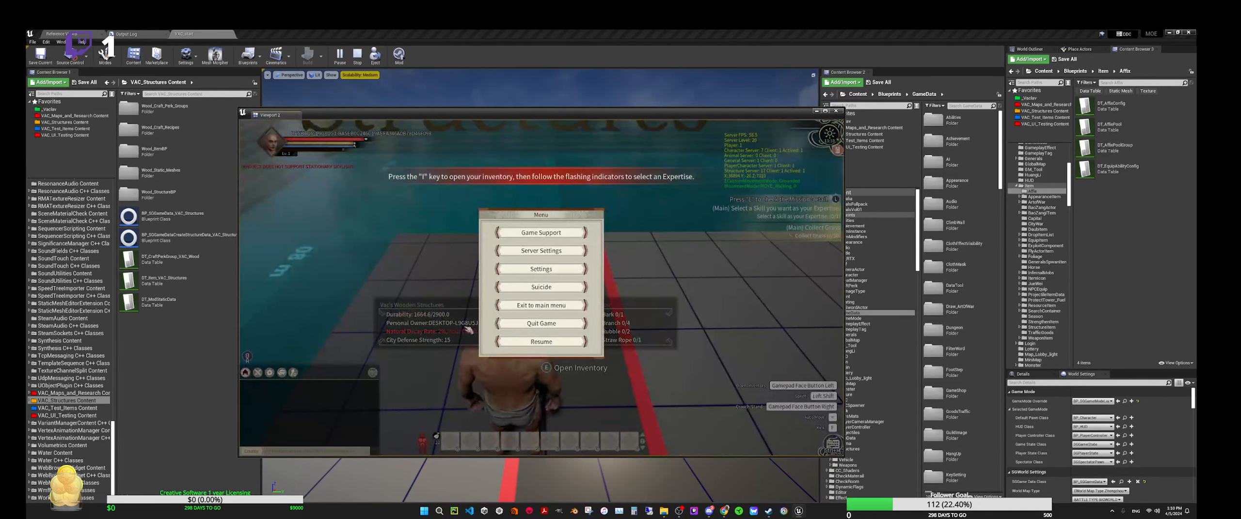
pyautogui.click(511, 338)
pyautogui.click(357, 54)
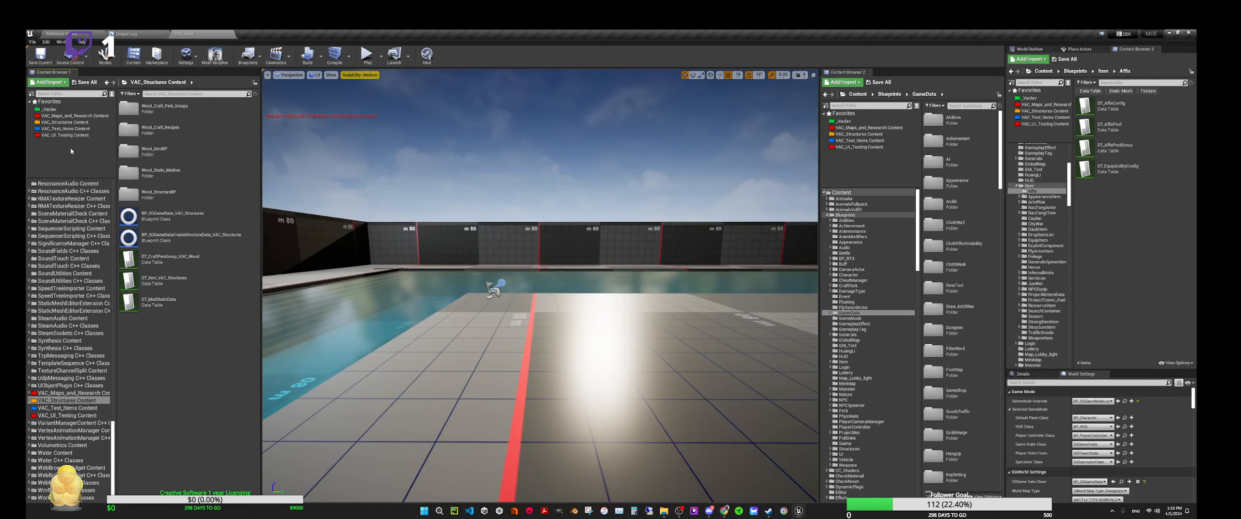
# Open the StructureBP_VAC_Wood_Test_Chest Blueprint from VAC_Test_Items Content and widen its Details area.
pyautogui.click(65, 129)
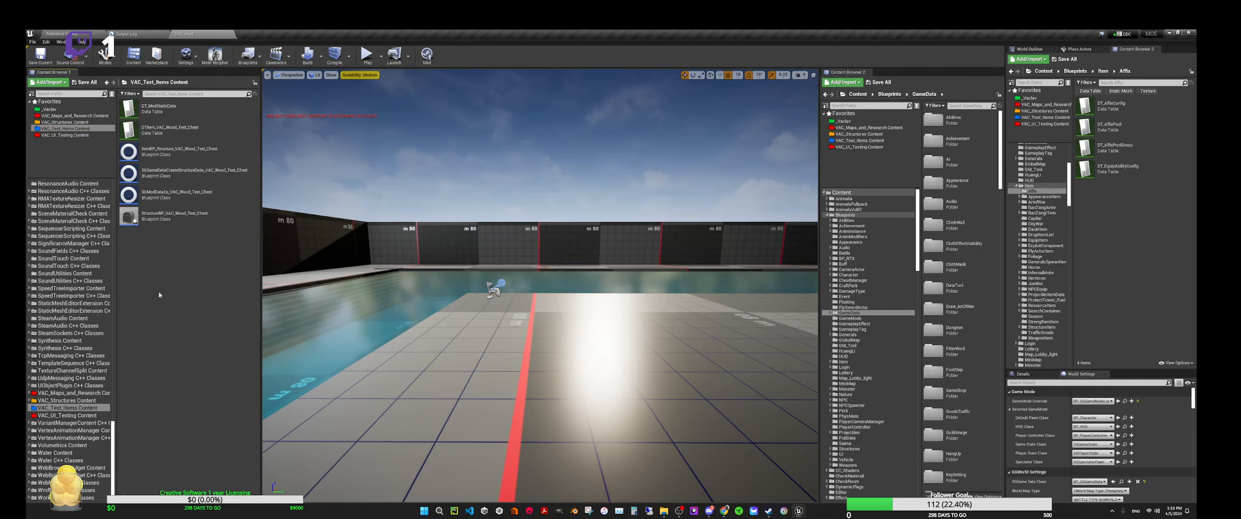
pyautogui.doubleClick(170, 216)
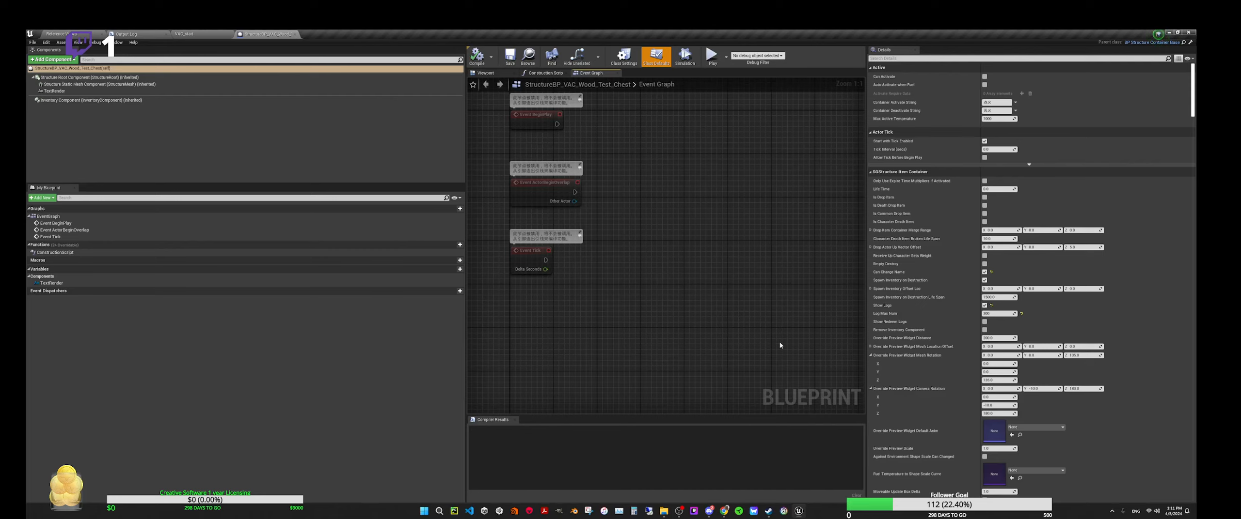
pyautogui.moveTo(866, 330); pyautogui.dragTo(638, 330)
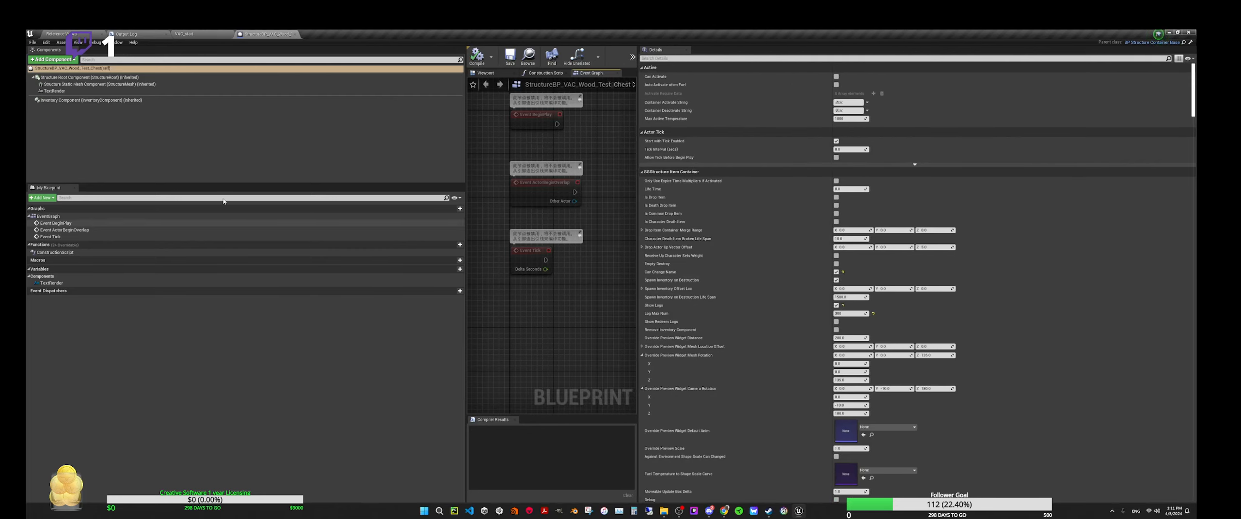
# Change the Z location of the chest's TextRender component, compile and save the Blueprint, and return to the level.
pyautogui.click(55, 91)
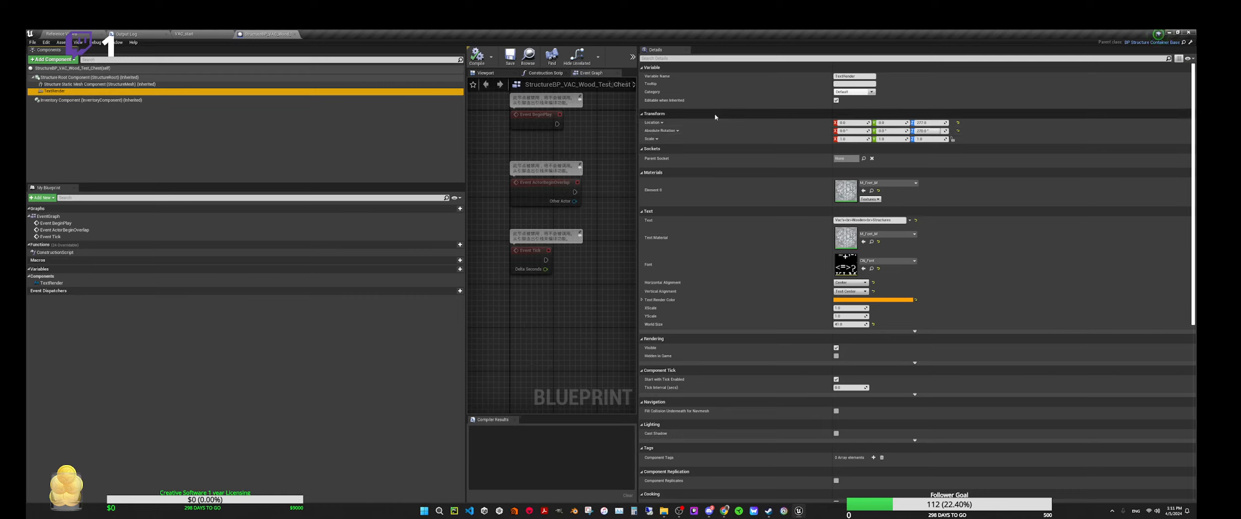
pyautogui.click(928, 123)
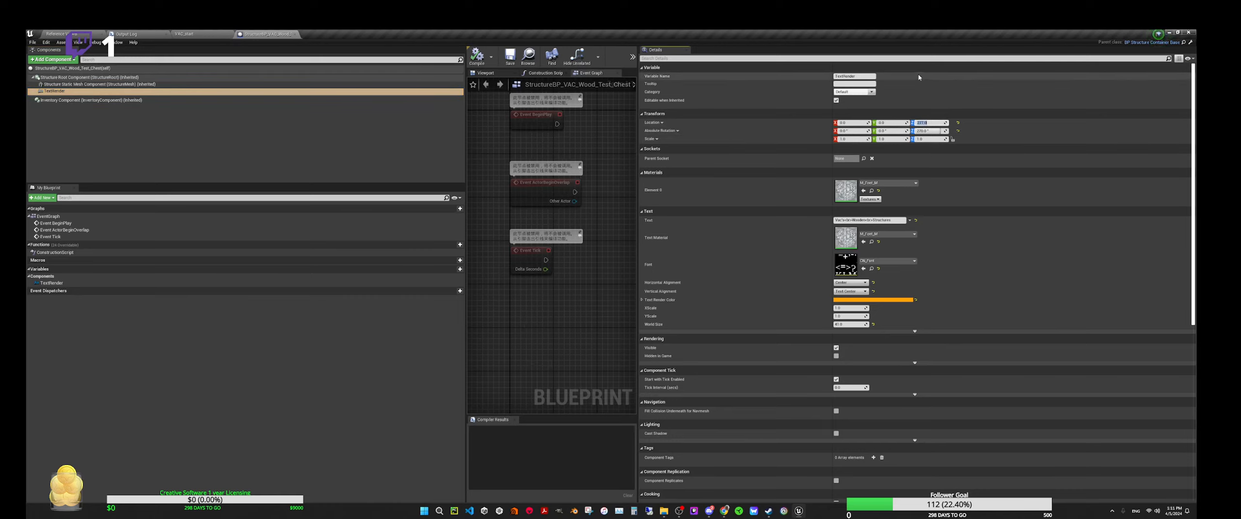
pyautogui.write('2')
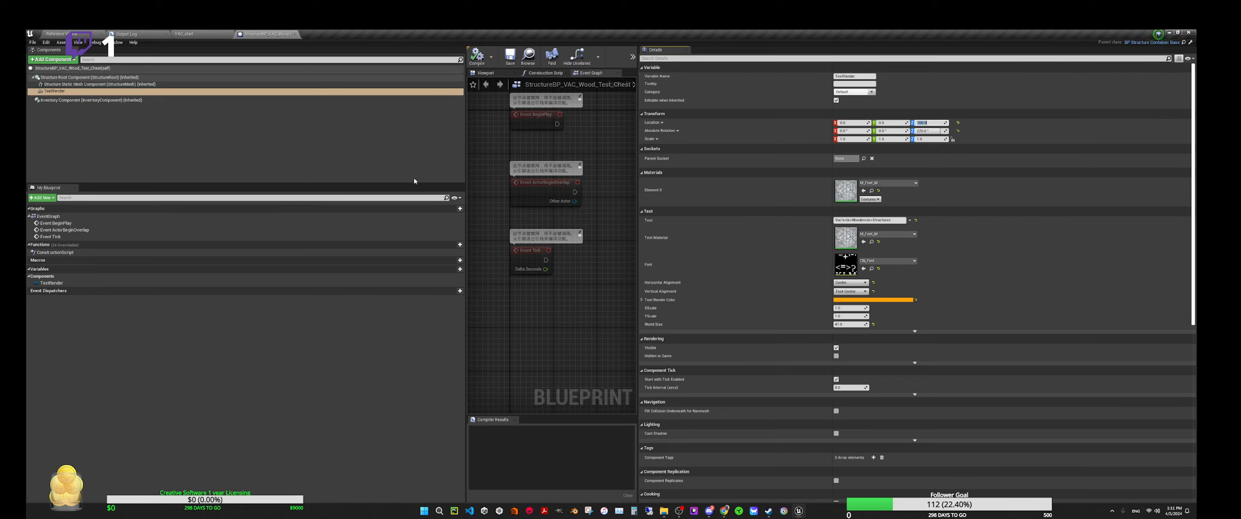
pyautogui.click(475, 63)
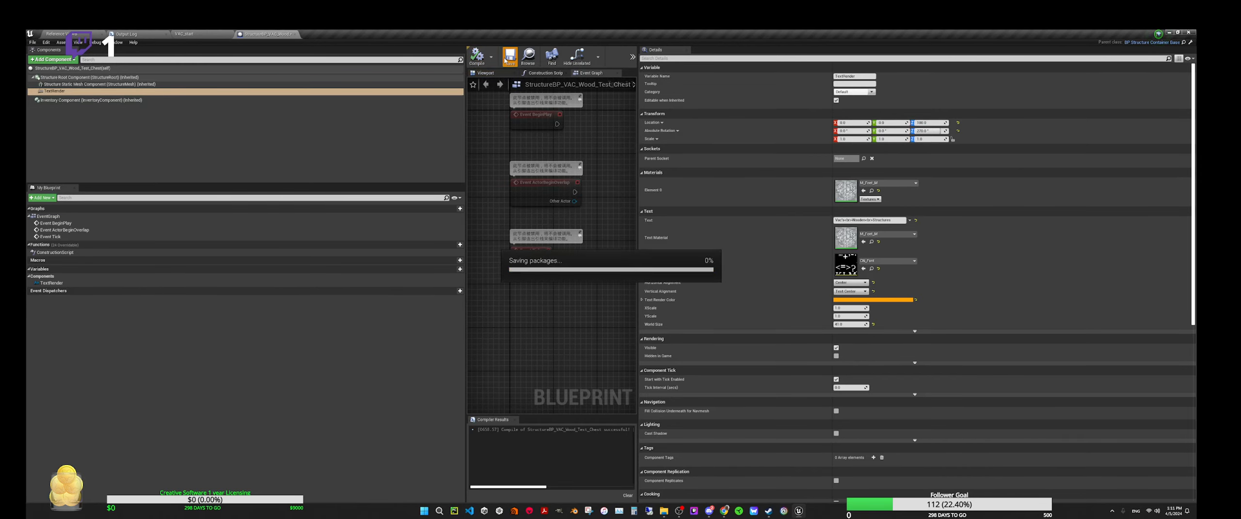
pyautogui.click(185, 34)
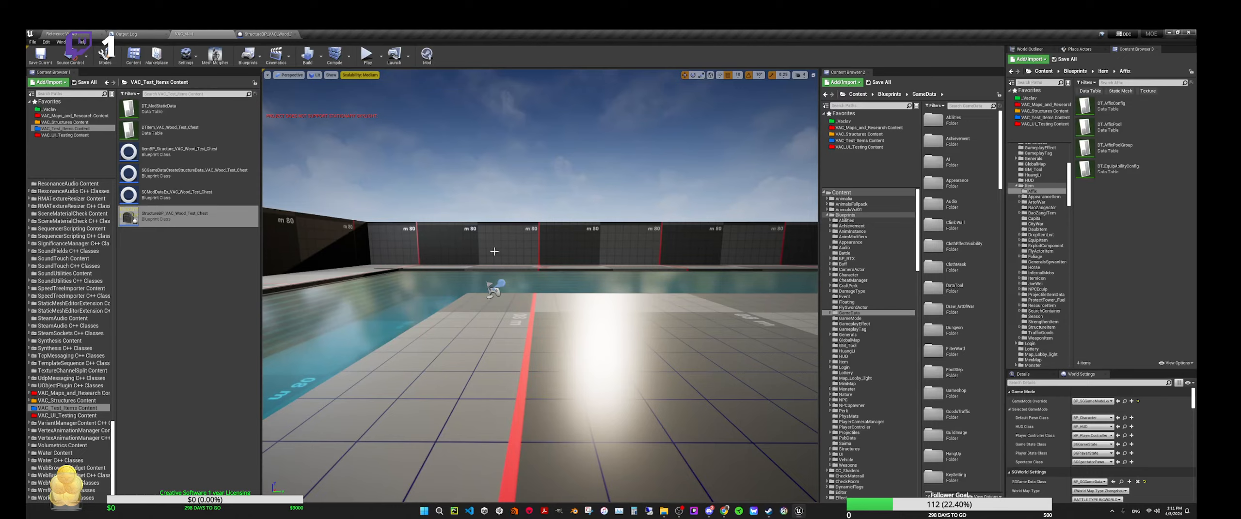
# Widen the level viewport by narrowing the content browser areas beside it, and aim the view at the player start on the tiled platform.
pyautogui.moveTo(495, 251); pyautogui.dragTo(495, 274, button='right')
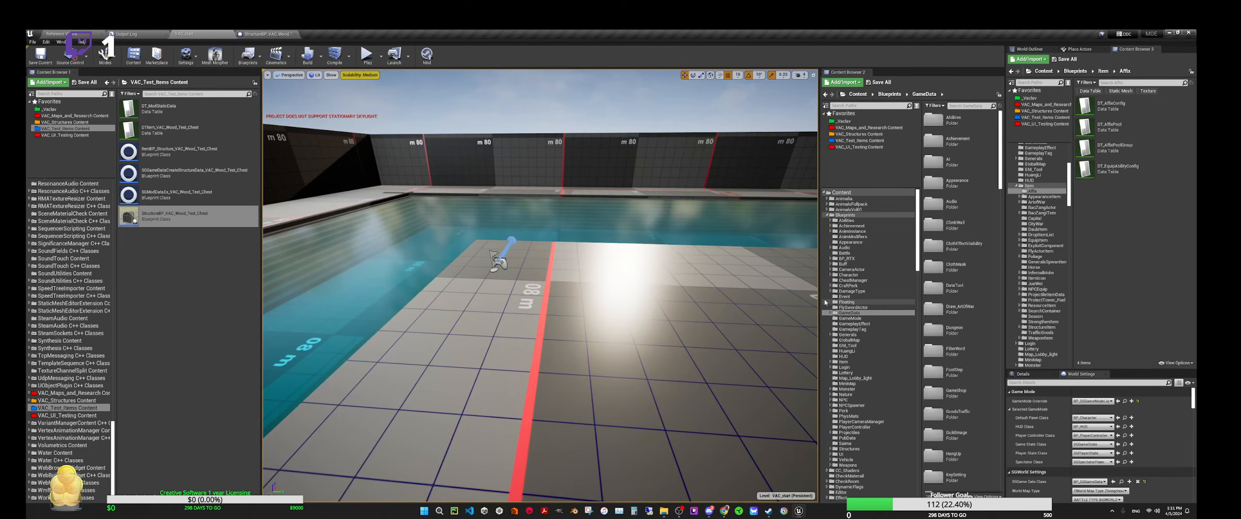
pyautogui.moveTo(819, 300); pyautogui.dragTo(900, 305)
pyautogui.moveTo(1003, 288); pyautogui.dragTo(1076, 287)
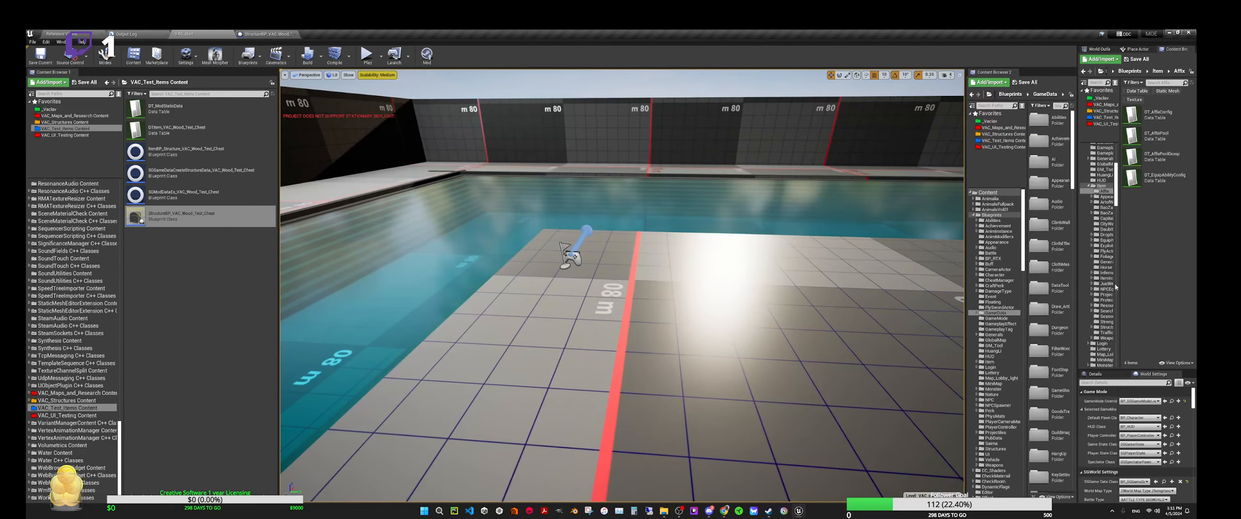
pyautogui.moveTo(643, 291); pyautogui.dragTo(650, 308, button='right')
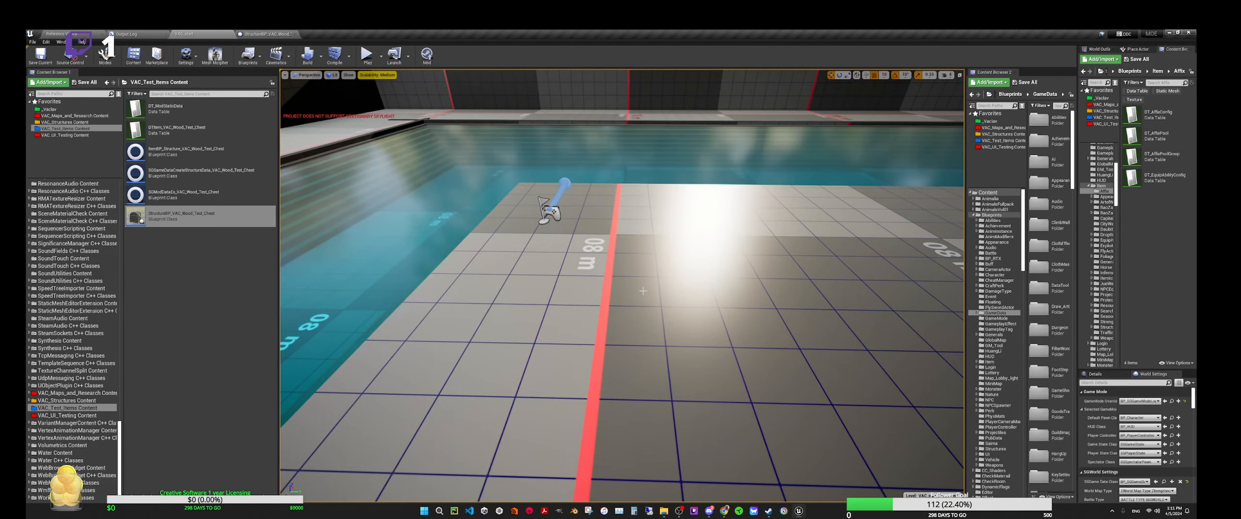
# Start a play session in the level and check what the character's inventory holds.
pyautogui.hotkey('alt', 'p')
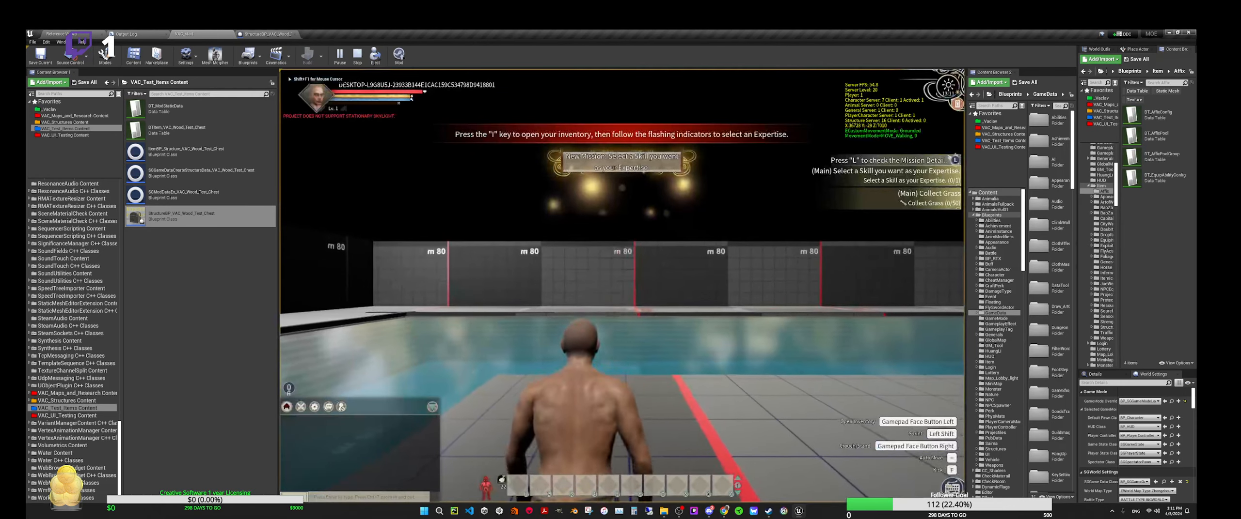
pyautogui.press('i')
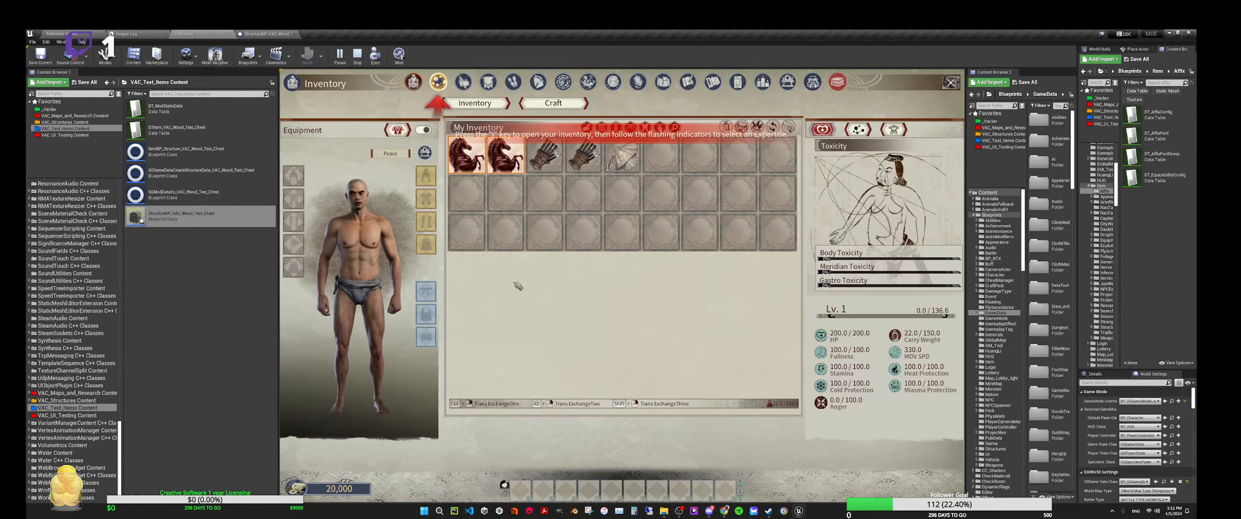
pyautogui.press('i')
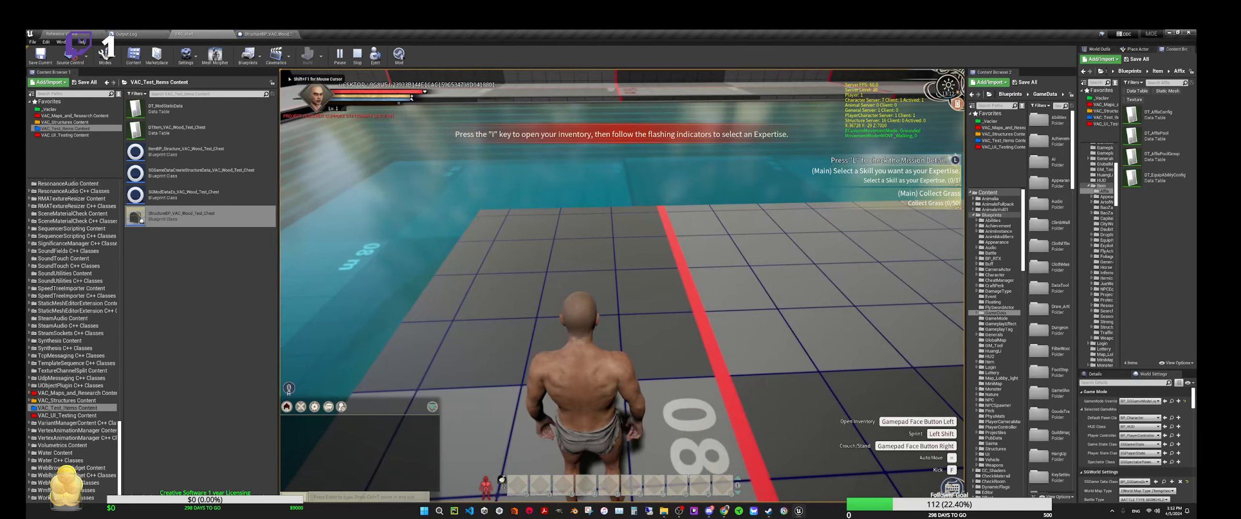
# Search the server settings' item list for "vac" and give the character one Vac's Wooden Structures item.
pyautogui.press('Escape')
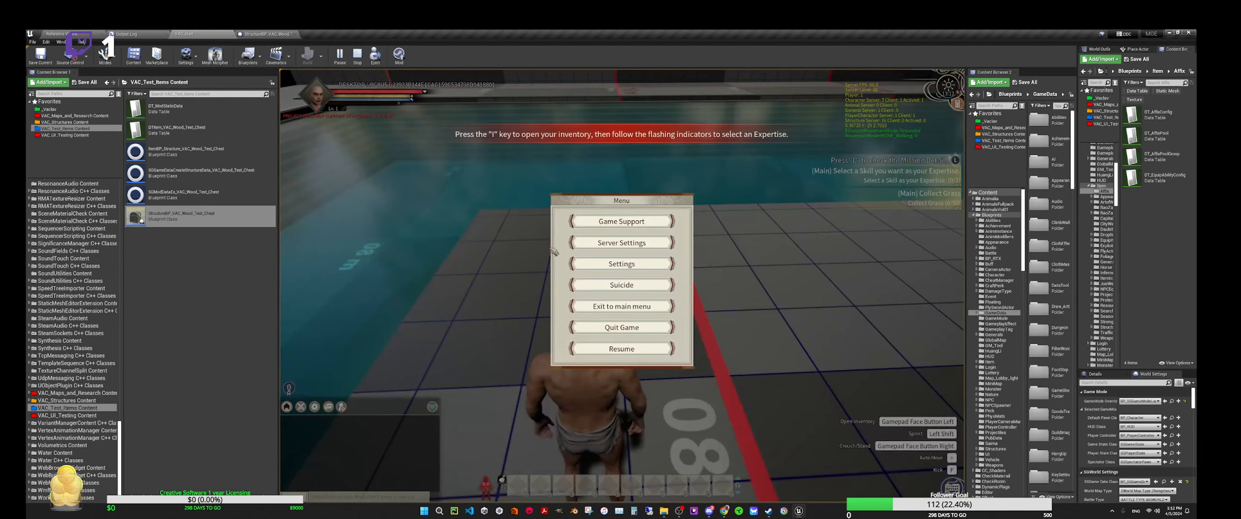
pyautogui.click(619, 244)
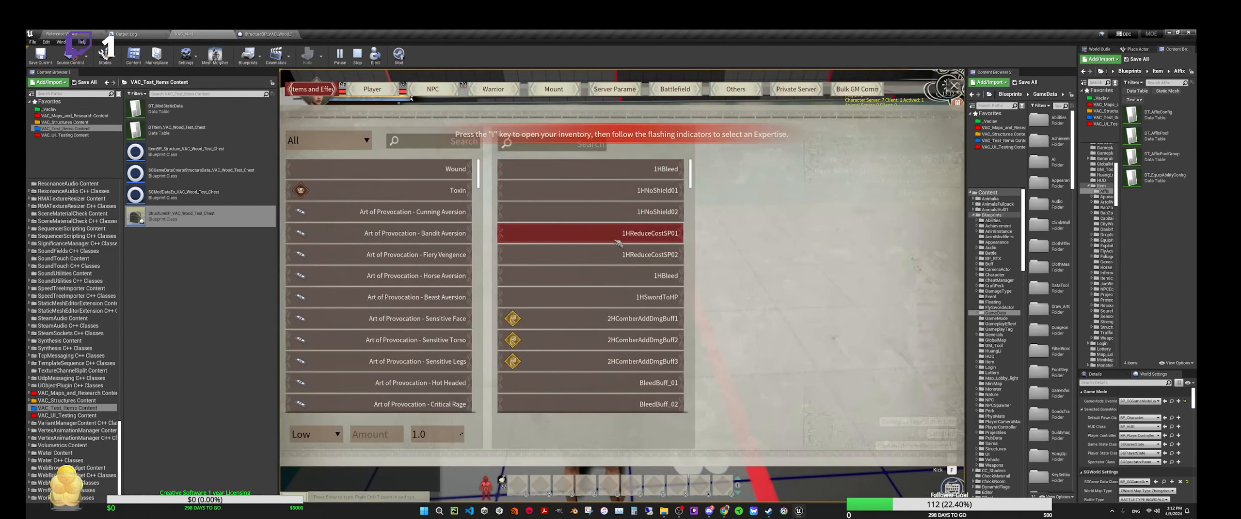
pyautogui.click(474, 139)
pyautogui.write('vac')
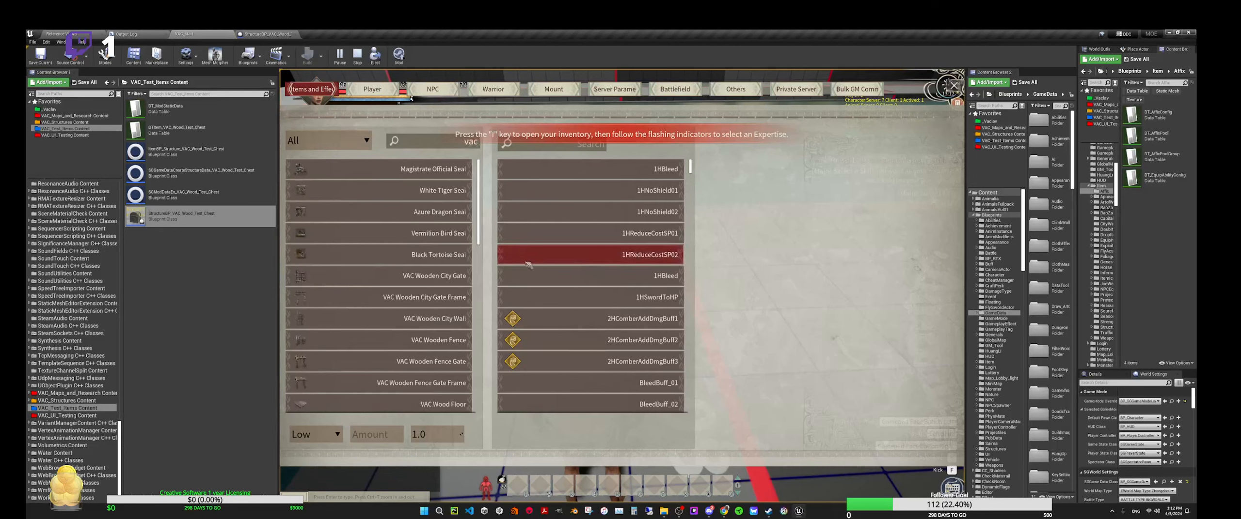
pyautogui.scroll(-5, 482, 218)
pyautogui.click(429, 406)
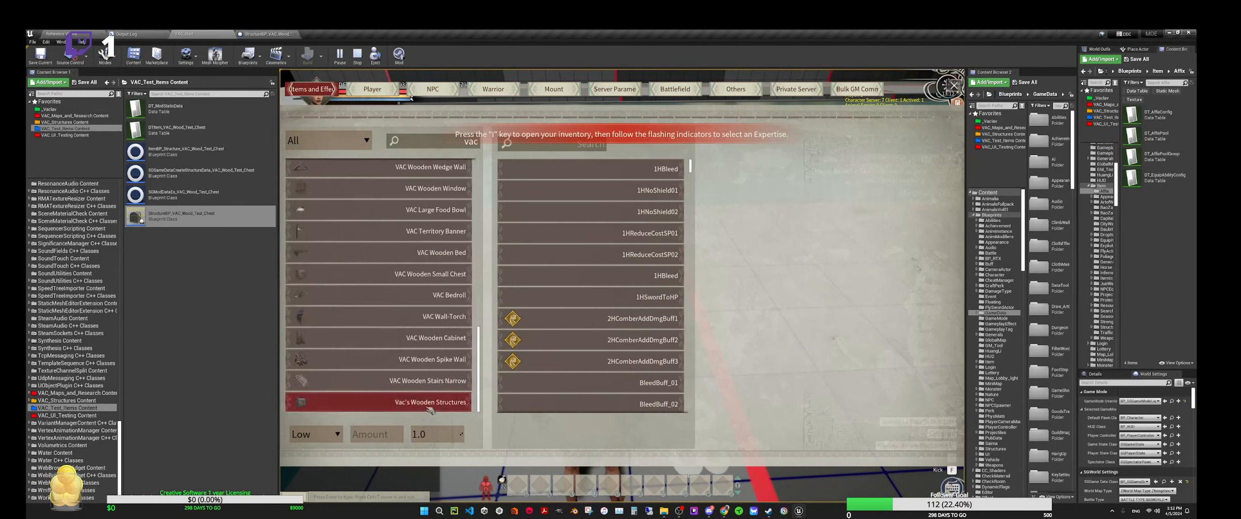
pyautogui.press('Escape')
# Begin placing Vac's Wooden Structures from the inventory and examine the floating text's height above the chest preview.
pyautogui.press('i')
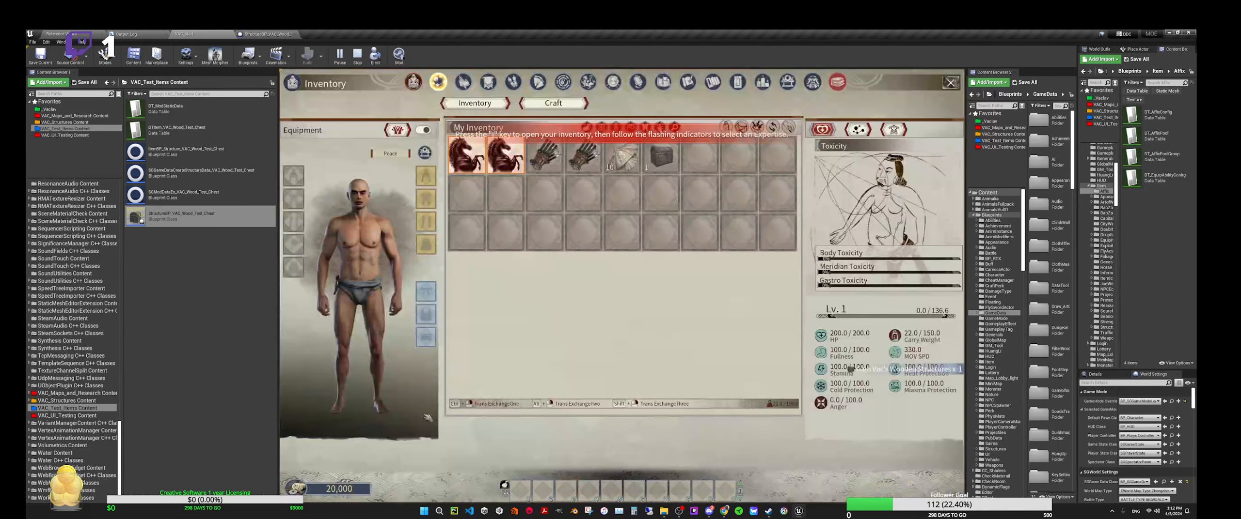
pyautogui.moveTo(659, 163)
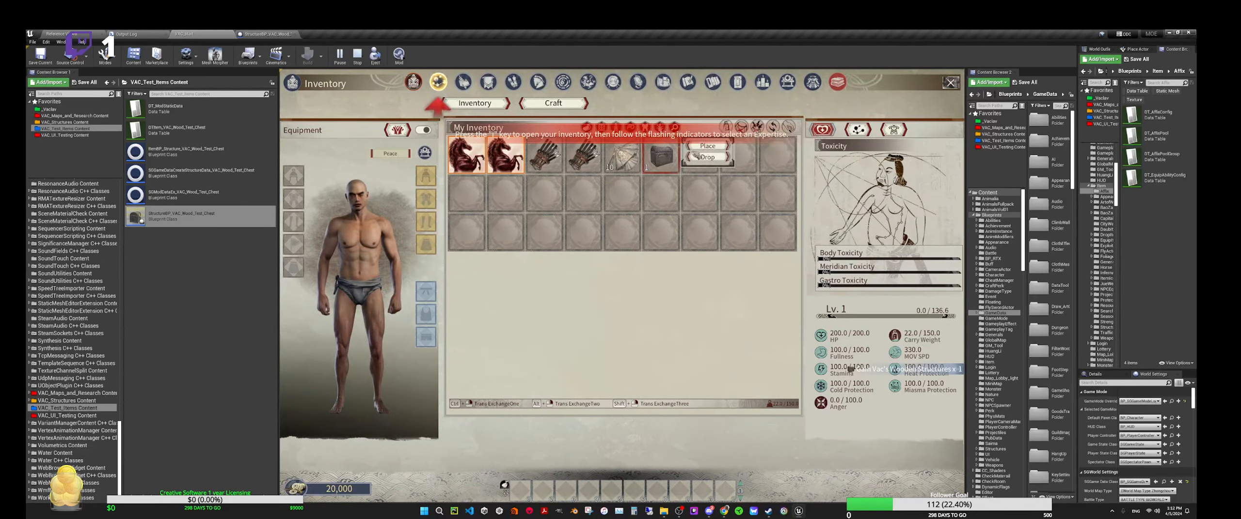
pyautogui.rightClick(660, 158)
pyautogui.press('w')
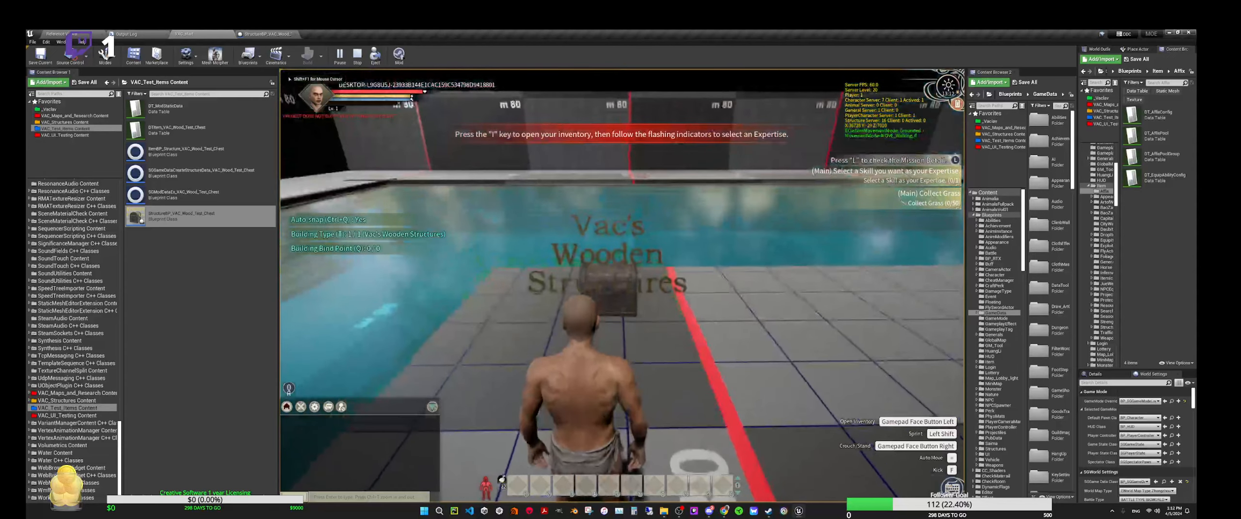
pyautogui.press('w')
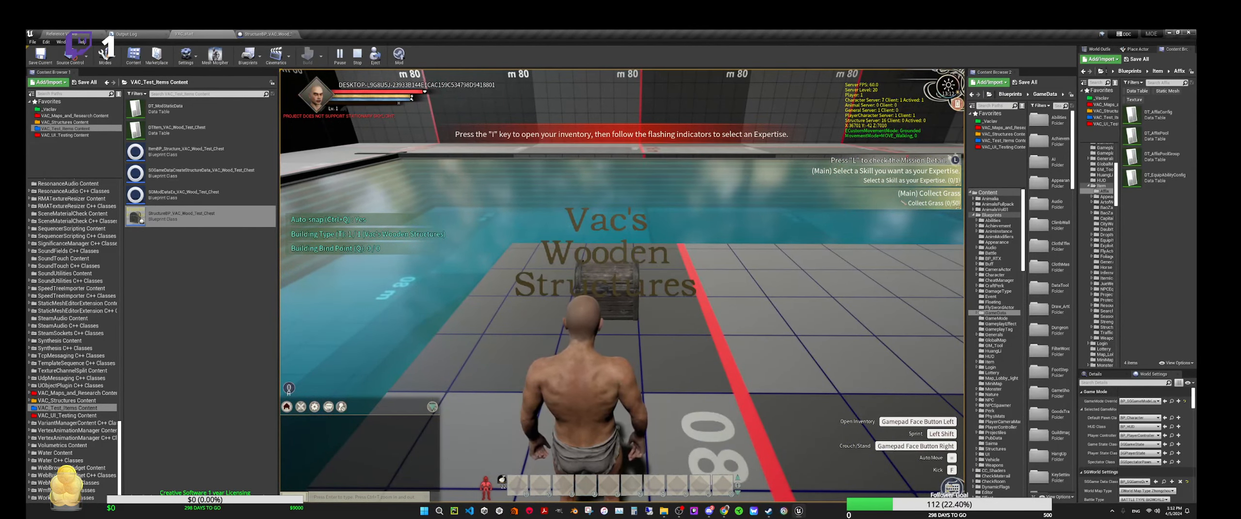
# Leave the chest placement and stop the play session.
pyautogui.press('Escape')
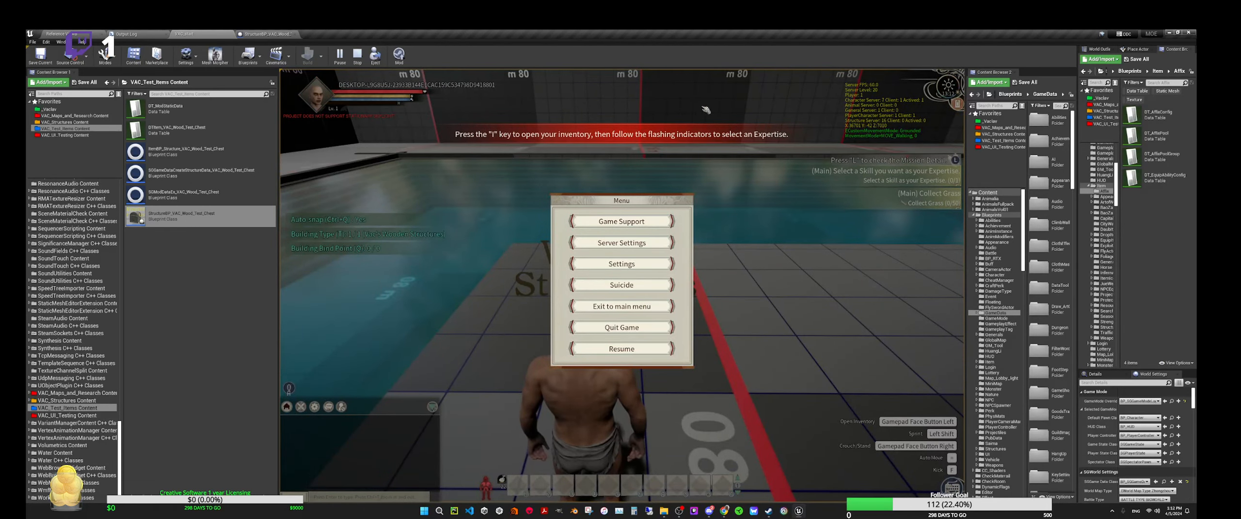
pyautogui.press('Escape')
pyautogui.press('Escape')
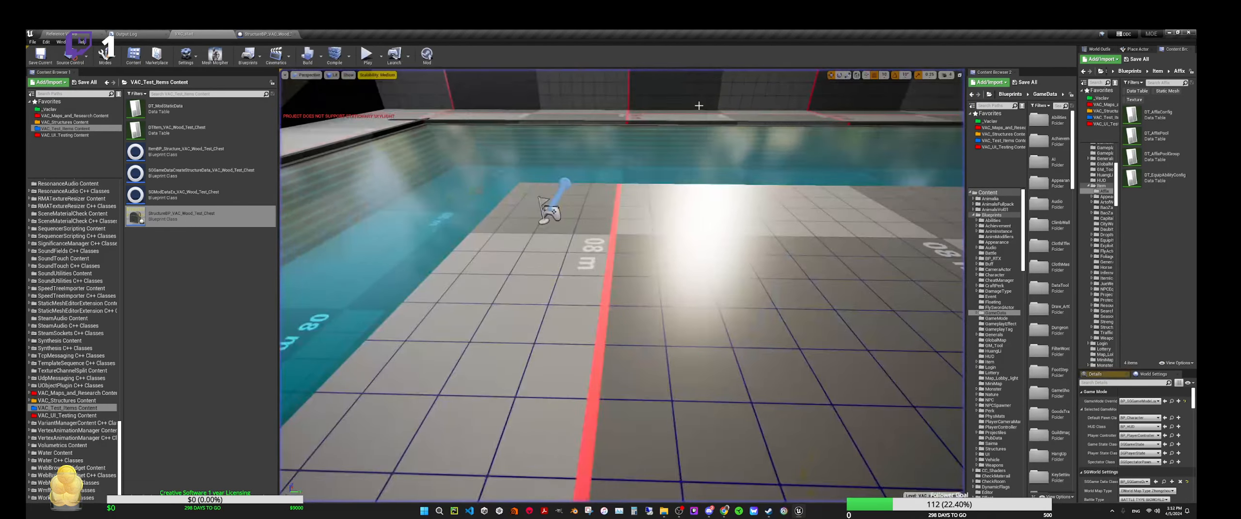
# Raise the Z location of the TextRender component in the StructureBP_VAC_Wood_Test_Chest Blueprint, compile and save it, and return to the level.
pyautogui.click(266, 34)
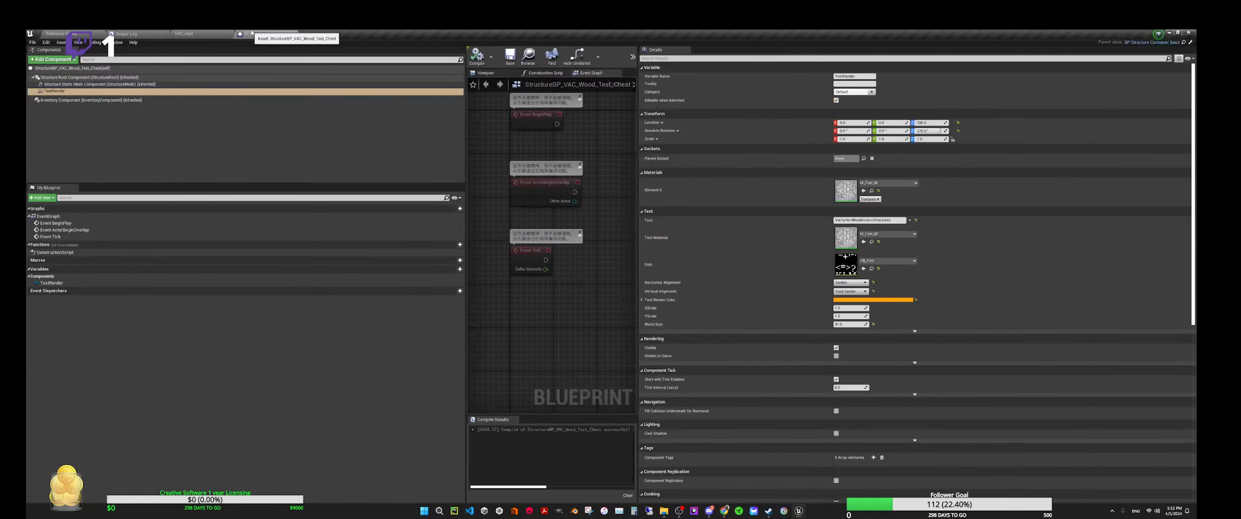
pyautogui.click(928, 123)
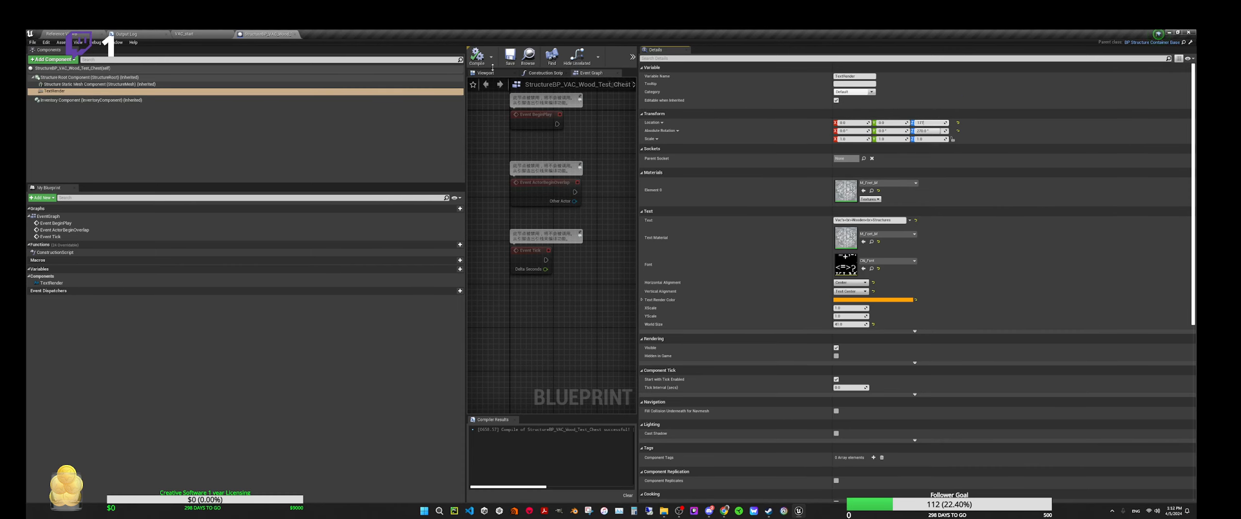
pyautogui.click(477, 56)
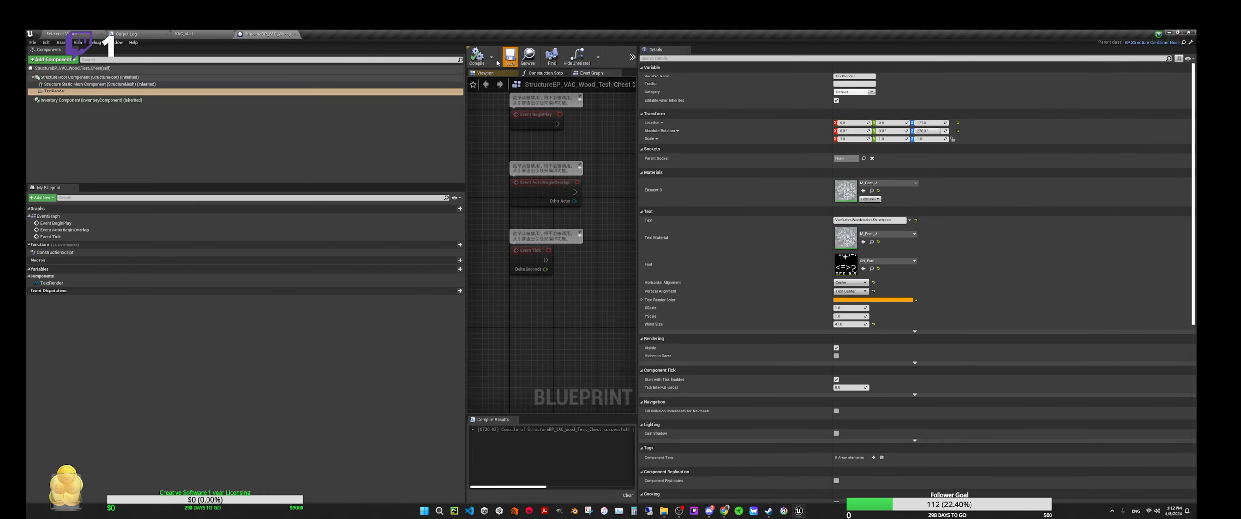
pyautogui.click(194, 34)
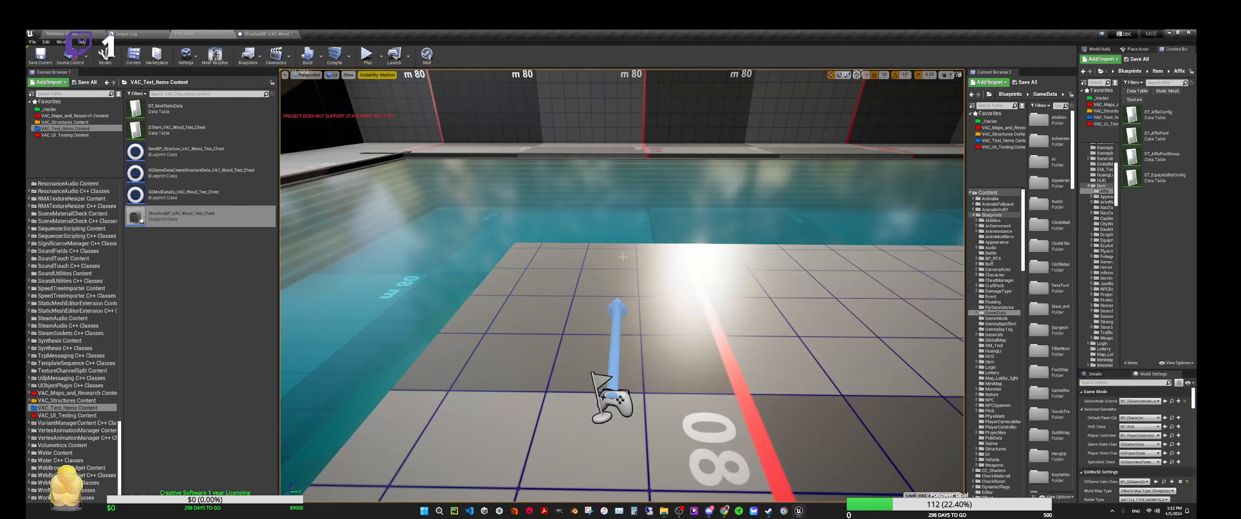
# Start another play session and add Vac's Wooden Structures to the inventory from the server settings, filtering the items by "vac".
pyautogui.hotkey('alt', 'p')
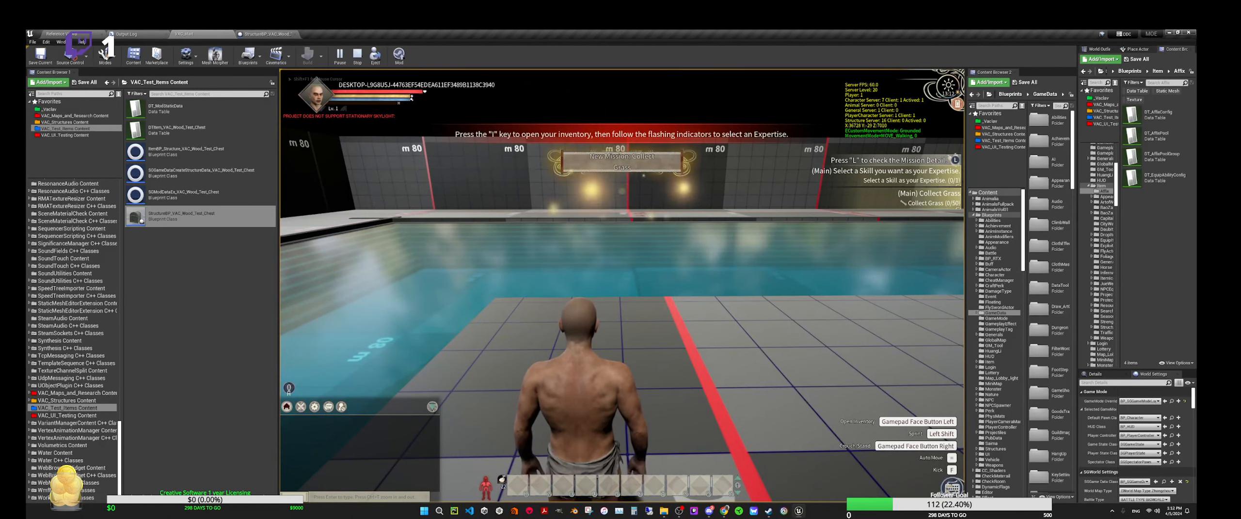
pyautogui.press('Escape')
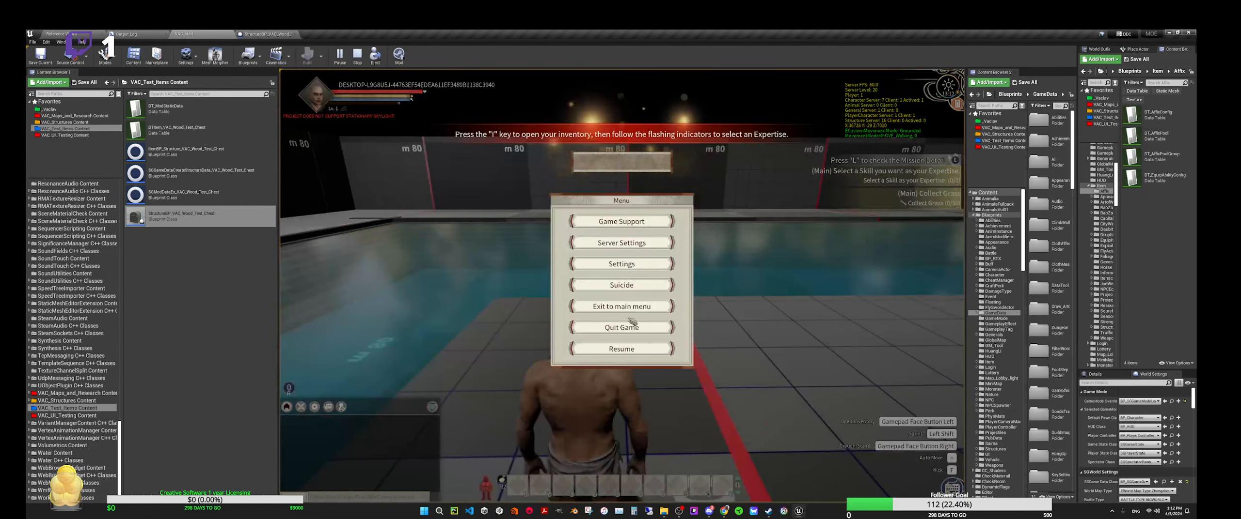
pyautogui.click(620, 244)
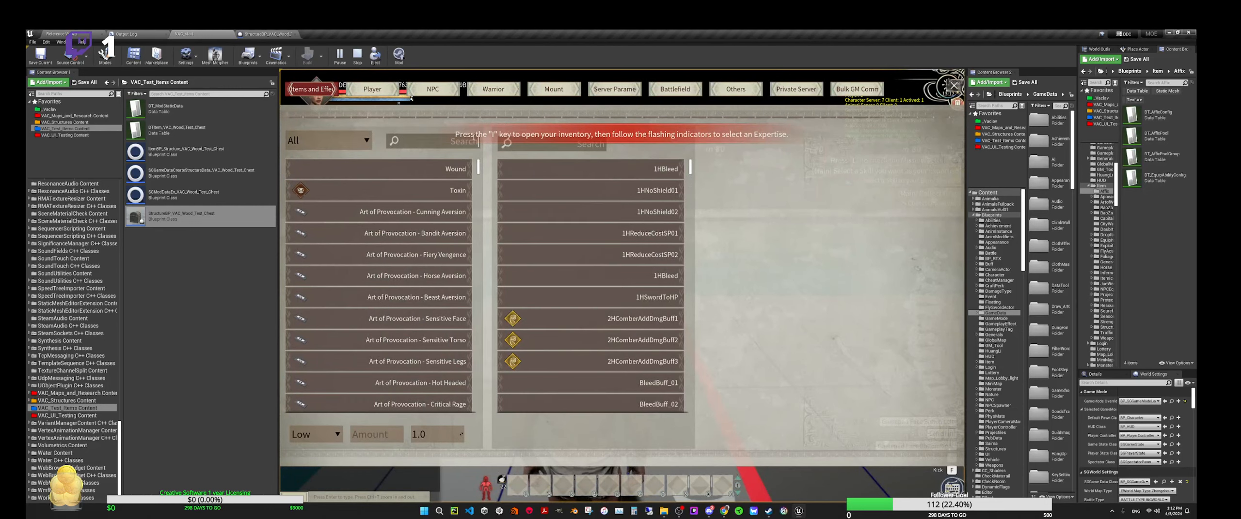
pyautogui.write('vac')
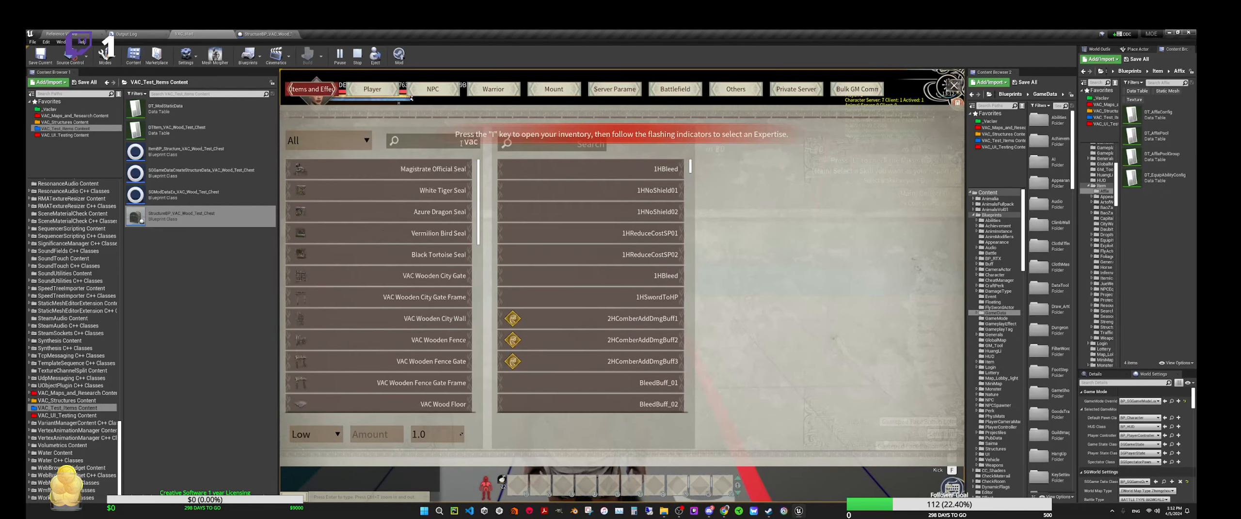
pyautogui.scroll(-5, 484, 214)
pyautogui.click(378, 402)
pyautogui.press('Escape')
# Place Vac's Wooden Structures from the inventory on the platform and check the floating text above the chest.
pyautogui.press('i')
pyautogui.rightClick(675, 160)
pyautogui.click(707, 146)
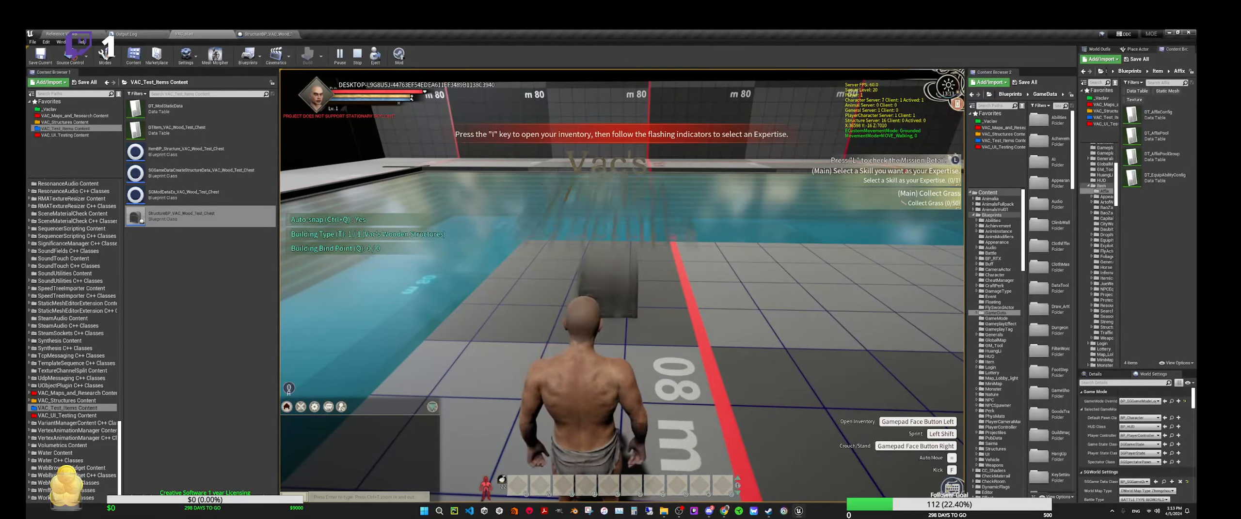
pyautogui.click(608, 281)
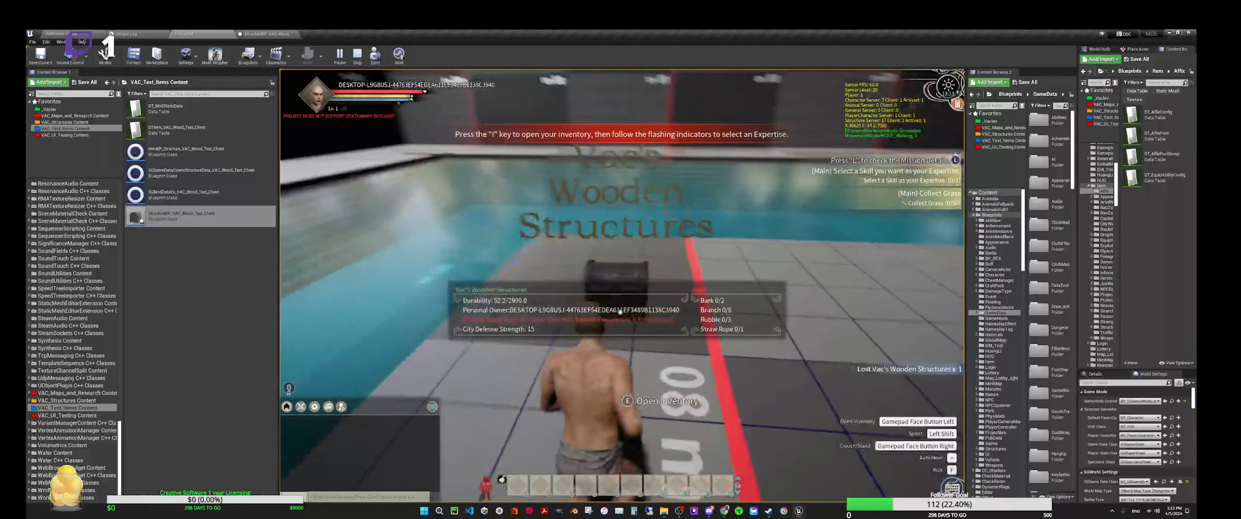
pyautogui.press('shift')
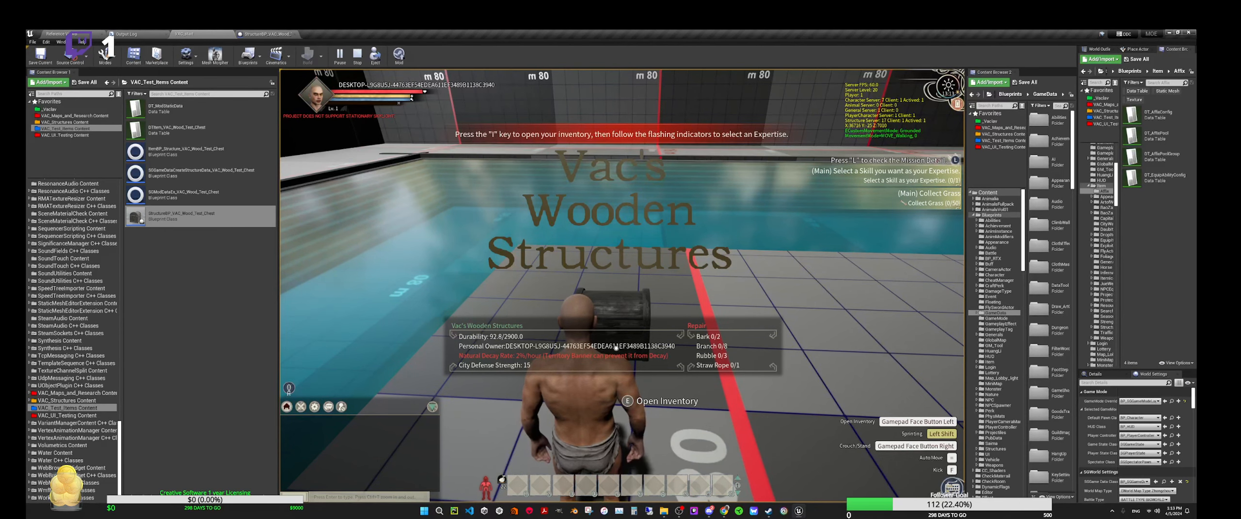
# Stop the play session and save the changes in the editor.
pyautogui.press('Escape')
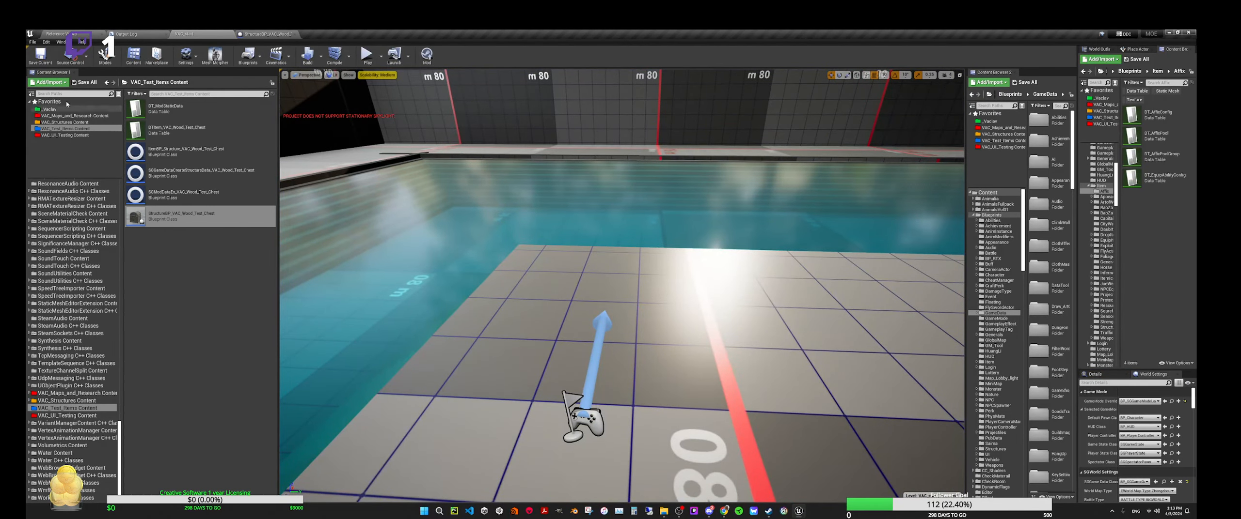
pyautogui.click(33, 42)
pyautogui.click(45, 100)
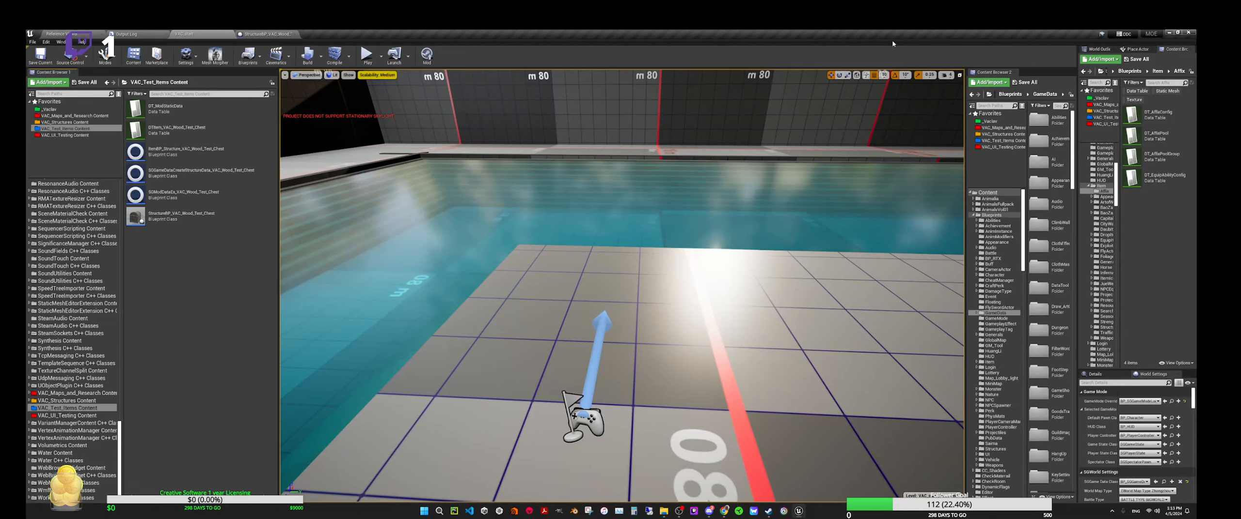
# Open the MOE MOD BU folder in File Explorer and place its window over the maximized editor.
pyautogui.doubleClick(855, 33)
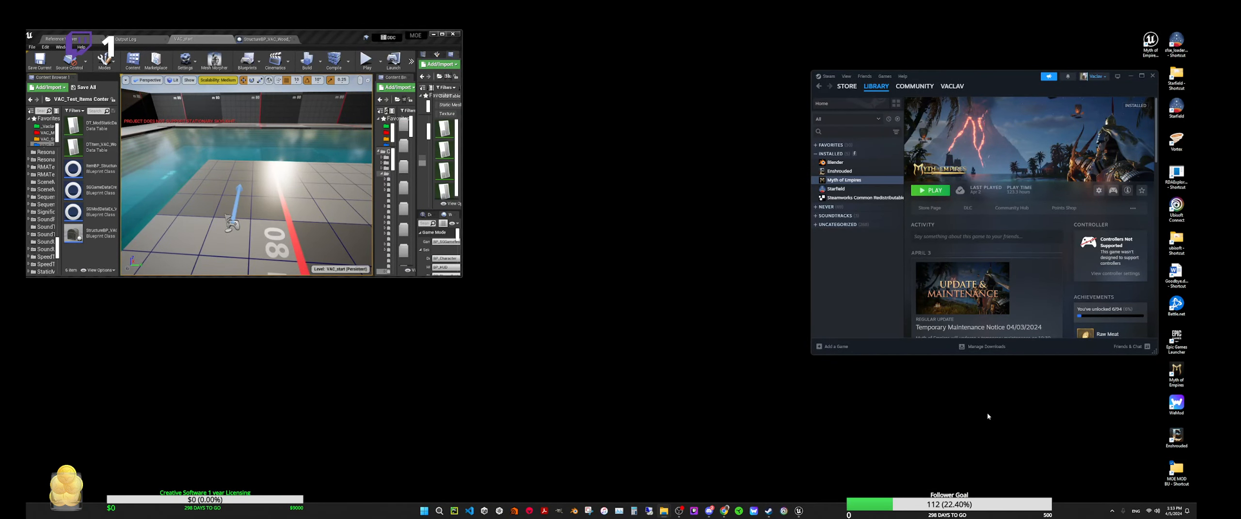
pyautogui.doubleClick(328, 34)
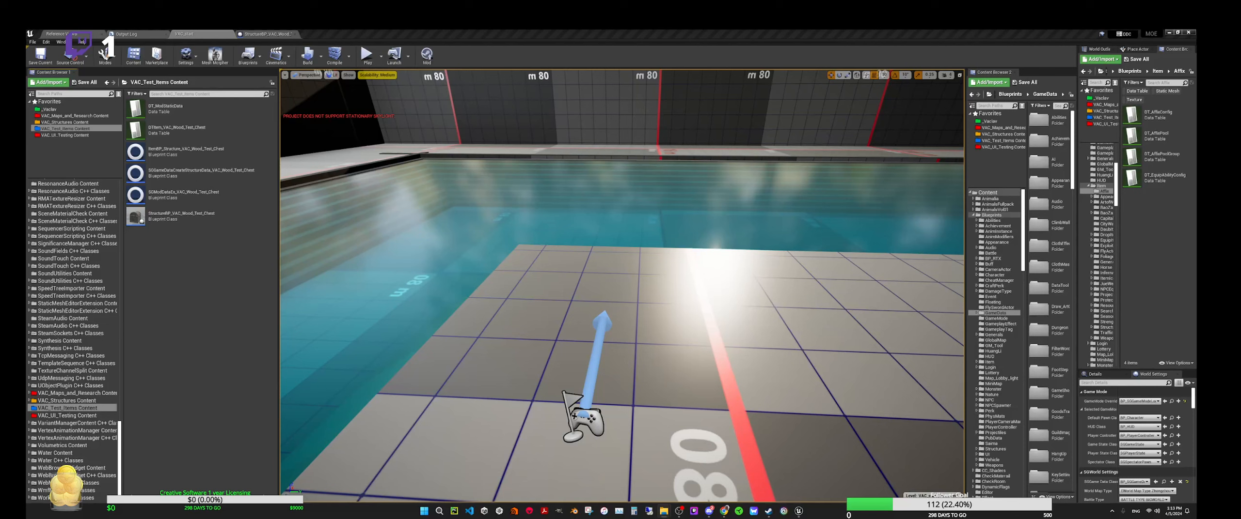
pyautogui.moveTo(989, 121); pyautogui.dragTo(563, 105)
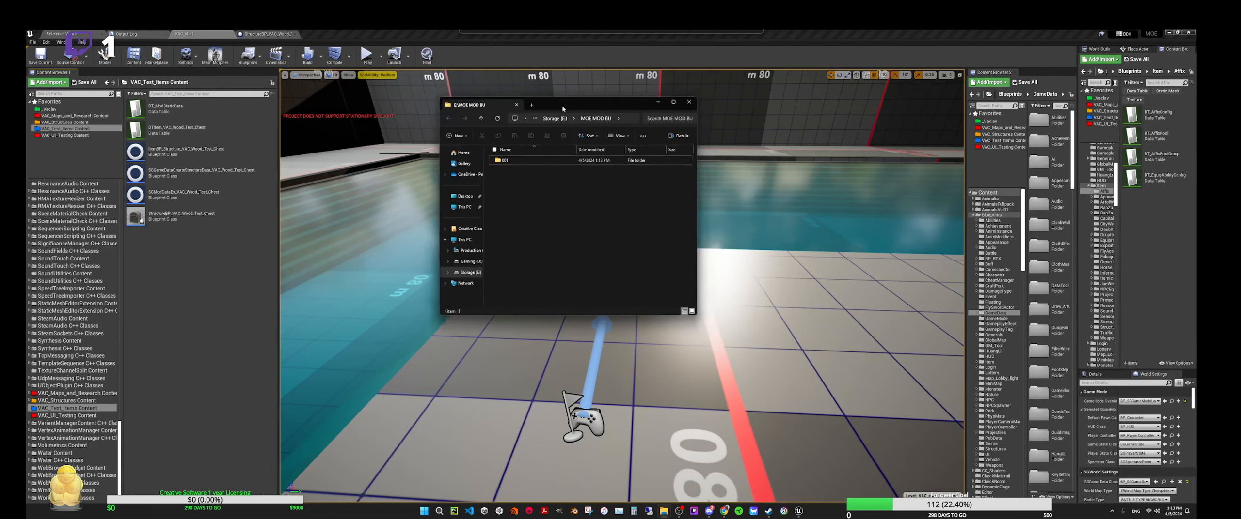
# Create a new folder named 002 in the MOE MOD BU folder.
pyautogui.rightClick(515, 219)
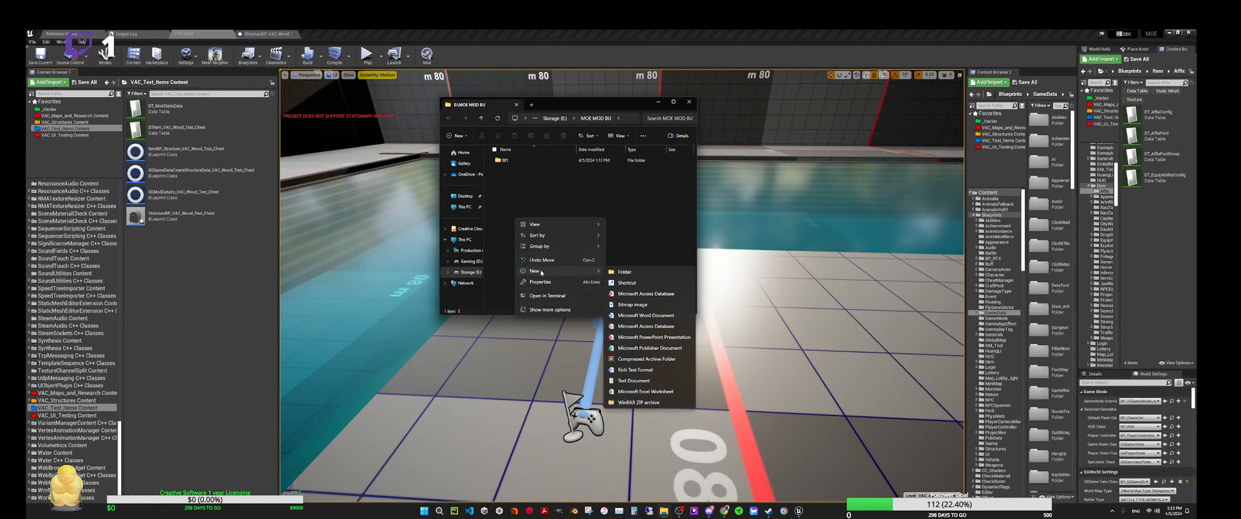
pyautogui.moveTo(574, 271)
pyautogui.click(625, 273)
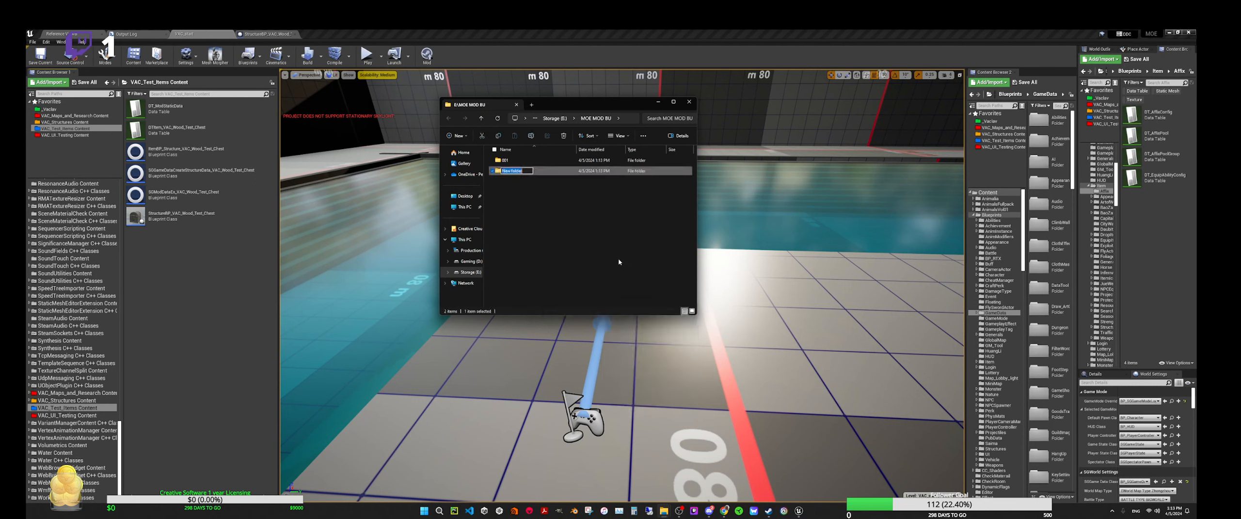
pyautogui.write('002')
pyautogui.click(618, 259)
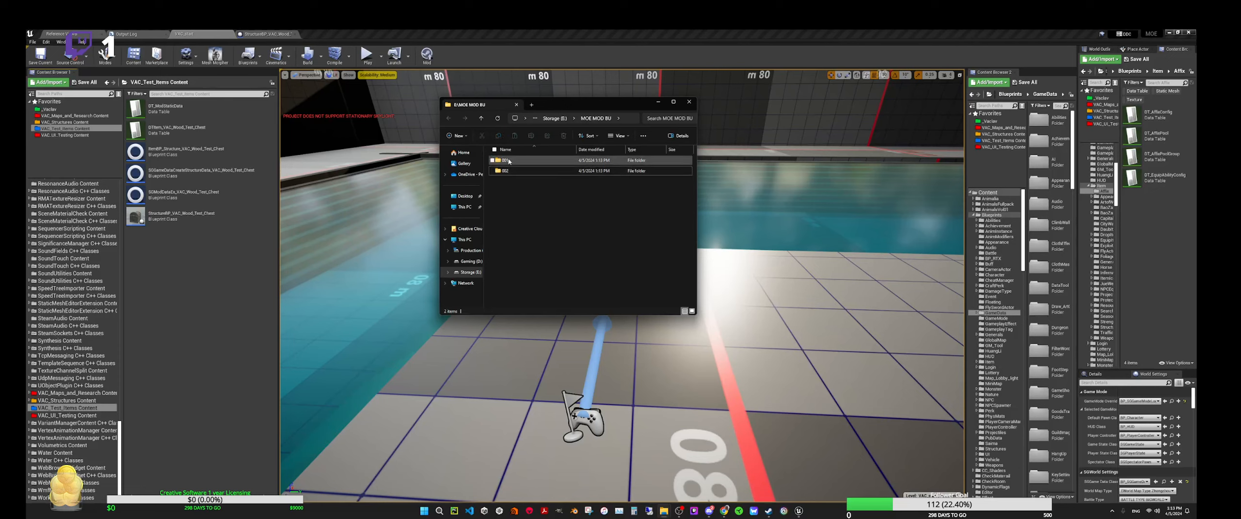
# Open the 002 folder and, beside it, the Mods folder on disk that contains VAC_Test_Items, starting from the chest blueprint's file location.
pyautogui.doubleClick(510, 174)
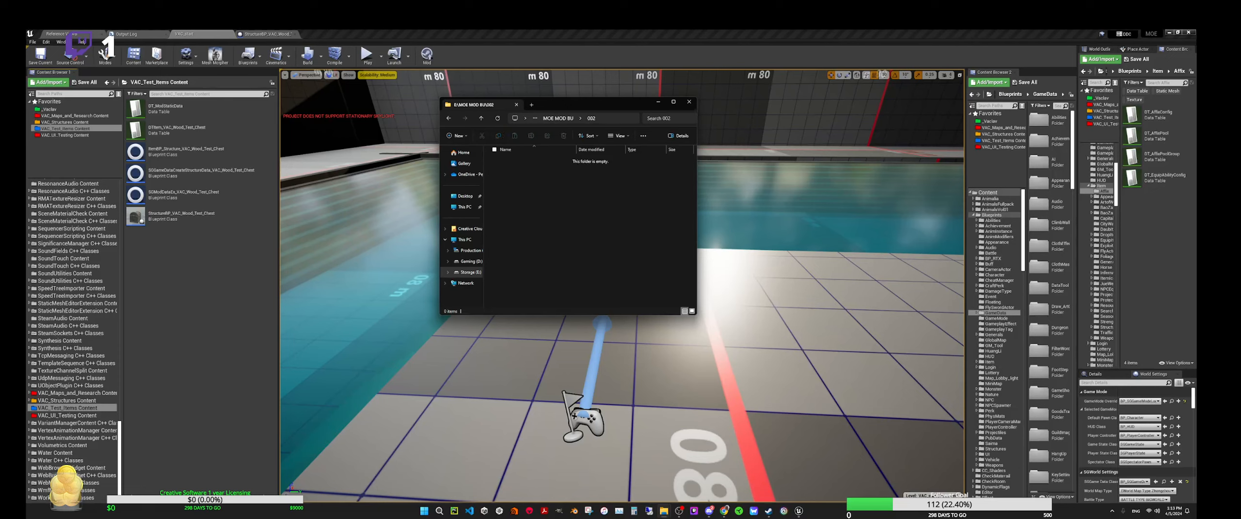
pyautogui.rightClick(164, 222)
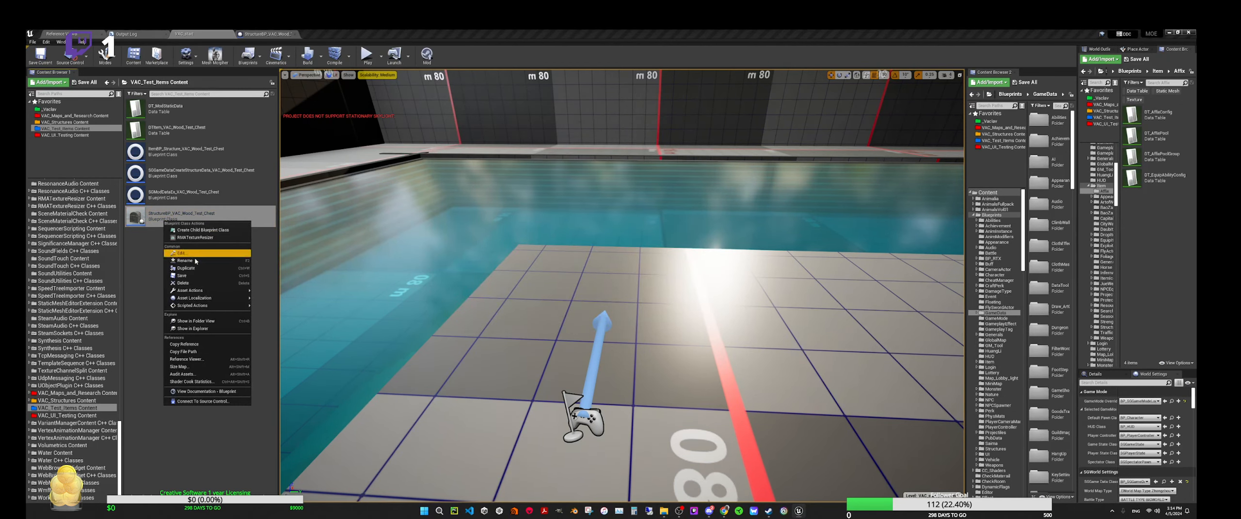
pyautogui.click(200, 330)
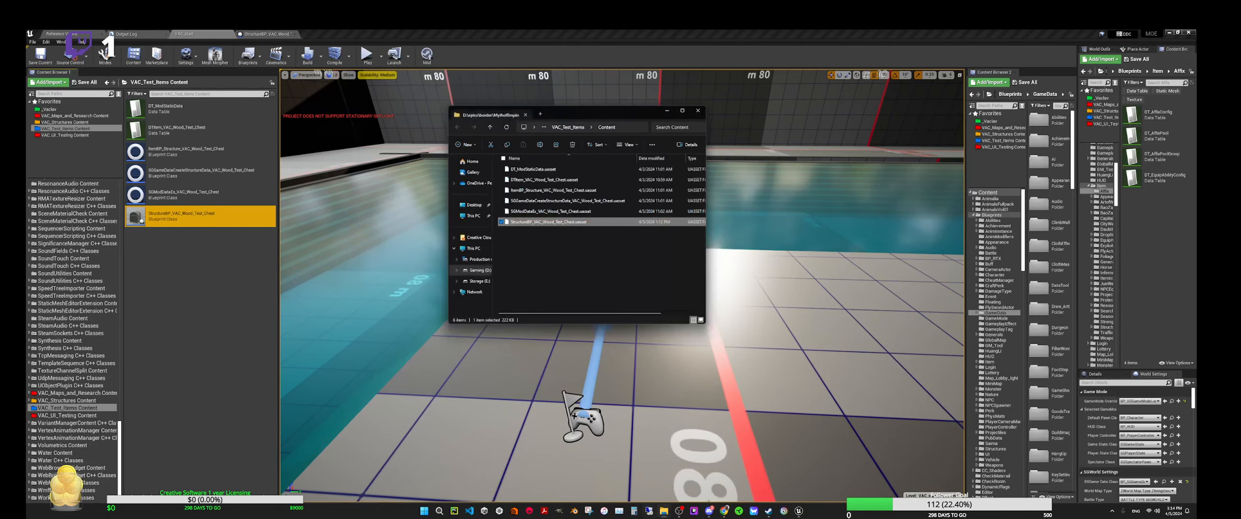
pyautogui.moveTo(664, 511)
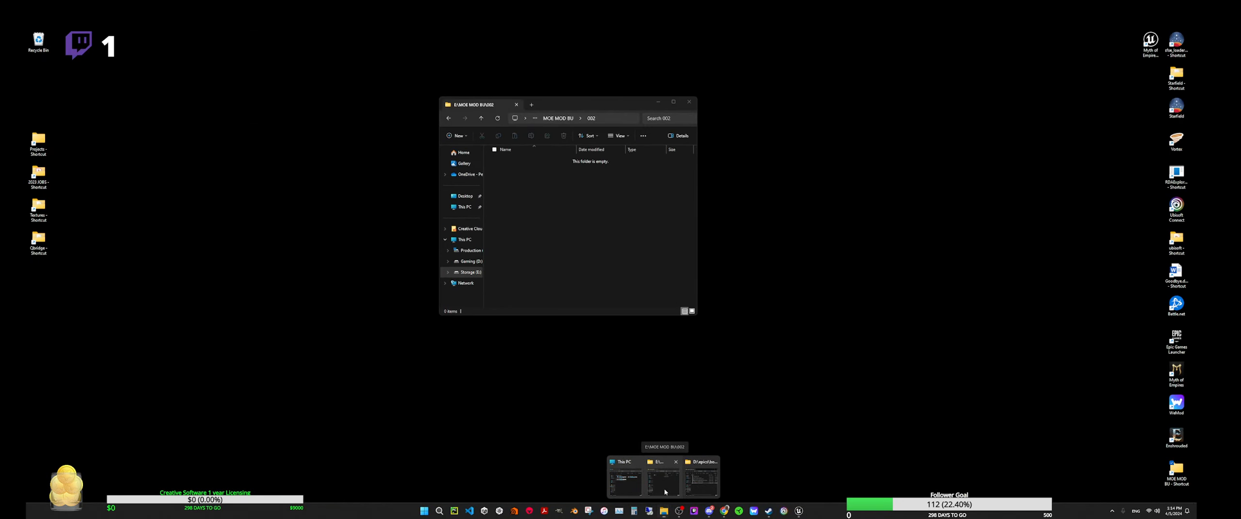
pyautogui.click(663, 493)
pyautogui.moveTo(553, 109); pyautogui.dragTo(851, 129)
pyautogui.click(490, 128)
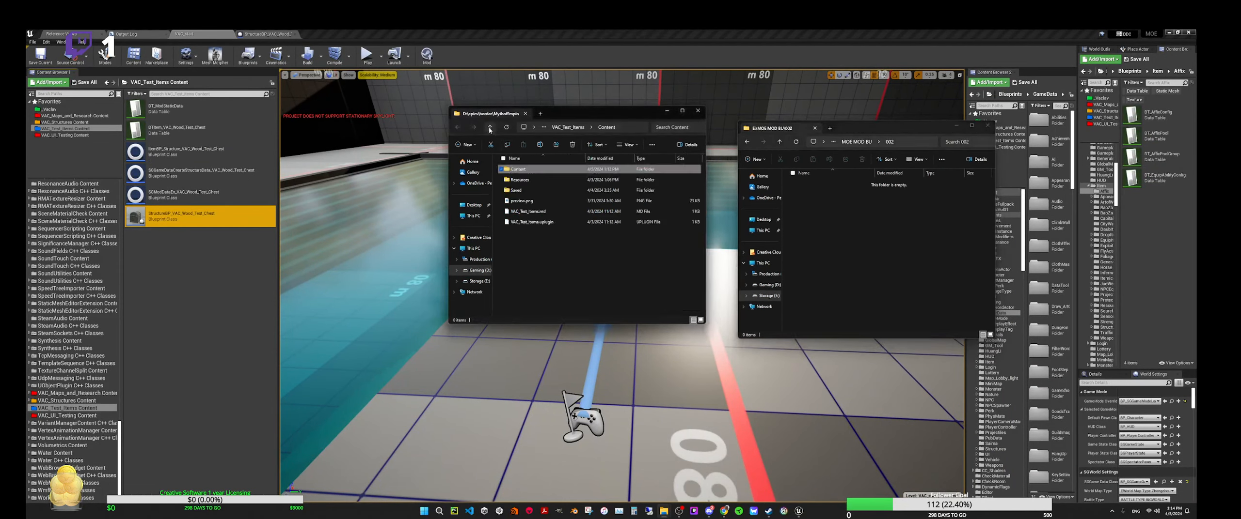
pyautogui.click(558, 128)
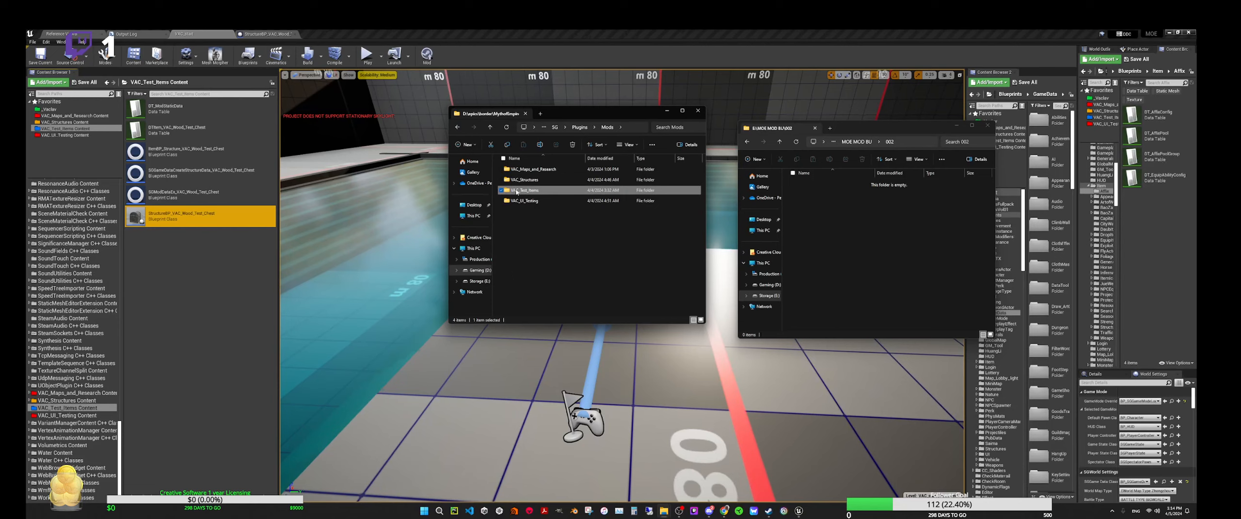
# Copy the VAC_Test_Items folder from Mods into the 002 backup folder and close both File Explorer windows.
pyautogui.moveTo(516, 192); pyautogui.dragTo(825, 250, button='right')
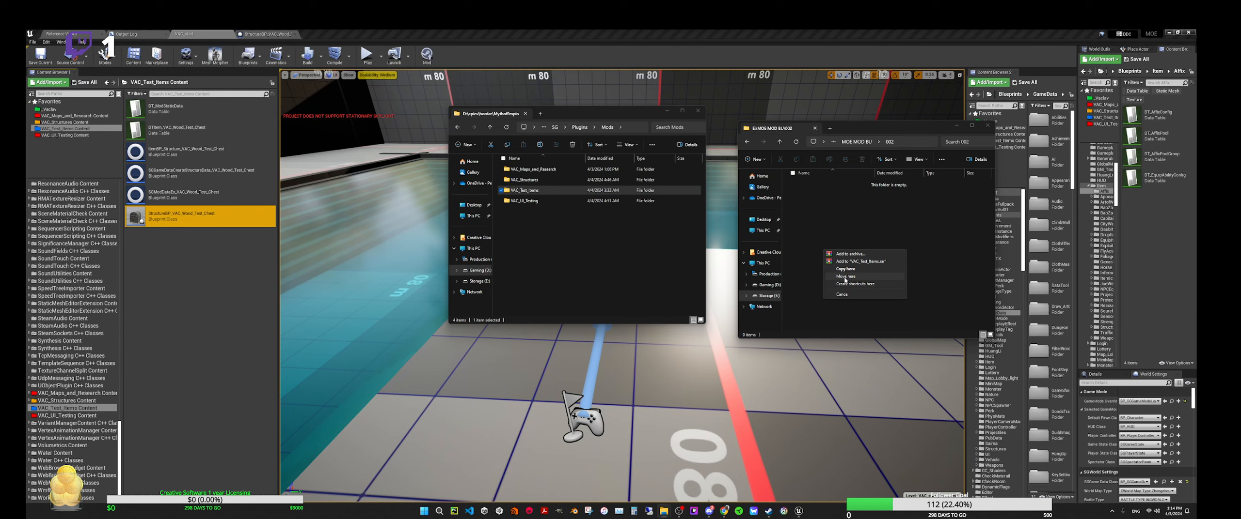
pyautogui.click(844, 269)
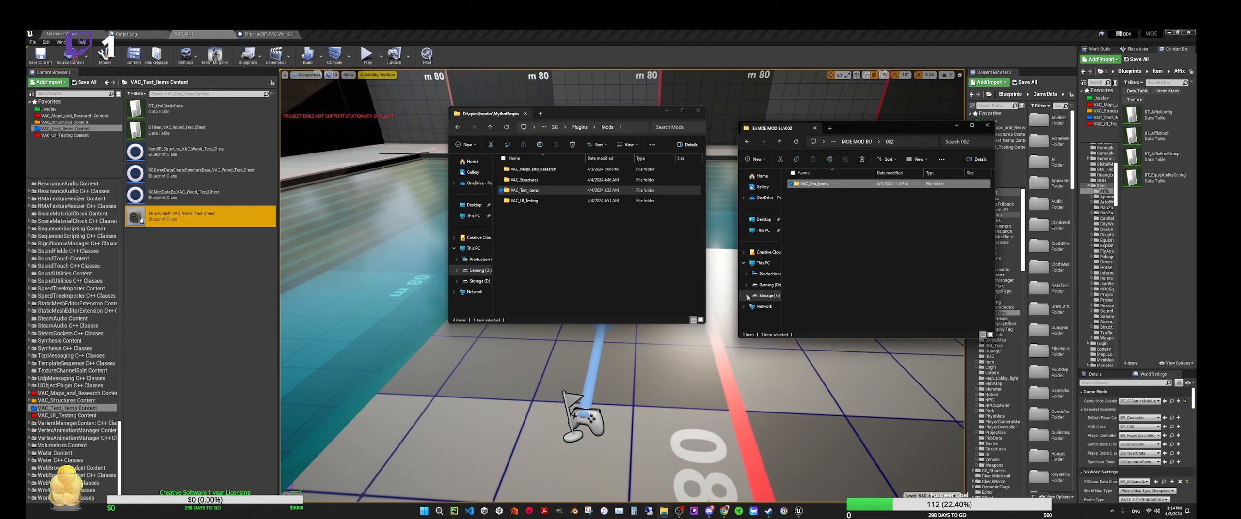
pyautogui.click(805, 276)
pyautogui.click(698, 111)
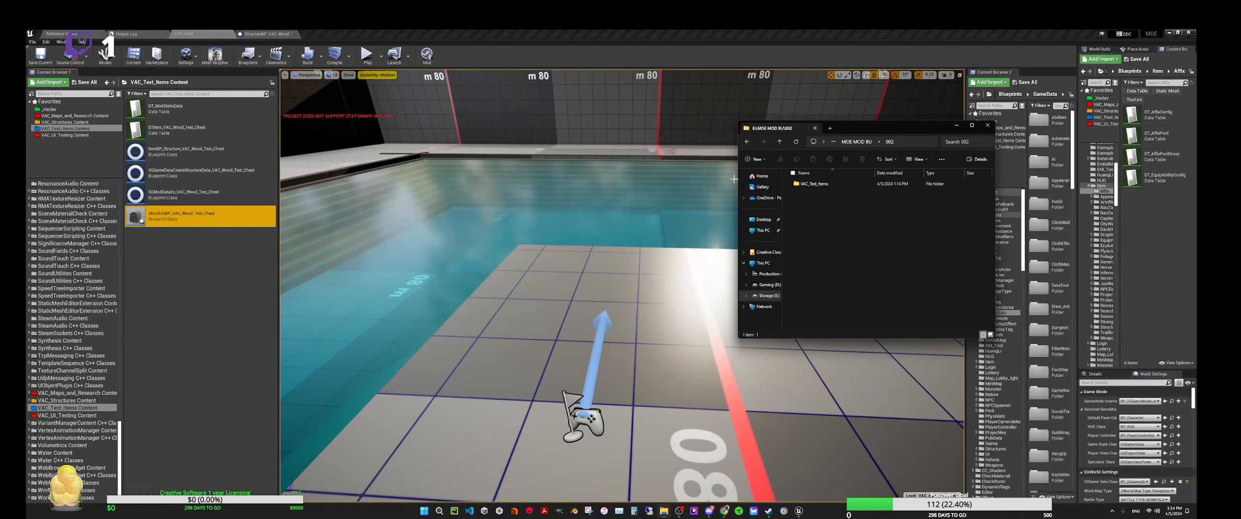
pyautogui.click(988, 127)
pyautogui.click(217, 309)
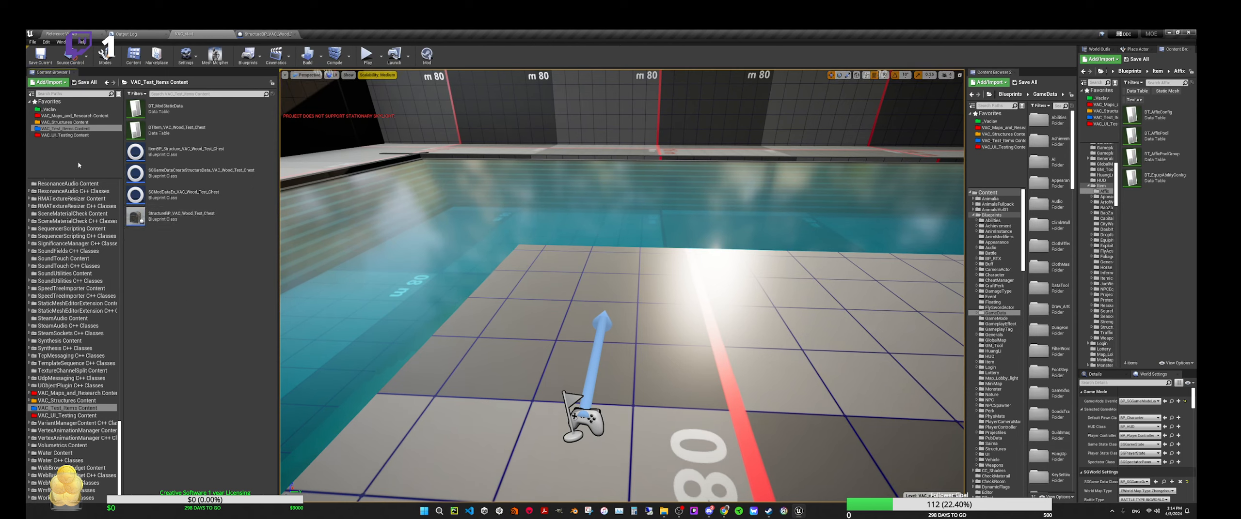
# Open the MOD_WBP_N_Inventory widget from VAC_UI_Testing and close the StructureBP_VAC_Wood_Test_Chest blueprint.
pyautogui.click(66, 136)
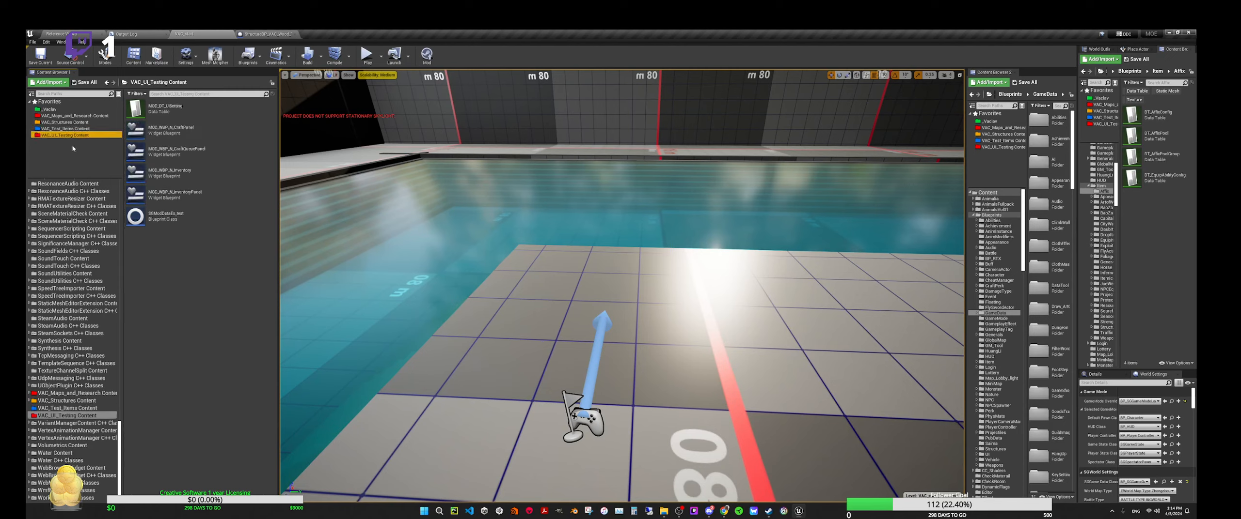
pyautogui.click(177, 277)
pyautogui.click(187, 175)
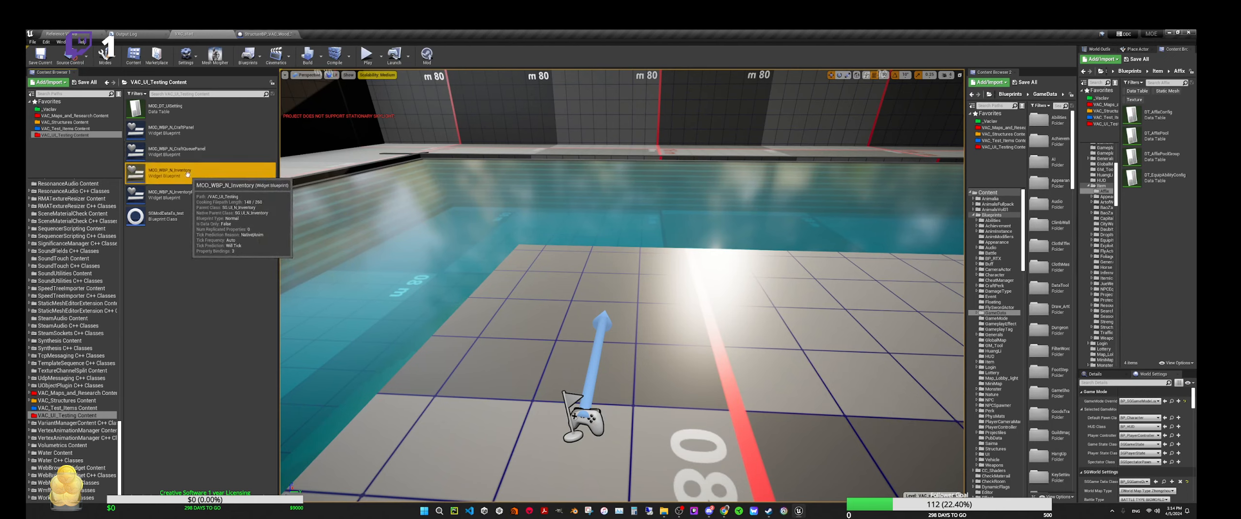
pyautogui.doubleClick(188, 175)
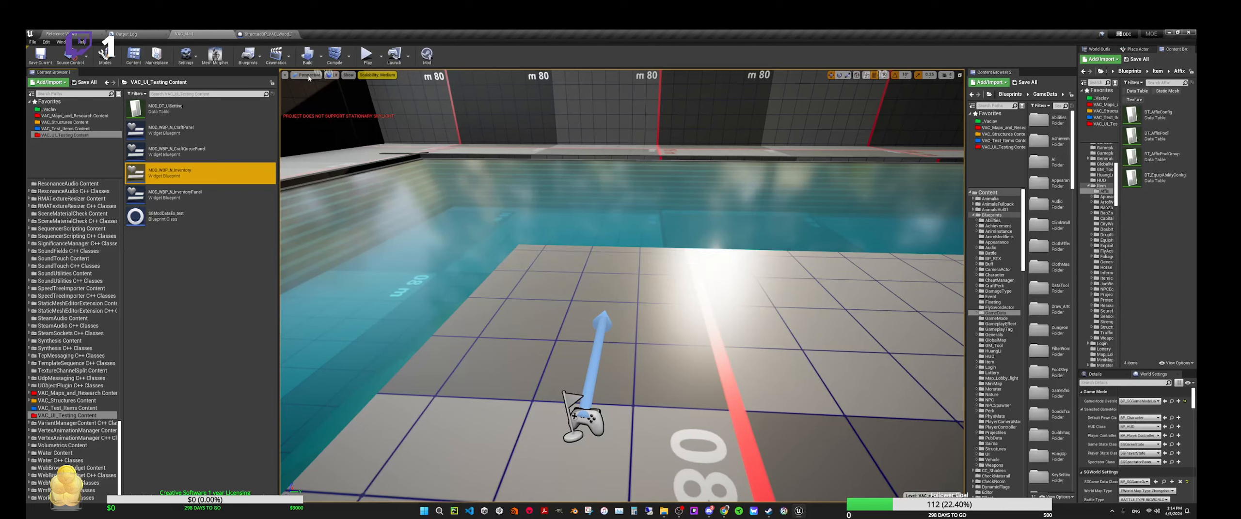
pyautogui.click(271, 34)
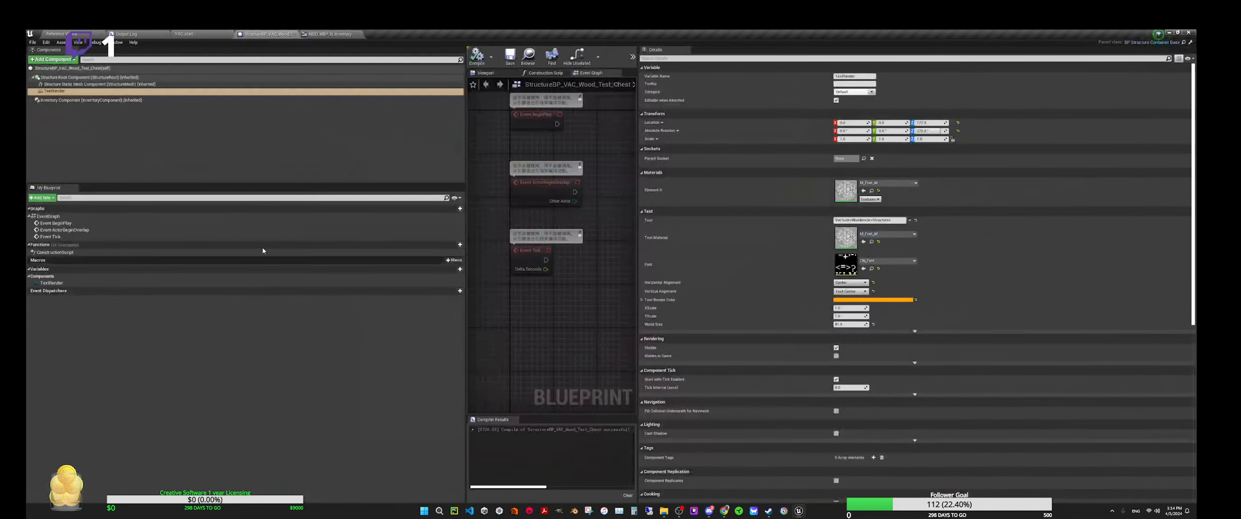
pyautogui.click(294, 34)
pyautogui.click(269, 34)
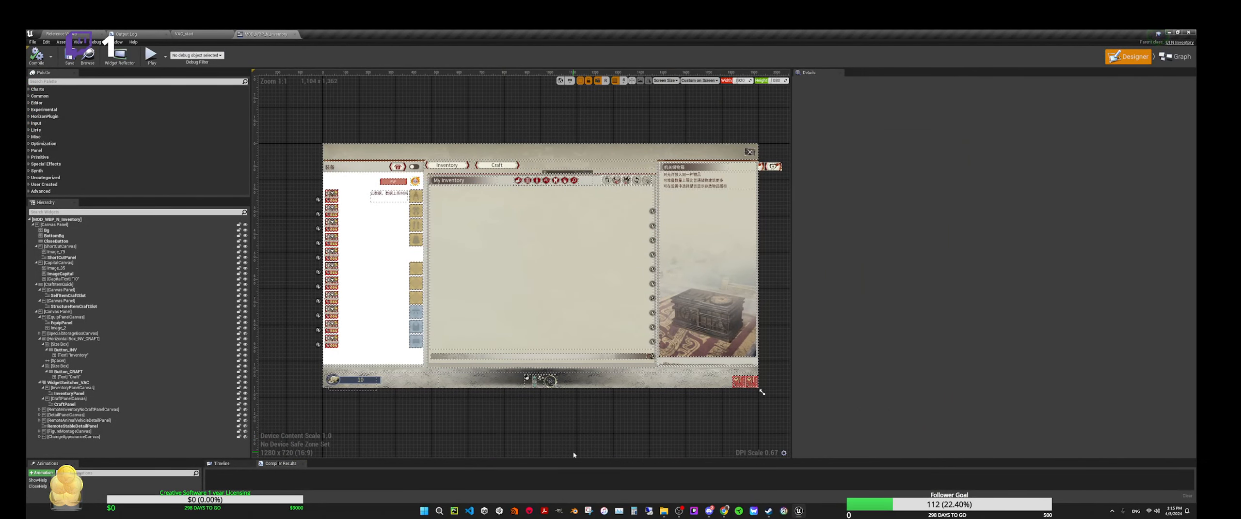
# Narrow the horizontal box holding the Inventory and Craft buttons slightly from both ends and compile the widget.
pyautogui.click(442, 166)
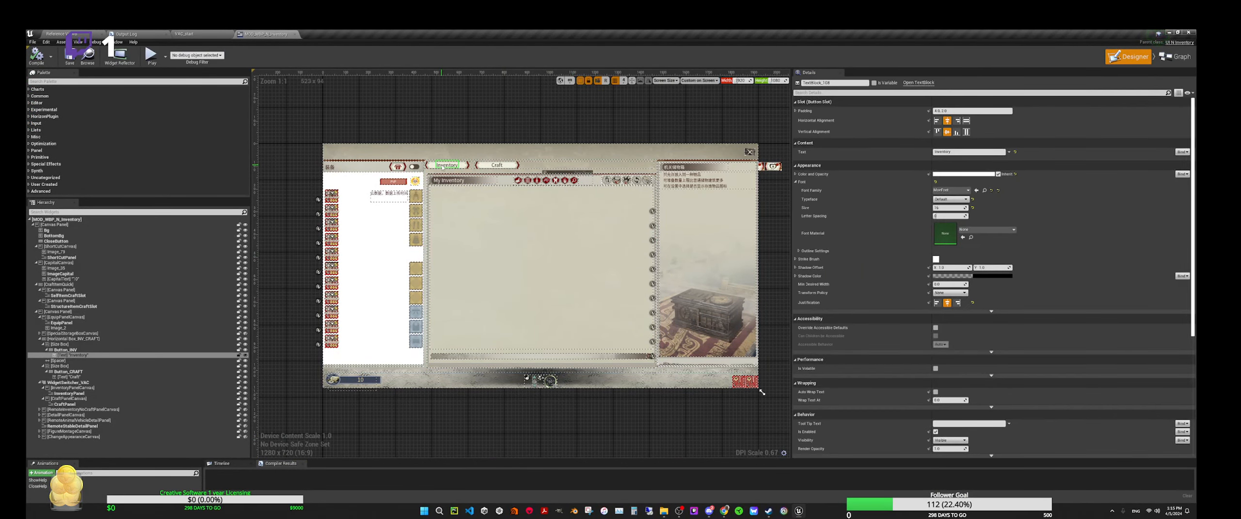
pyautogui.click(536, 167)
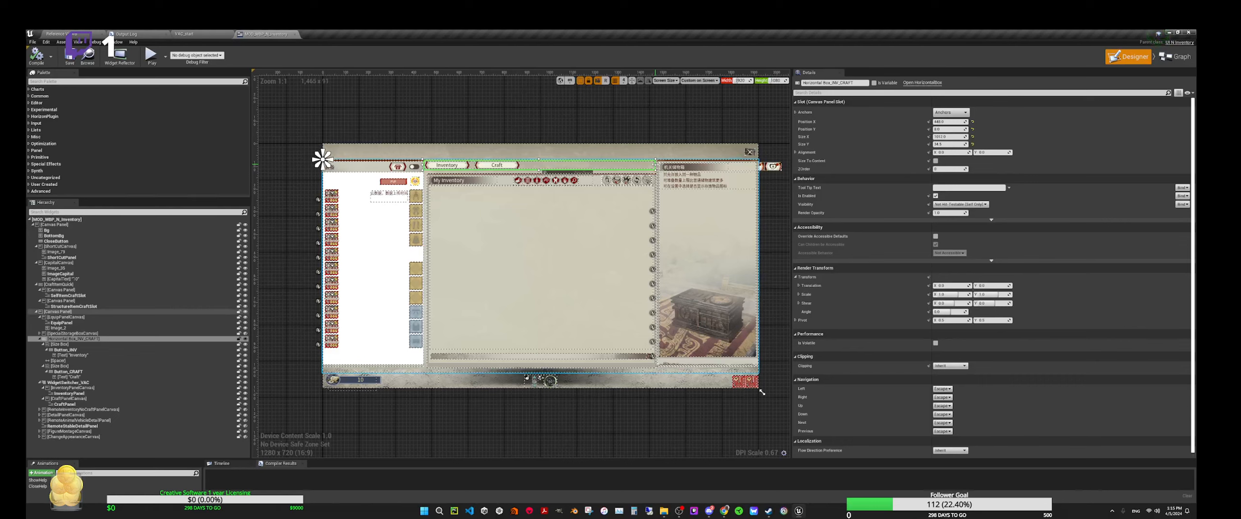
pyautogui.click(61, 339)
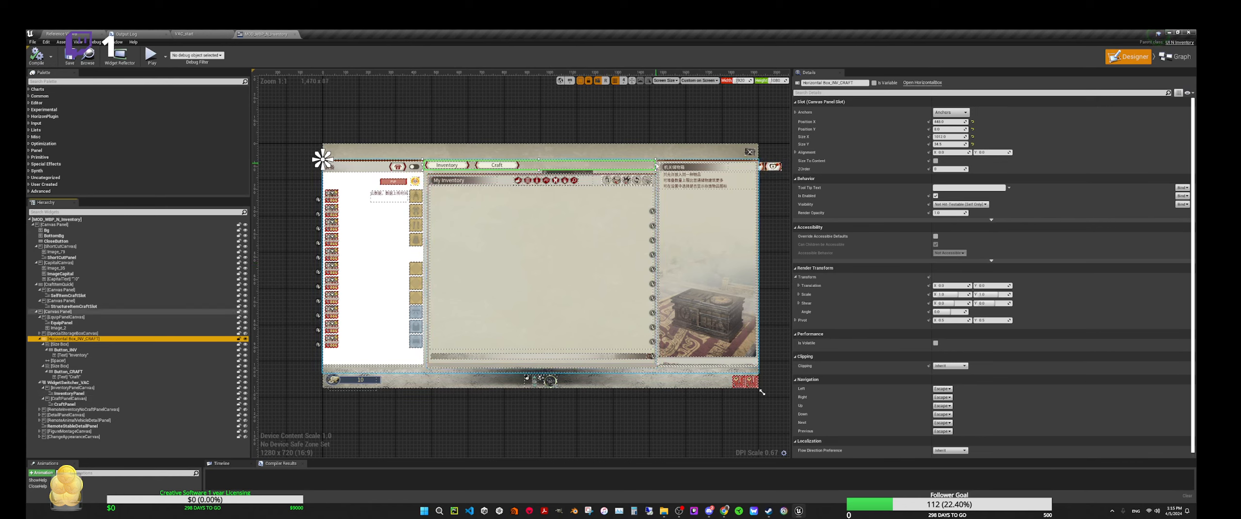
pyautogui.moveTo(655, 164); pyautogui.dragTo(654, 164)
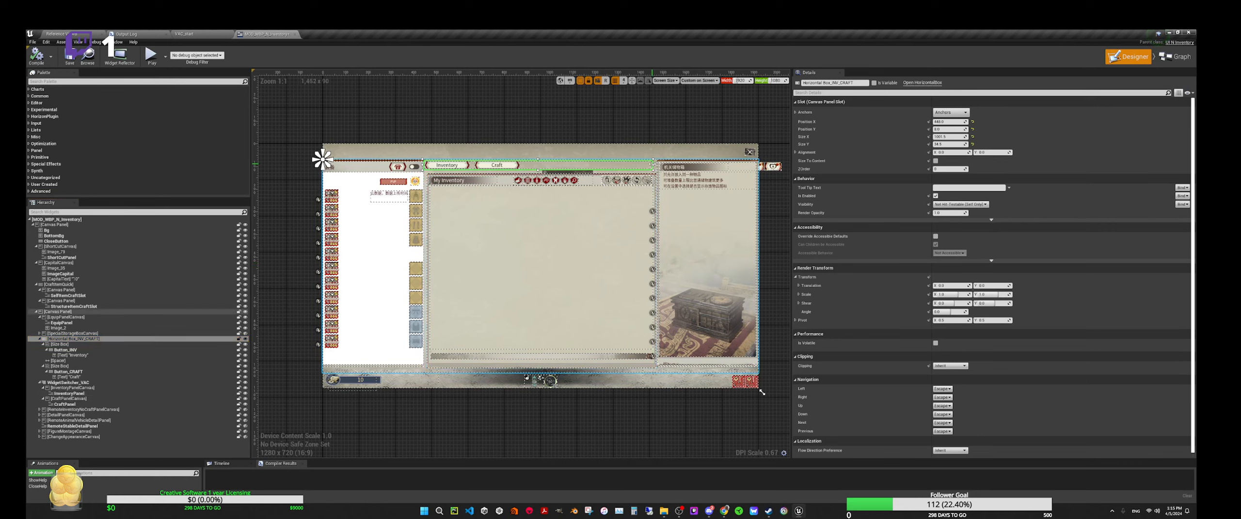
pyautogui.moveTo(423, 165); pyautogui.dragTo(429, 165)
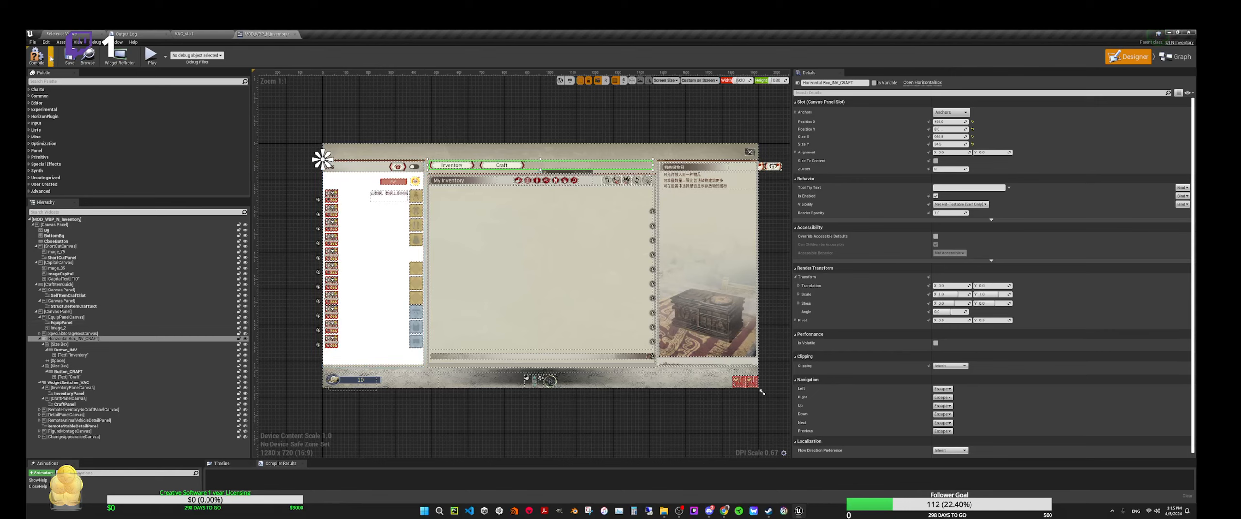
pyautogui.click(36, 54)
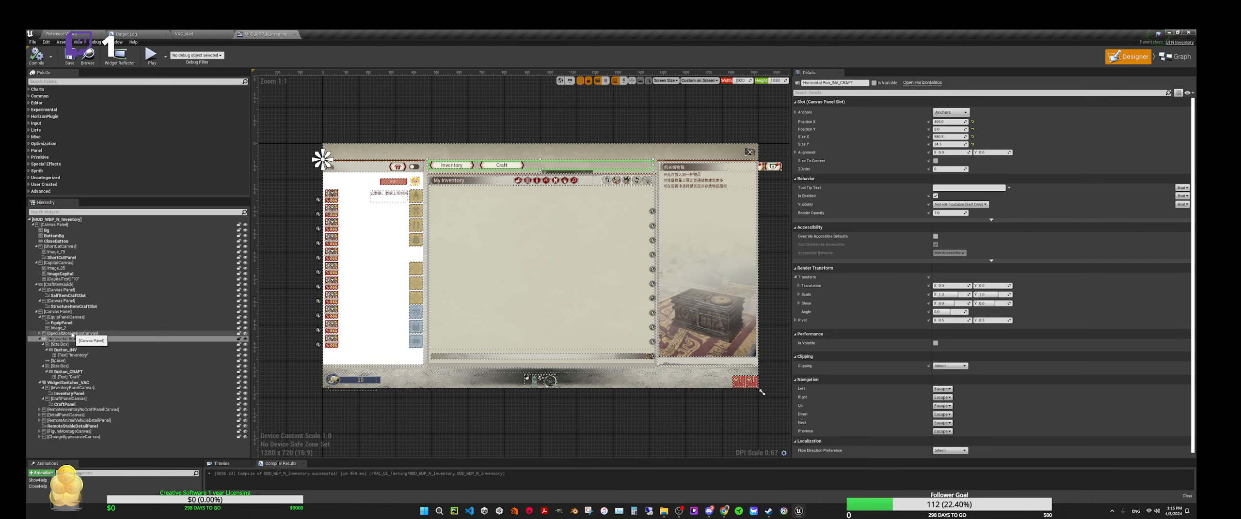
# Show SpecialStorageBoxCanvas in the designer, expand it and select its SpecialStorageBoxPanel child.
pyautogui.click(73, 334)
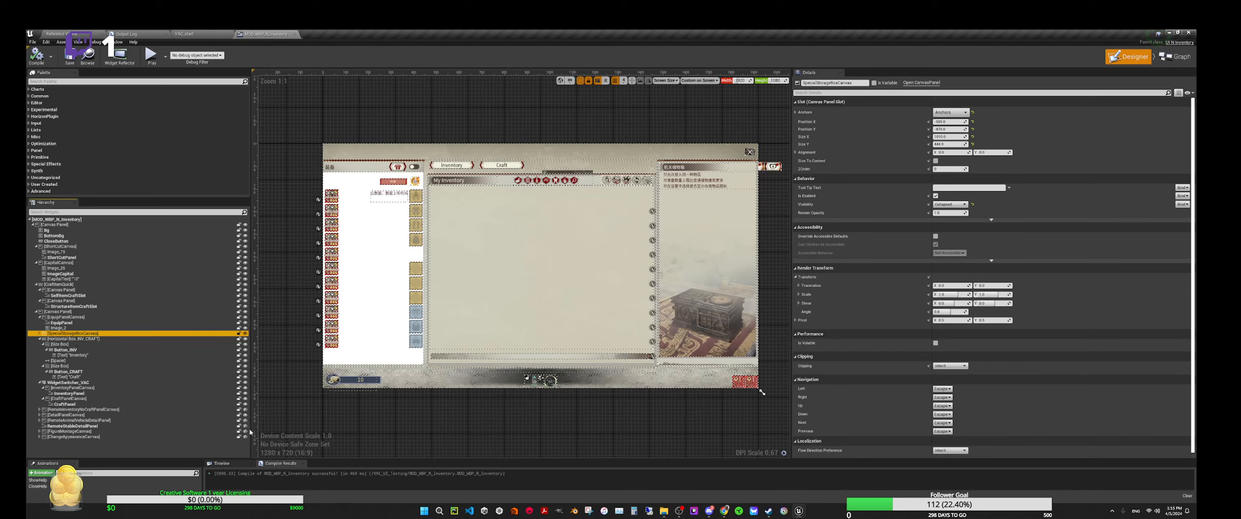
pyautogui.click(245, 334)
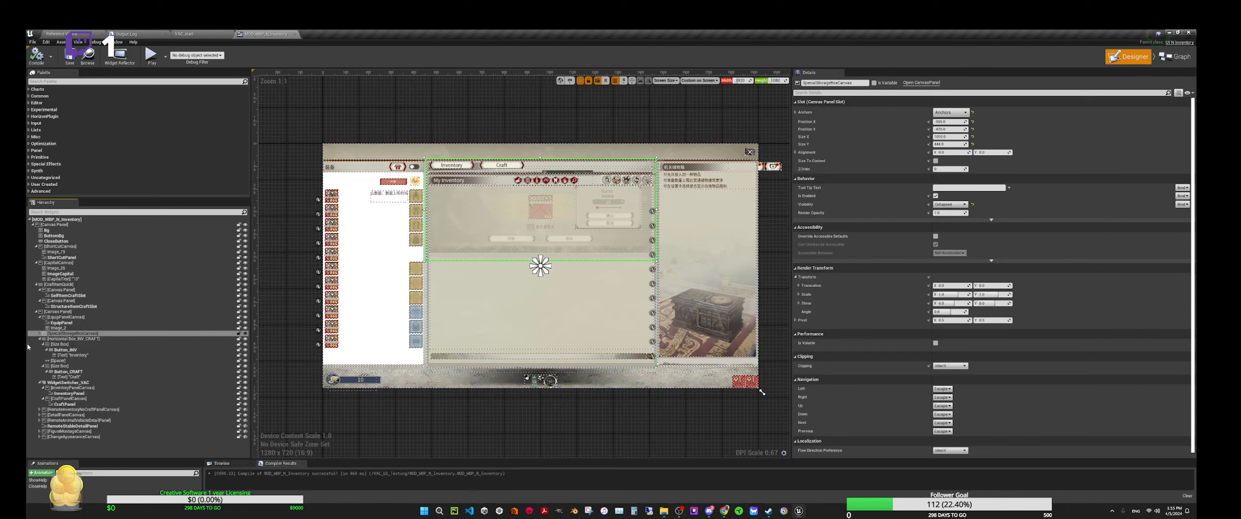
pyautogui.click(39, 334)
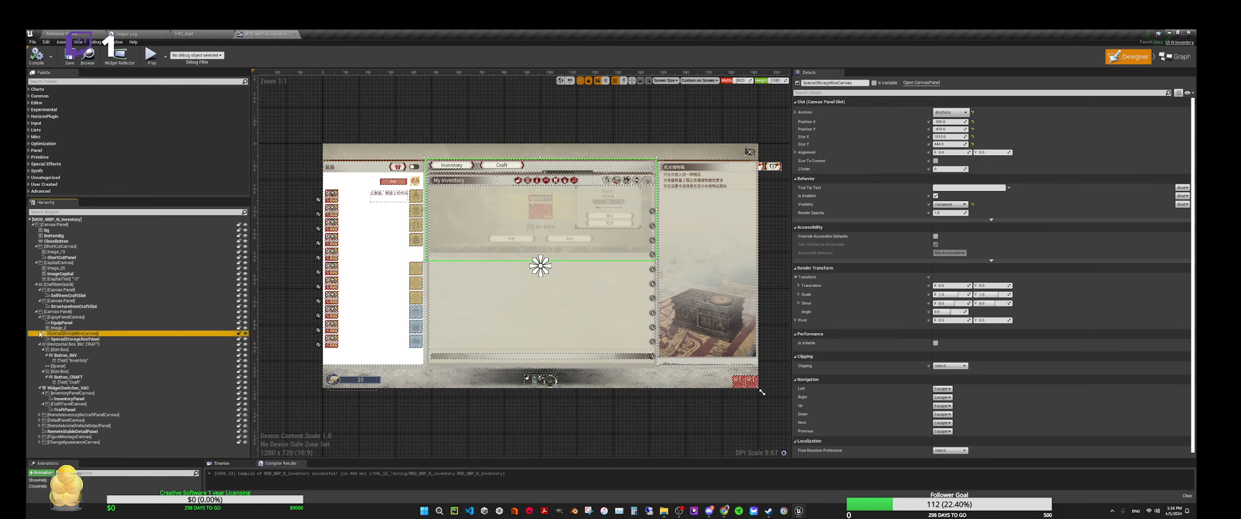
pyautogui.click(70, 339)
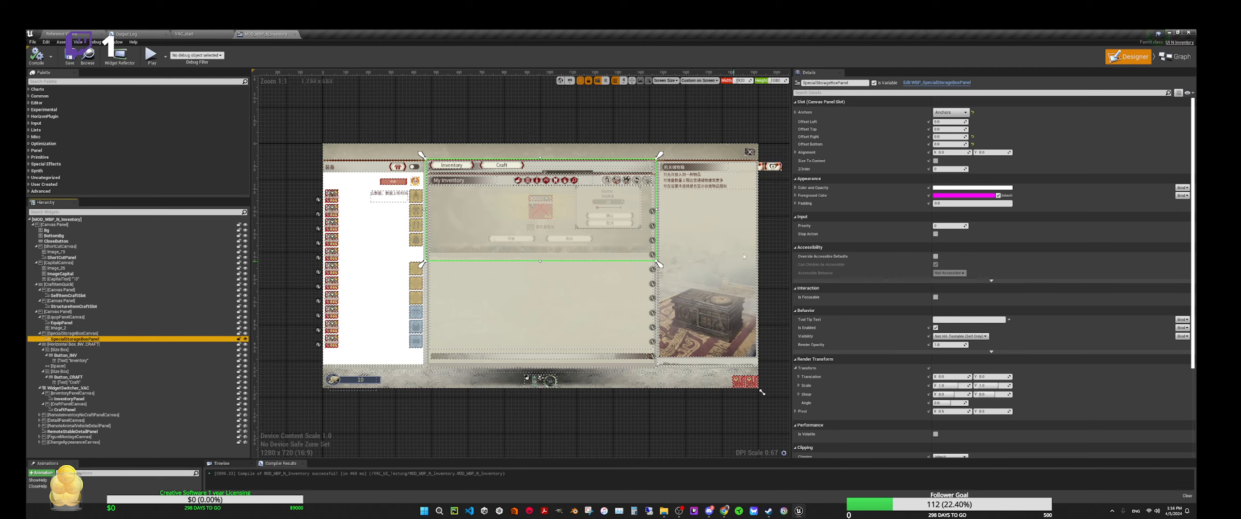
# Open the WBP_SpecialStorageBoxPanel widget, examine its whole layout, and close it.
pyautogui.click(941, 83)
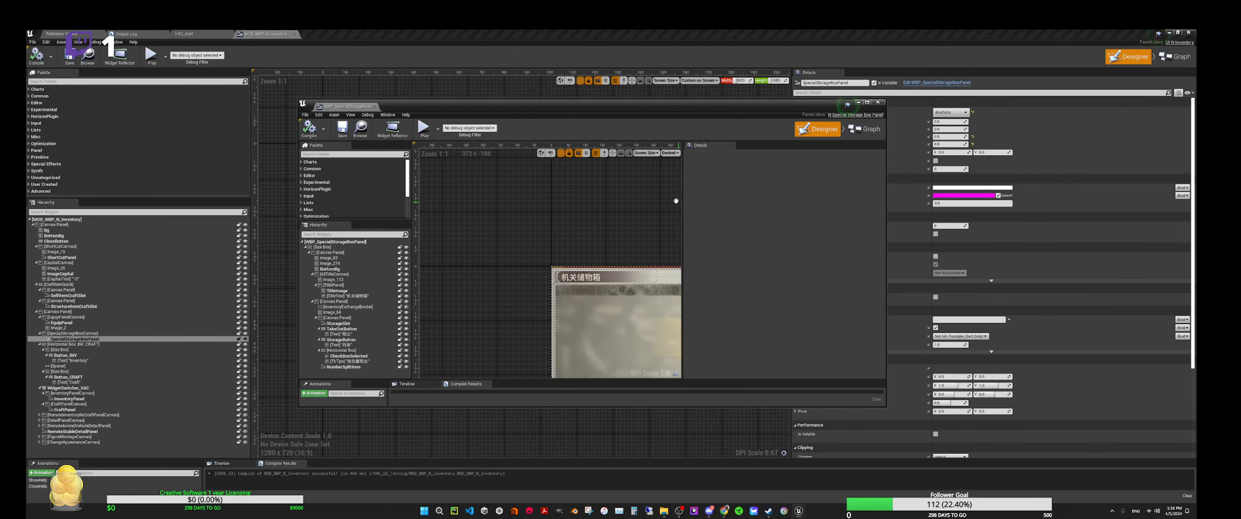
pyautogui.moveTo(675, 200); pyautogui.dragTo(591, 141, button='right')
pyautogui.moveTo(650, 203); pyautogui.dragTo(557, 179, button='right')
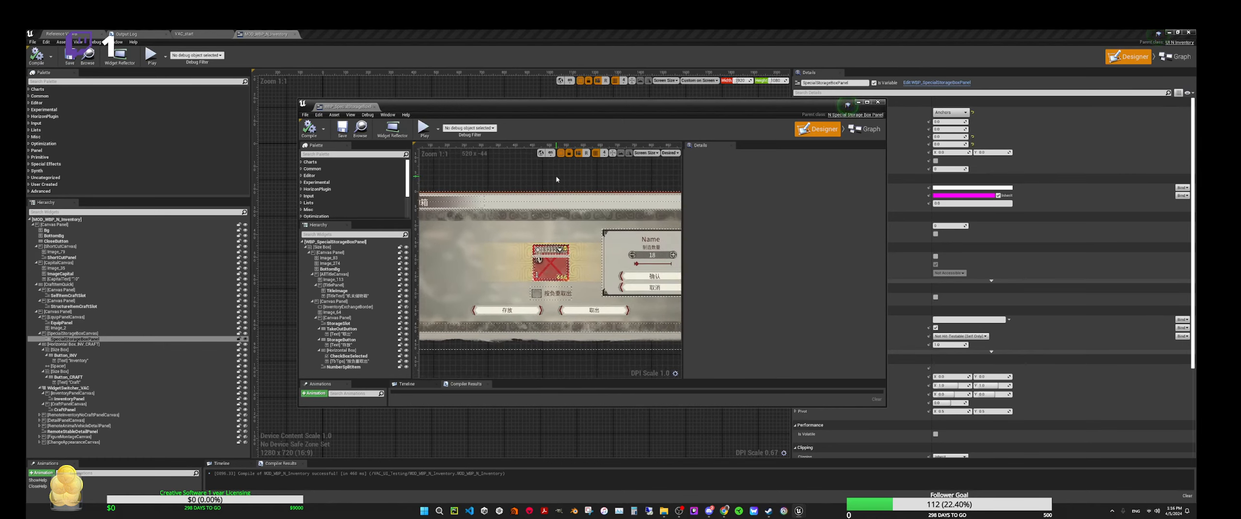
pyautogui.moveTo(580, 366); pyautogui.dragTo(570, 333, button='right')
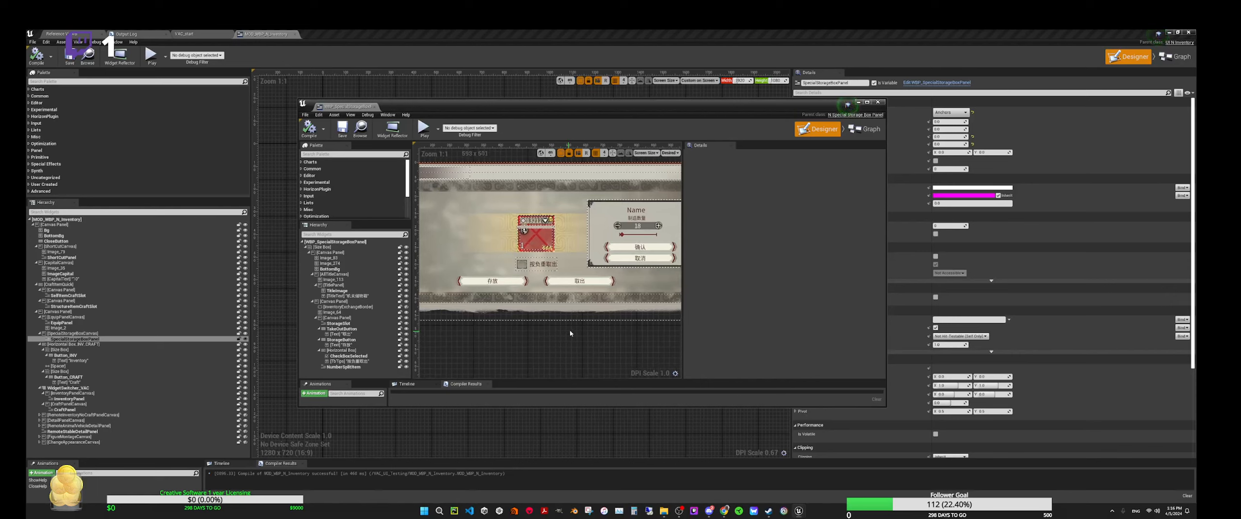
pyautogui.scroll(-1, 575, 354)
pyautogui.moveTo(538, 209); pyautogui.dragTo(582, 182, button='right')
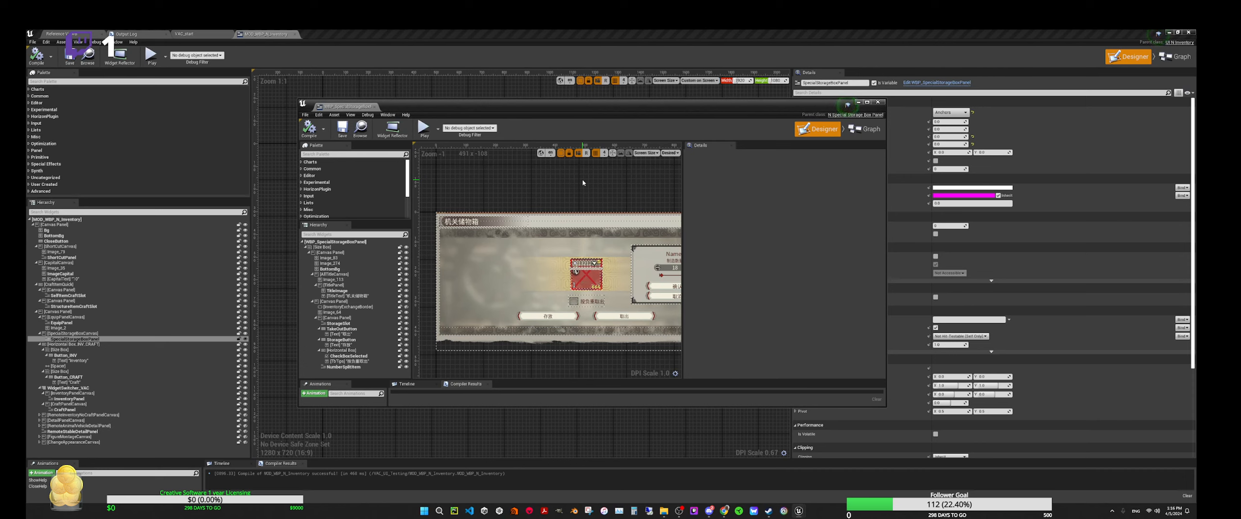
pyautogui.scroll(-2, 593, 180)
pyautogui.moveTo(612, 176); pyautogui.dragTo(580, 171, button='right')
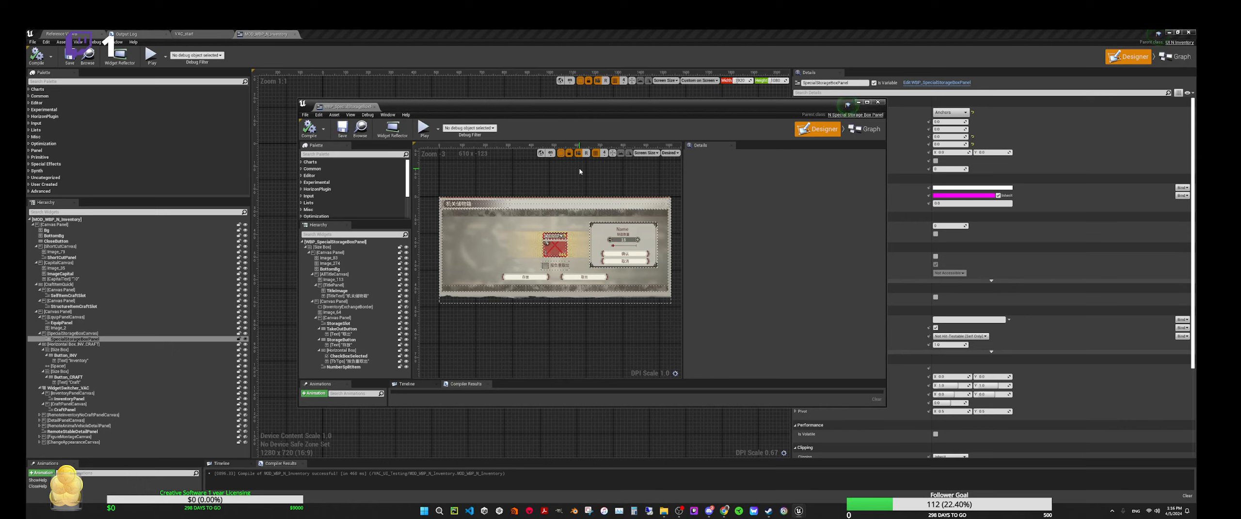
pyautogui.scroll(1, 590, 172)
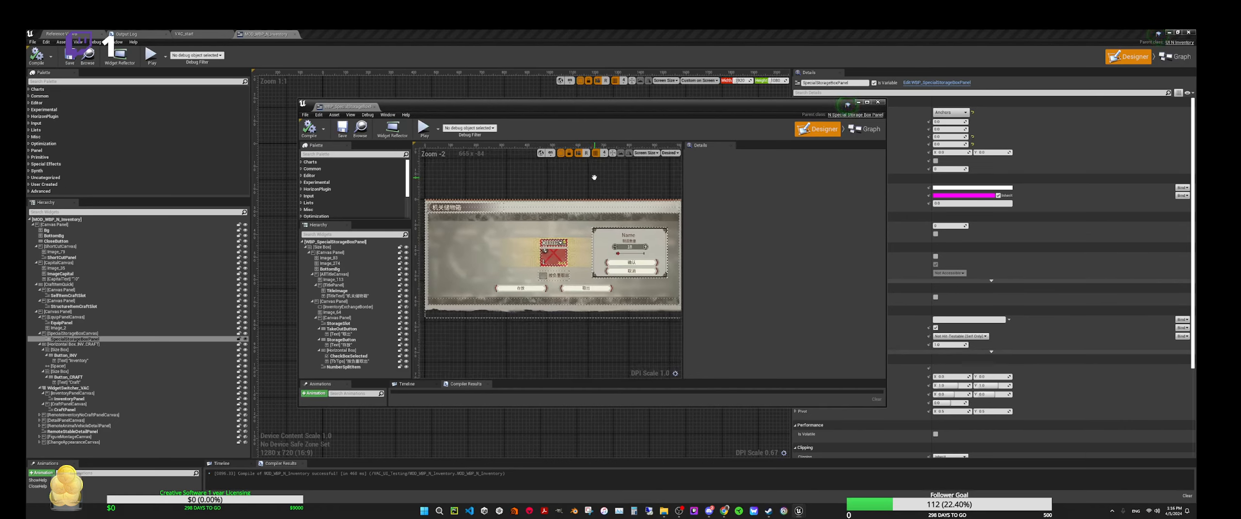
pyautogui.moveTo(594, 177); pyautogui.dragTo(589, 176, button='right')
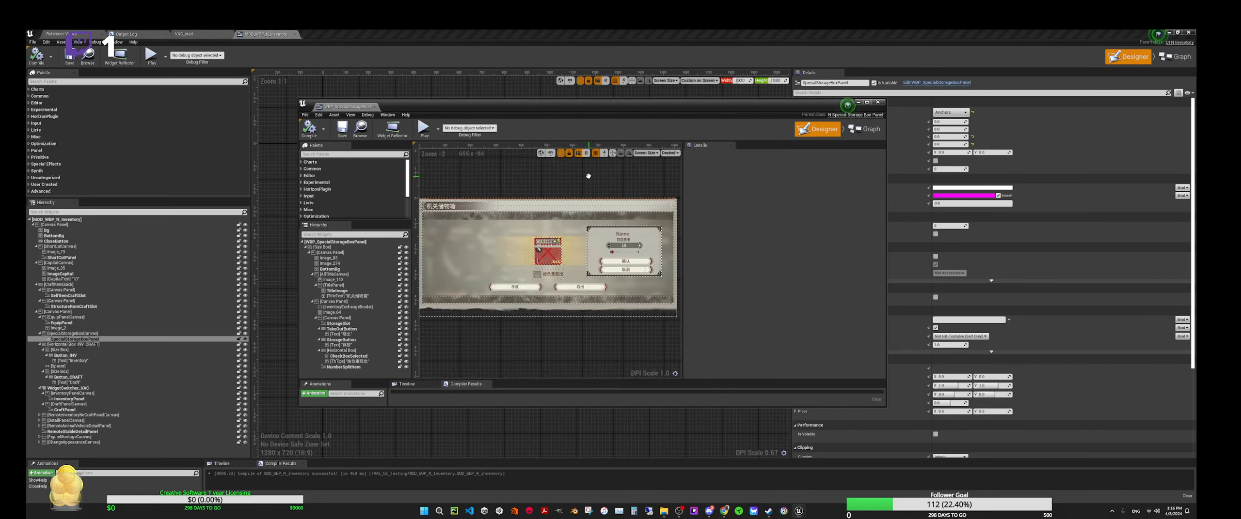
pyautogui.click(877, 102)
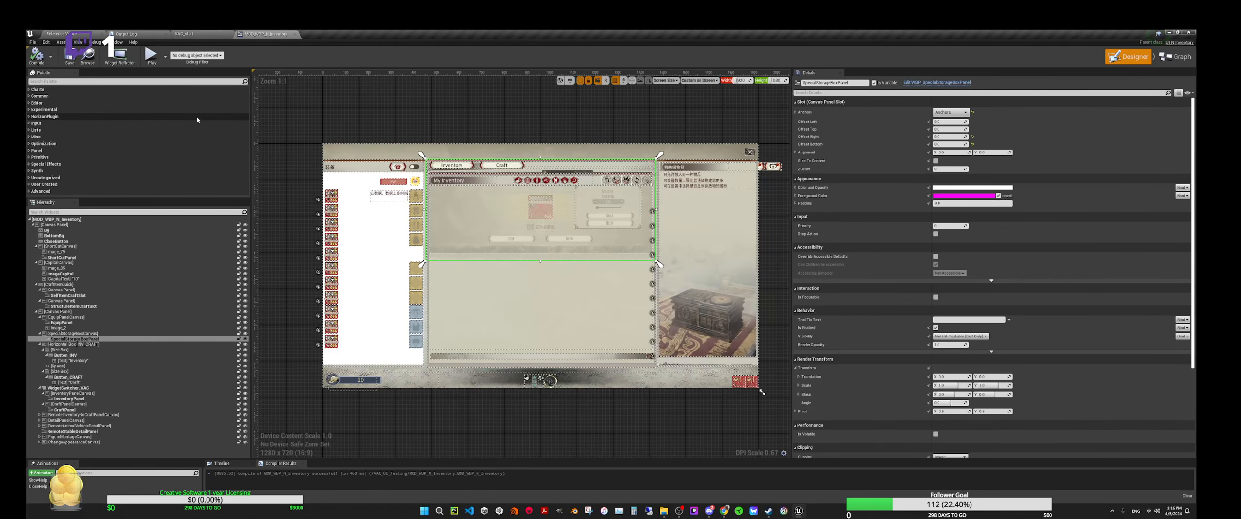
# Return to the level and start a play session to test the inventory interface.
pyautogui.click(184, 34)
pyautogui.press('Up')
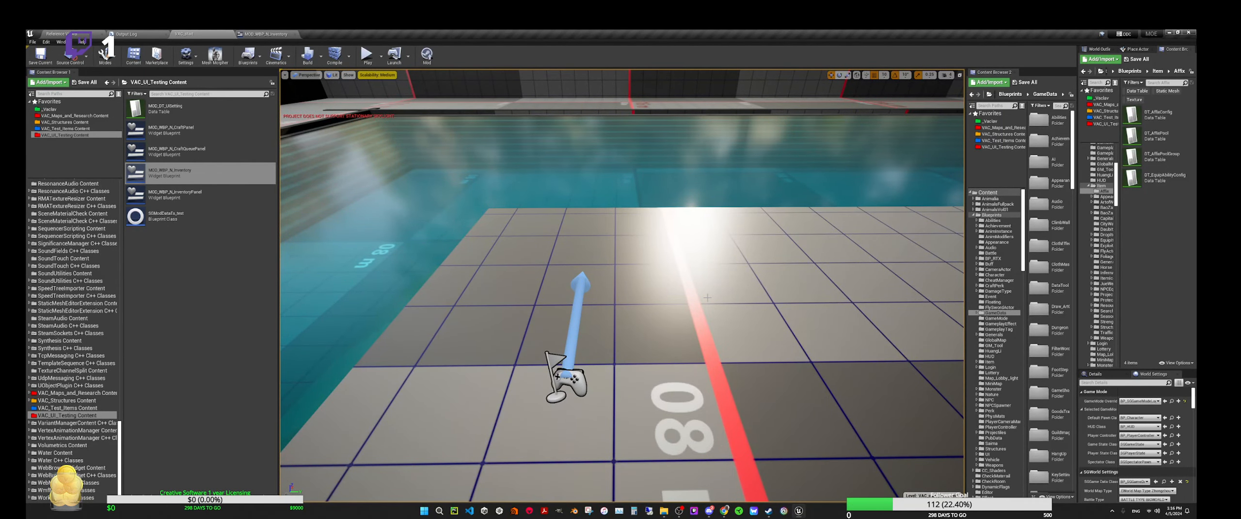
pyautogui.hotkey('alt', 'p')
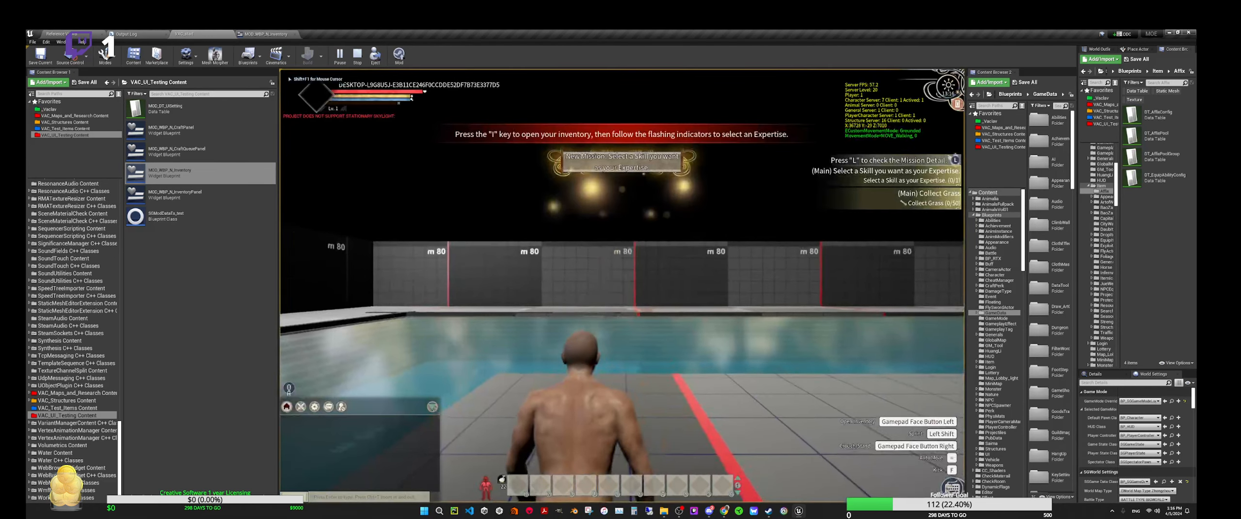
# Search the server settings' item list for "vac" and give the character one Vac's Wooden Structures item.
pyautogui.press('Escape')
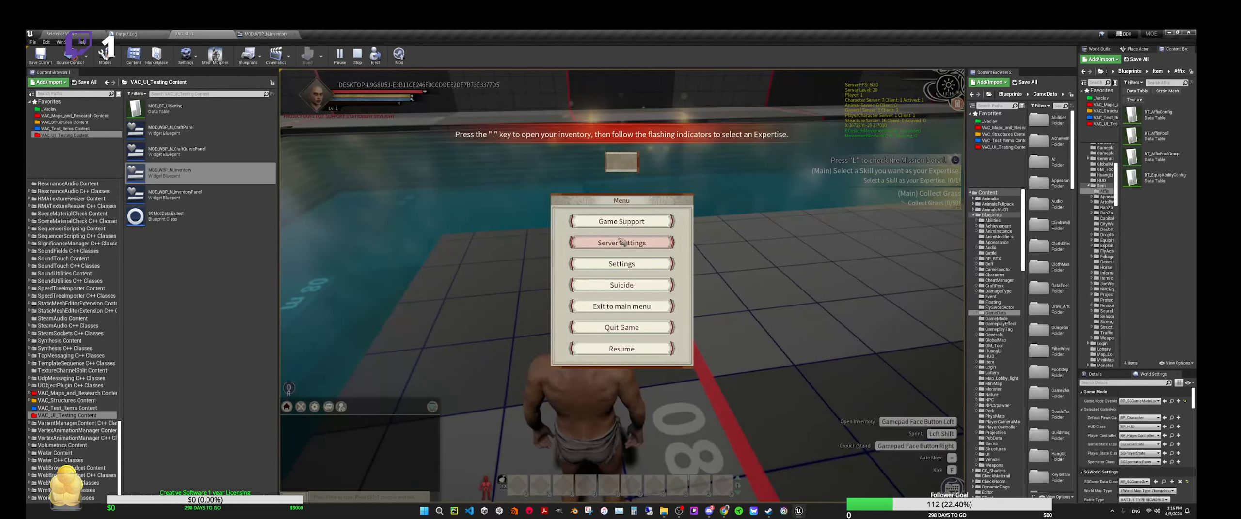
pyautogui.click(621, 242)
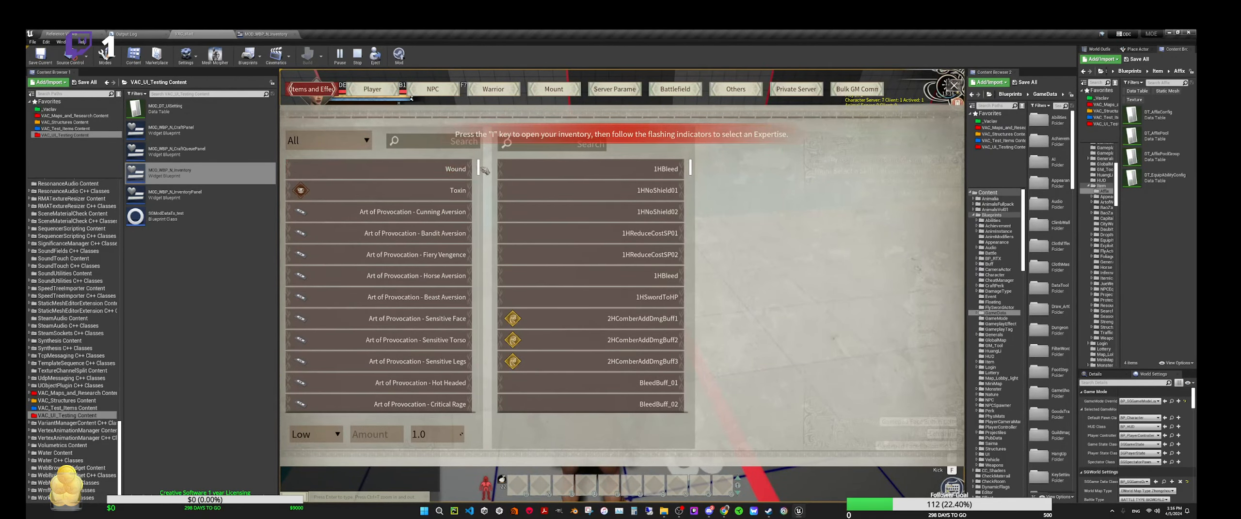
pyautogui.scroll(-15, 483, 170)
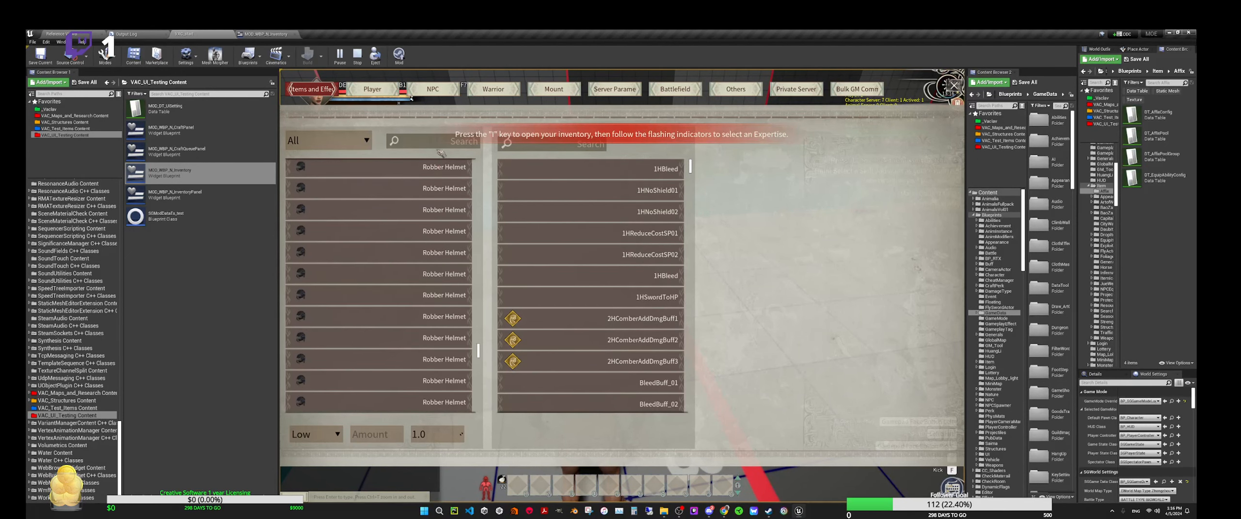
pyautogui.write('vac')
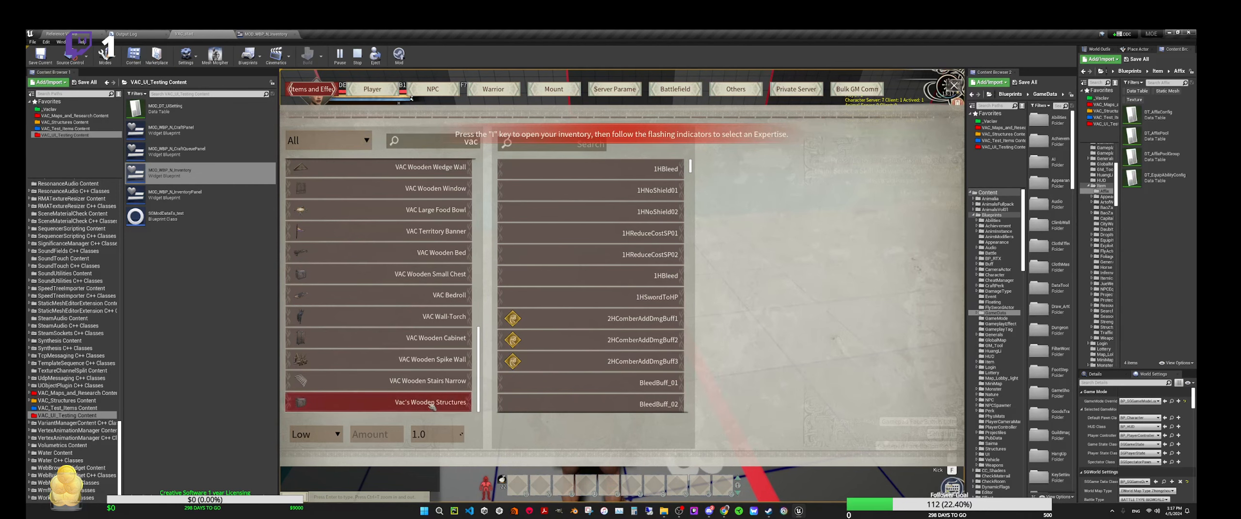
pyautogui.click(430, 403)
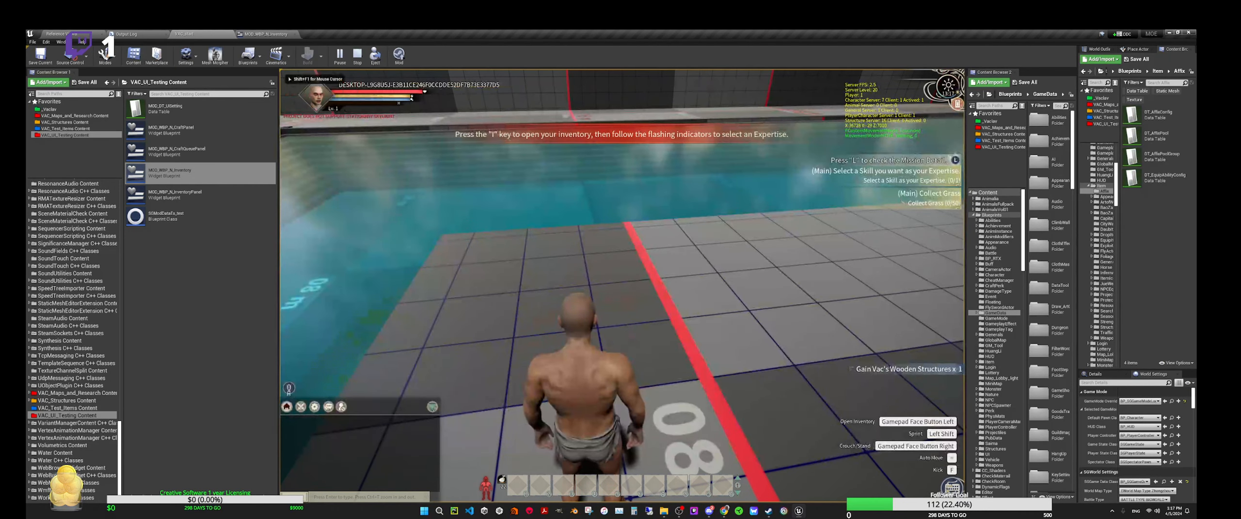
# Open the character's inventory and place the Vac's Wooden Structures chest on the floor in front of the character.
pyautogui.press('i')
pyautogui.click(661, 155)
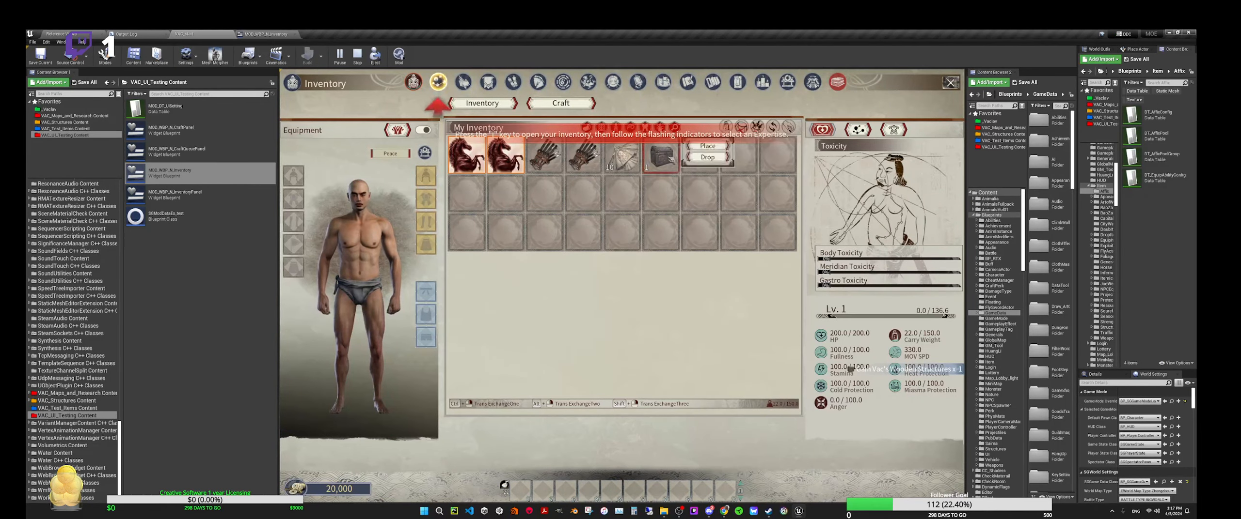
pyautogui.click(704, 151)
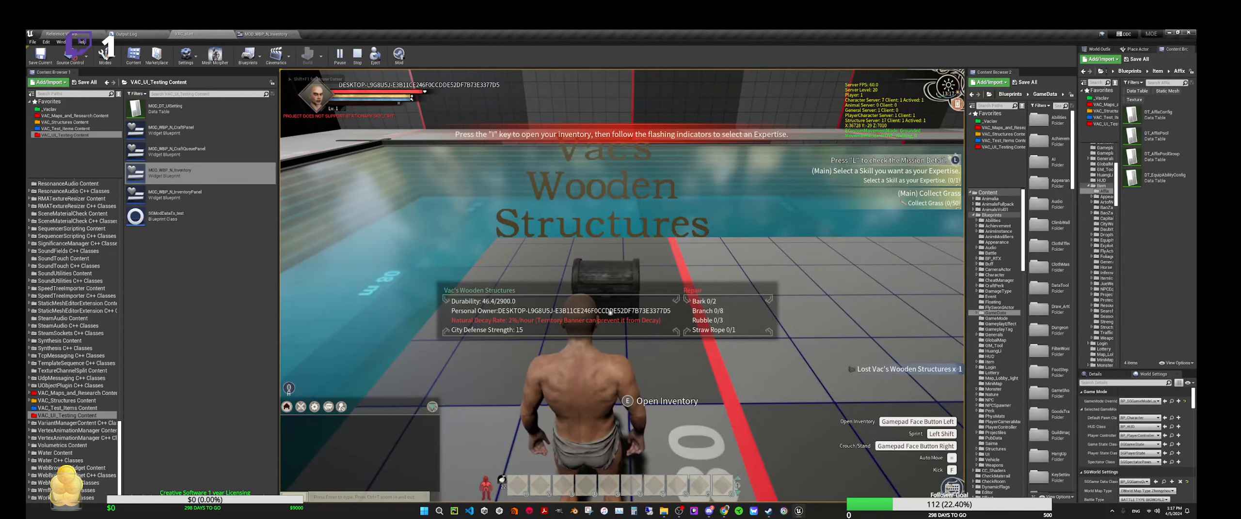
# Open the placed chest's inventory, test switching repeatedly between the Inventory and Craft views, and close it.
pyautogui.press('e')
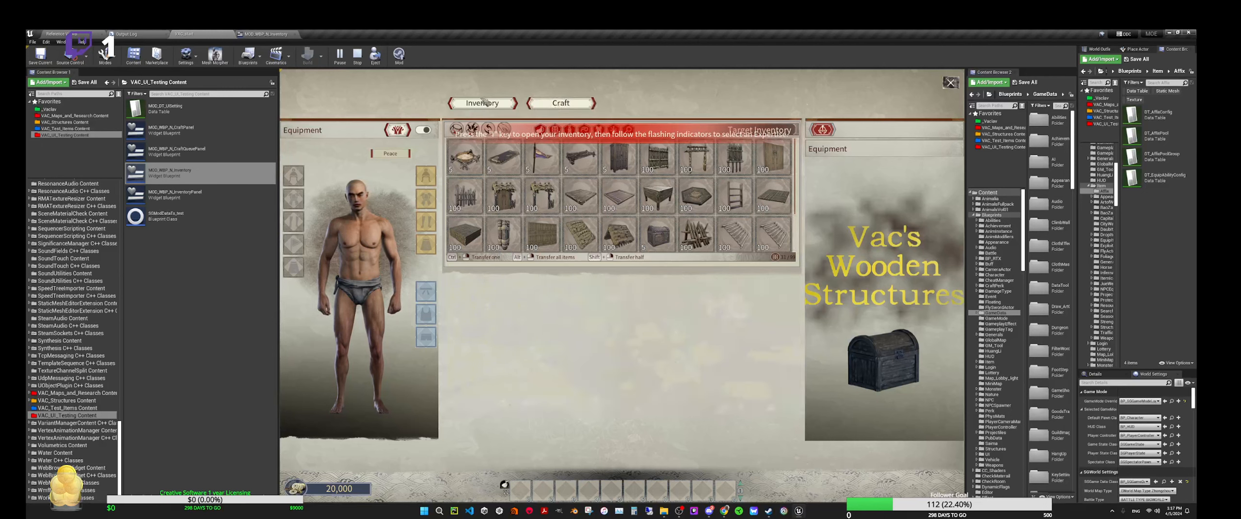
pyautogui.click(484, 103)
pyautogui.click(561, 103)
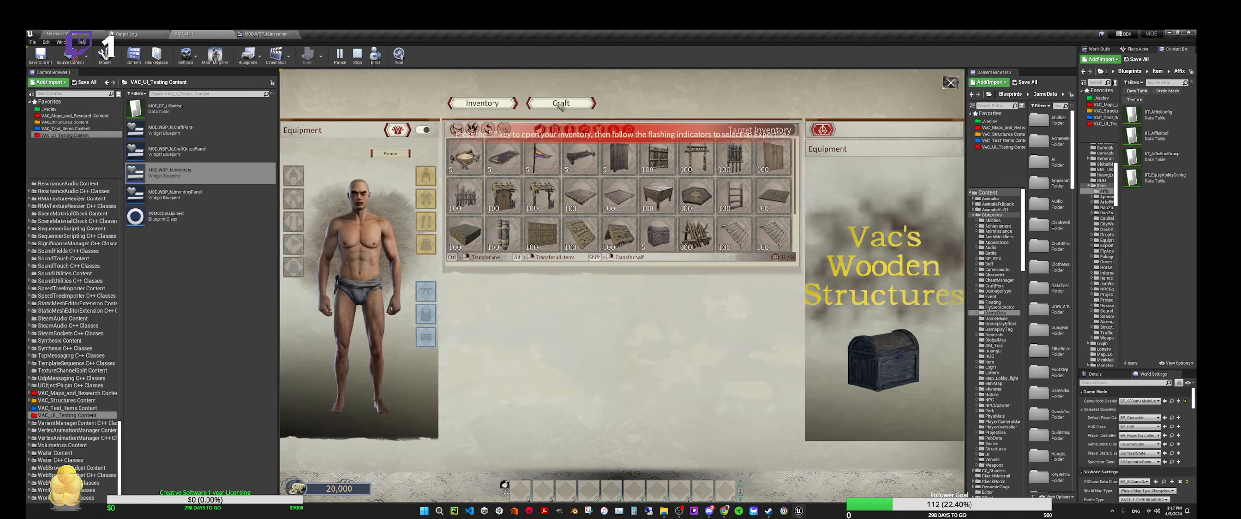
pyautogui.click(483, 107)
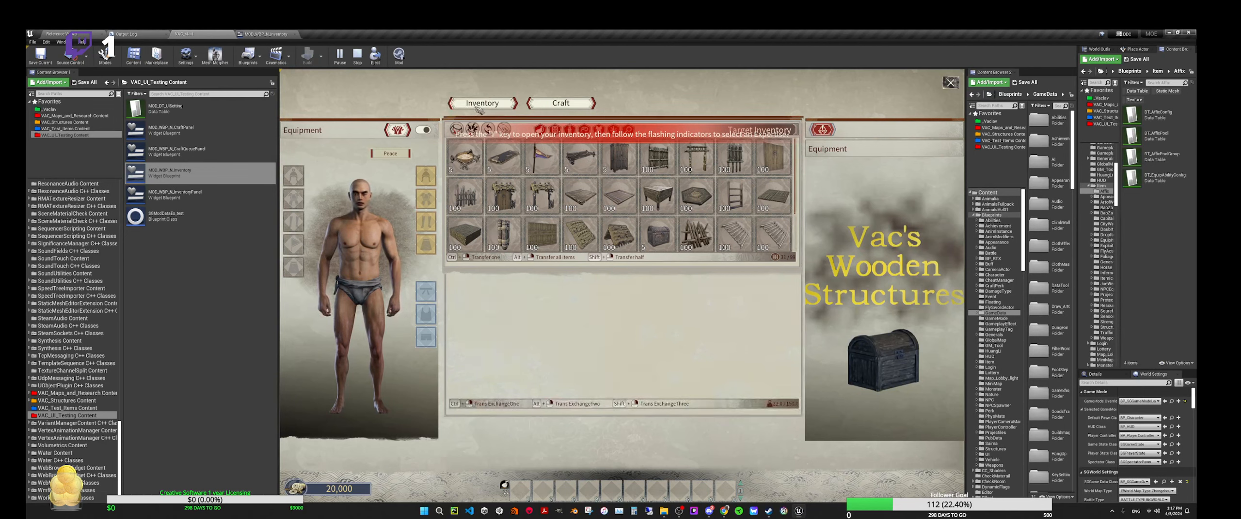
pyautogui.click(555, 108)
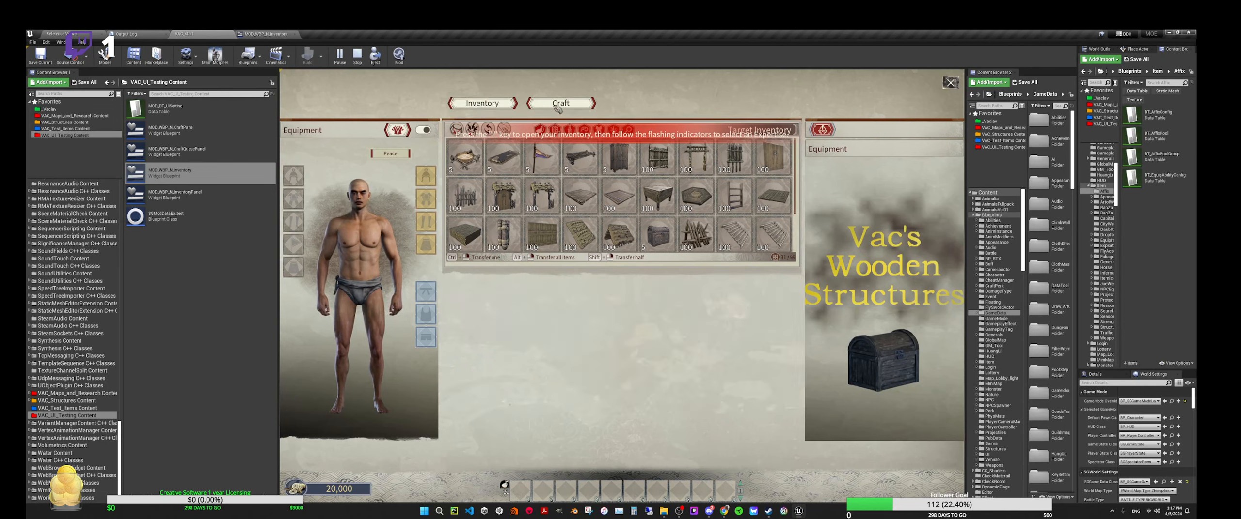
pyautogui.click(500, 107)
pyautogui.click(560, 107)
pyautogui.click(492, 106)
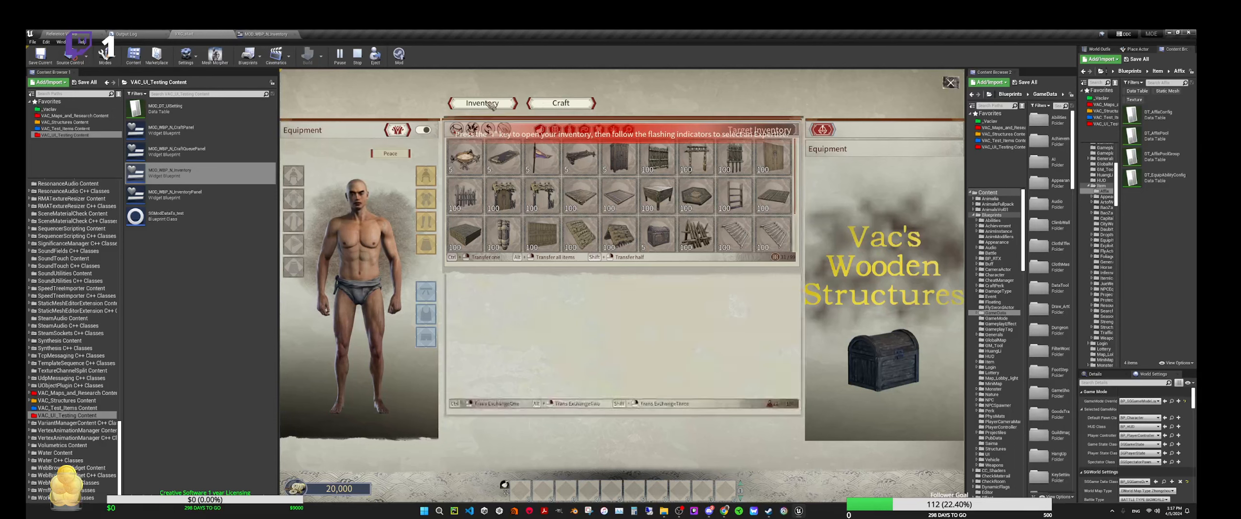
pyautogui.click(554, 109)
pyautogui.click(495, 105)
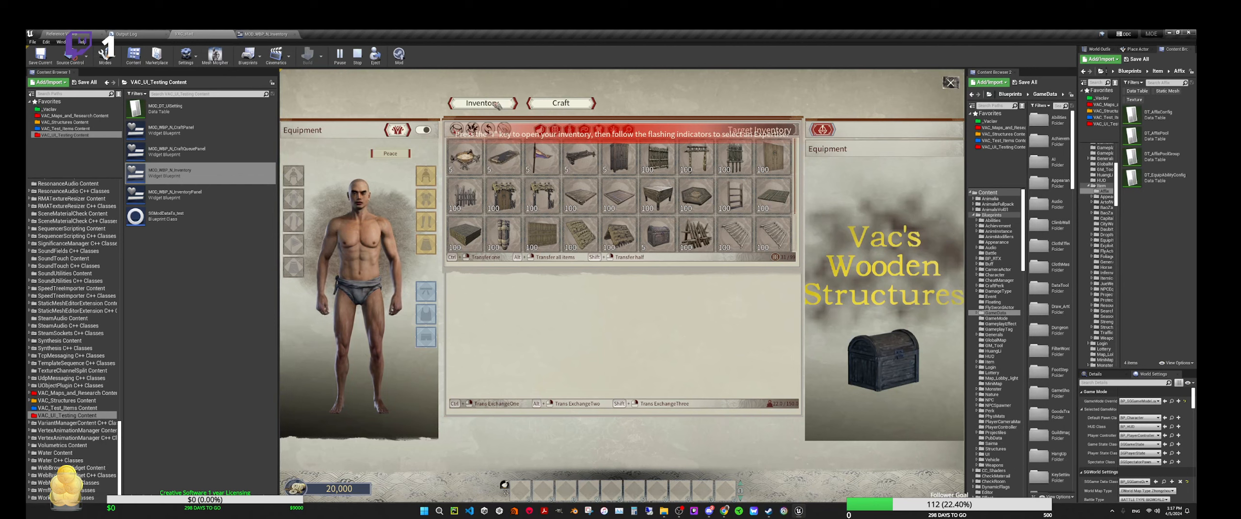
pyautogui.click(557, 109)
pyautogui.click(499, 105)
pyautogui.click(552, 108)
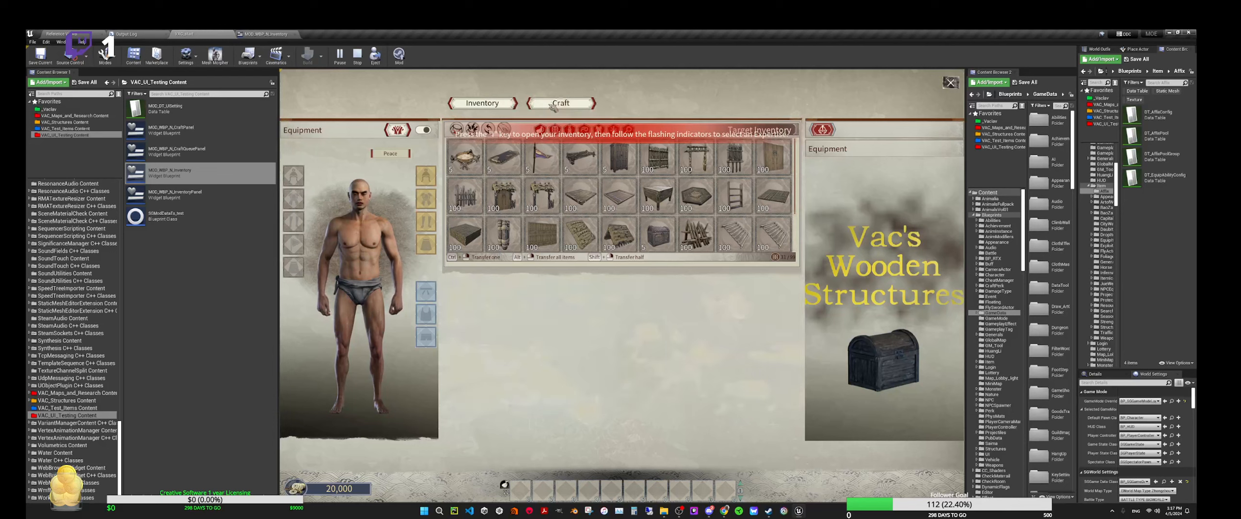
pyautogui.click(487, 105)
pyautogui.click(555, 104)
pyautogui.click(489, 103)
pyautogui.click(555, 104)
pyautogui.click(494, 104)
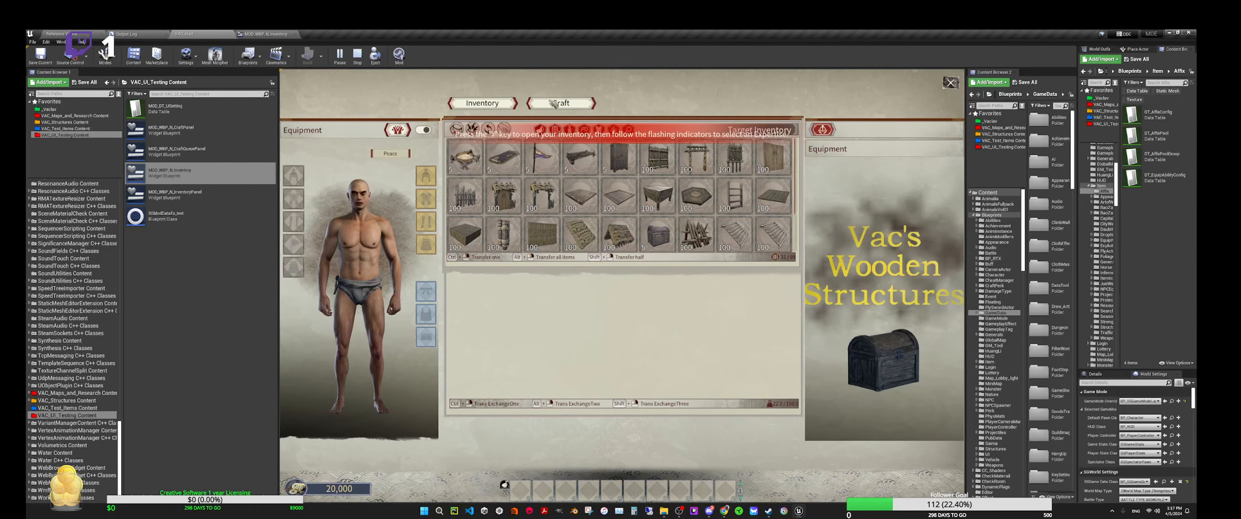
pyautogui.click(566, 105)
pyautogui.click(491, 106)
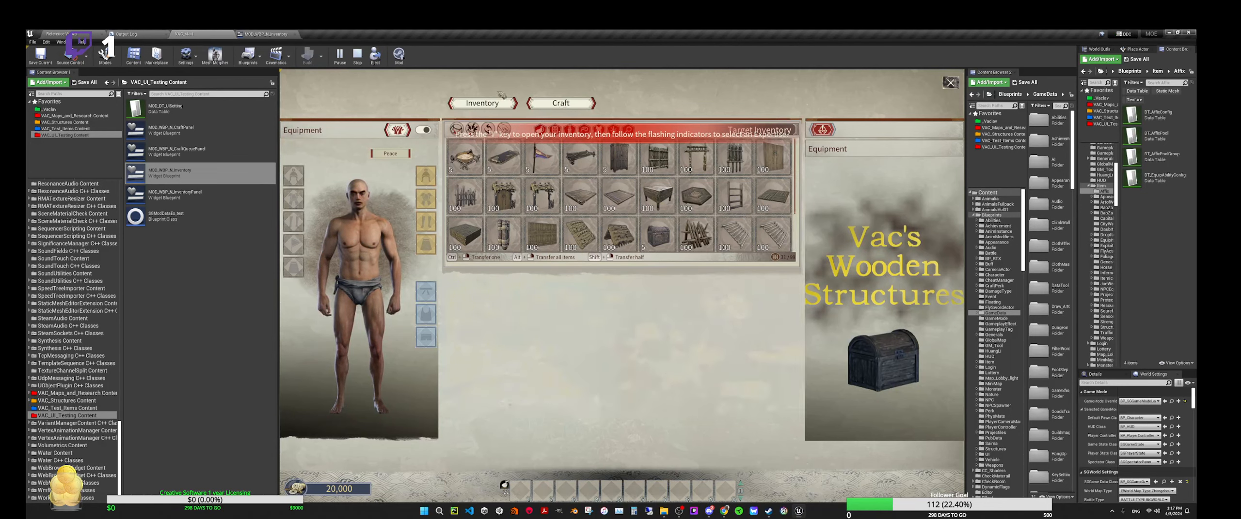
pyautogui.click(477, 111)
pyautogui.click(553, 107)
pyautogui.click(495, 107)
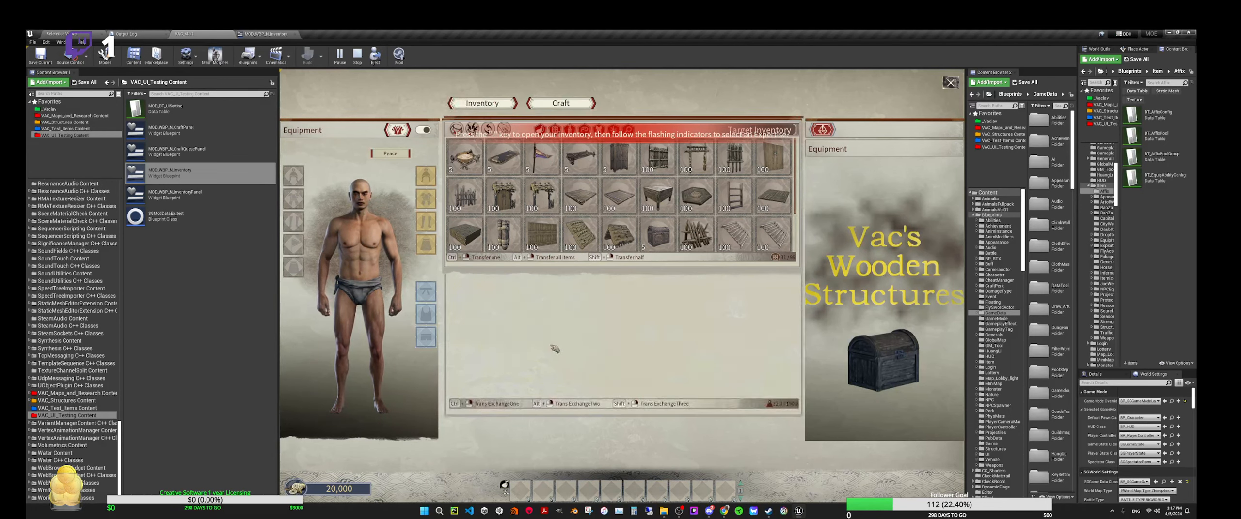
pyautogui.click(560, 104)
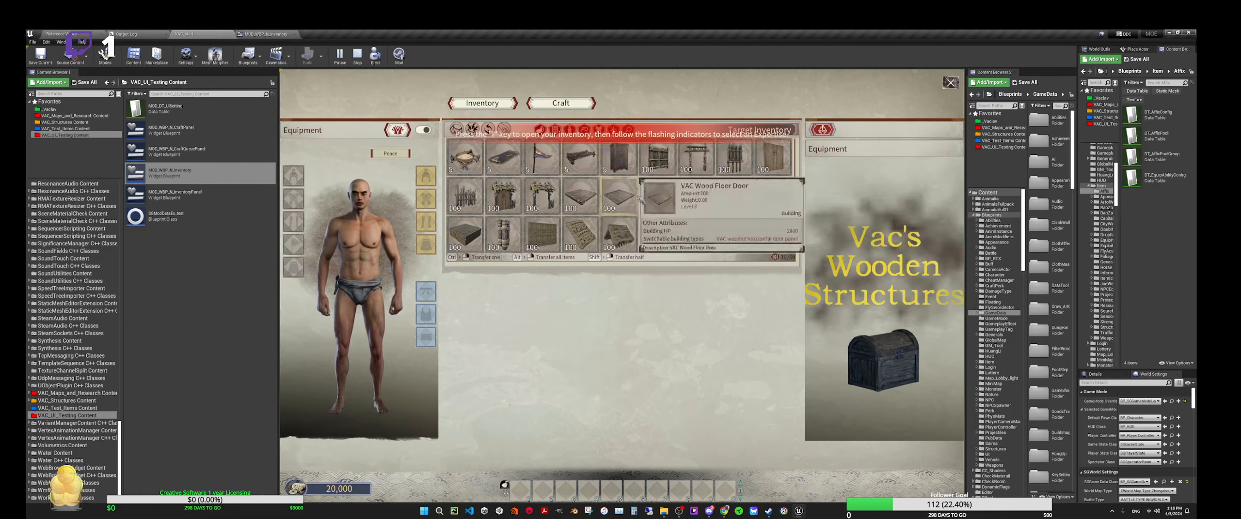
pyautogui.click(480, 107)
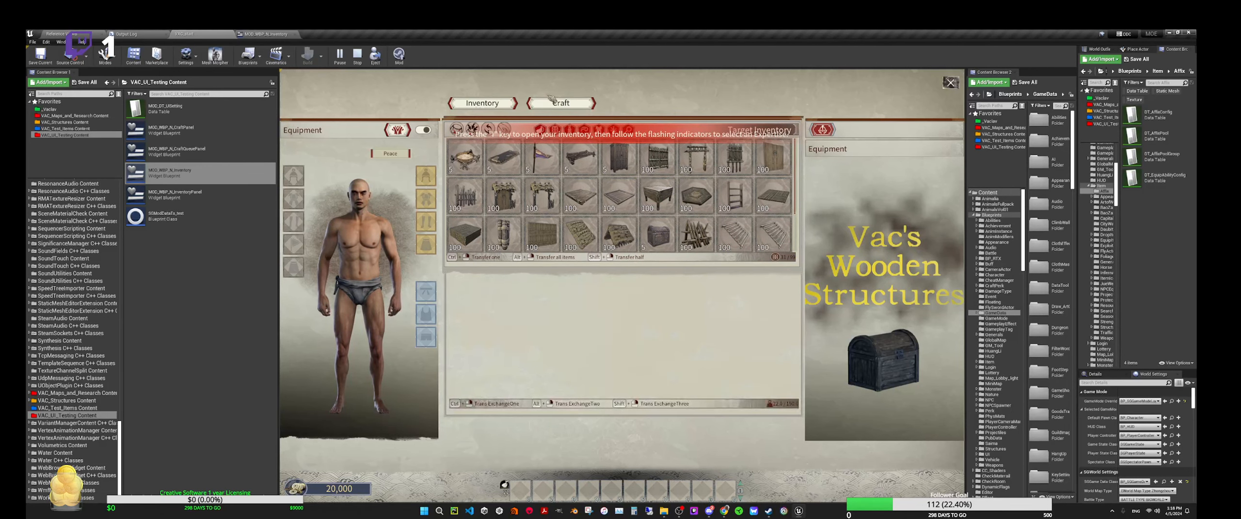
pyautogui.click(562, 103)
pyautogui.press('Escape')
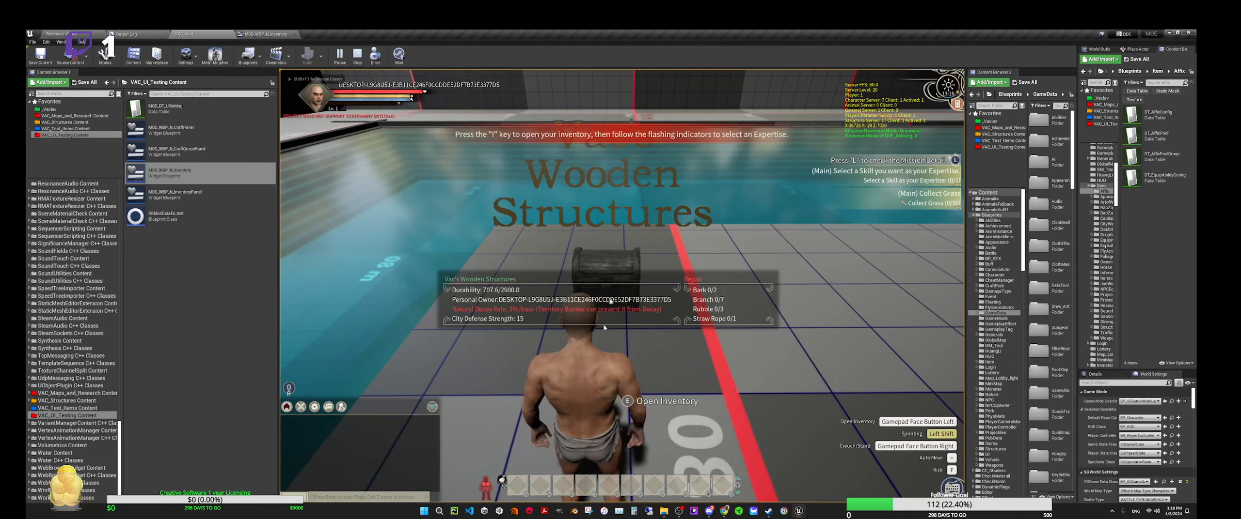
# Return to the inventory widget, filter its hierarchy by "inv", inspect the button box, widget switcher and InventoryPanelCanvas, and clear the filter.
pyautogui.press('Escape')
pyautogui.click(268, 34)
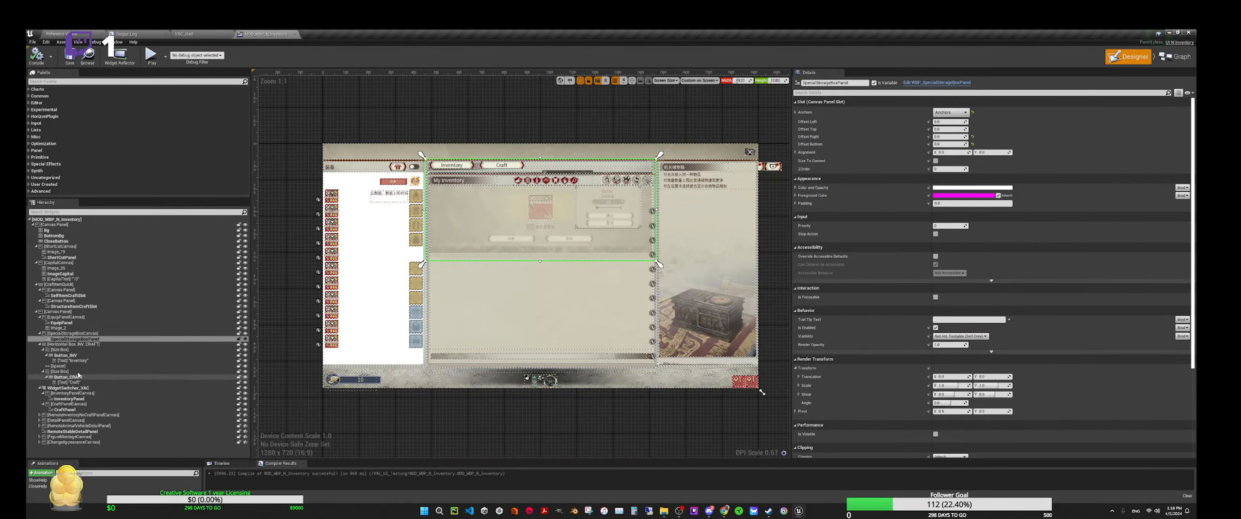
pyautogui.click(57, 212)
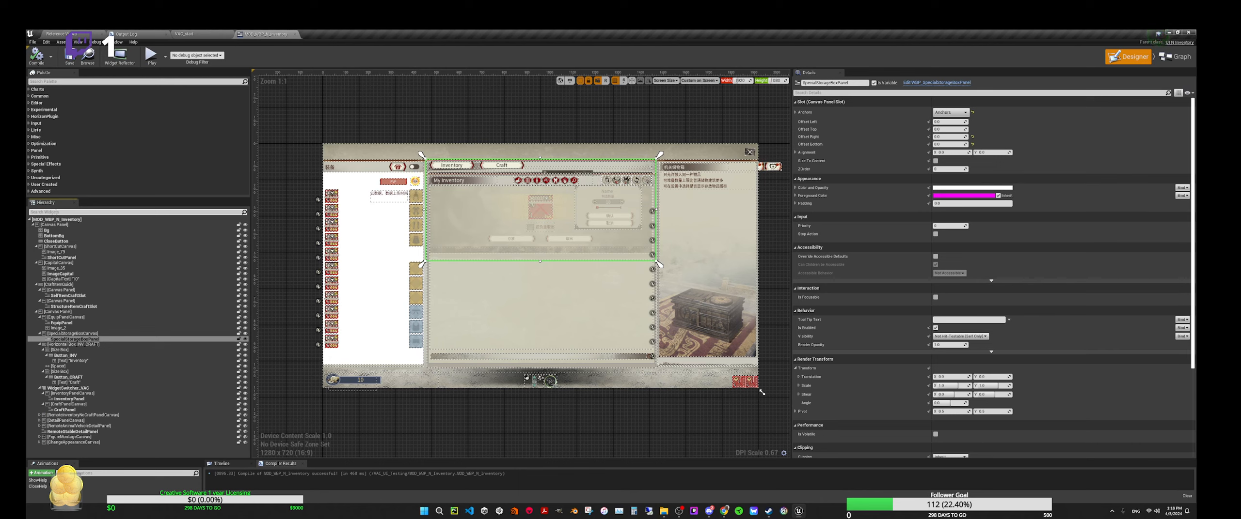
pyautogui.write('inv')
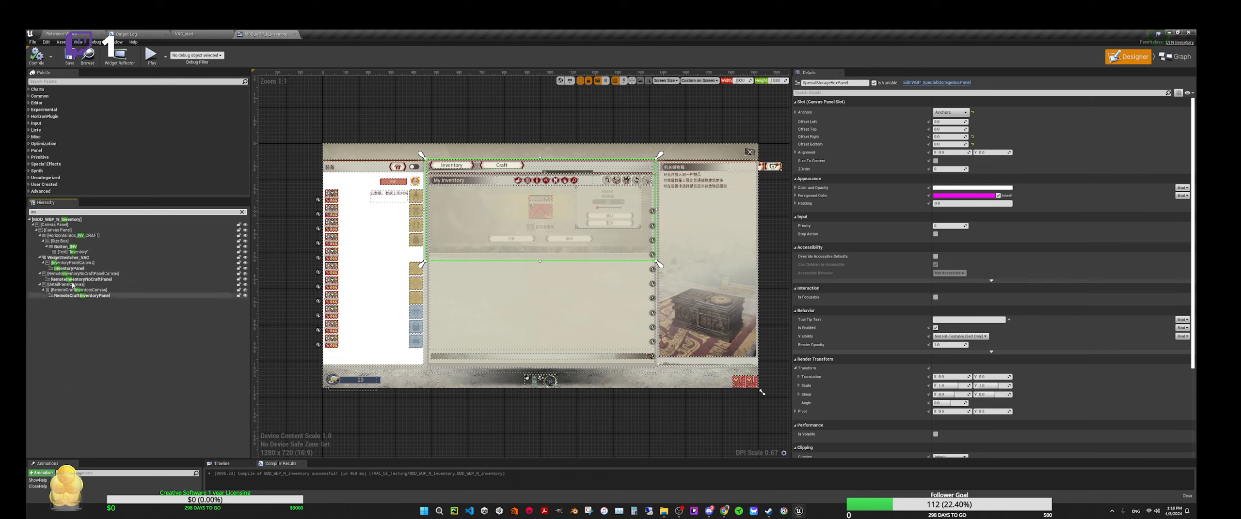
pyautogui.click(87, 237)
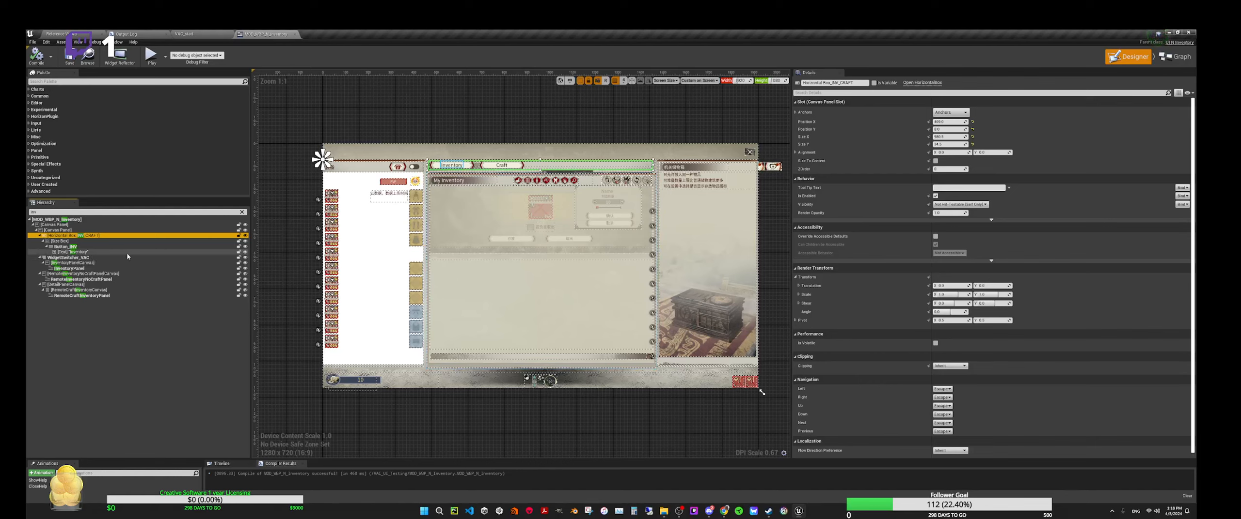
pyautogui.click(92, 258)
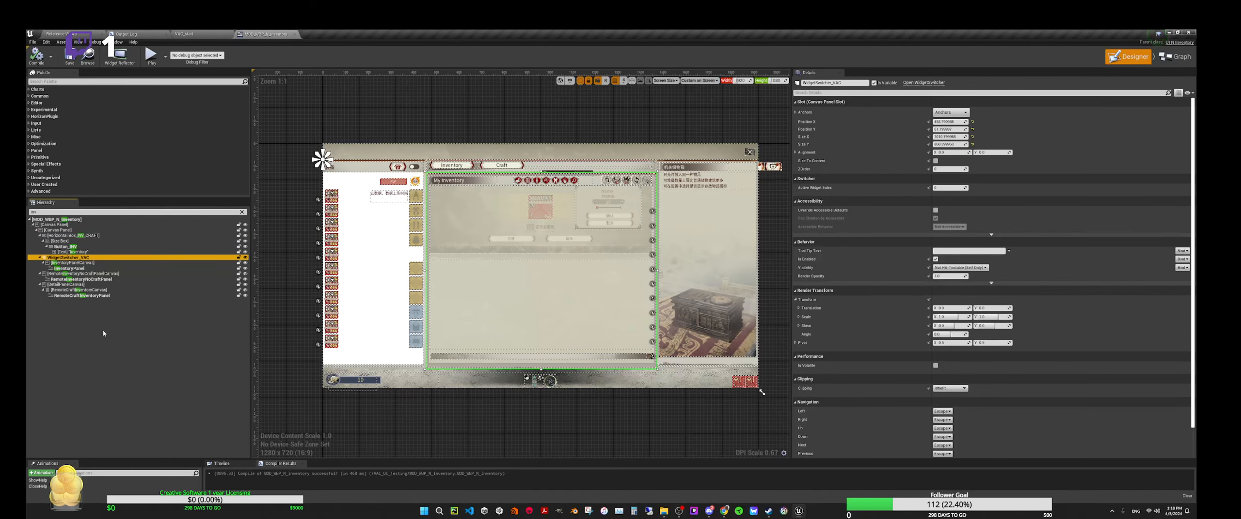
pyautogui.click(76, 263)
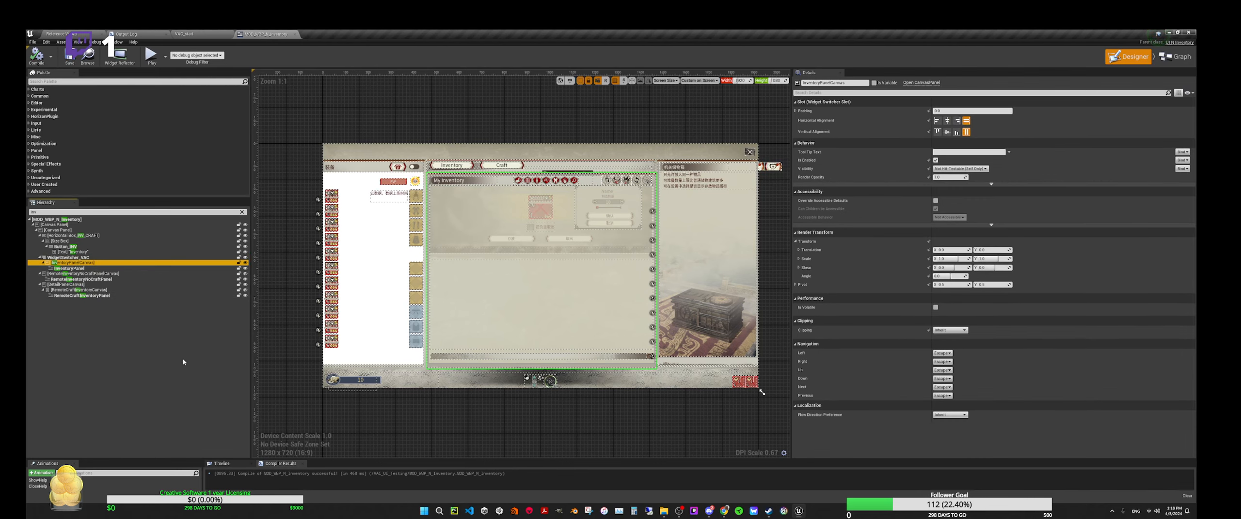
pyautogui.click(242, 212)
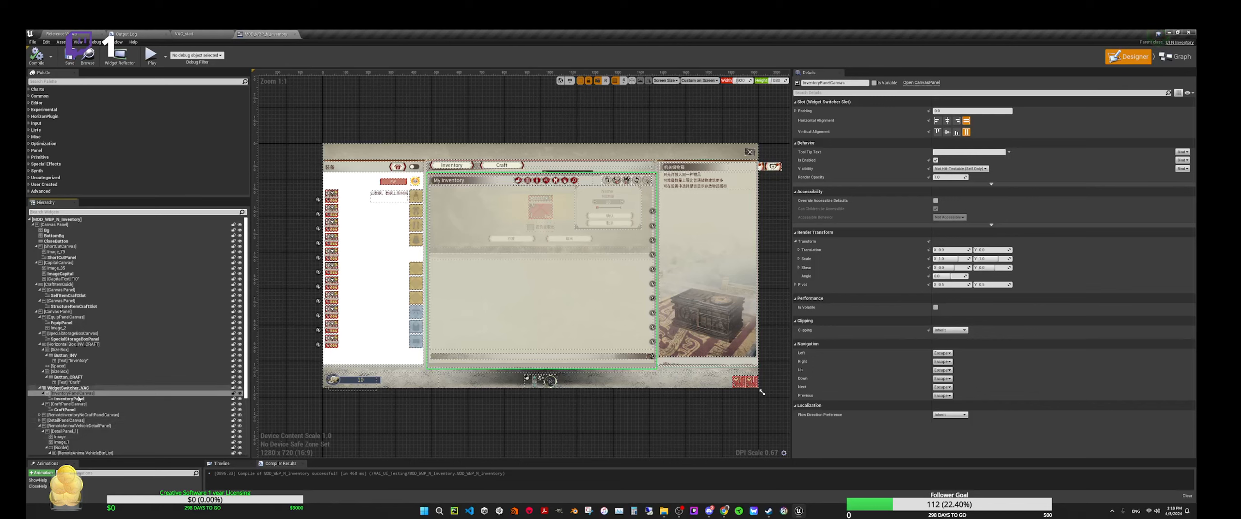
# Rename the horizontal box holding the Inventory and Craft buttons as Horizontal Box_INV_CRAFT_VAC.
pyautogui.scroll(-2, 79, 399)
pyautogui.scroll(1, 74, 388)
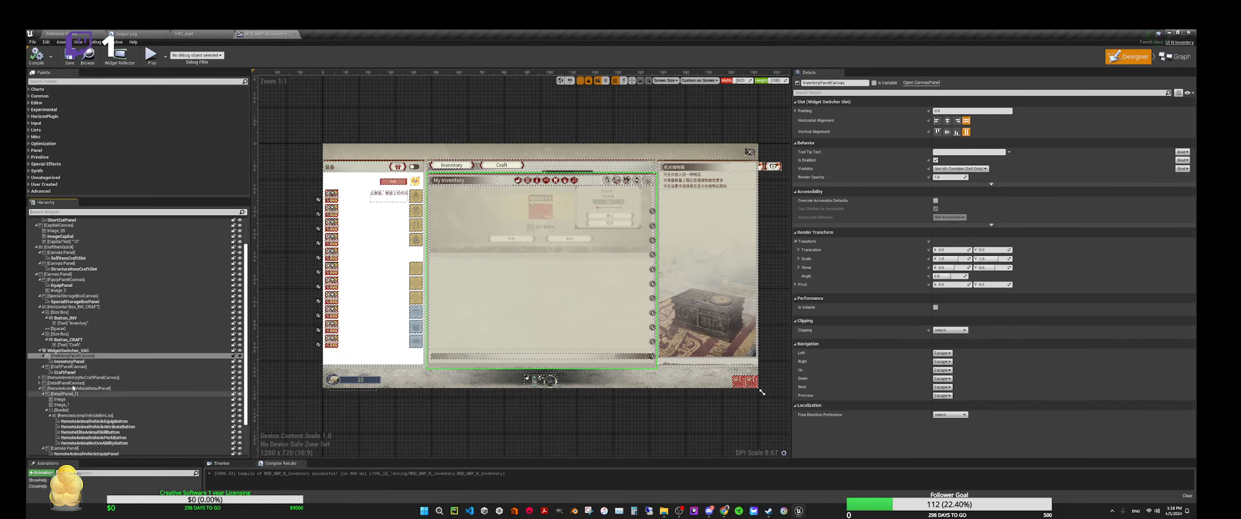
pyautogui.click(65, 351)
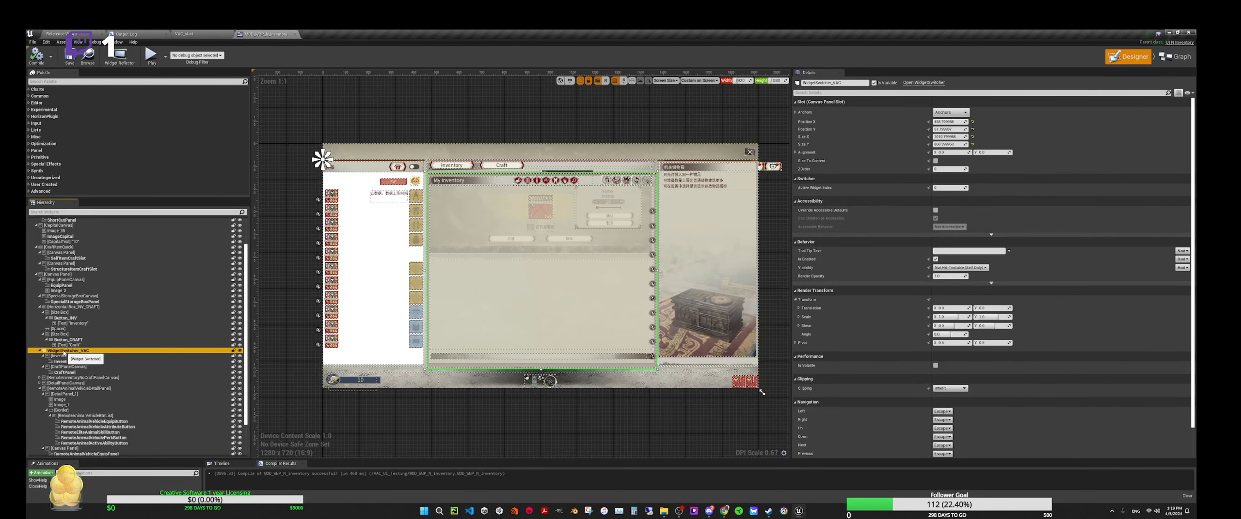
pyautogui.click(68, 318)
pyautogui.click(72, 307)
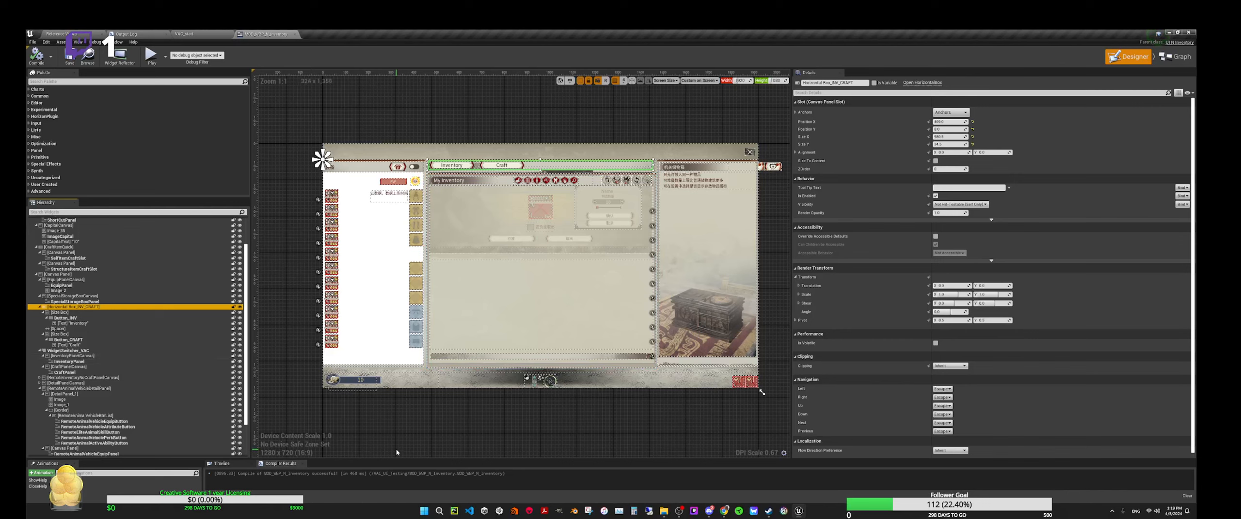
pyautogui.rightClick(89, 308)
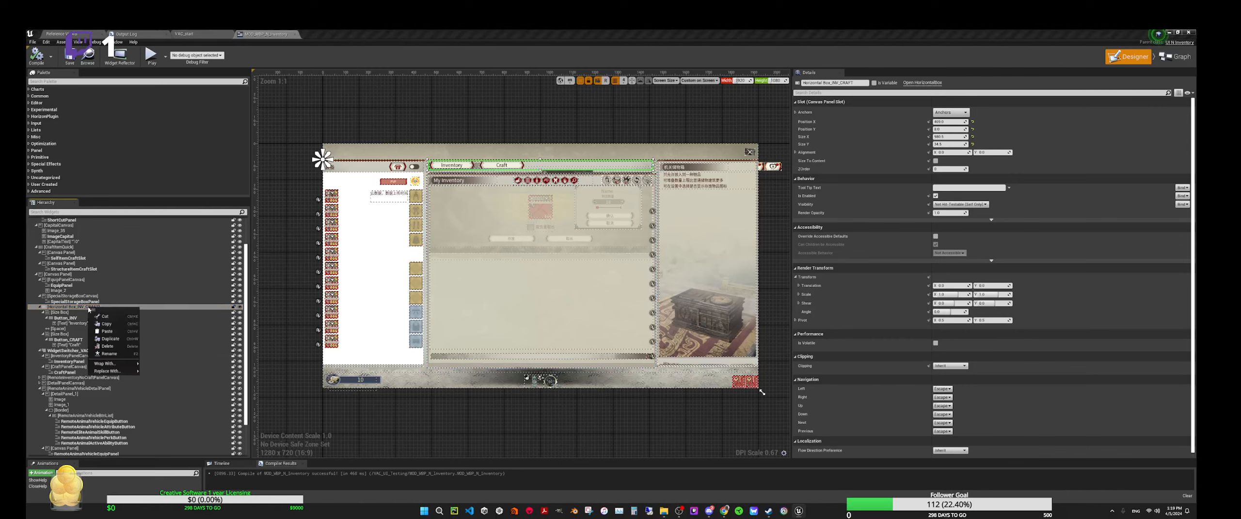
pyautogui.click(108, 355)
pyautogui.press('End')
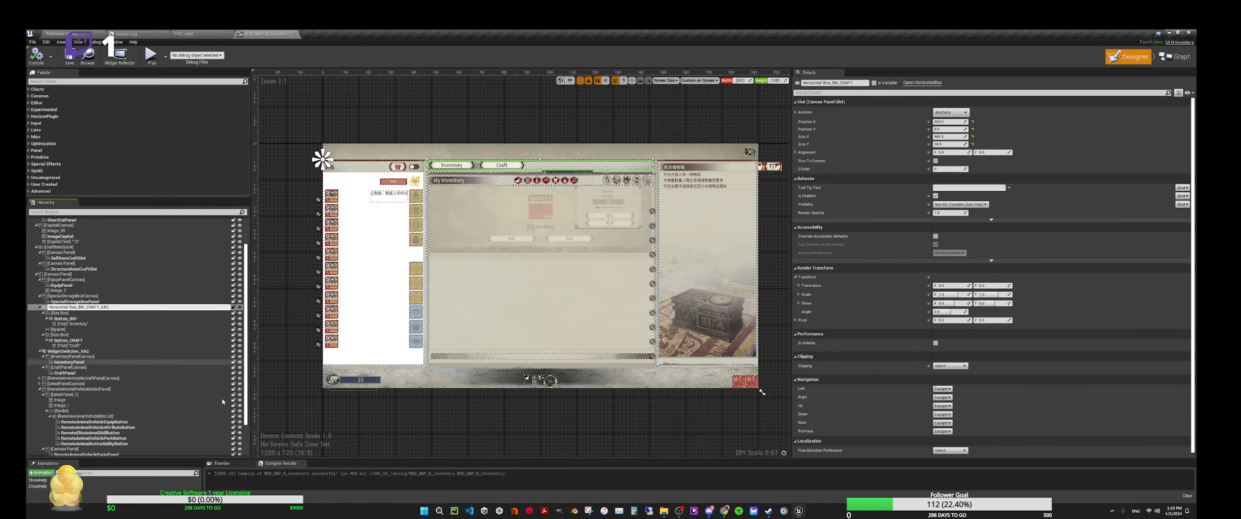
pyautogui.write('_VAC')
pyautogui.click(298, 414)
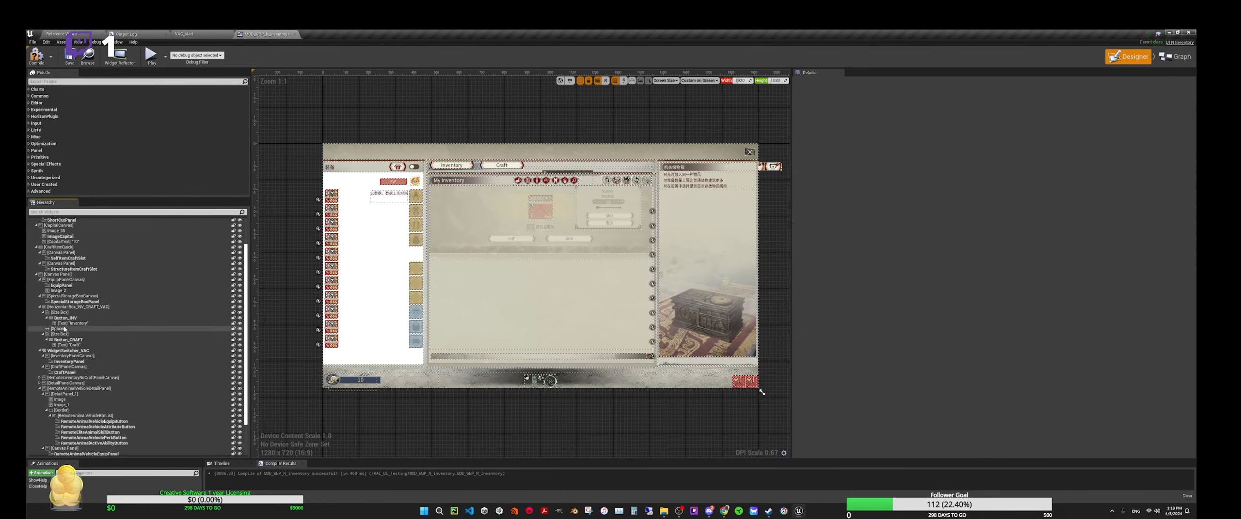
# Rename the size box around the Inventory button as Size Box_VAC and the button inside it as Button_INV_VAC.
pyautogui.click(60, 313)
pyautogui.rightClick(61, 315)
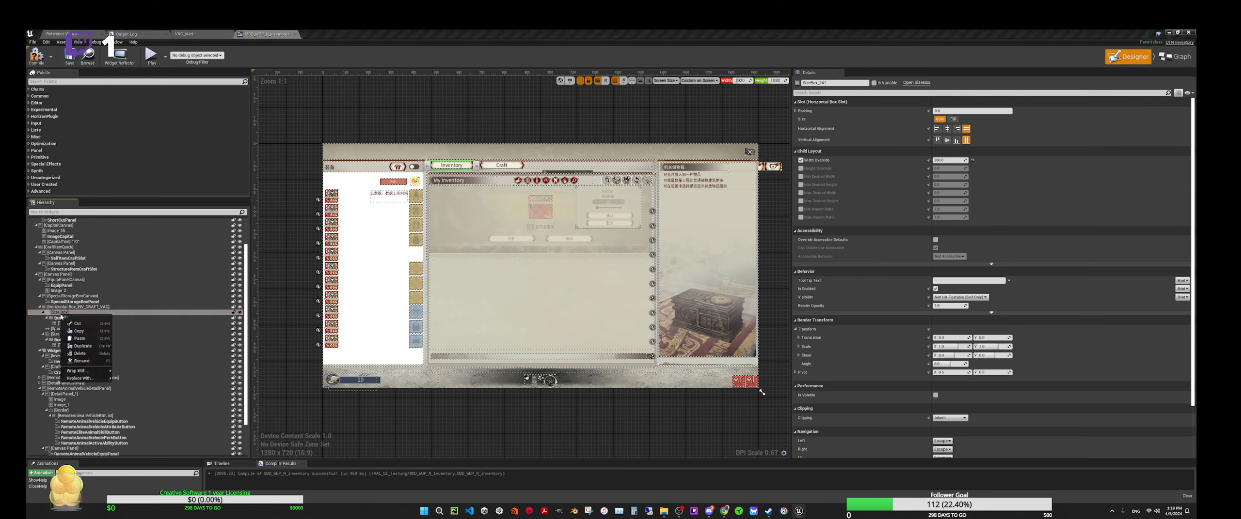
pyautogui.click(81, 362)
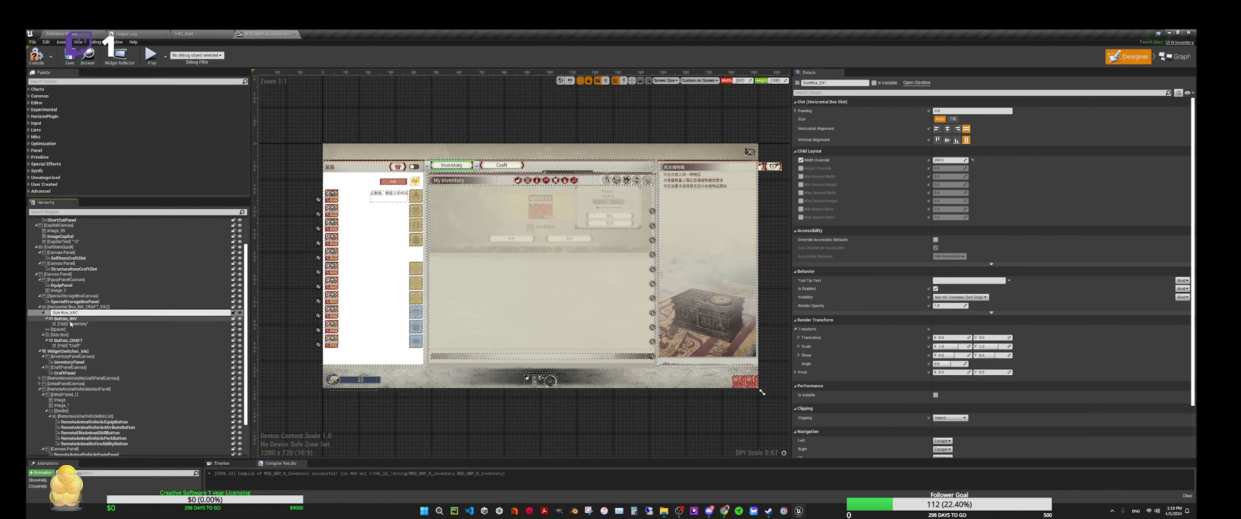
pyautogui.press('Return')
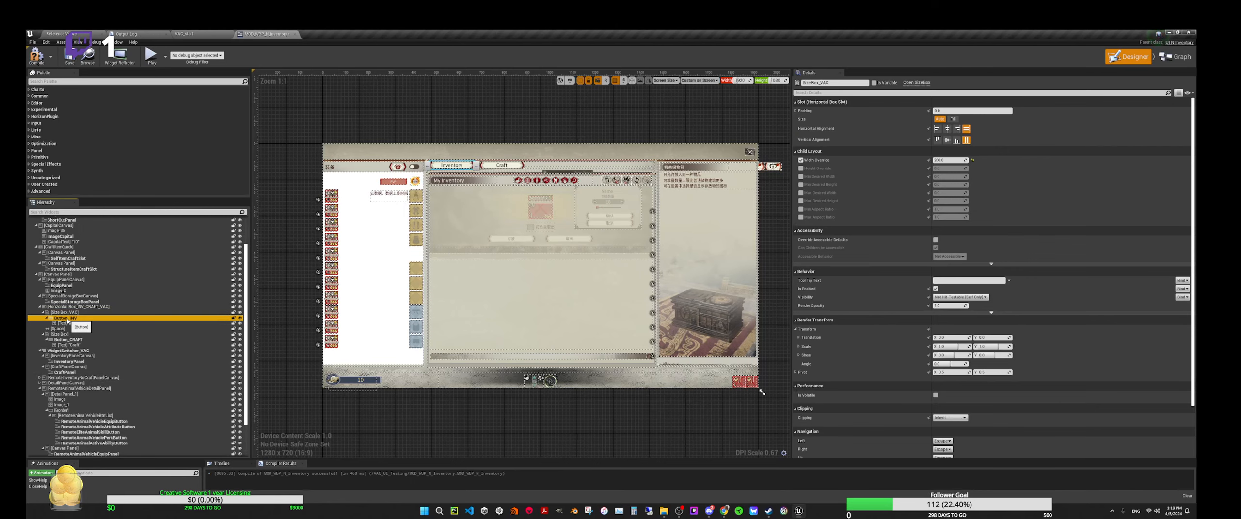
pyautogui.rightClick(67, 318)
pyautogui.click(81, 366)
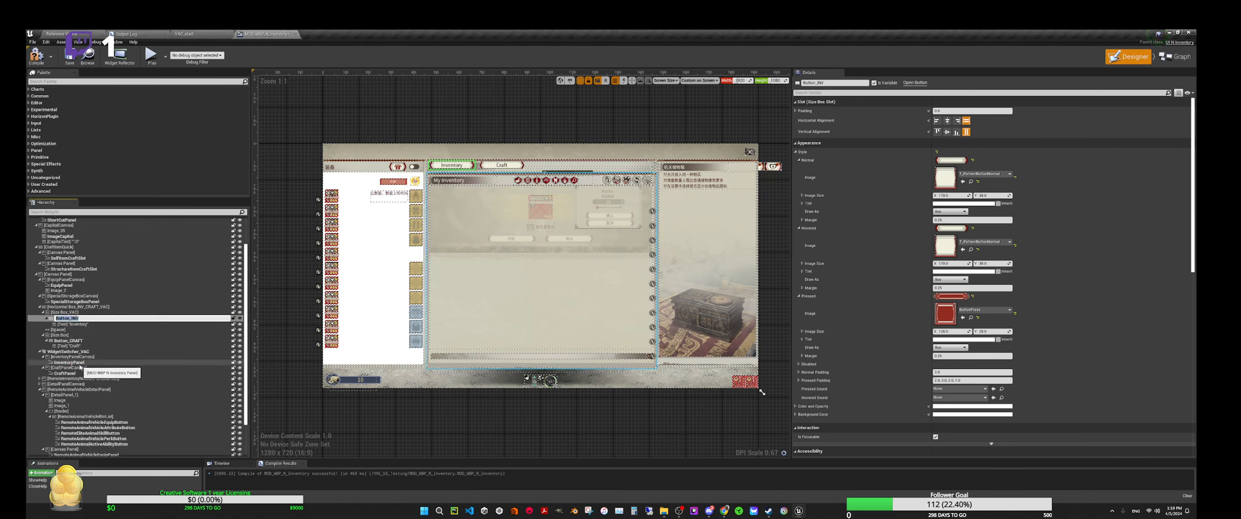
pyautogui.press('Return')
pyautogui.press('Return')
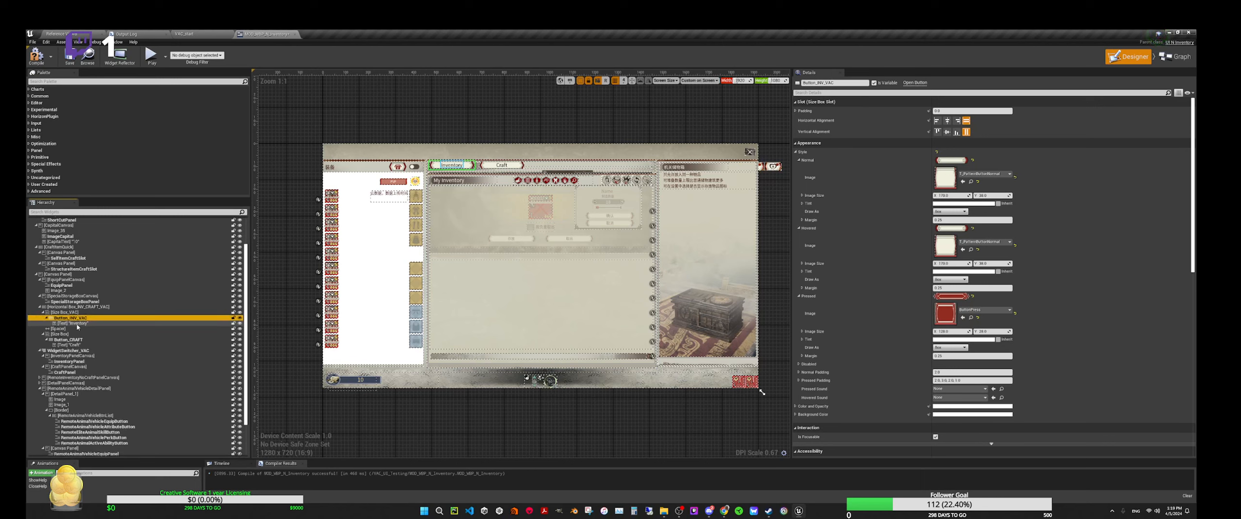
# Rename the Inventory button's text as Text_VAC and the spacer between the two size boxes as Spacer_VAC.
pyautogui.click(77, 324)
pyautogui.rightClick(79, 324)
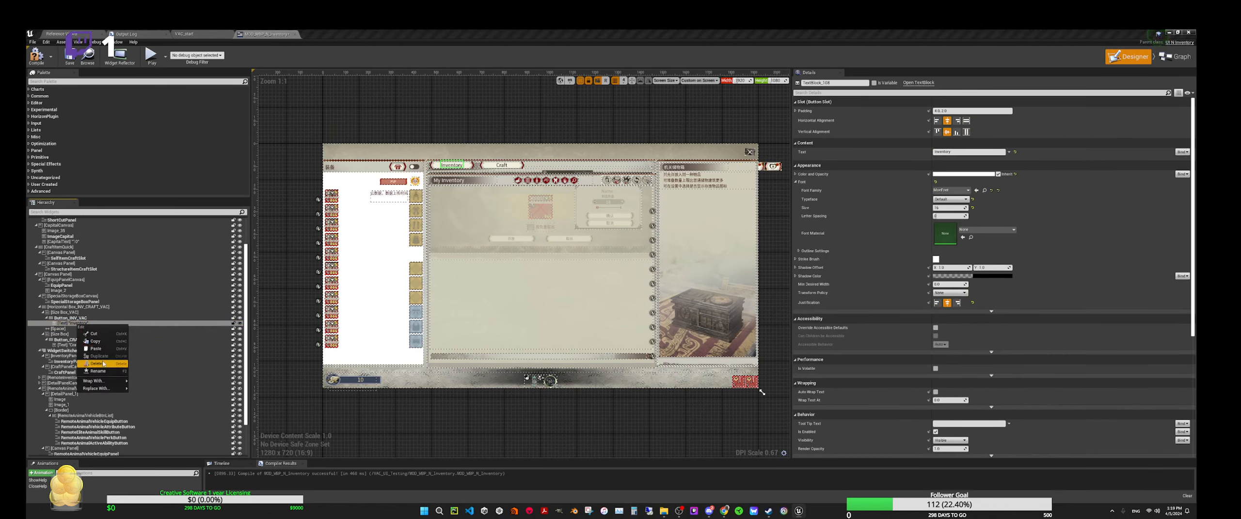
pyautogui.click(98, 372)
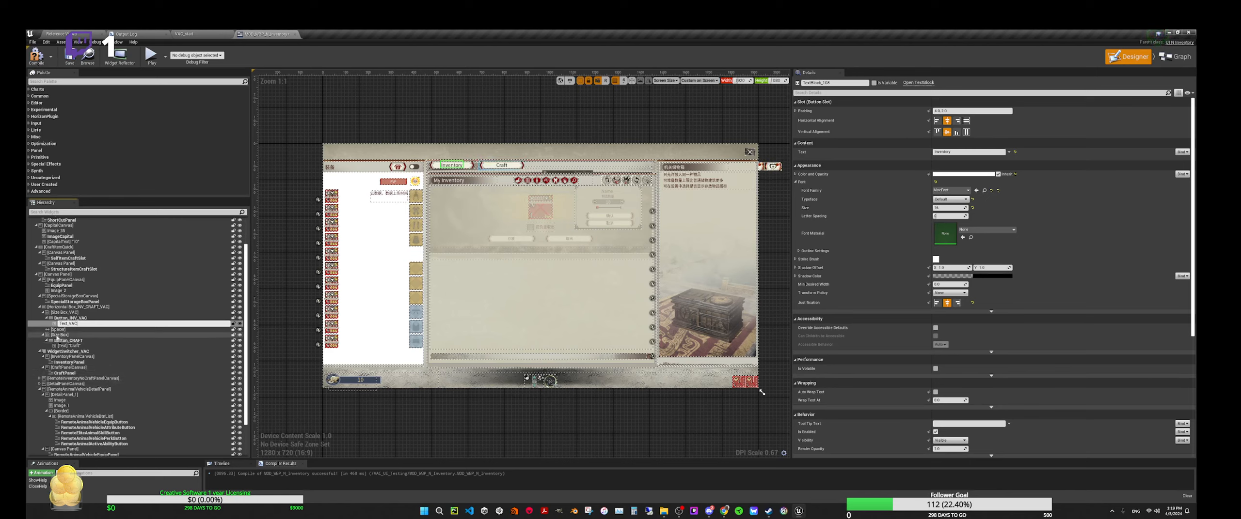
pyautogui.click(60, 331)
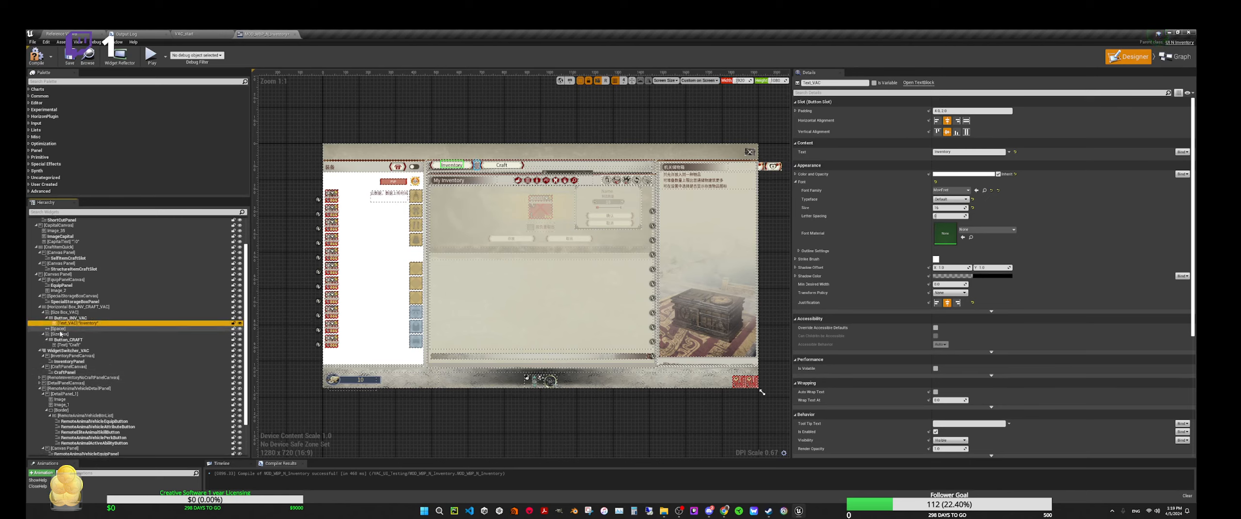
pyautogui.rightClick(62, 333)
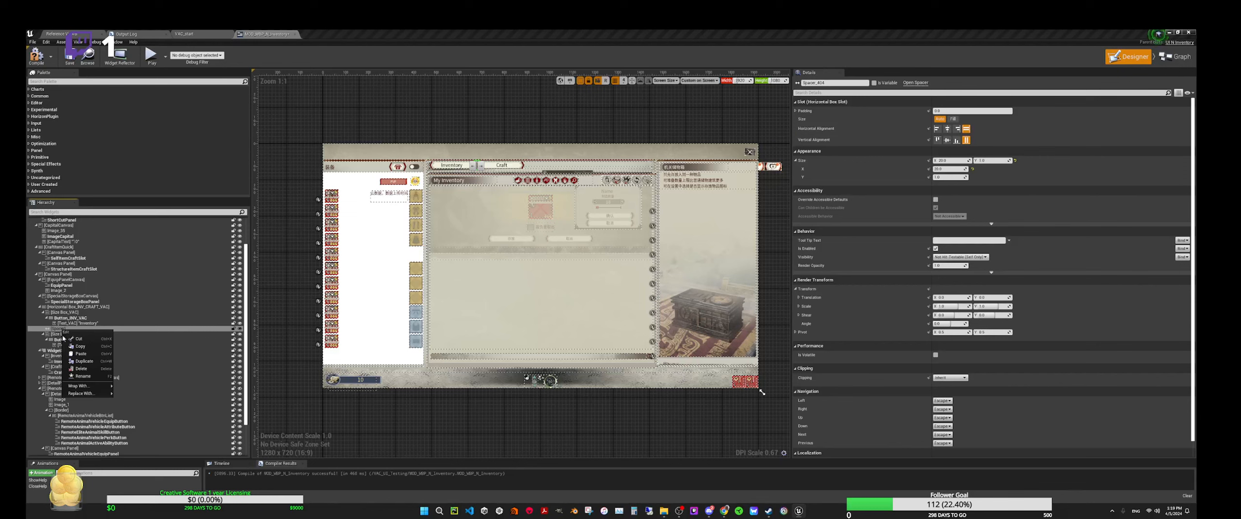
pyautogui.click(80, 380)
pyautogui.press('End')
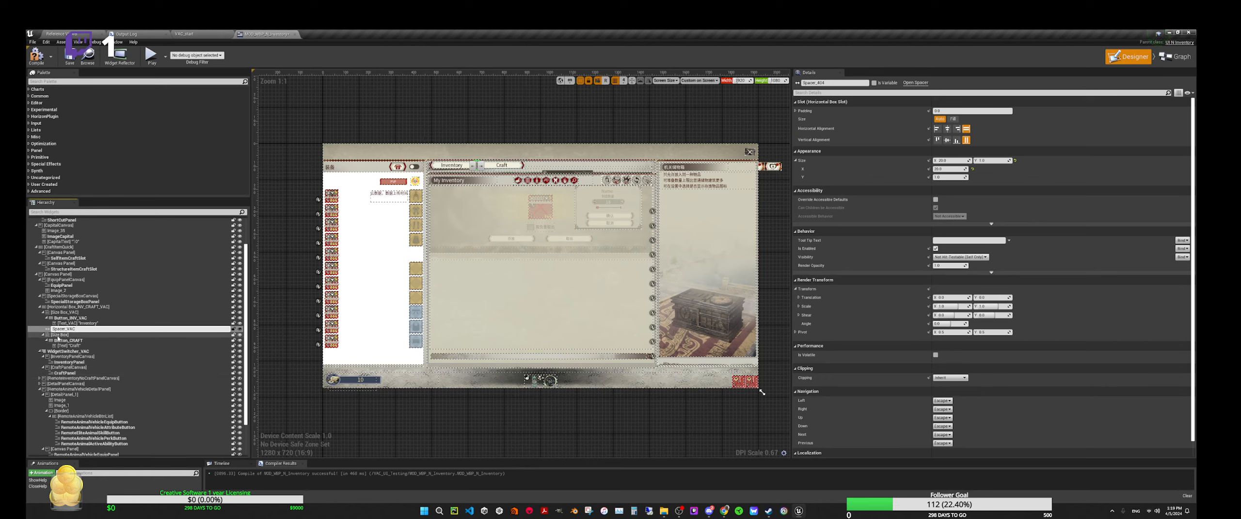
# Rename the size box around the Craft button as Size Box_VAC1.
pyautogui.click(60, 335)
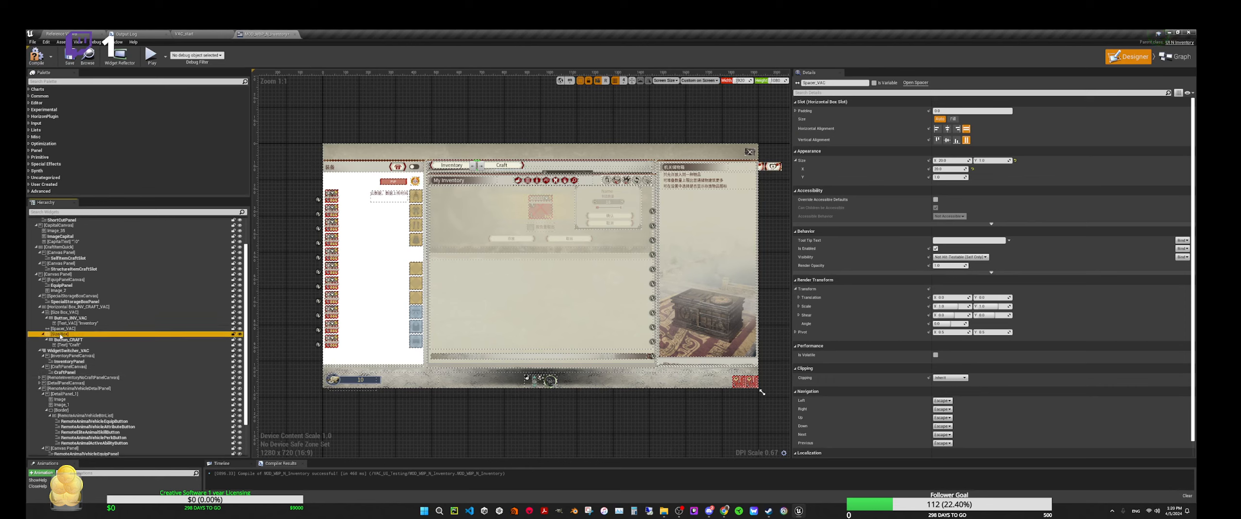
pyautogui.rightClick(60, 335)
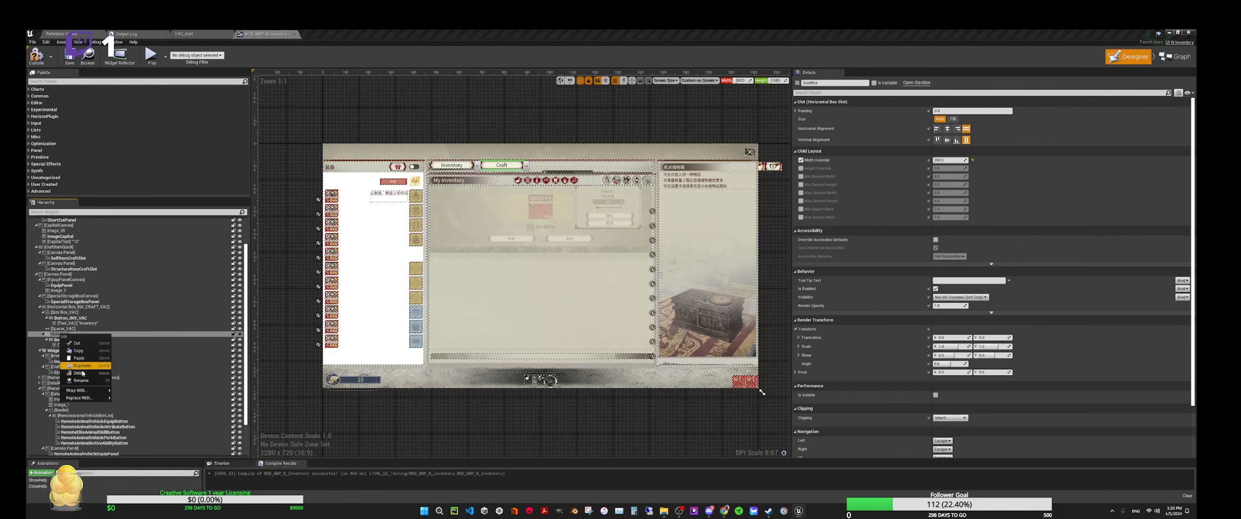
pyautogui.click(81, 406)
pyautogui.press('End')
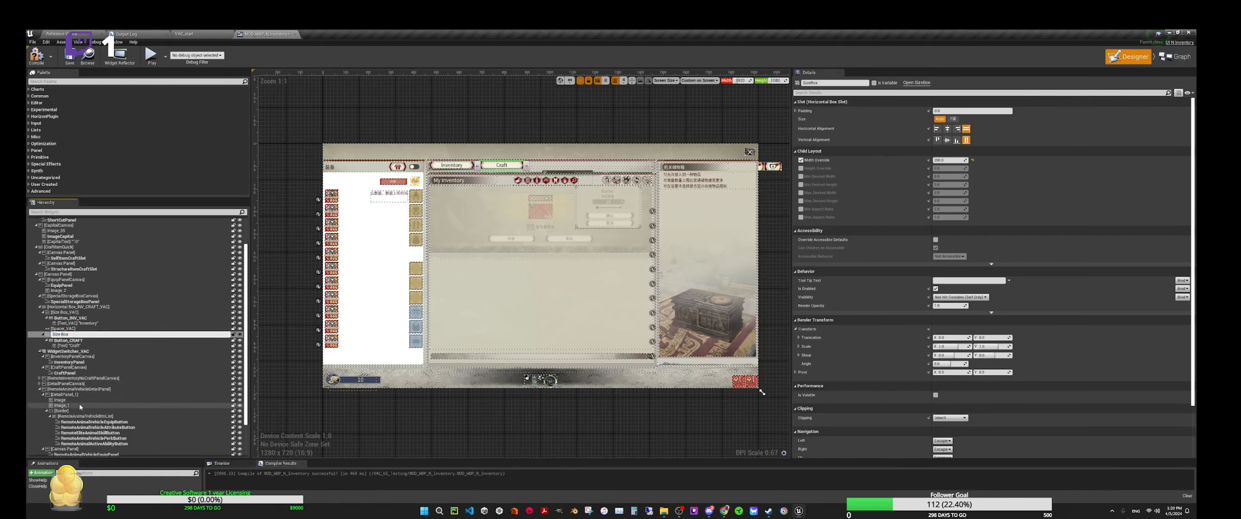
pyautogui.write('_VAC')
pyautogui.write('1')
pyautogui.press('Return')
# Rename the Craft button as Button_CRAFT_VAC and its text as Text_VAC1.
pyautogui.click(68, 340)
pyautogui.press('F2')
pyautogui.press('End')
pyautogui.write('_VAC')
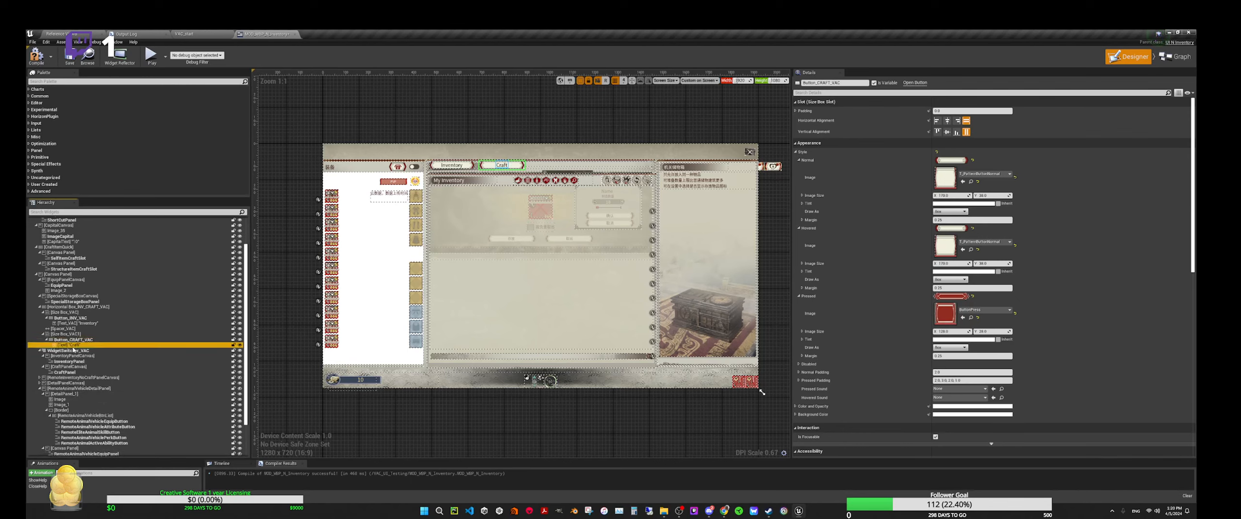
pyautogui.rightClick(73, 346)
pyautogui.click(105, 398)
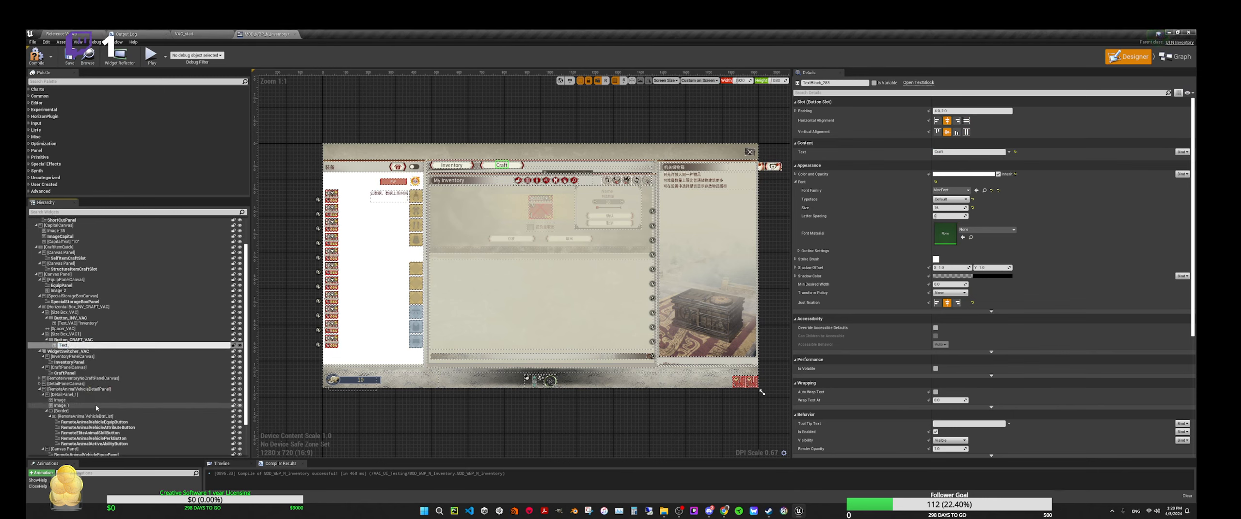
pyautogui.write('Text_VAC1')
pyautogui.press('Return')
# Rename the widget switcher's inventory canvas as InventoryPanelCanvas_VAC and the panel inside it as InventoryPanel_VAC.
pyautogui.click(71, 356)
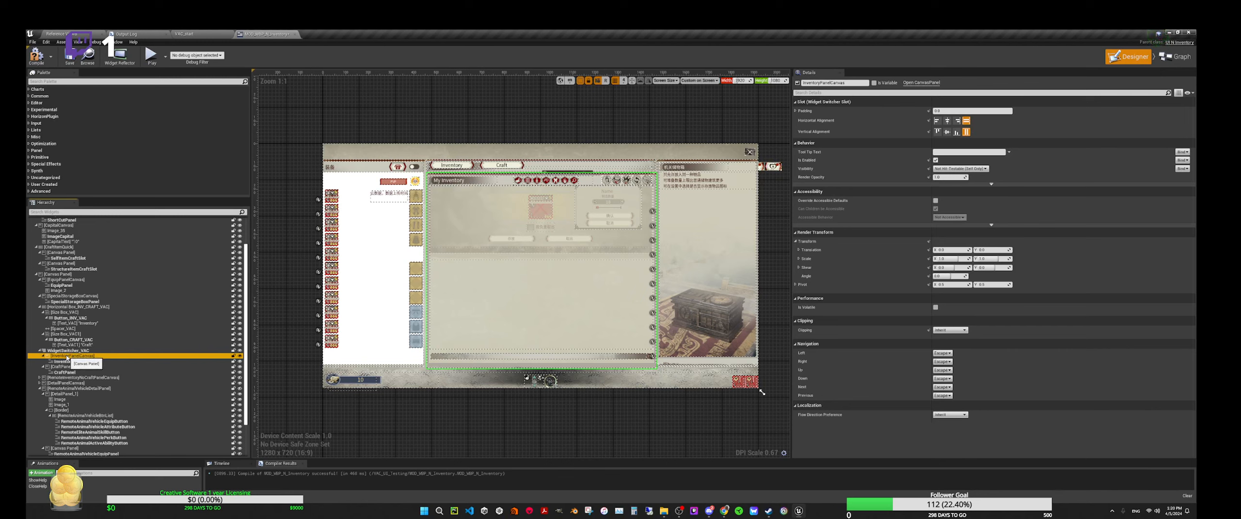
pyautogui.rightClick(67, 358)
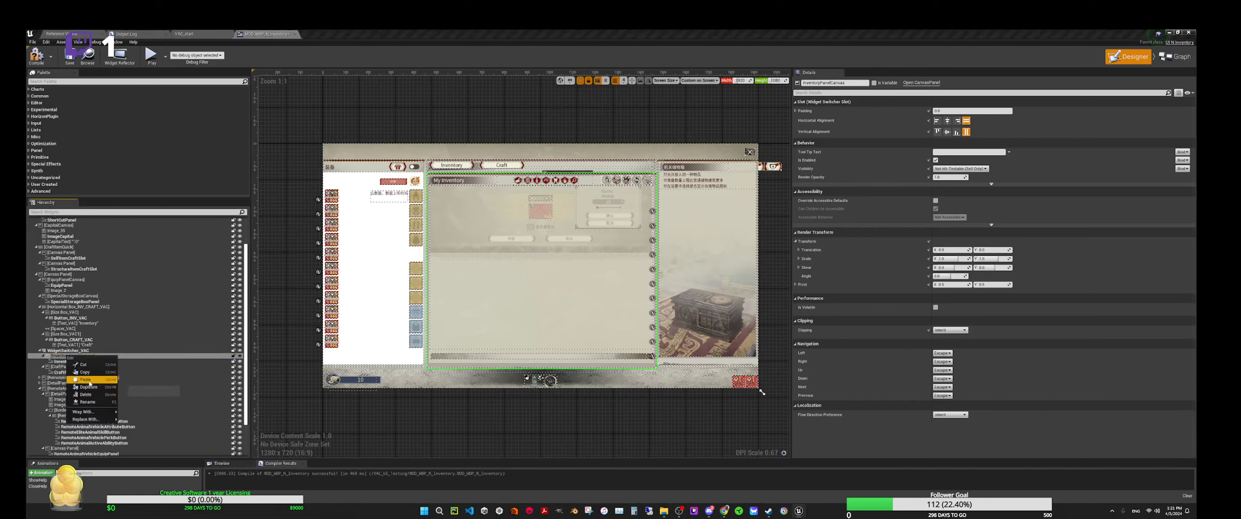
pyautogui.click(87, 402)
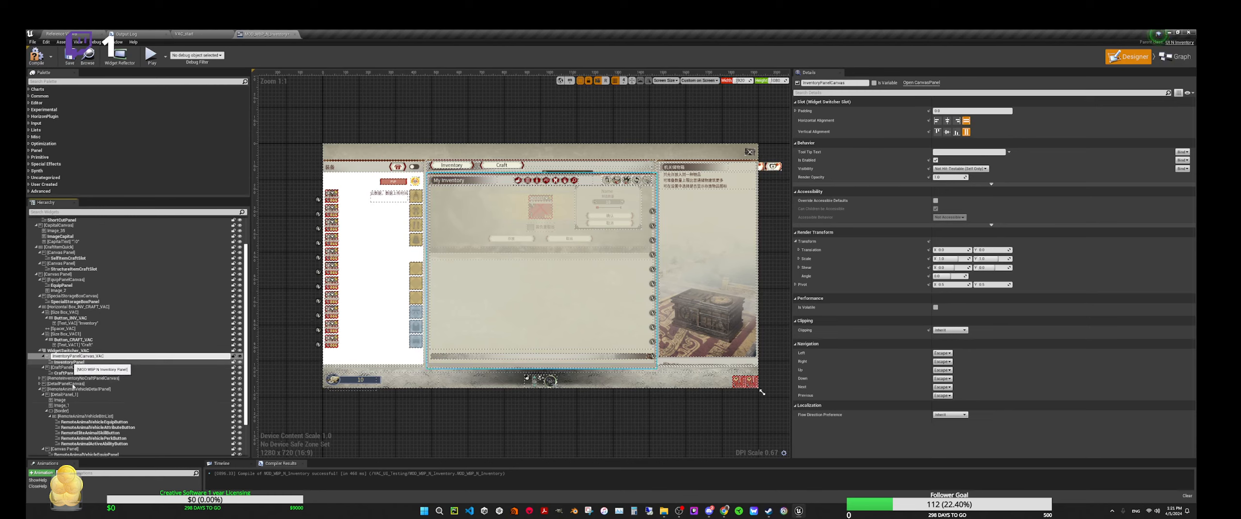
pyautogui.press('Return')
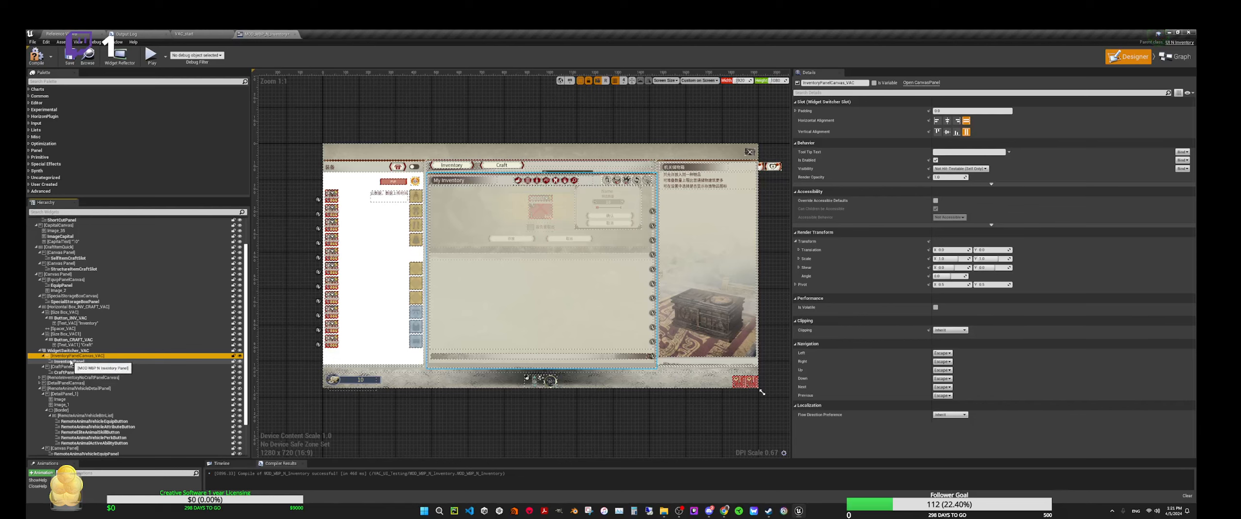
pyautogui.click(70, 362)
pyautogui.rightClick(72, 362)
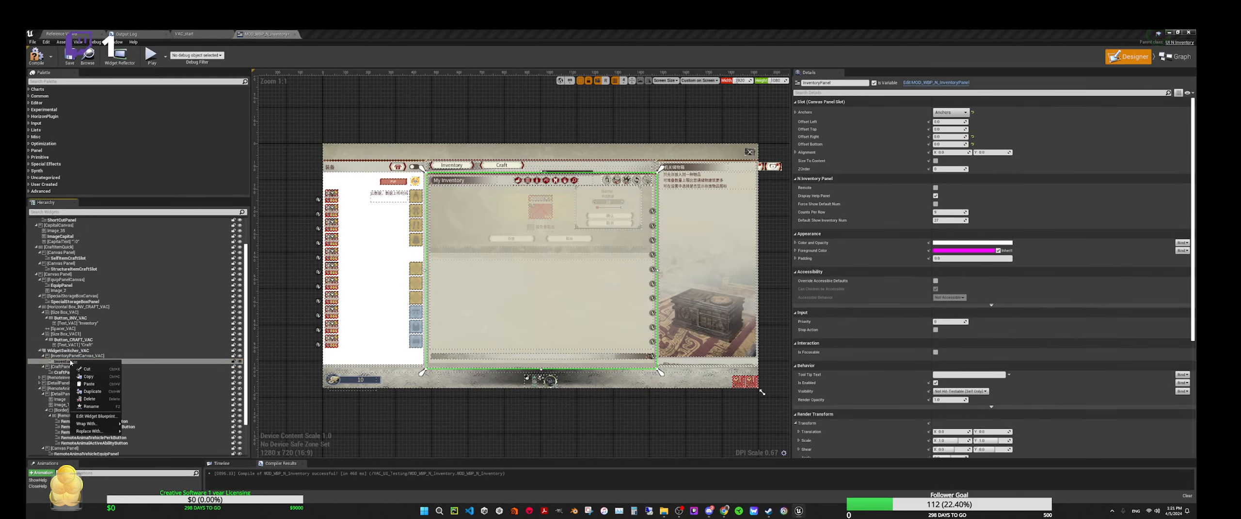
pyautogui.click(89, 408)
pyautogui.press('Right')
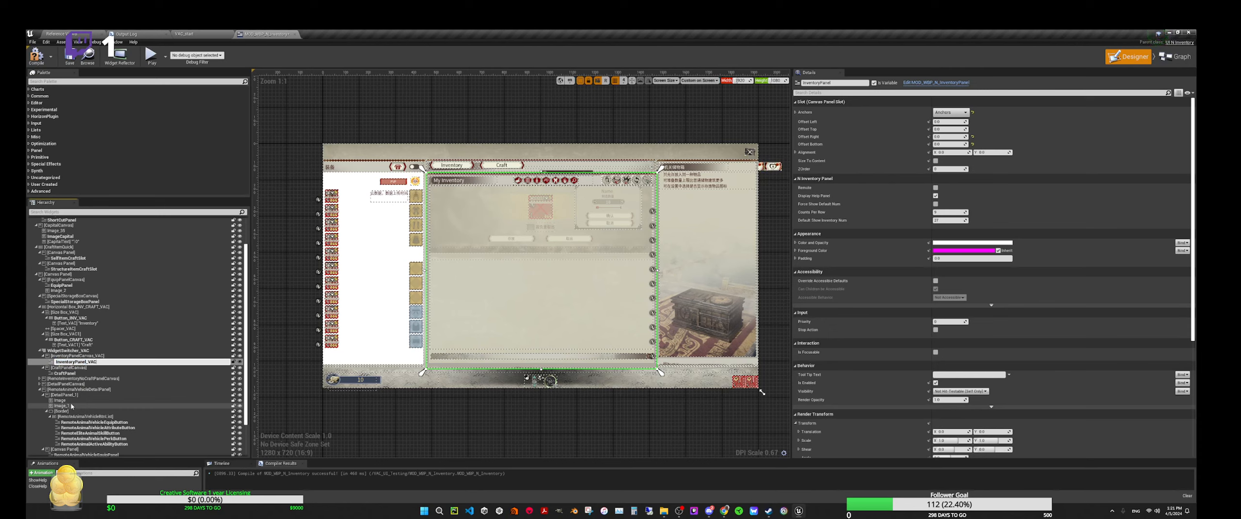
# Rename the widget switcher's craft canvas as CraftPanelCanvas_VAC and the panel inside it as CraftPanel_VAC.
pyautogui.click(80, 368)
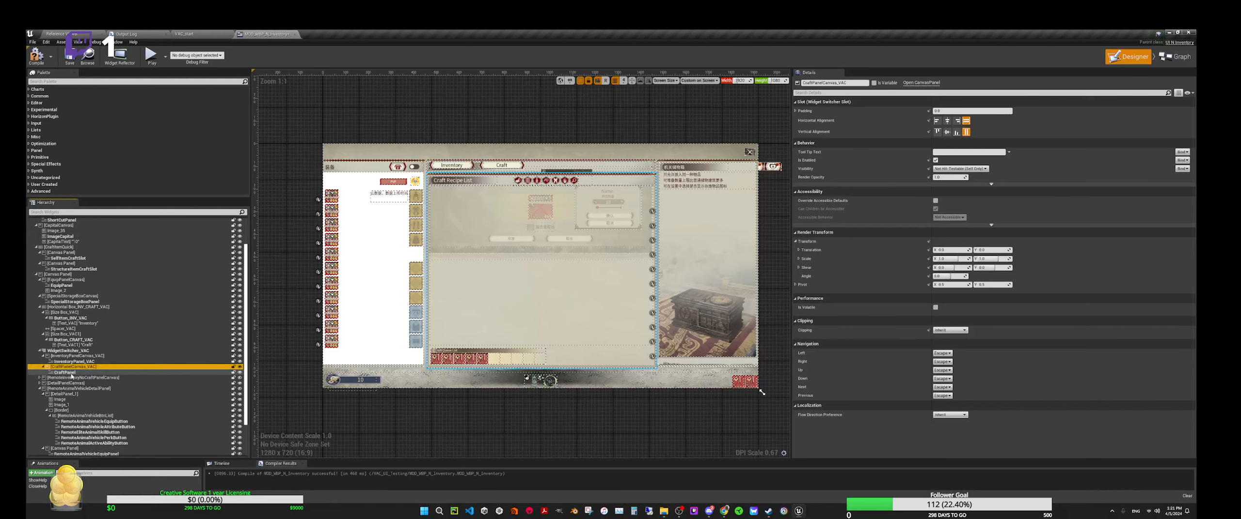
pyautogui.click(70, 373)
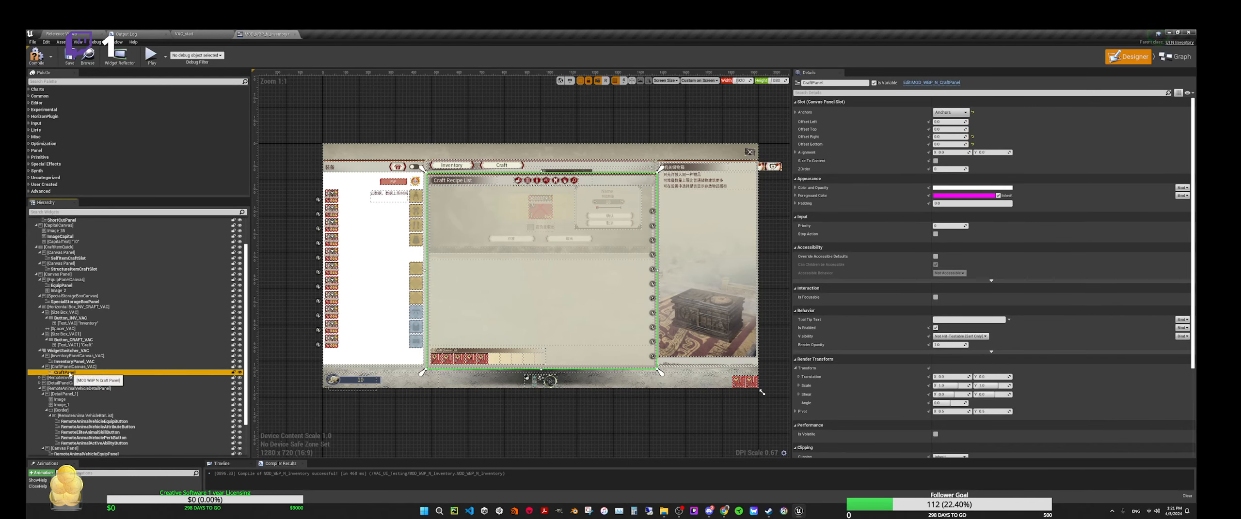
pyautogui.click(70, 374)
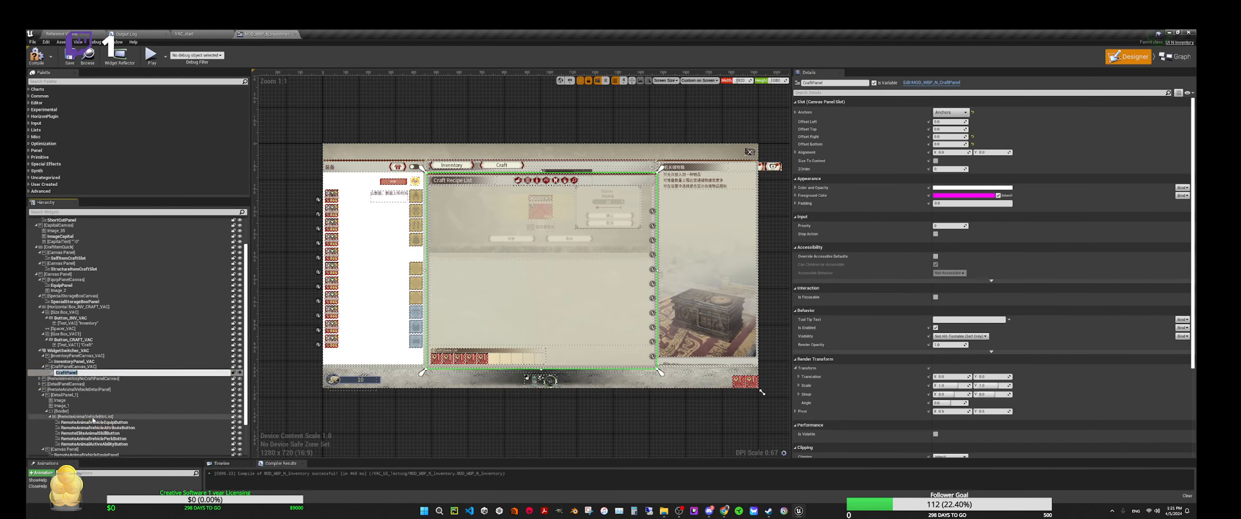
pyautogui.press('End')
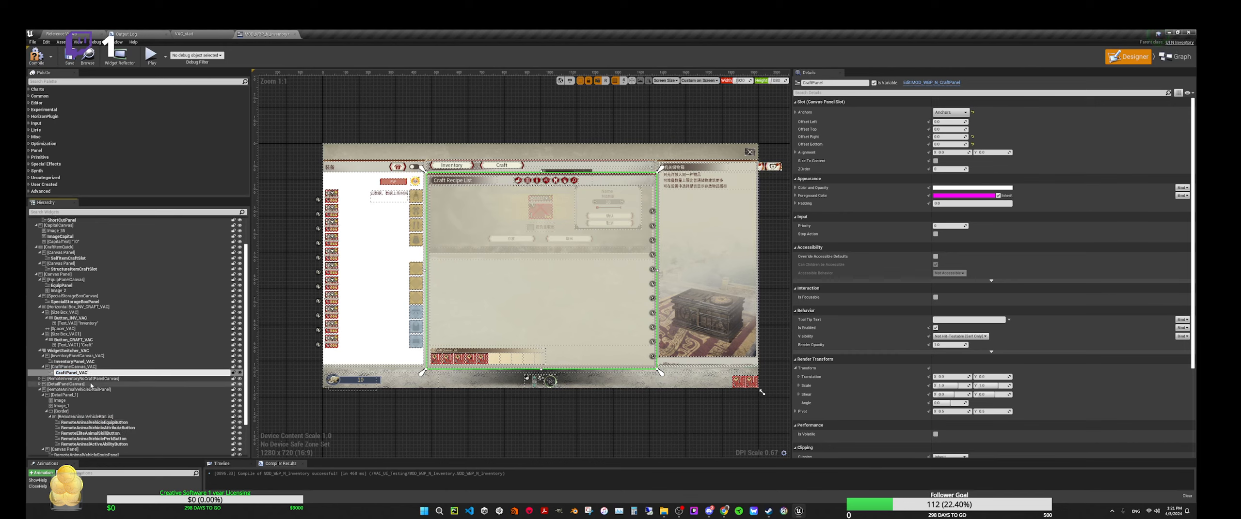
pyautogui.click(74, 379)
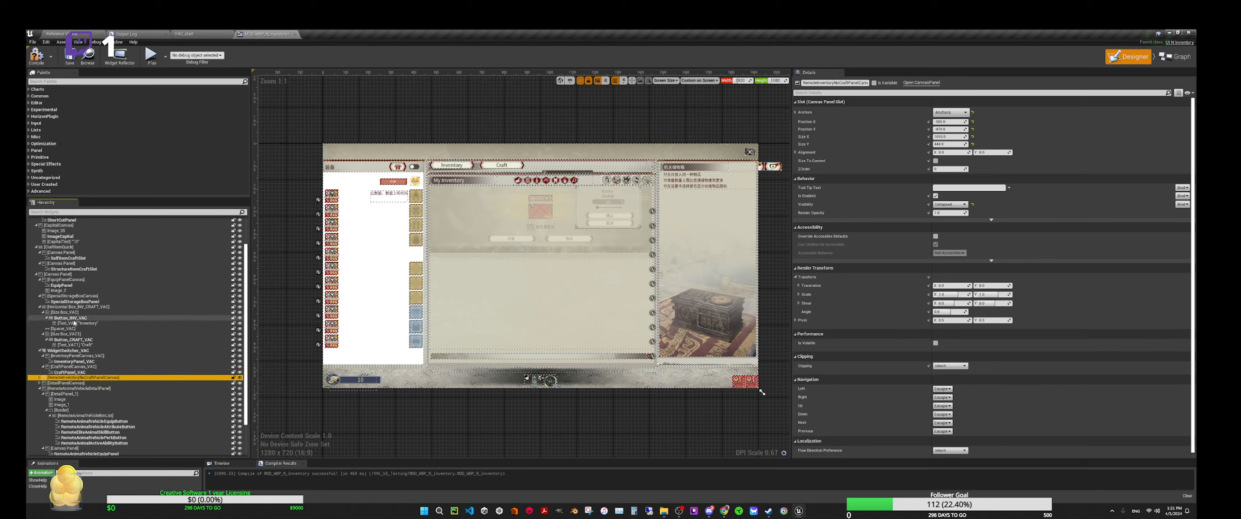
# Review the renamed hierarchy elements from Button_INV_VAC through CraftPanel_VAC, and select the root canvas panel.
pyautogui.click(74, 320)
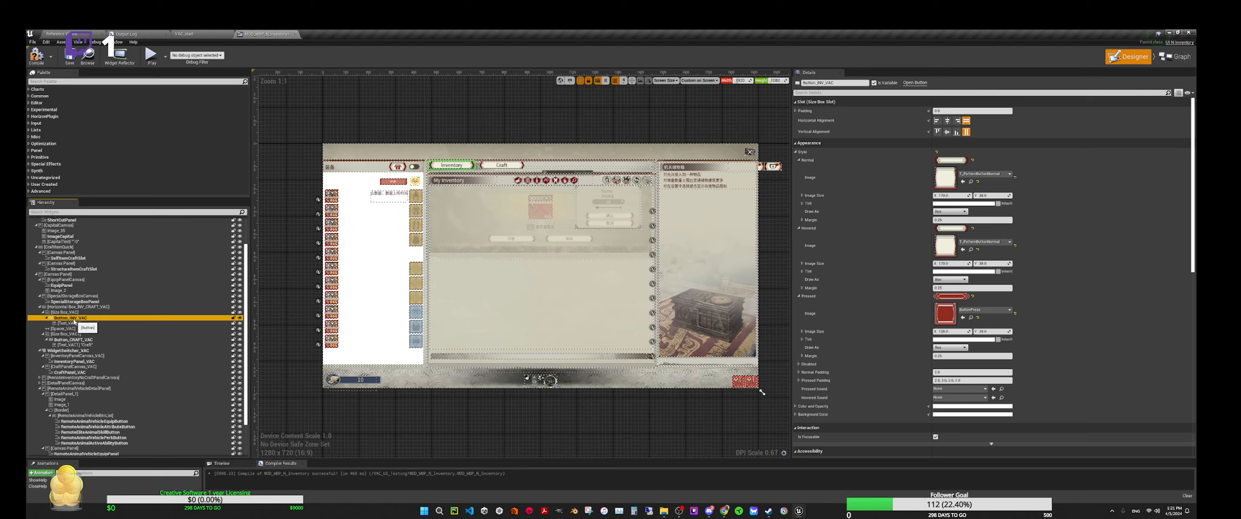
pyautogui.keyDown('shift'); pyautogui.click(70, 373); pyautogui.keyUp('shift')
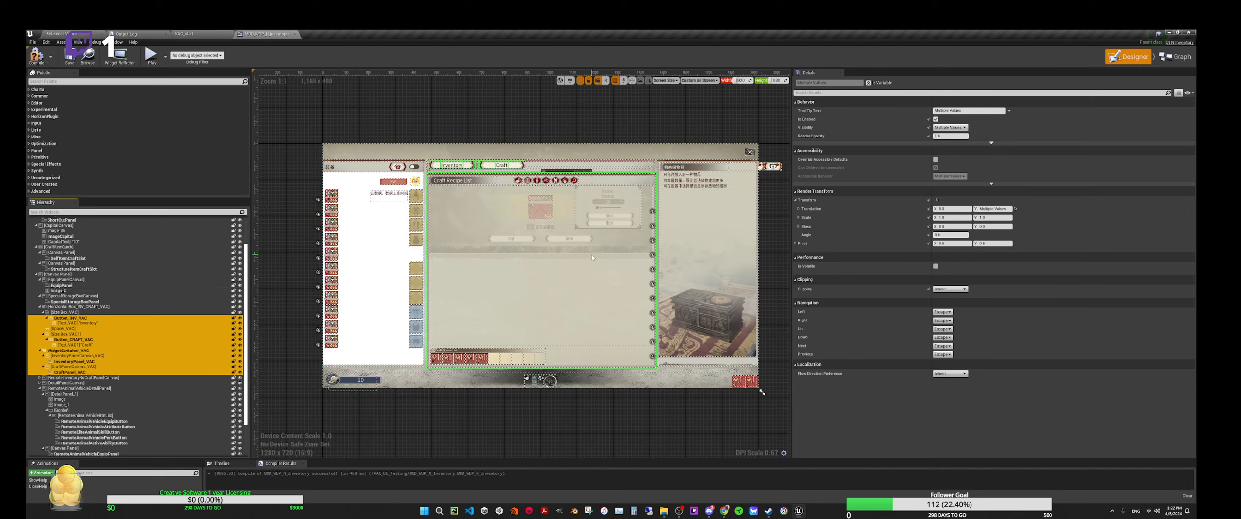
pyautogui.scroll(3, 80, 375)
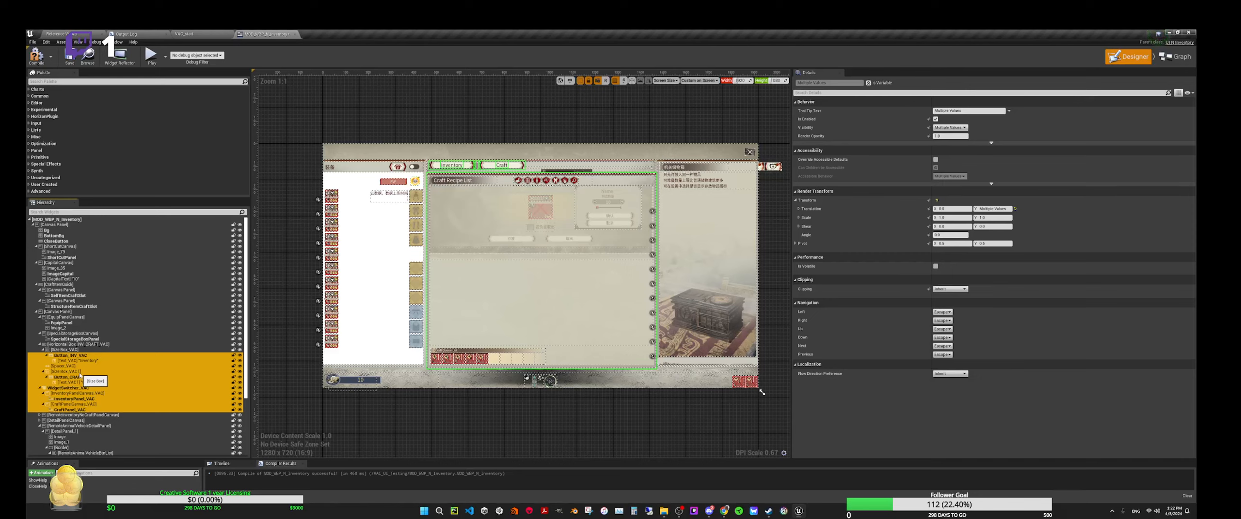
pyautogui.click(930, 436)
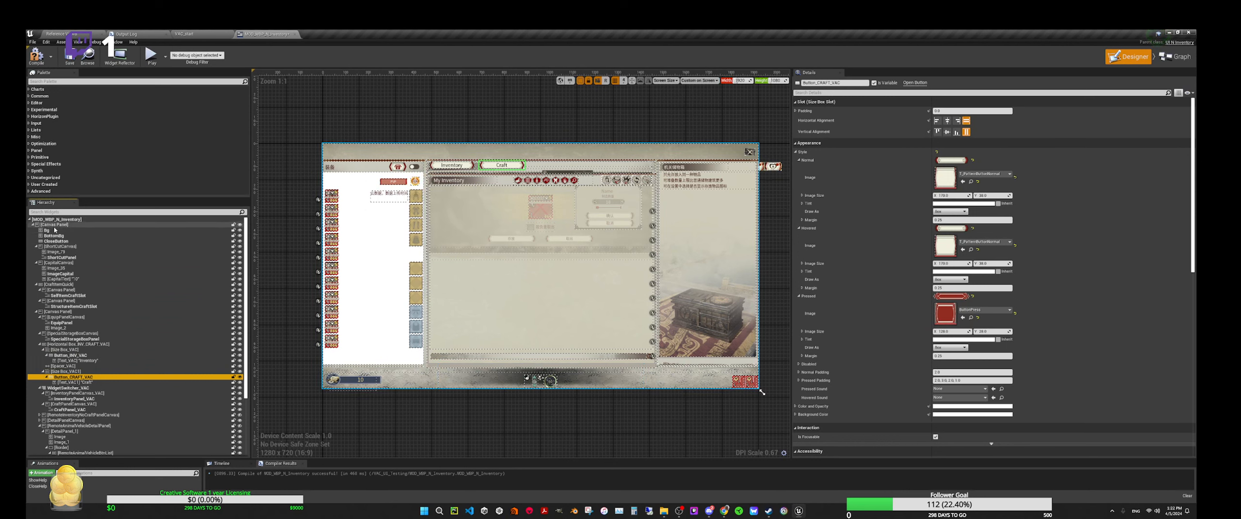
pyautogui.click(55, 226)
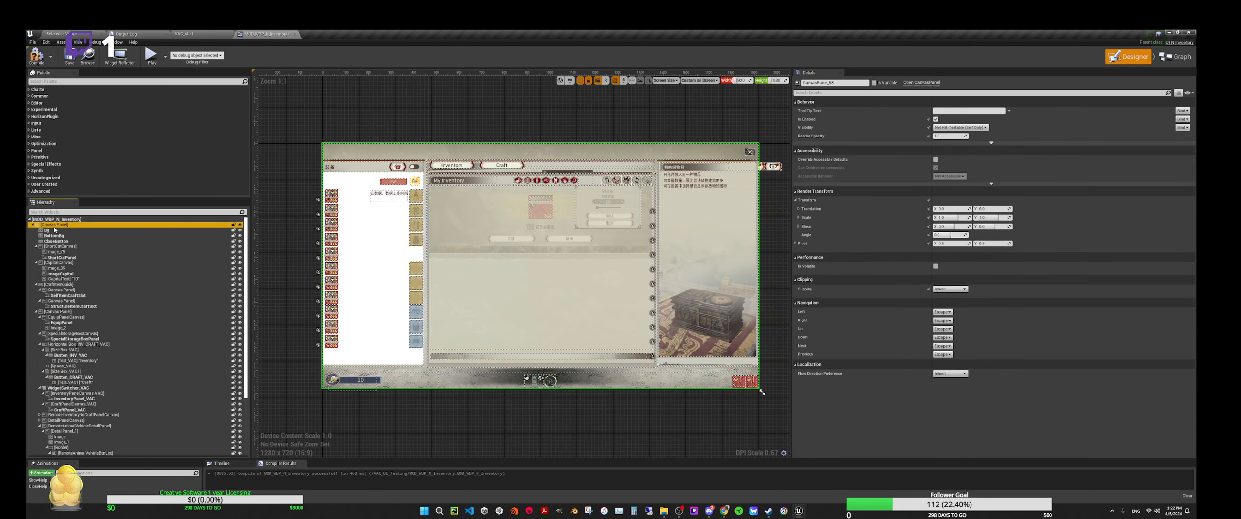
# Select all the custom hierarchy elements from Horizontal Box_INV_CRAFT_VAC through CraftPanel_VAC.
pyautogui.click(72, 357)
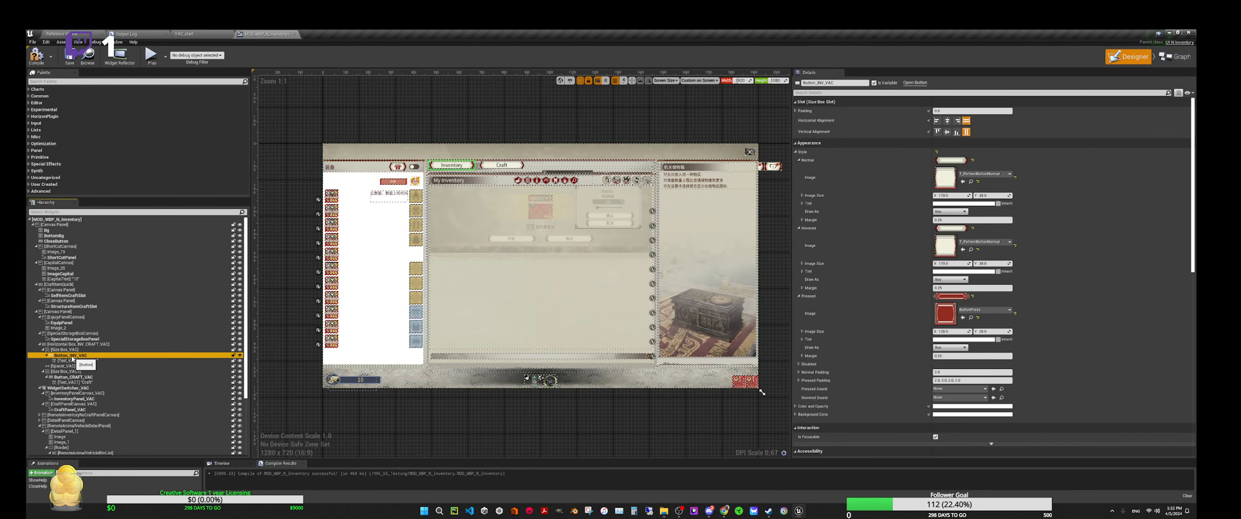
pyautogui.keyDown('shift'); pyautogui.click(77, 411); pyautogui.keyUp('shift')
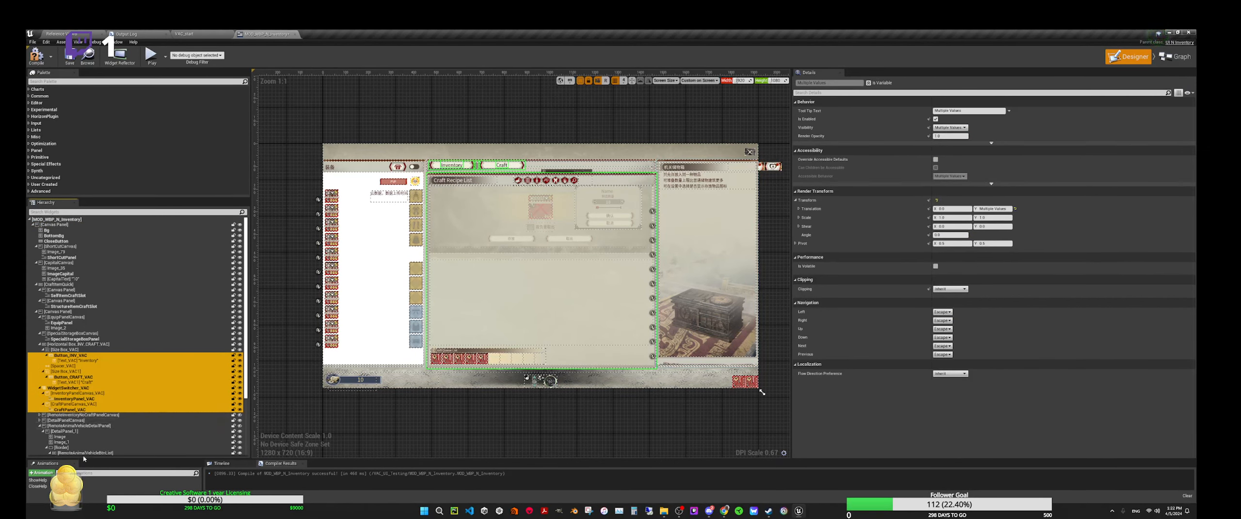
pyautogui.keyDown('ctrl'); pyautogui.click(67, 350); pyautogui.keyUp('ctrl')
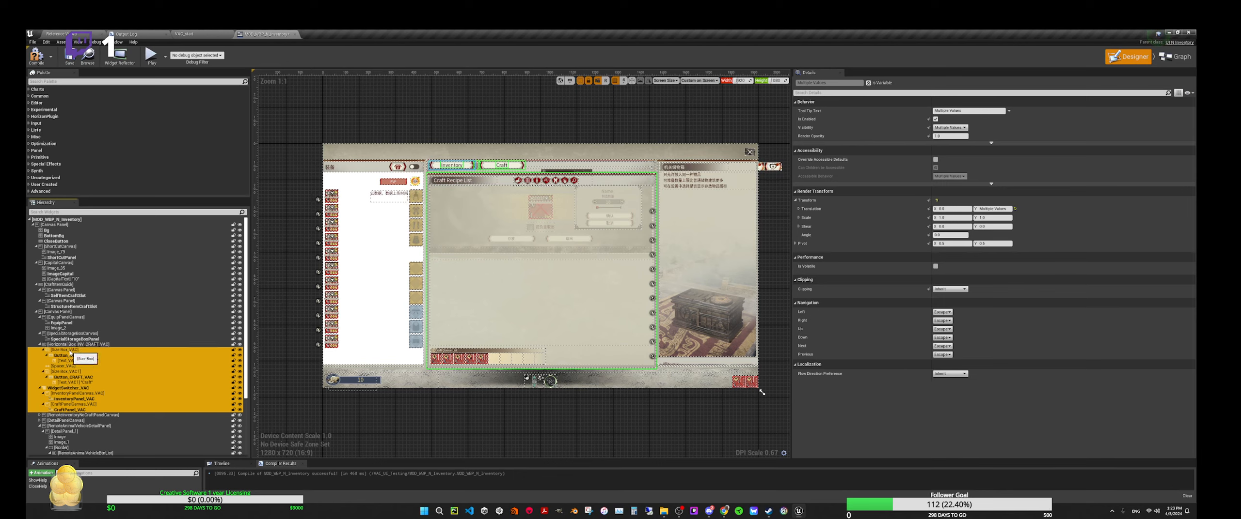
pyautogui.keyDown('ctrl'); pyautogui.click(74, 345); pyautogui.keyUp('ctrl')
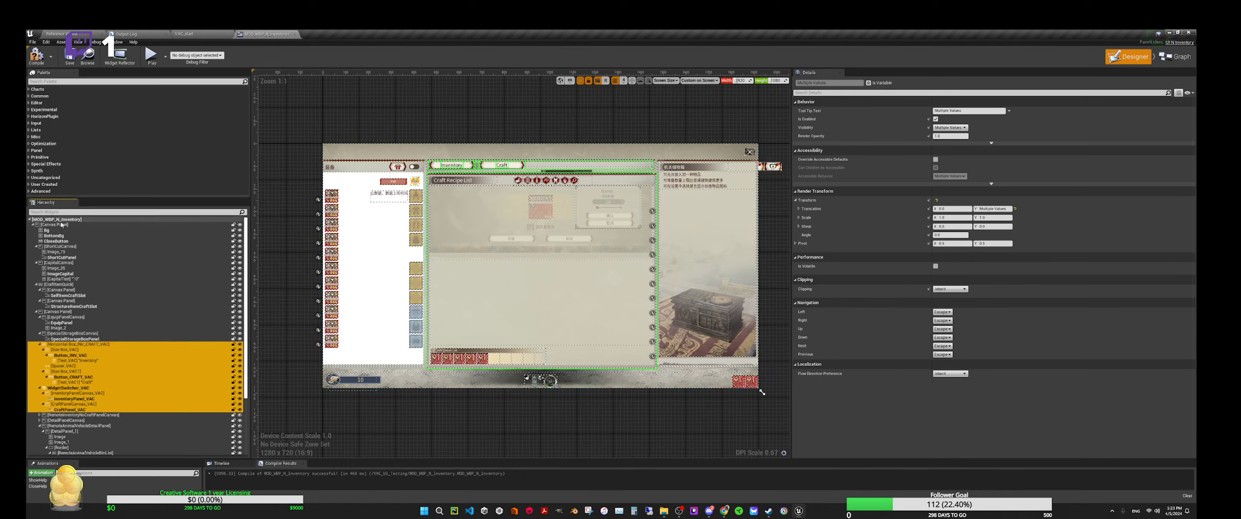
# Filter the widget hierarchy by "vac" to list only the custom elements.
pyautogui.scroll(-5, 88, 339)
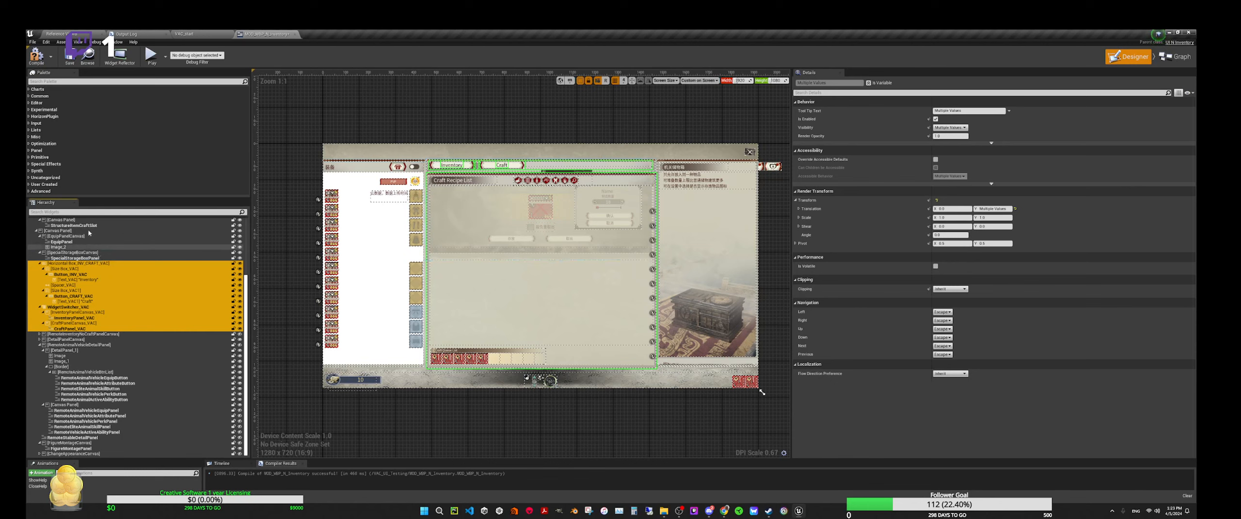
pyautogui.click(91, 212)
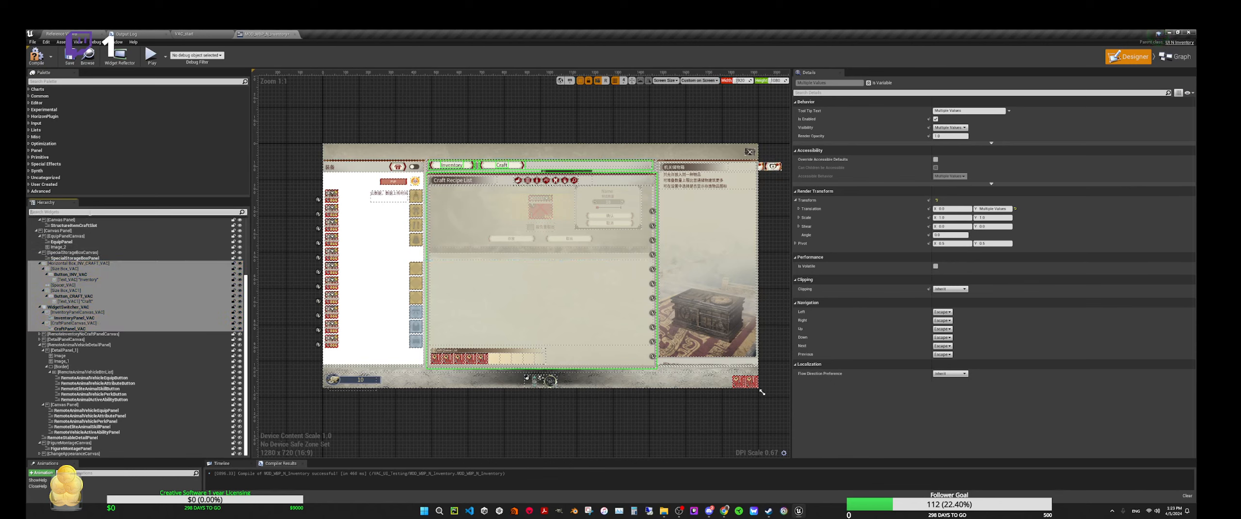
pyautogui.write('vac')
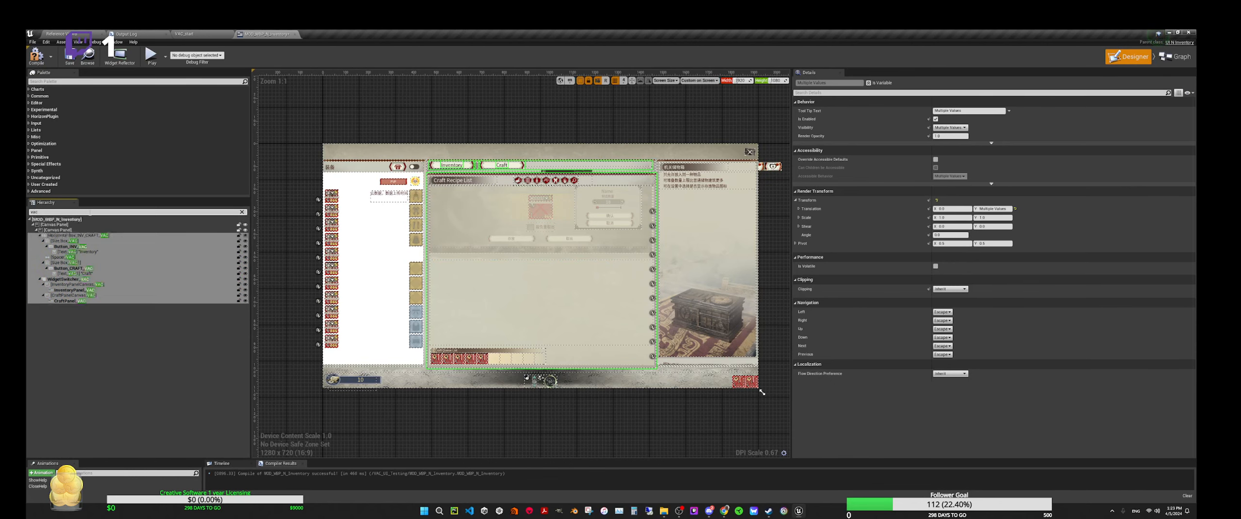
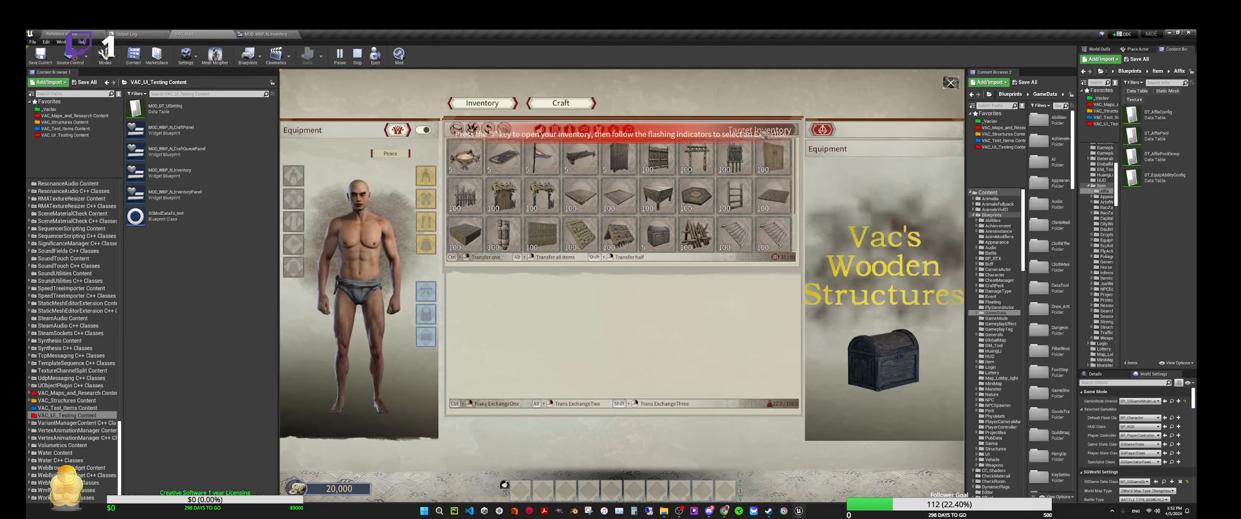
# Close the chest inventory in the running game and end the play-test session.
pyautogui.press('Escape')
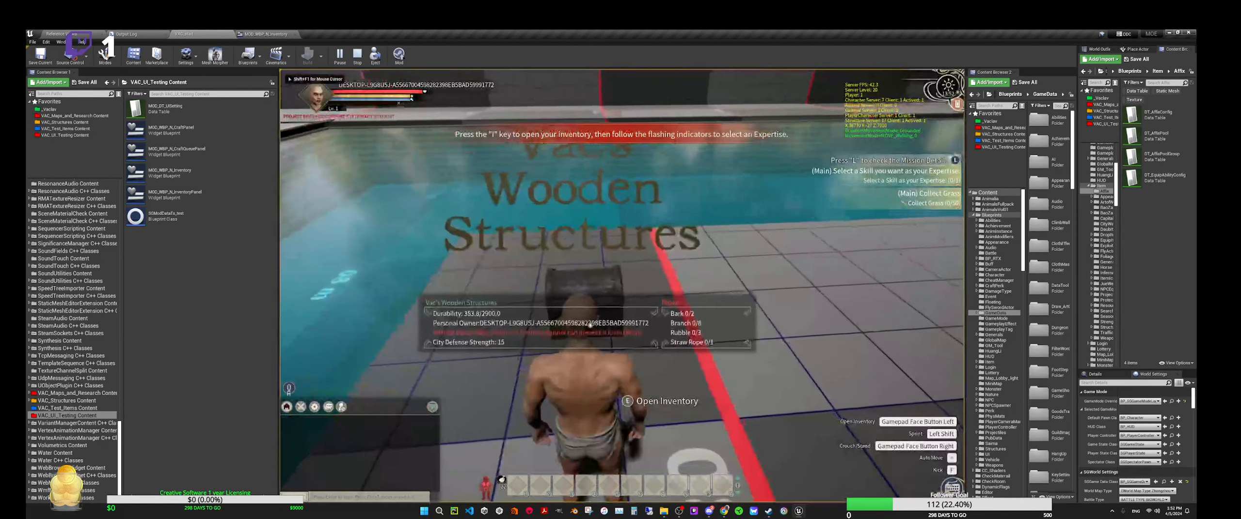
pyautogui.press('Escape')
pyautogui.press('Escape')
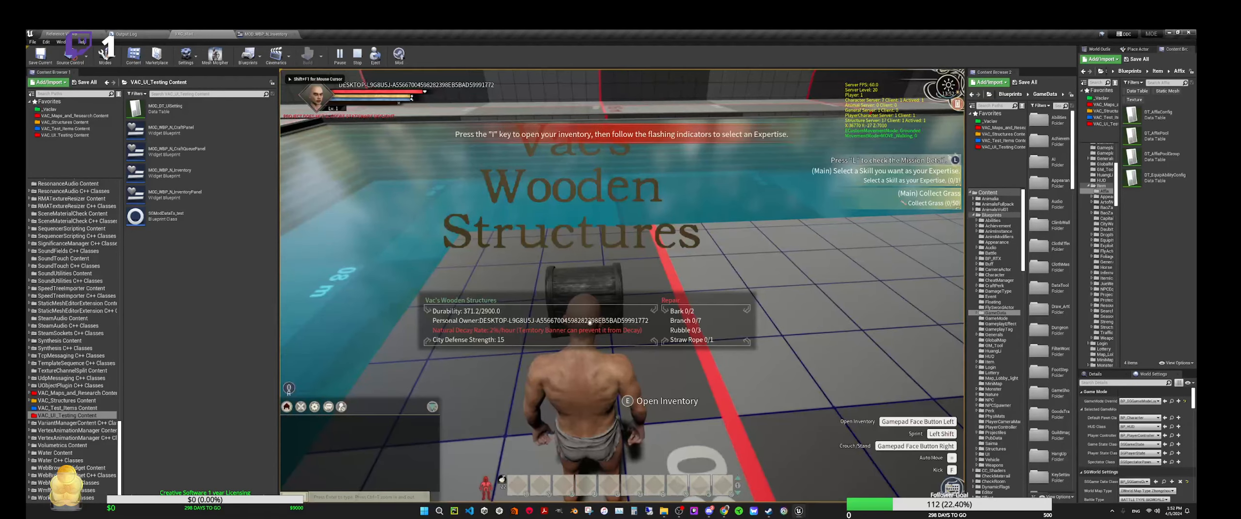
pyautogui.press('shift')
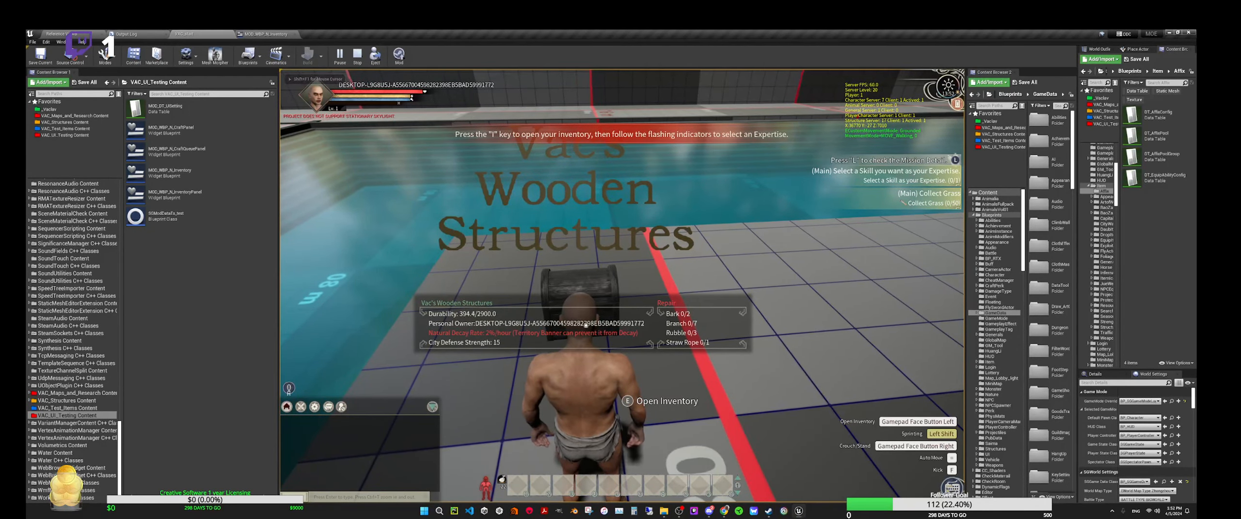
pyautogui.press('Escape')
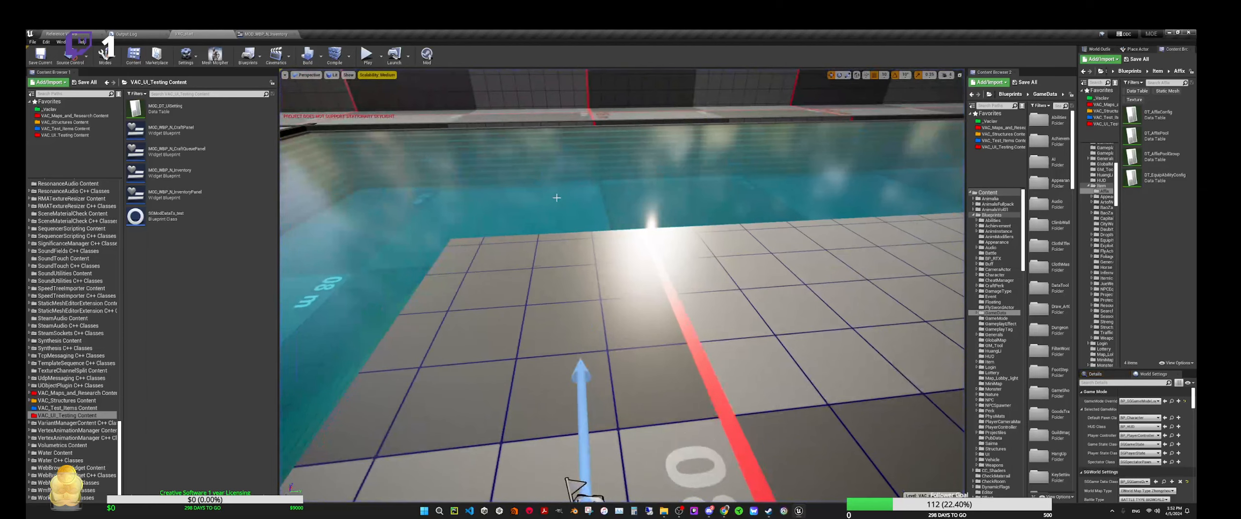
# Restore the editor to a smaller window and show the MOD_WBP_N_InventoryPanel asset in File Explorer beside the MOE MOD BU backup window.
pyautogui.doubleClick(657, 38)
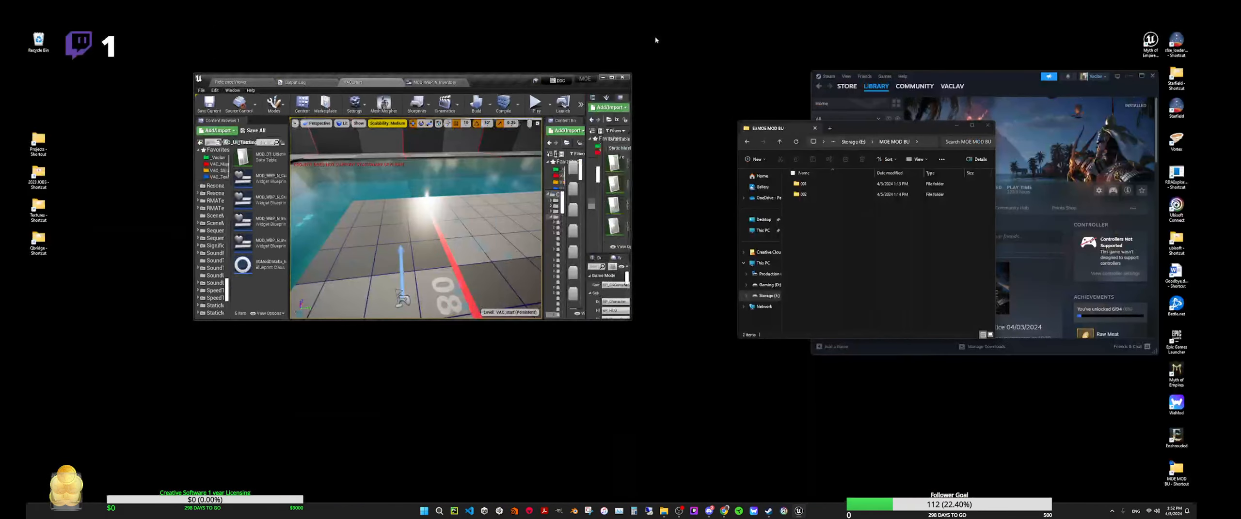
pyautogui.moveTo(883, 128); pyautogui.dragTo(918, 134)
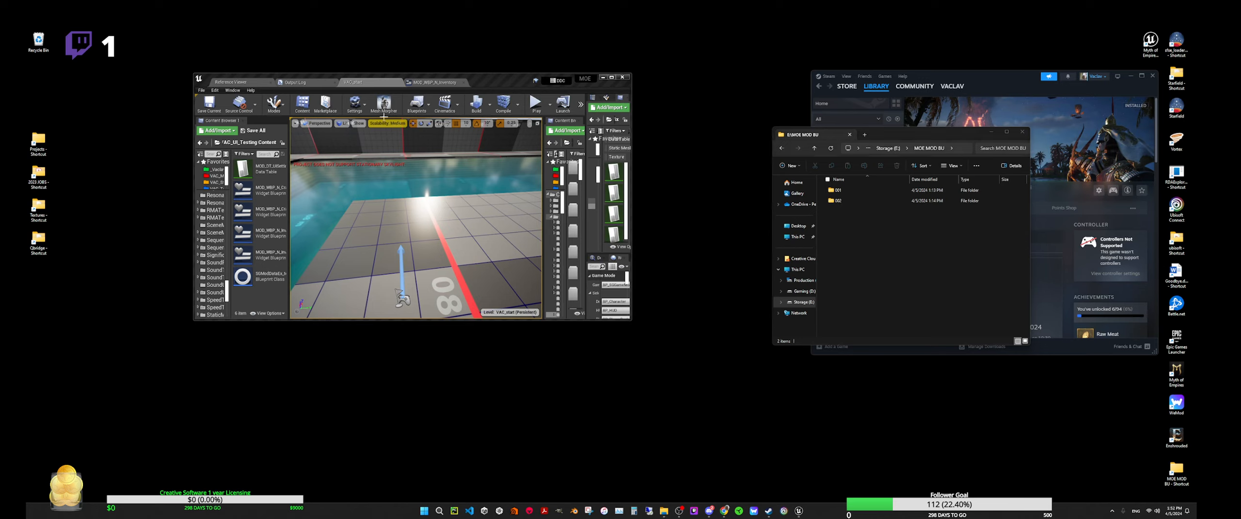
pyautogui.click(253, 253)
pyautogui.rightClick(254, 253)
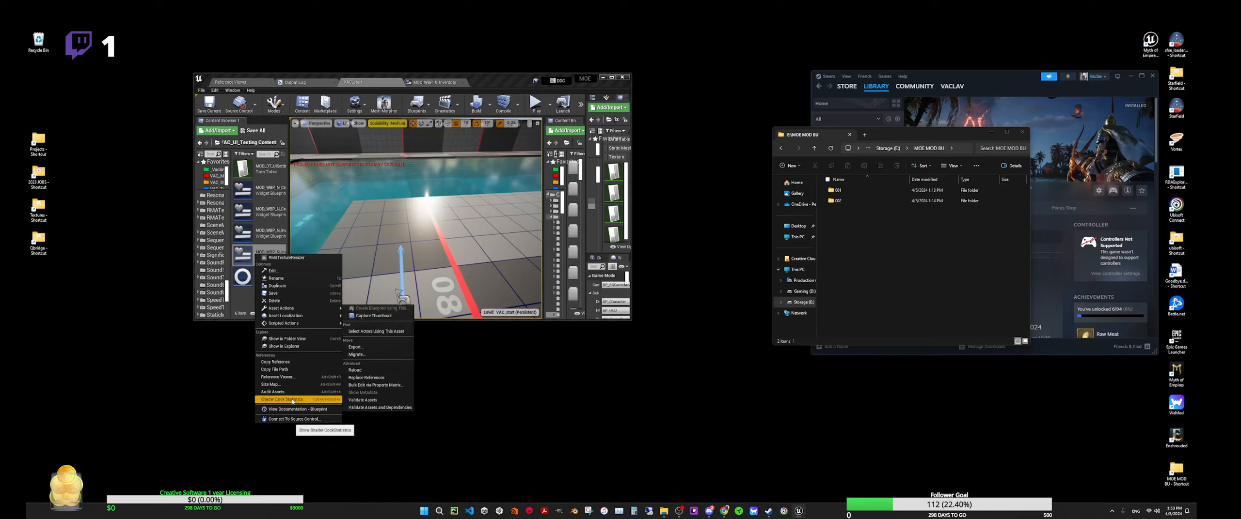
pyautogui.click(284, 346)
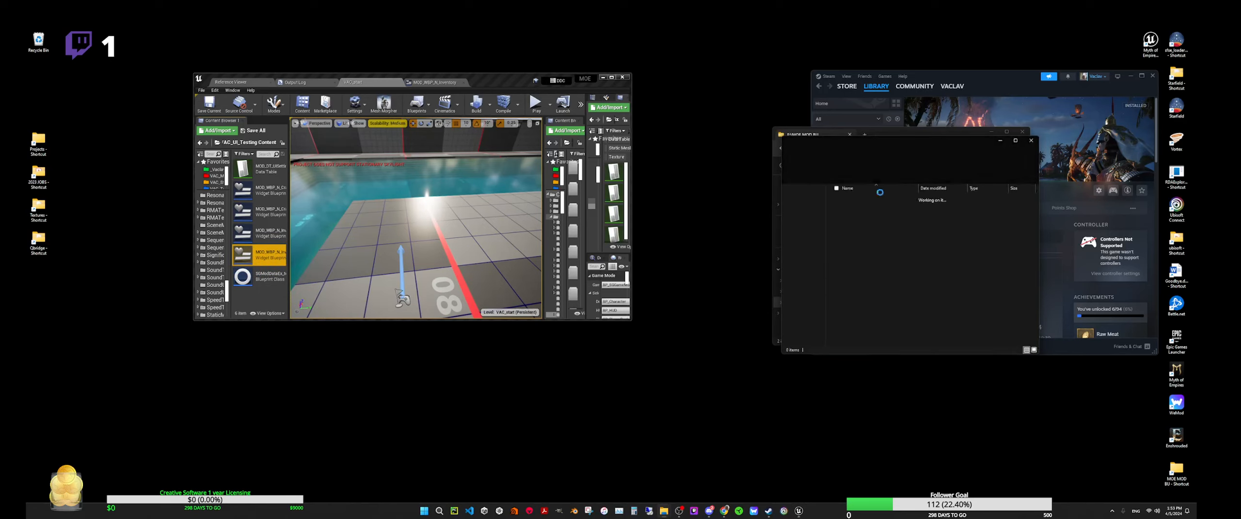
pyautogui.moveTo(904, 139); pyautogui.dragTo(535, 170)
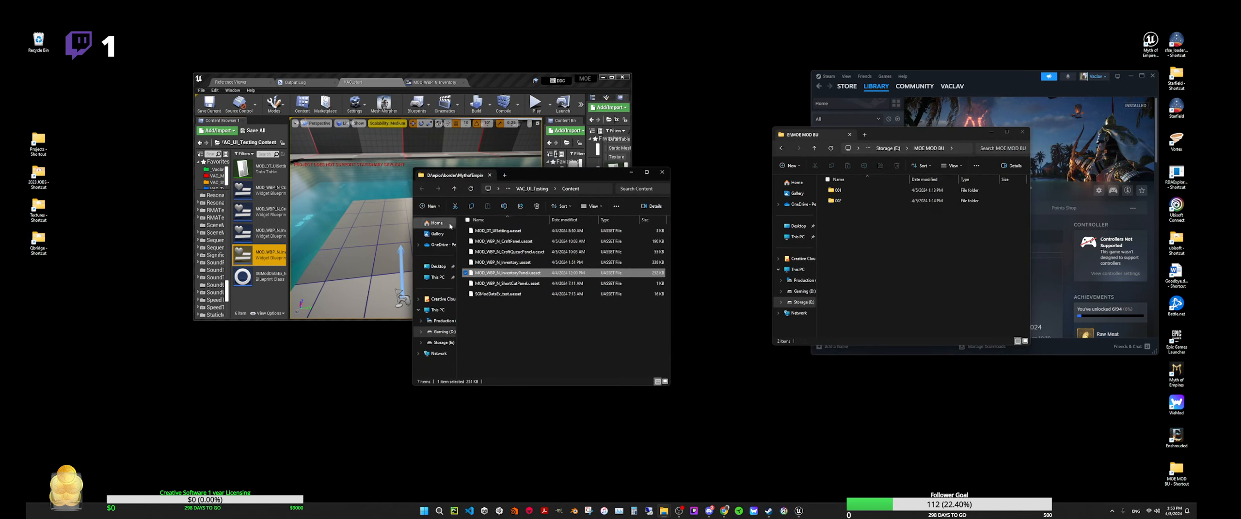
# Go up to the Mods folder and copy VAC_UI_Testing into the 002 folder of MOE MOD BU.
pyautogui.click(454, 189)
pyautogui.click(454, 189)
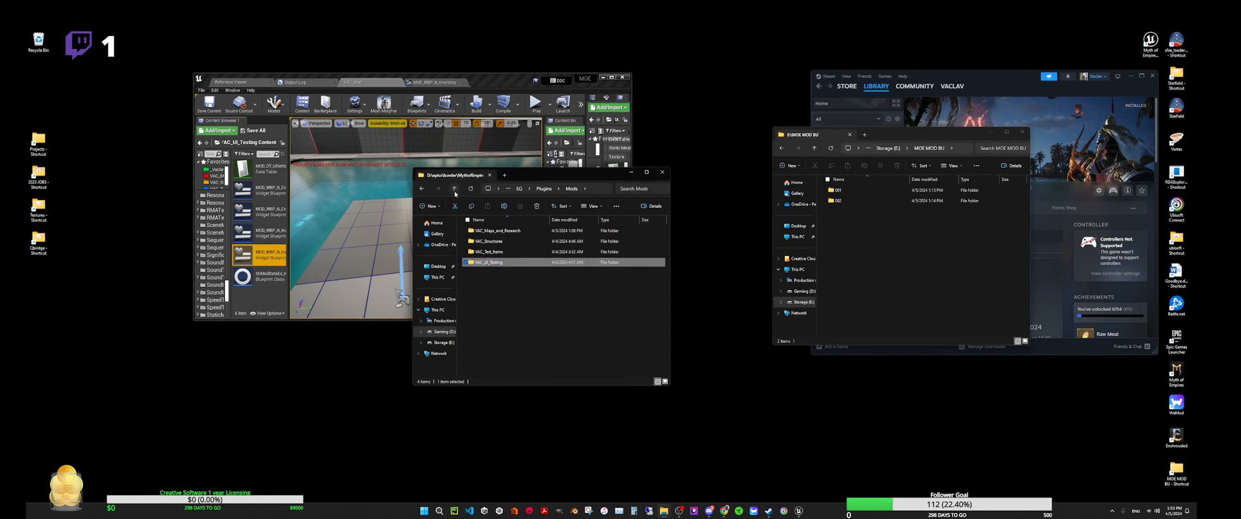
pyautogui.click(495, 267)
pyautogui.doubleClick(837, 190)
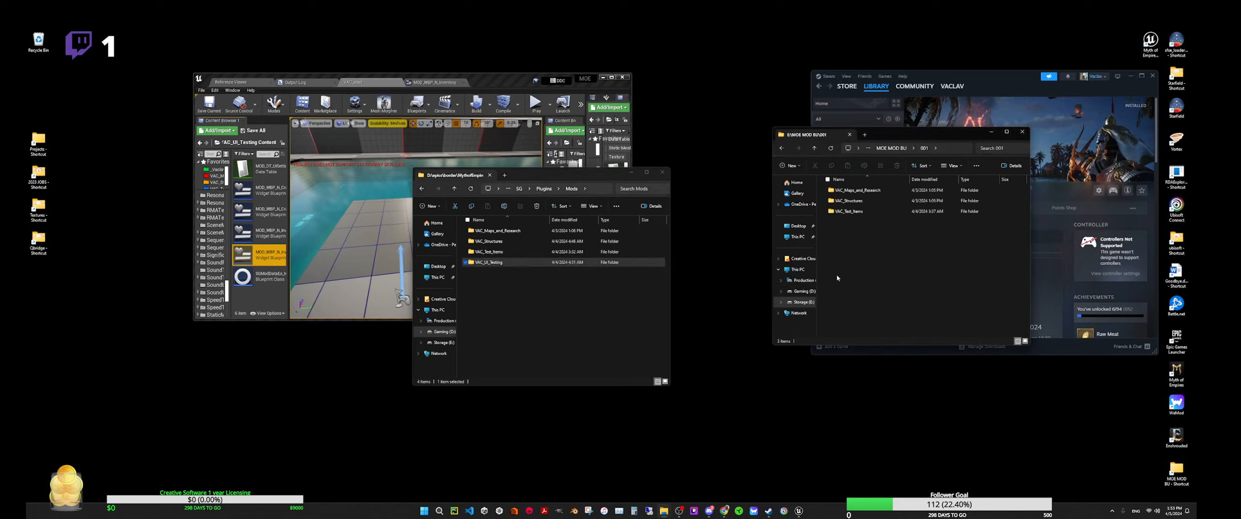
pyautogui.click(813, 149)
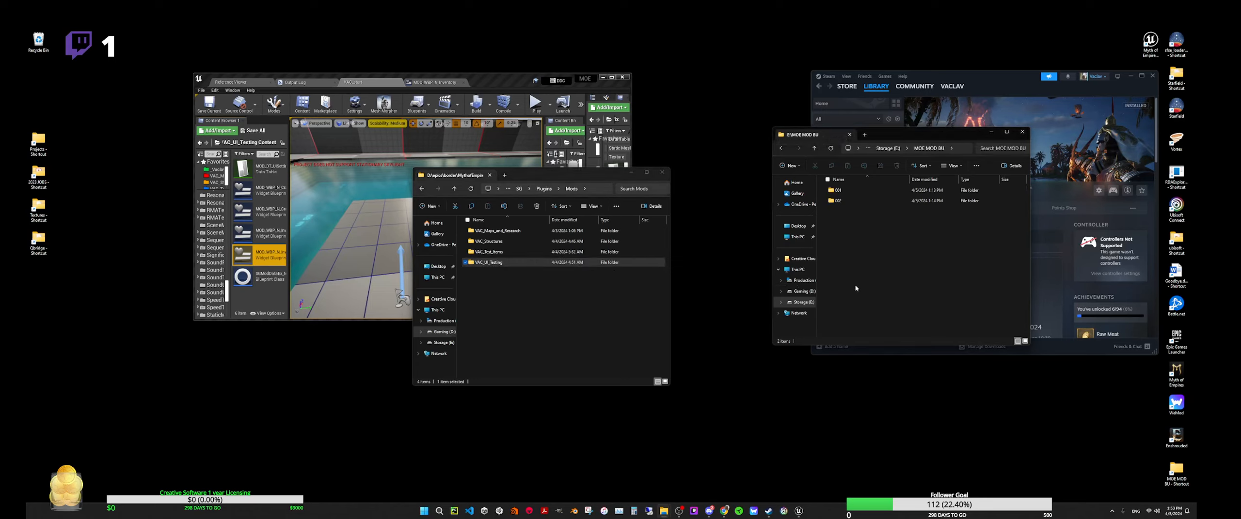
pyautogui.moveTo(481, 269); pyautogui.dragTo(846, 205)
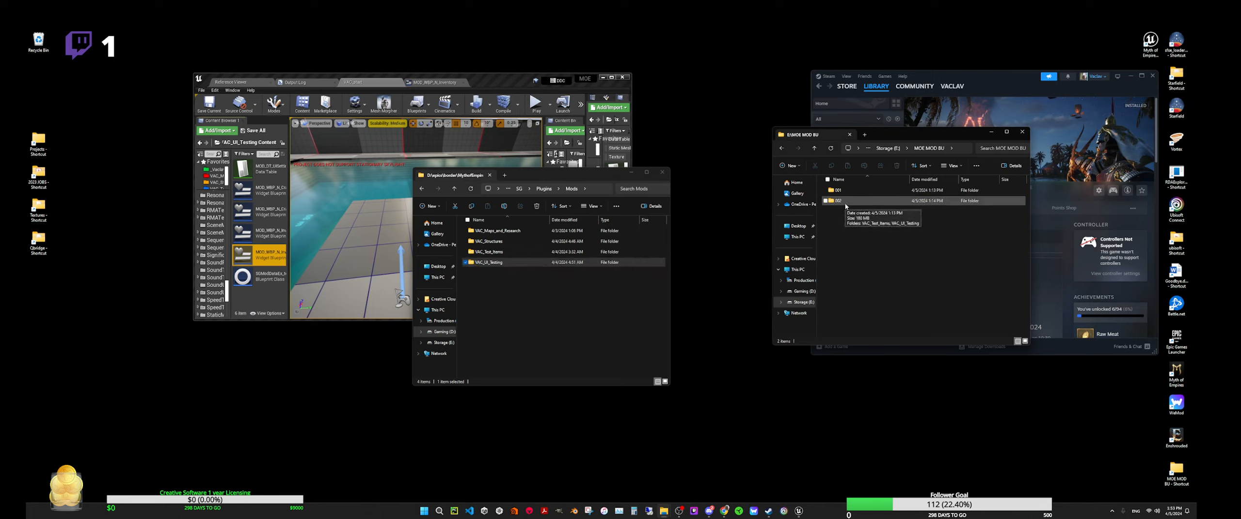
# Compare the VAC_UI_Testing contents in backup folder 002 with the source, close the source window and return to 002.
pyautogui.click(834, 201)
pyautogui.doubleClick(835, 201)
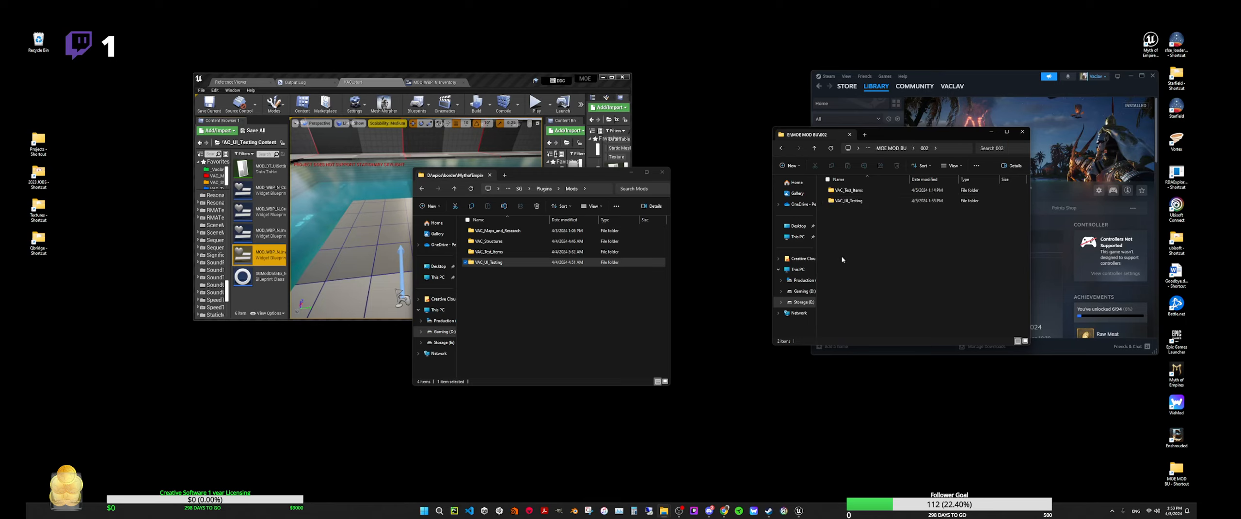
pyautogui.doubleClick(847, 201)
pyautogui.doubleClick(528, 262)
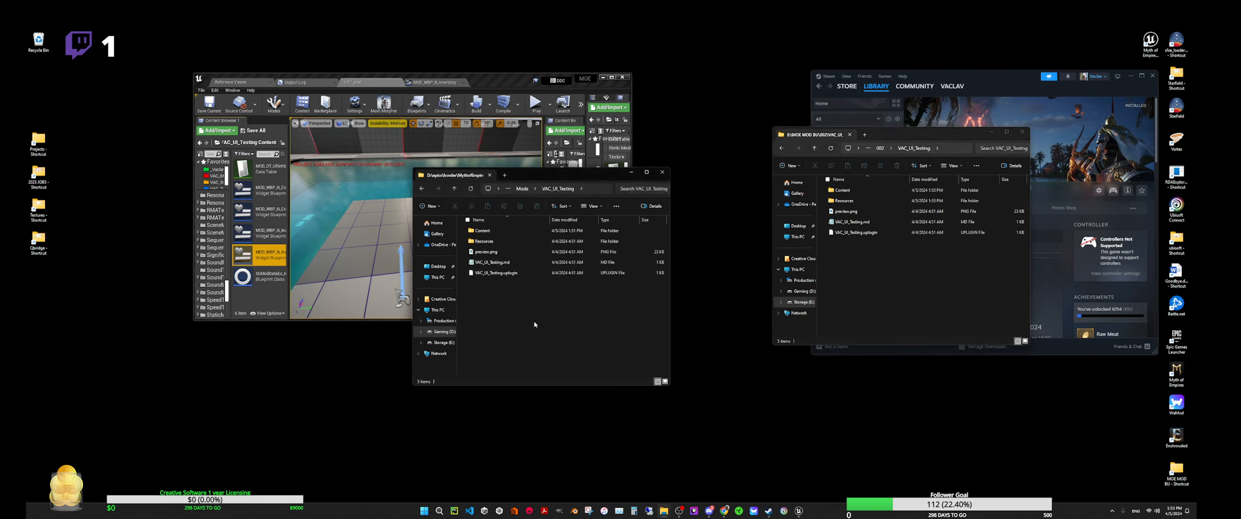
pyautogui.click(662, 172)
pyautogui.click(814, 148)
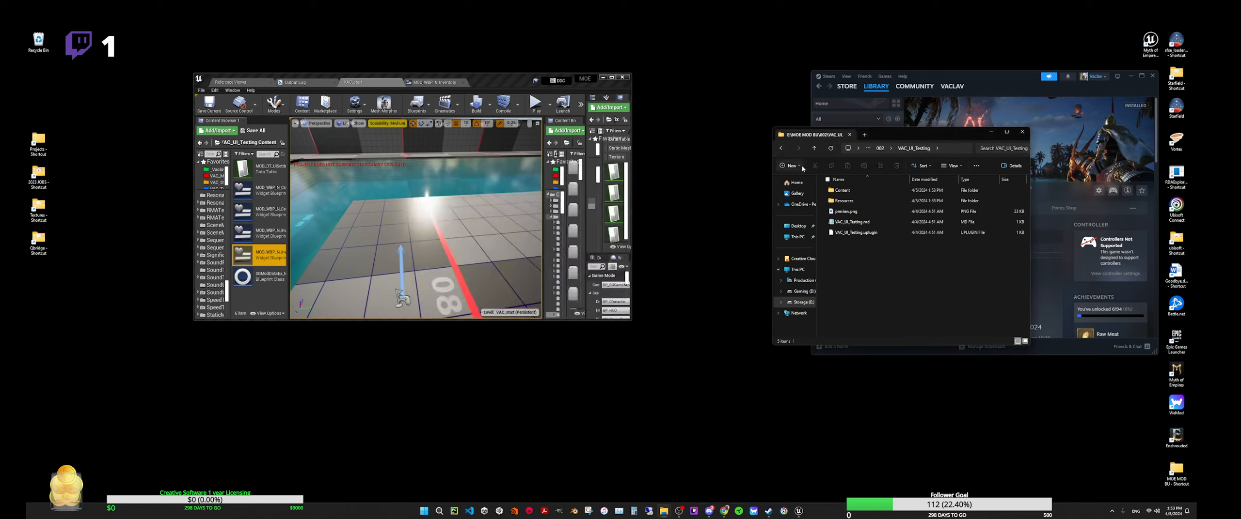
pyautogui.click(718, 249)
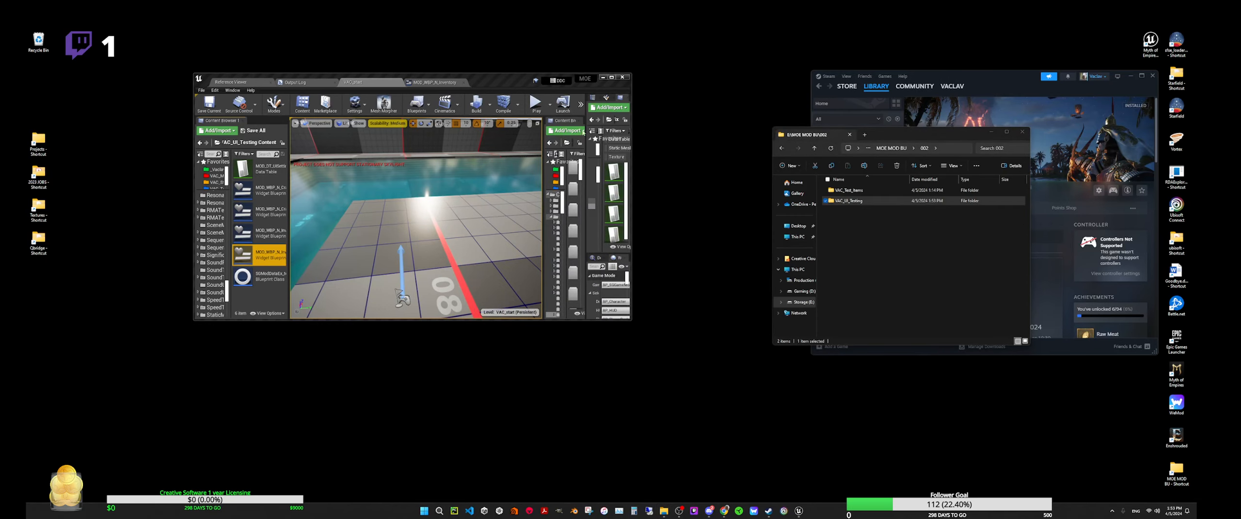
# Return the backup window to MOE MOD BU, then close the mod editor and relaunch it from its desktop shortcut.
pyautogui.moveTo(494, 76); pyautogui.dragTo(548, 103)
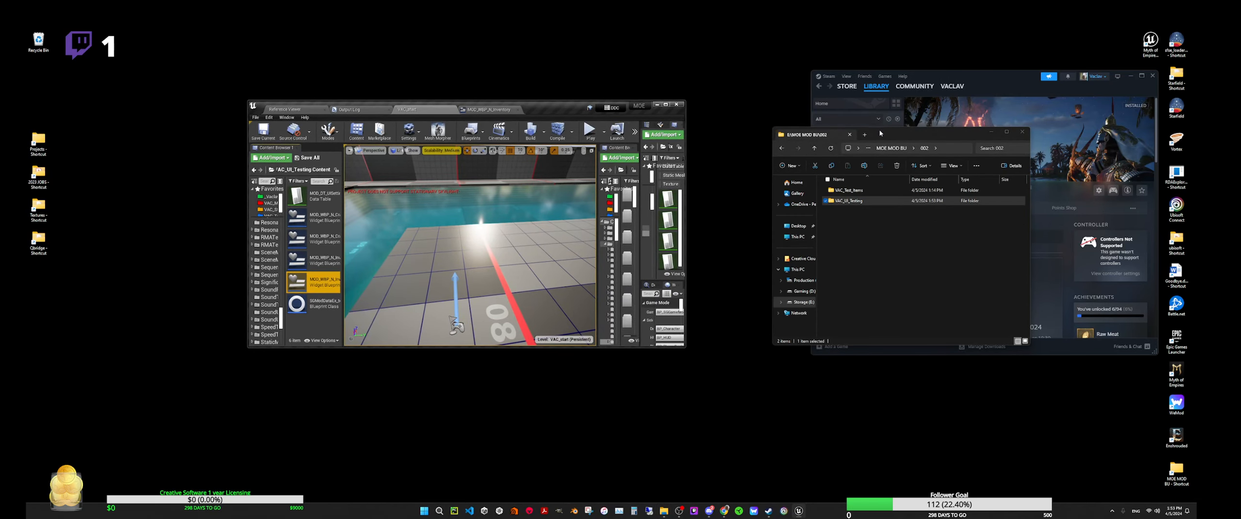
pyautogui.moveTo(881, 133); pyautogui.dragTo(961, 238)
pyautogui.click(958, 330)
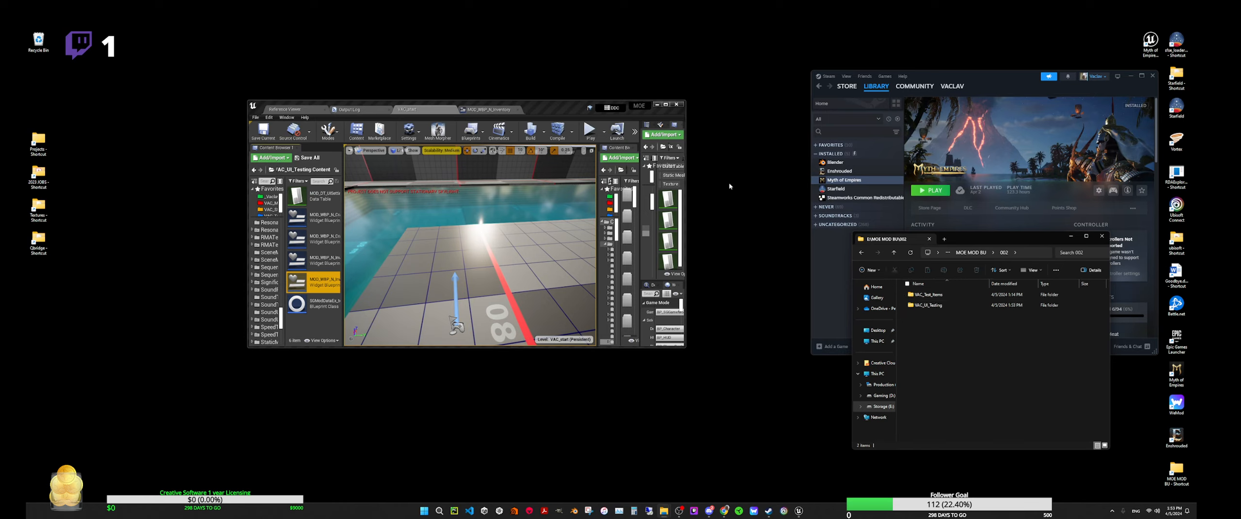
pyautogui.click(894, 253)
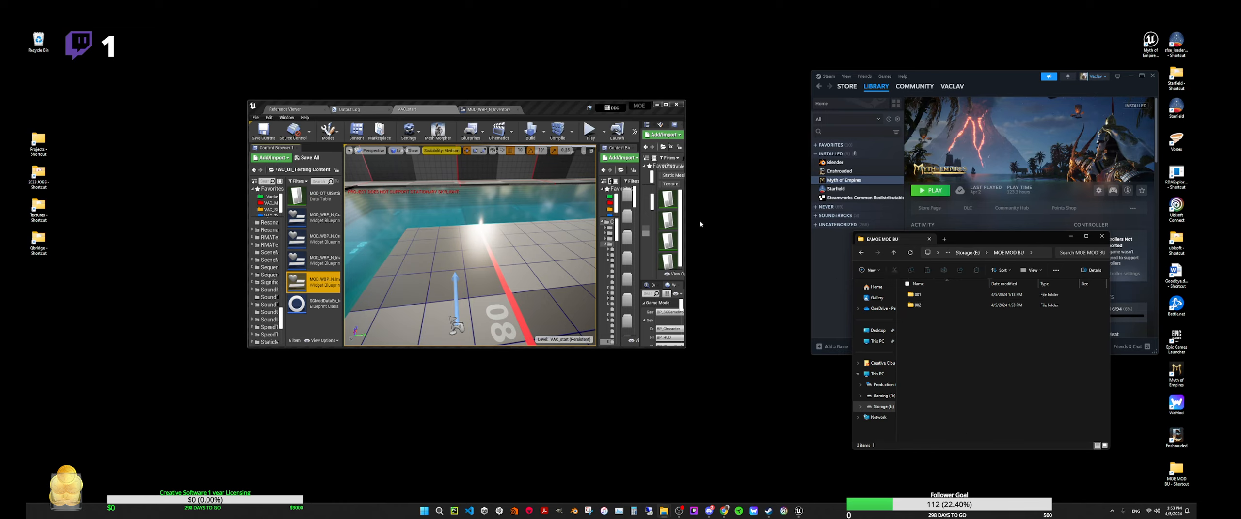
pyautogui.click(677, 105)
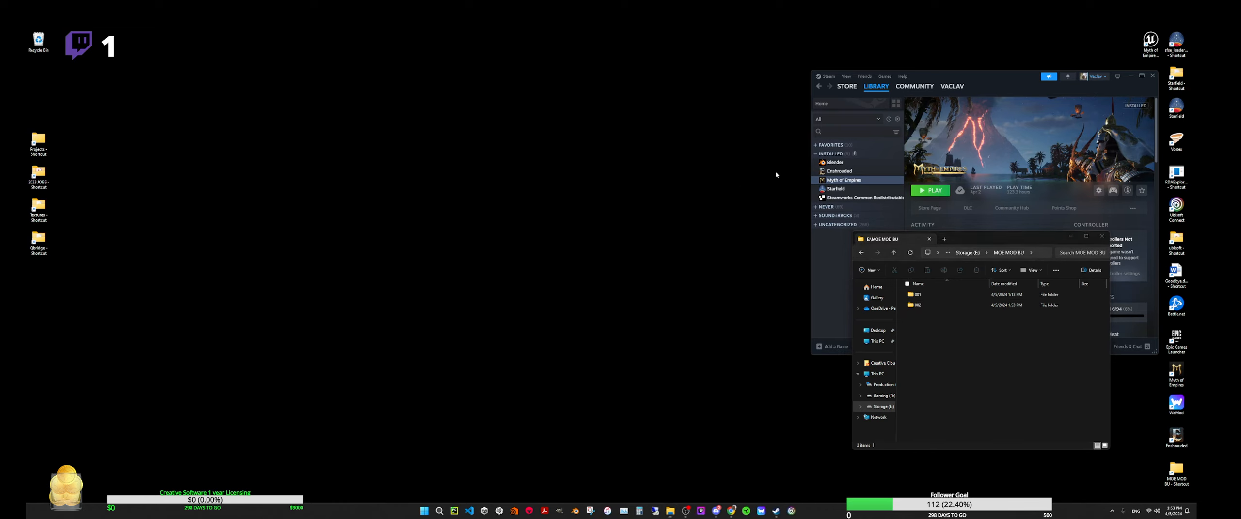
pyautogui.click(1150, 43)
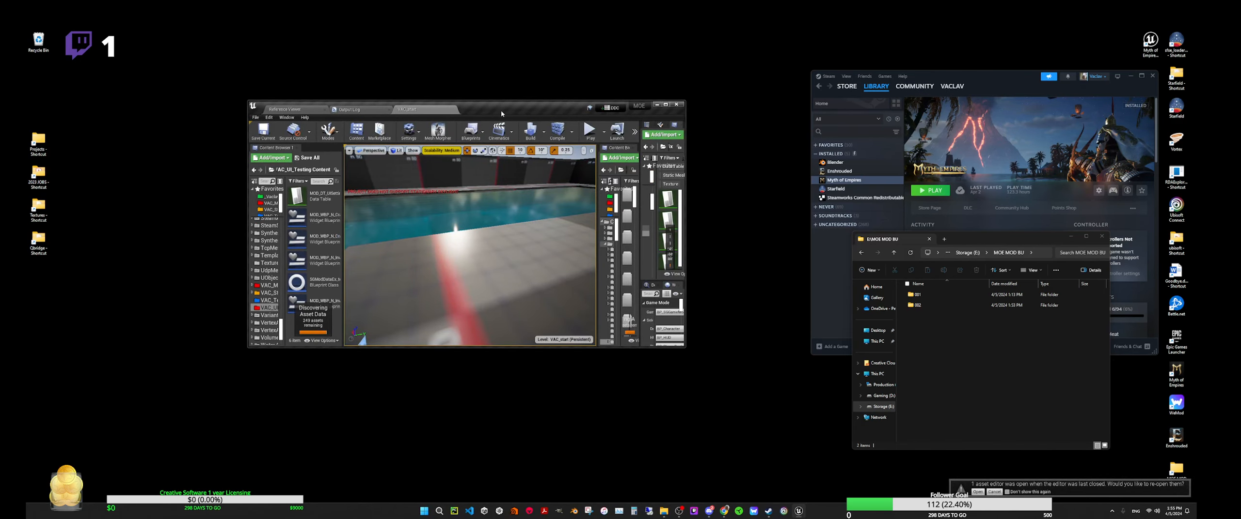
# Maximize the editor and select RemoteInventoryNoCraftPanel in the reopened MOD_WBP_N_Inventory widget to inspect its details.
pyautogui.doubleClick(500, 111)
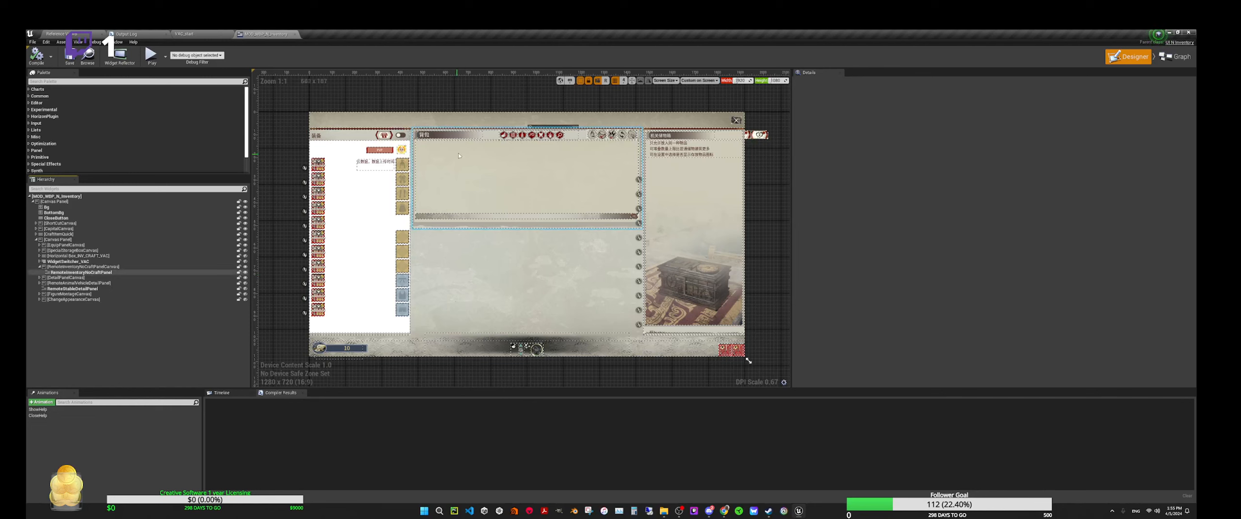
pyautogui.click(434, 137)
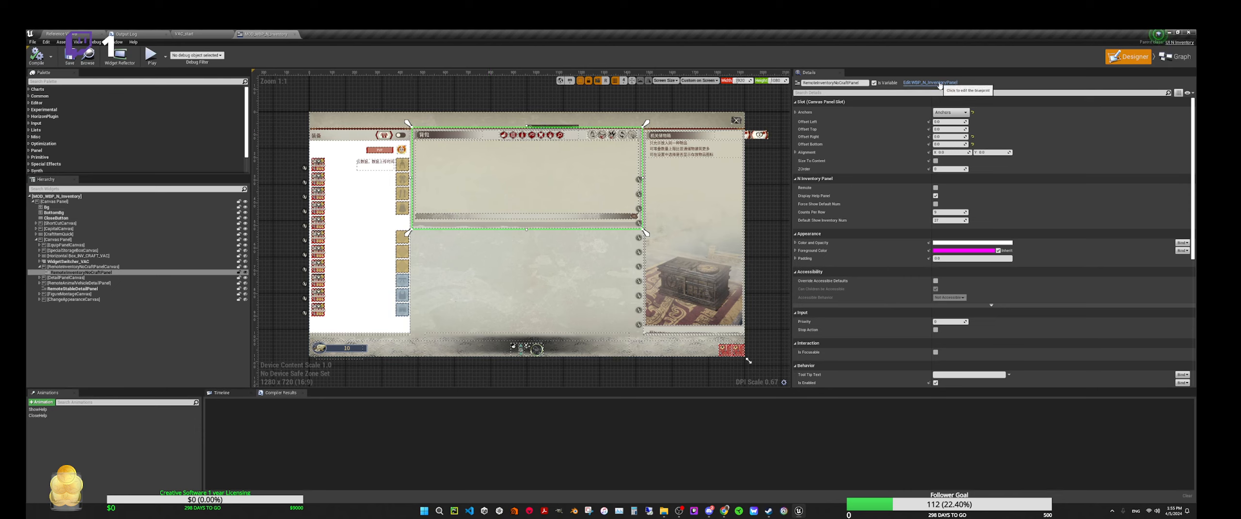
pyautogui.click(80, 273)
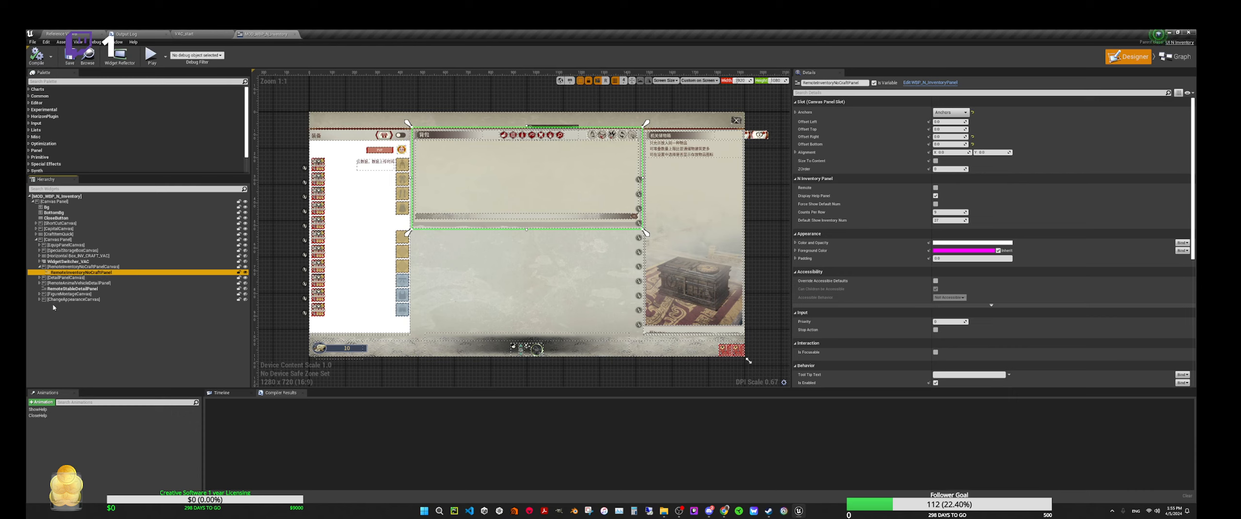
# Expand WidgetSwitcher_VAC and InventoryPanelCanvas_VAC in the hierarchy and select the InventoryPanel inside.
pyautogui.click(40, 262)
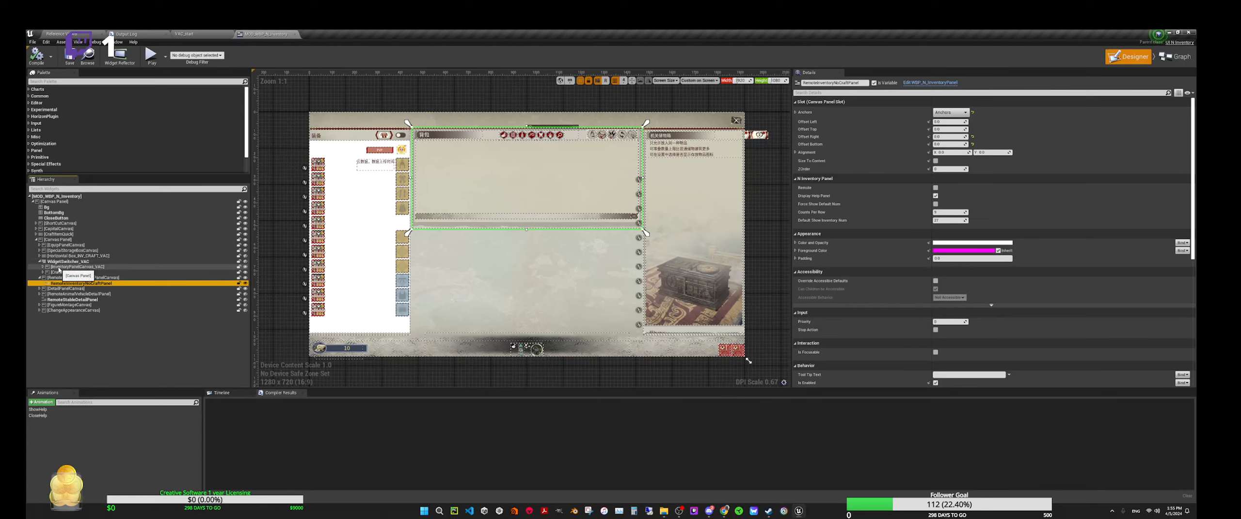
pyautogui.click(59, 267)
pyautogui.click(43, 267)
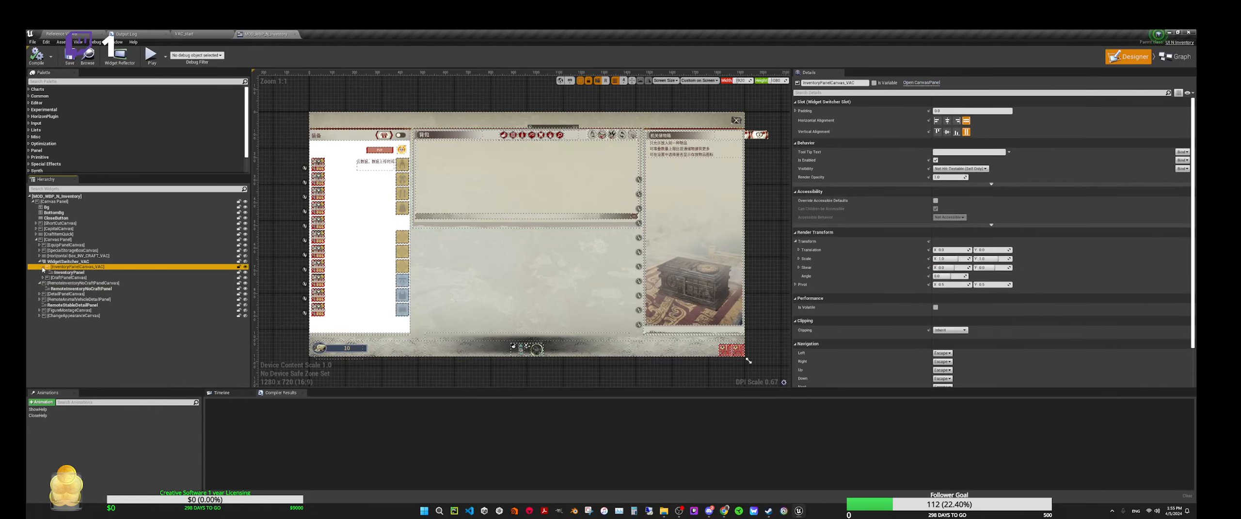
pyautogui.click(58, 273)
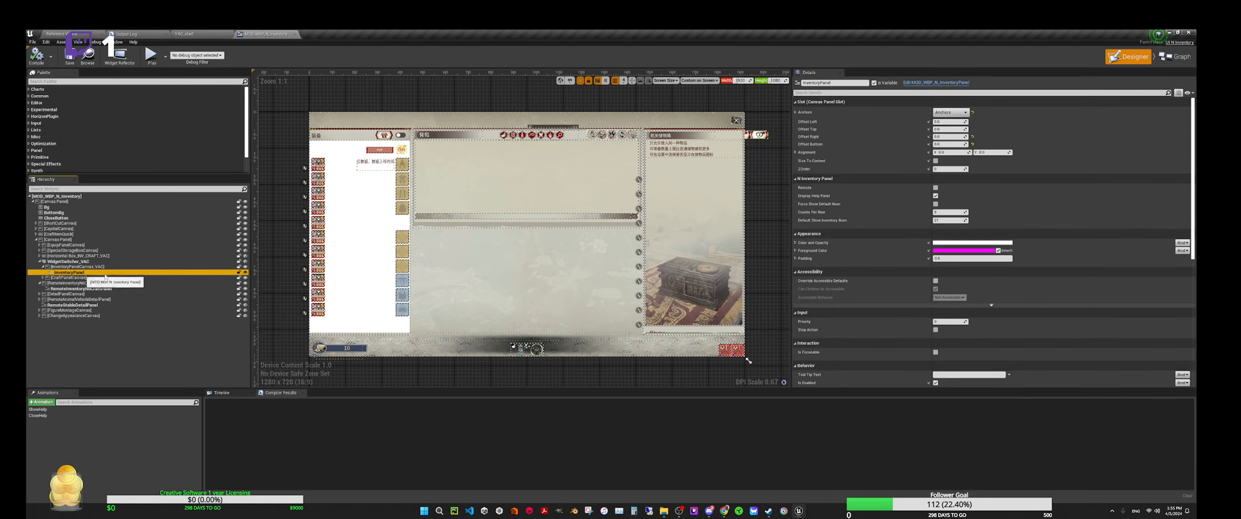
# Show WidgetSwitcher_VAC in the designer preview to check its layout, and hide it again.
pyautogui.click(227, 262)
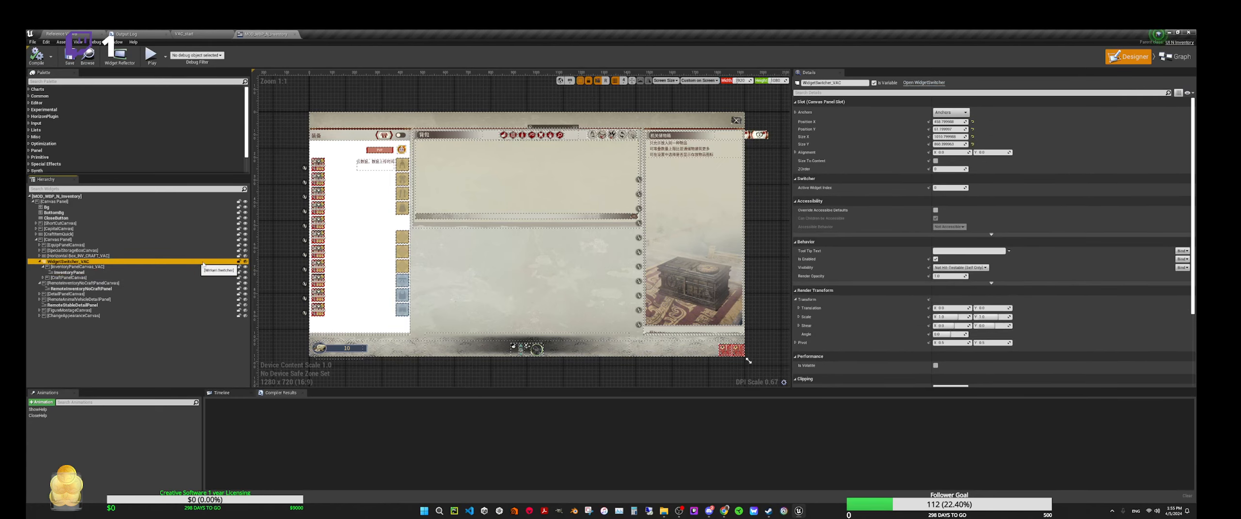
pyautogui.click(244, 262)
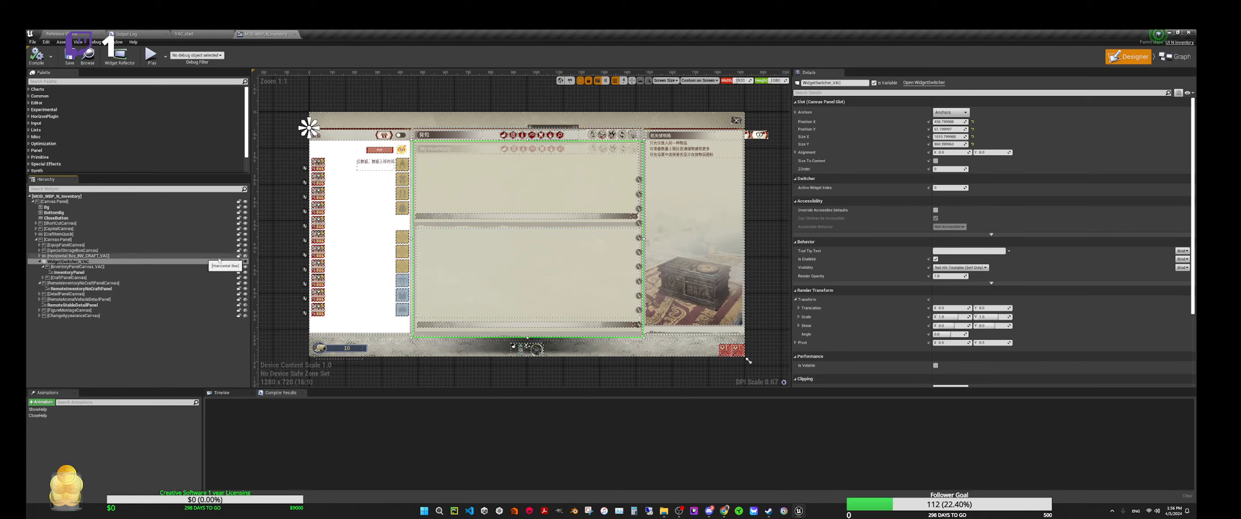
pyautogui.click(245, 262)
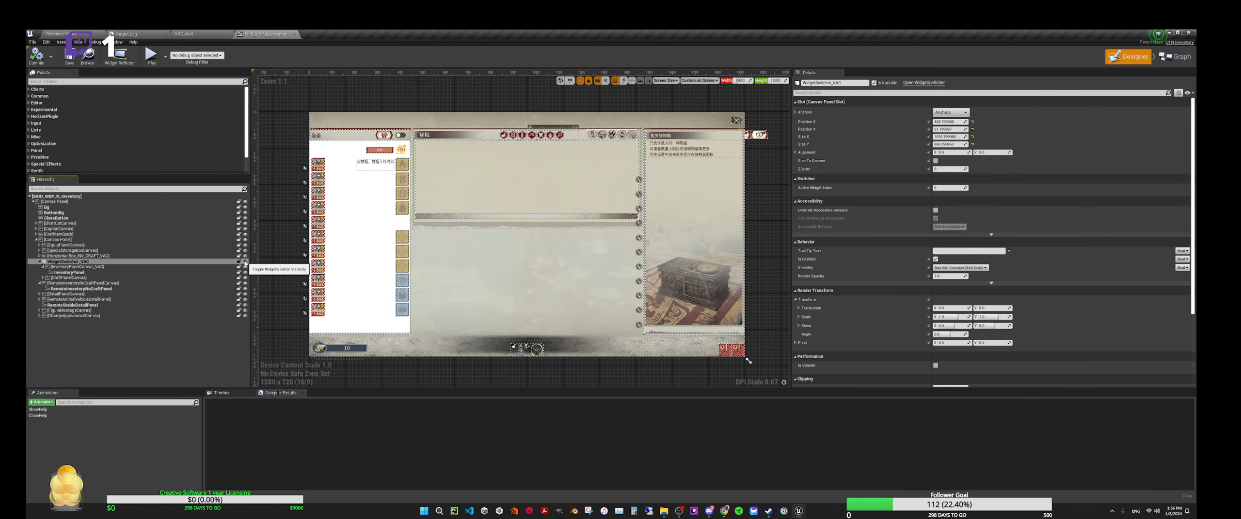
# Select RemoteInventoryNoCraftPanel in the widget preview and find it in the hierarchy.
pyautogui.click(449, 171)
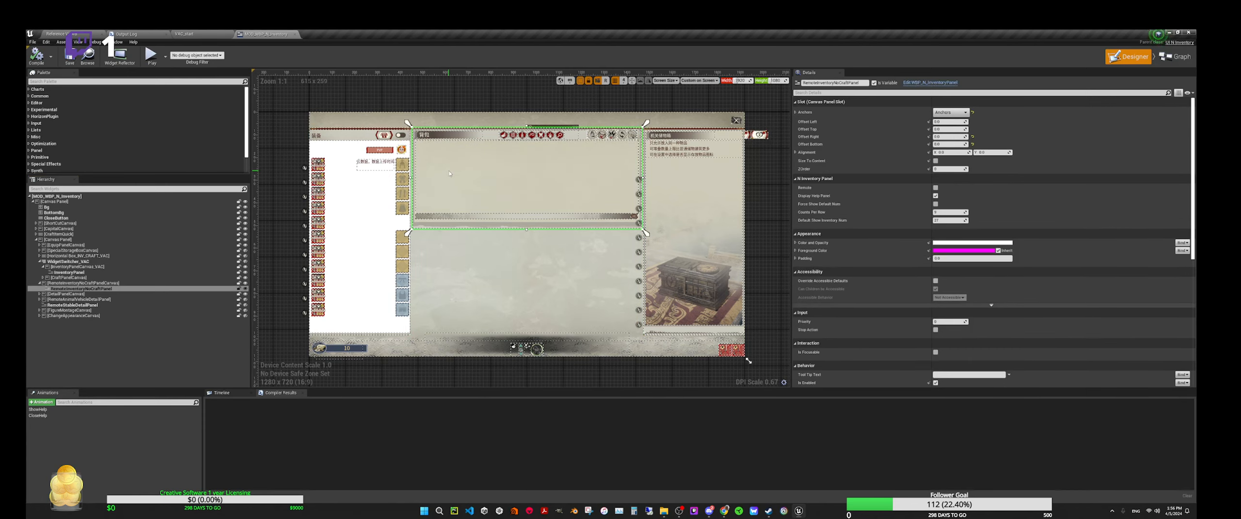
pyautogui.click(94, 289)
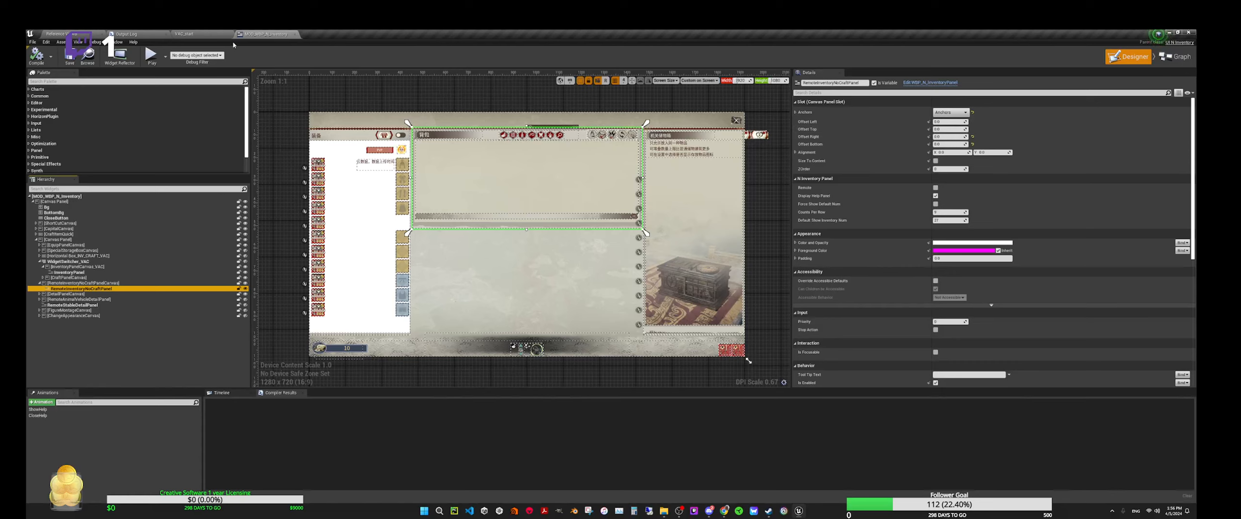
# Open the StructureBP_VAC_Wood_Test_Chest blueprint from the VAC_Test_Items Content folder.
pyautogui.click(200, 32)
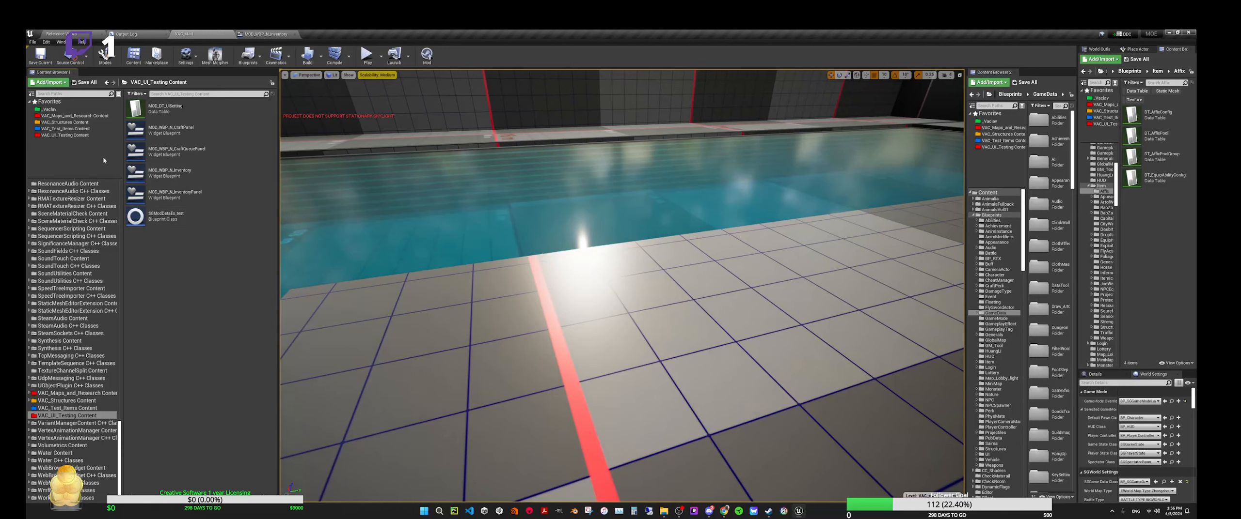
pyautogui.click(84, 136)
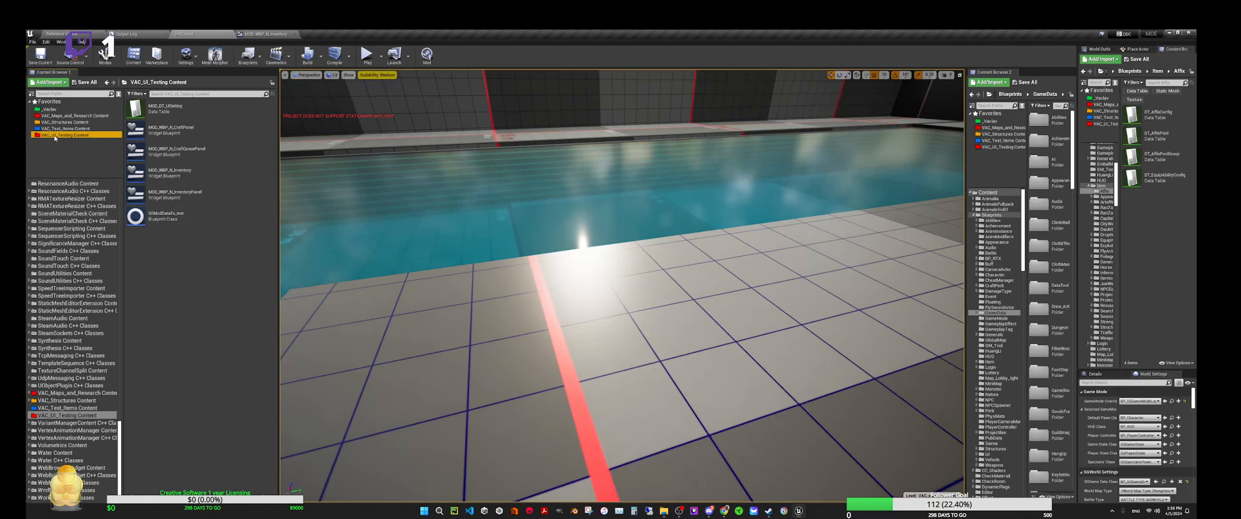
pyautogui.click(66, 129)
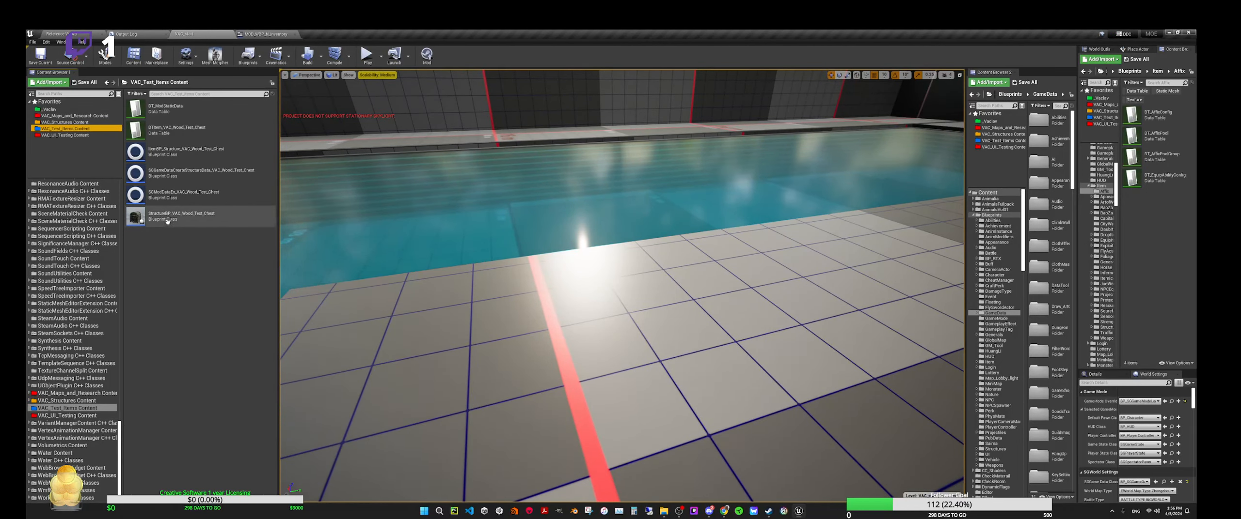
pyautogui.click(161, 217)
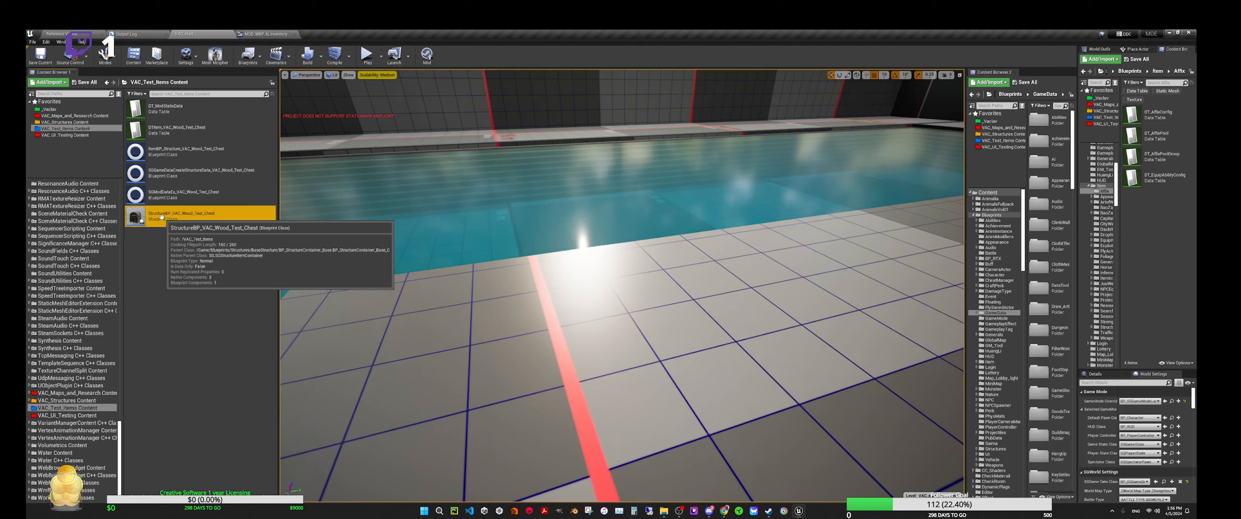
pyautogui.doubleClick(162, 217)
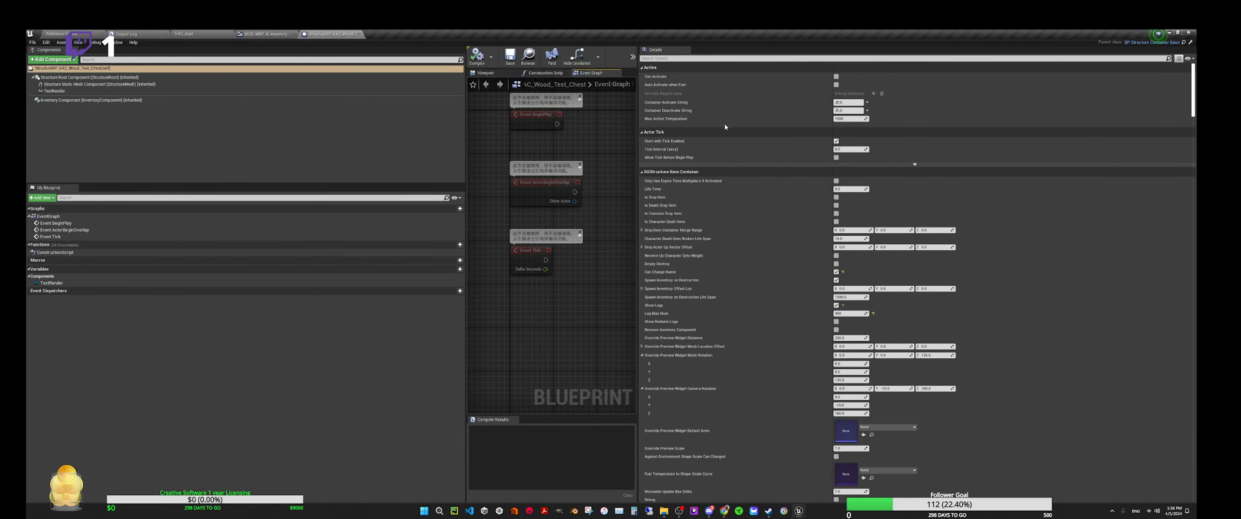
# Review the wood test chest's class defaults, from the item container settings to the death effect settings.
pyautogui.scroll(-2, 723, 290)
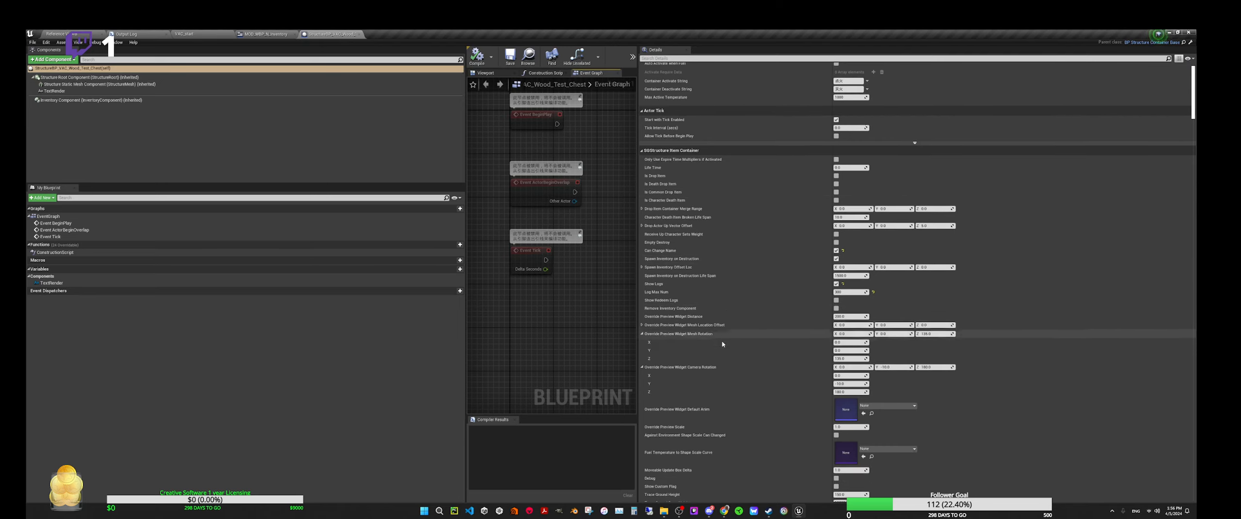
pyautogui.scroll(-10, 724, 335)
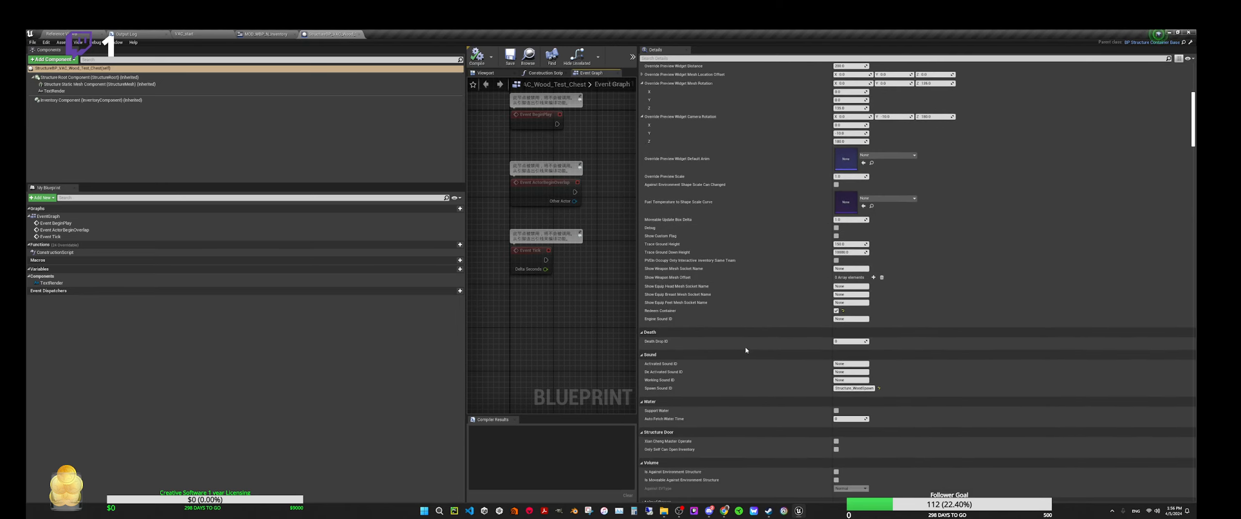
pyautogui.scroll(-5, 749, 342)
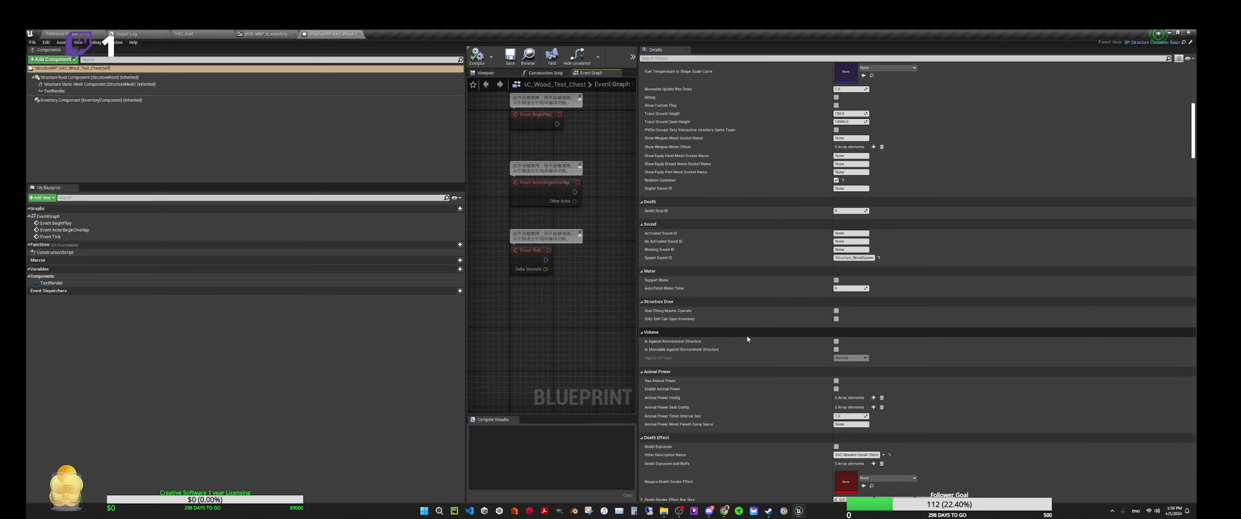
pyautogui.scroll(-3, 748, 348)
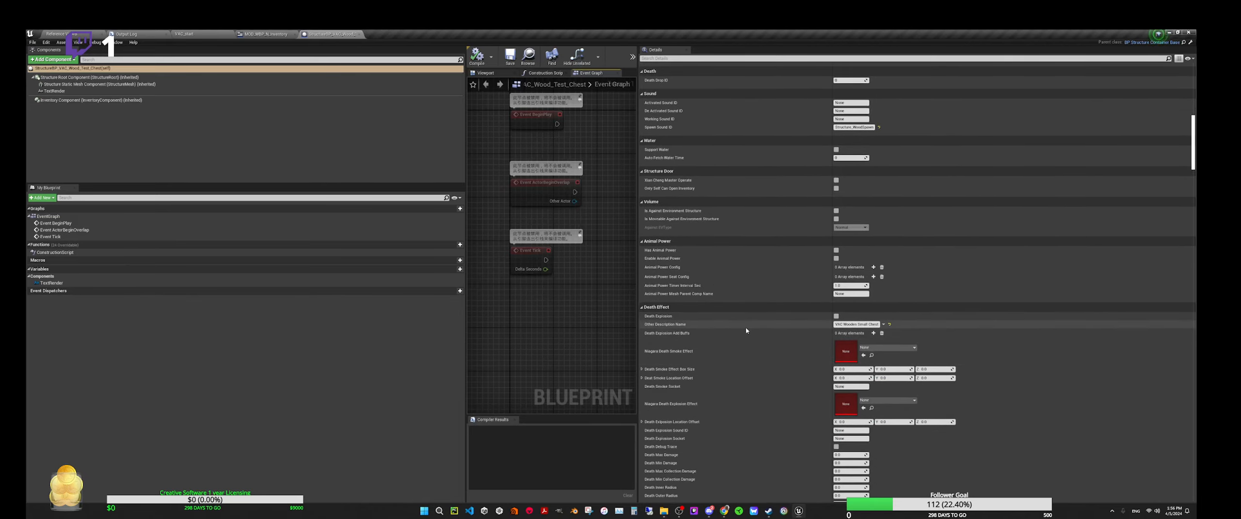
pyautogui.scroll(15, 746, 330)
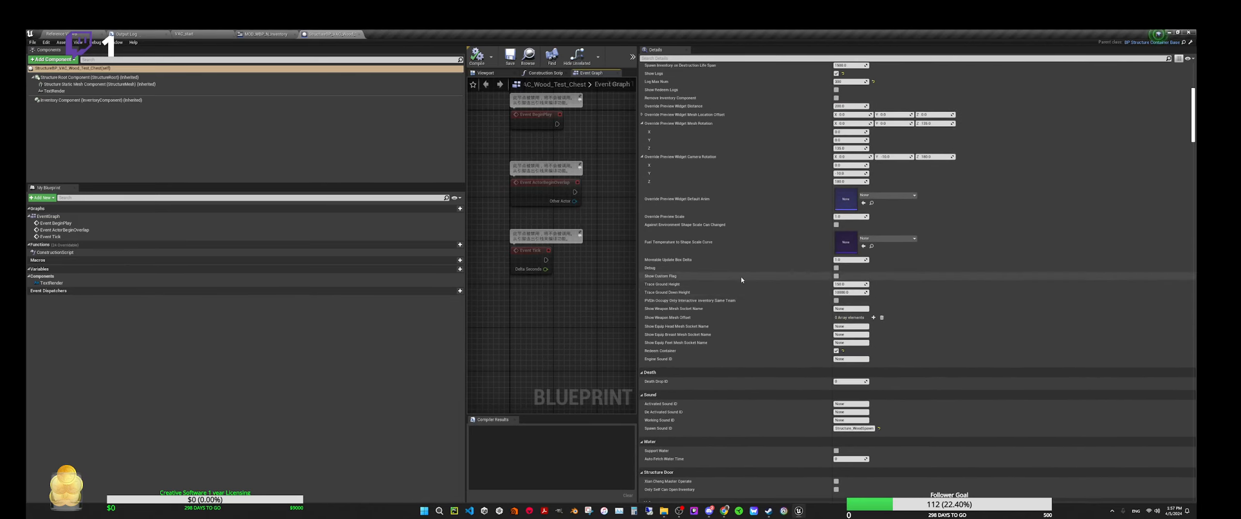
pyautogui.scroll(6, 741, 281)
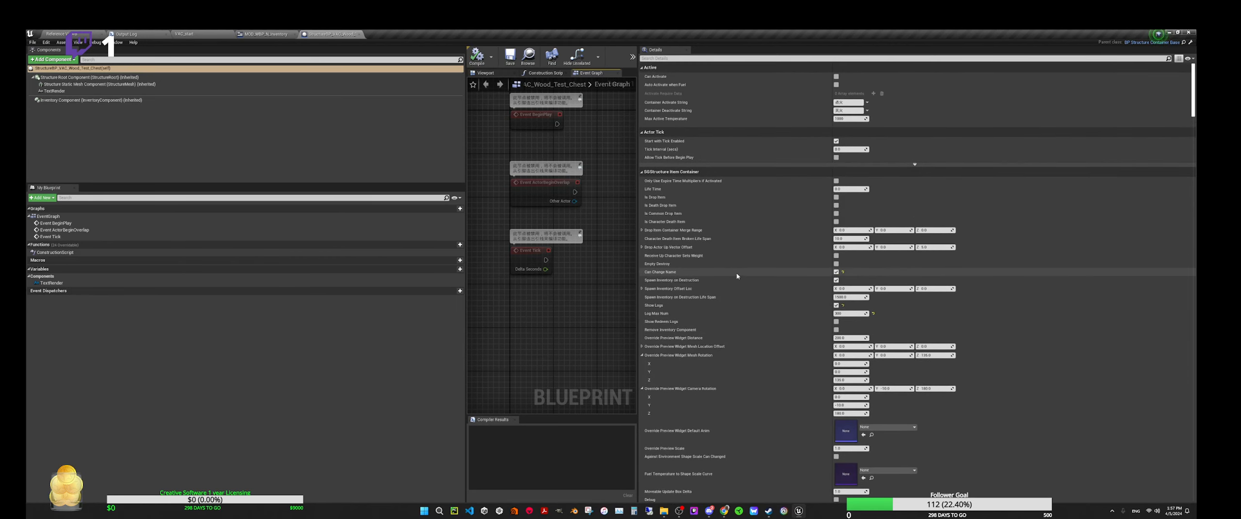
# Return to the MOD_WBP_N_Inventory widget and inspect the details of RemoteInventoryNoCraftPanelCanvas and the RemoteInventoryNoCraftPanel inside it.
pyautogui.click(258, 34)
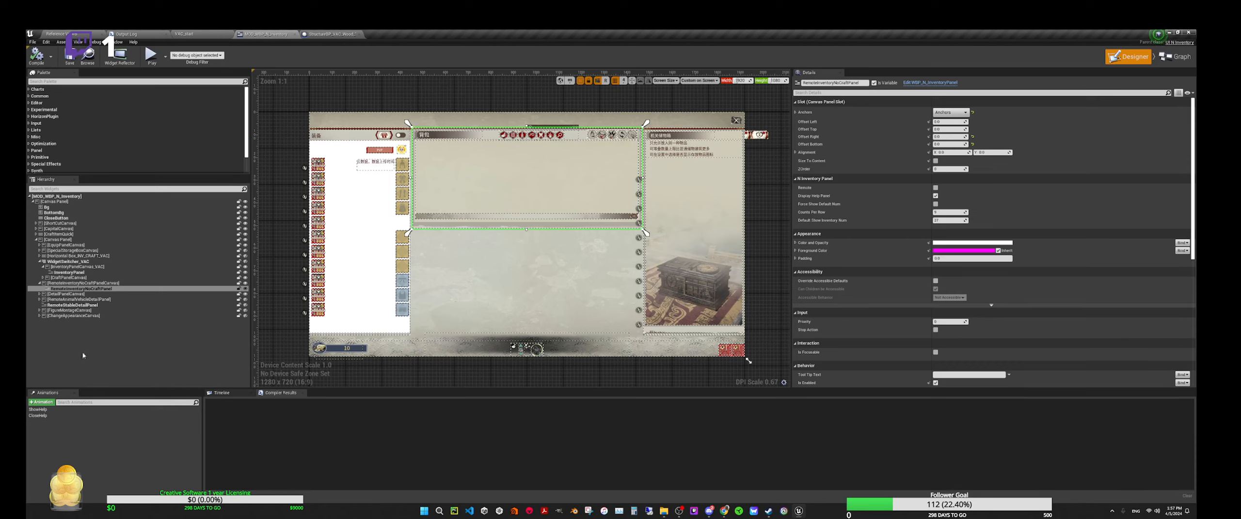
pyautogui.click(77, 284)
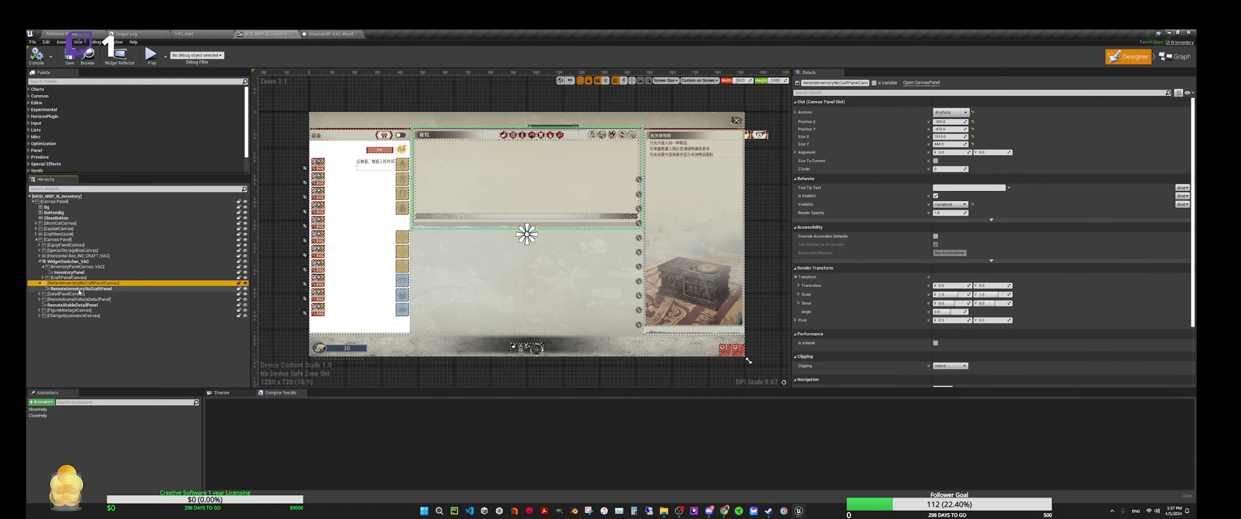
pyautogui.click(80, 290)
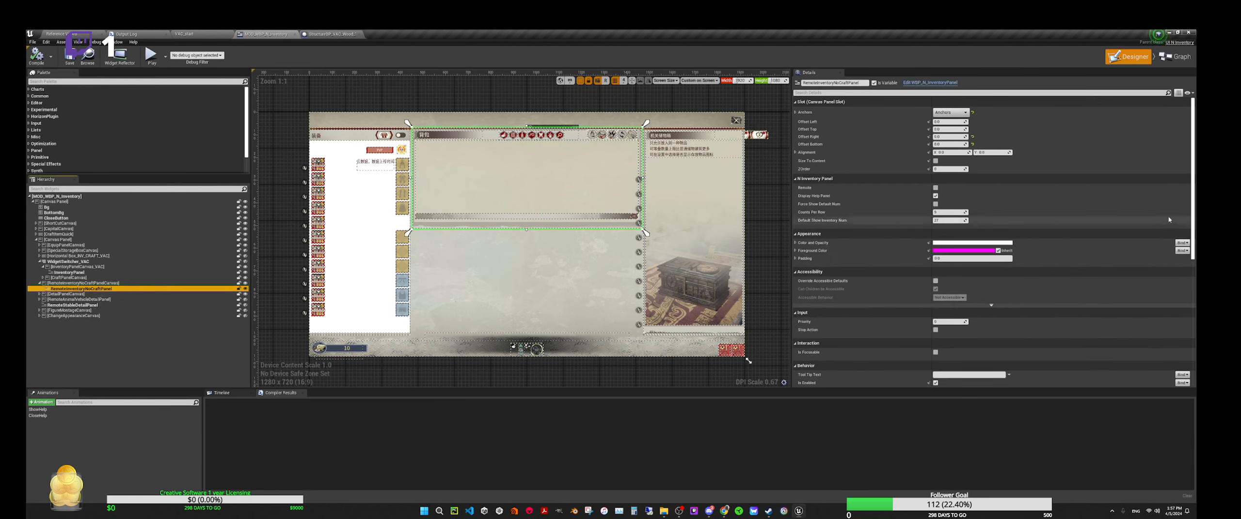
pyautogui.click(1193, 209)
pyautogui.moveTo(1193, 209); pyautogui.dragTo(1192, 341)
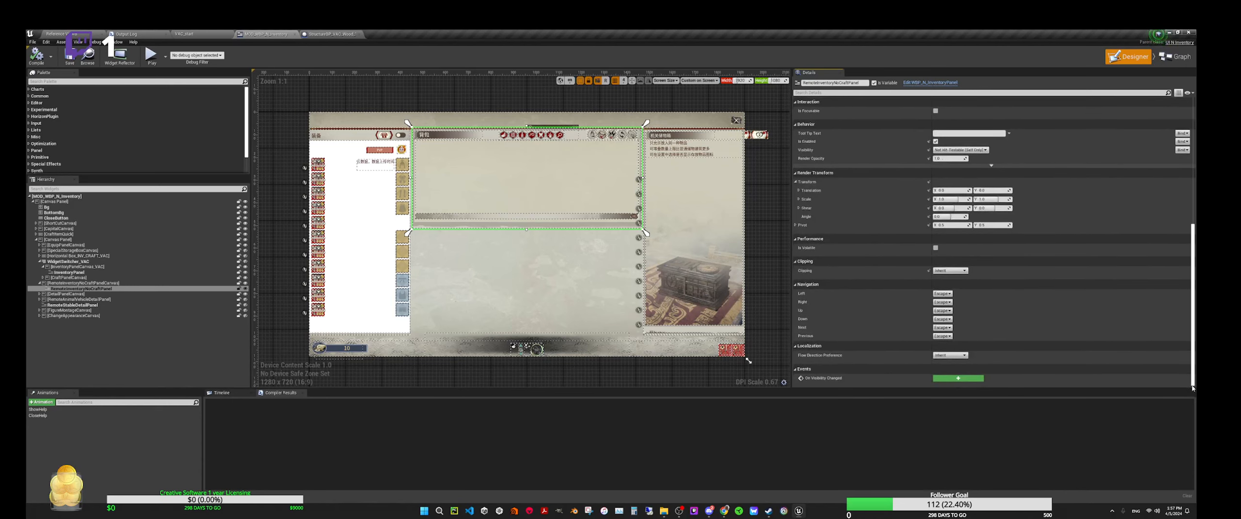
pyautogui.scroll(10, 848, 113)
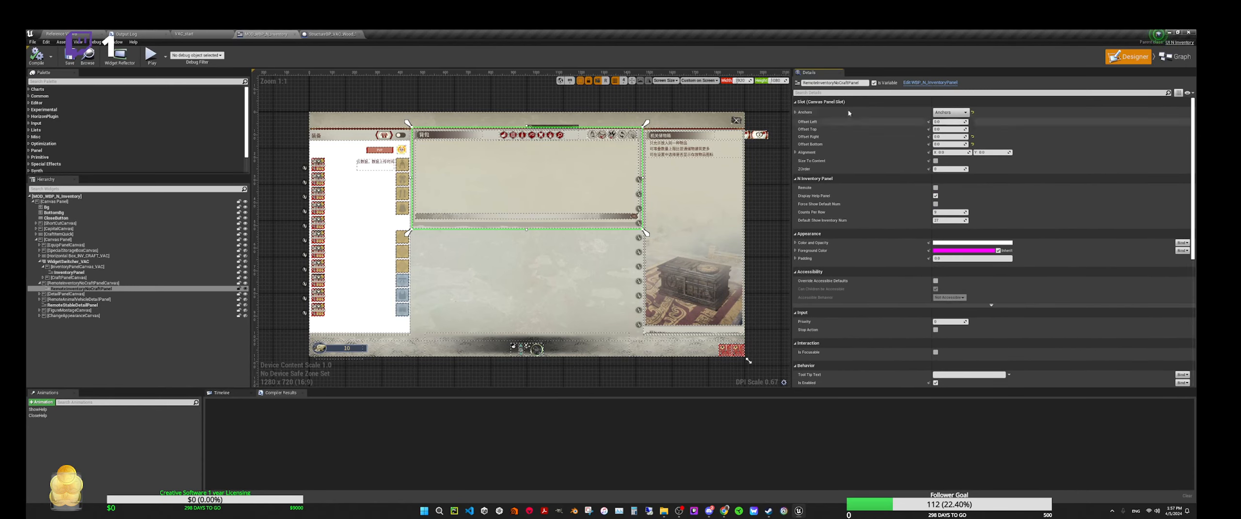
# Open the source widget of RemoteInventoryNoCraftPanel and select the title bar image in its preview.
pyautogui.click(917, 83)
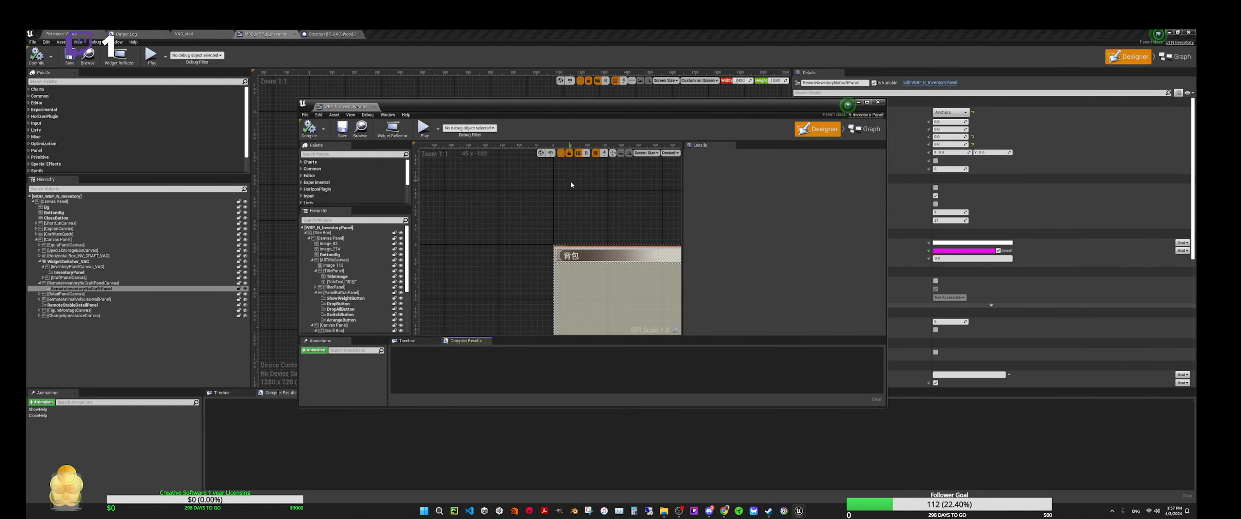
pyautogui.scroll(-5, 514, 203)
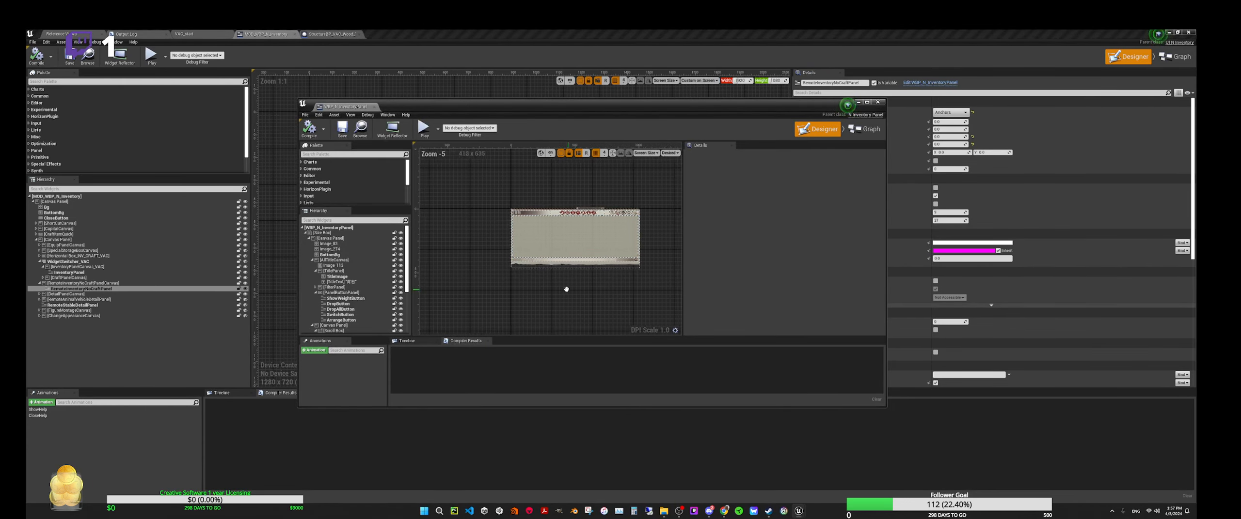
pyautogui.scroll(6, 513, 217)
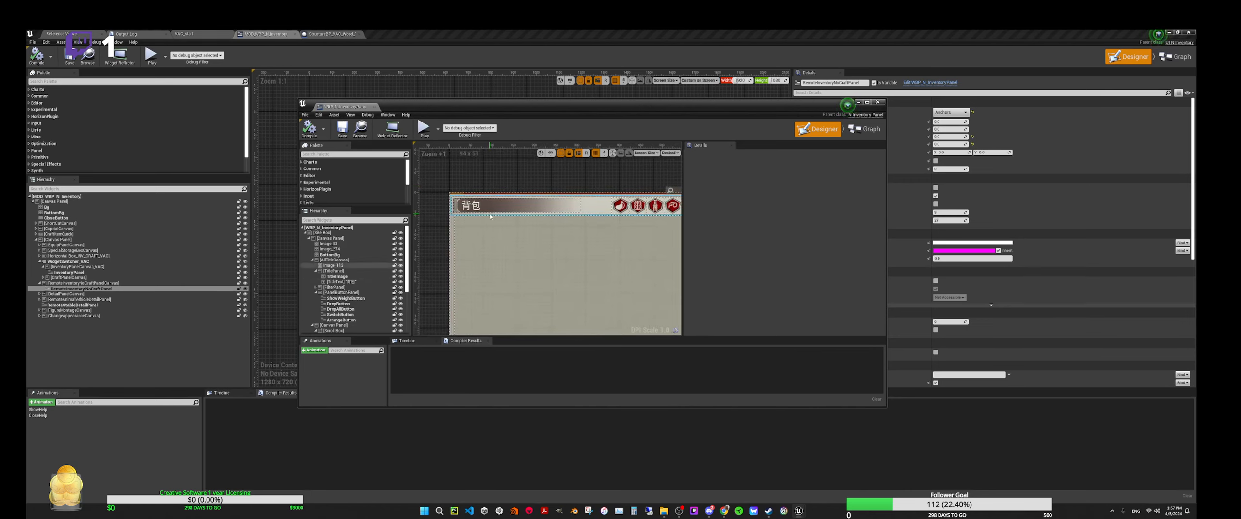
pyautogui.click(486, 209)
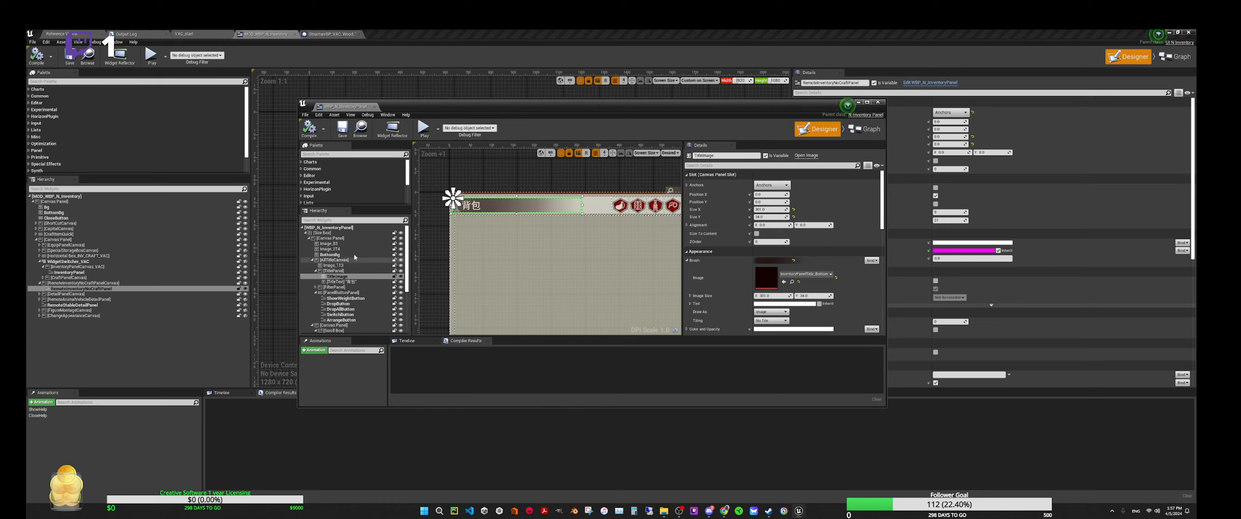
# Select the inventory panel's title text and look up the English translation of 背包 in Google.
pyautogui.click(334, 282)
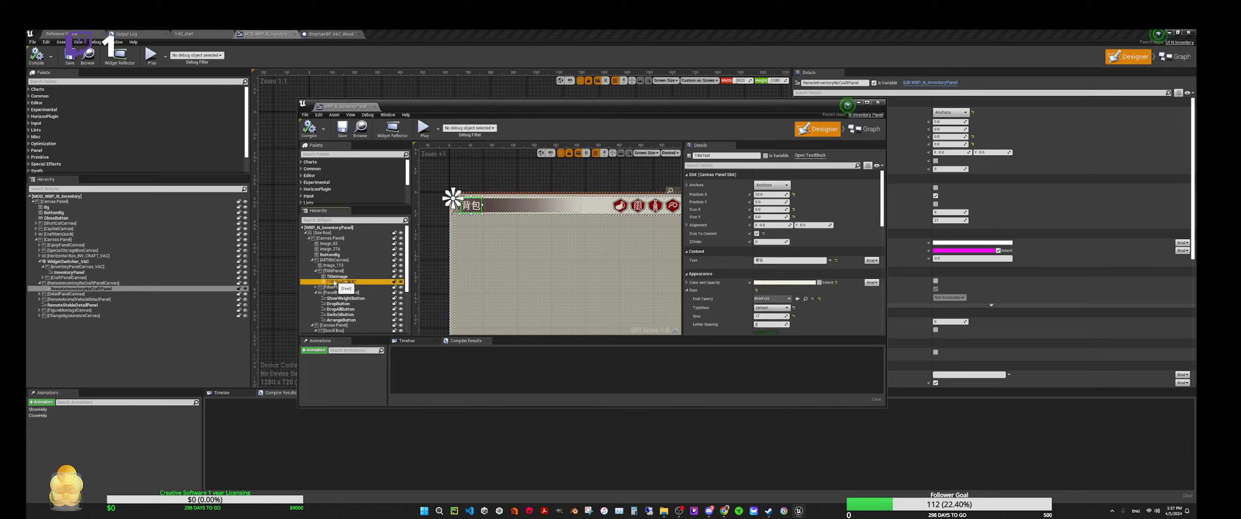
pyautogui.click(765, 260)
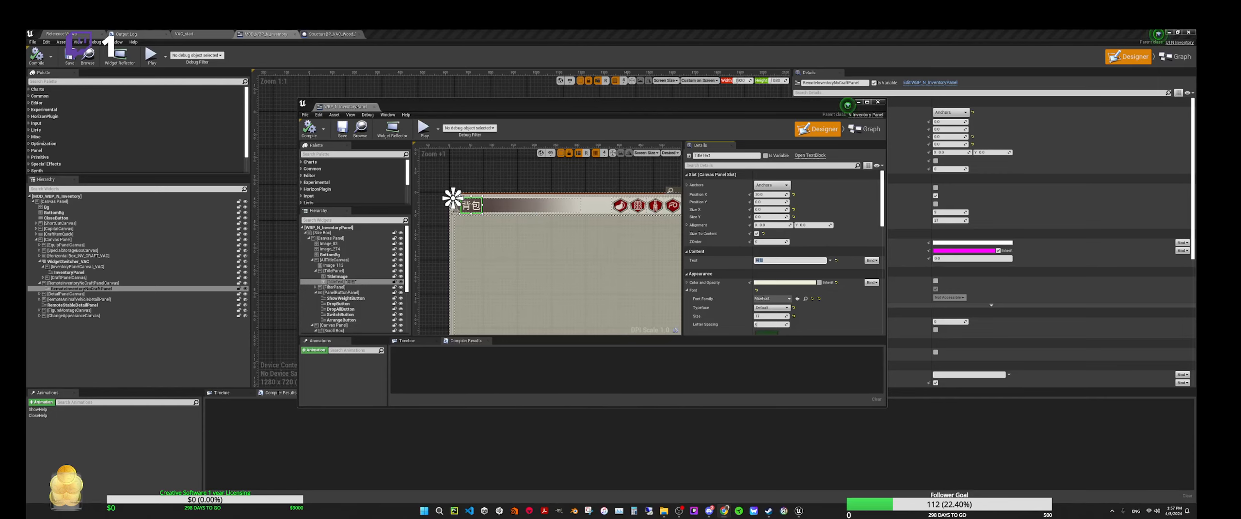
pyautogui.moveTo(1195, 243); pyautogui.dragTo(773, 127)
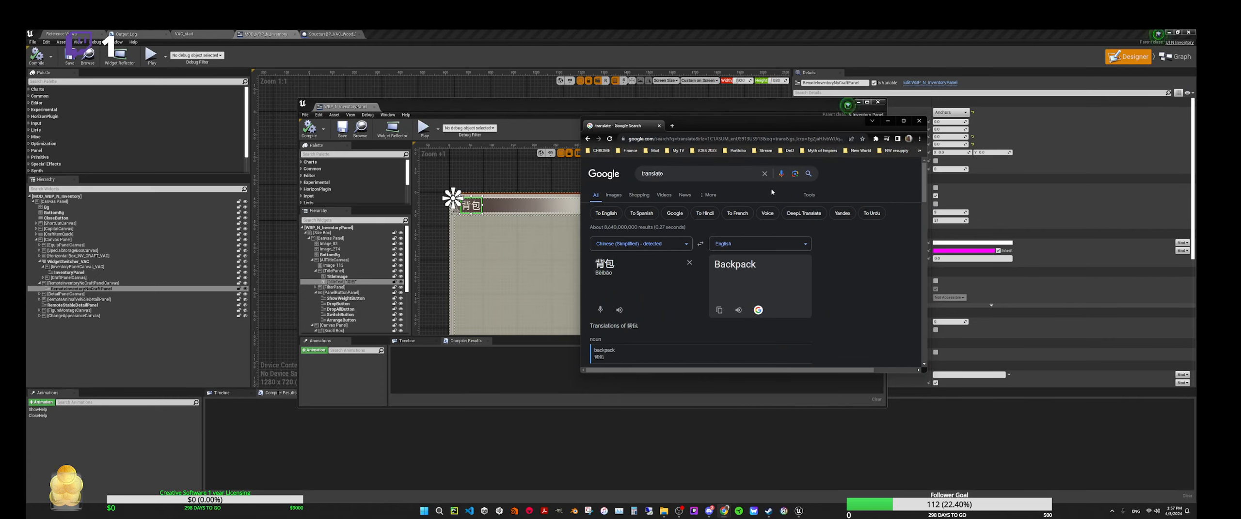
pyautogui.moveTo(702, 129); pyautogui.dragTo(1240, 204)
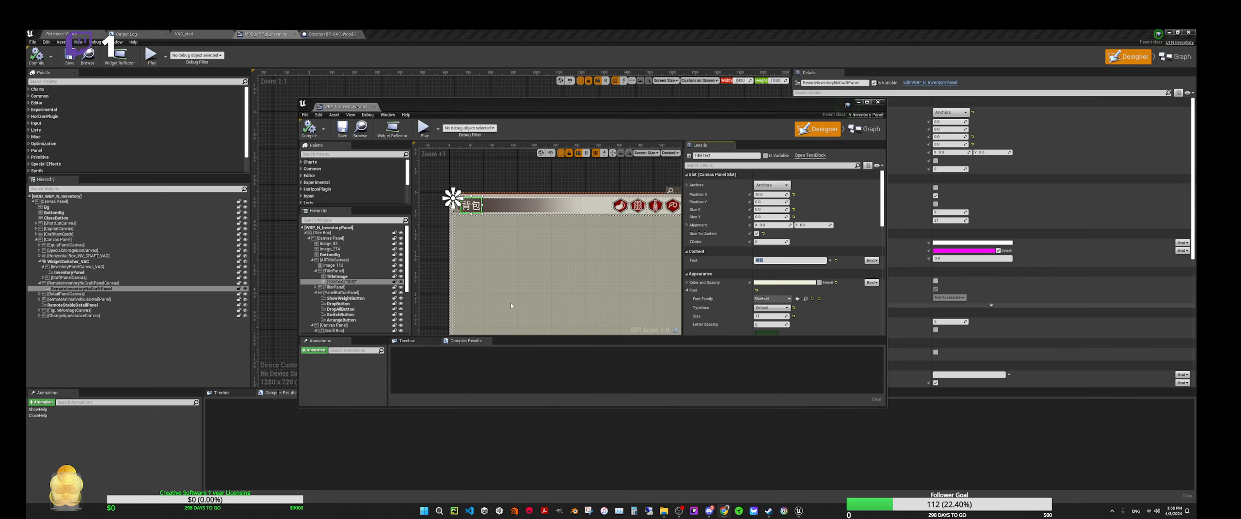
# Inspect the panel's scroll box and title image, then close the inventory panel widget window.
pyautogui.click(536, 270)
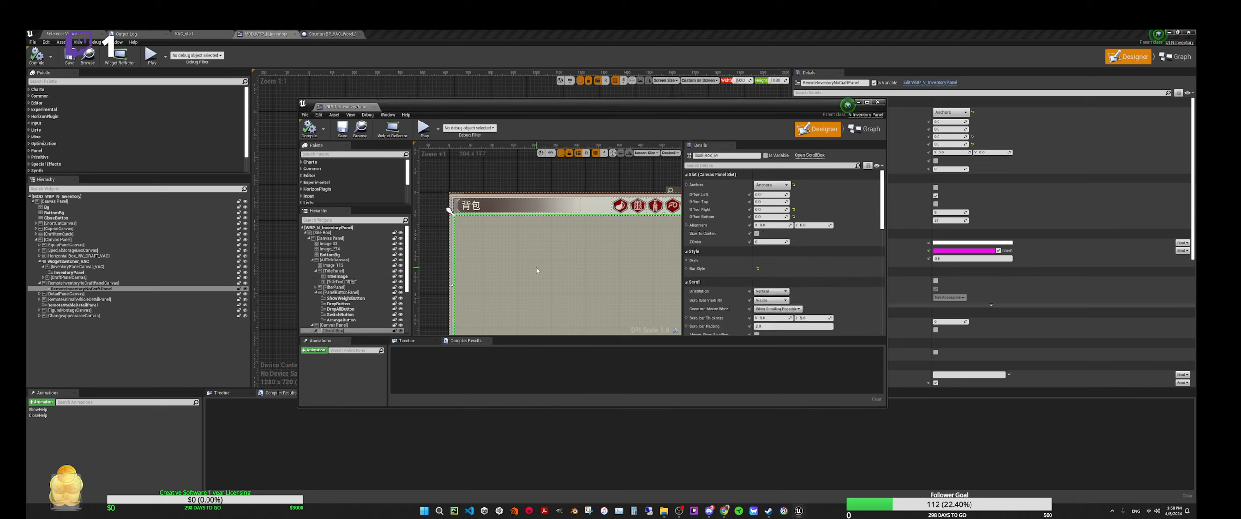
pyautogui.click(500, 203)
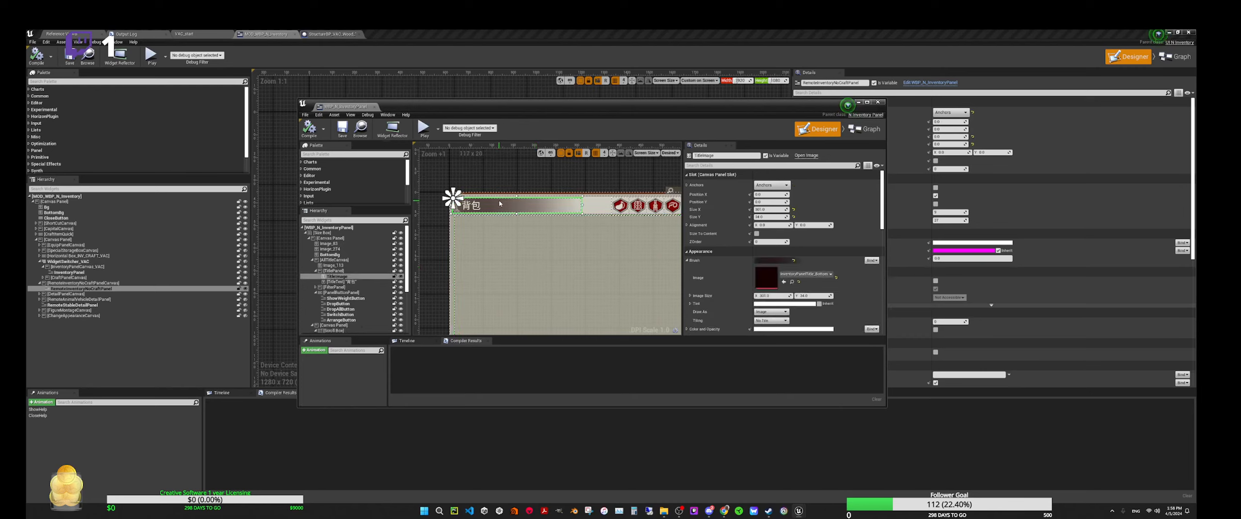
pyautogui.click(878, 102)
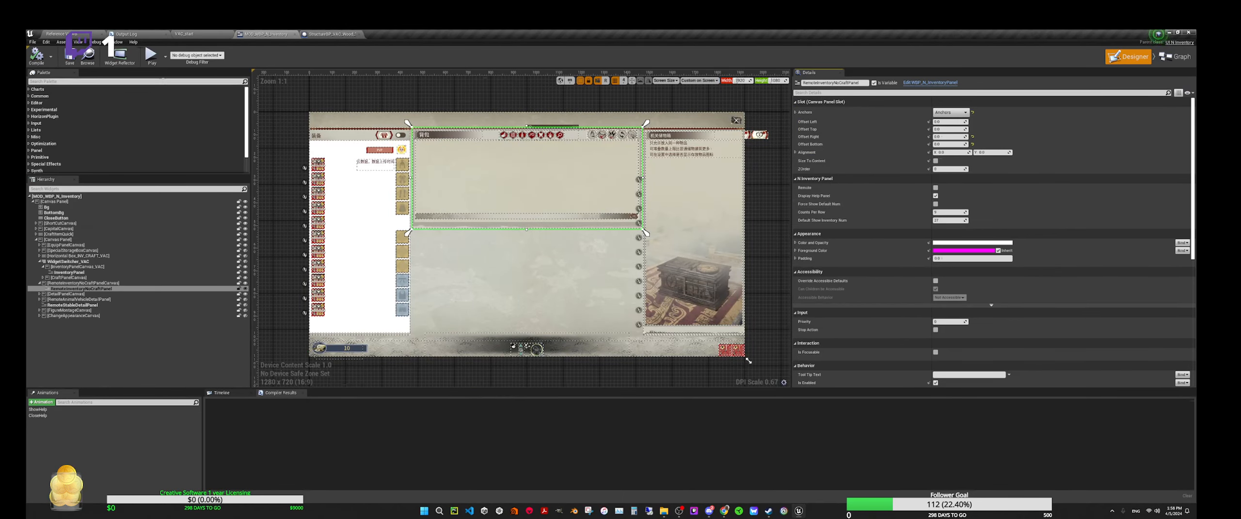
# Return to the wood test chest blueprint and check its item container, preview widget and sound settings again.
pyautogui.click(329, 34)
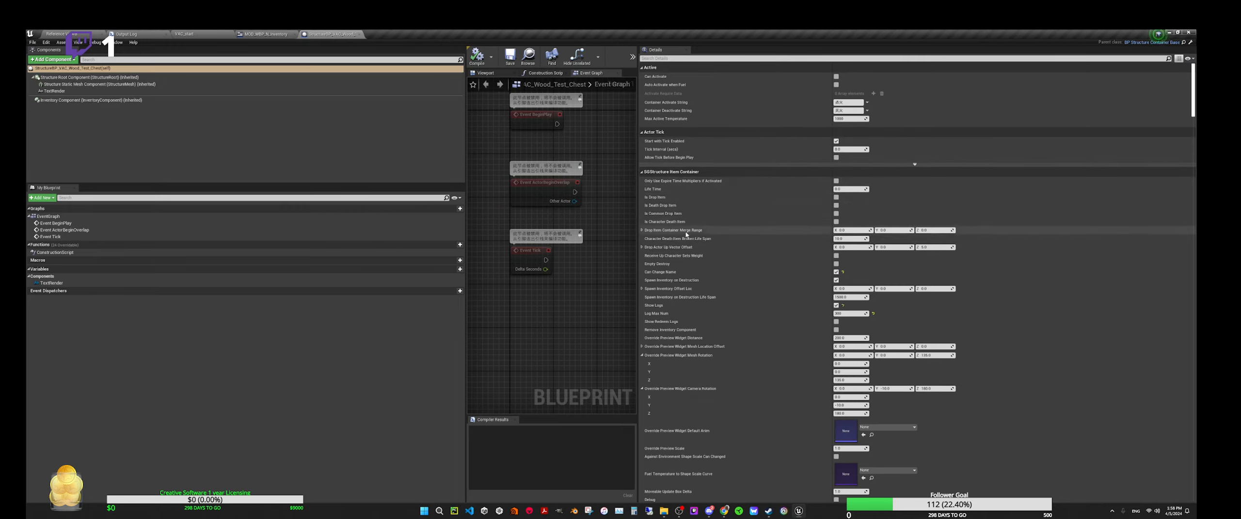
pyautogui.scroll(-5, 683, 315)
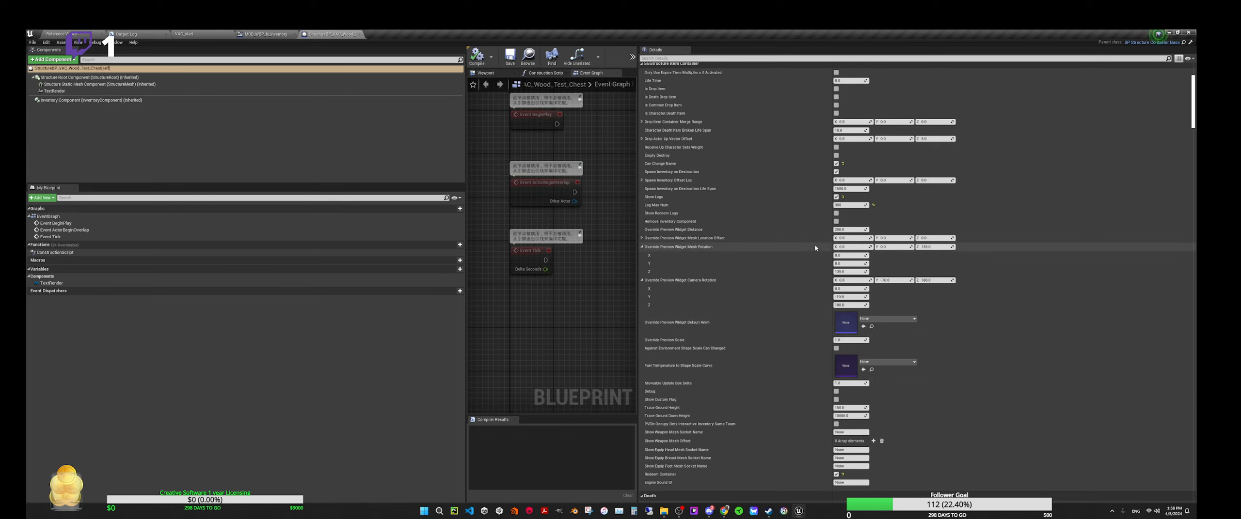
pyautogui.scroll(3, 736, 200)
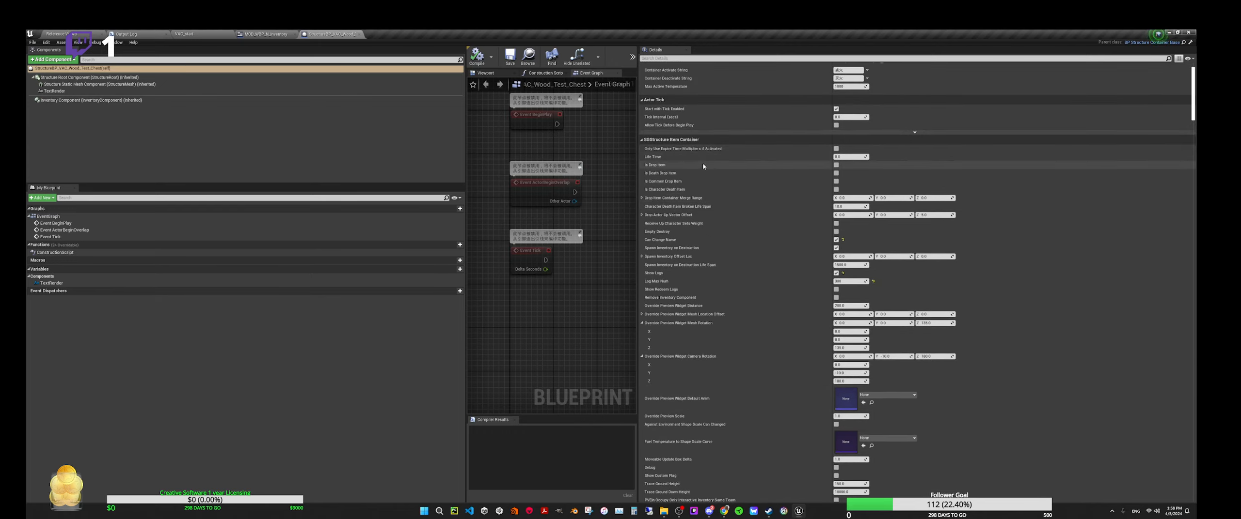
pyautogui.scroll(-2, 700, 218)
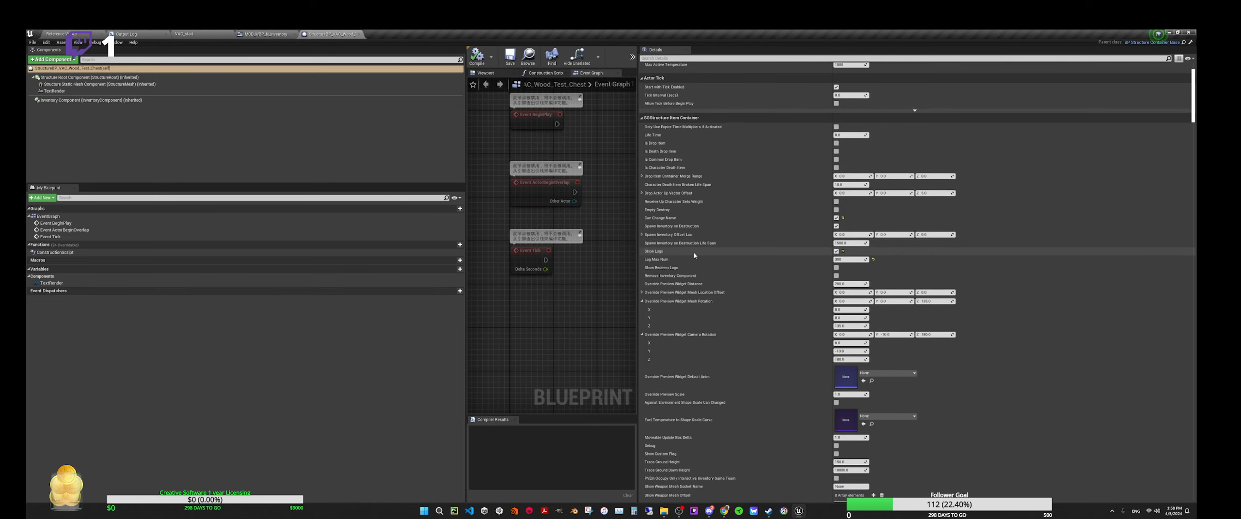
pyautogui.scroll(-6, 697, 257)
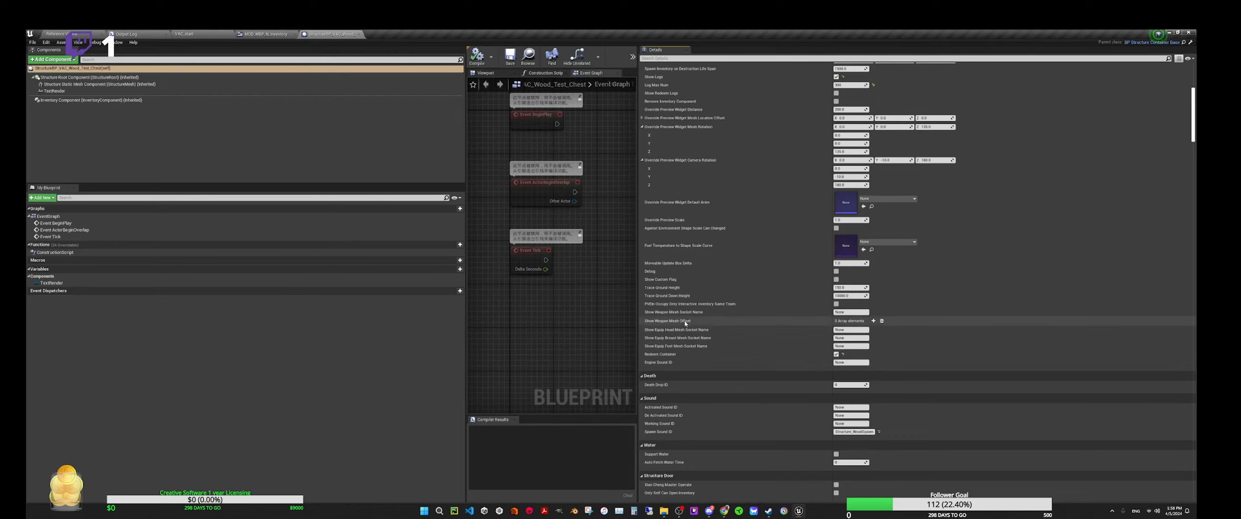
pyautogui.scroll(1, 683, 193)
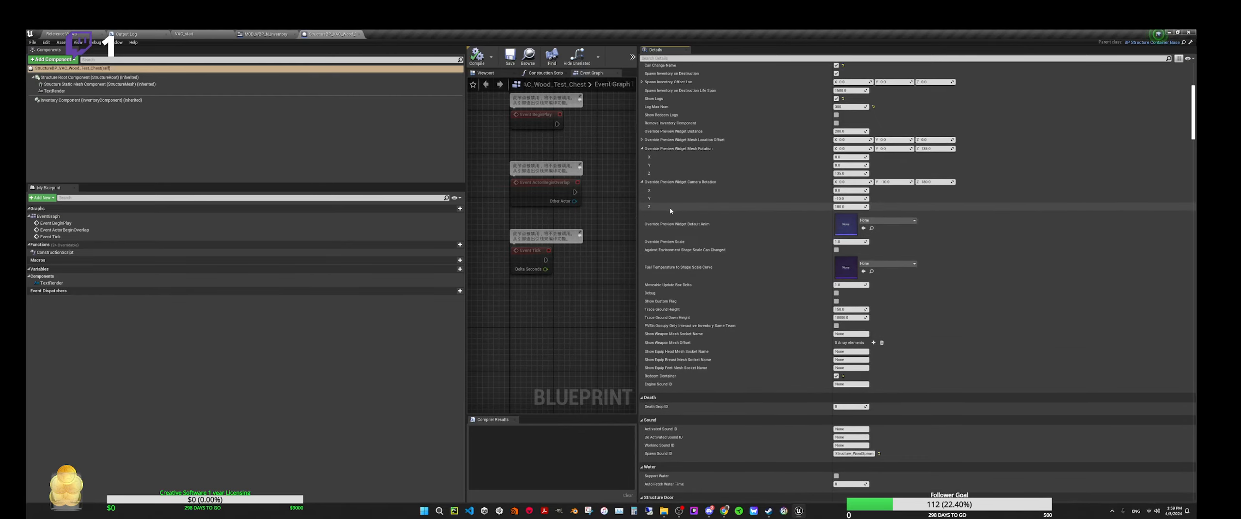
# Collapse the preview widget mesh and camera rotation values, review the item container settings, and collapse that category in the chest blueprint.
pyautogui.click(642, 149)
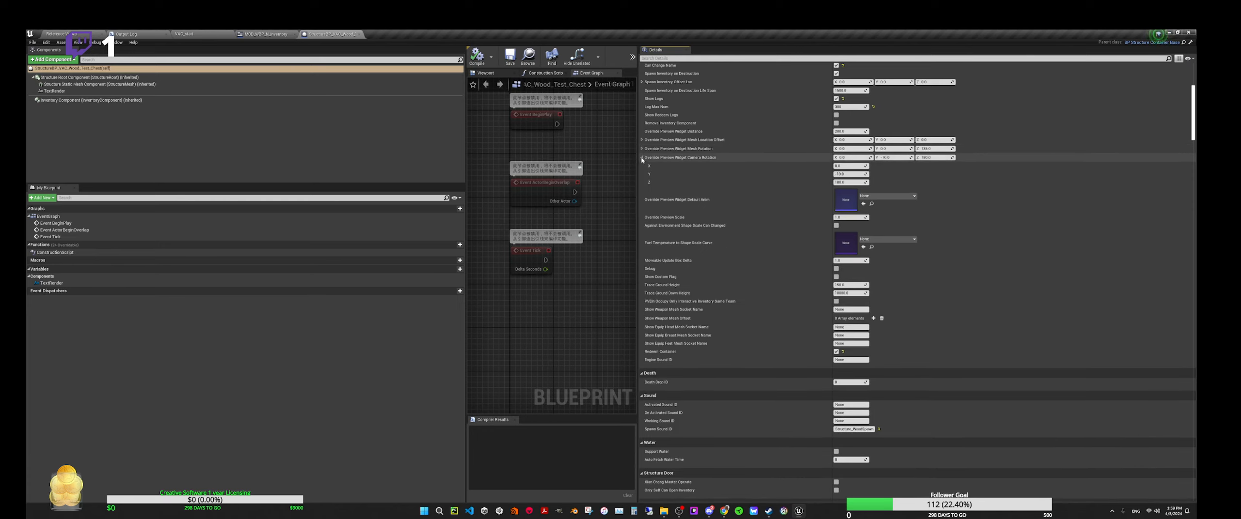
pyautogui.click(643, 157)
pyautogui.scroll(5, 683, 211)
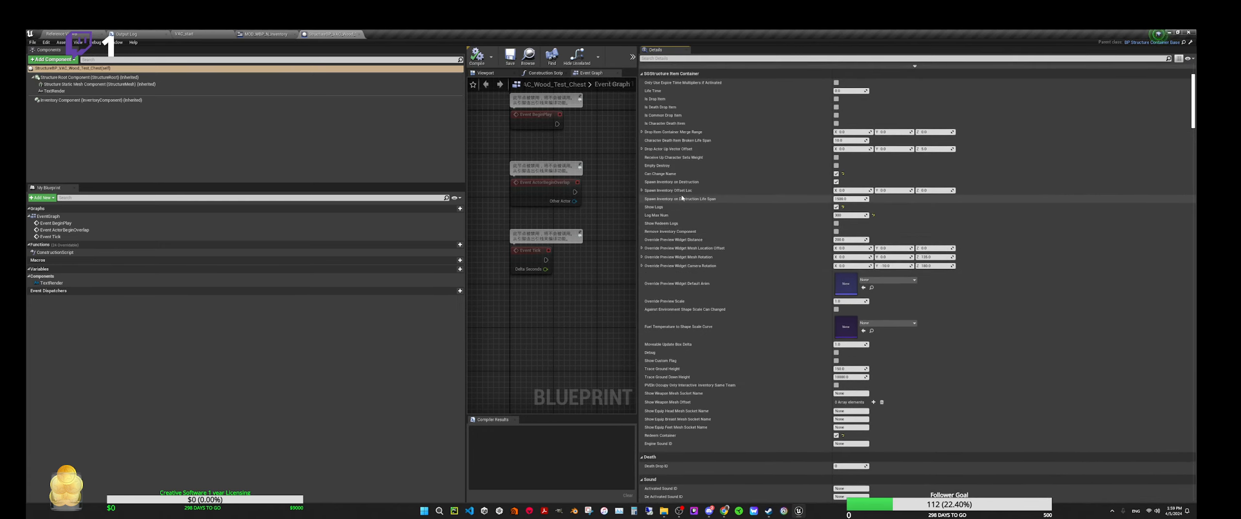
pyautogui.scroll(1, 680, 198)
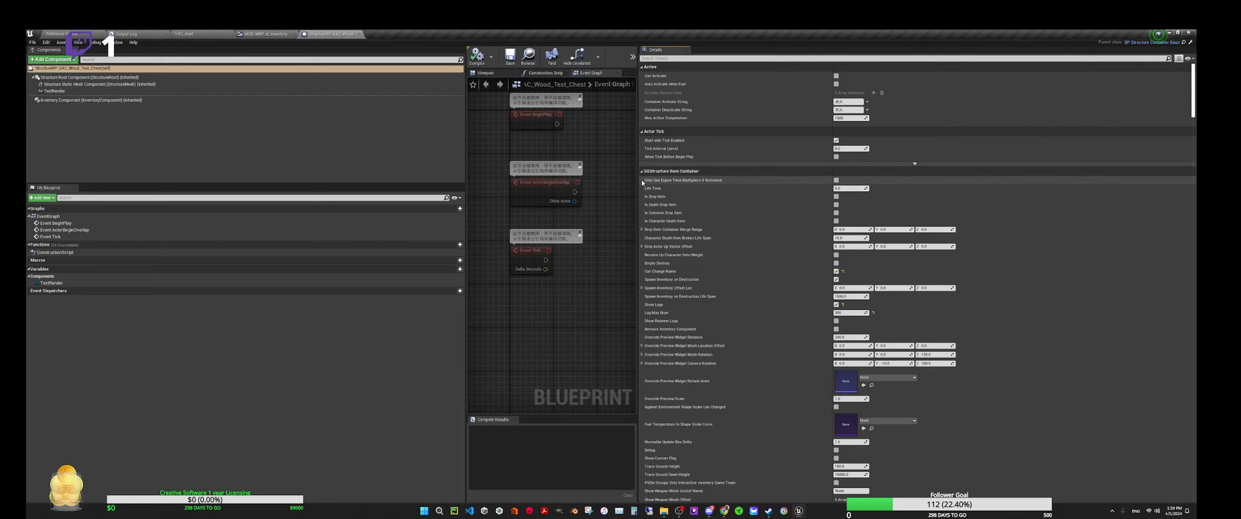
pyautogui.scroll(-5, 674, 198)
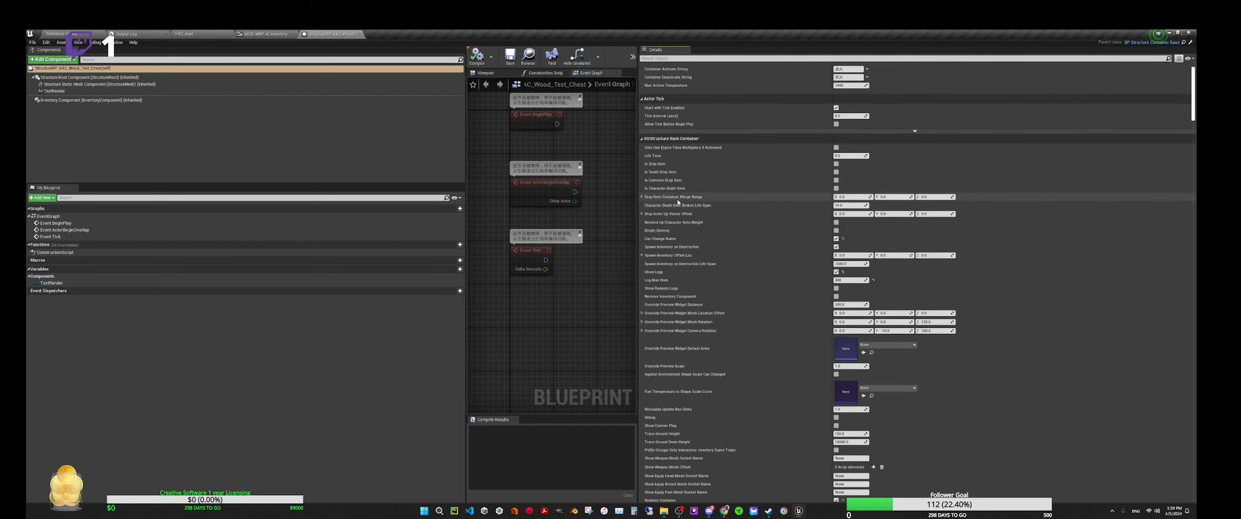
pyautogui.scroll(-3, 688, 204)
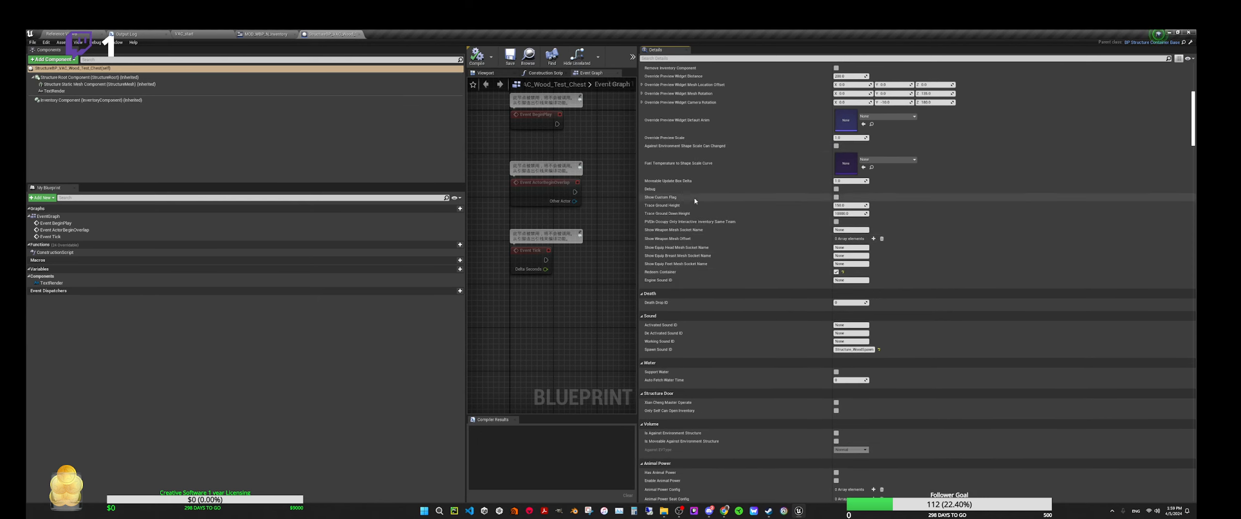
pyautogui.scroll(7, 680, 232)
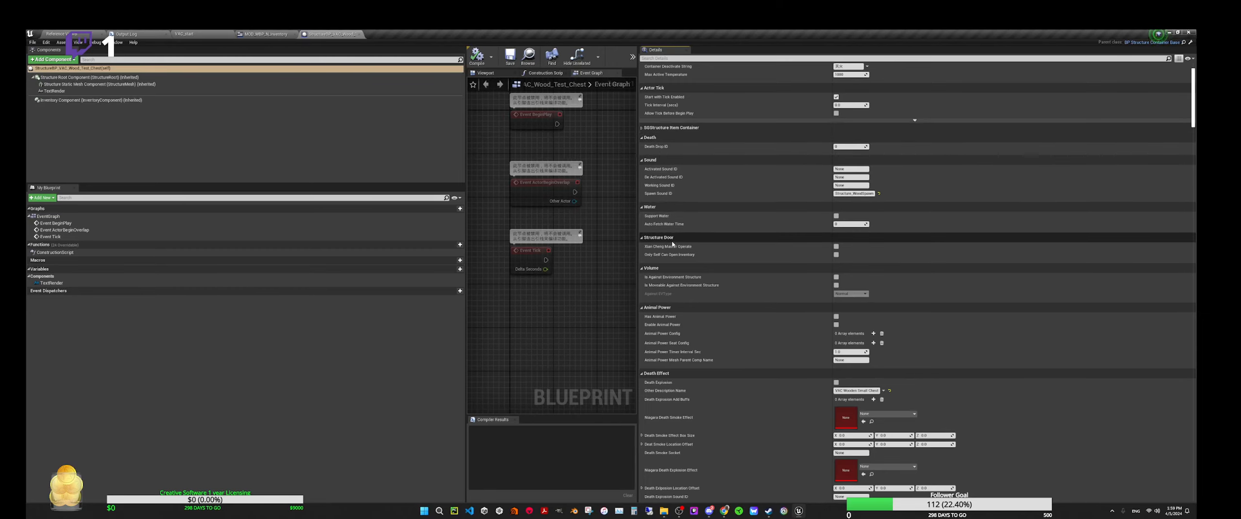
# Collapse the Animal Power, Death Effect, PVE and Oil categories in the chest blueprint's details.
pyautogui.scroll(-3, 681, 290)
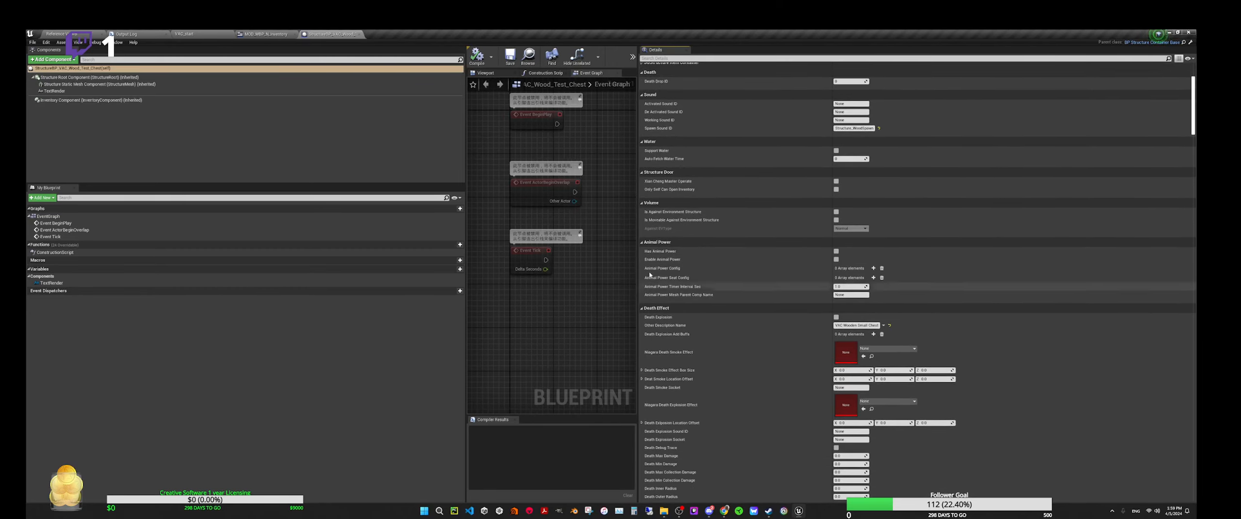
pyautogui.click(642, 243)
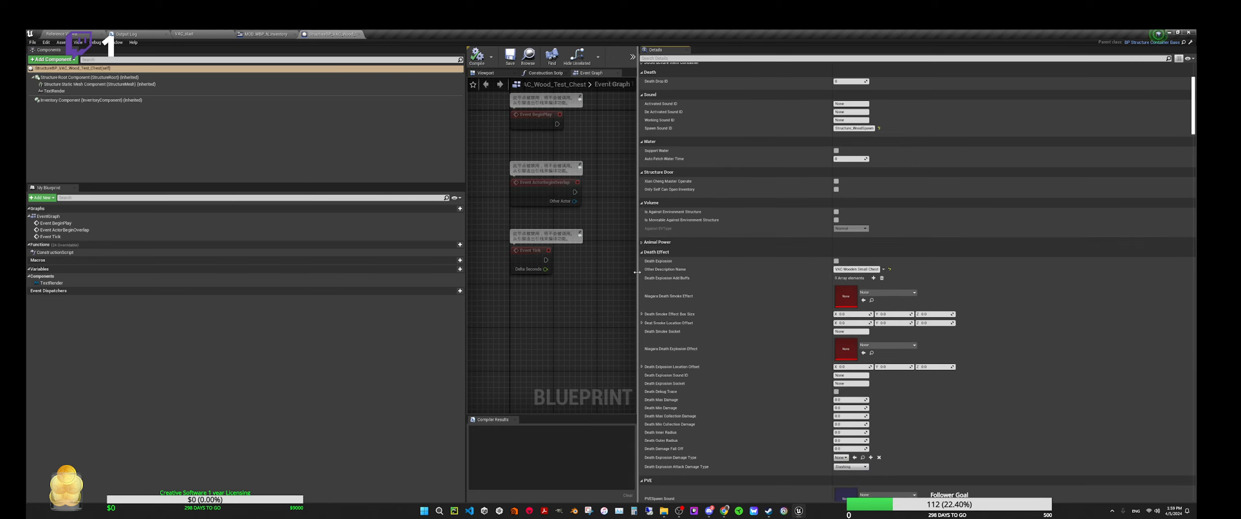
pyautogui.click(642, 252)
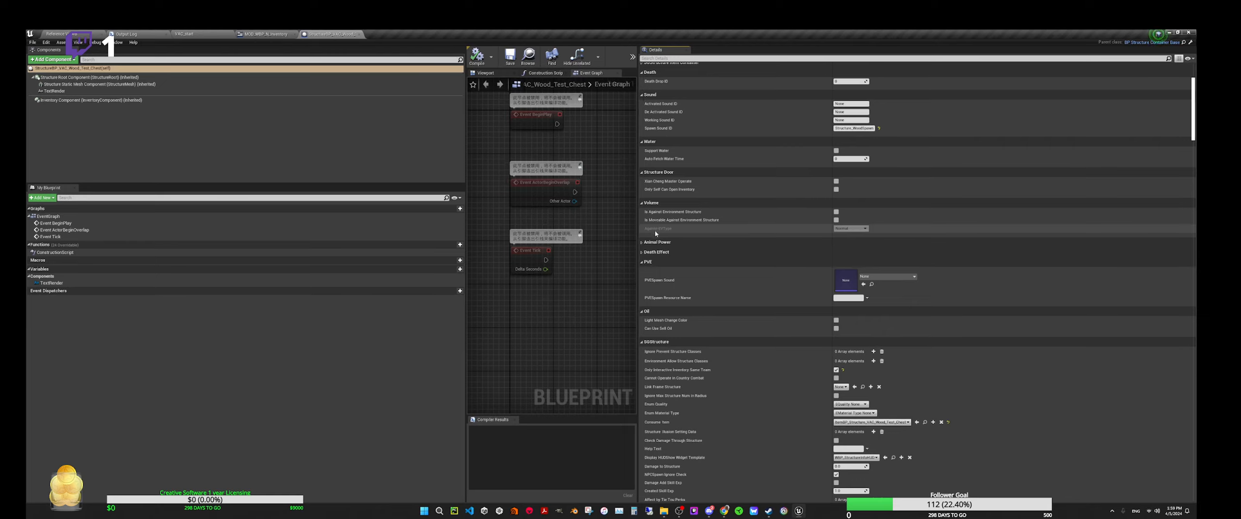
pyautogui.click(642, 262)
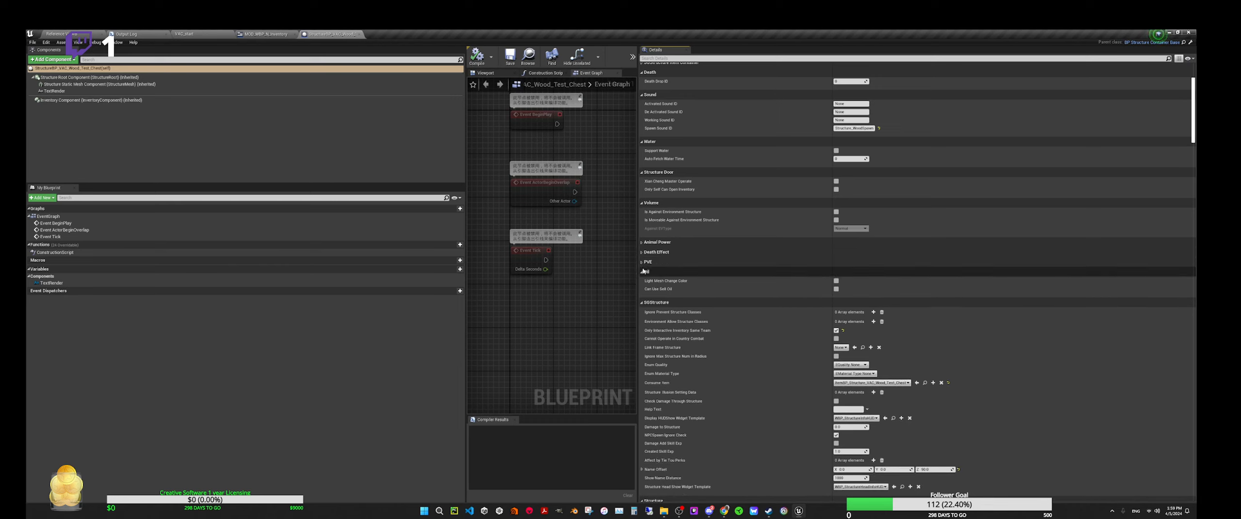
pyautogui.click(642, 273)
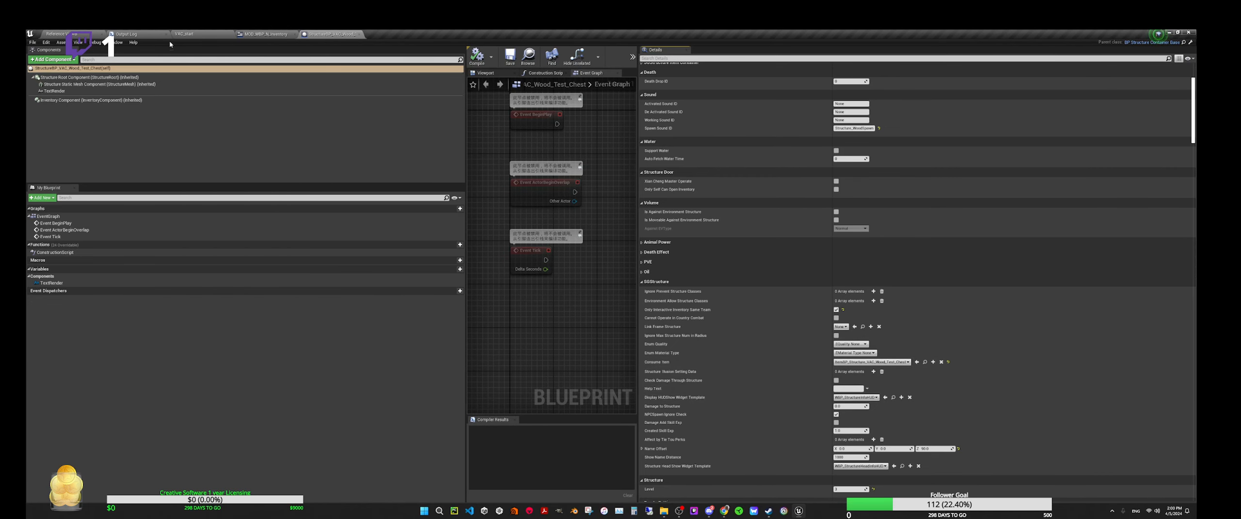
# Return to the level editor and widen both content browsers beside the viewport.
pyautogui.click(181, 33)
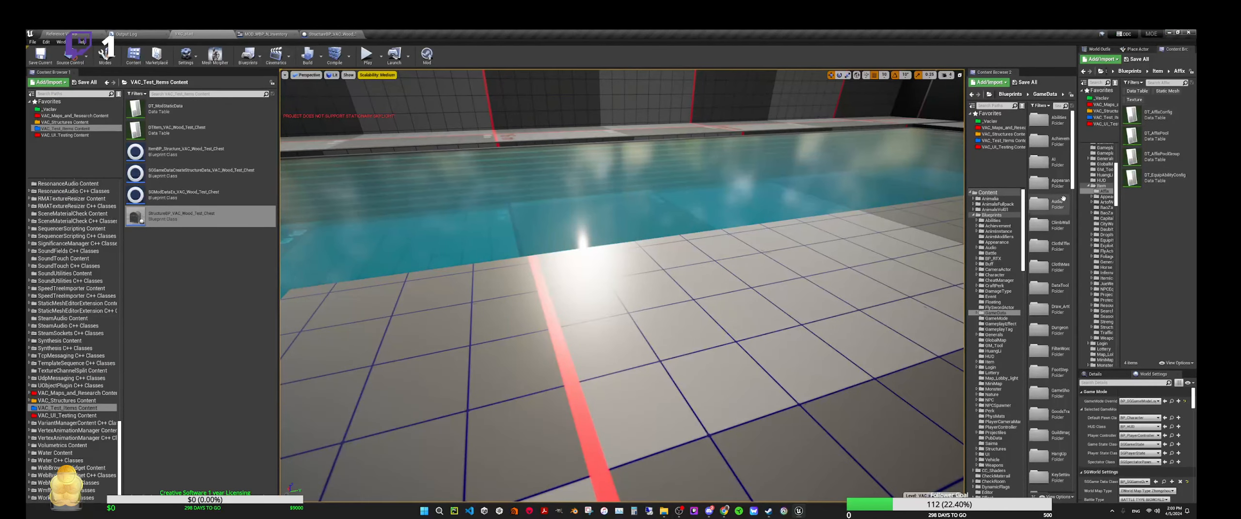
pyautogui.moveTo(966, 304); pyautogui.dragTo(844, 307)
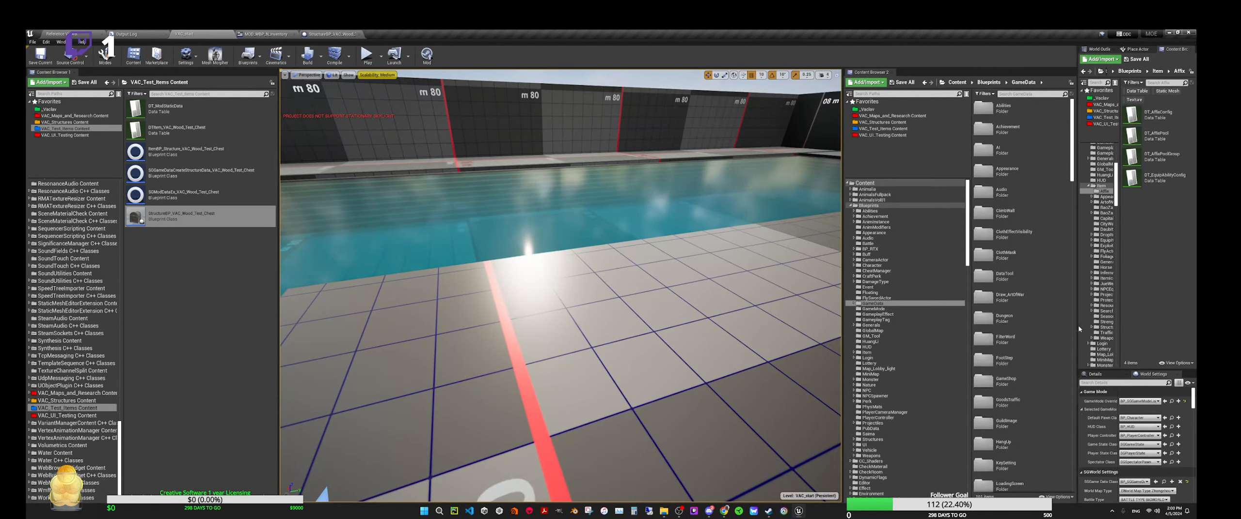
pyautogui.moveTo(1079, 328); pyautogui.dragTo(997, 322)
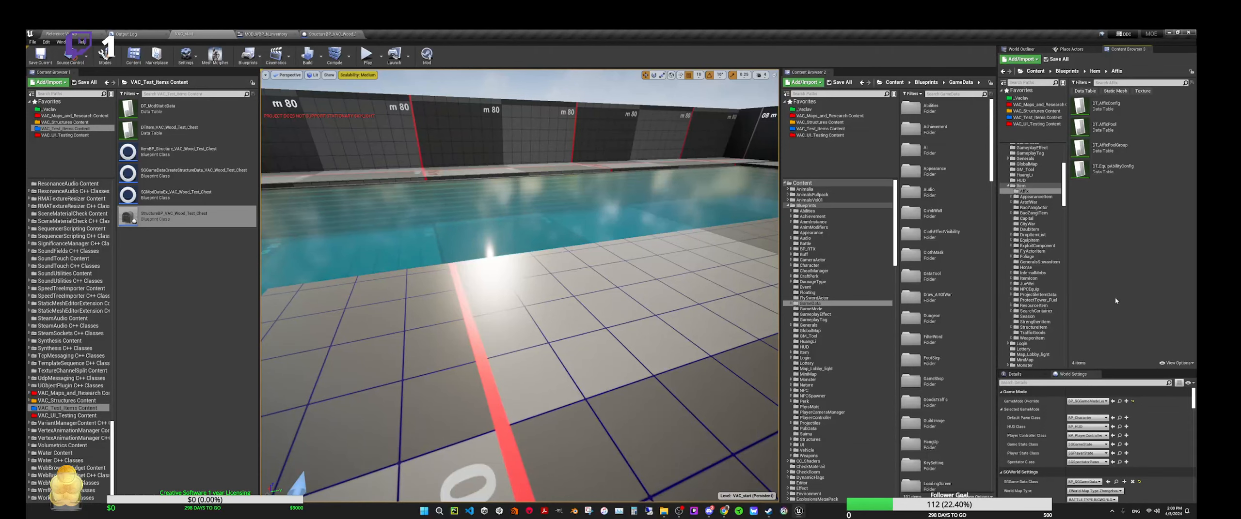
# Locate the chest blueprint's display HUD widget template, open WBP_StructureInfoHUD and inspect its layout.
pyautogui.click(332, 34)
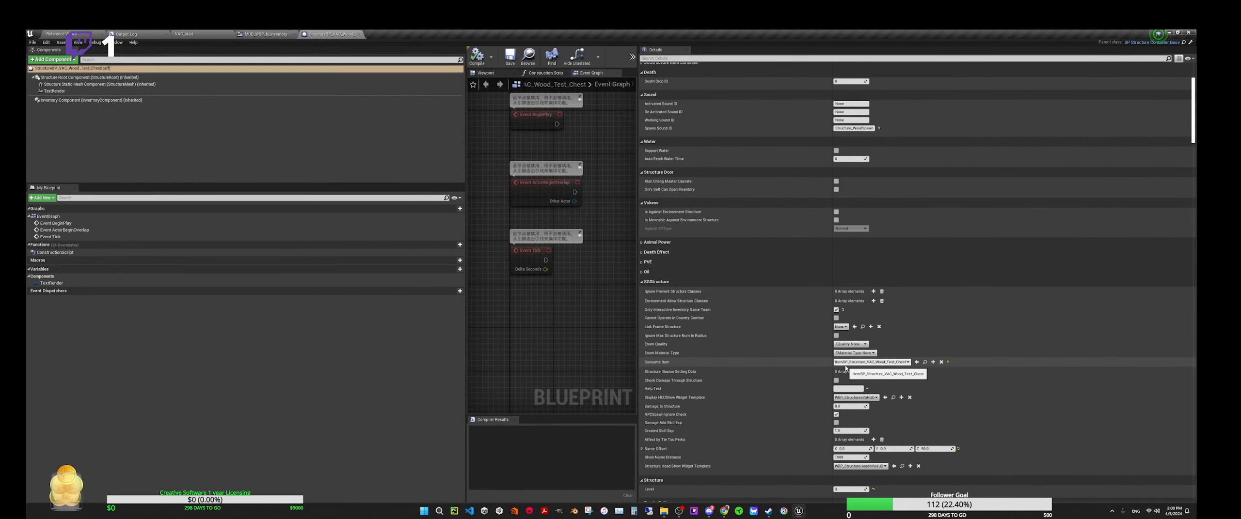
pyautogui.click(893, 397)
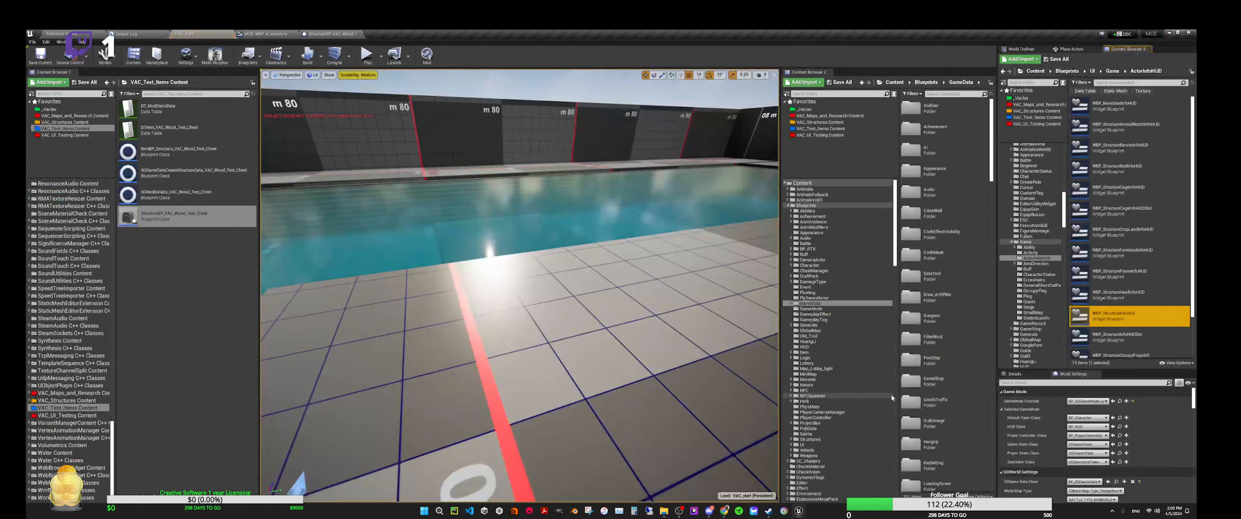
pyautogui.doubleClick(1079, 314)
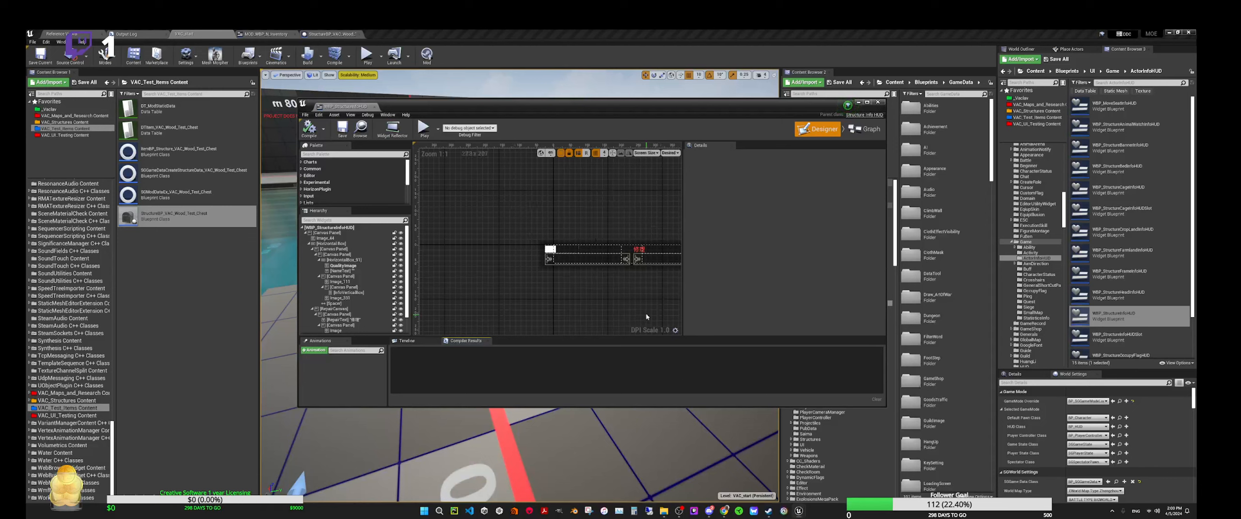
pyautogui.moveTo(597, 291); pyautogui.dragTo(561, 197, button='right')
pyautogui.scroll(3, 556, 274)
pyautogui.scroll(-3, 594, 276)
pyautogui.moveTo(595, 280); pyautogui.dragTo(606, 202, button='right')
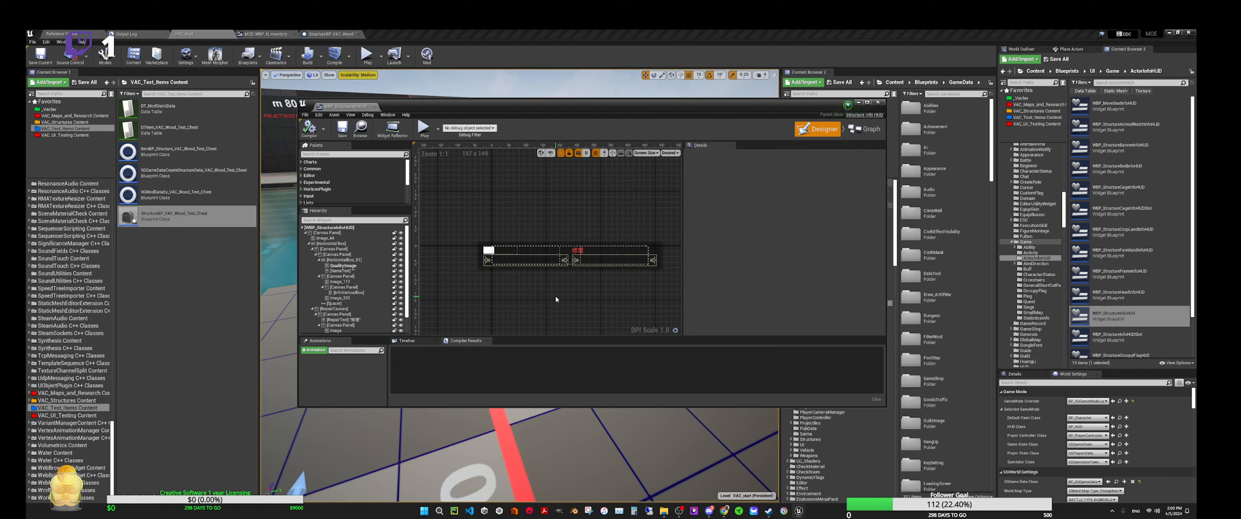
# Inspect the event graph of WBP_StructureInfoHUD and close the widget window.
pyautogui.click(851, 134)
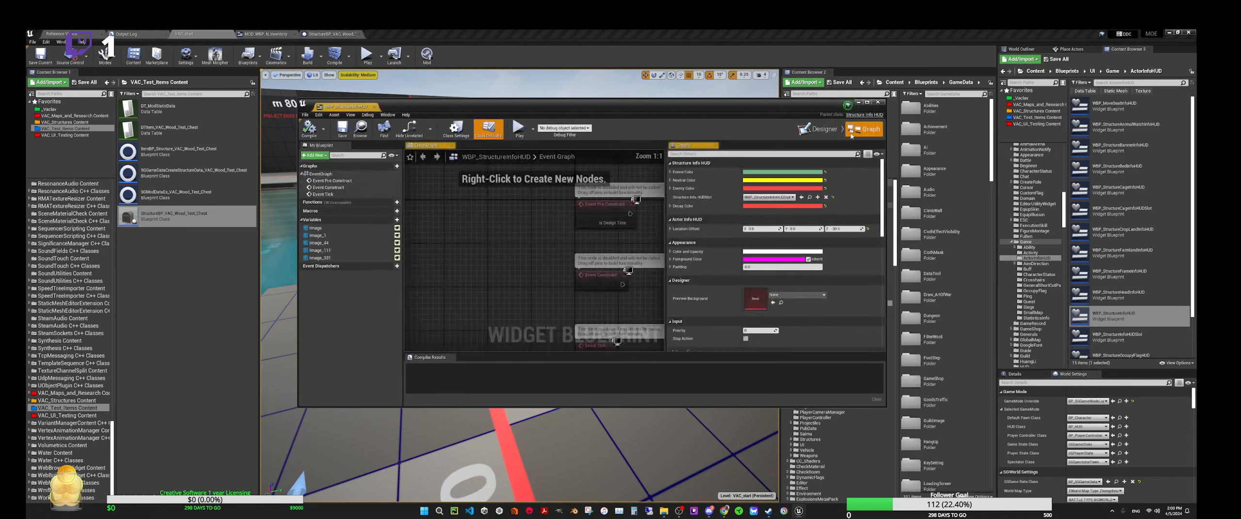
pyautogui.moveTo(553, 271); pyautogui.dragTo(477, 251, button='right')
pyautogui.scroll(-2, 486, 248)
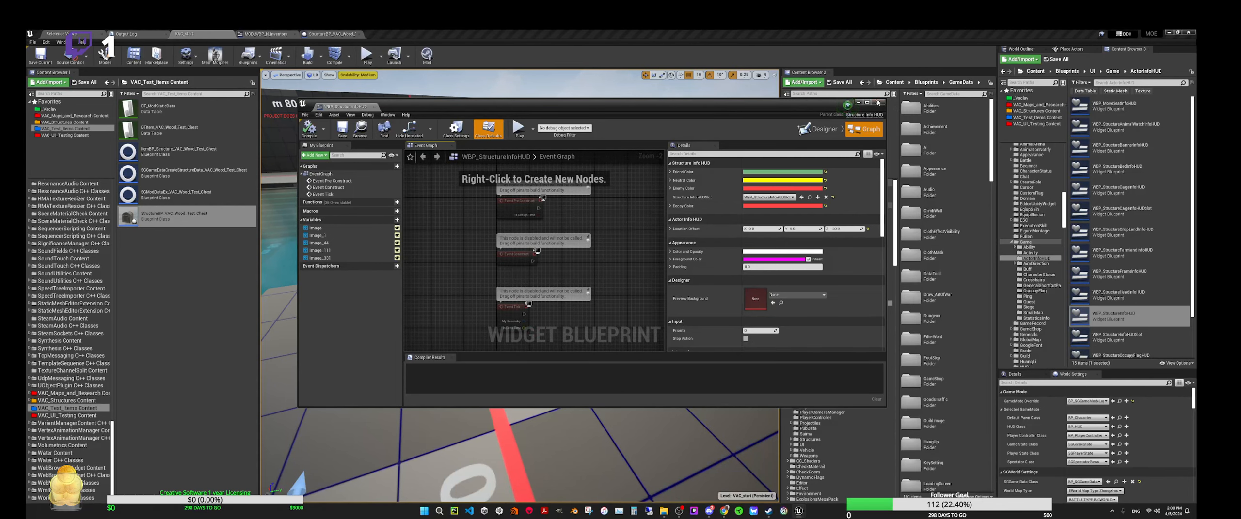
pyautogui.click(878, 102)
# Locate the chest blueprint's structure head widget template, open WBP_StructureHeadInfoHUD and inspect its layout.
pyautogui.click(326, 34)
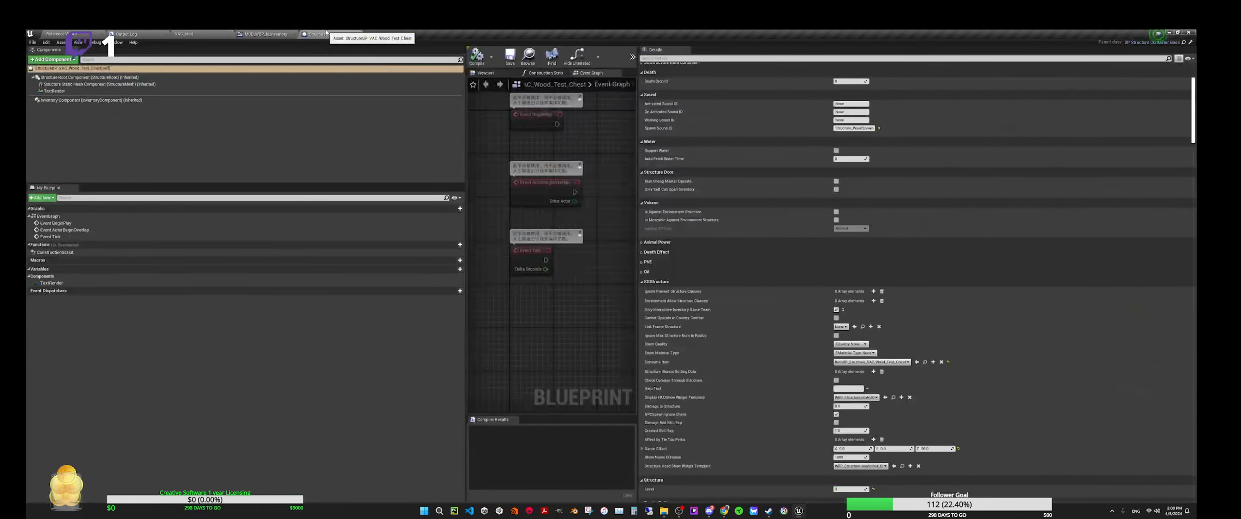
pyautogui.scroll(-2, 898, 453)
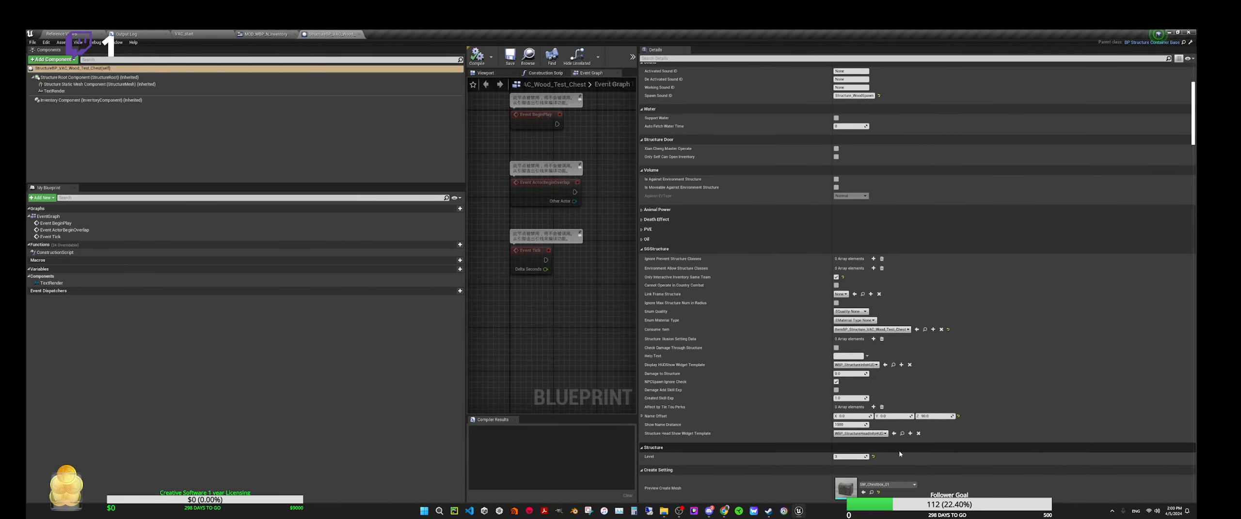
pyautogui.click(902, 434)
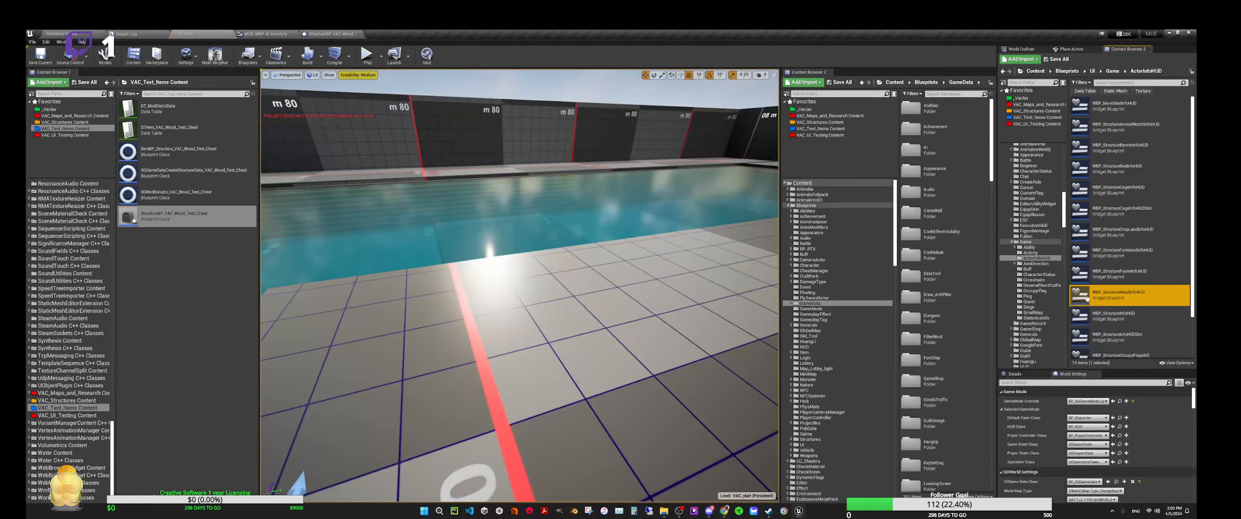
pyautogui.doubleClick(1085, 297)
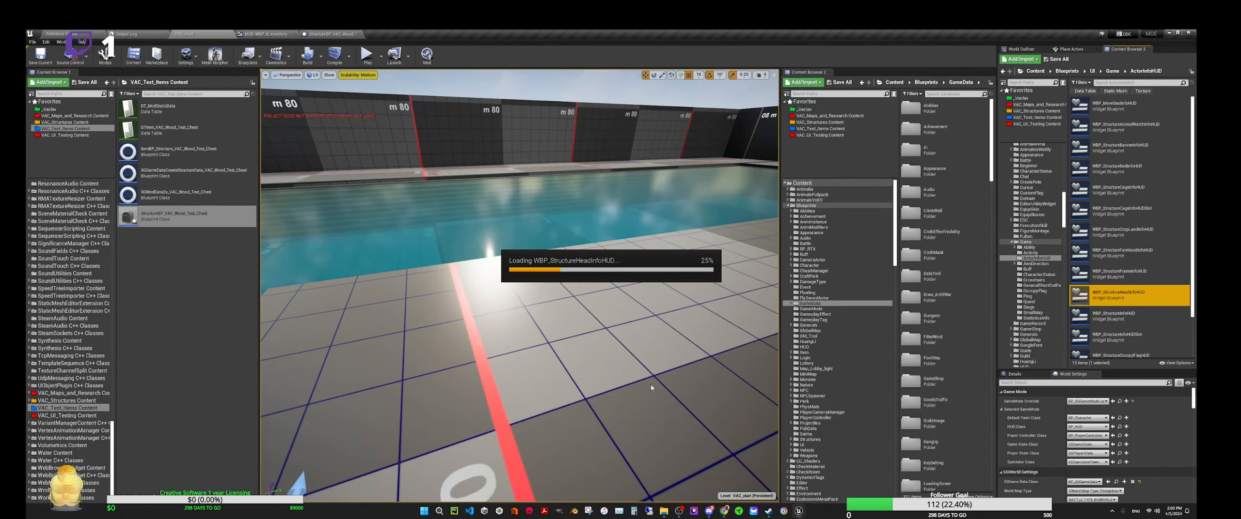
pyautogui.moveTo(568, 228); pyautogui.dragTo(557, 192, button='right')
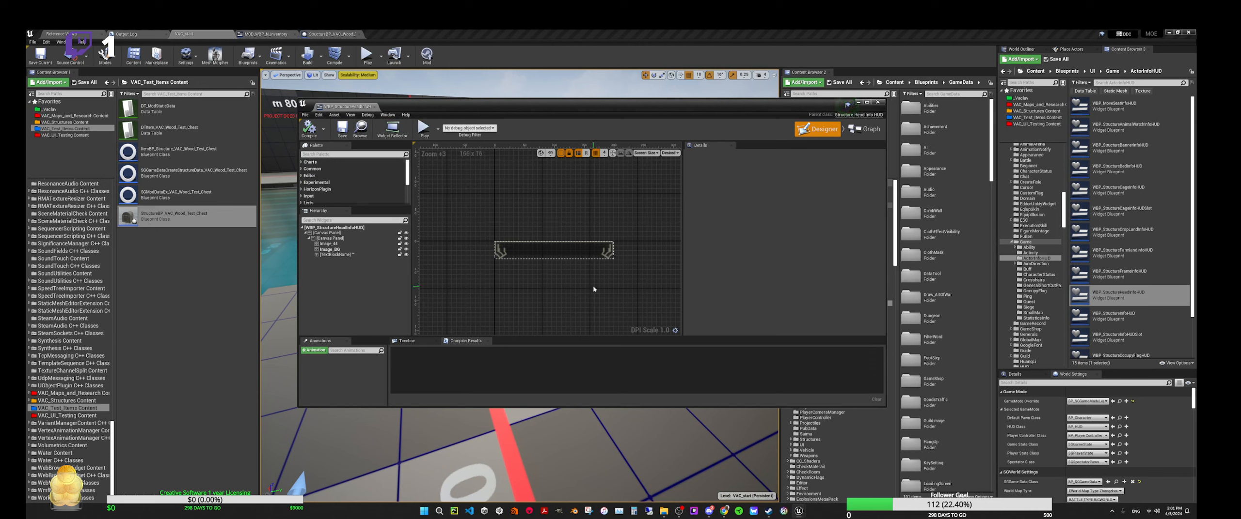
pyautogui.scroll(-2, 593, 290)
pyautogui.moveTo(604, 279); pyautogui.dragTo(562, 194, button='right')
pyautogui.scroll(1, 575, 217)
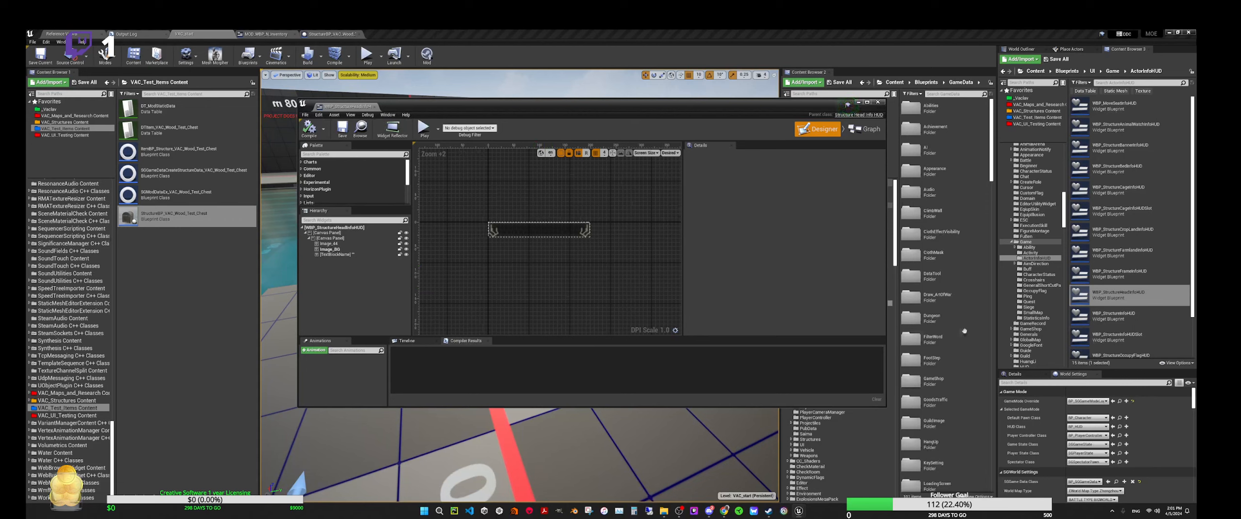
# Show WBP_StructureHeadInfoHUD in the Reference Viewer, move its widget window off the graph and close it.
pyautogui.rightClick(1076, 292)
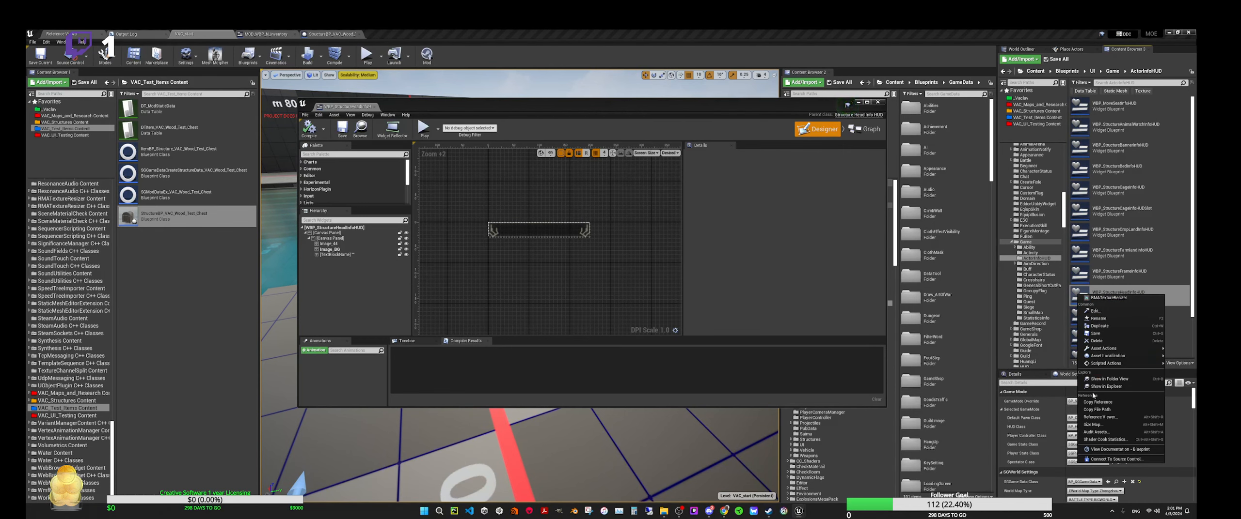
pyautogui.click(1099, 417)
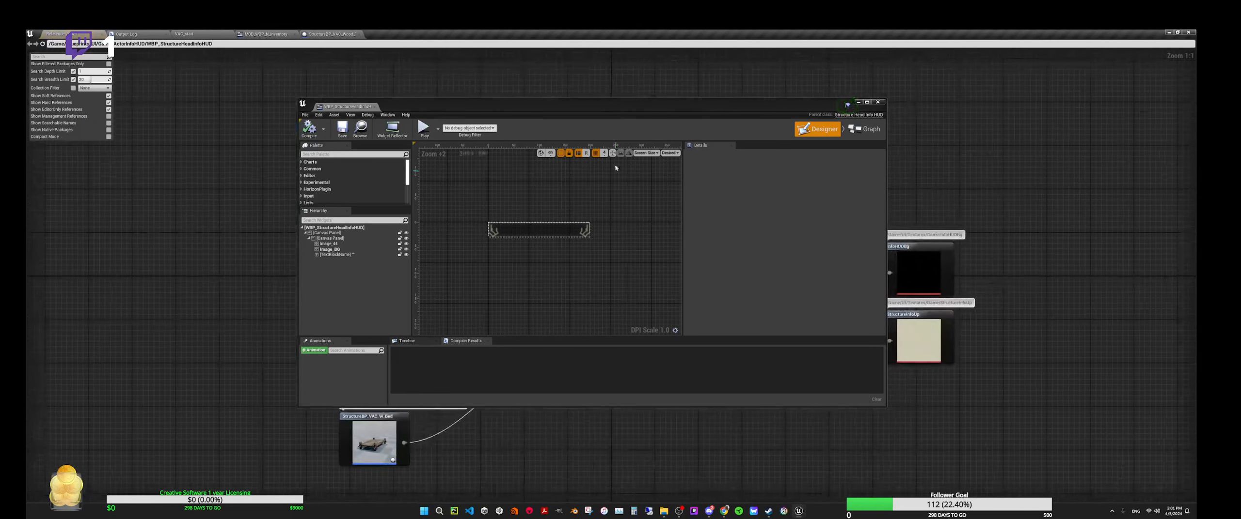
pyautogui.moveTo(423, 111); pyautogui.dragTo(692, 149)
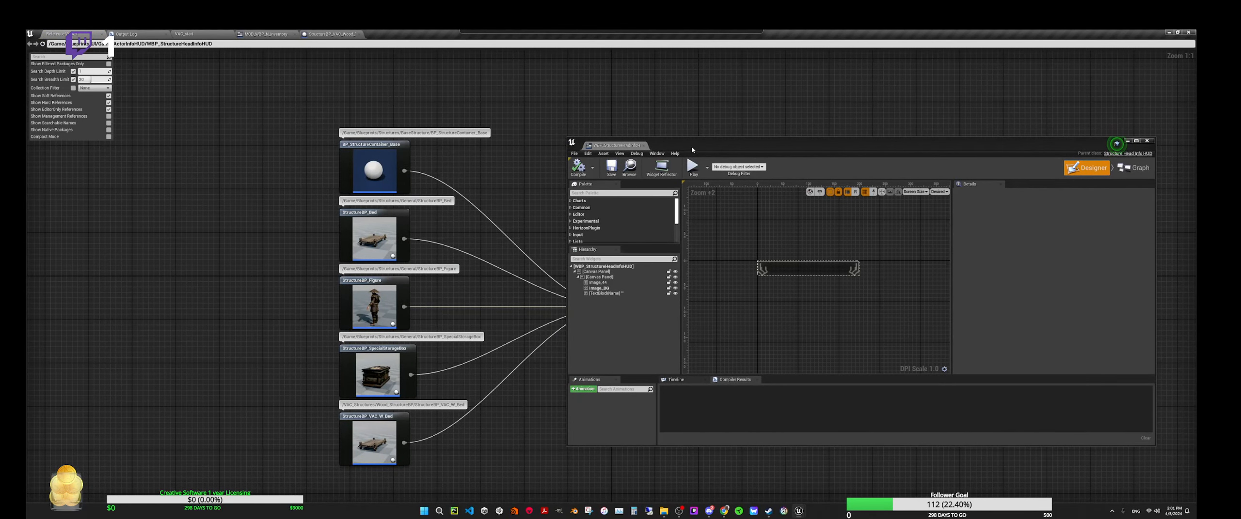
pyautogui.moveTo(691, 145); pyautogui.dragTo(662, 105)
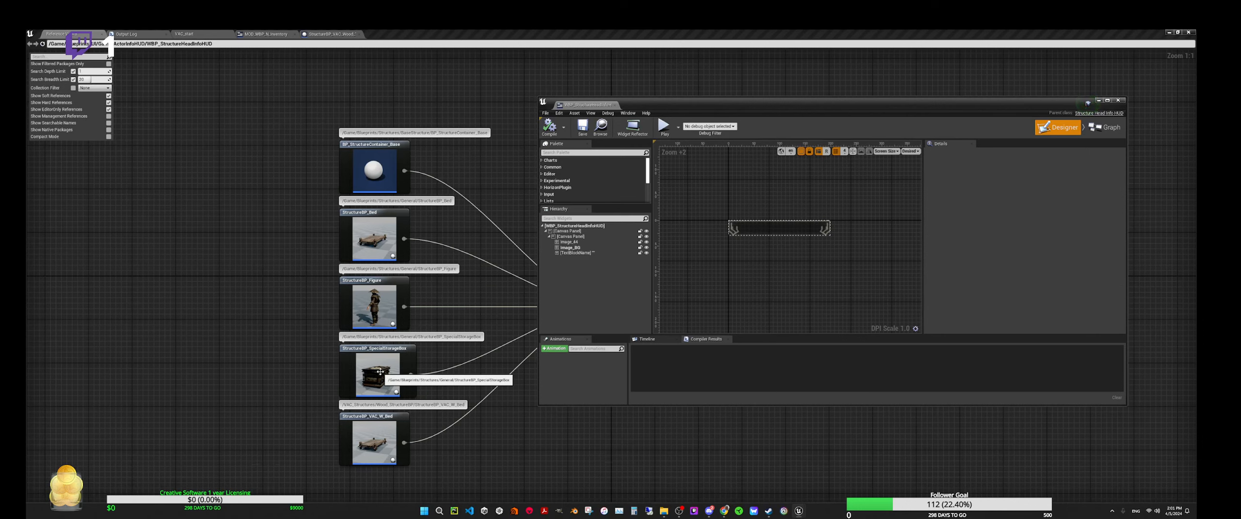
pyautogui.click(1117, 100)
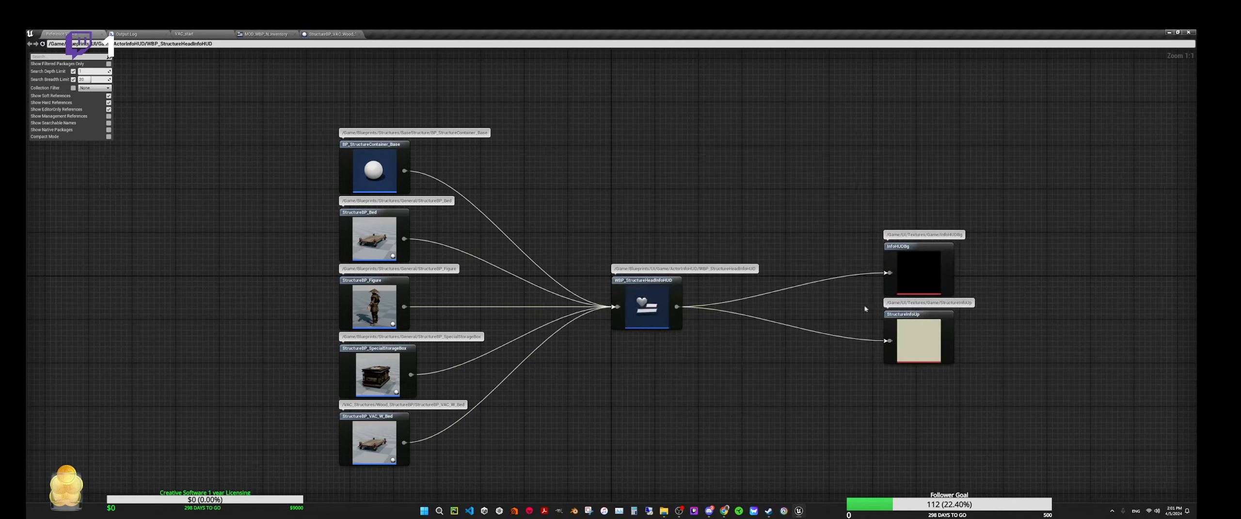
# Examine the referencers StructureBP_SpecialStorageBox and BP_StructureContainer_Base in the reference graph, then return to the level editor.
pyautogui.moveTo(667, 415); pyautogui.dragTo(786, 376, button='right')
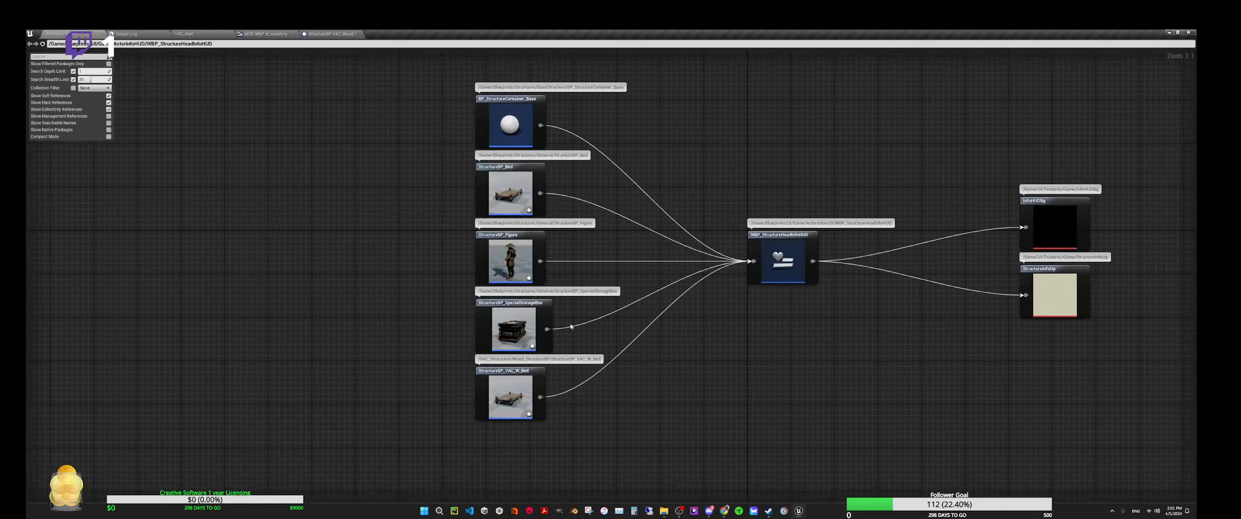
pyautogui.click(538, 316)
pyautogui.moveTo(689, 141); pyautogui.dragTo(663, 188, button='right')
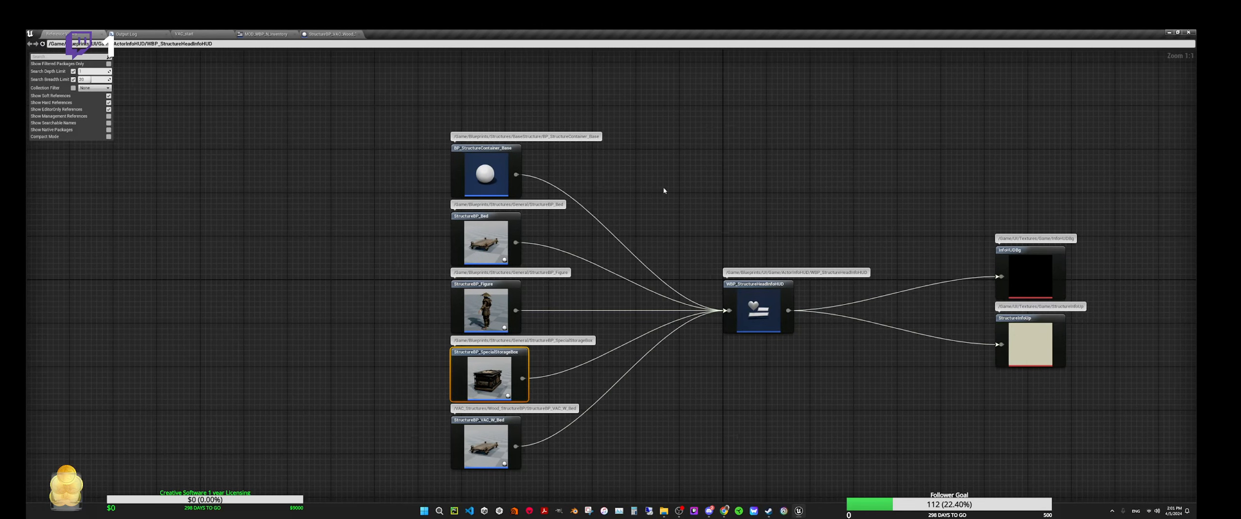
pyautogui.click(484, 188)
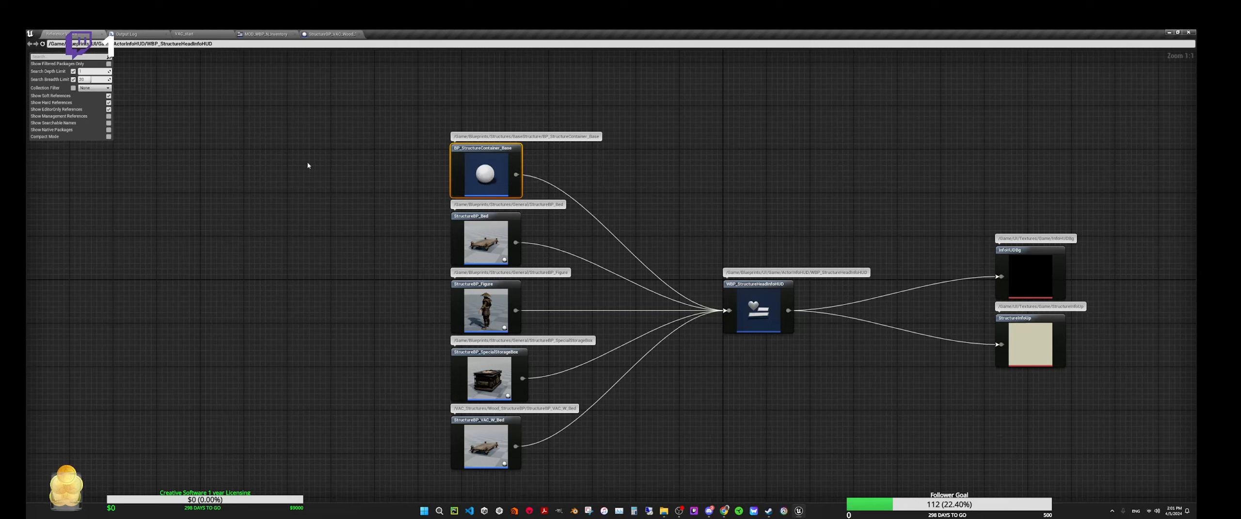
pyautogui.click(184, 34)
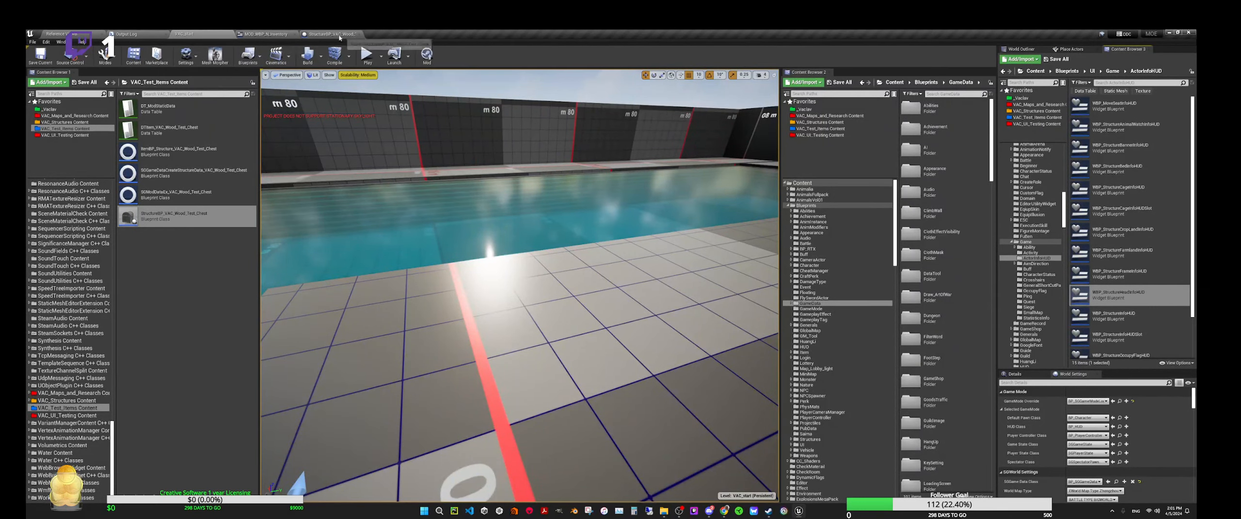
# Browse to the BP_StructureContainer_Base asset from the WBP_StructureHeadInfoHUD reference graph and open that blueprint.
pyautogui.click(334, 34)
pyautogui.click(218, 36)
pyautogui.click(61, 34)
pyautogui.rightClick(492, 173)
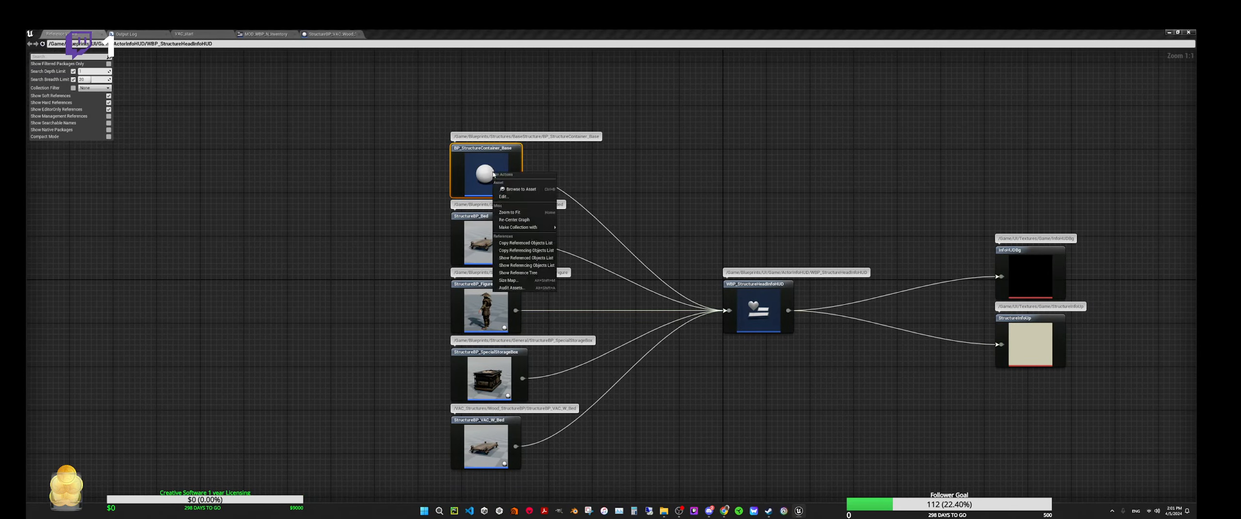
pyautogui.click(396, 205)
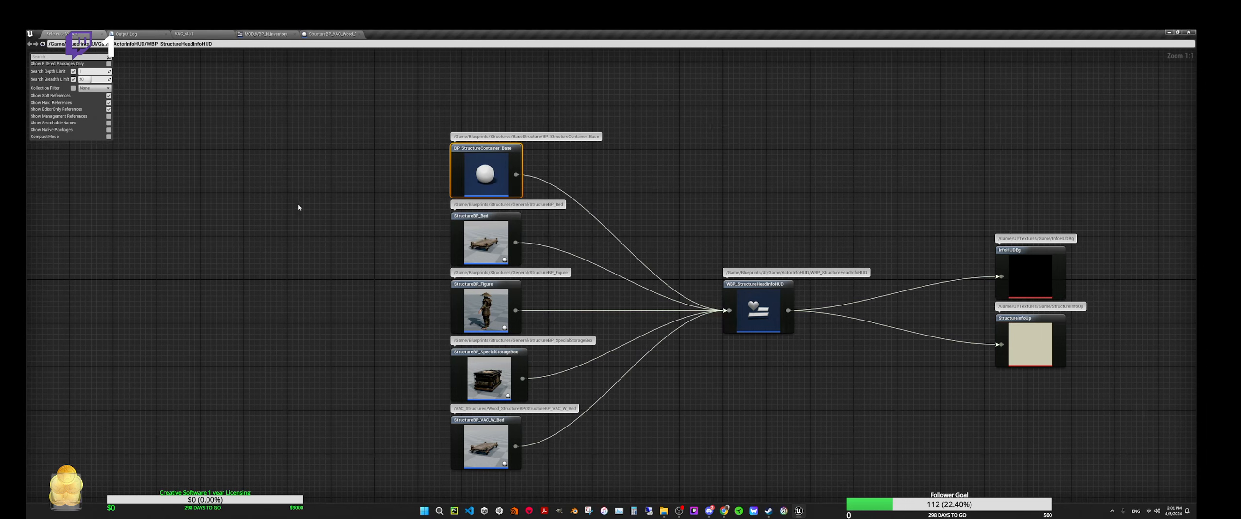
pyautogui.click(325, 34)
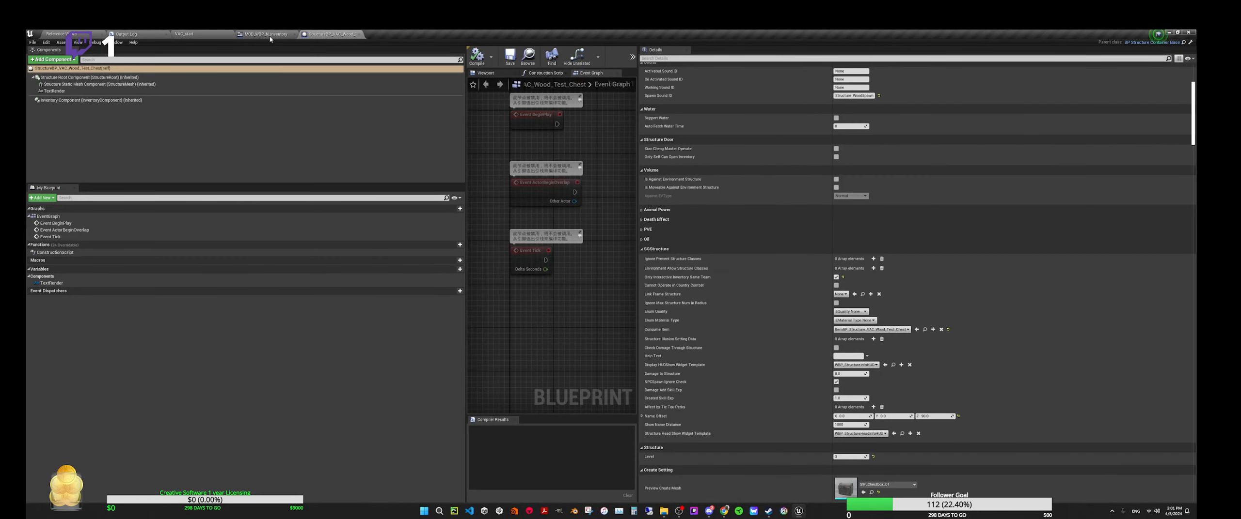
pyautogui.click(187, 34)
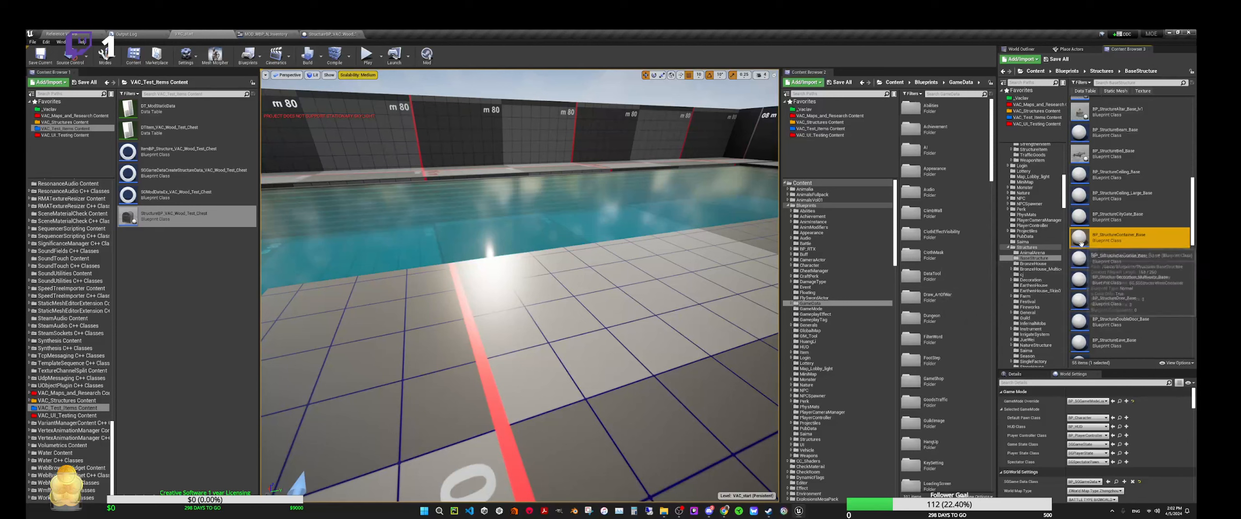
pyautogui.doubleClick(1081, 242)
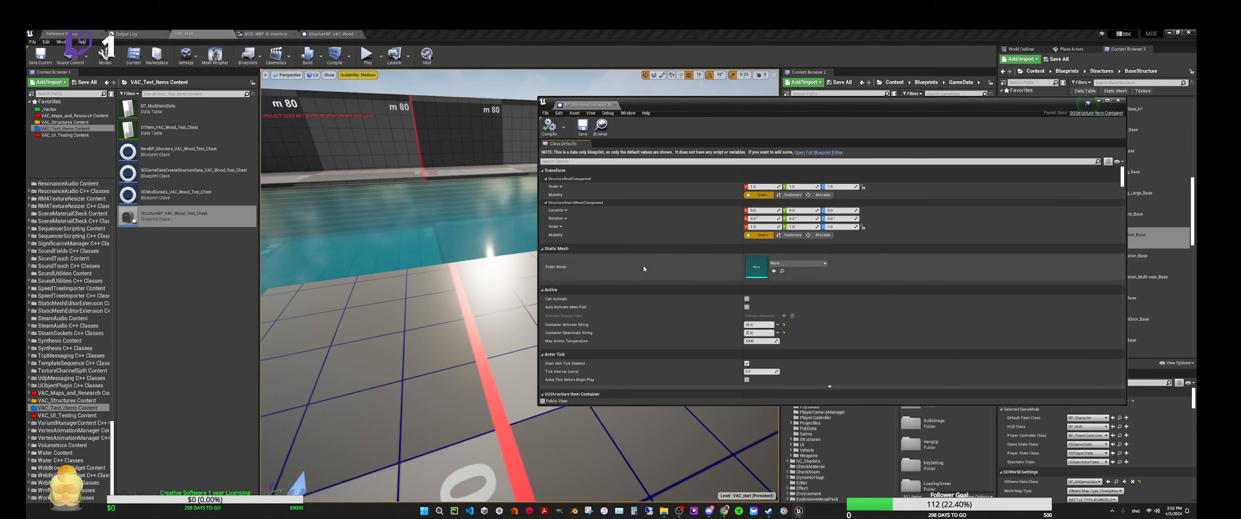
# Review the class defaults of BP_StructureContainer_Base, from the item container and inventory component settings to replication, and close its window.
pyautogui.scroll(-5, 644, 269)
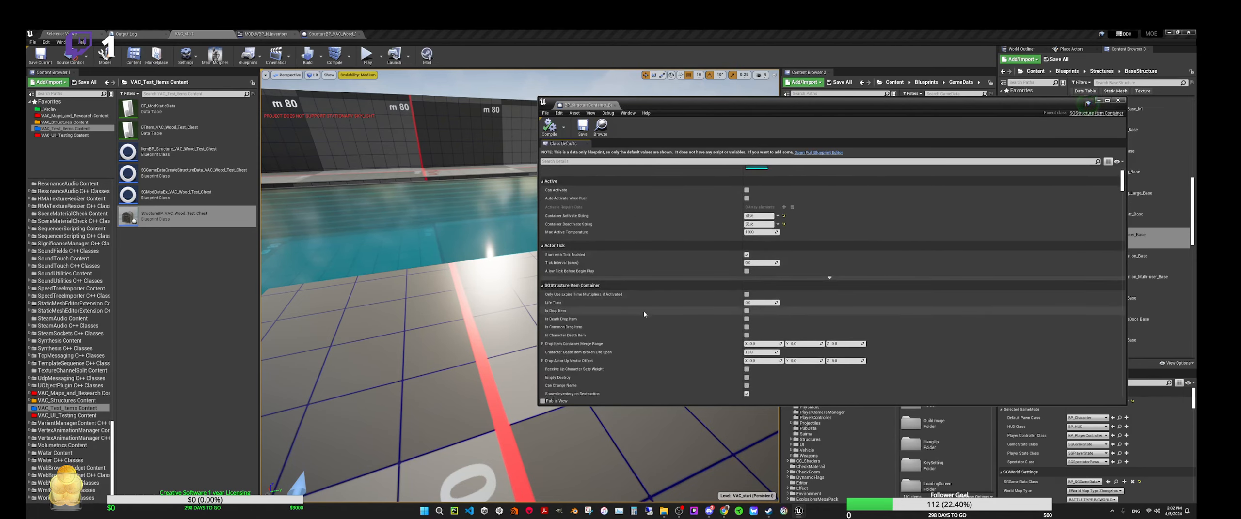
pyautogui.scroll(-3, 644, 314)
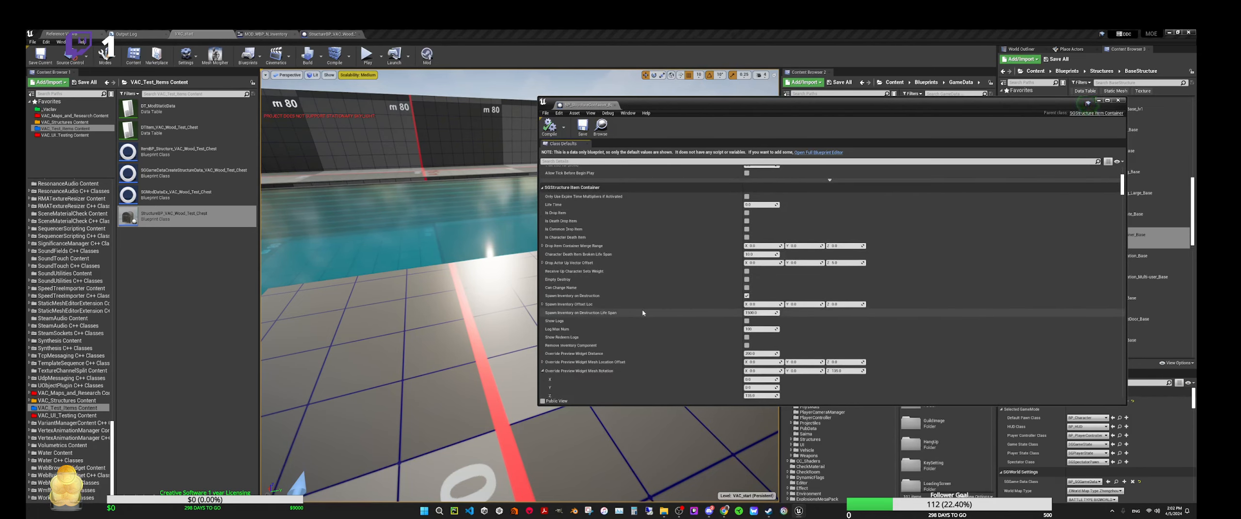
pyautogui.scroll(-3, 643, 313)
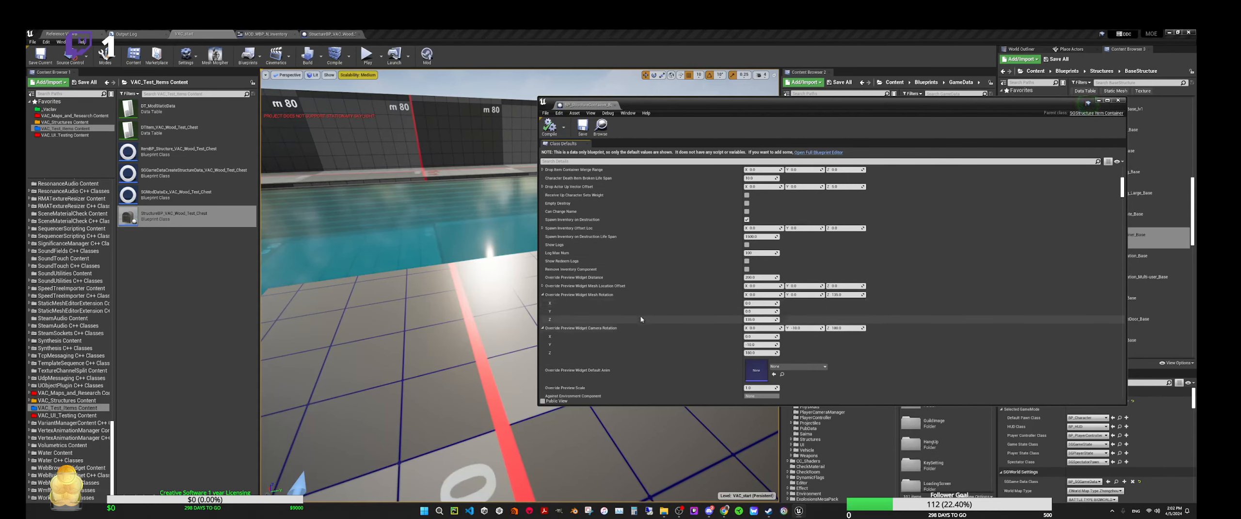
pyautogui.scroll(-8, 641, 320)
pyautogui.scroll(-3, 630, 320)
pyautogui.scroll(-12, 638, 286)
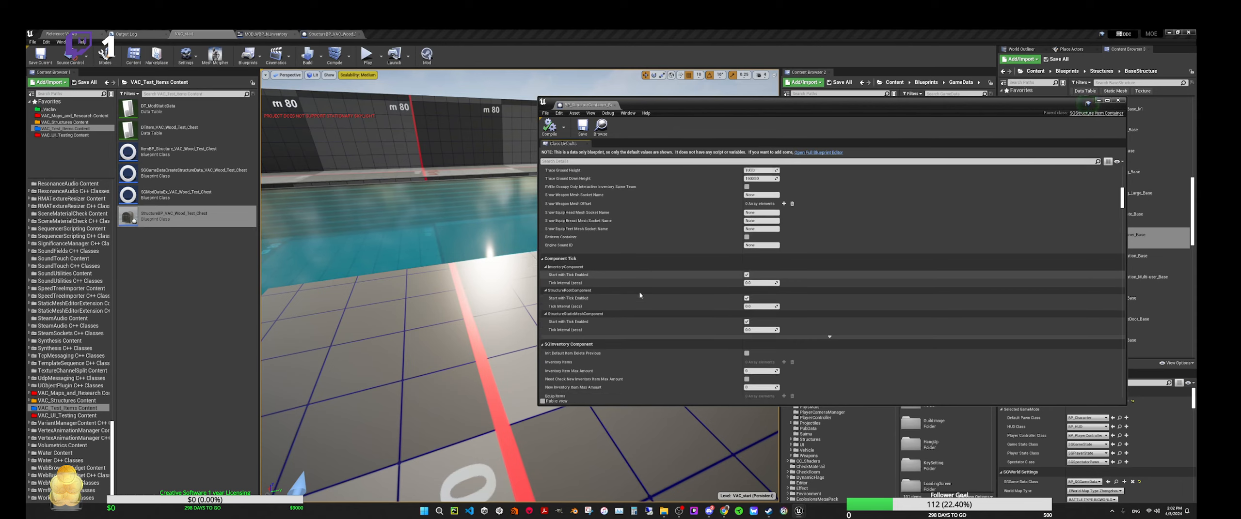
pyautogui.scroll(-5, 677, 330)
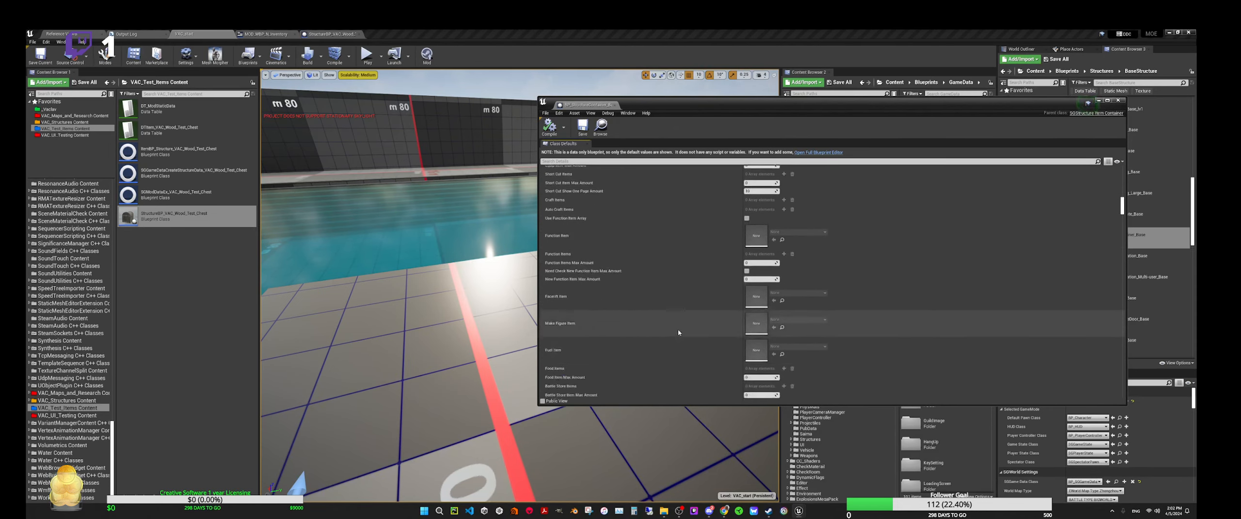
pyautogui.moveTo(1122, 212); pyautogui.dragTo(1102, 289)
pyautogui.scroll(-15, 1095, 291)
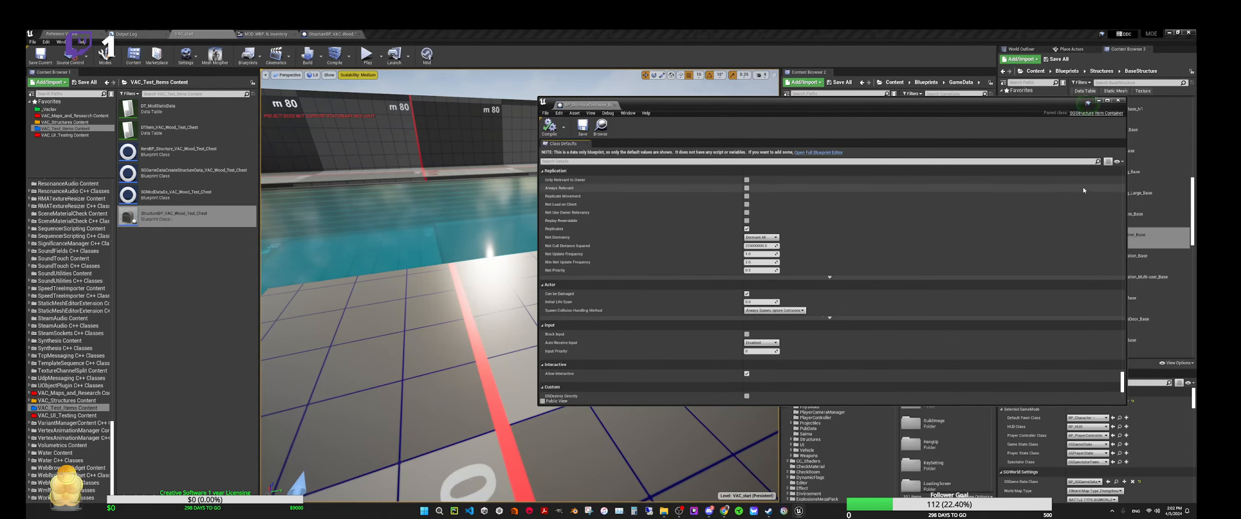
pyautogui.click(1117, 100)
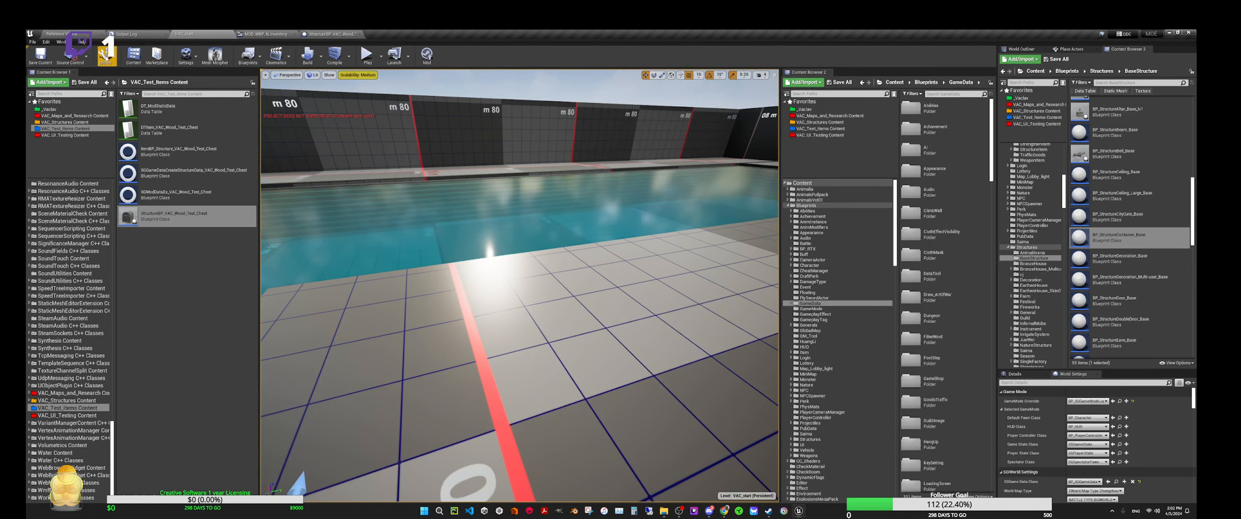
# Compare the WBP_StructureHeadInfoHUD reference graph with the widget template settings in the wood test chest blueprint.
pyautogui.click(57, 34)
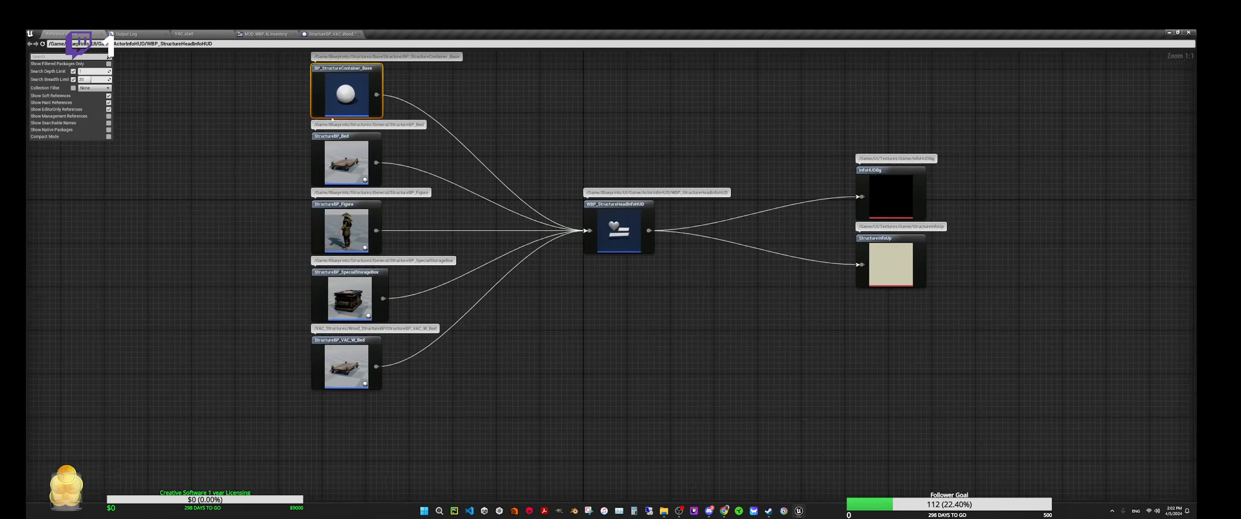
pyautogui.click(333, 34)
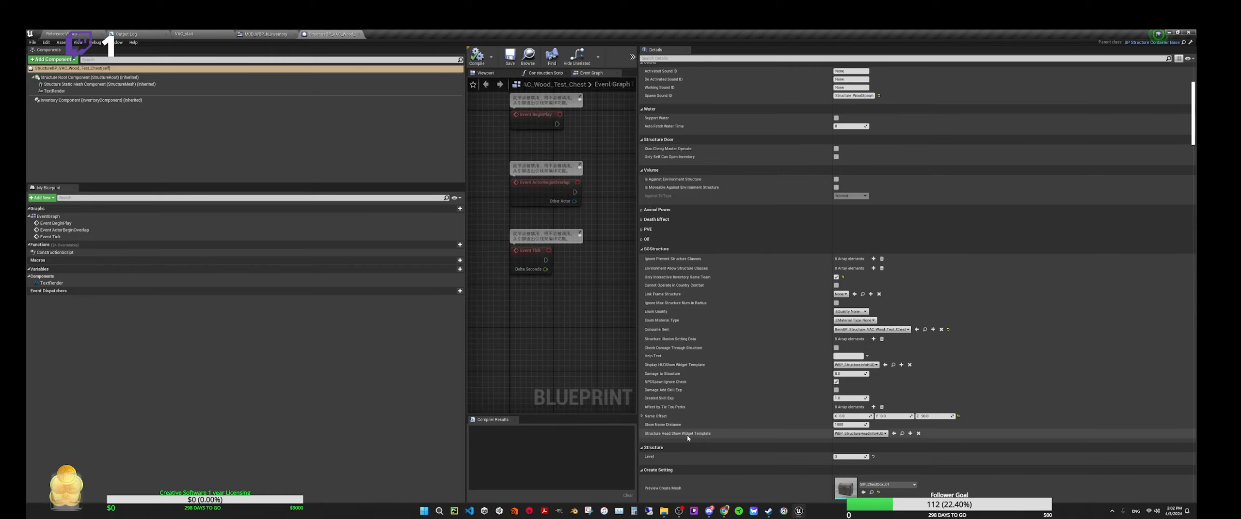
pyautogui.scroll(-1, 688, 439)
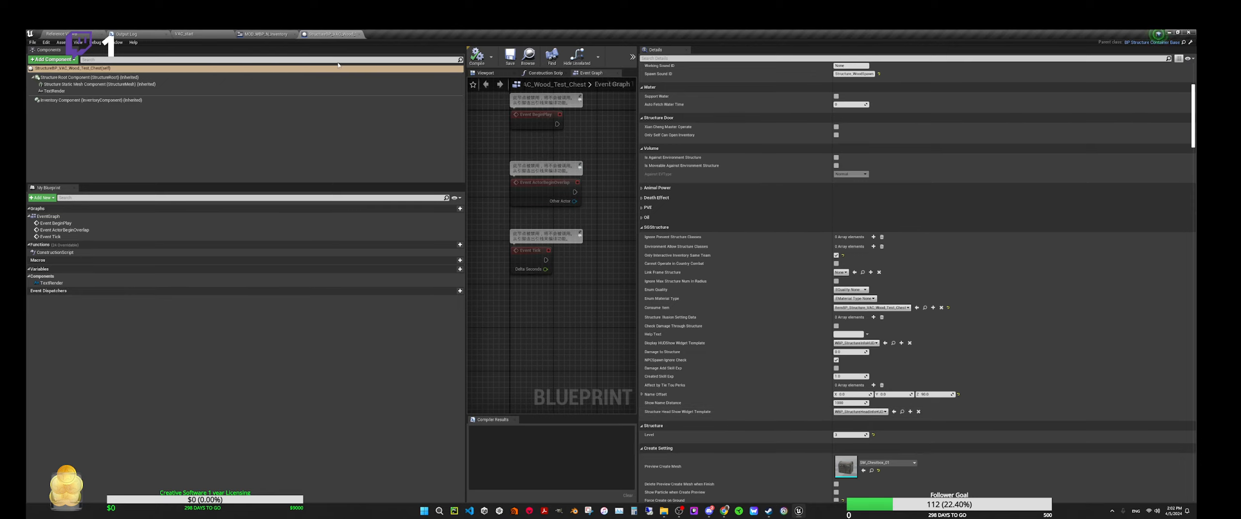
pyautogui.click(90, 34)
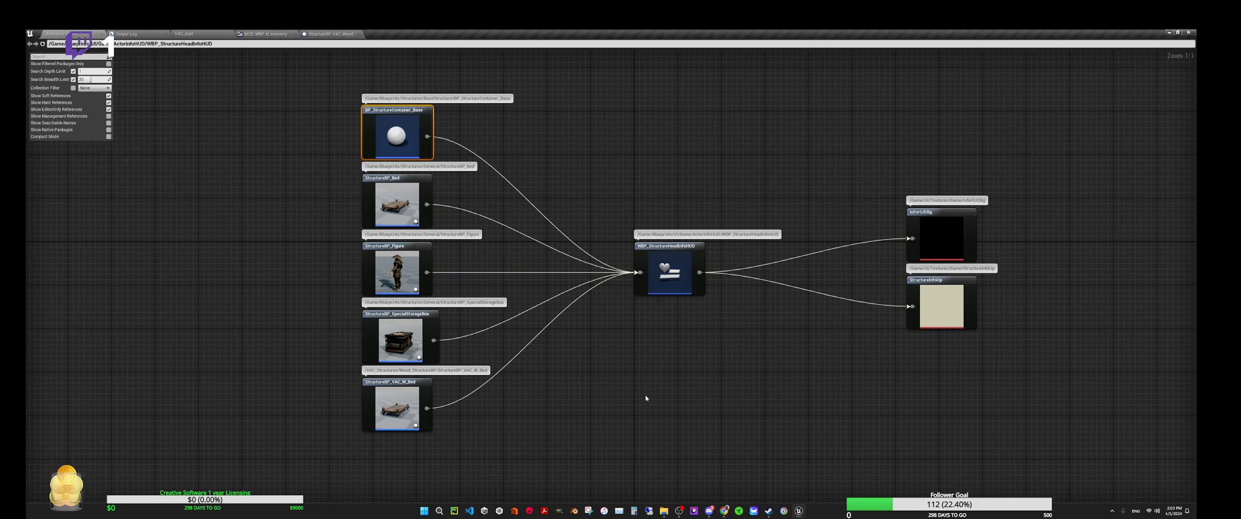
pyautogui.moveTo(645, 397); pyautogui.dragTo(606, 393, button='right')
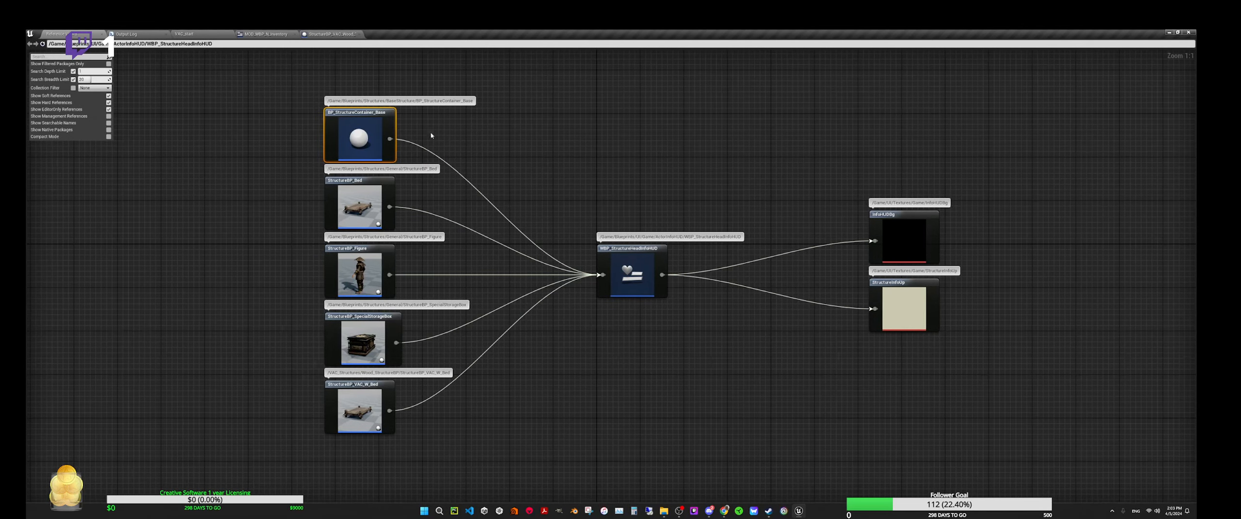
# Review the wood test chest blueprint's class defaults, from the structure and widget template settings through the Create Setting options.
pyautogui.click(330, 34)
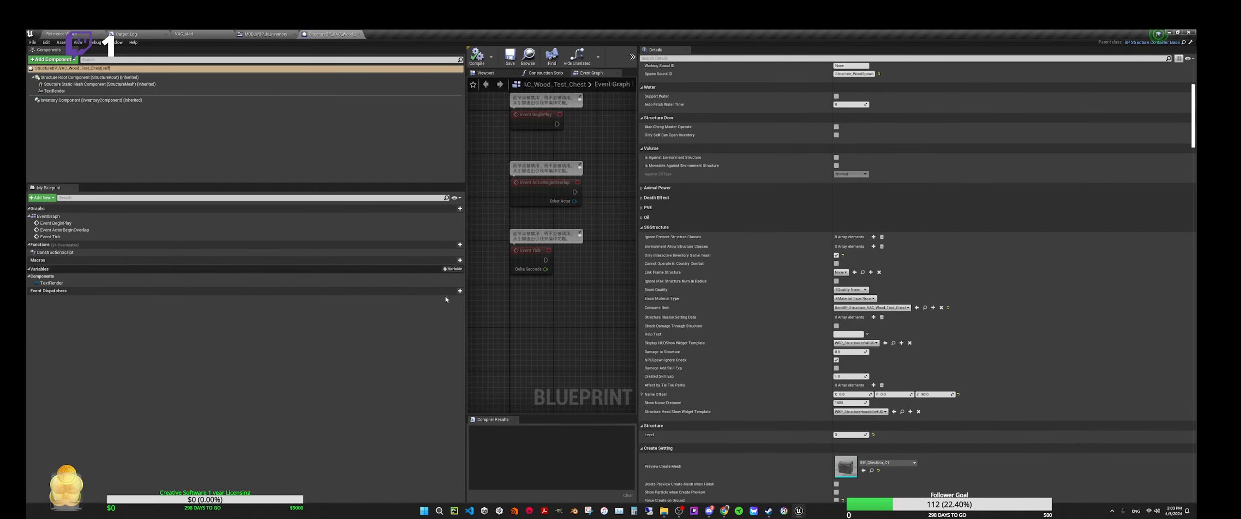
pyautogui.scroll(-10, 802, 394)
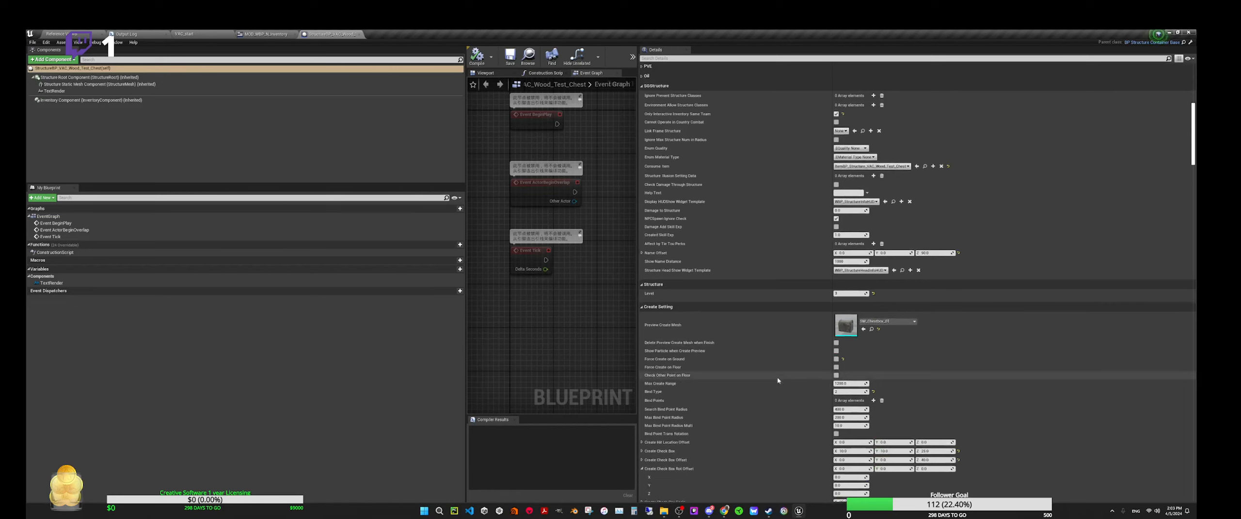
pyautogui.scroll(-2, 772, 354)
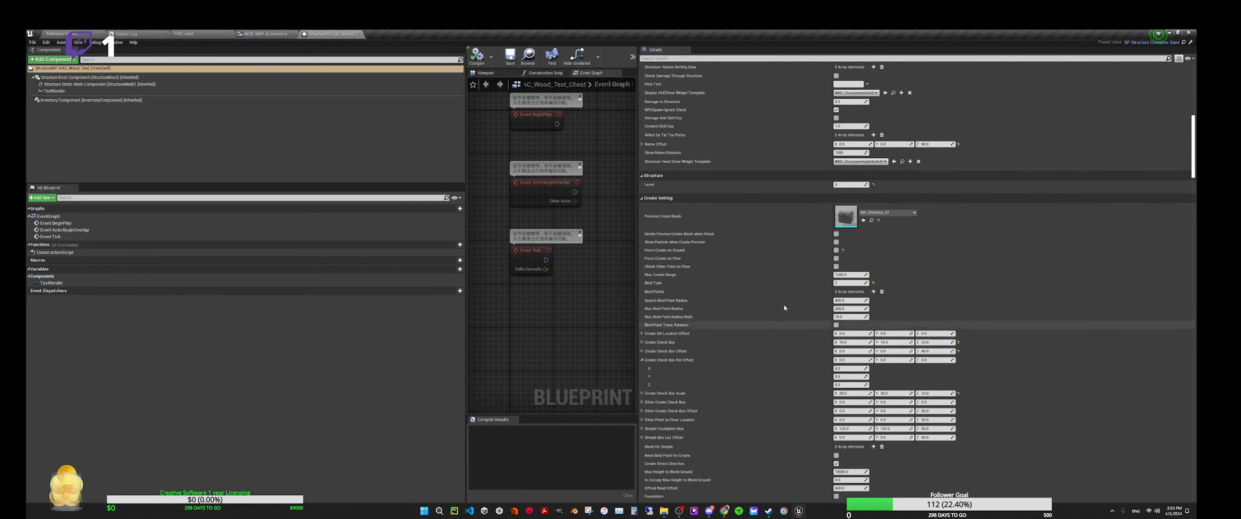
pyautogui.scroll(-2, 775, 218)
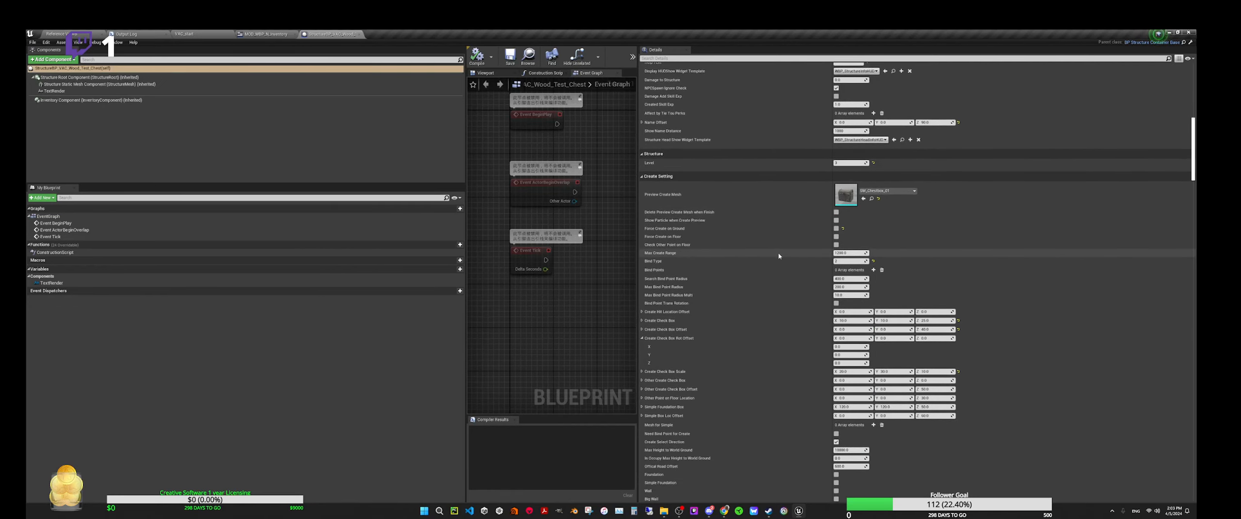
pyautogui.scroll(-1, 778, 258)
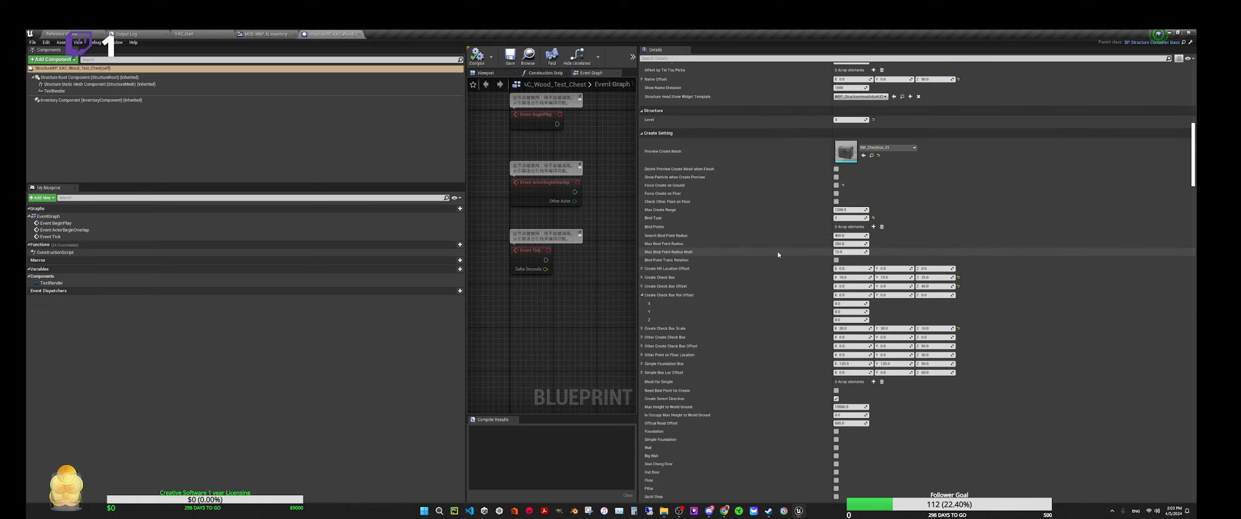
pyautogui.scroll(-2, 778, 254)
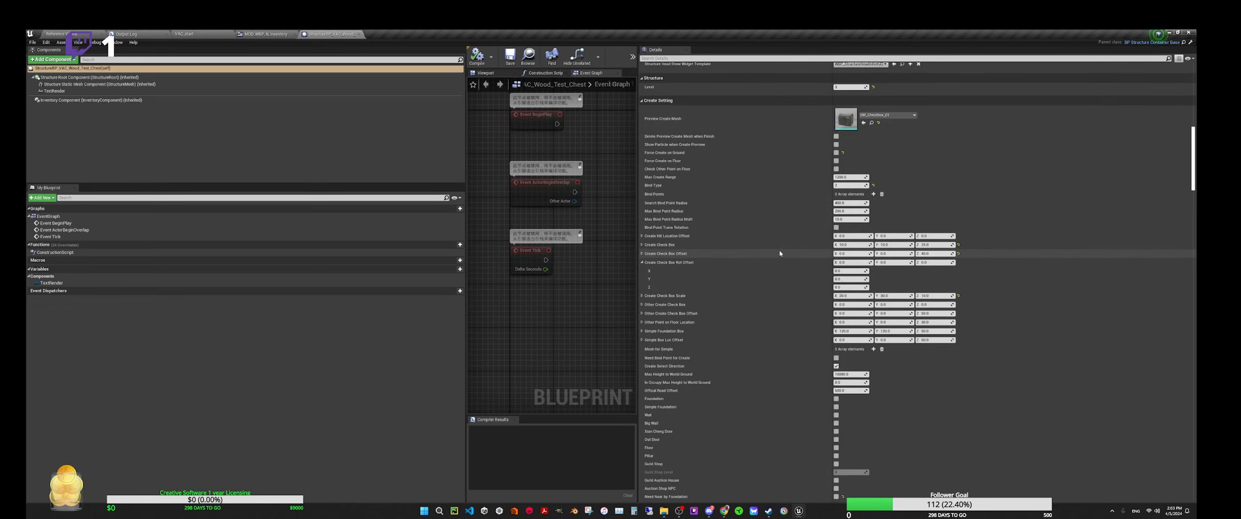
pyautogui.scroll(-5, 779, 253)
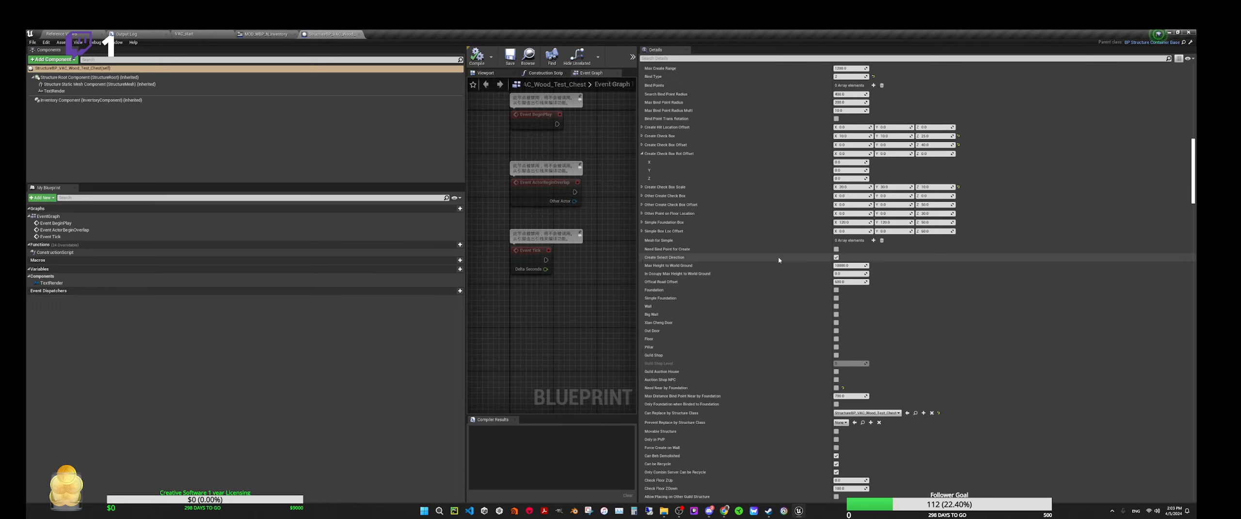
pyautogui.scroll(-10, 778, 260)
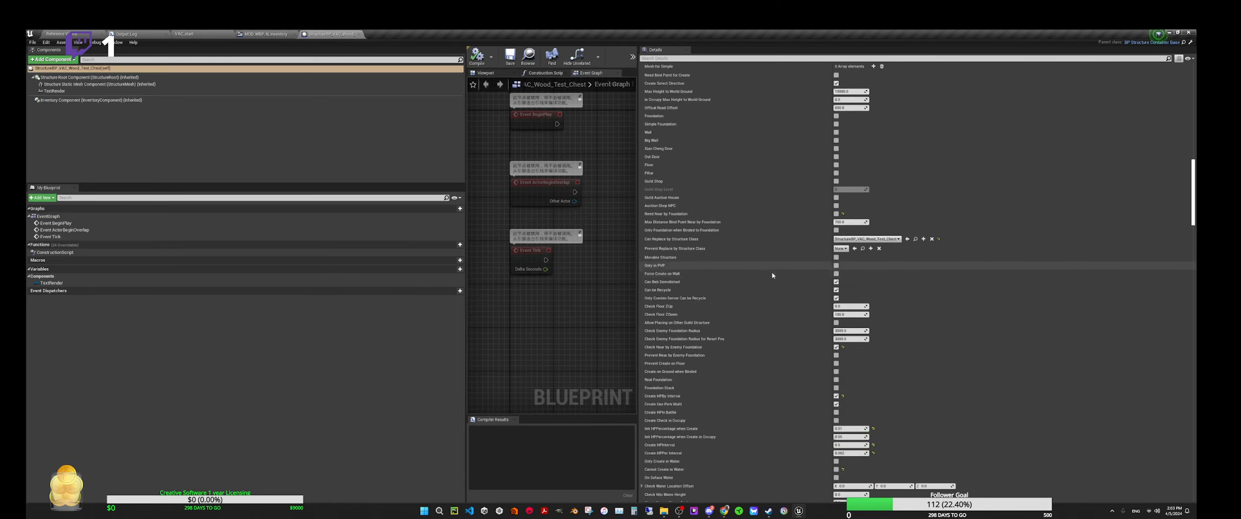
pyautogui.scroll(-10, 774, 266)
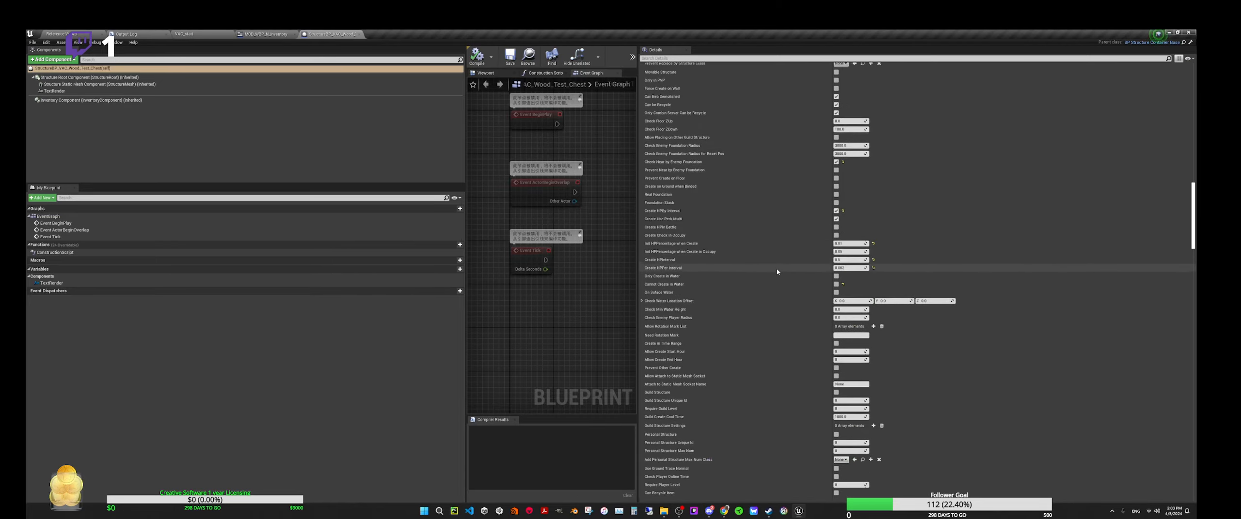
# Examine the chest's remaining class defaults, from Trigger Box Setting through Occupy, Damage and Replication to Cooking.
pyautogui.scroll(-8, 775, 267)
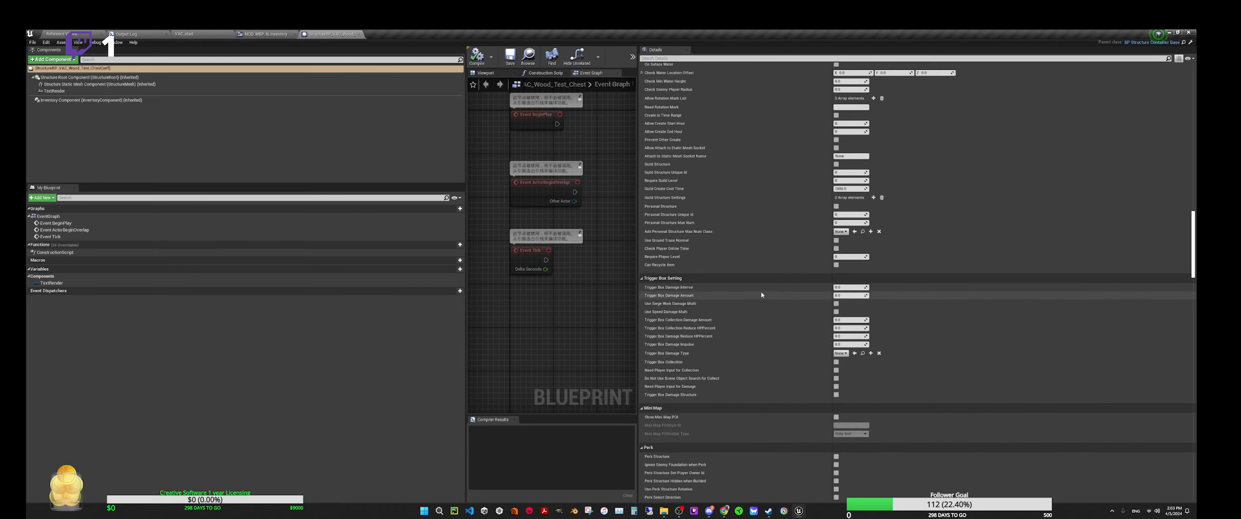
pyautogui.scroll(-10, 760, 291)
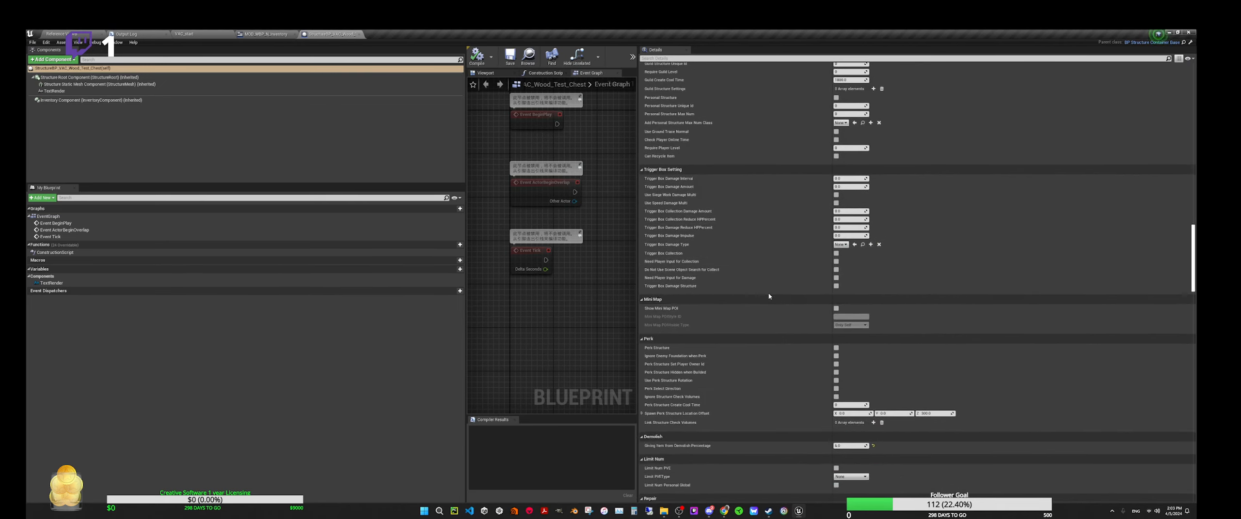
pyautogui.scroll(-11, 768, 309)
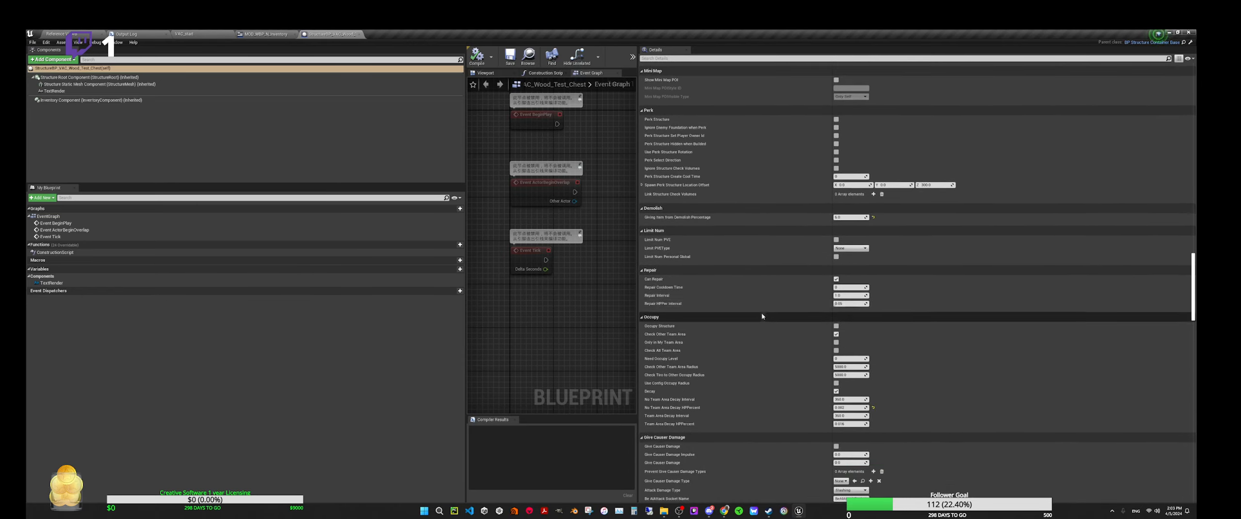
pyautogui.scroll(-12, 767, 308)
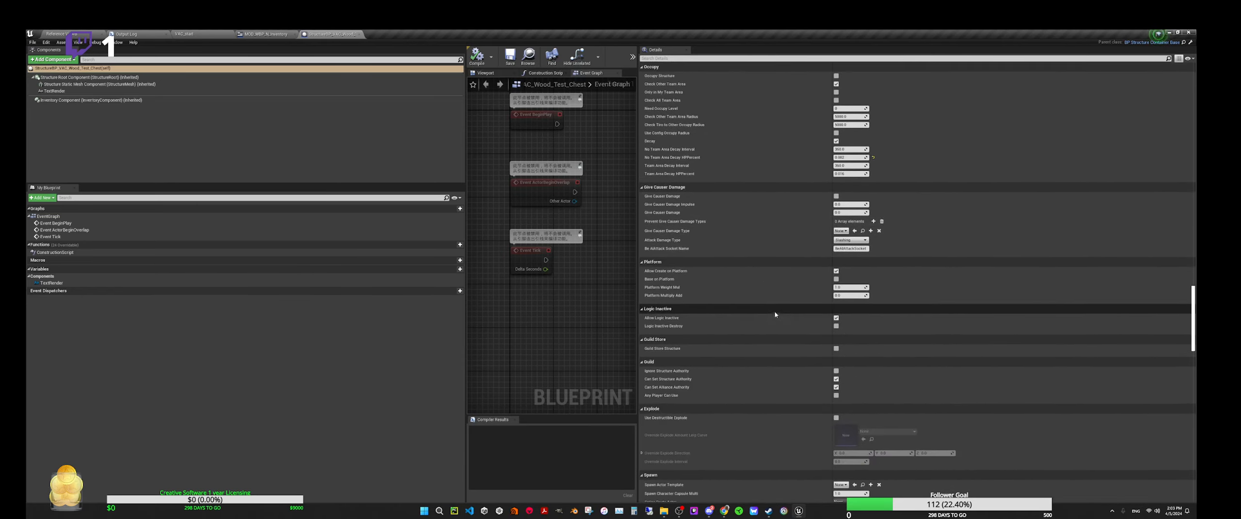
pyautogui.scroll(-12, 773, 314)
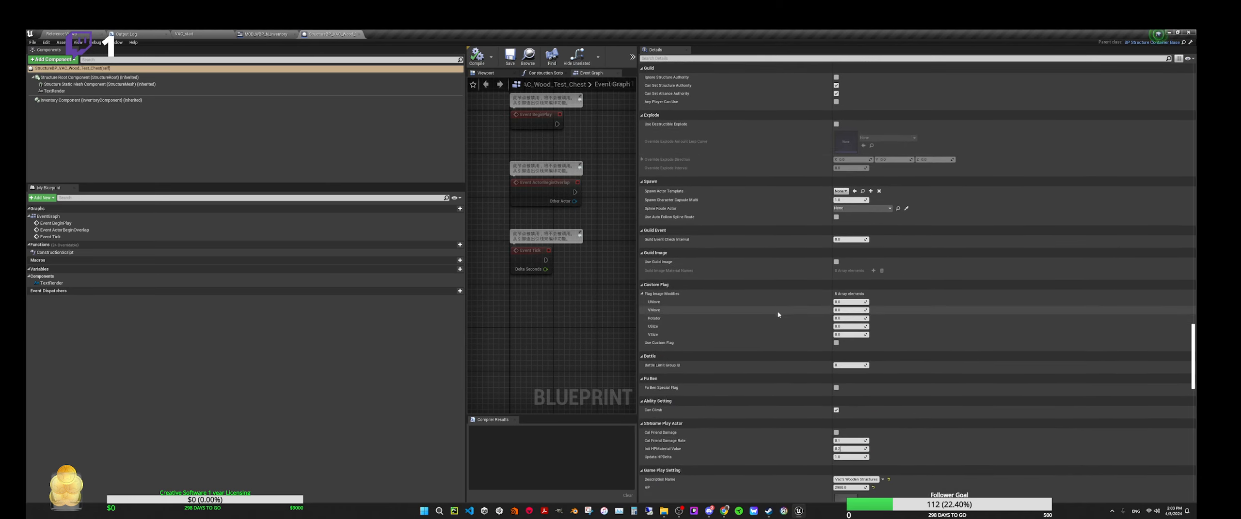
pyautogui.scroll(-5, 774, 315)
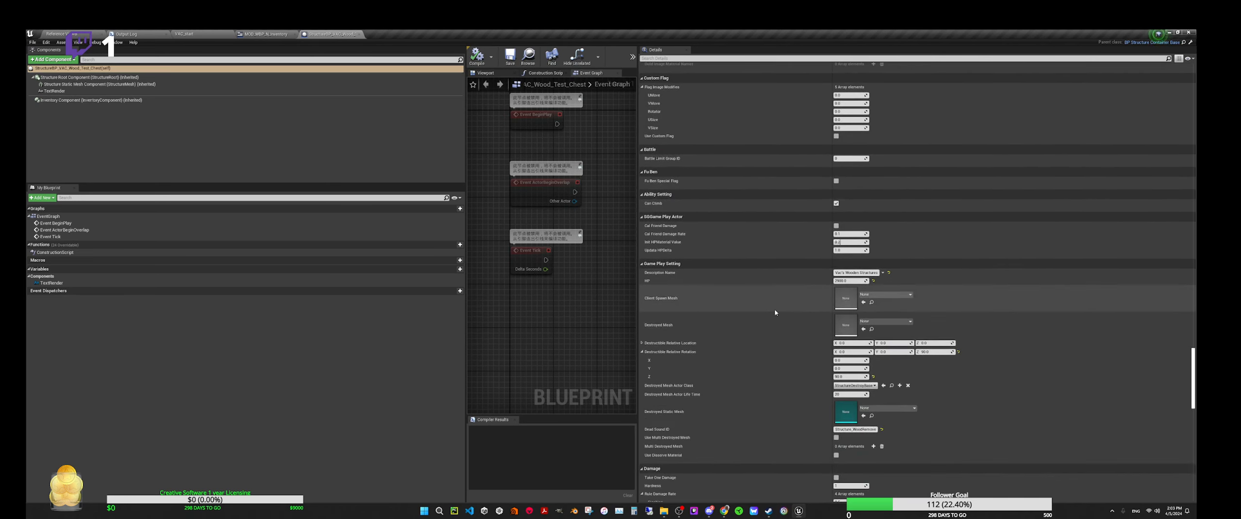
pyautogui.scroll(-4, 774, 308)
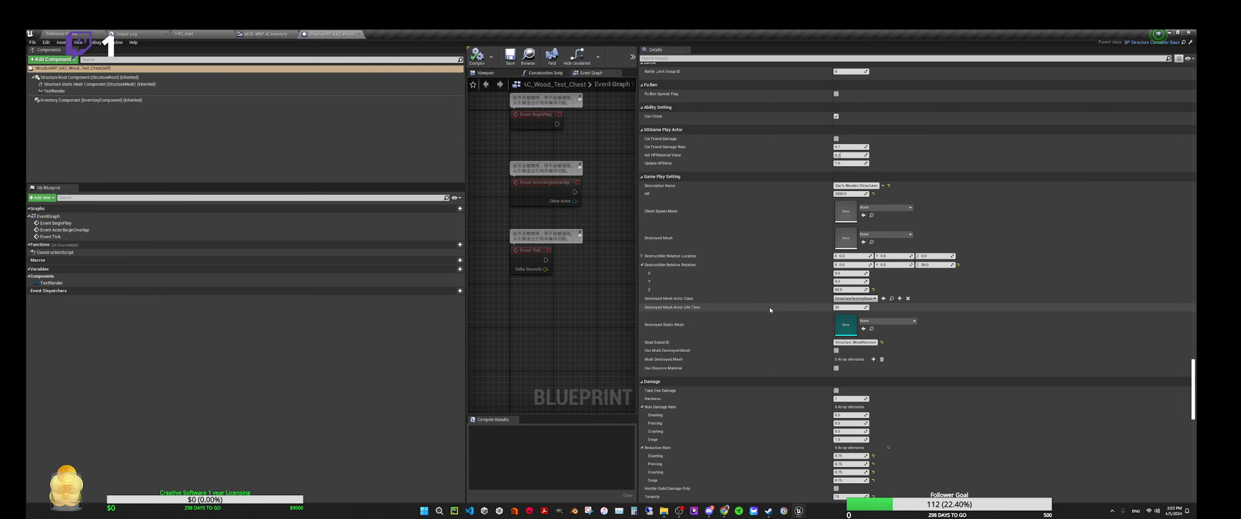
pyautogui.scroll(-5, 769, 309)
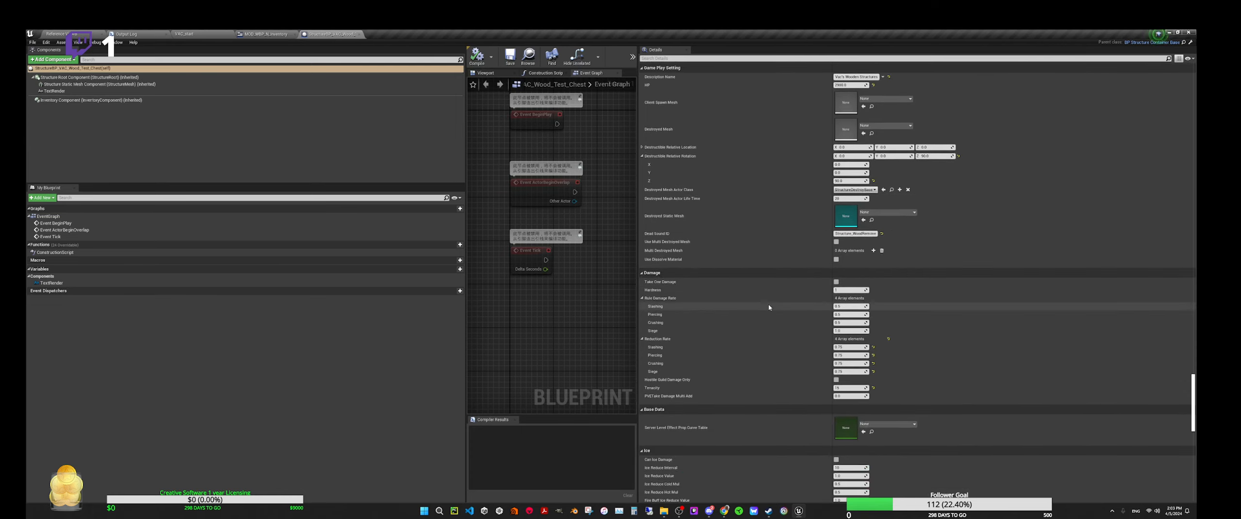
pyautogui.scroll(-12, 770, 290)
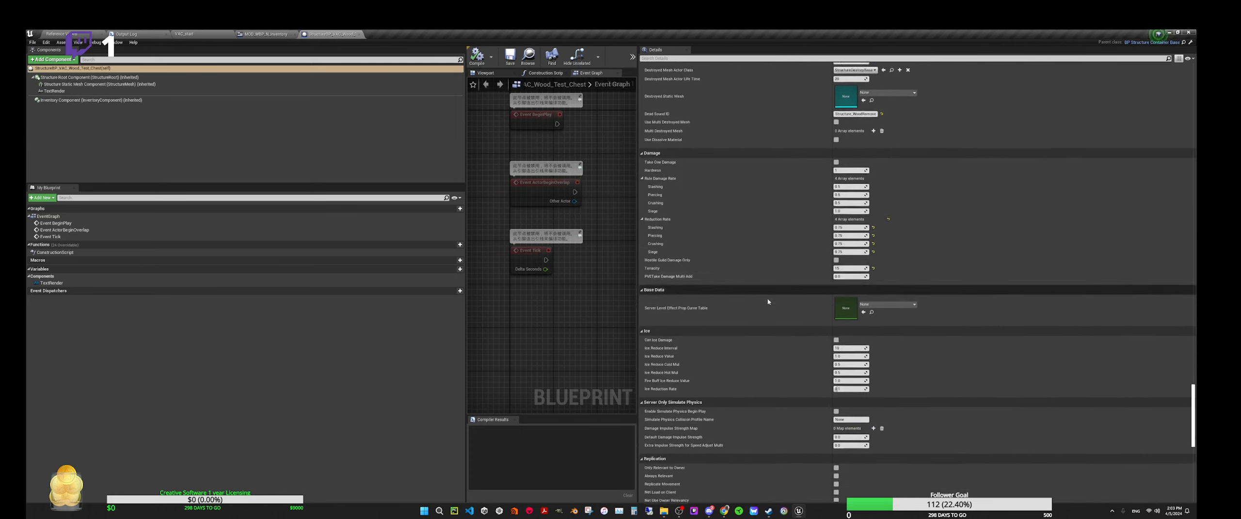
pyautogui.scroll(-5, 774, 298)
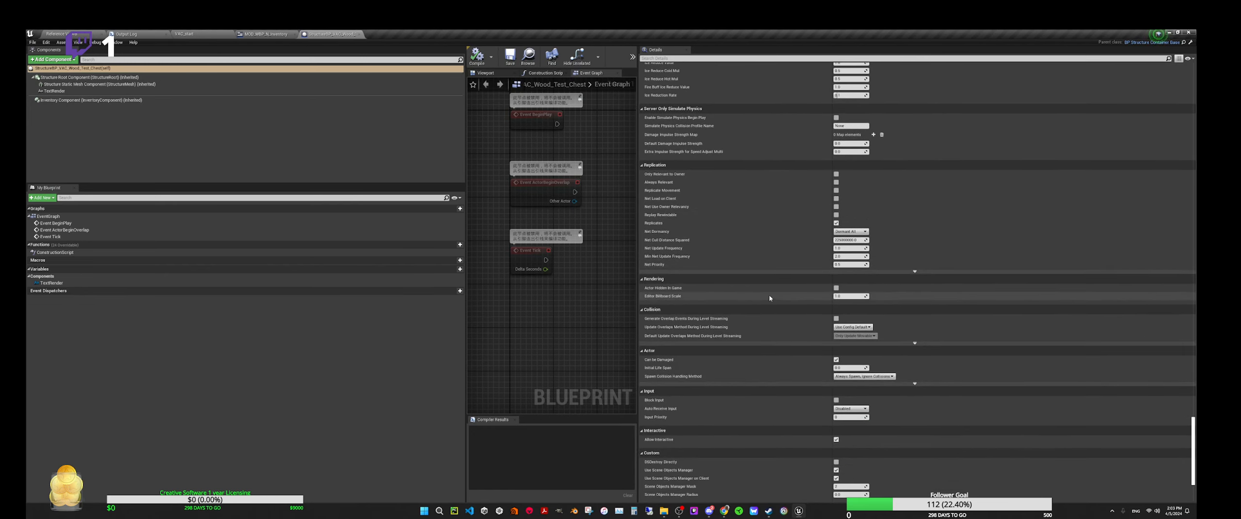
pyautogui.scroll(-5, 771, 295)
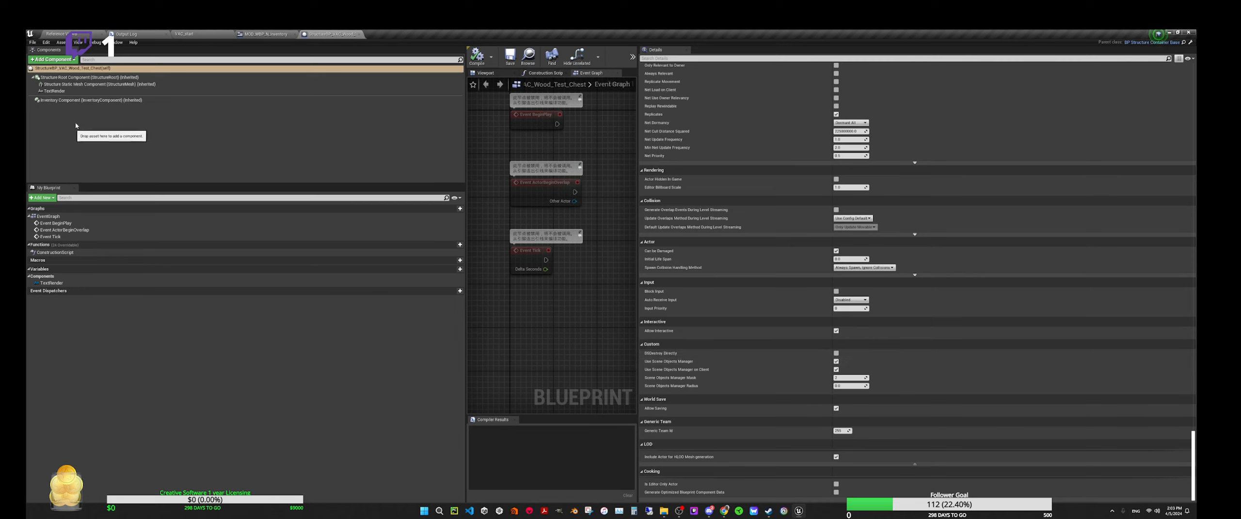
# Inspect the wood test chest's Inventory Component settings, including default inventory items, Can Set Password, weight, inventory function and events.
pyautogui.click(79, 101)
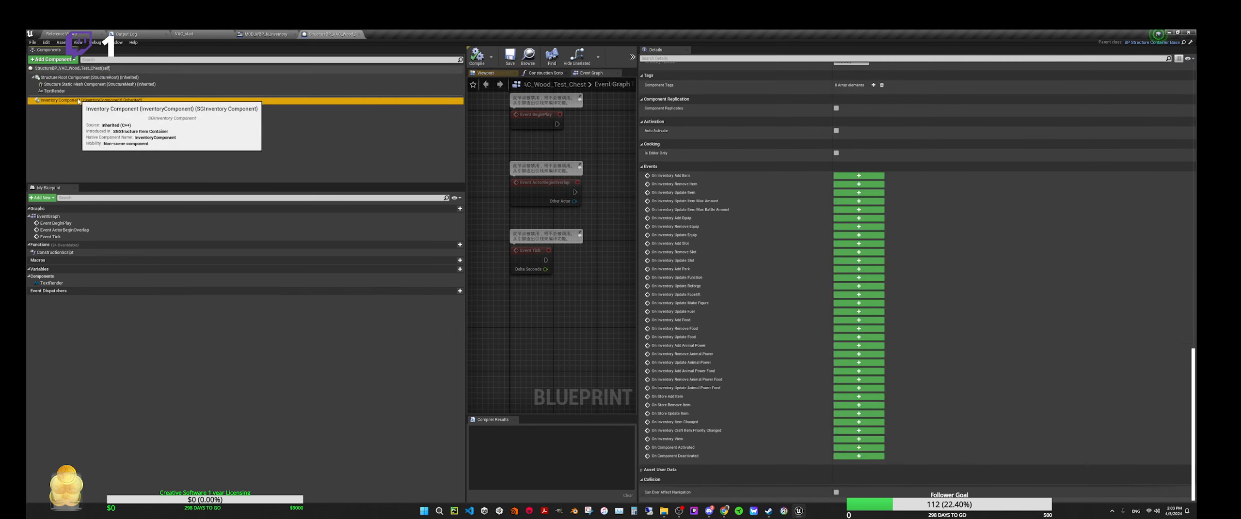
pyautogui.scroll(3, 746, 302)
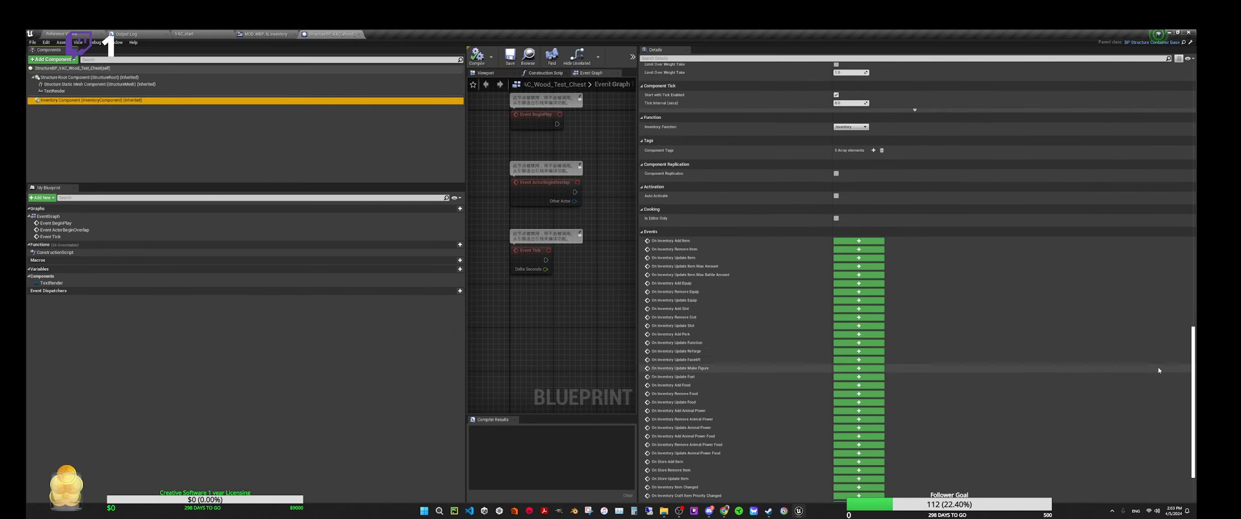
pyautogui.scroll(20, 1179, 107)
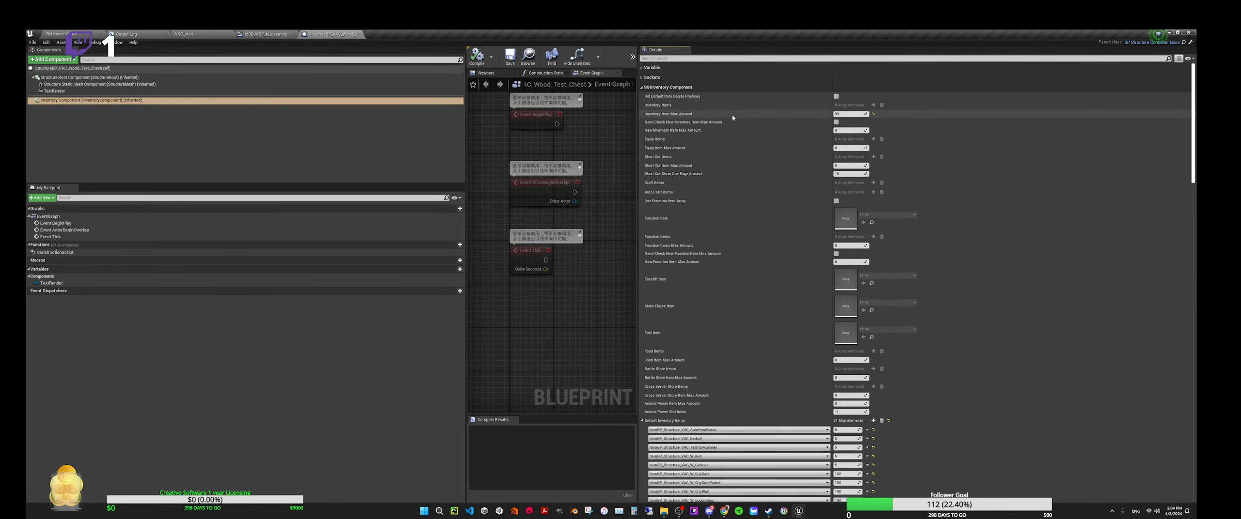
pyautogui.scroll(-10, 732, 334)
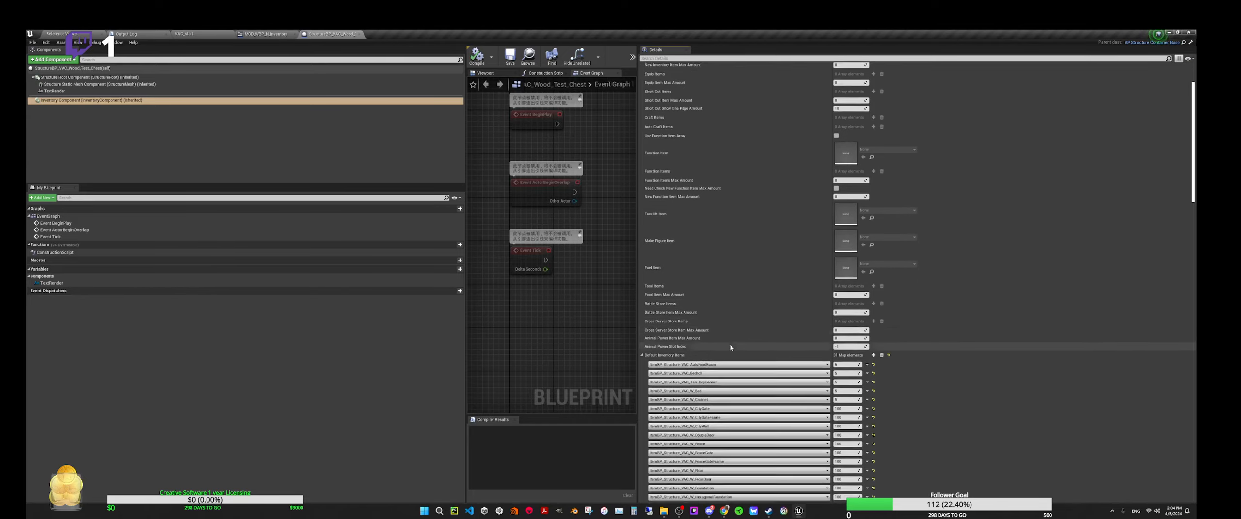
pyautogui.scroll(-8, 747, 330)
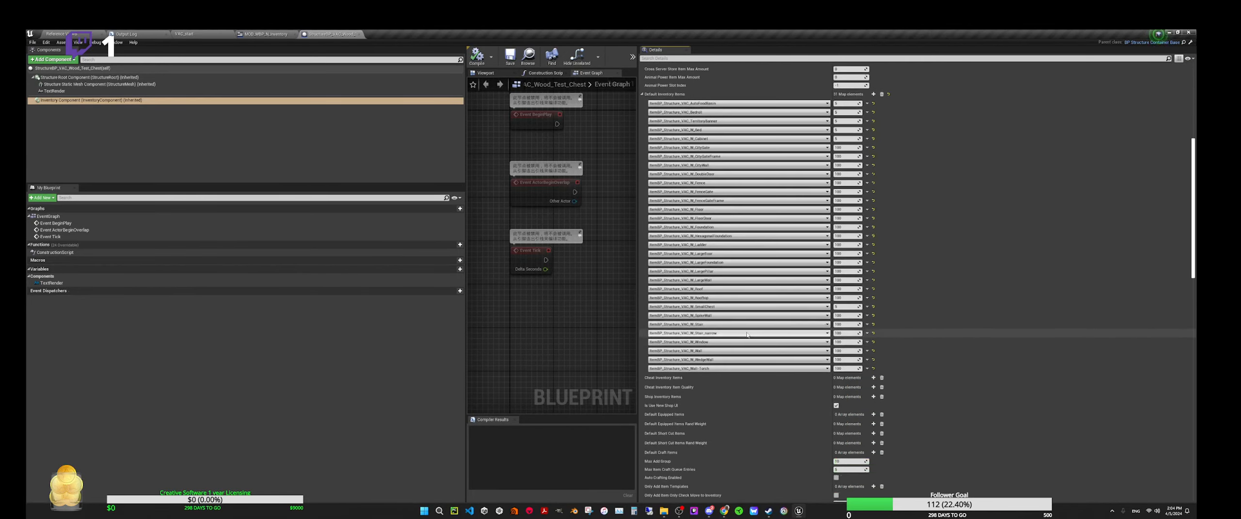
pyautogui.scroll(-3, 750, 327)
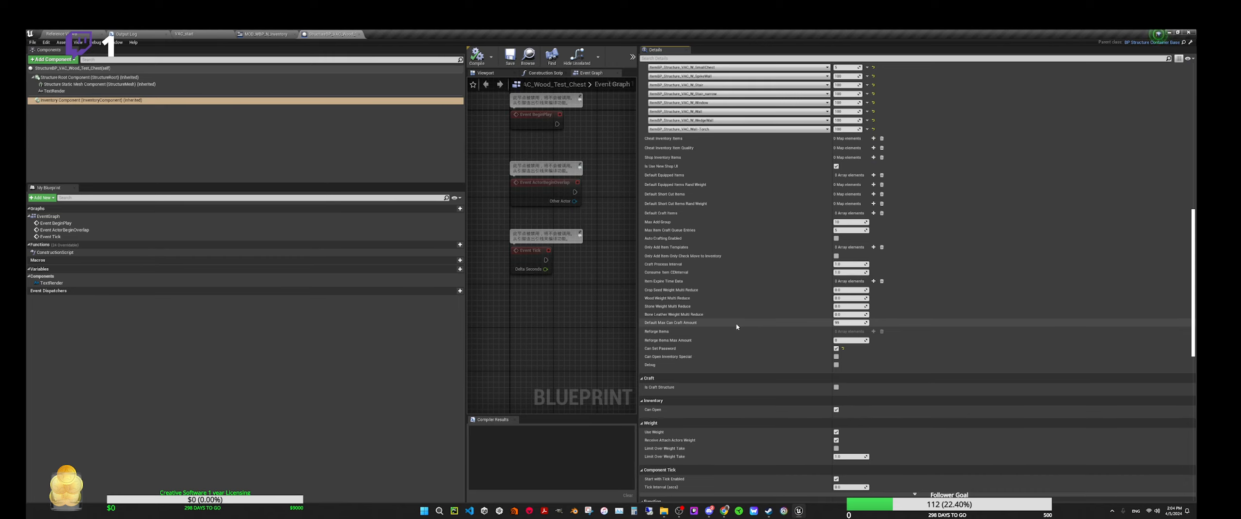
pyautogui.scroll(-6, 736, 326)
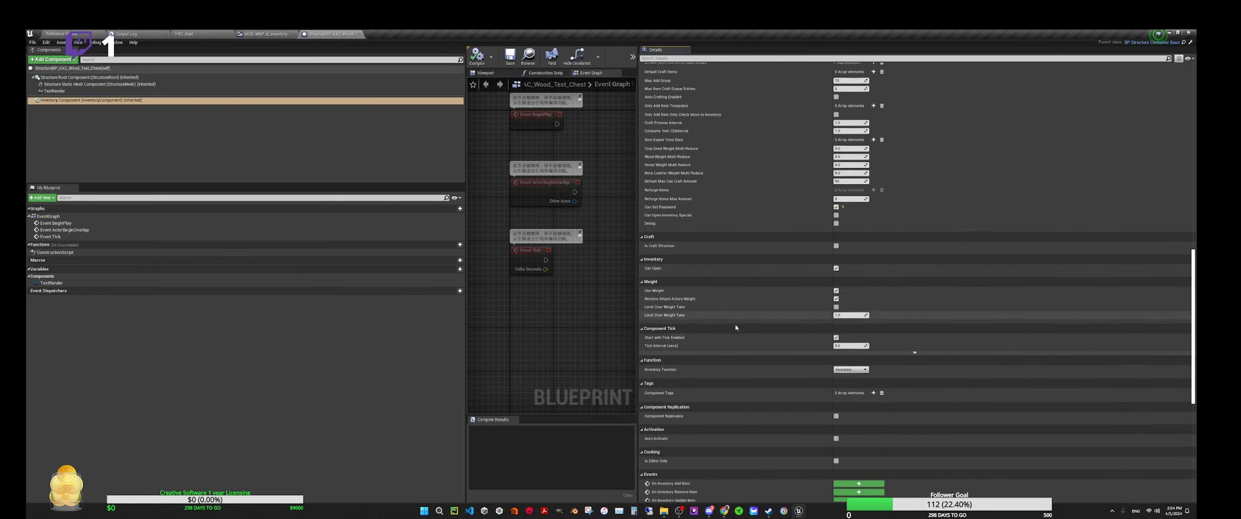
pyautogui.scroll(-1, 736, 318)
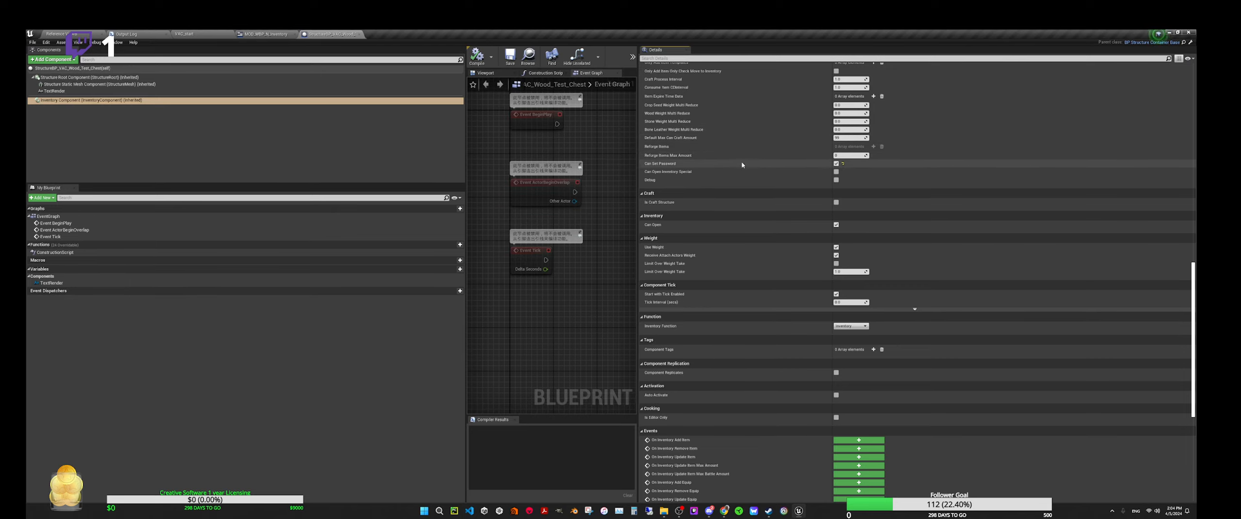
pyautogui.scroll(-3, 746, 264)
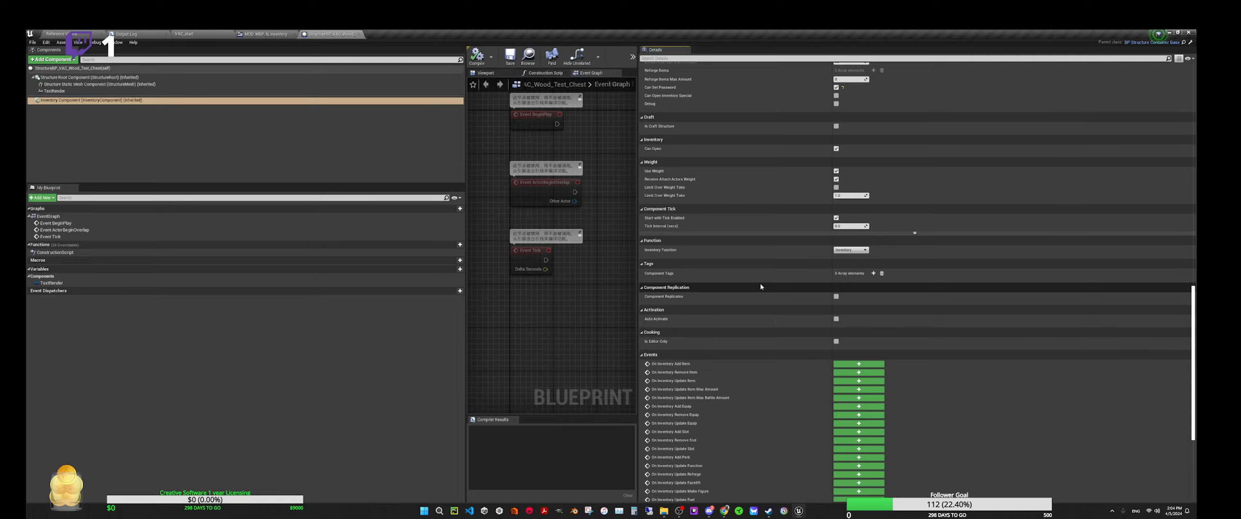
pyautogui.scroll(-7, 1181, 341)
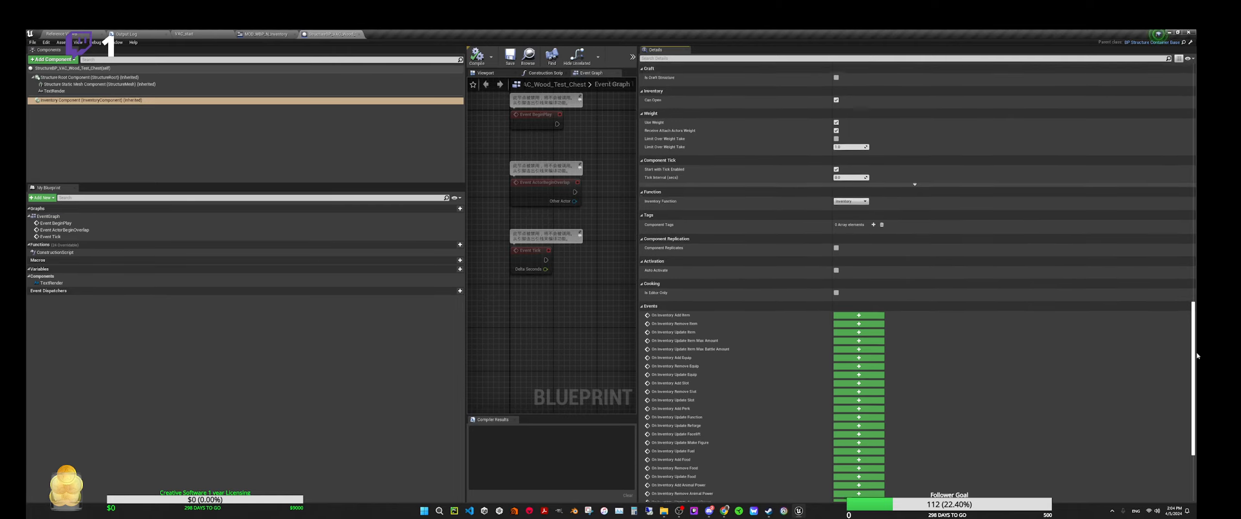
pyautogui.scroll(11, 1175, 284)
pyautogui.scroll(15, 1175, 284)
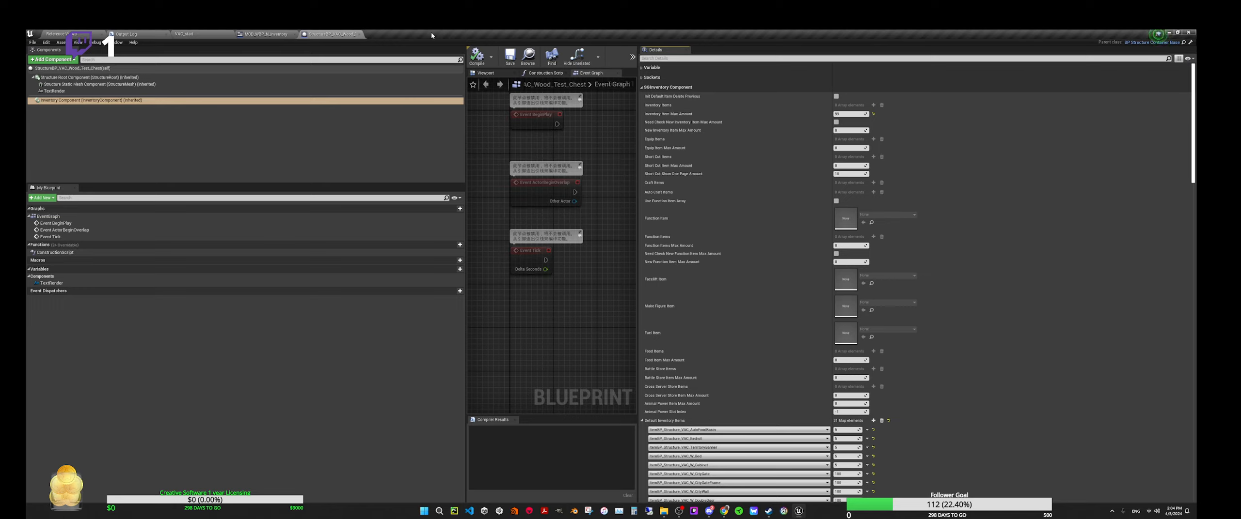
# Close the wood test chest blueprint and search the level editor's entire Content folder for "inven".
pyautogui.click(359, 33)
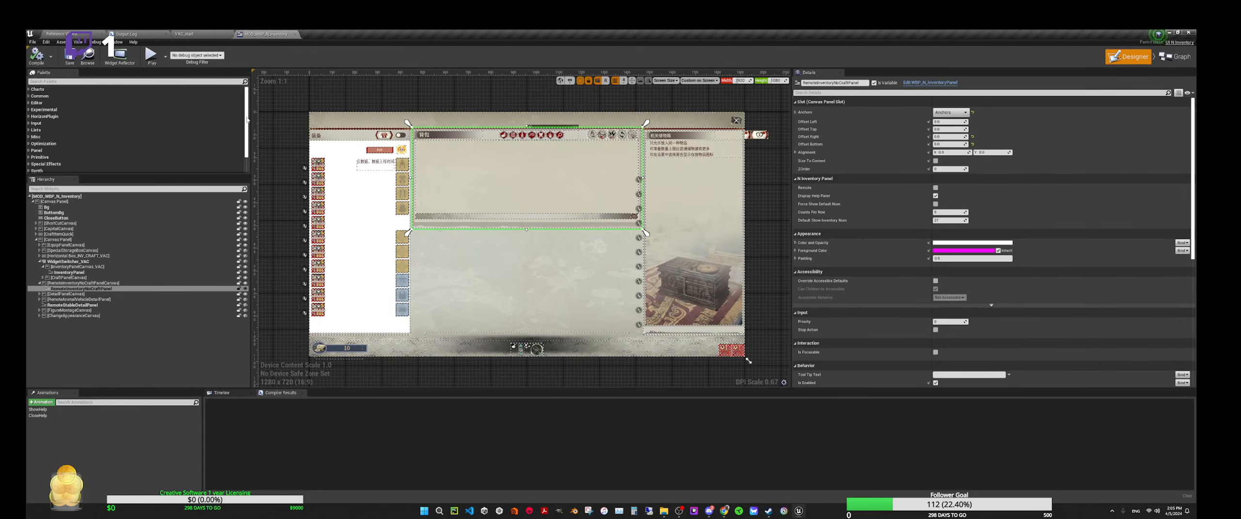
pyautogui.click(202, 33)
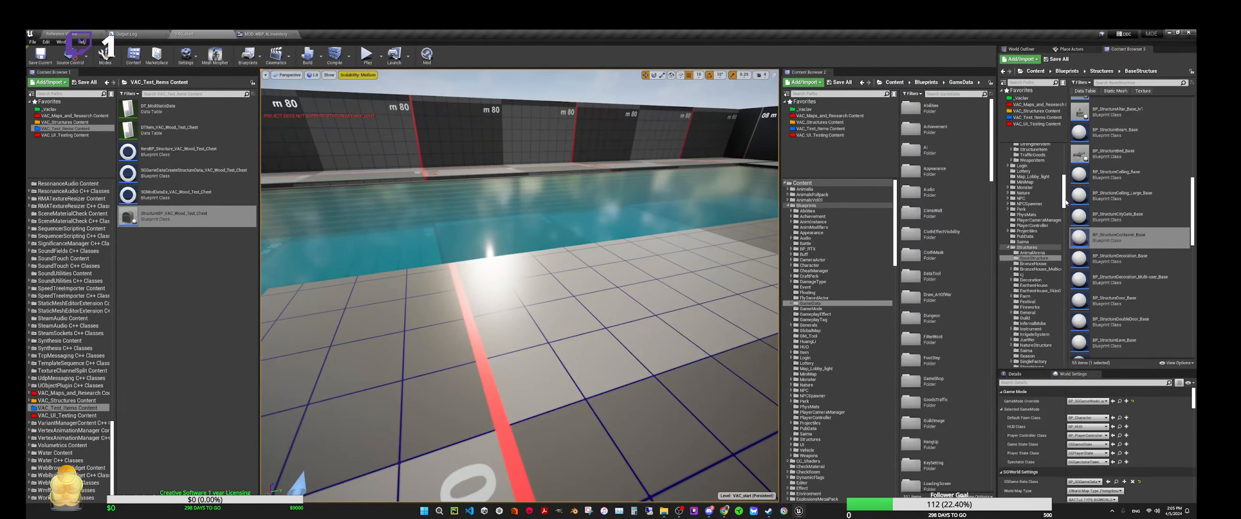
pyautogui.moveTo(1064, 203); pyautogui.dragTo(1032, 144)
pyautogui.click(1022, 148)
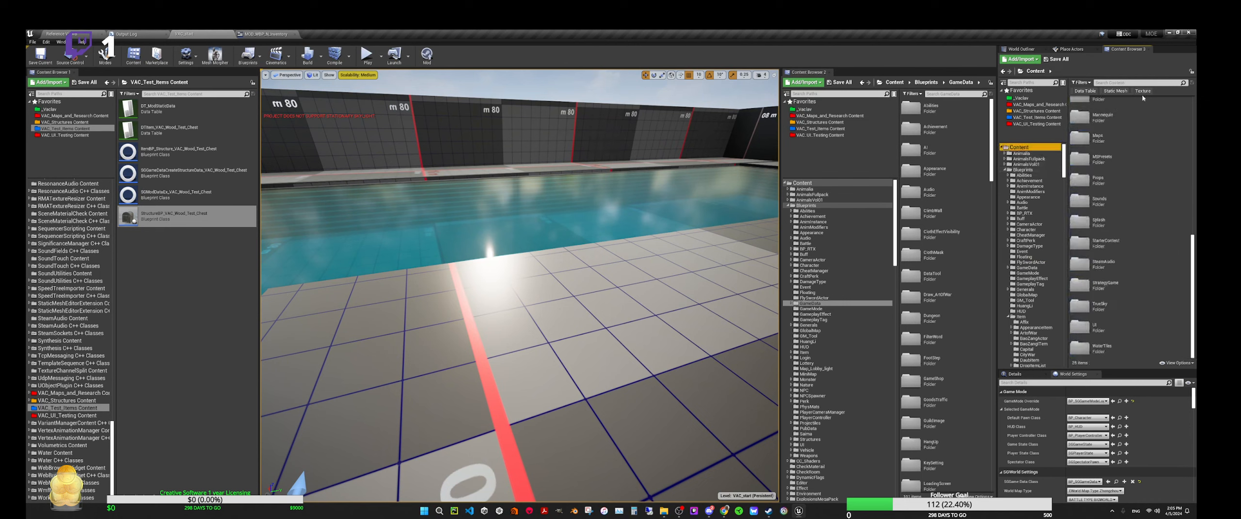
pyautogui.click(1124, 85)
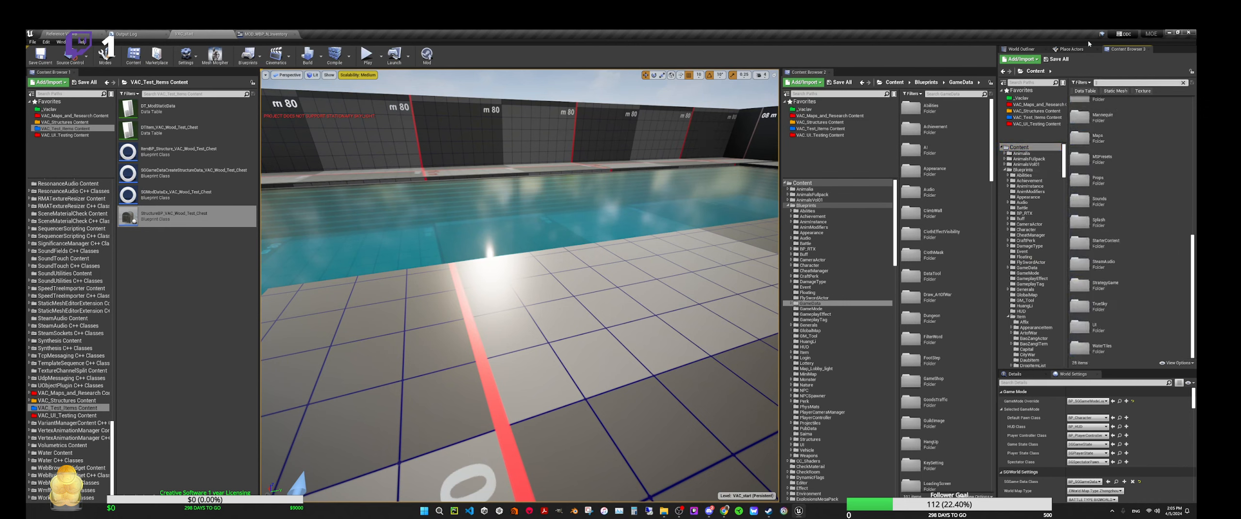
pyautogui.write('inven')
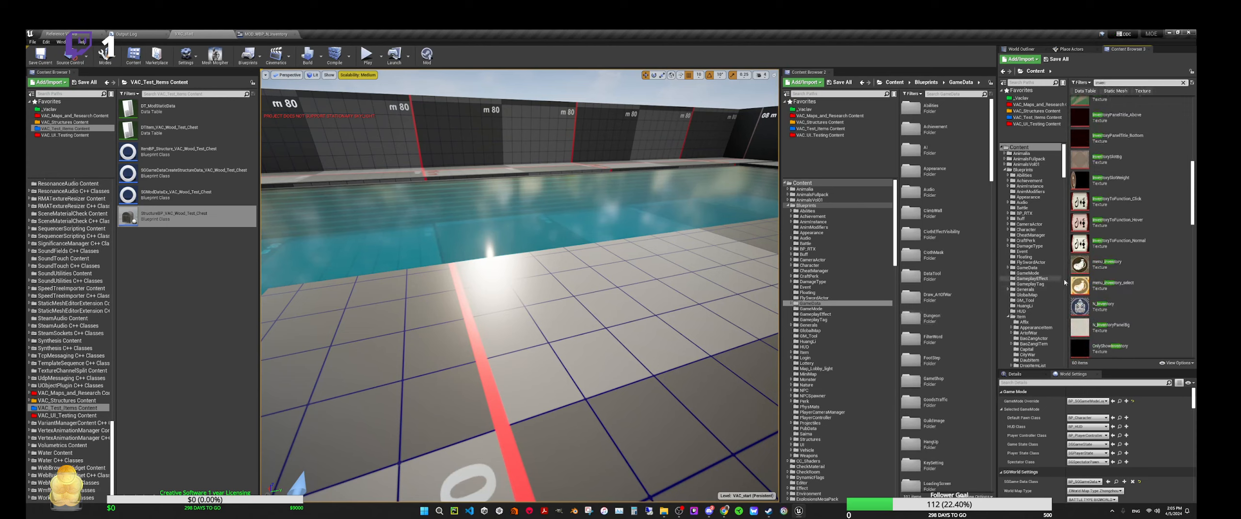
# Find the WBP_InventoryFunctionButton widget in the search results, inspect its design, and close it.
pyautogui.moveTo(1067, 282); pyautogui.dragTo(1042, 282)
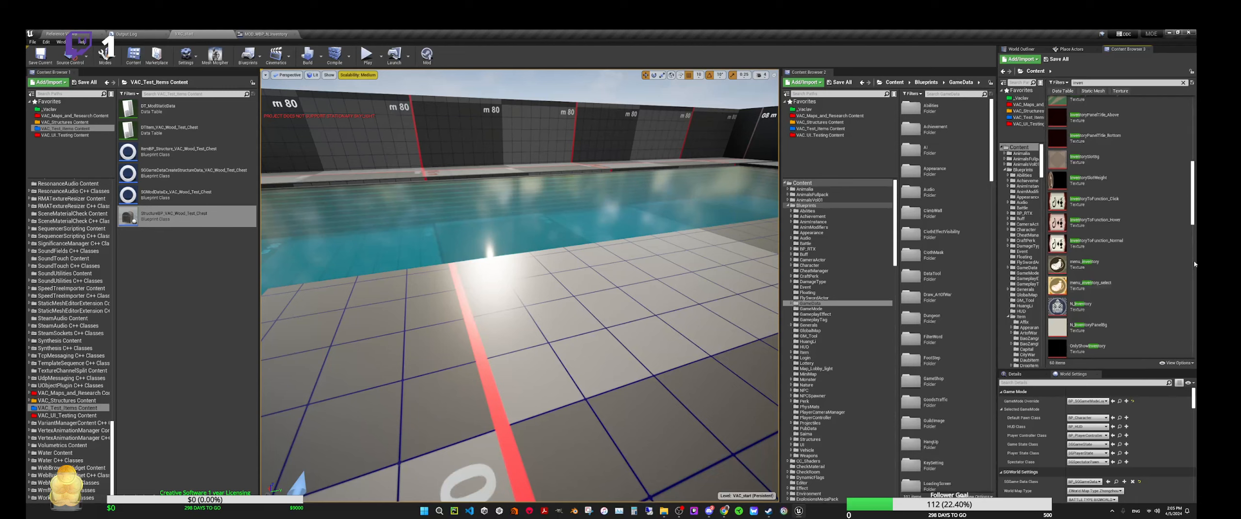
pyautogui.moveTo(1193, 225); pyautogui.dragTo(1192, 319)
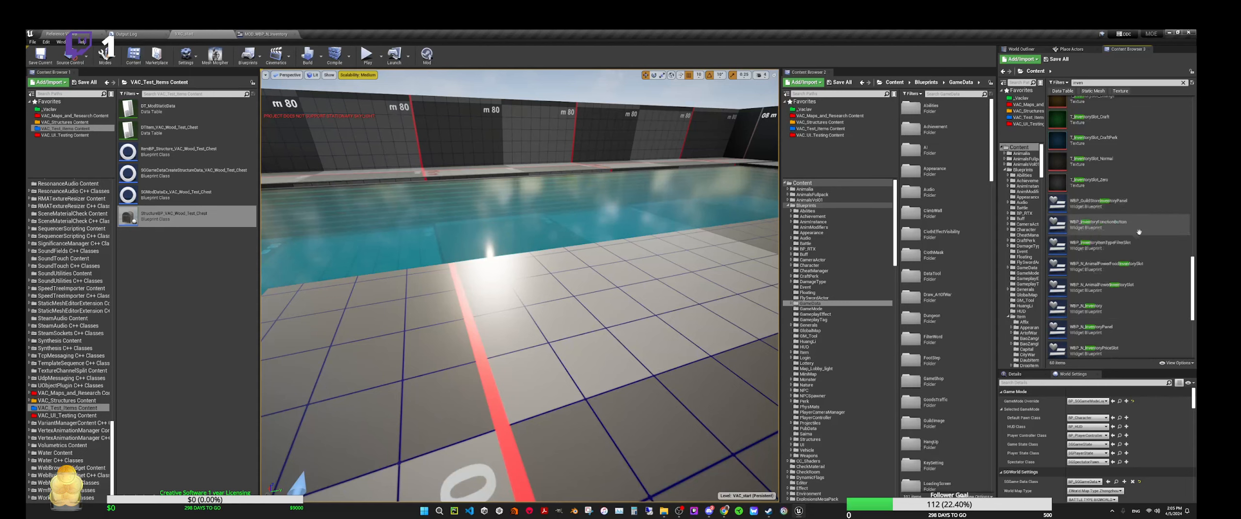
pyautogui.click(1125, 225)
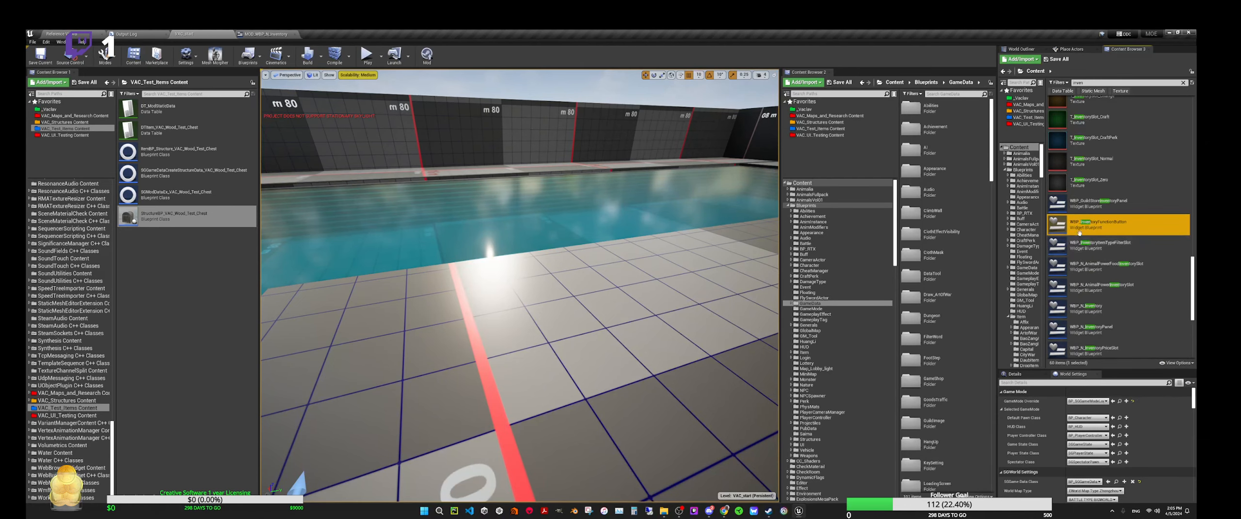
pyautogui.doubleClick(1057, 227)
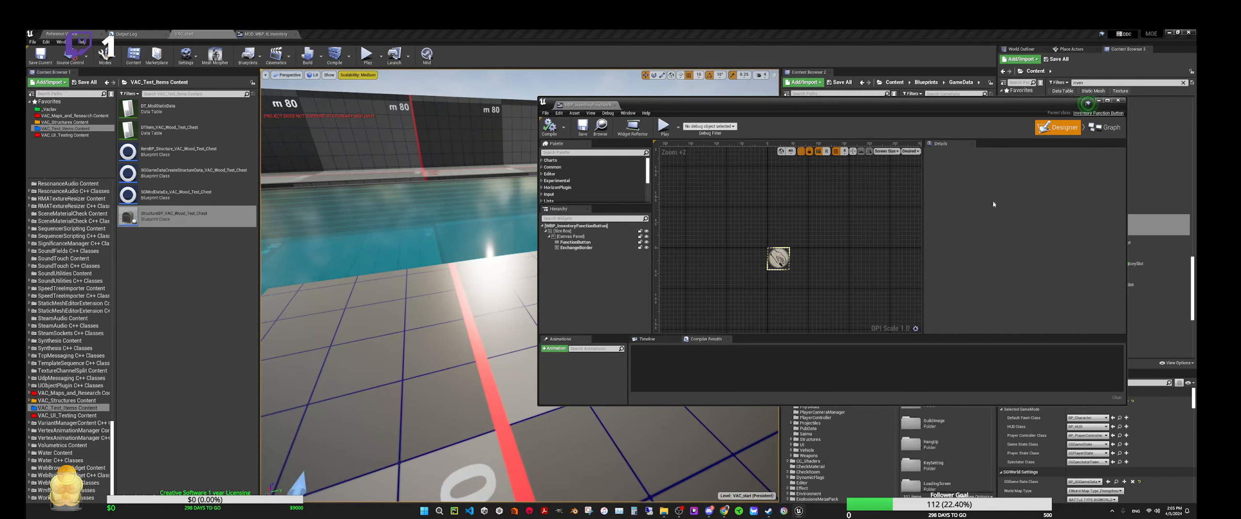
pyautogui.click(1117, 100)
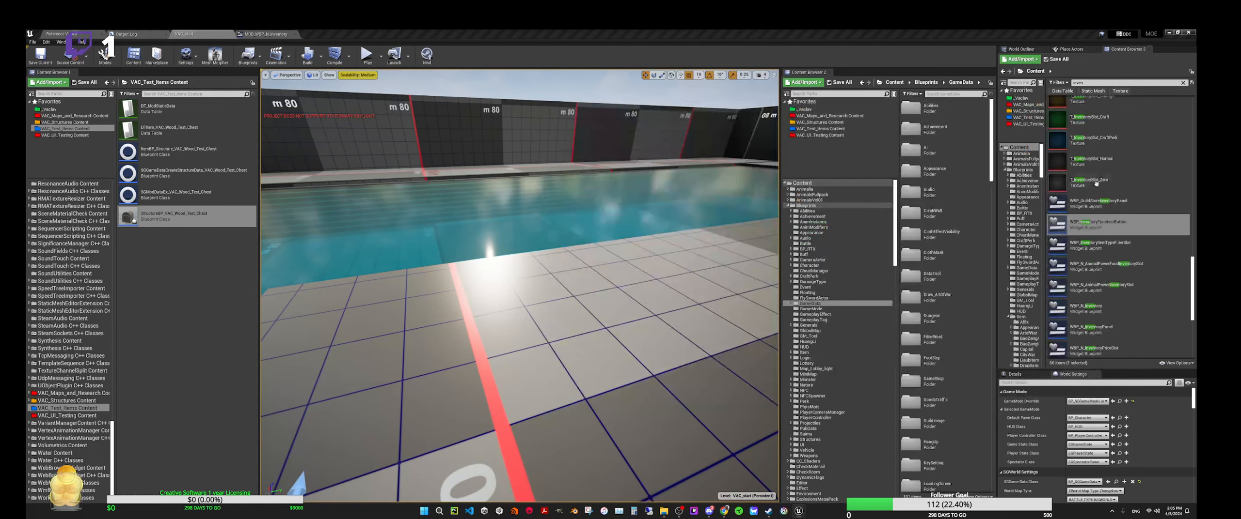
# Inspect the WBP_InventoryItemTypeFilterSlot widget in the designer, then close it.
pyautogui.click(1087, 249)
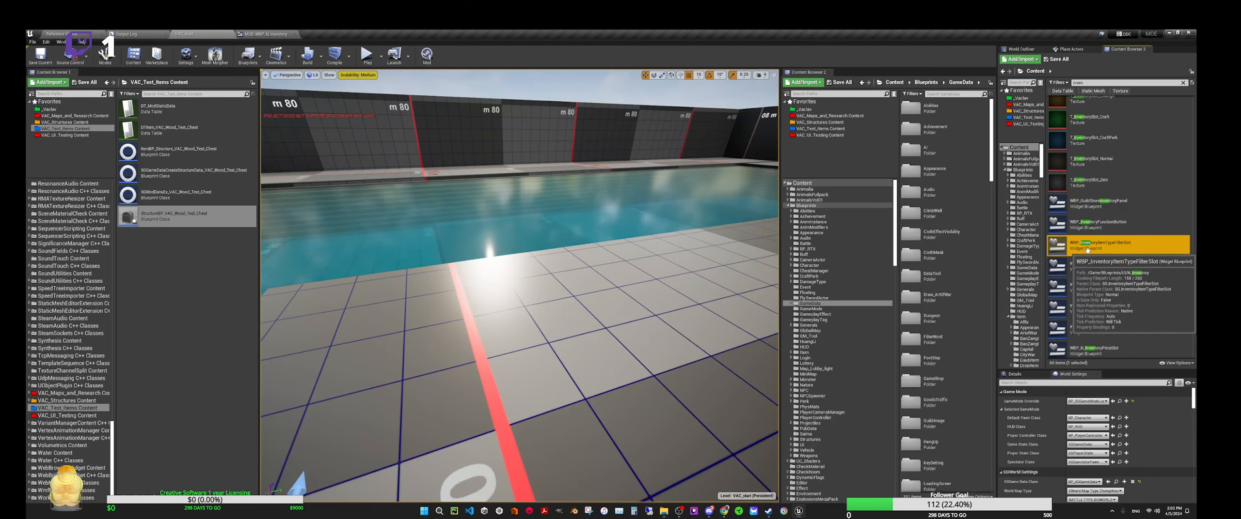
pyautogui.doubleClick(1087, 250)
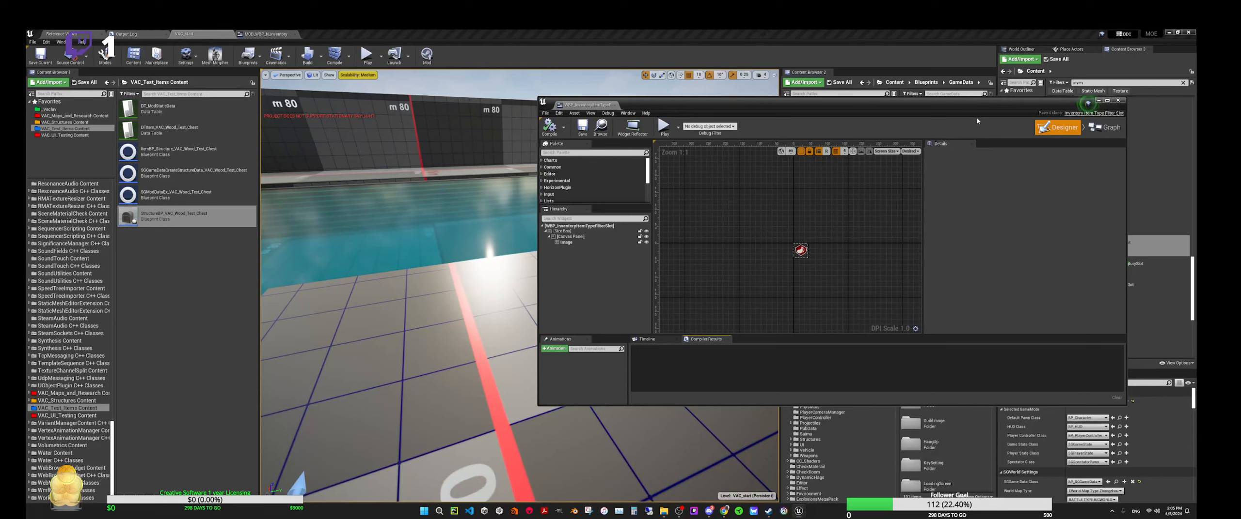
pyautogui.moveTo(958, 108); pyautogui.dragTo(717, 119)
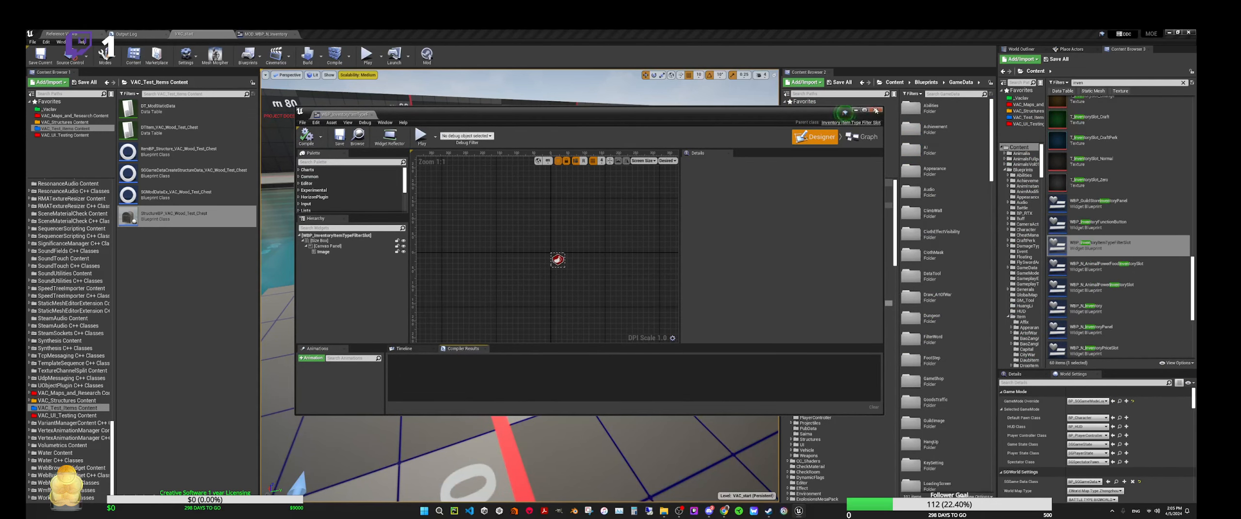
pyautogui.click(875, 111)
# Review the WBP_N inventory widgets in the results and inspect the design of WBP_N_InventoryPriceSlot, closing it when finished.
pyautogui.click(1071, 266)
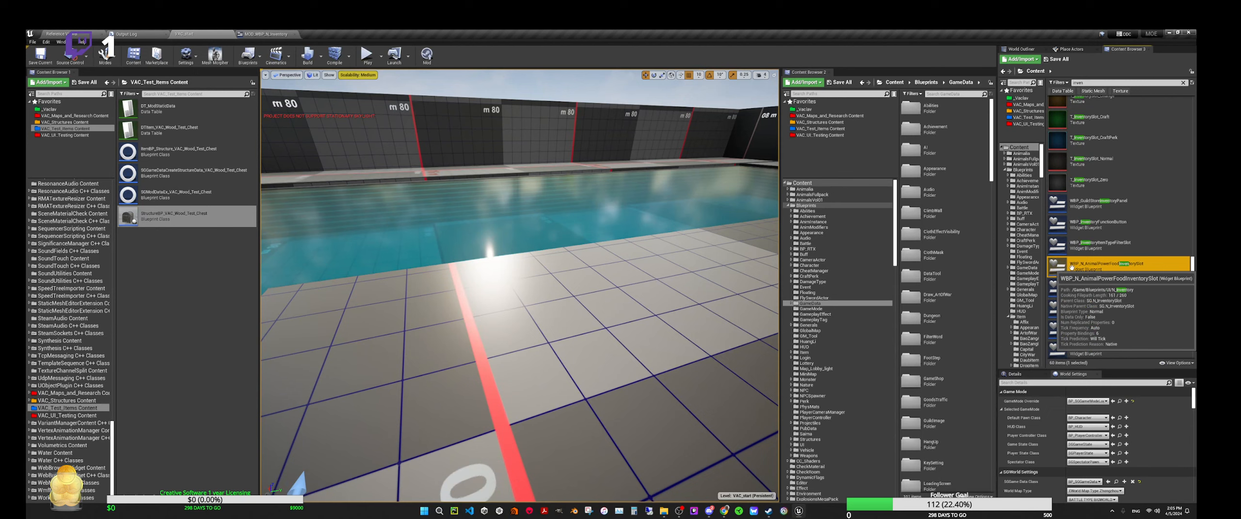
pyautogui.scroll(-1, 1076, 271)
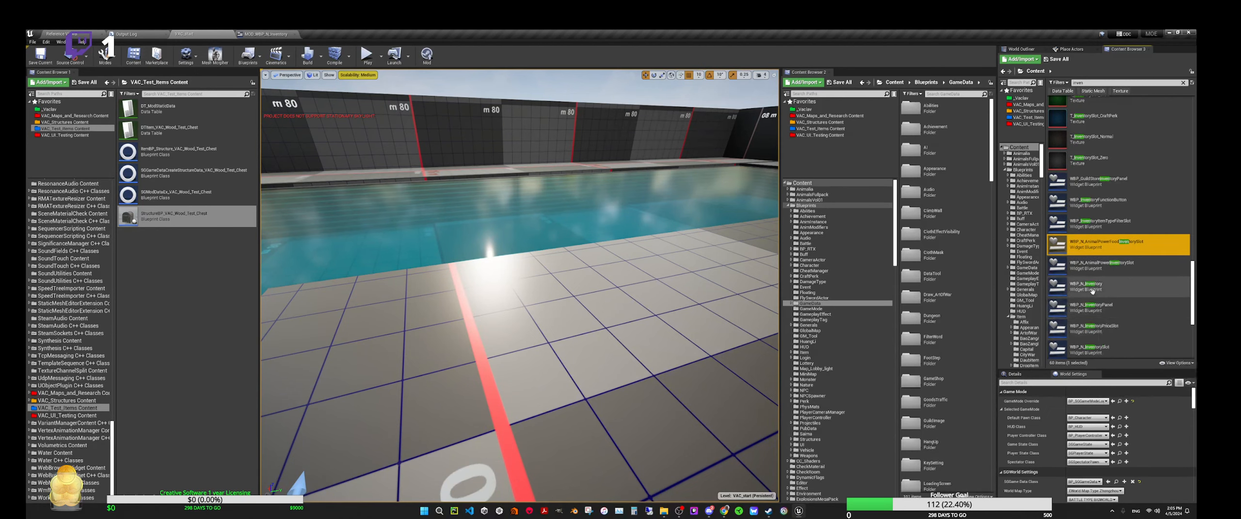
pyautogui.click(1083, 274)
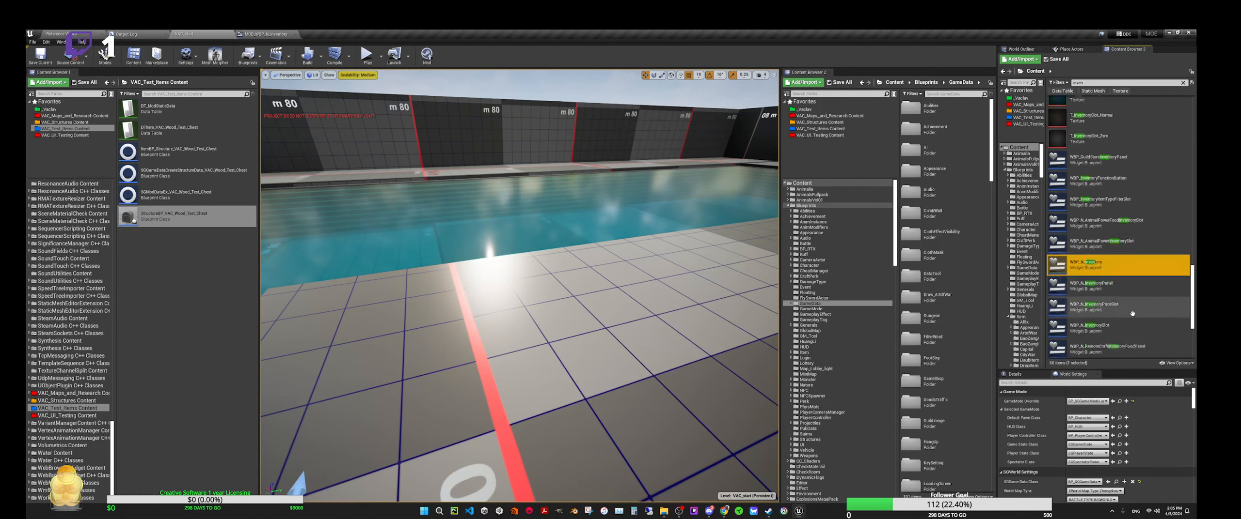
pyautogui.scroll(-3, 1088, 289)
pyautogui.click(1091, 244)
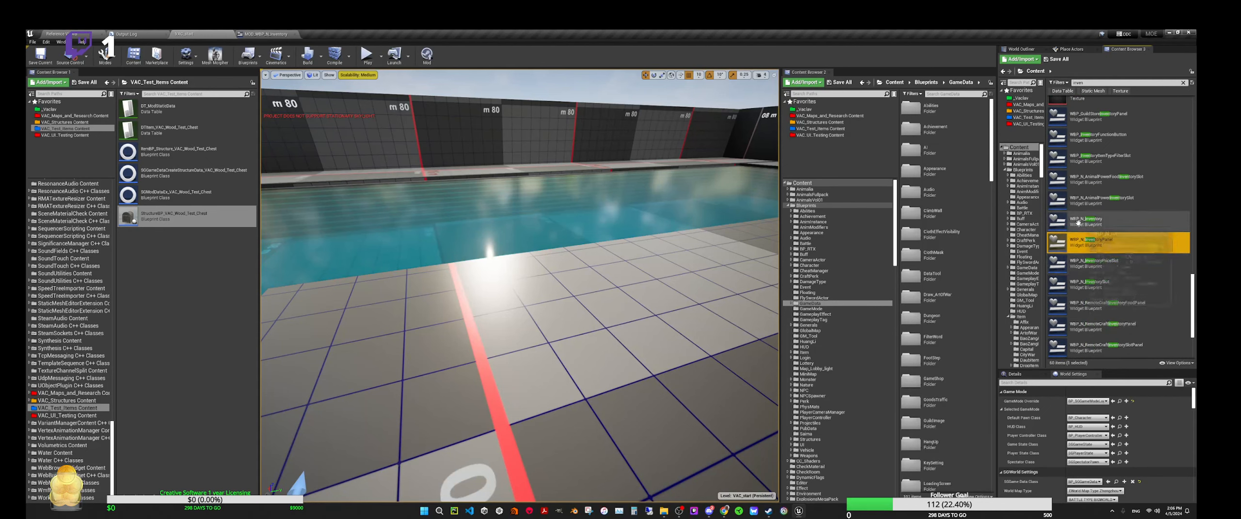
pyautogui.click(1085, 270)
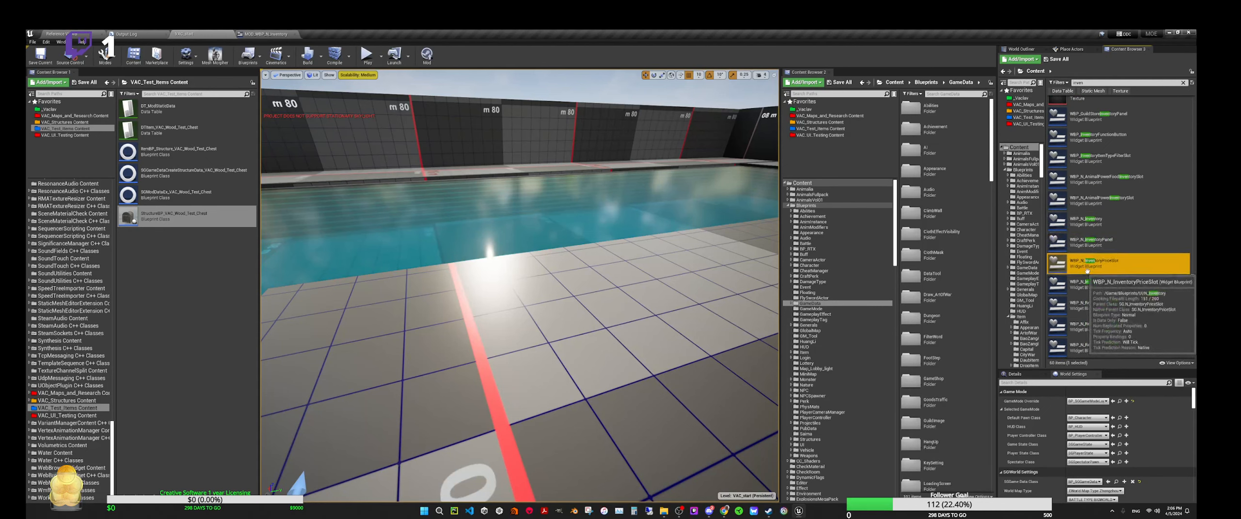
pyautogui.doubleClick(1083, 270)
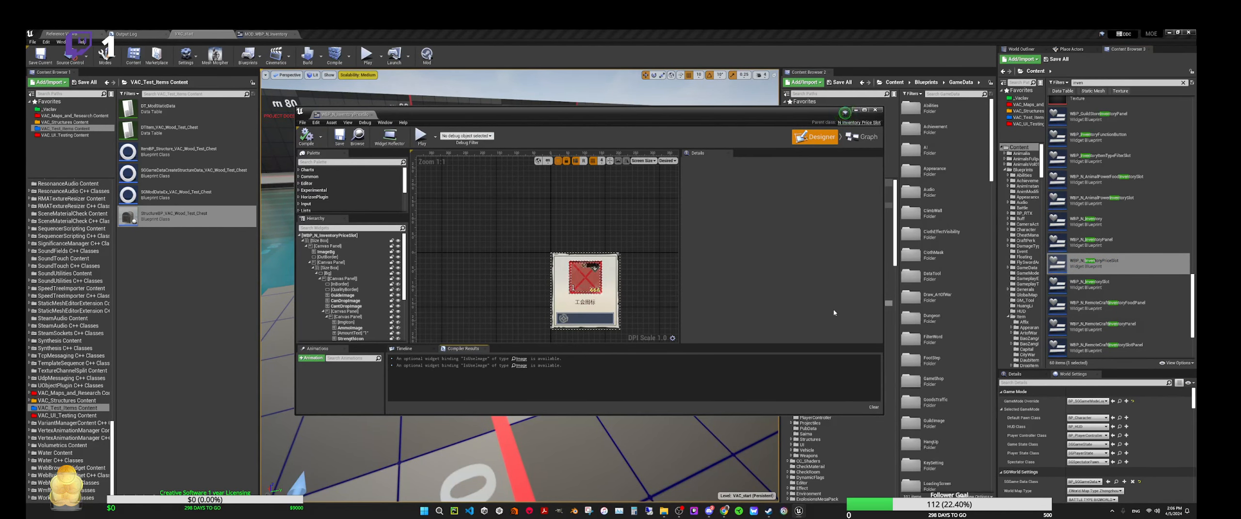
pyautogui.click(875, 110)
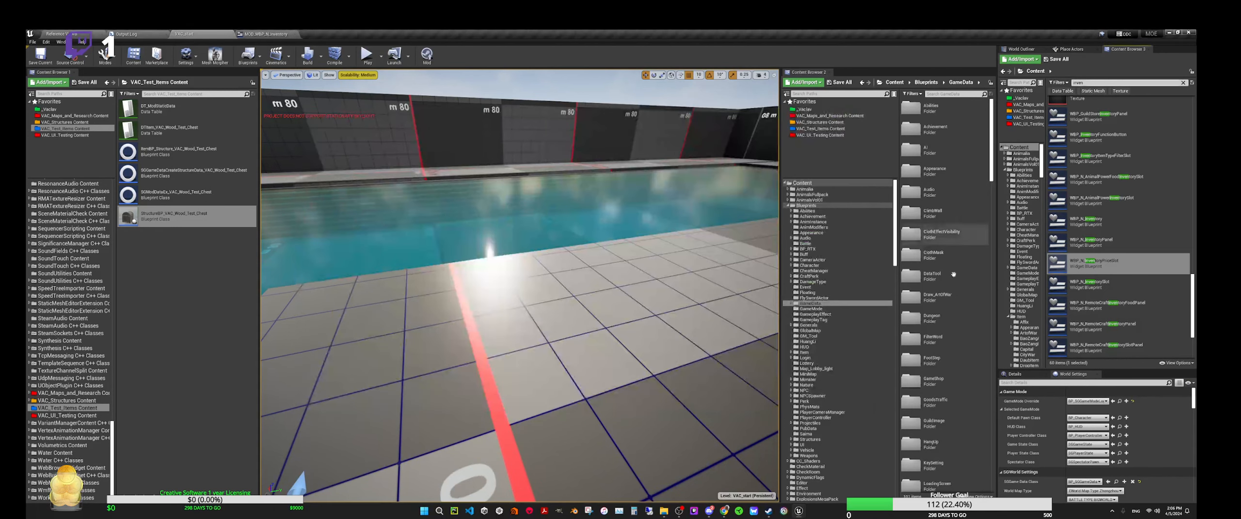
# Open the WBP_N_InventorySlot widget blueprint to examine its design.
pyautogui.click(1081, 291)
pyautogui.doubleClick(1081, 292)
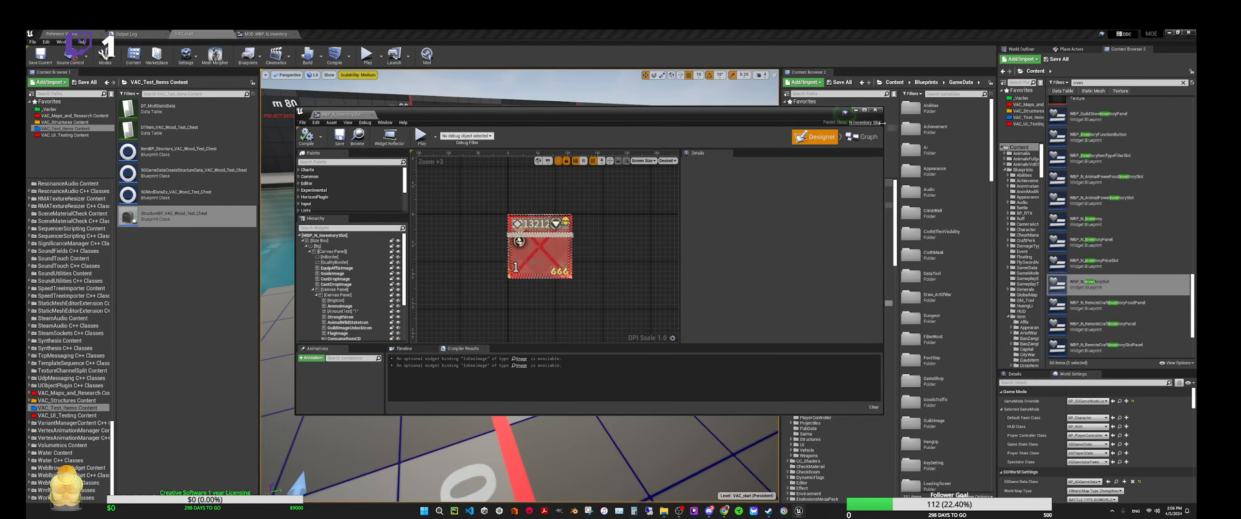
# Open the WBP_N_RemoteCraftInventoryFoodPanel widget blueprint, inspect its designer layout, and close it.
pyautogui.click(1073, 281)
pyautogui.click(1080, 305)
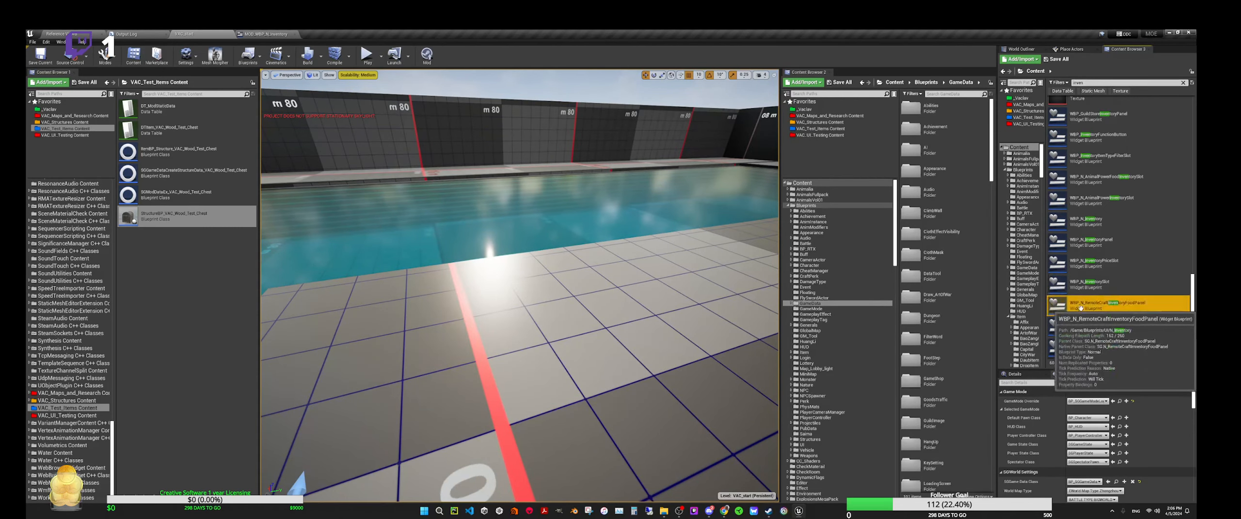
pyautogui.doubleClick(1080, 305)
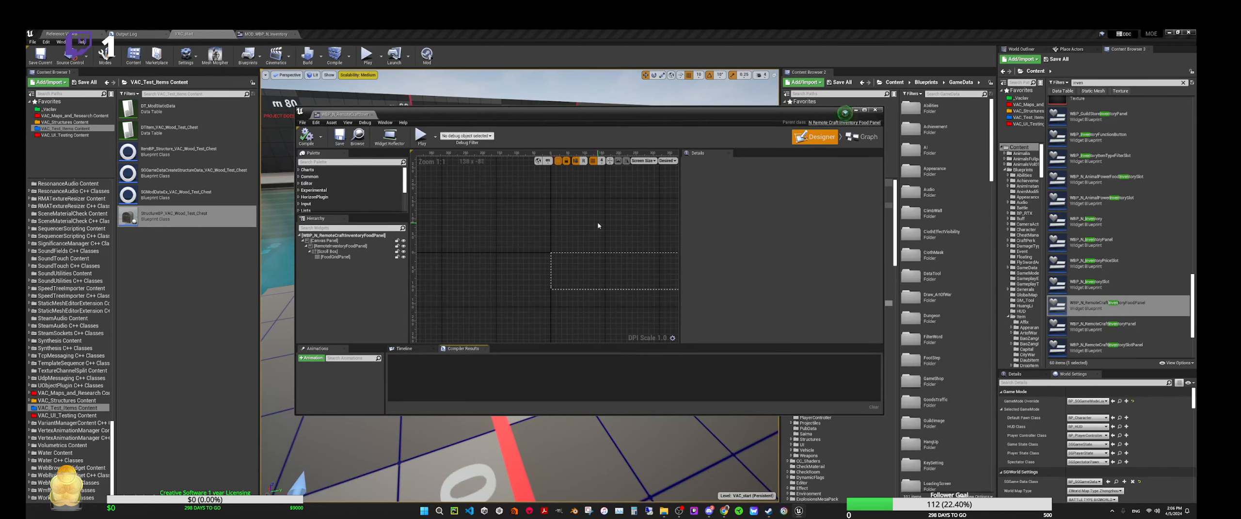
pyautogui.moveTo(597, 226); pyautogui.dragTo(527, 215, button='right')
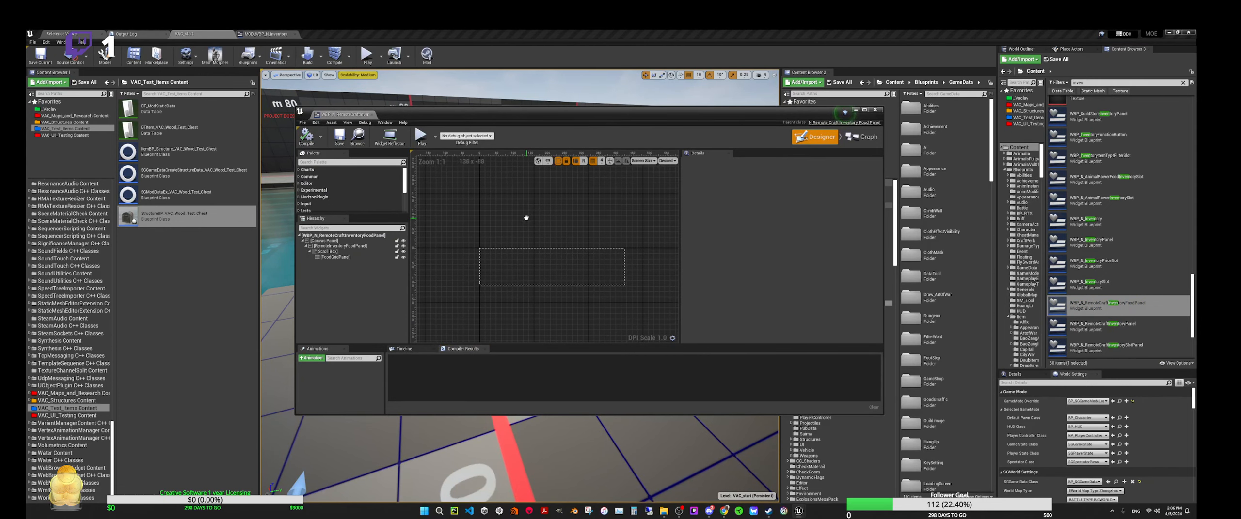
pyautogui.click(875, 111)
# Open the WBP_N_RemoteCraftInventoryPanel widget blueprint, examine its full panel layout from header to bottom buttons, and close it.
pyautogui.scroll(-1, 1078, 298)
pyautogui.click(1078, 298)
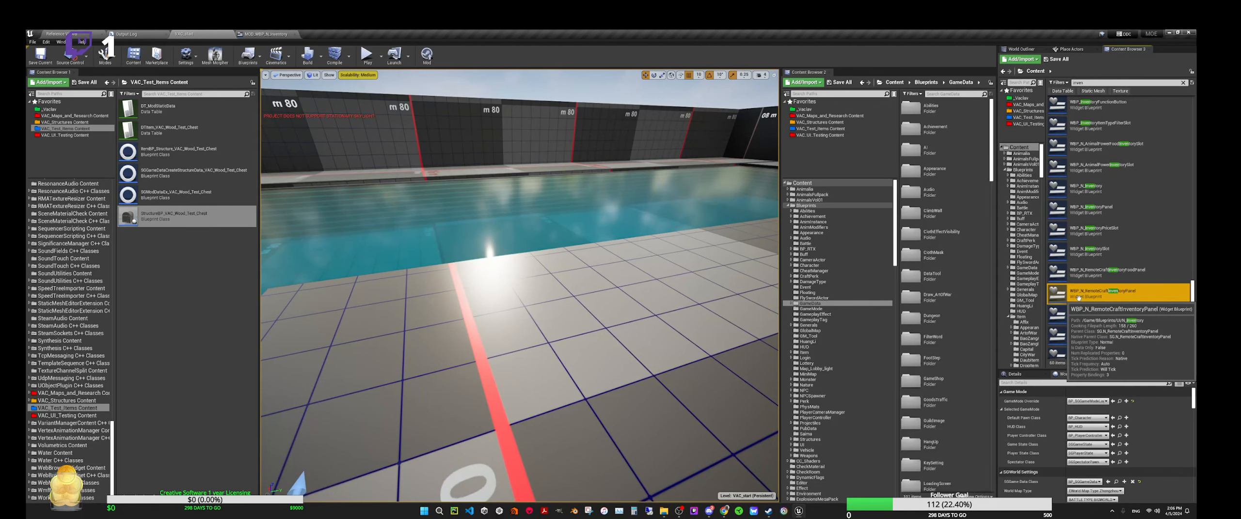
pyautogui.doubleClick(1078, 299)
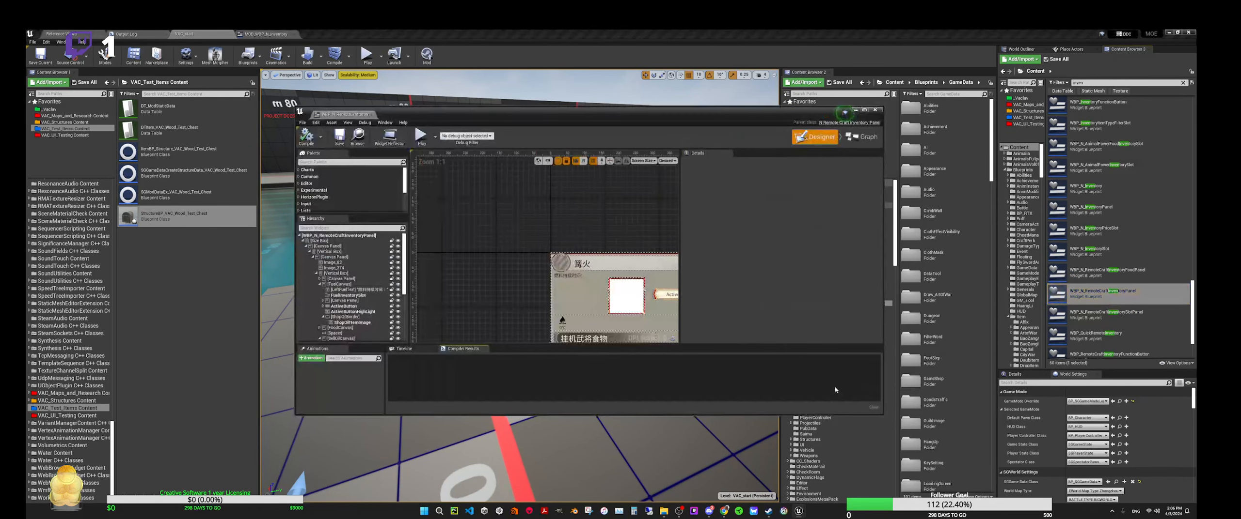
pyautogui.scroll(-2, 567, 232)
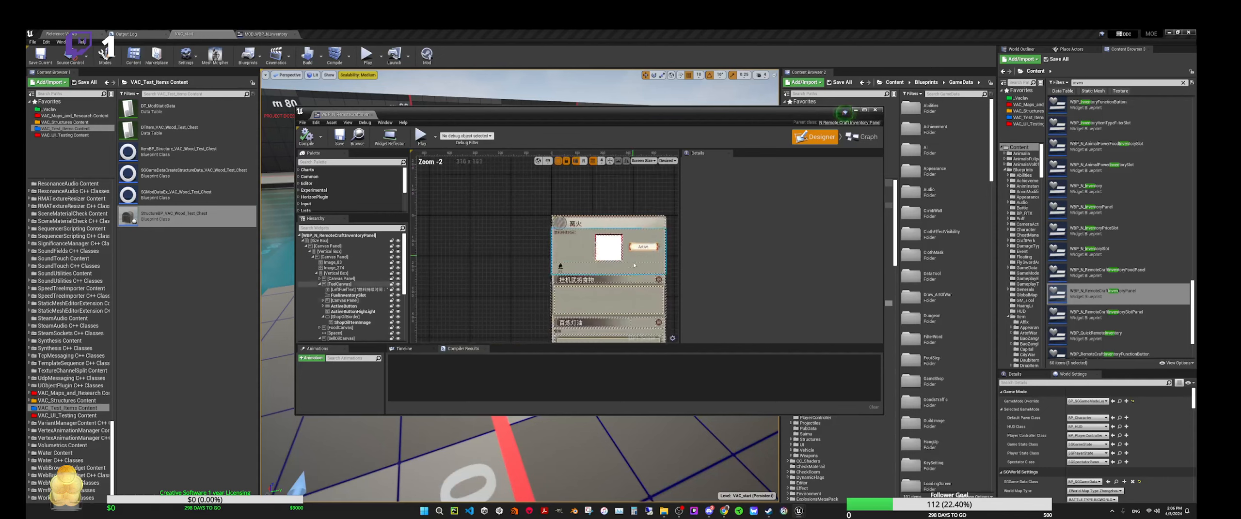
pyautogui.moveTo(515, 309); pyautogui.dragTo(459, 192, button='right')
pyautogui.moveTo(569, 268); pyautogui.dragTo(642, 275, button='right')
pyautogui.scroll(-2, 654, 301)
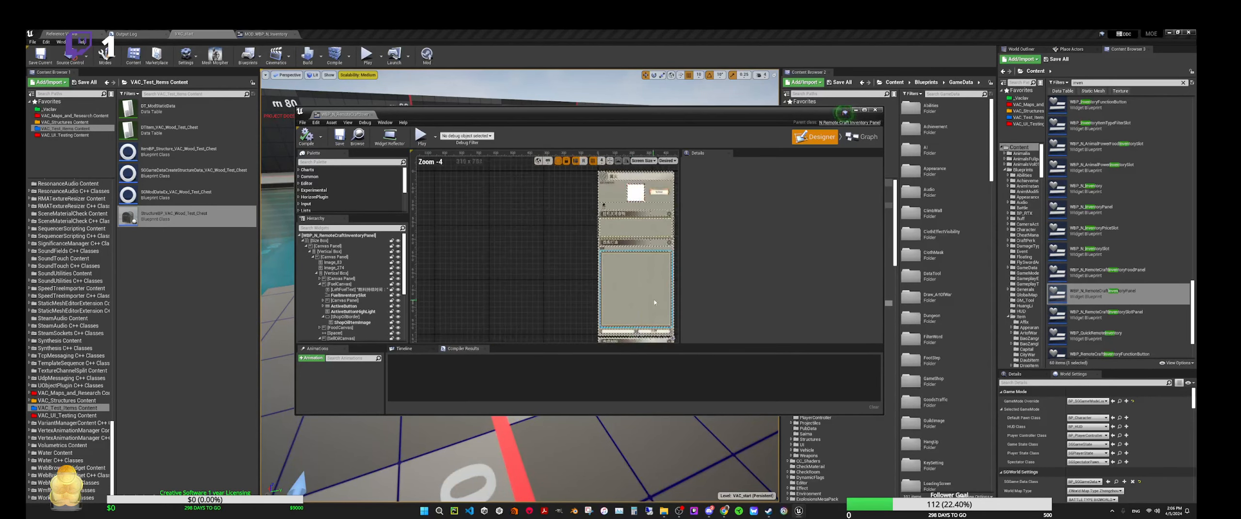
pyautogui.moveTo(544, 302); pyautogui.dragTo(463, 331, button='right')
pyautogui.scroll(3, 607, 267)
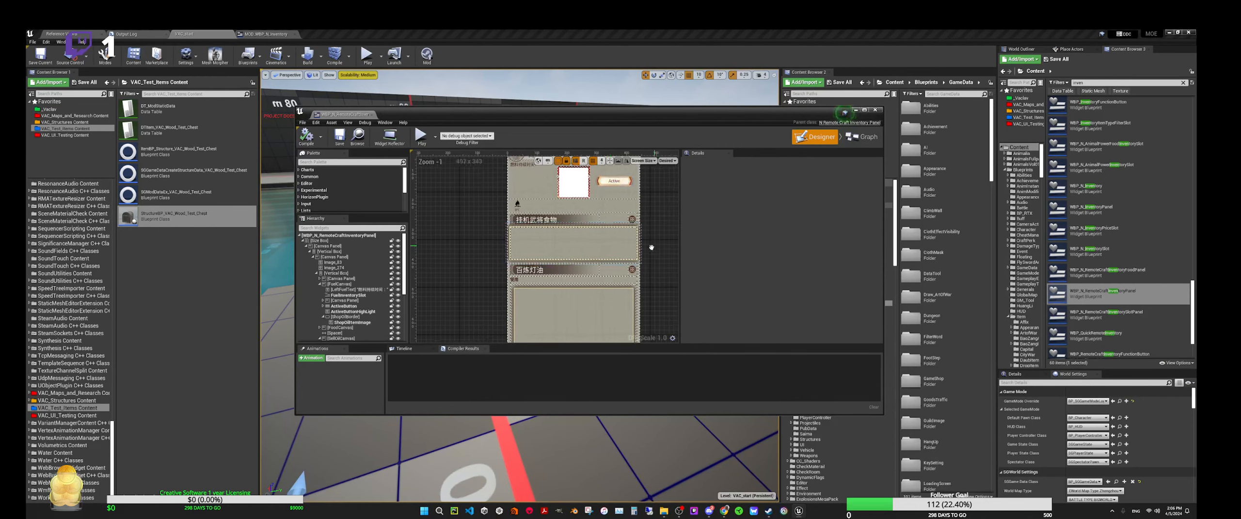
pyautogui.moveTo(628, 276); pyautogui.dragTo(672, 278, button='right')
pyautogui.scroll(-2, 672, 278)
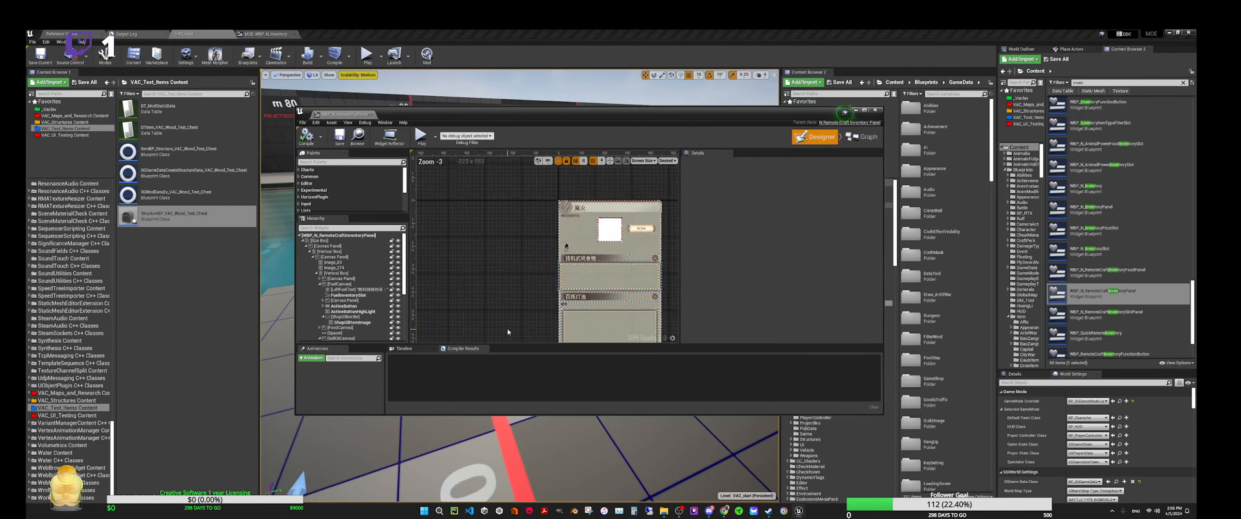
pyautogui.moveTo(506, 333); pyautogui.dragTo(463, 161, button='right')
pyautogui.moveTo(484, 291); pyautogui.dragTo(486, 331, button='right')
pyautogui.moveTo(487, 210); pyautogui.dragTo(474, 312, button='right')
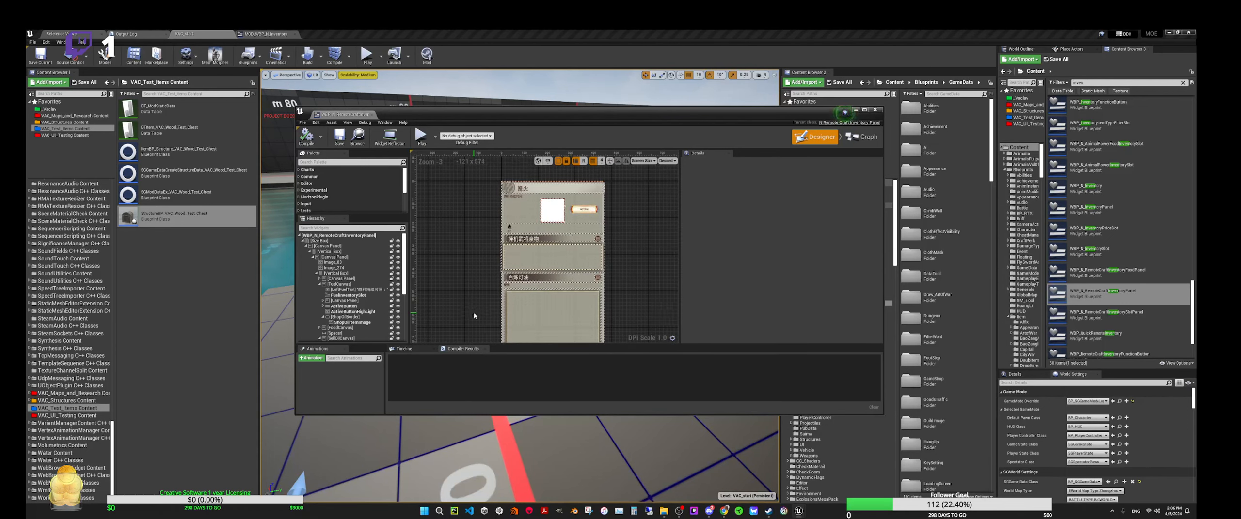
pyautogui.scroll(1, 485, 242)
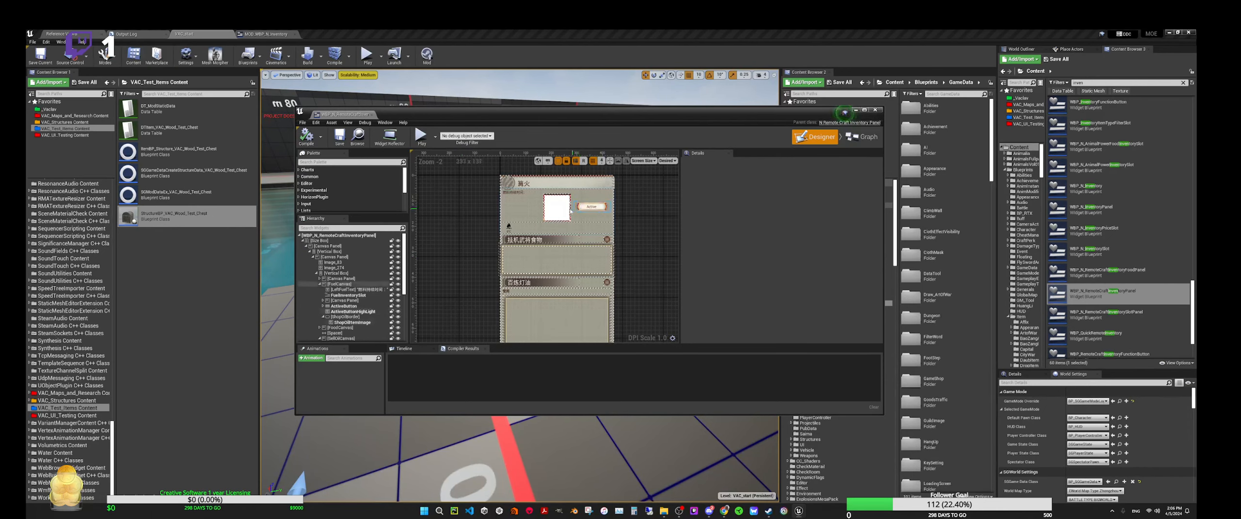
pyautogui.moveTo(454, 304); pyautogui.dragTo(444, 224, button='right')
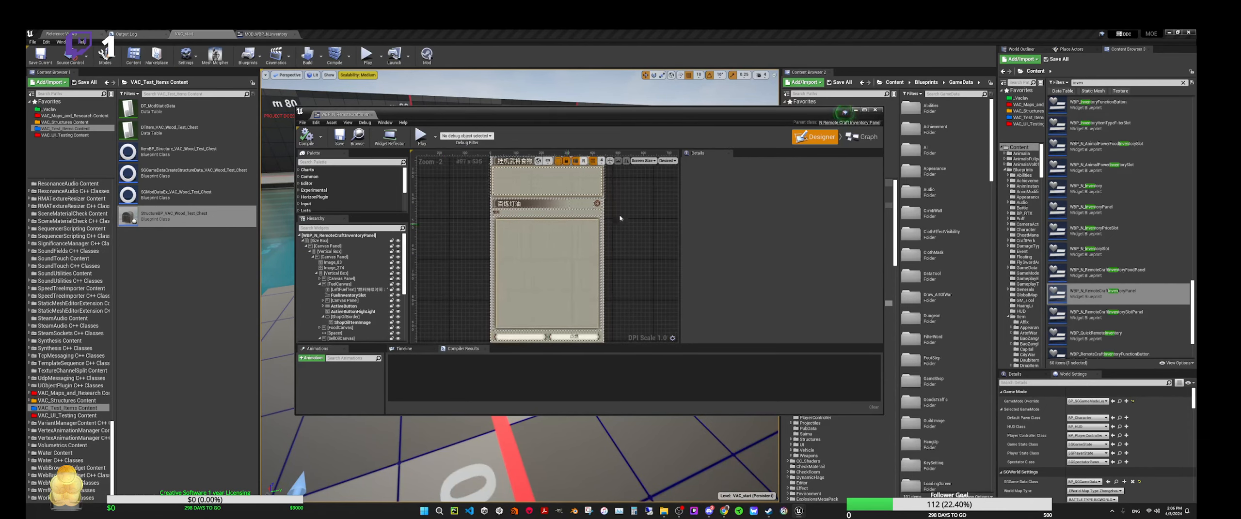
pyautogui.click(874, 110)
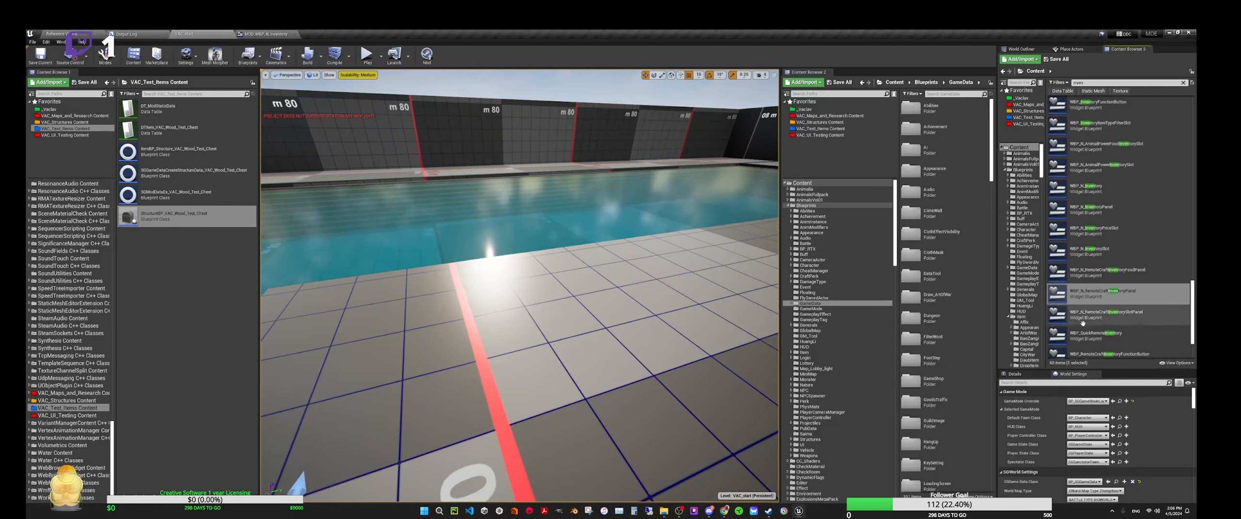
# Open the WBP_N_RemoteCraftInventorySlotPanel widget blueprint to check its layout, and close it.
pyautogui.click(1080, 314)
pyautogui.scroll(-2, 1079, 317)
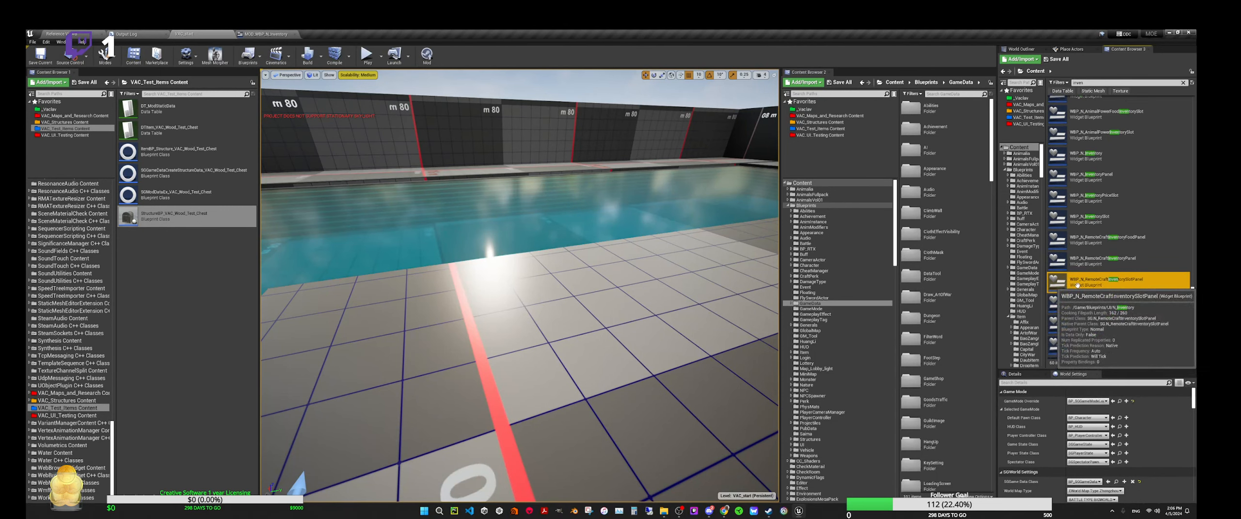
pyautogui.doubleClick(1076, 283)
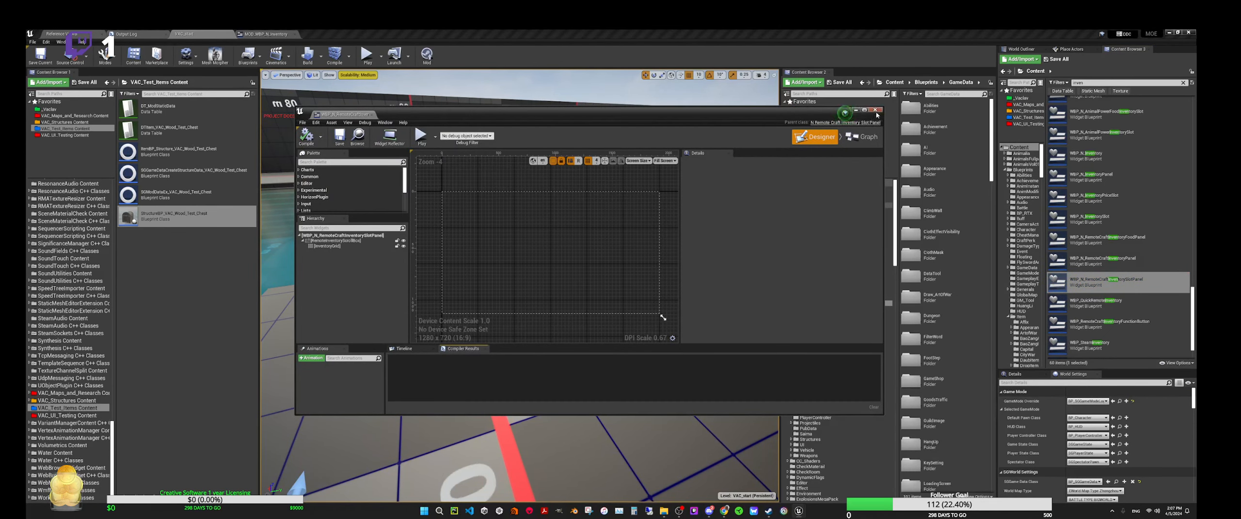
pyautogui.click(875, 111)
# Open the WBP_QuickRemoteInventory widget blueprint, examine its inventory window design, and close it.
pyautogui.click(1083, 304)
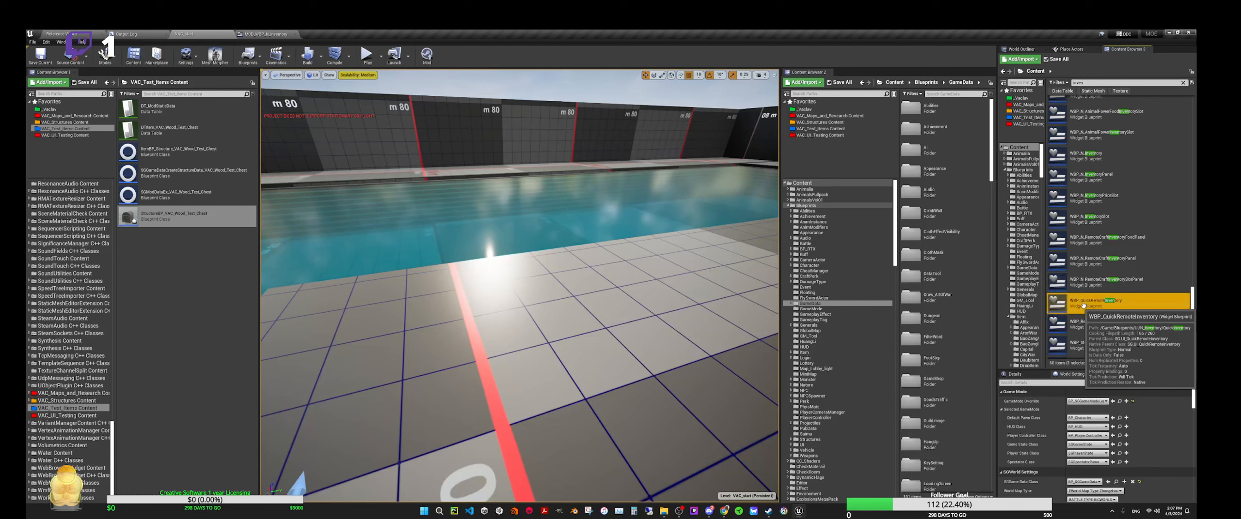
pyautogui.doubleClick(1082, 305)
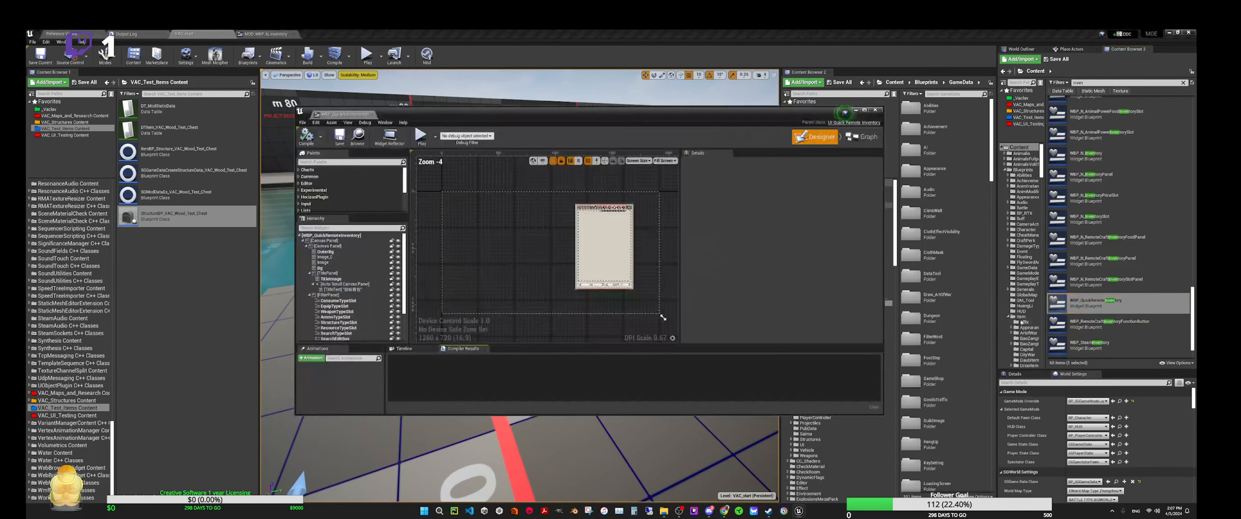
pyautogui.scroll(3, 592, 232)
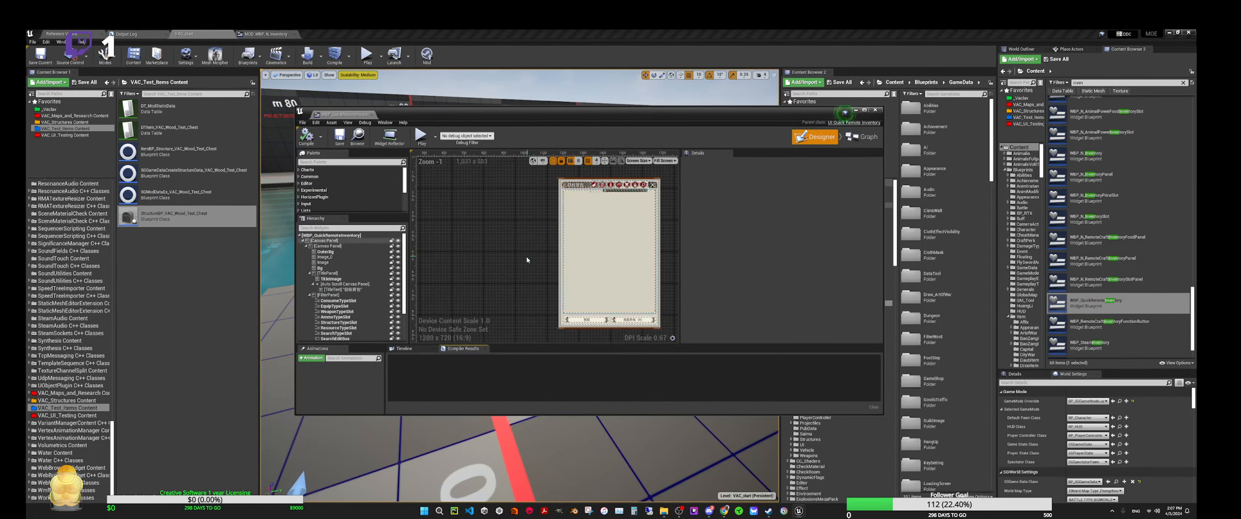
pyautogui.moveTo(526, 262); pyautogui.dragTo(482, 259, button='right')
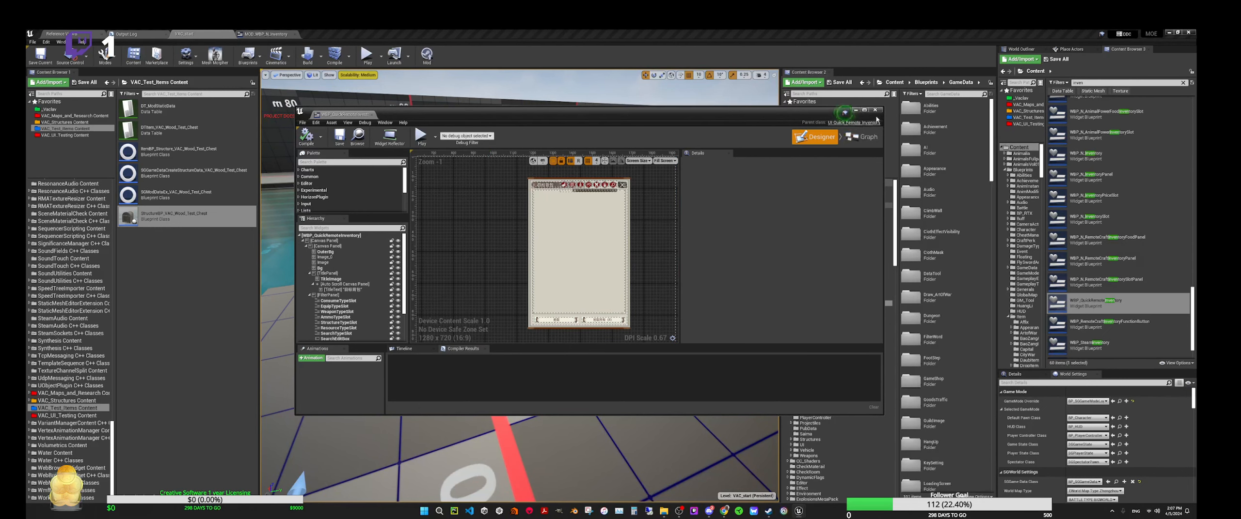
pyautogui.click(875, 112)
# Open the WBP_RemoteCraftInventoryFunctionButton widget blueprint and inspect the properties of its root, canvas panel and ButtonText elements.
pyautogui.scroll(-1, 1093, 272)
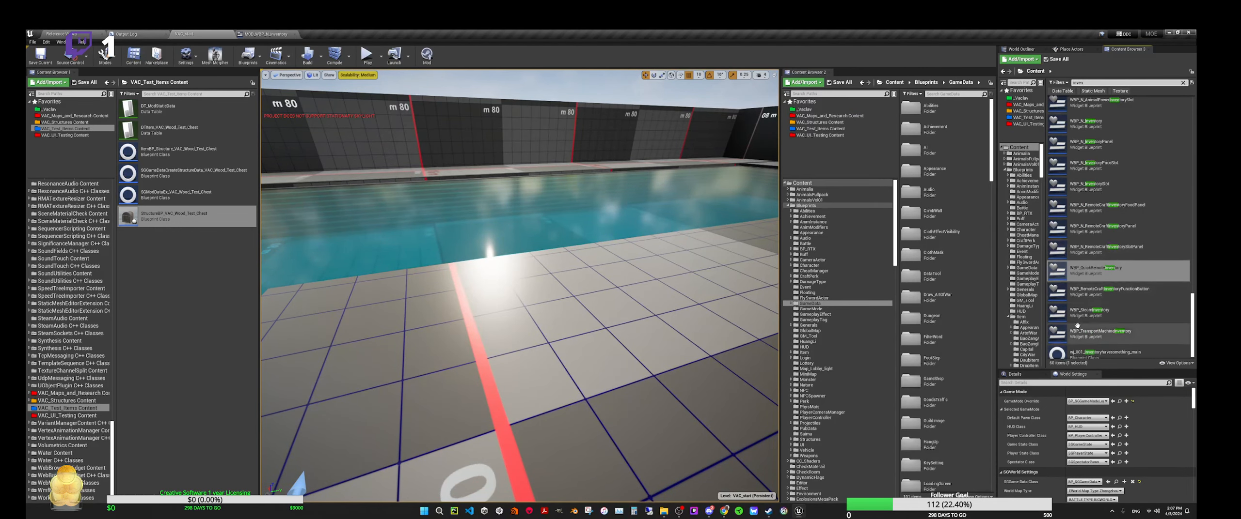
pyautogui.click(1094, 297)
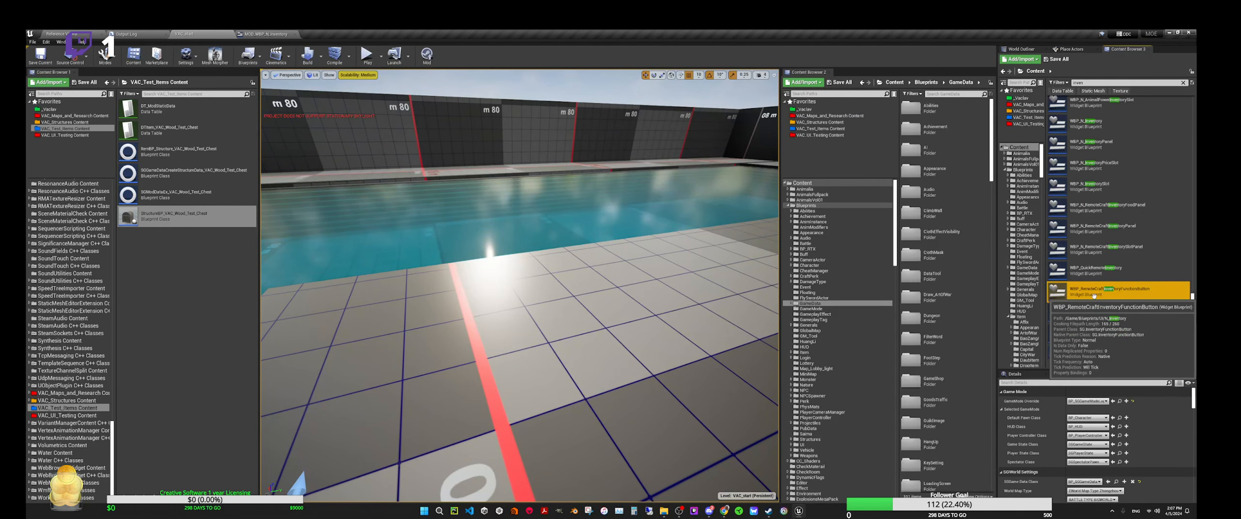
pyautogui.doubleClick(1093, 296)
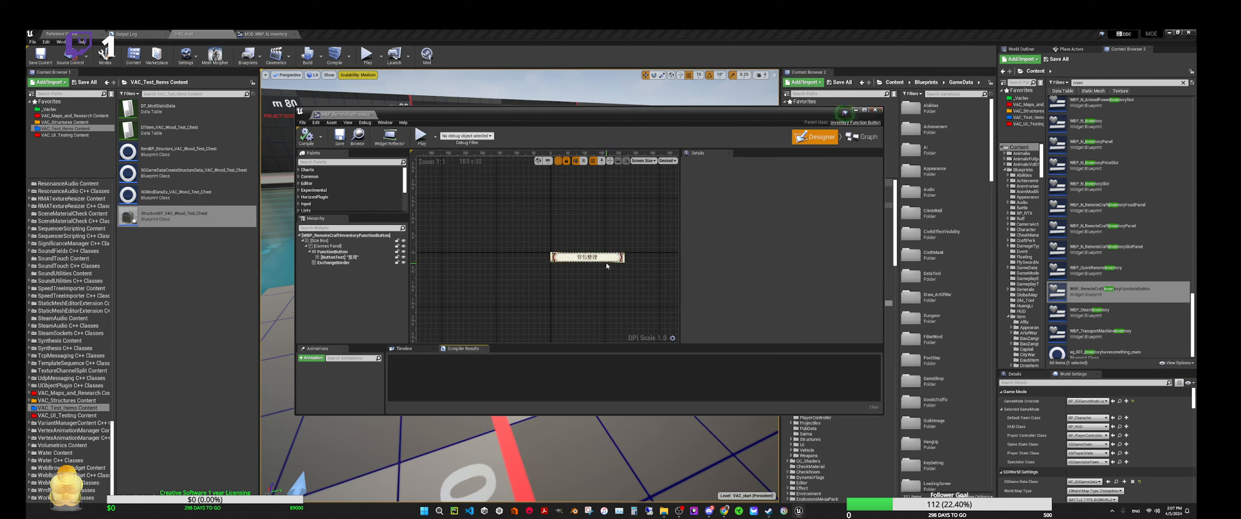
pyautogui.scroll(4, 605, 262)
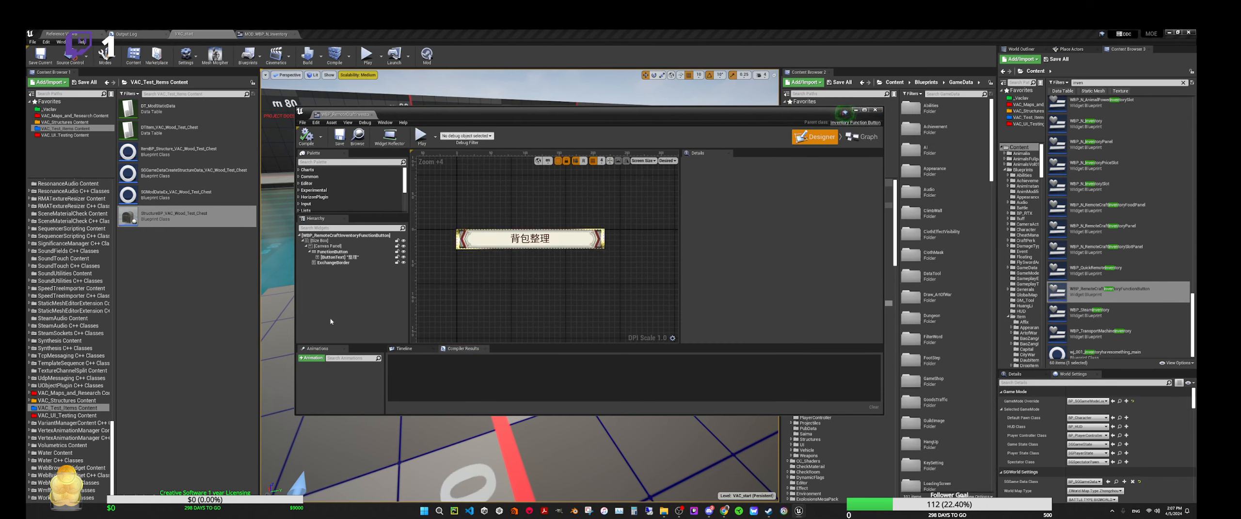
pyautogui.click(334, 236)
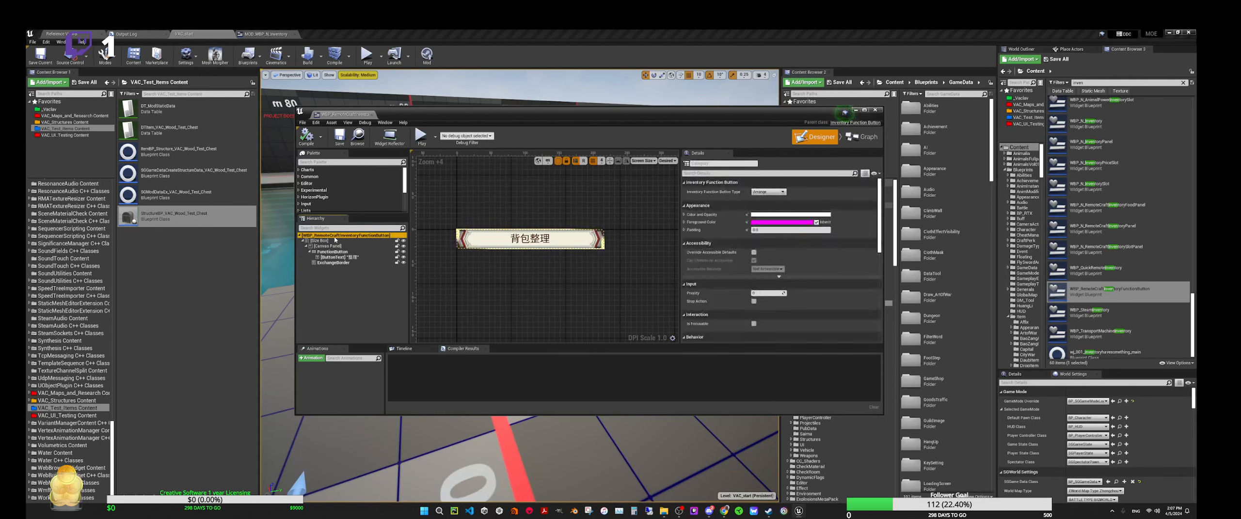
pyautogui.click(334, 240)
pyautogui.click(329, 246)
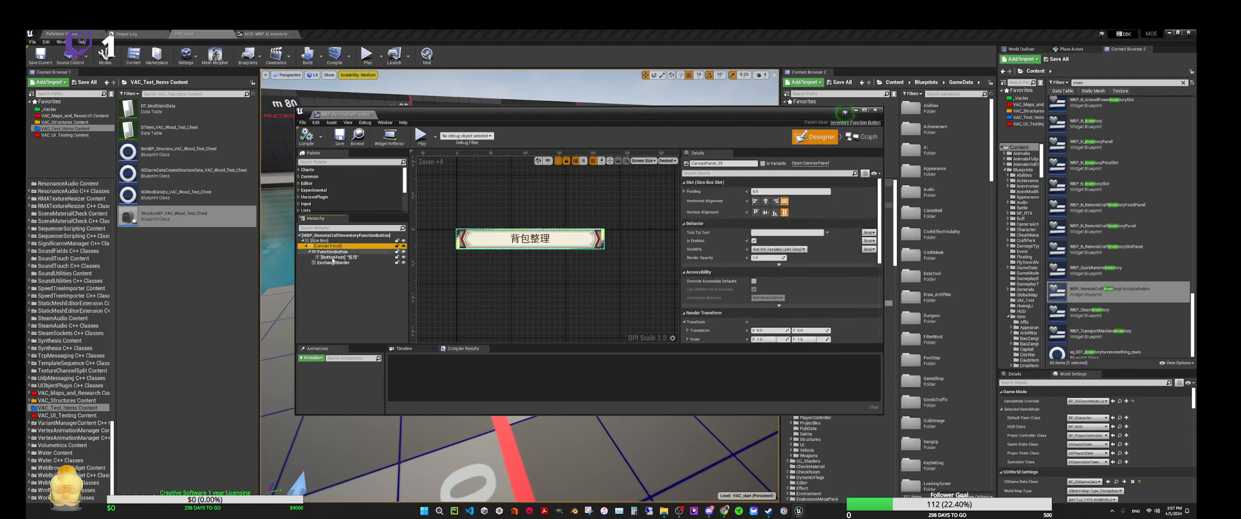
pyautogui.click(332, 257)
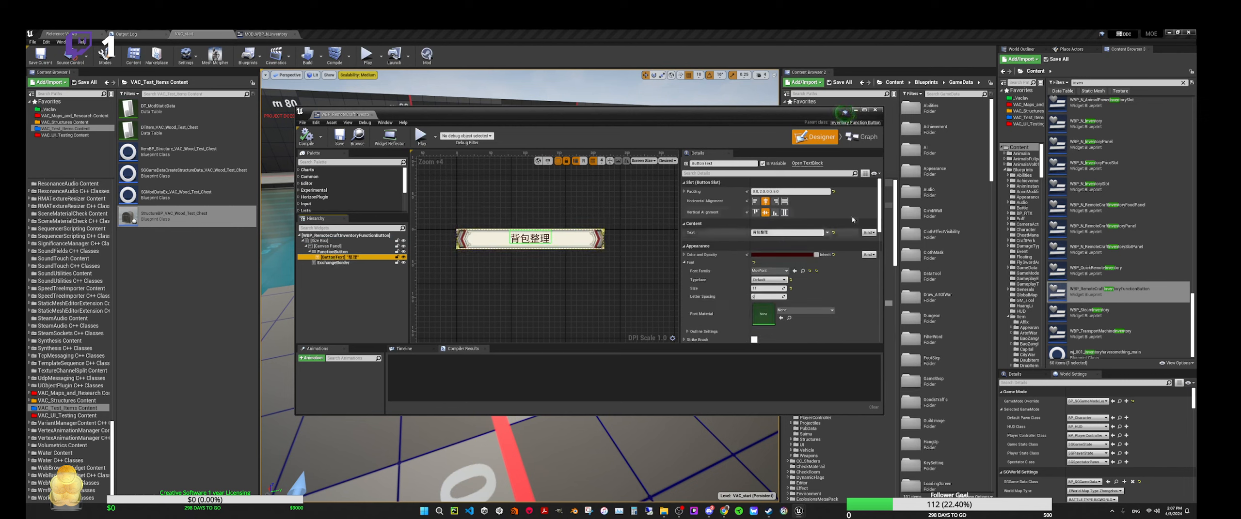
# Show the function button widget's event graph and dock its editor alongside the main window's open editors.
pyautogui.click(862, 137)
pyautogui.scroll(-6, 514, 302)
pyautogui.scroll(6, 523, 302)
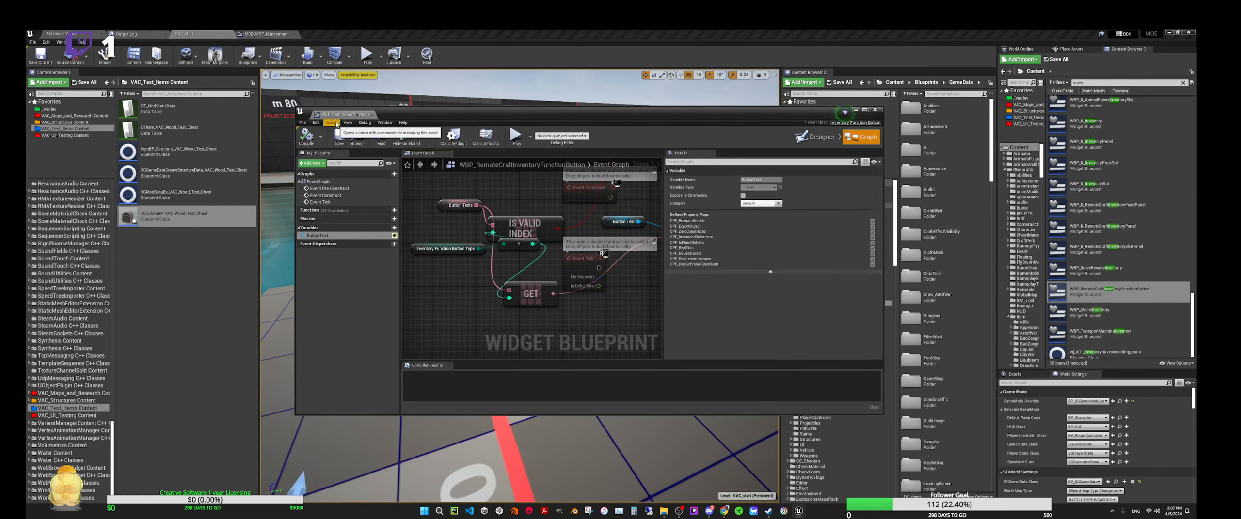
pyautogui.moveTo(342, 115); pyautogui.dragTo(332, 34)
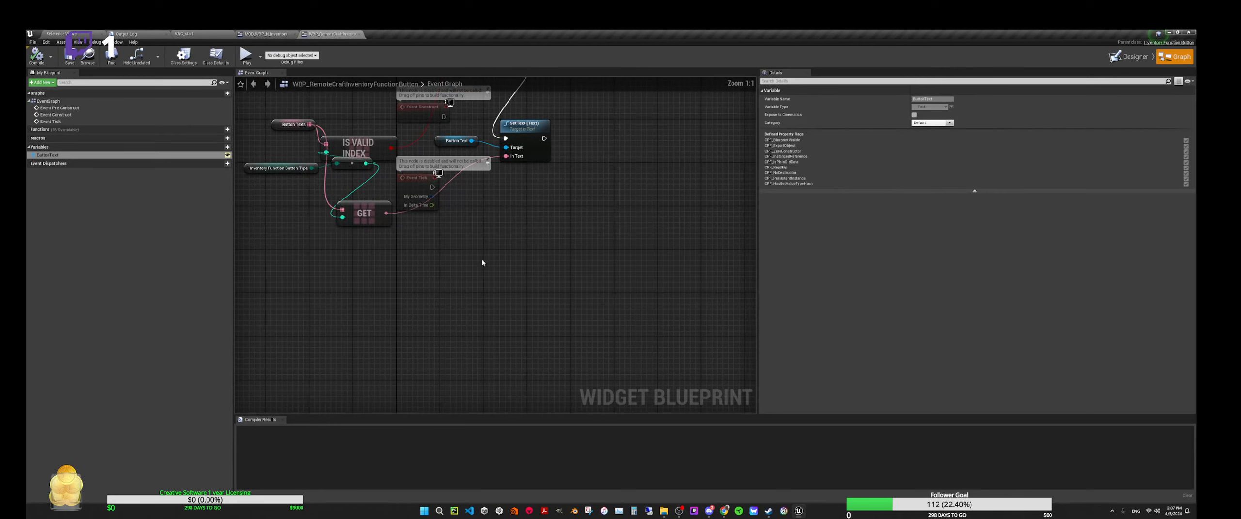
# Examine the Event Pre Construct logic and the details of the Button Texts and Inventory Function Button Type variables.
pyautogui.press('Home')
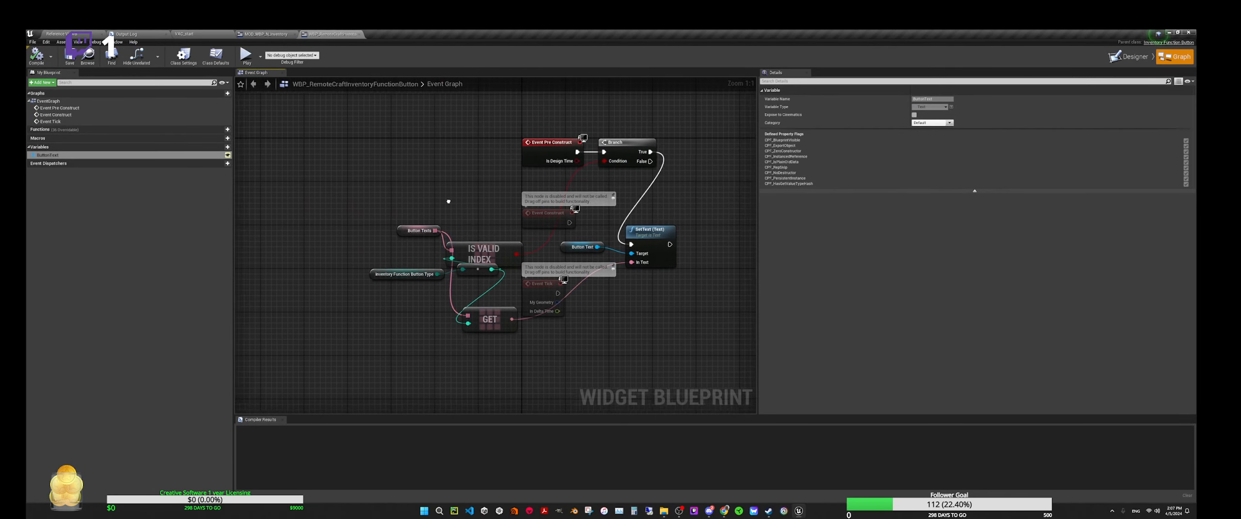
pyautogui.moveTo(442, 201); pyautogui.dragTo(372, 223, button='right')
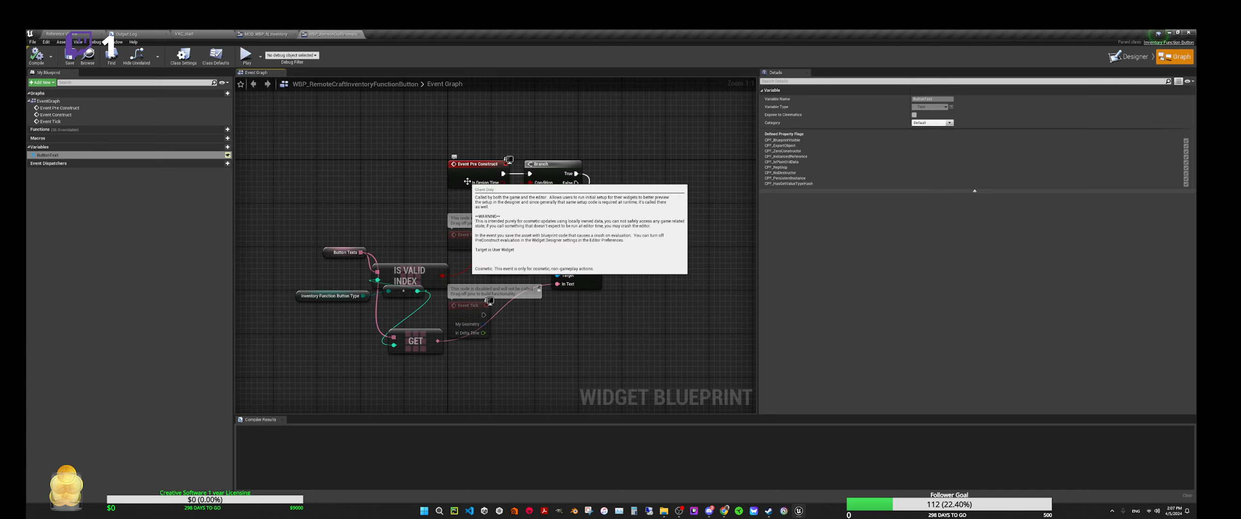
pyautogui.moveTo(621, 241); pyautogui.dragTo(628, 209, button='right')
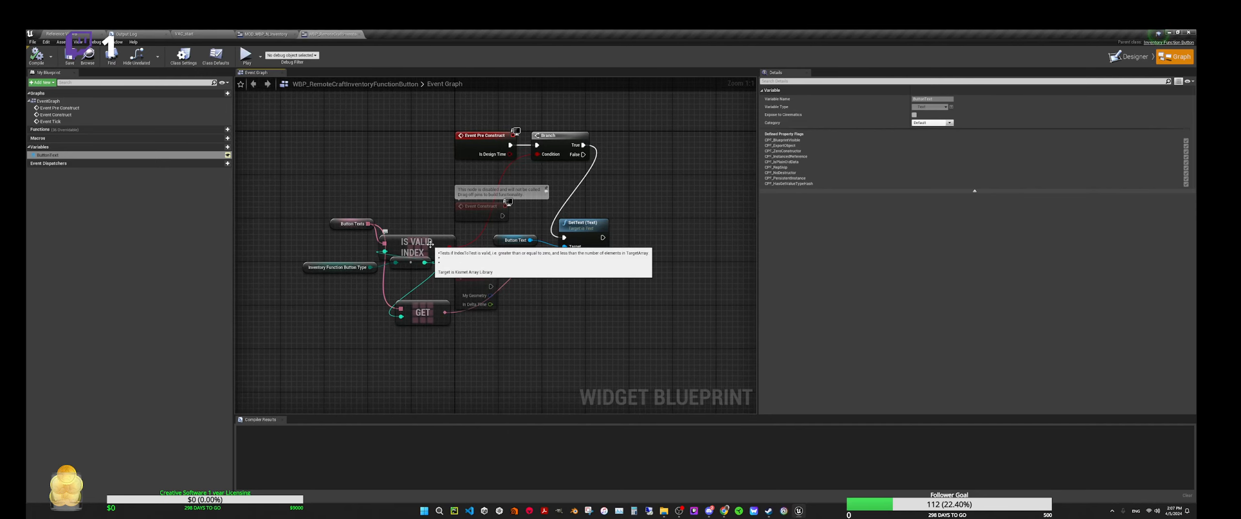
pyautogui.click(337, 224)
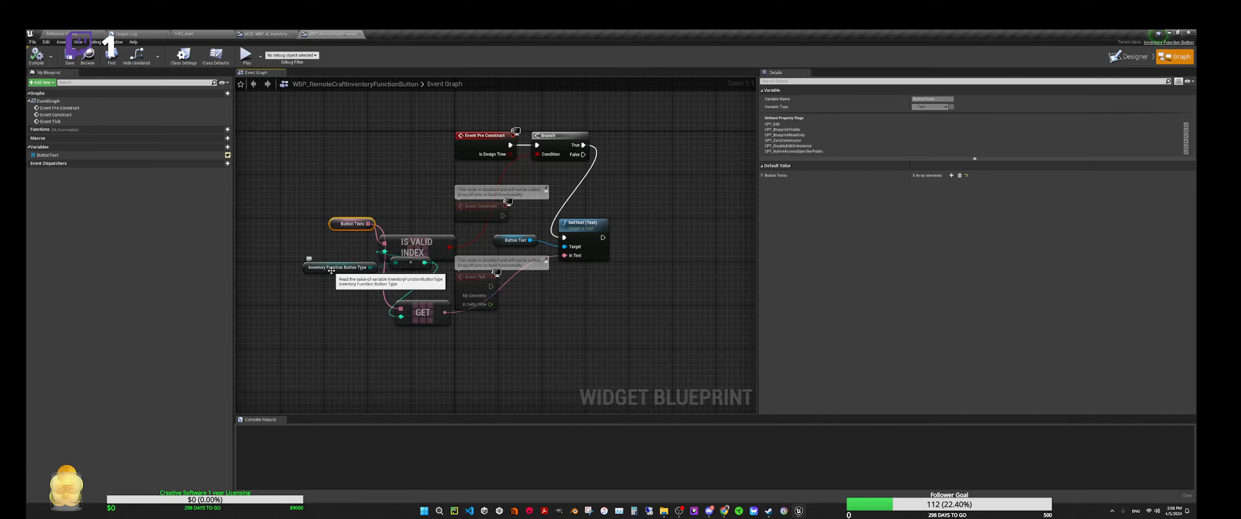
pyautogui.click(331, 269)
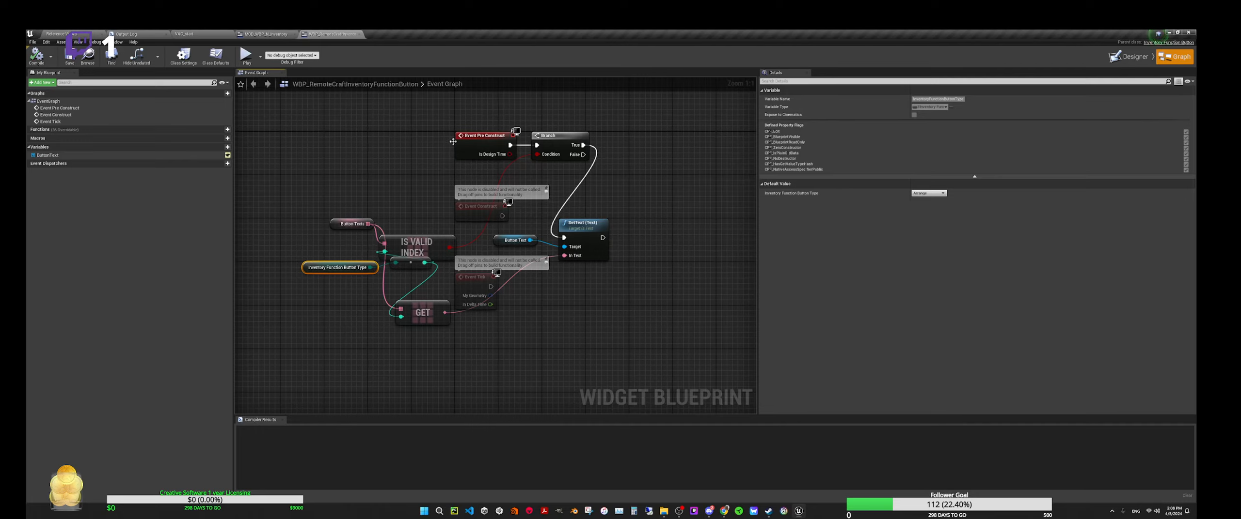
pyautogui.scroll(-1, 543, 301)
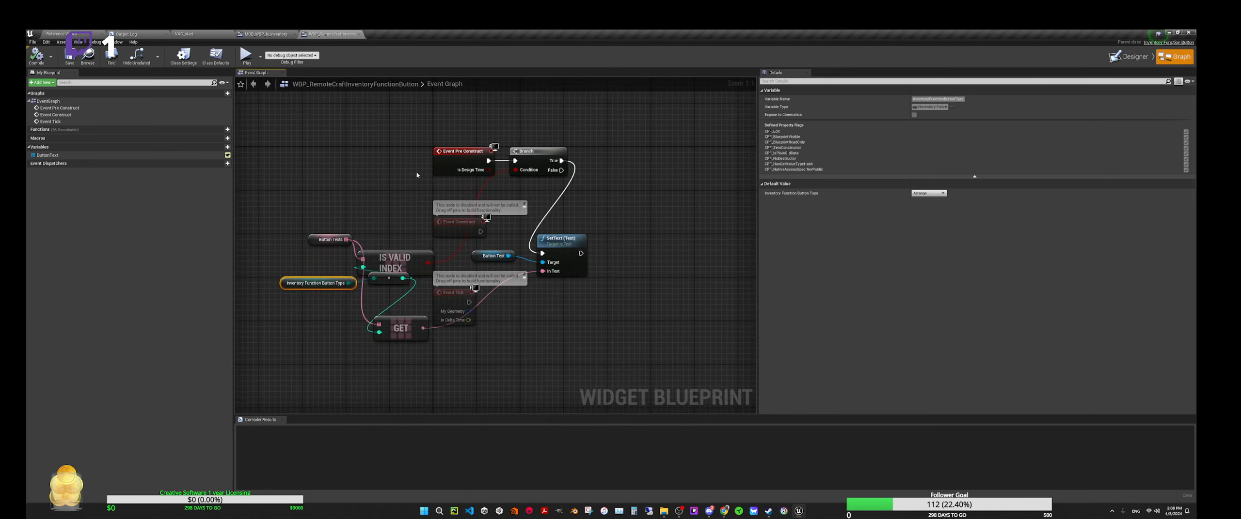
pyautogui.scroll(-1, 395, 172)
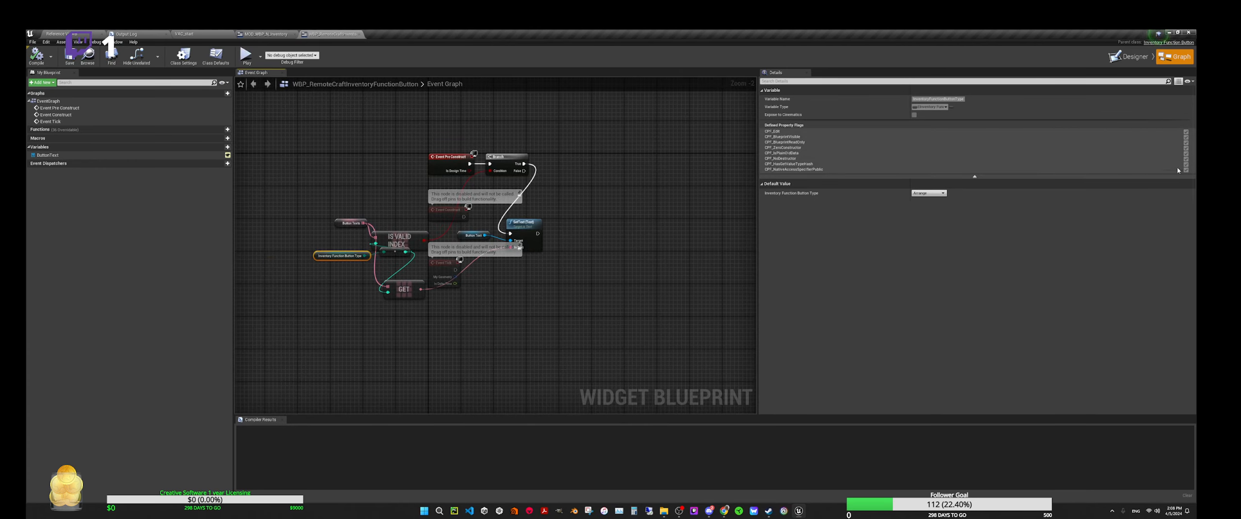
# Show the function button widget's designer layout, examine the appearance properties of its ButtonText element, and close the widget.
pyautogui.click(1128, 56)
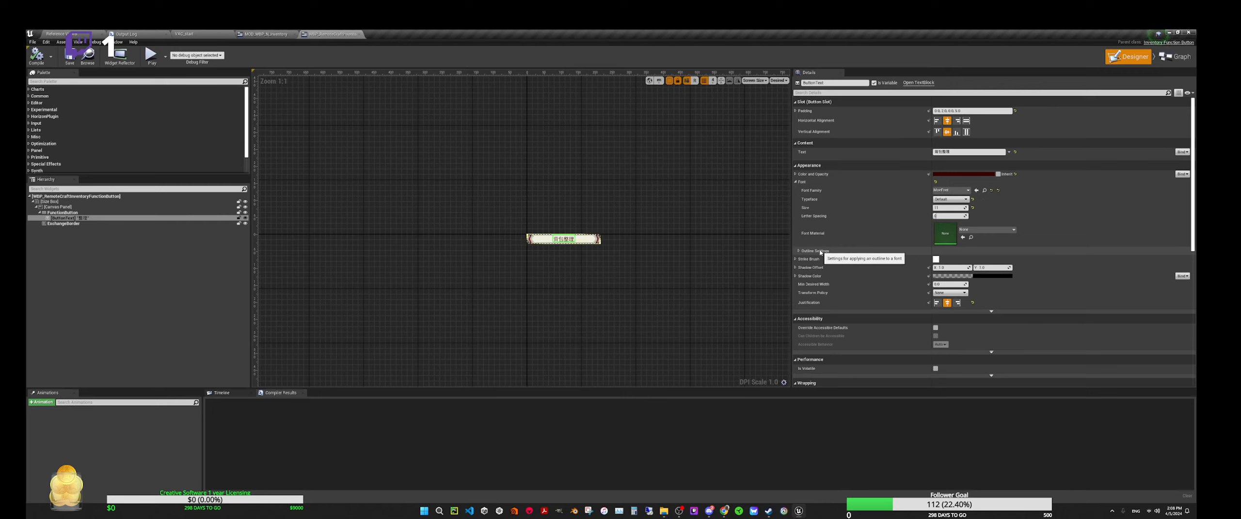
pyautogui.scroll(-2, 831, 245)
pyautogui.scroll(-10, 832, 244)
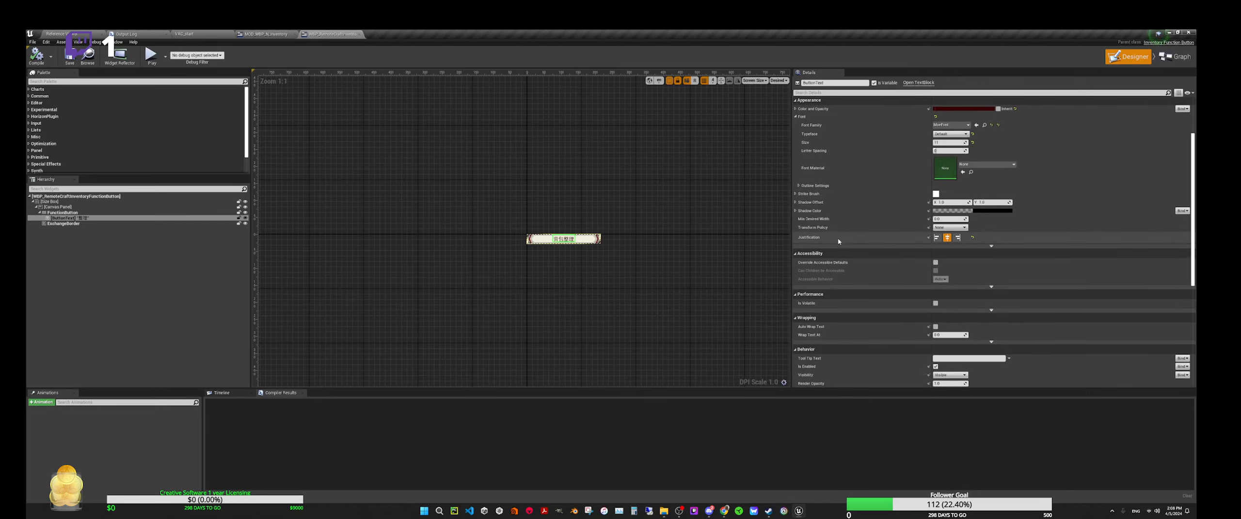
pyautogui.click(361, 34)
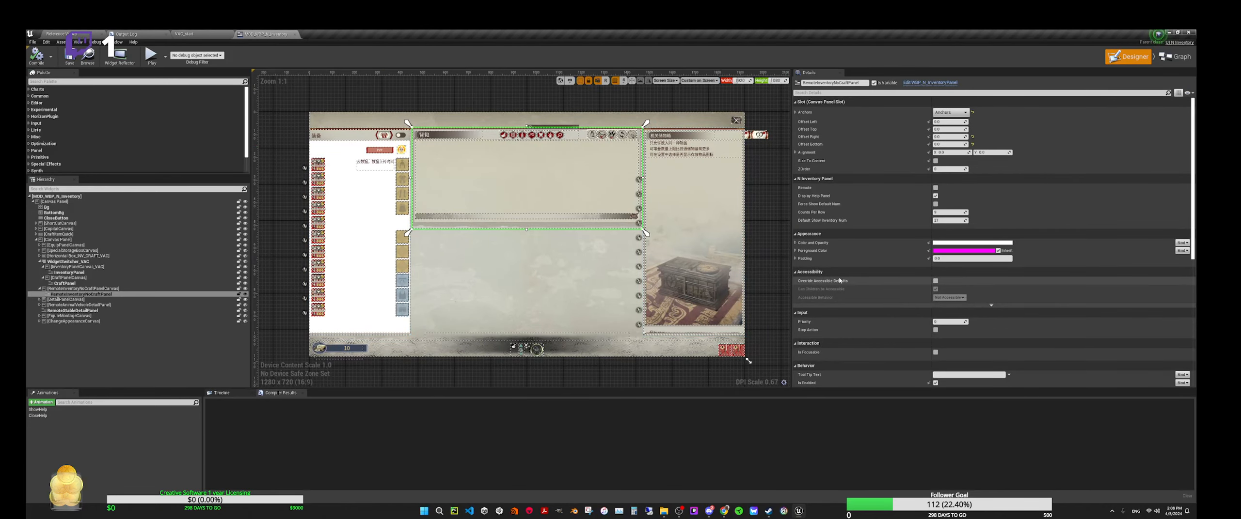
# Open the WBP_SteamInventory widget blueprint from the inventory search results, check its designer layout, and close it.
pyautogui.click(184, 33)
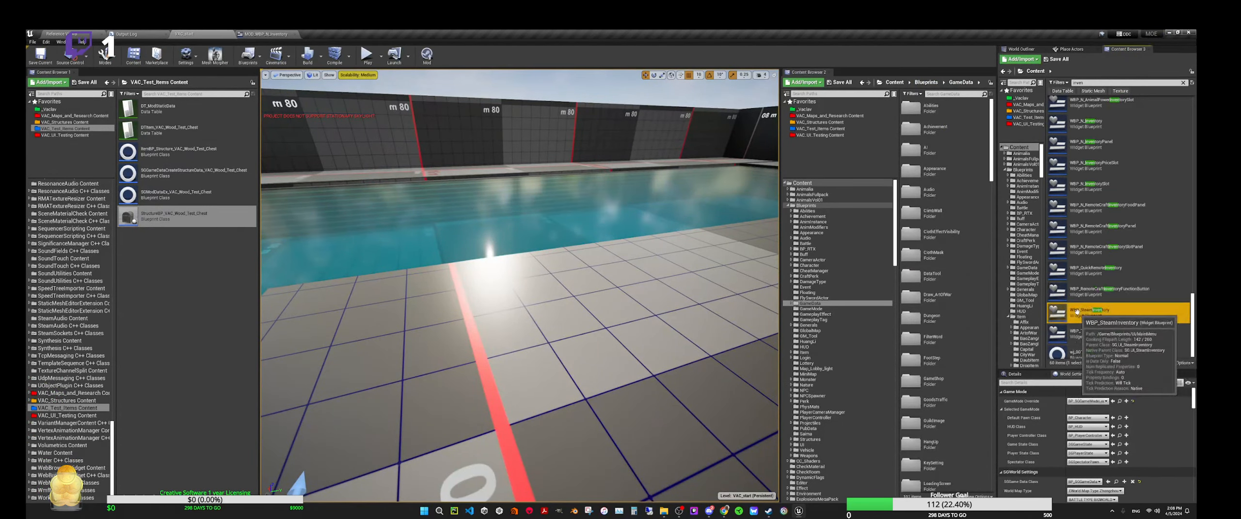
pyautogui.doubleClick(1073, 313)
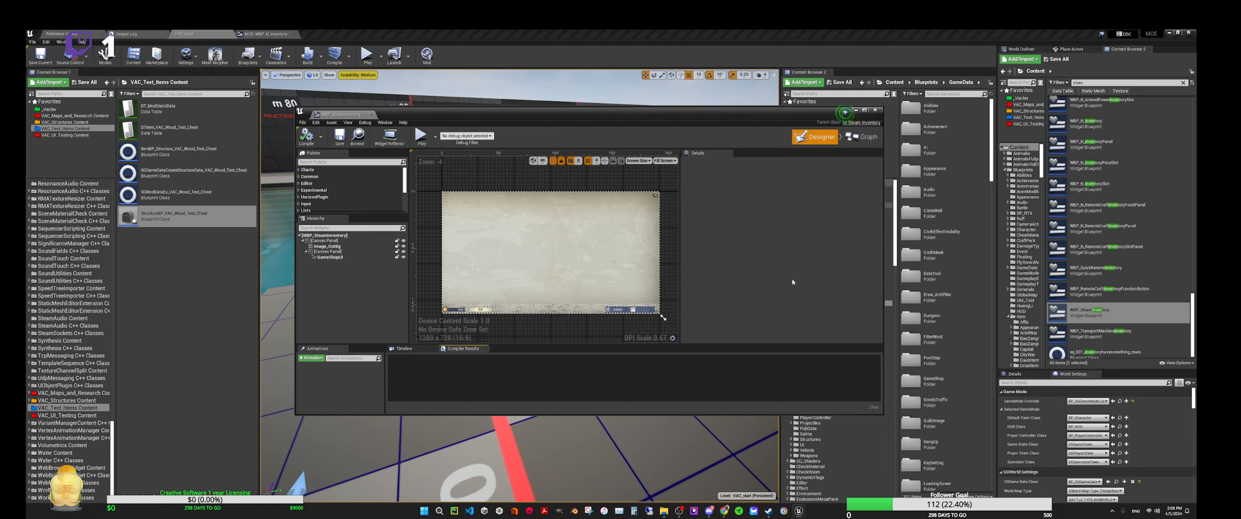
pyautogui.click(875, 110)
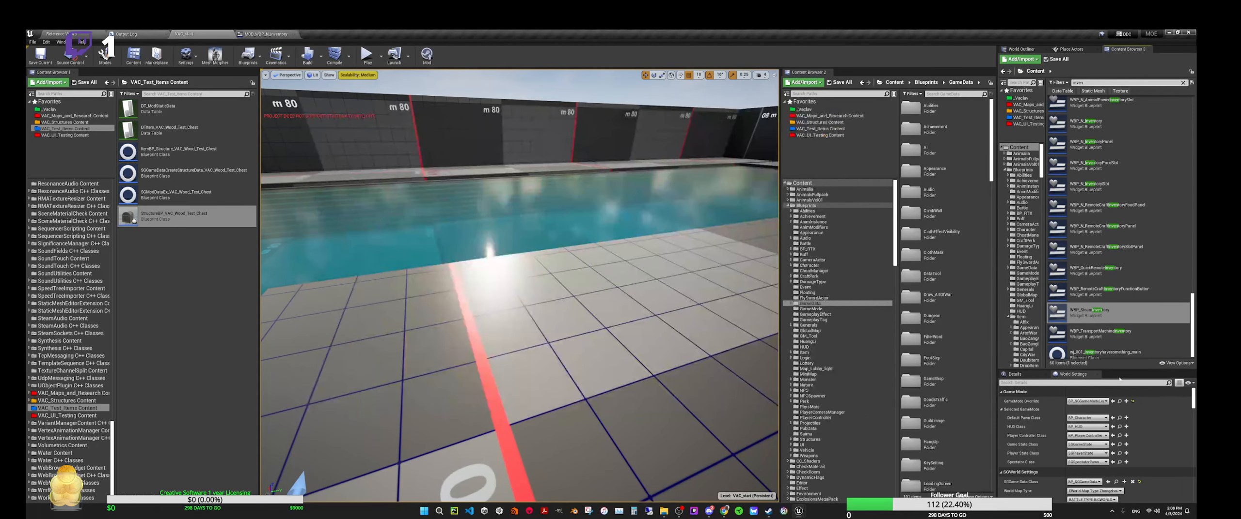
# Open the WBP_TransportMachineInventory widget blueprint, examine its inventory and store panel layout, and close it.
pyautogui.doubleClick(1083, 337)
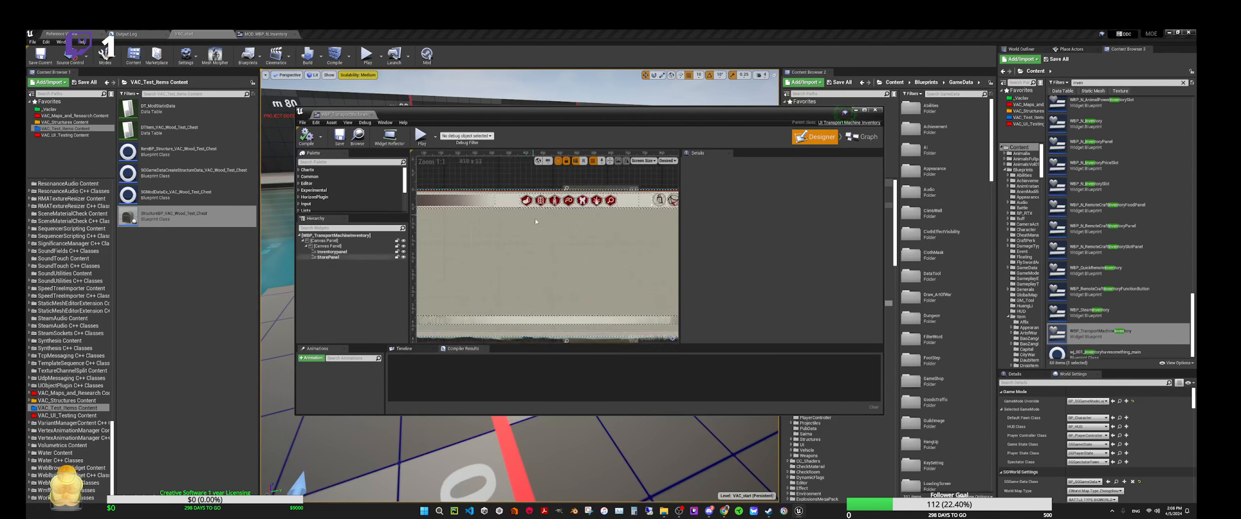
pyautogui.moveTo(647, 301); pyautogui.dragTo(636, 274, button='right')
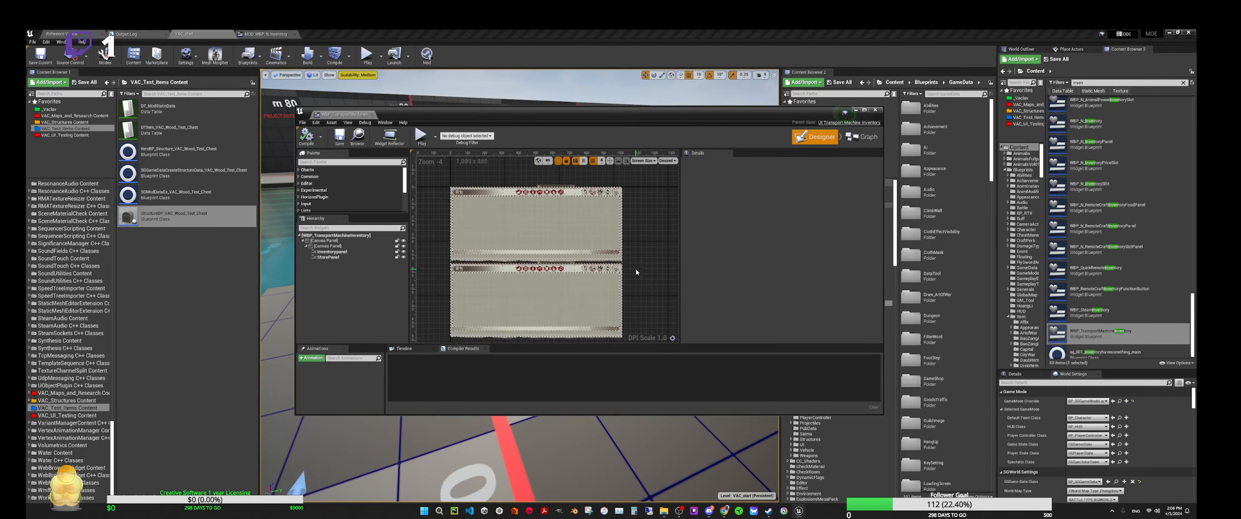
pyautogui.scroll(2, 636, 272)
pyautogui.scroll(-3, 671, 290)
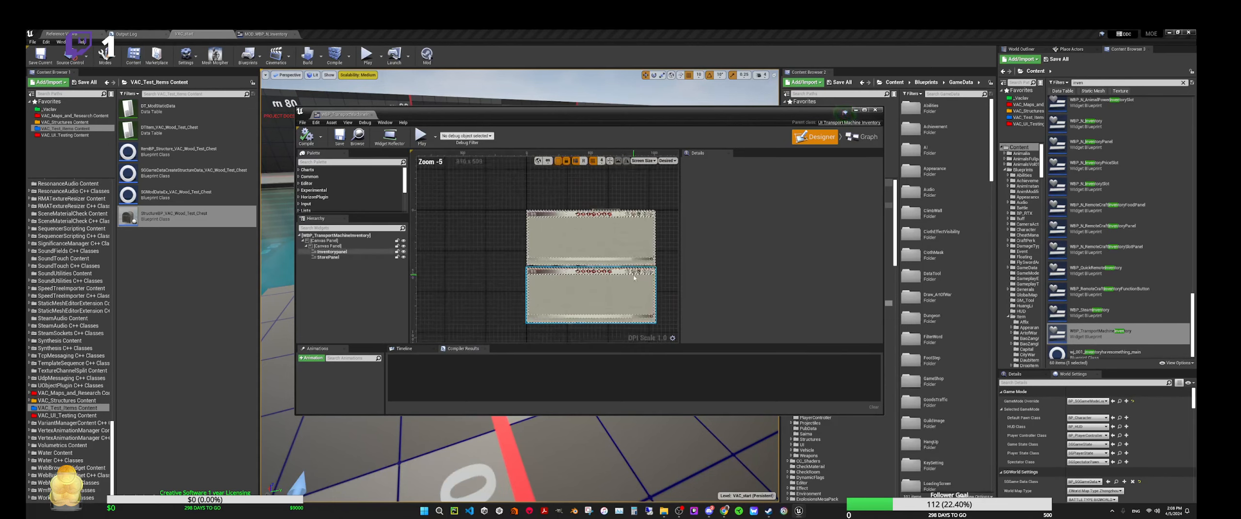
pyautogui.moveTo(671, 290); pyautogui.dragTo(625, 258, button='right')
pyautogui.scroll(2, 625, 258)
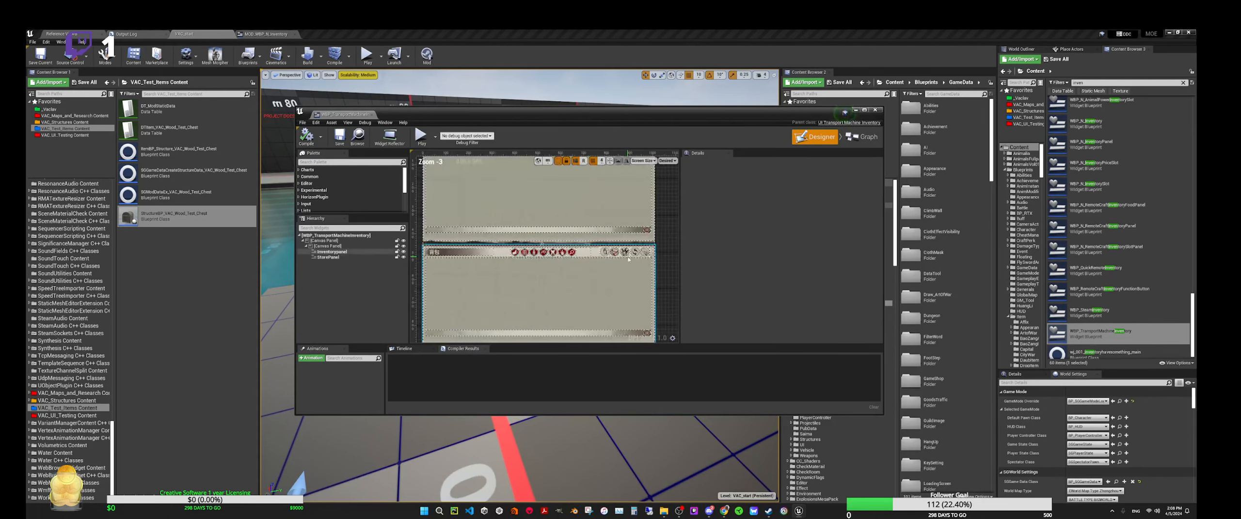
pyautogui.scroll(-2, 652, 267)
pyautogui.moveTo(626, 188); pyautogui.dragTo(555, 204, button='right')
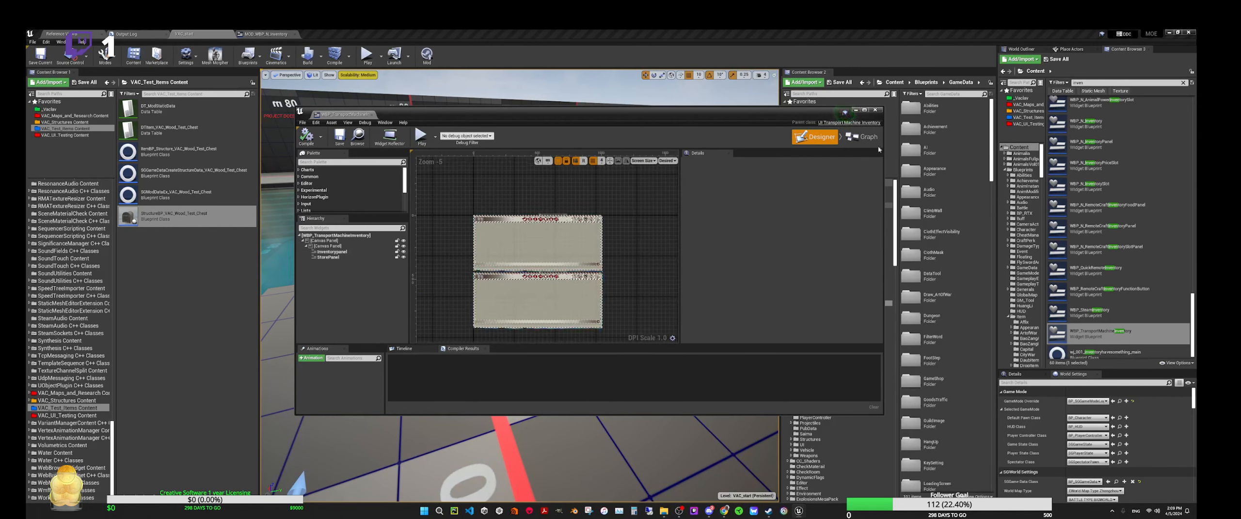
pyautogui.click(877, 111)
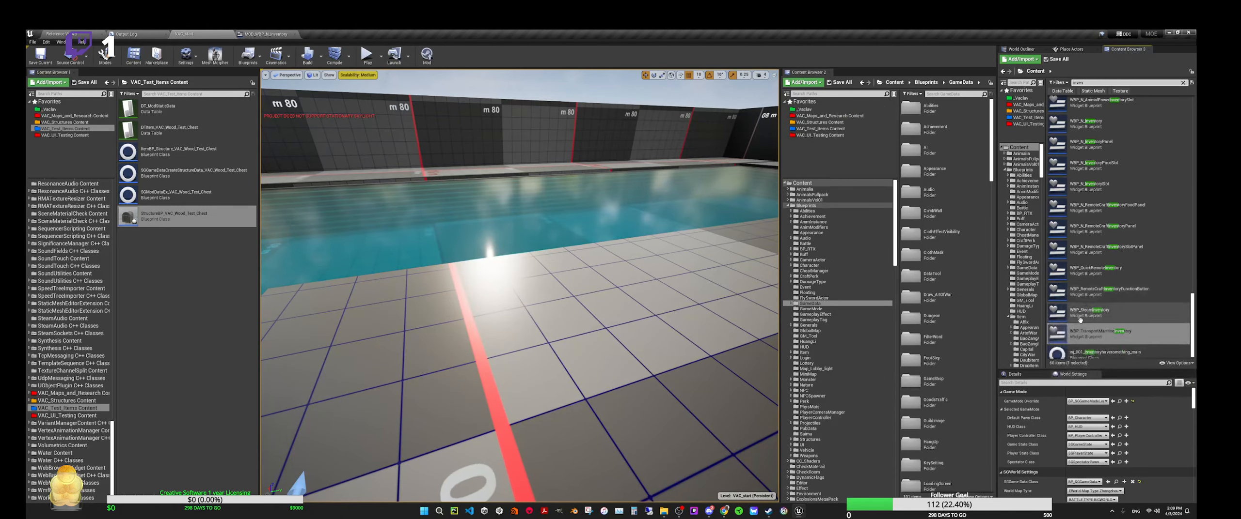
# Look through the remaining inventory search results and review the MOD_WBP_N_Inventory design.
pyautogui.scroll(-1, 1106, 301)
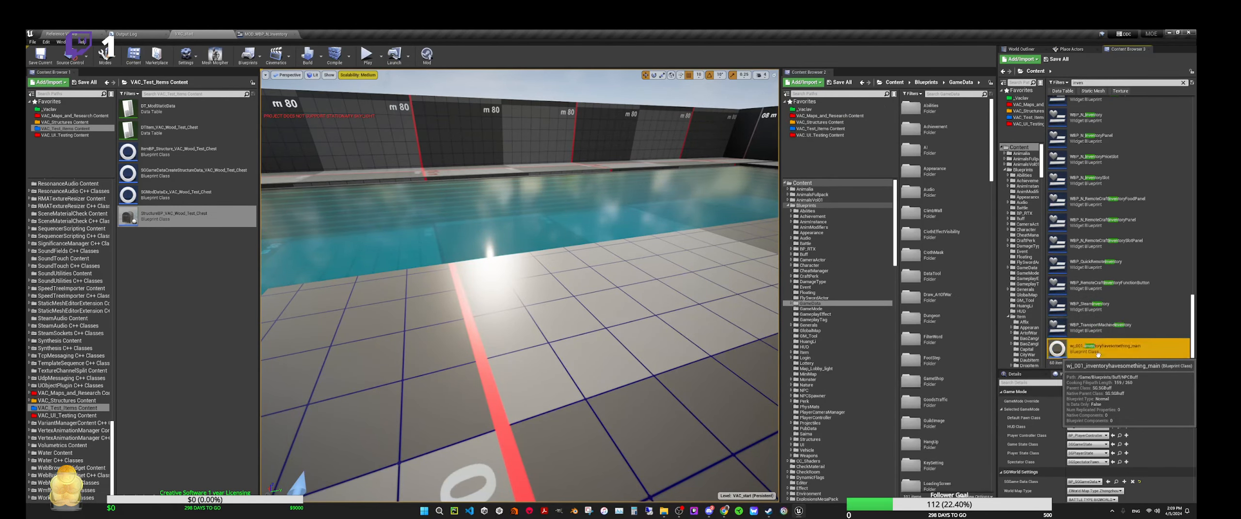
pyautogui.scroll(1, 1069, 285)
pyautogui.scroll(5, 1070, 285)
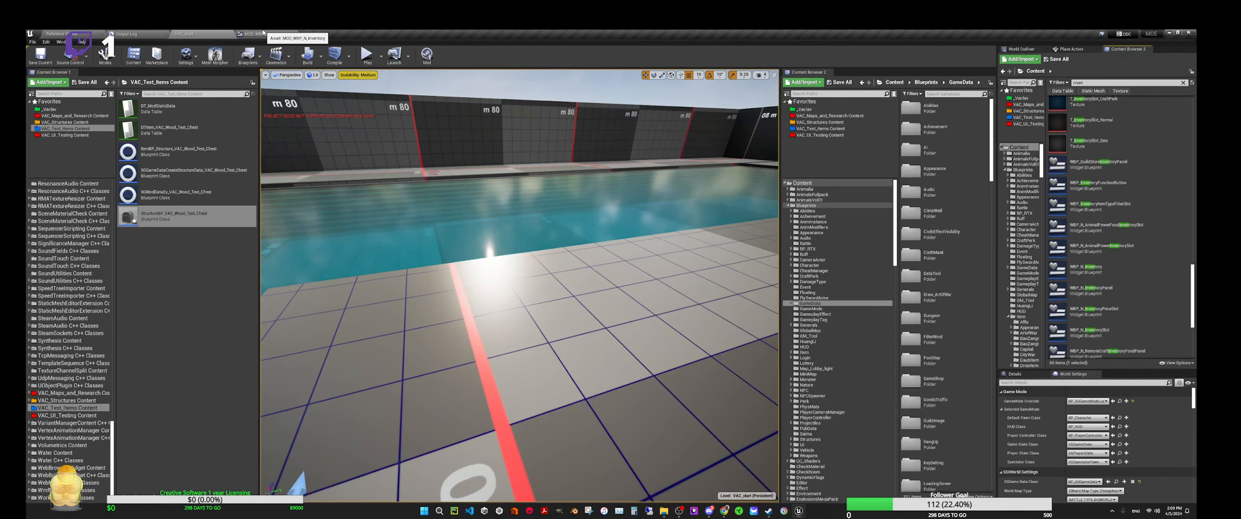
pyautogui.click(263, 33)
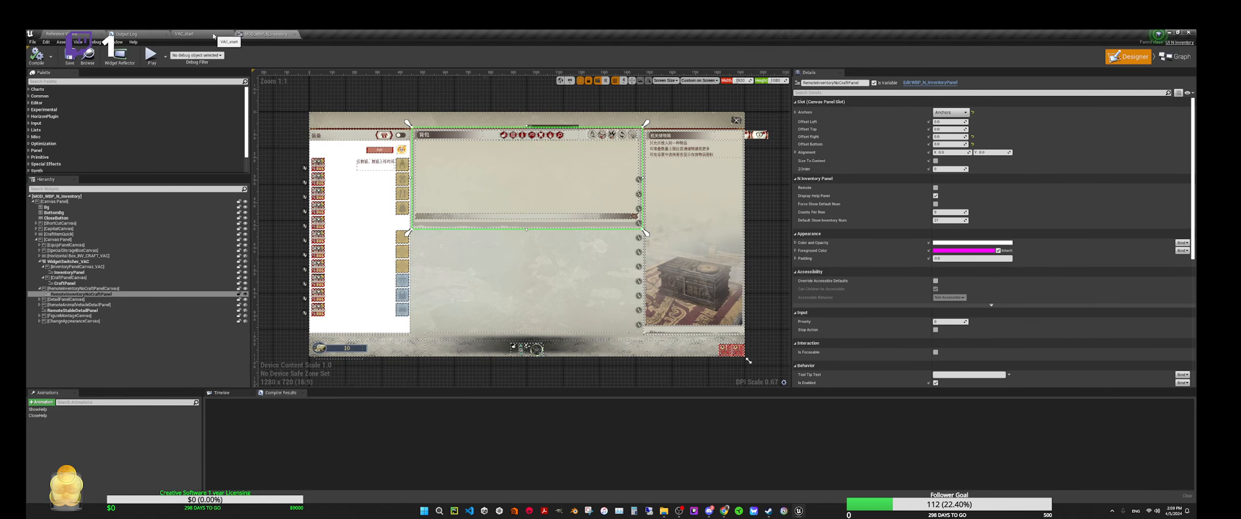
# Open the MOD_WBP_N_InventoryPanel widget blueprint from the VAC_UI_Testing content and examine its layout.
pyautogui.click(210, 34)
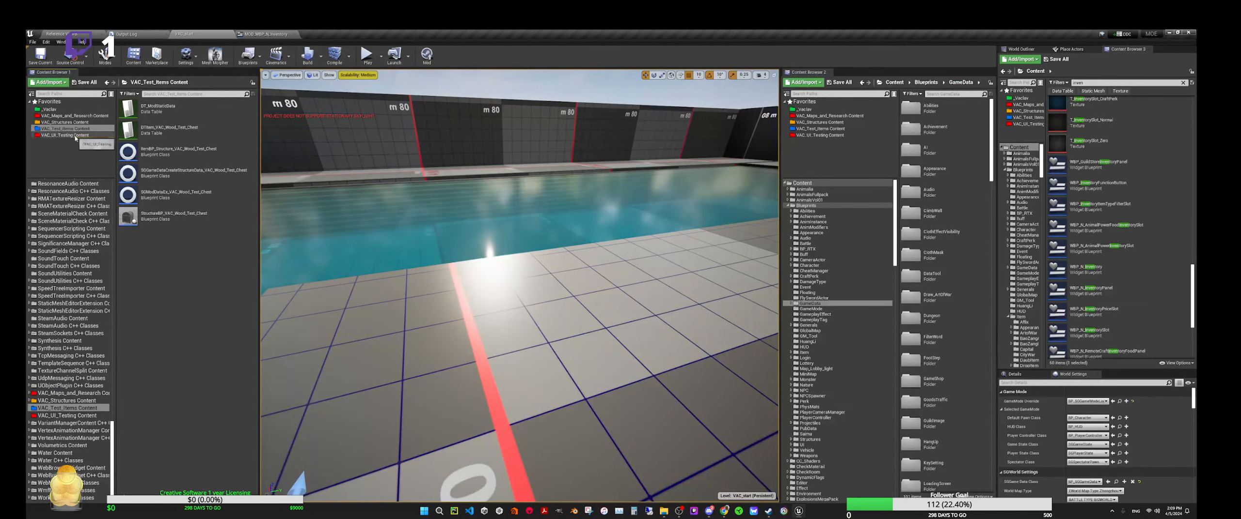
pyautogui.click(73, 135)
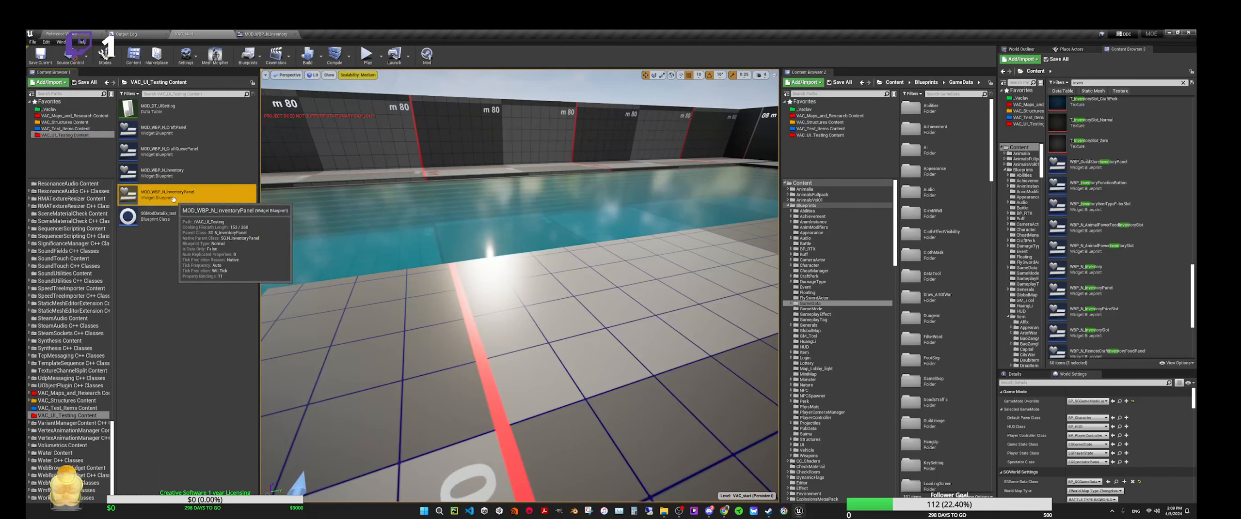
pyautogui.doubleClick(174, 199)
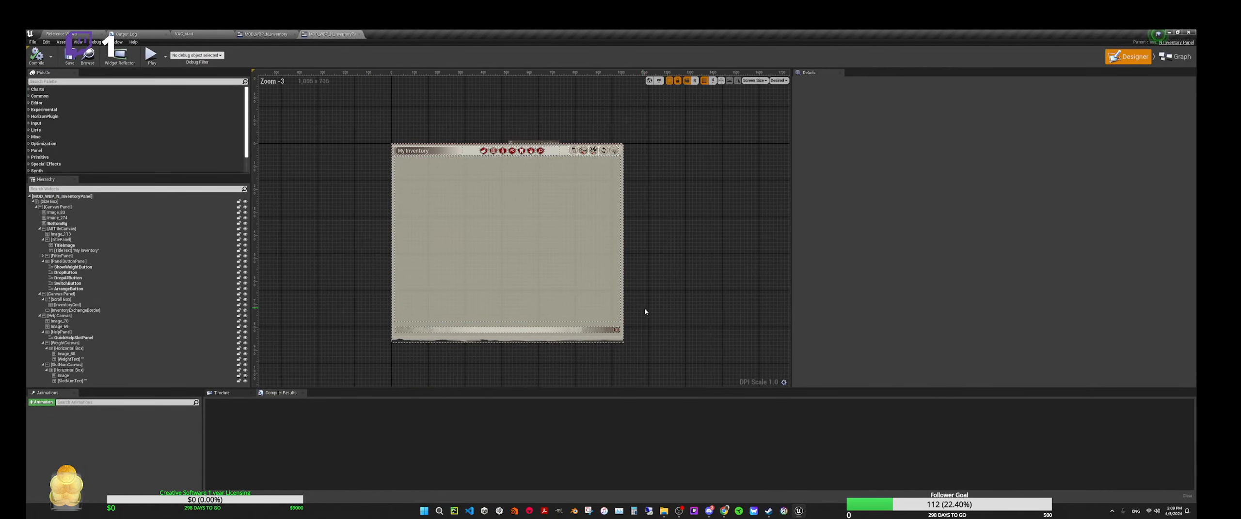
pyautogui.moveTo(643, 308); pyautogui.dragTo(671, 310, button='right')
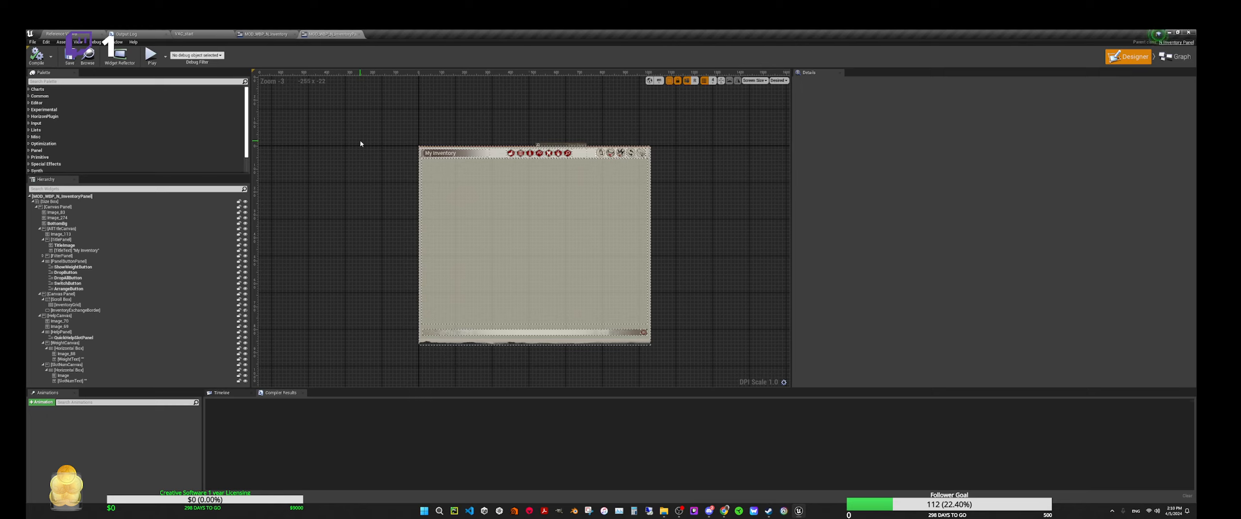
# Open the StructureBP_VAC_Wood_Test_Chest blueprint from the VAC_Test_Items content and inspect its Inventory Component settings.
pyautogui.click(204, 34)
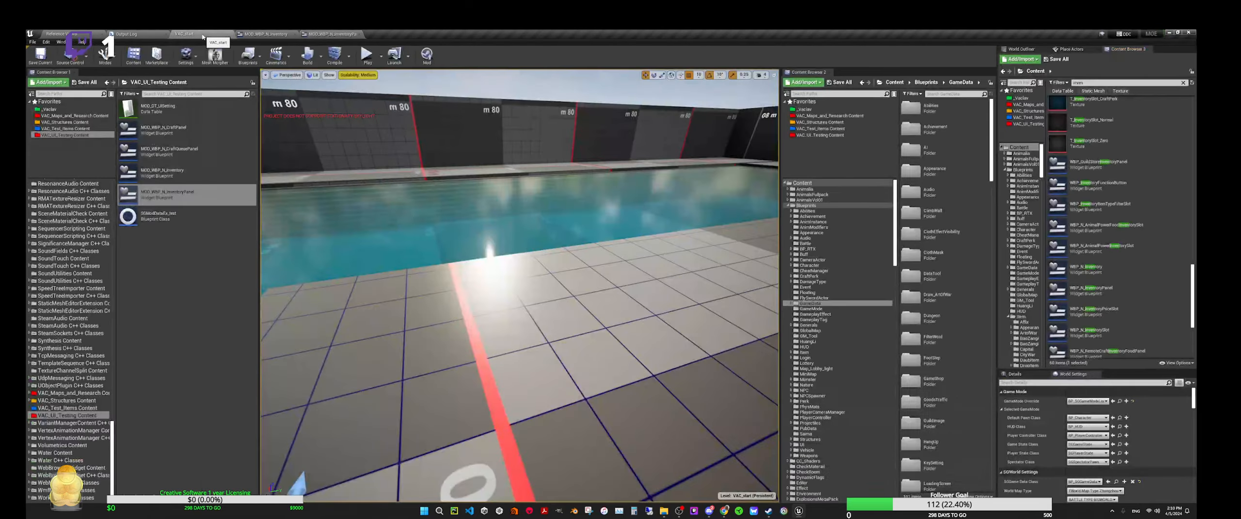
pyautogui.click(65, 129)
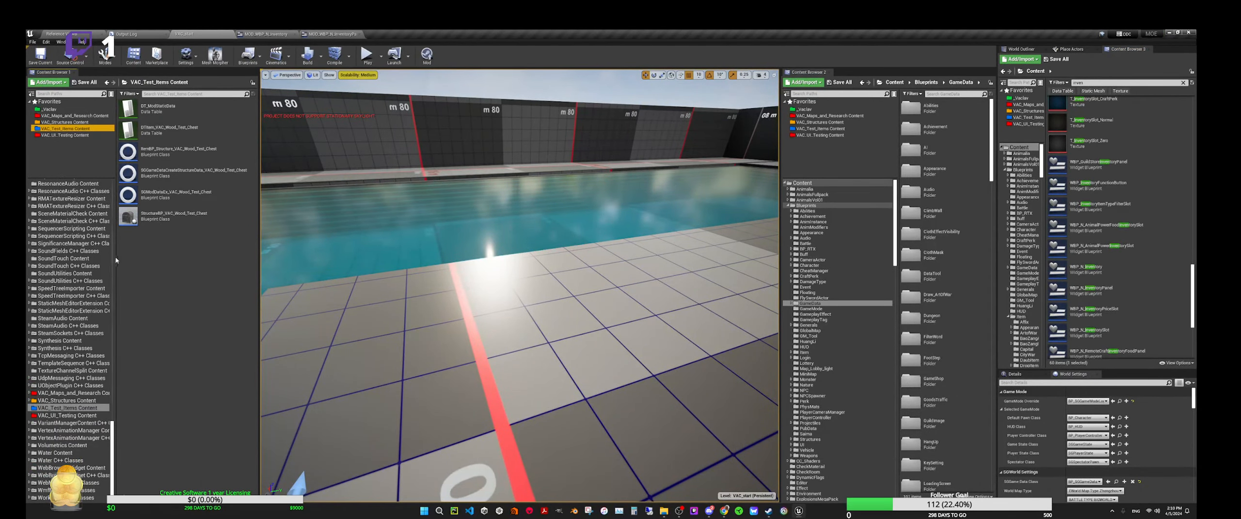
pyautogui.doubleClick(148, 216)
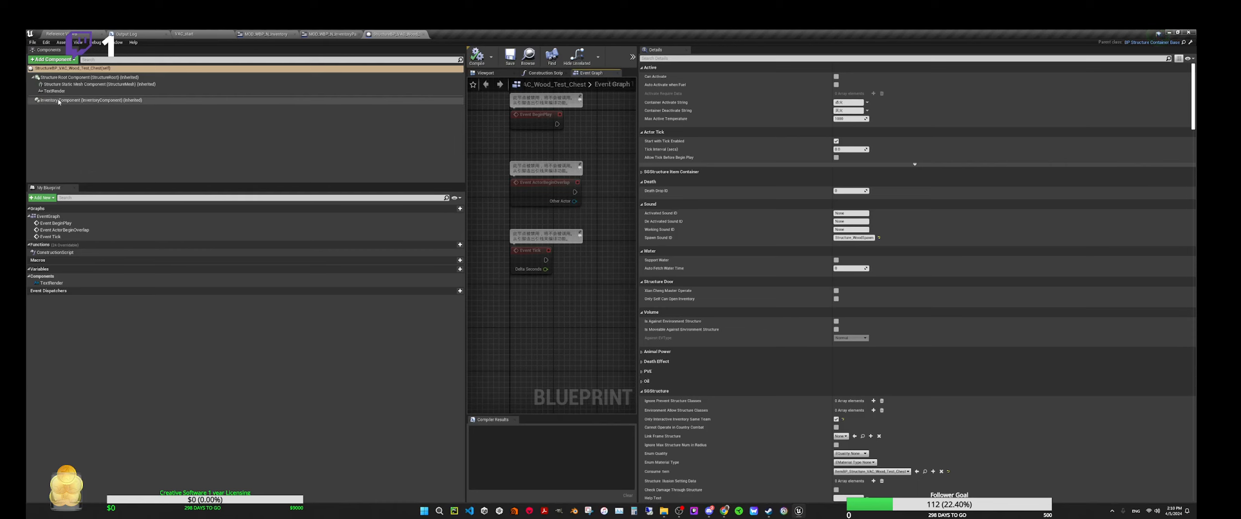
pyautogui.click(90, 100)
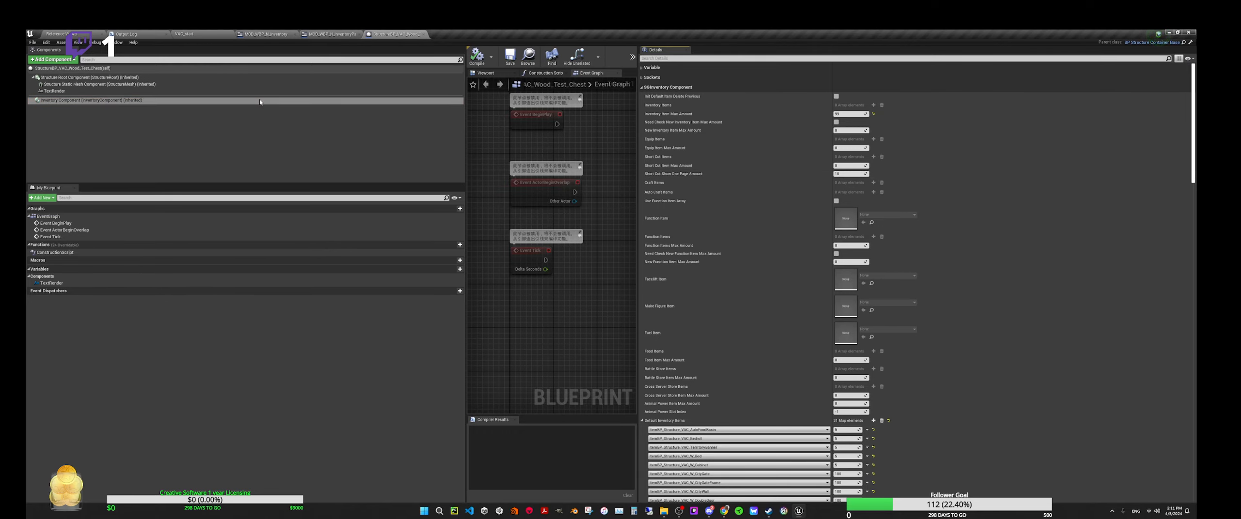
# Return to the VAC_start level and start playing it in the editor.
pyautogui.click(223, 35)
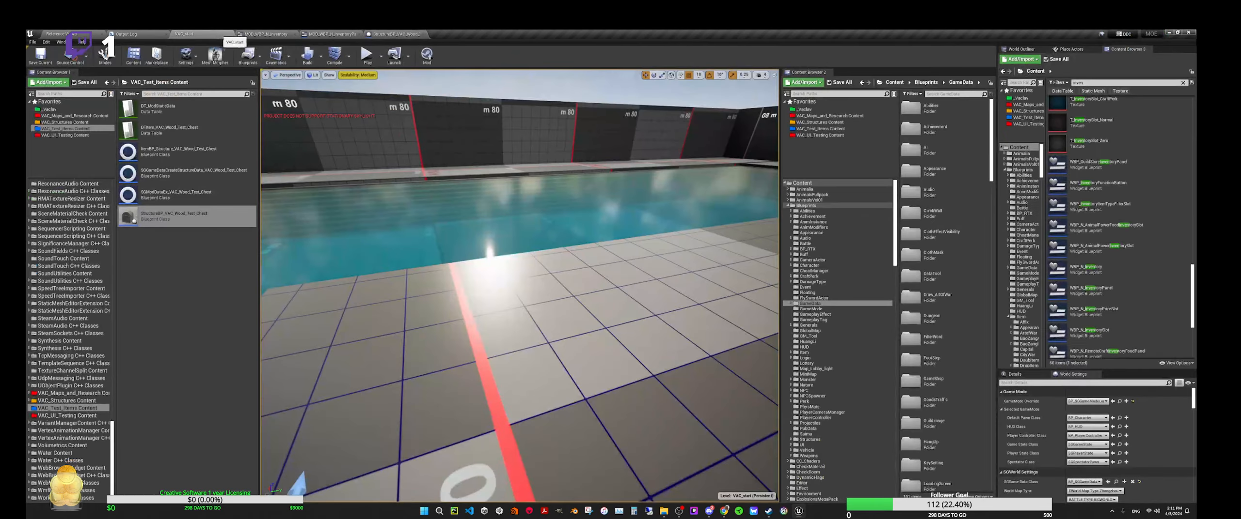
pyautogui.moveTo(483, 271); pyautogui.dragTo(483, 249, button='right')
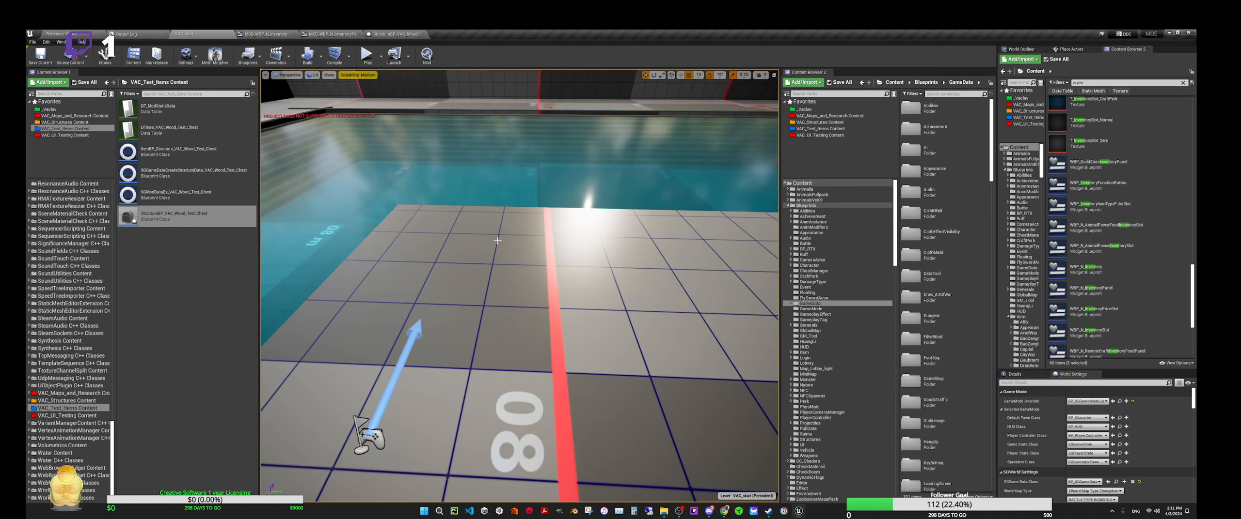
pyautogui.moveTo(168, 215)
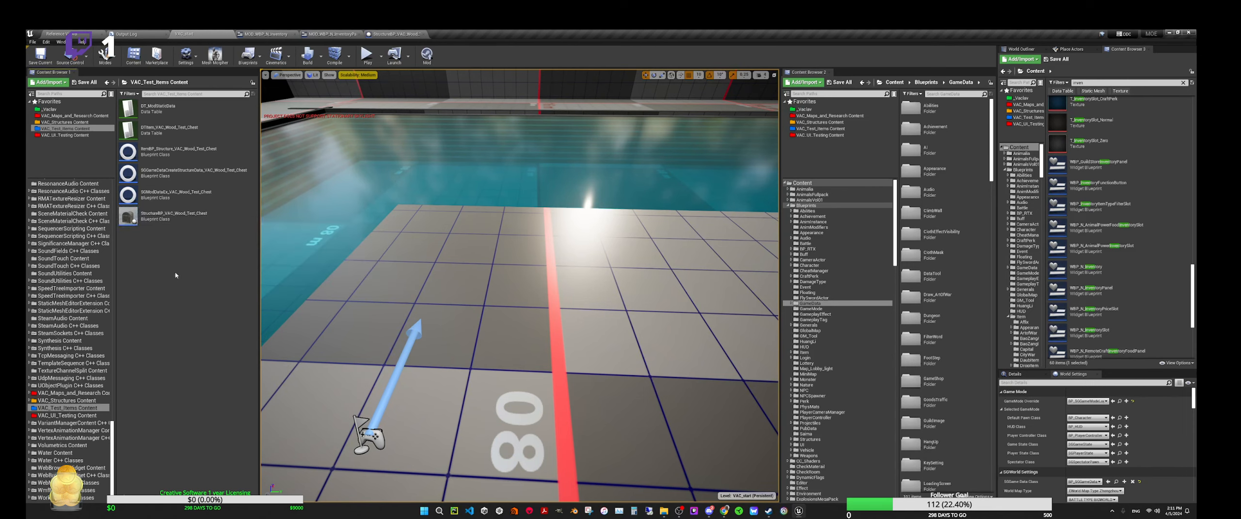
pyautogui.moveTo(429, 236); pyautogui.dragTo(476, 211, button='right')
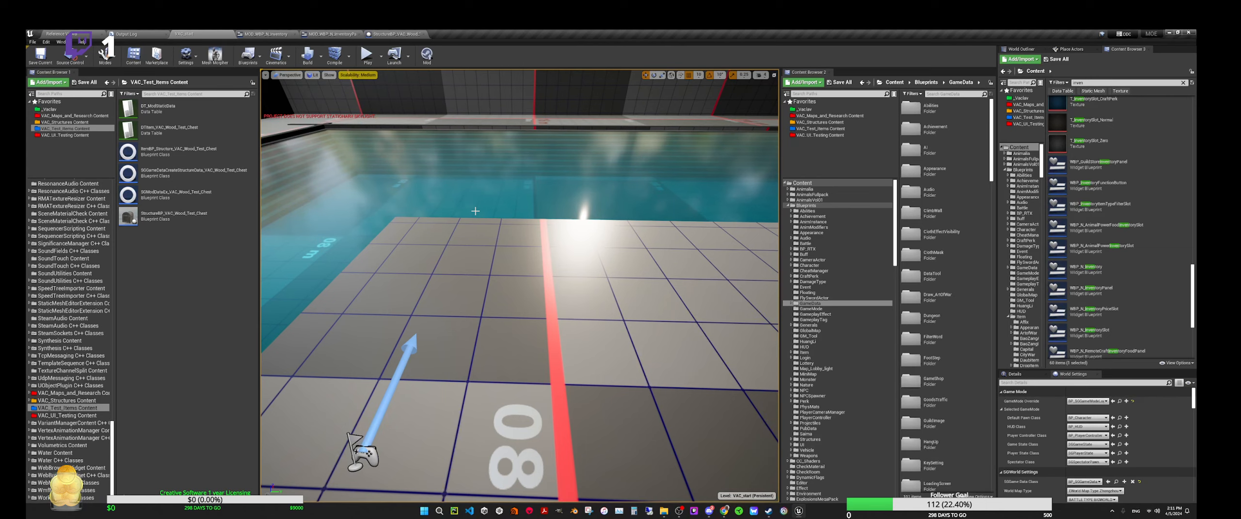
pyautogui.hotkey('alt', 'p')
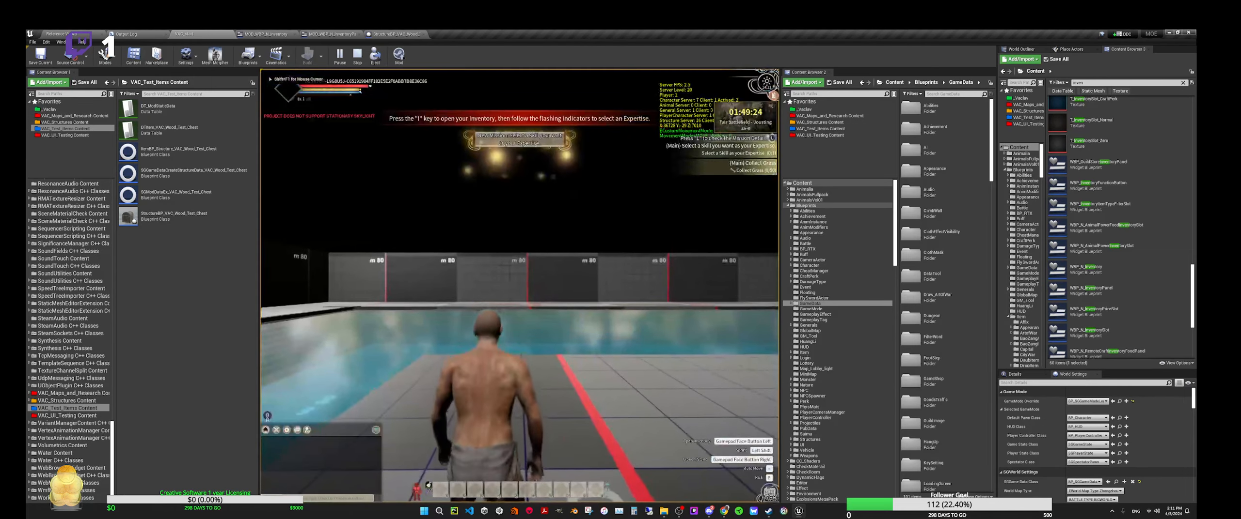
# Filter the in-game server settings' item list by "vac" and give the character Vac's Wooden Structures and a VAC Wooden Small Chest.
pyautogui.press('Escape')
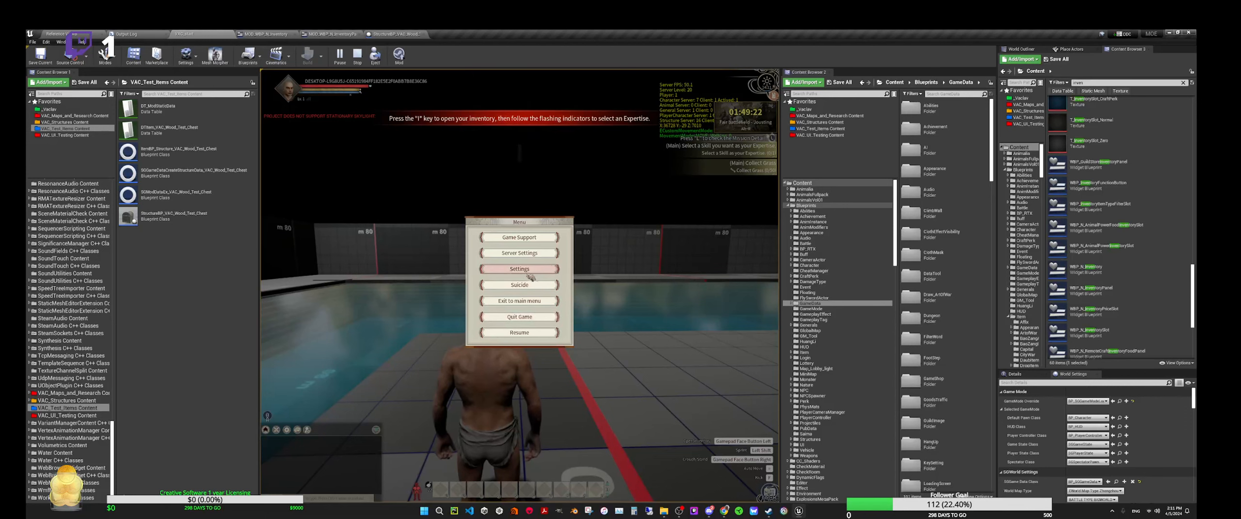
pyautogui.click(518, 253)
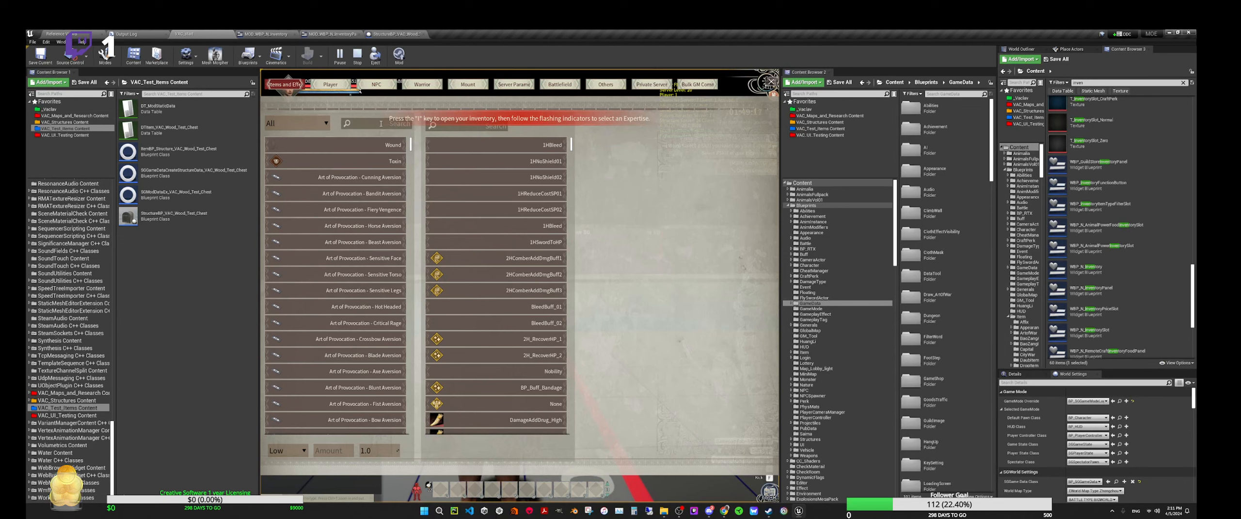
pyautogui.click(381, 124)
pyautogui.write('vac')
pyautogui.scroll(-2, 361, 371)
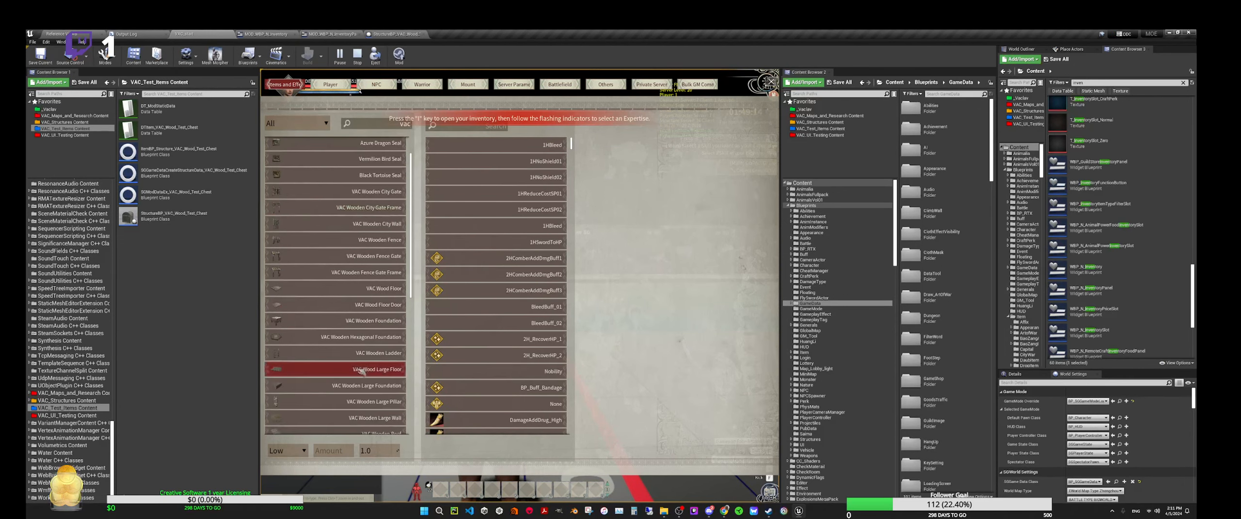
pyautogui.scroll(-6, 361, 371)
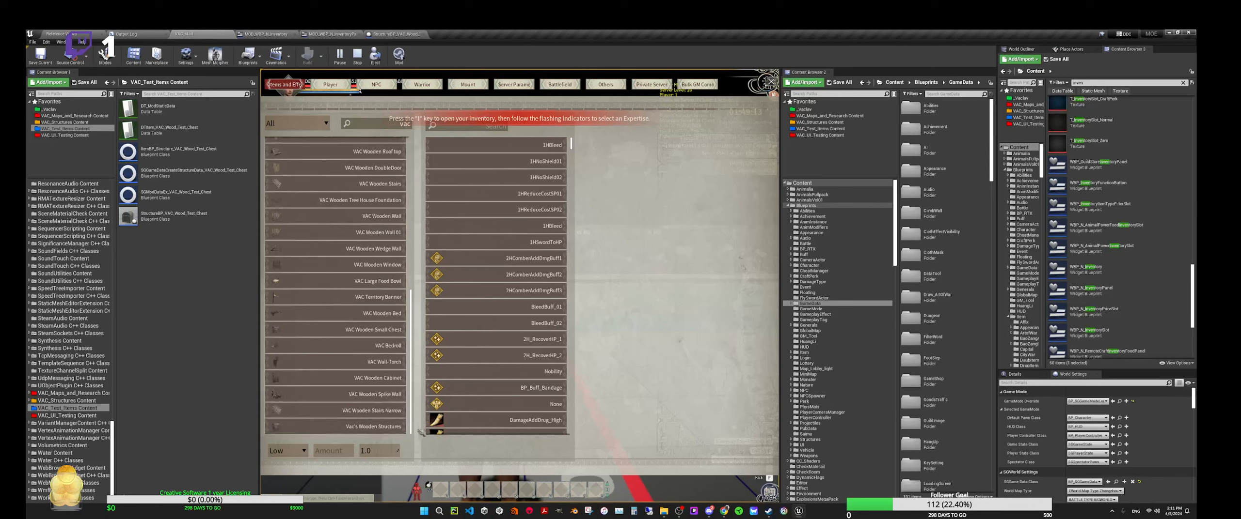
pyautogui.click(373, 427)
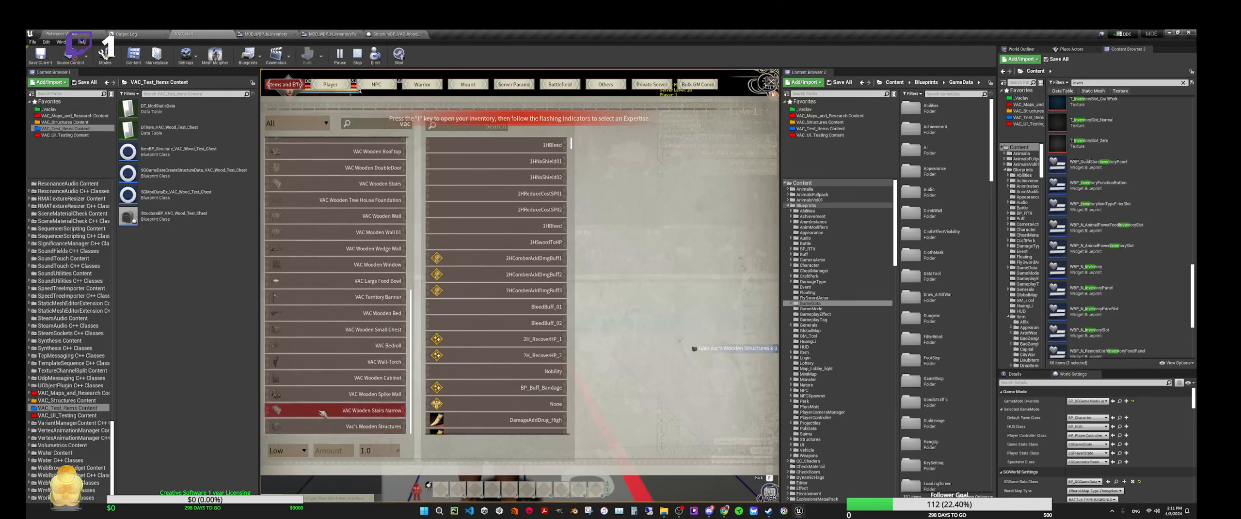
pyautogui.click(310, 330)
# Close the server settings and place the Vac's Wooden Structures chest from the character's inventory on the floor near the pool.
pyautogui.press('Escape')
pyautogui.press('i')
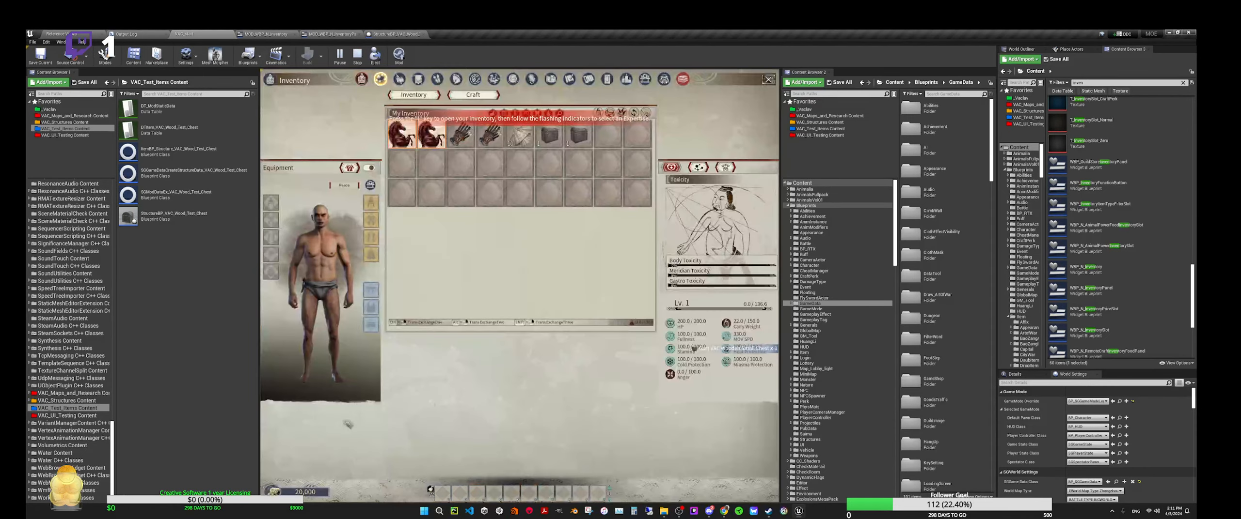
pyautogui.rightClick(549, 135)
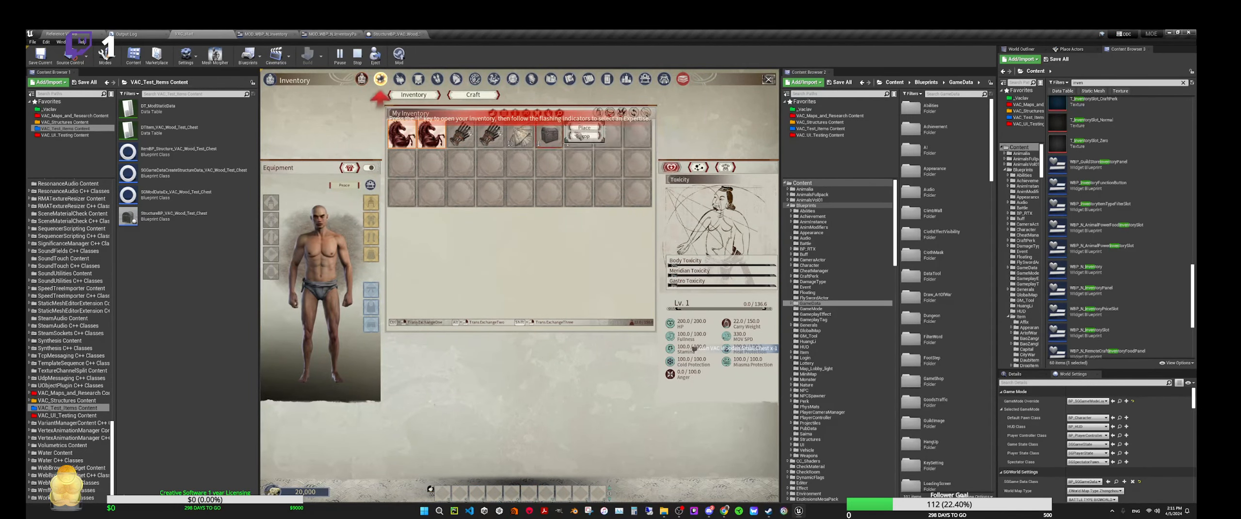
pyautogui.click(584, 128)
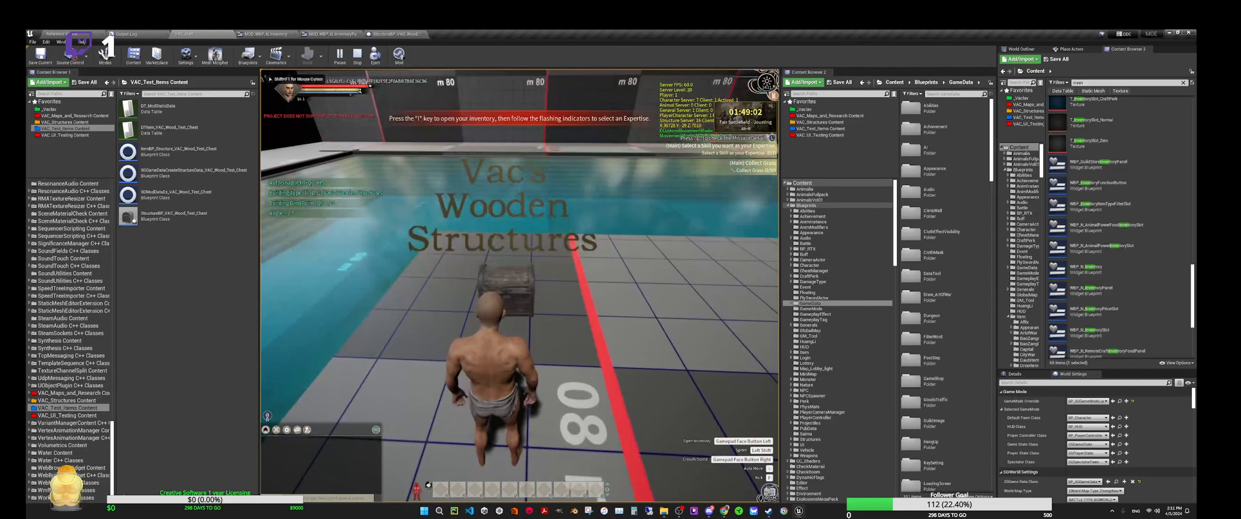
pyautogui.click(505, 286)
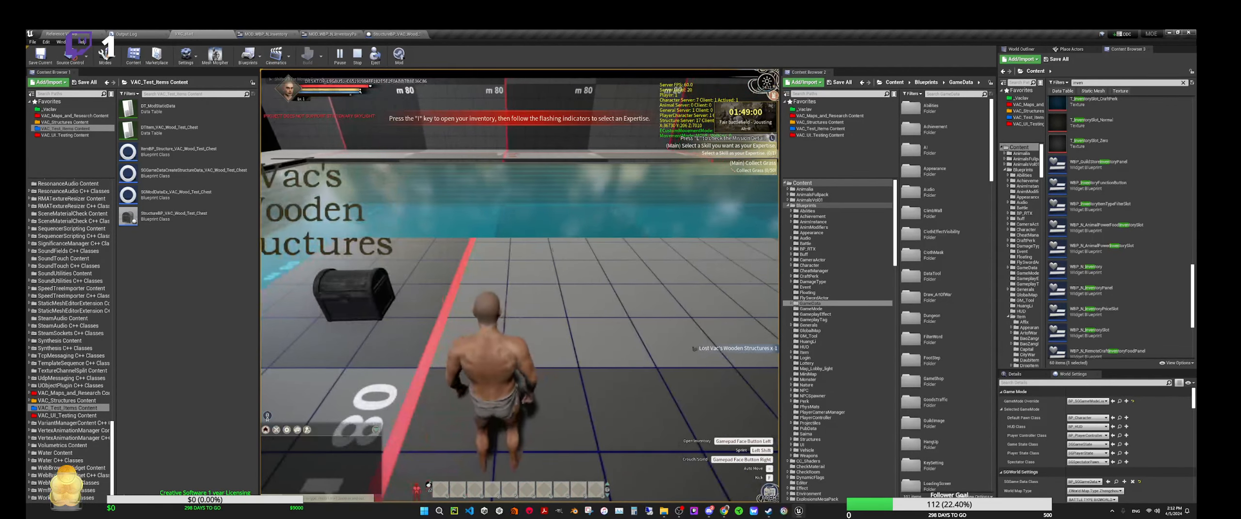
# Place the VAC Wooden Small Chest from the inventory on the floor beside the Vac's Wooden Structures chest.
pyautogui.press('i')
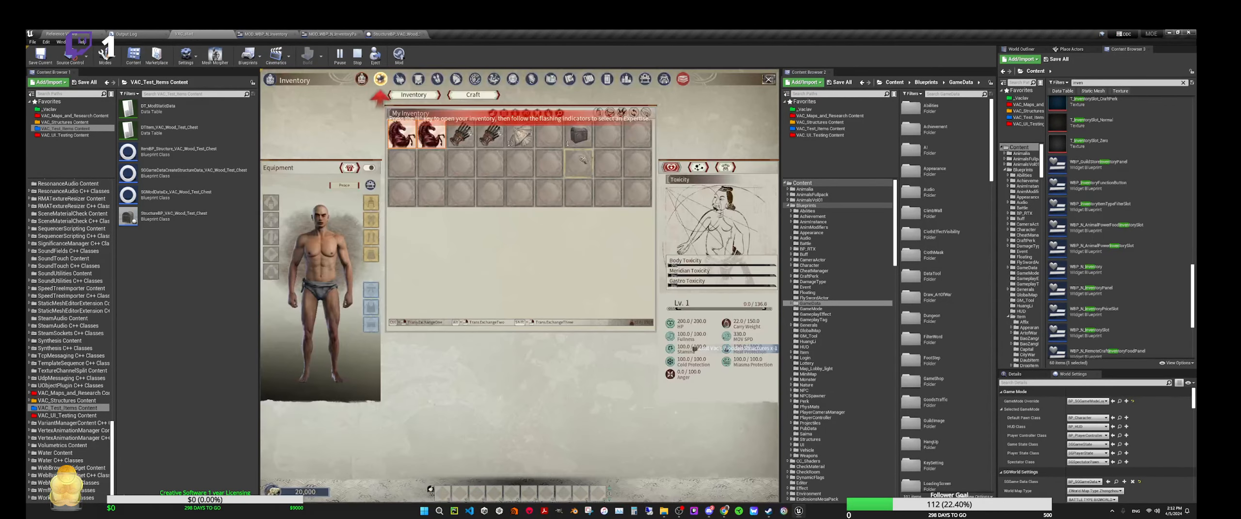
pyautogui.press('i')
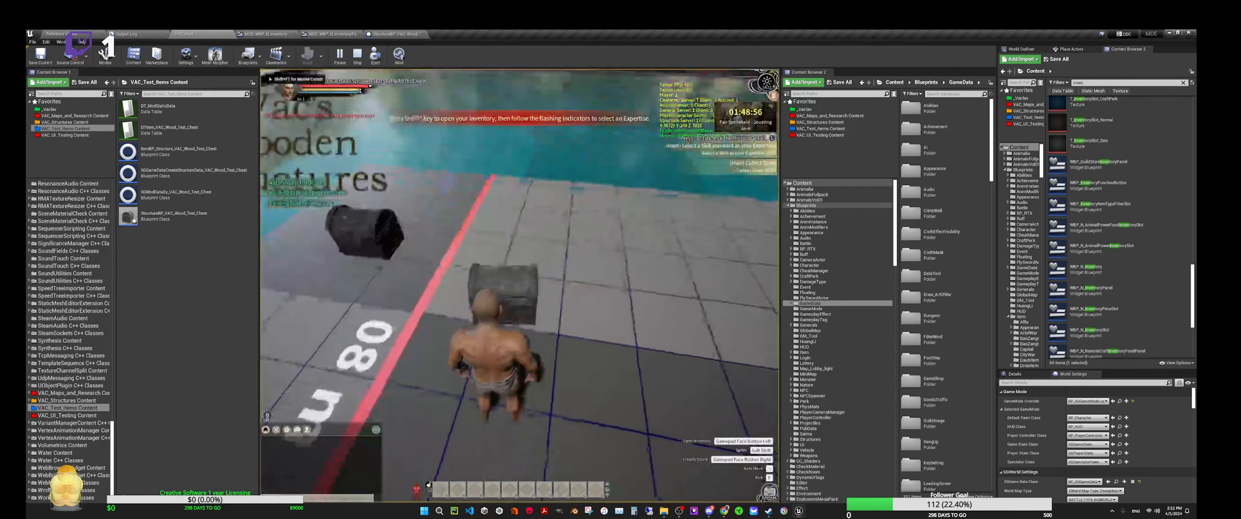
pyautogui.click(506, 291)
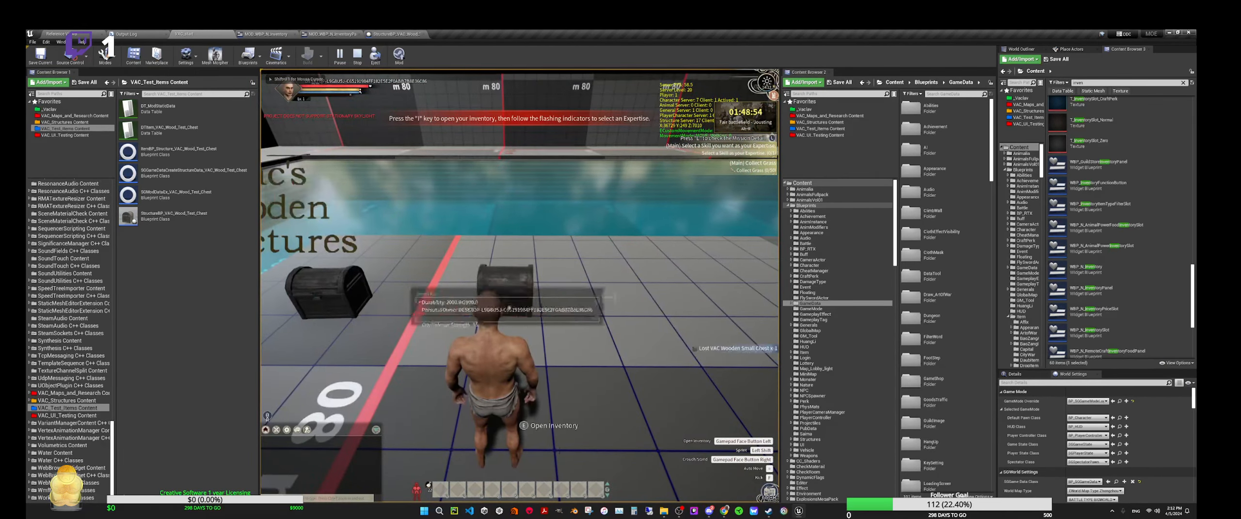
# Walk to the Vac's Wooden Structures chest, look through its target inventory and close it.
pyautogui.press('a')
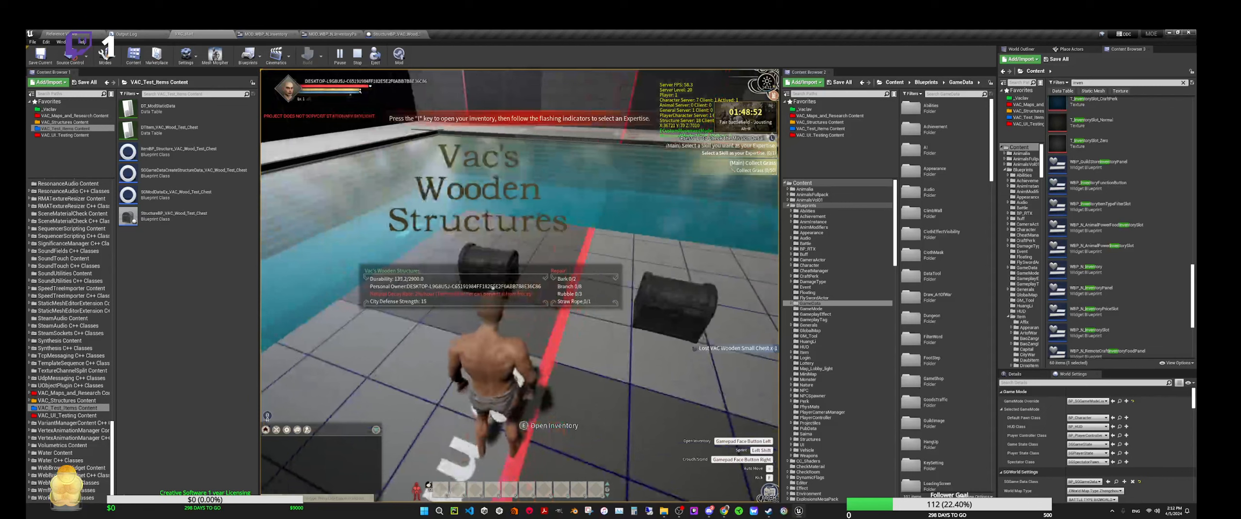
pyautogui.press('a')
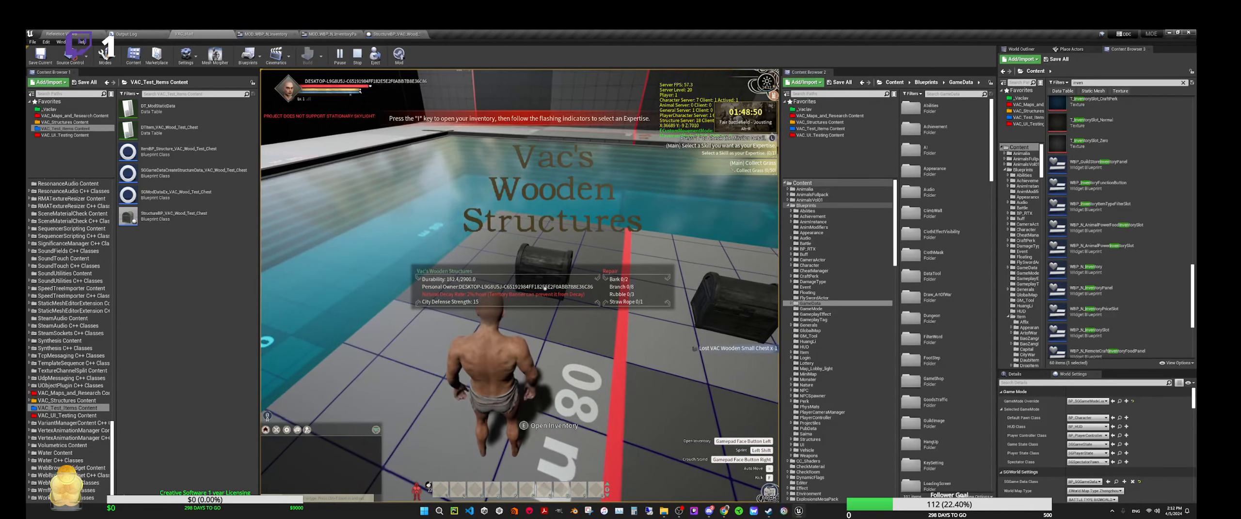
pyautogui.press('w')
pyautogui.press('e')
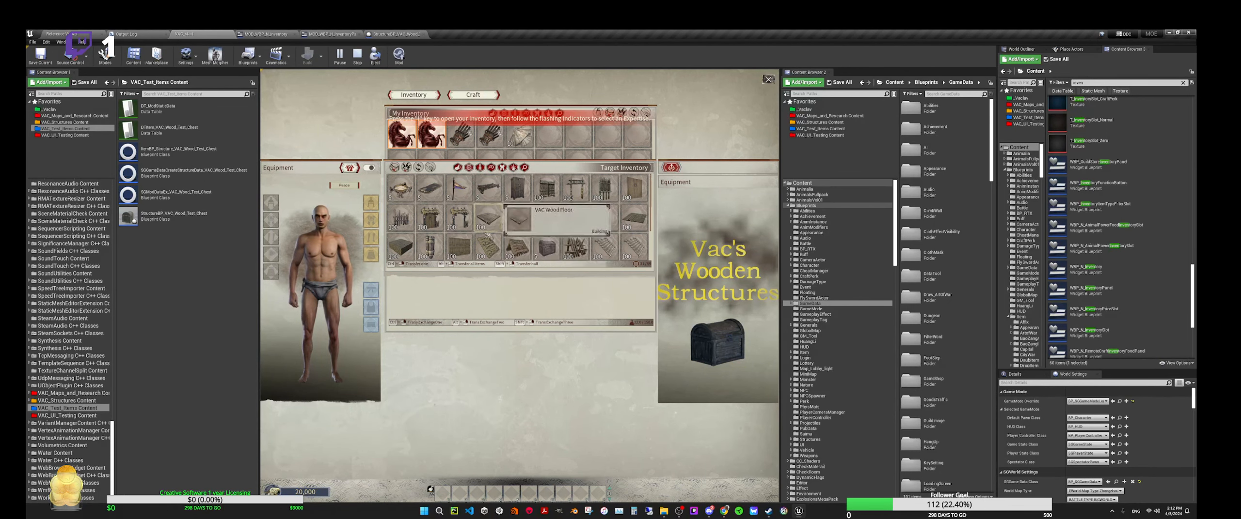
pyautogui.scroll(-3, 538, 240)
pyautogui.scroll(3, 538, 241)
pyautogui.press('Escape')
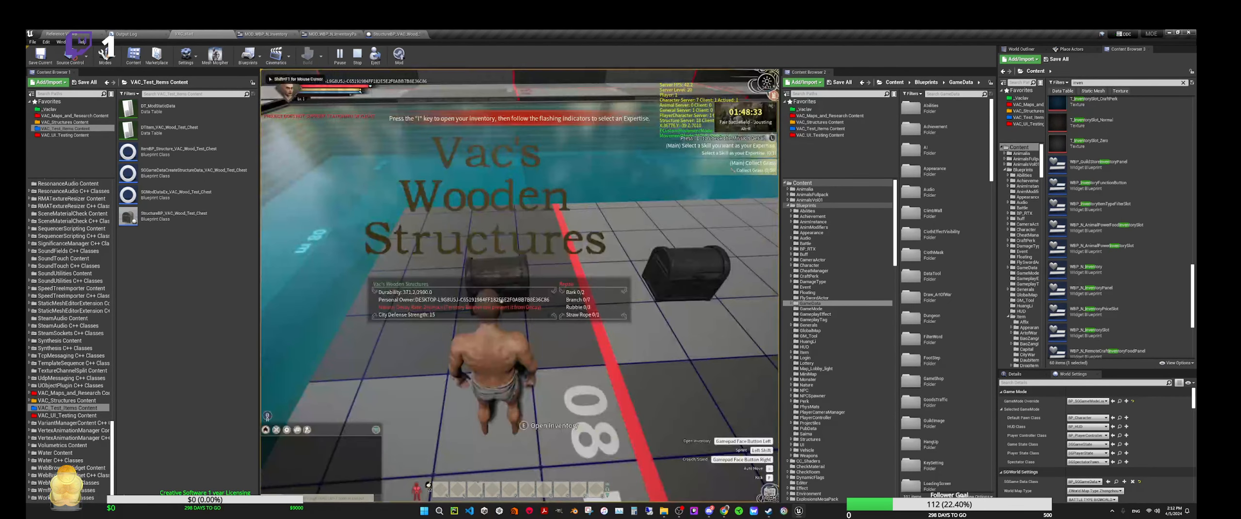
# Open the small chest's inventory to compare its interface with the modded chest, and close it.
pyautogui.press('w')
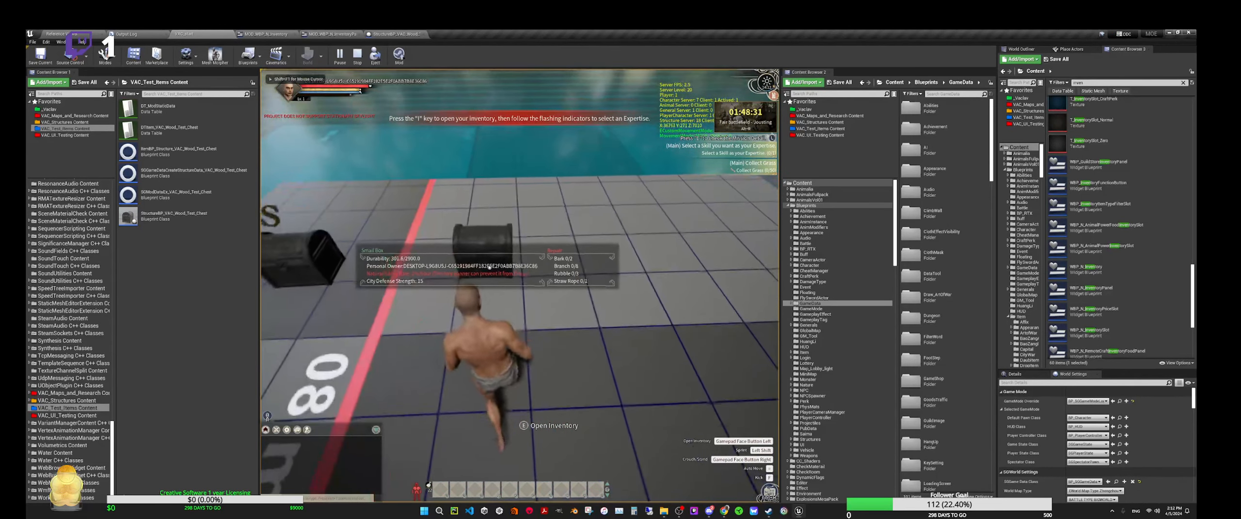
pyautogui.press('e')
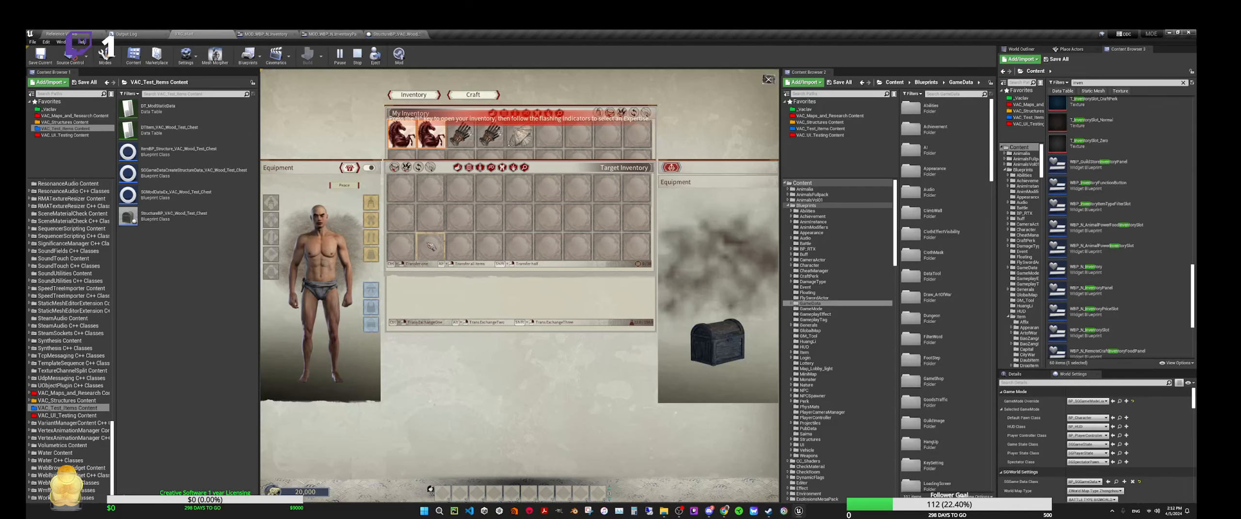
pyautogui.press('i')
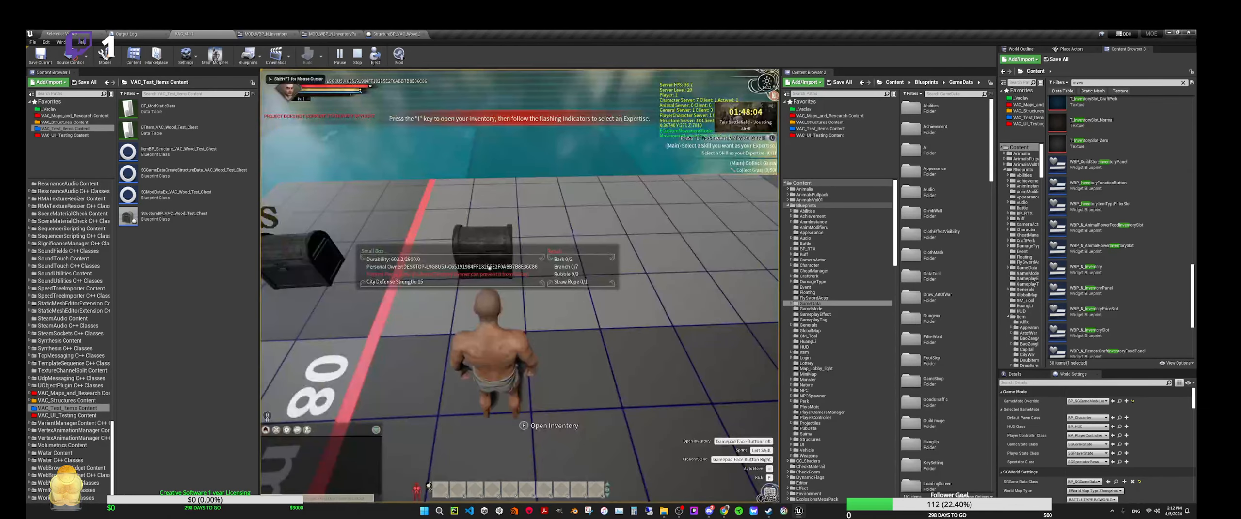
# Reopen the Vac's Wooden Structures chest and examine its full list of stored items and their tooltips.
pyautogui.press('w')
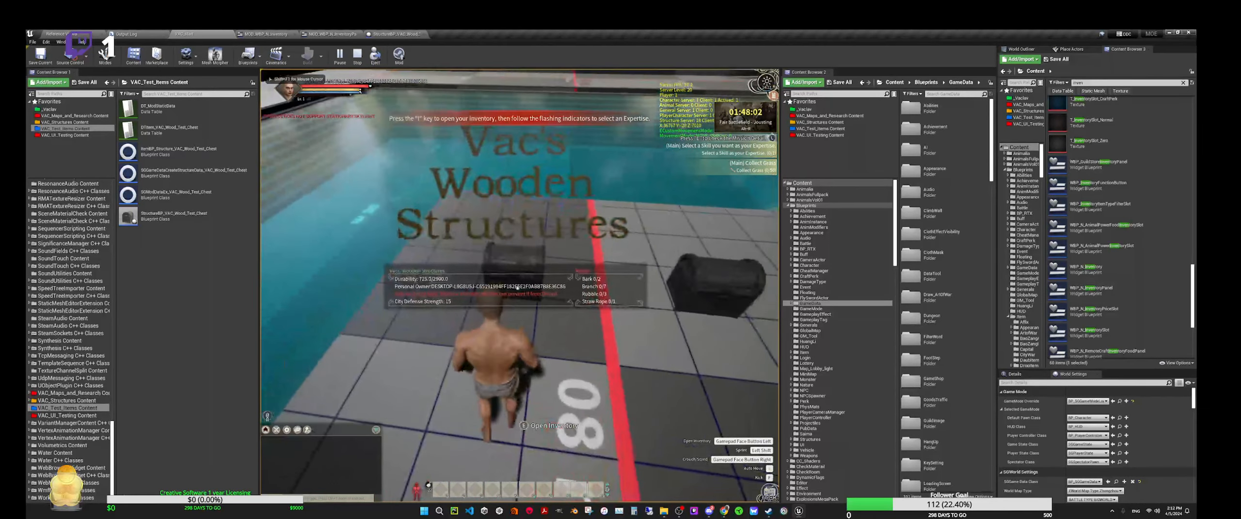
pyautogui.press('e')
pyautogui.moveTo(640, 199)
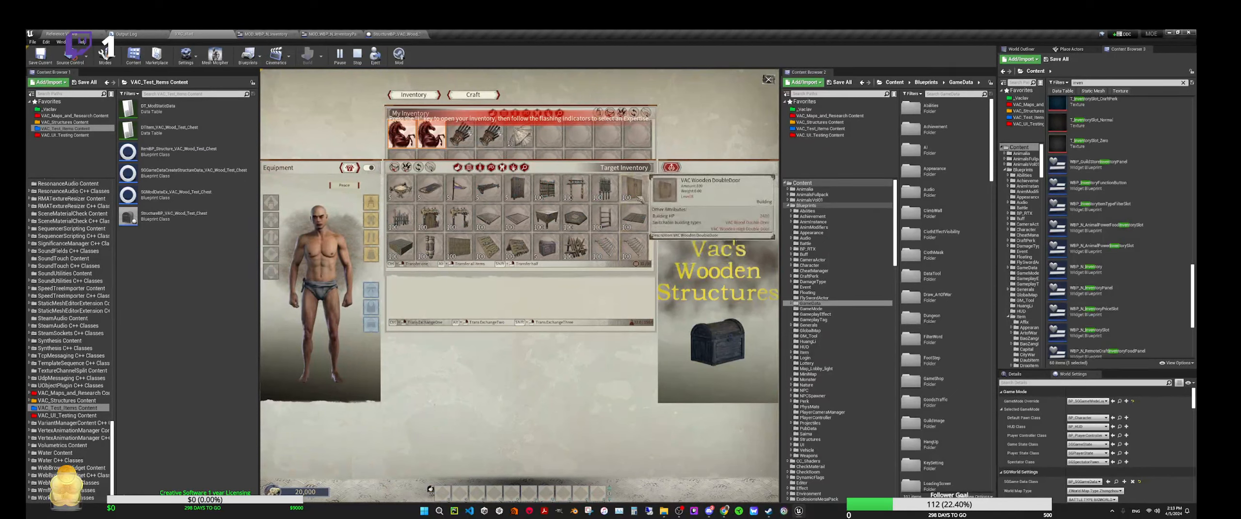
pyautogui.scroll(-2, 634, 204)
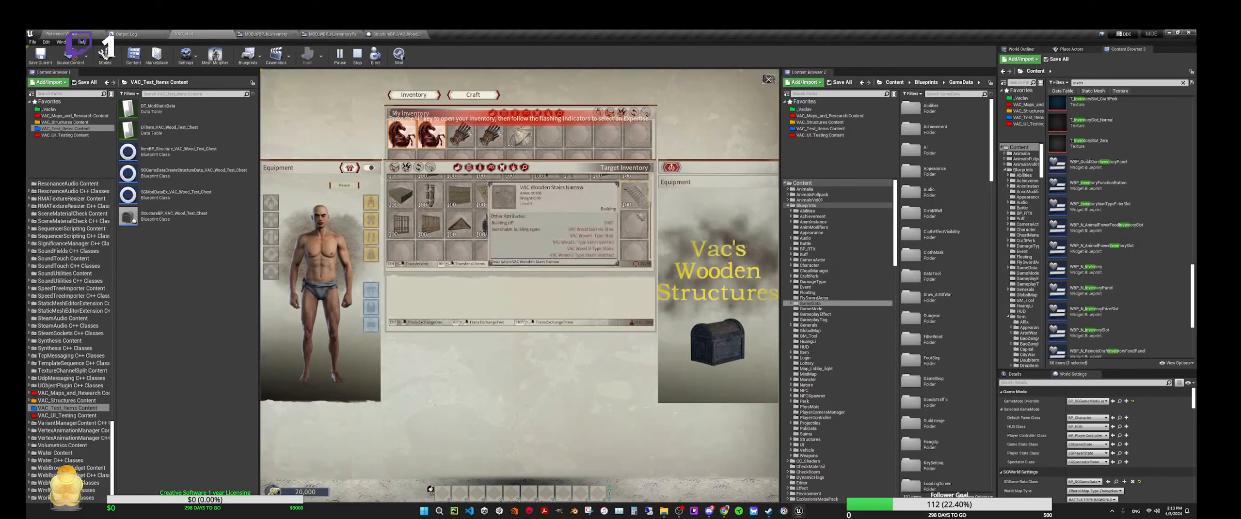
pyautogui.scroll(-3, 628, 211)
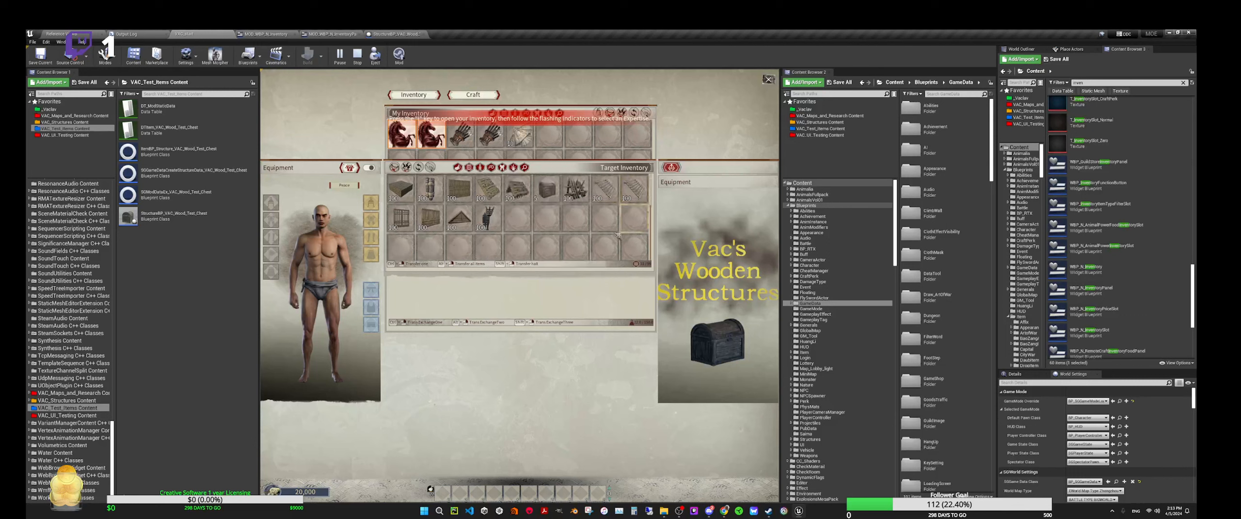
pyautogui.scroll(5, 589, 251)
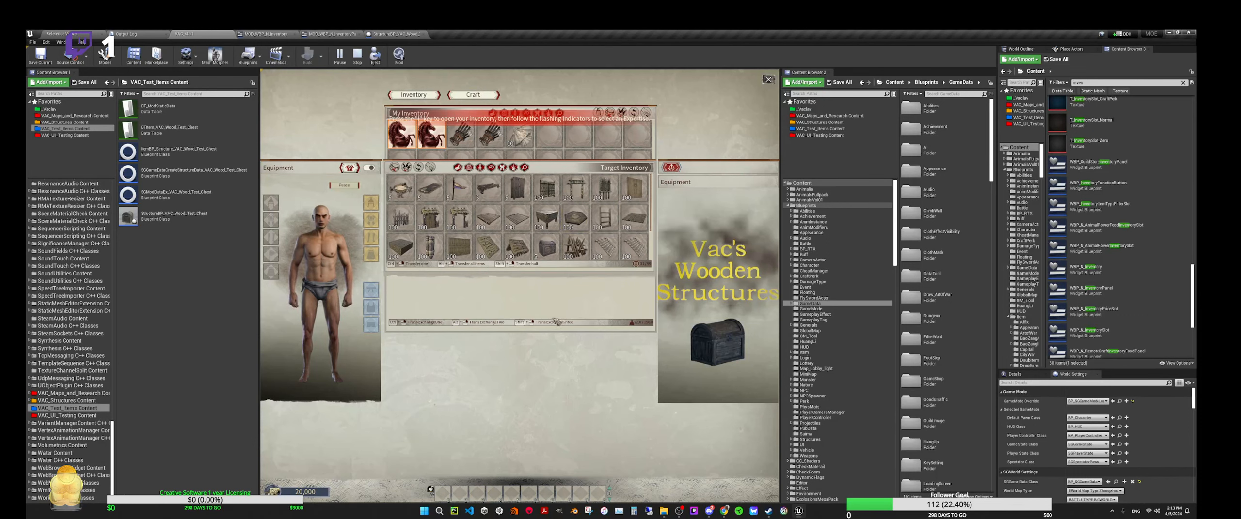
pyautogui.moveTo(433, 191)
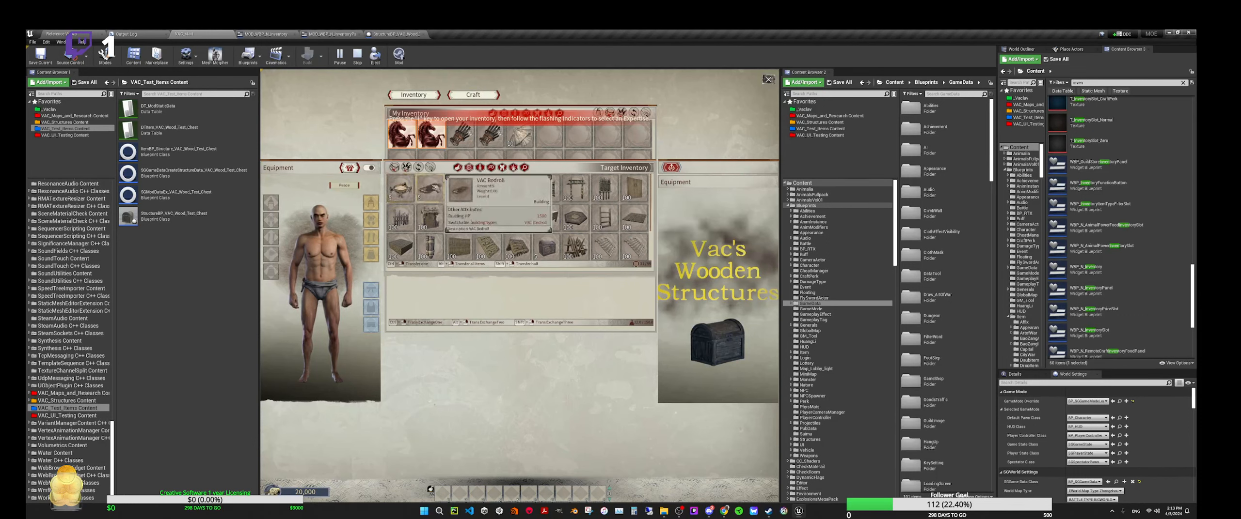
pyautogui.moveTo(550, 192)
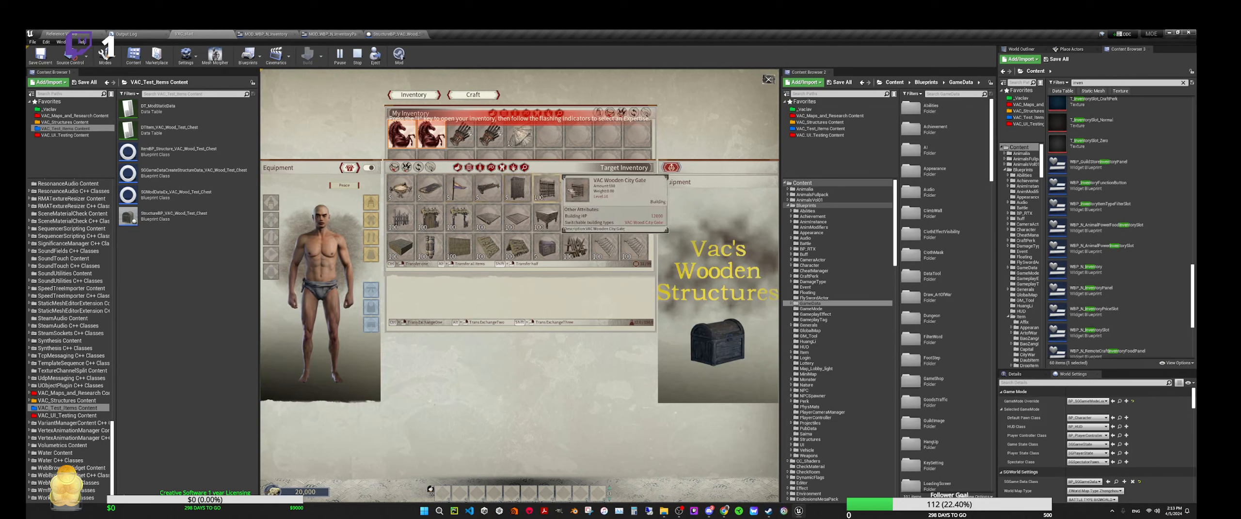
pyautogui.moveTo(608, 190)
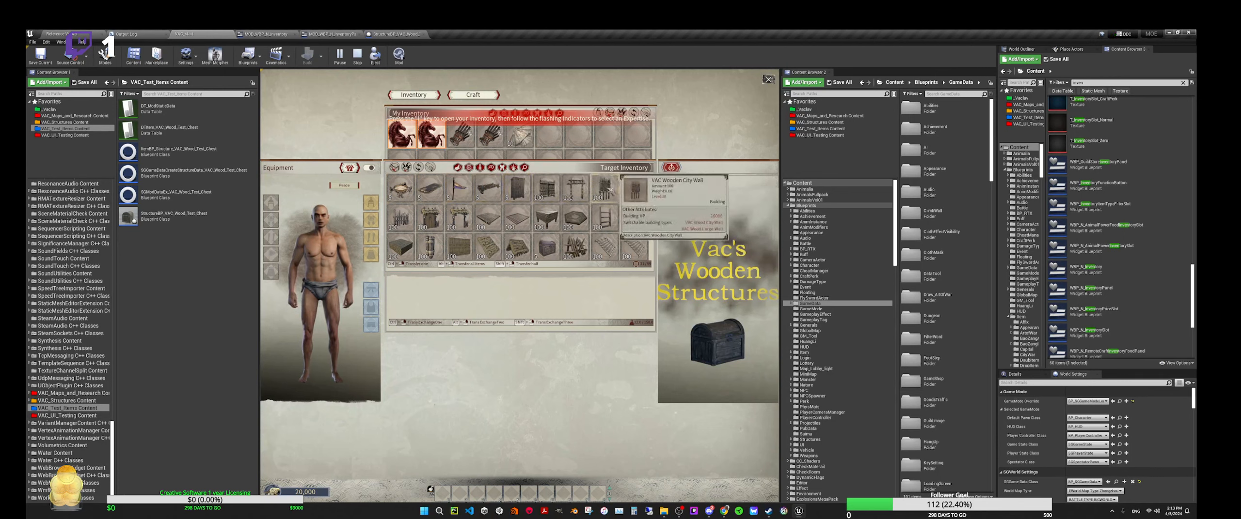
pyautogui.scroll(-2, 572, 220)
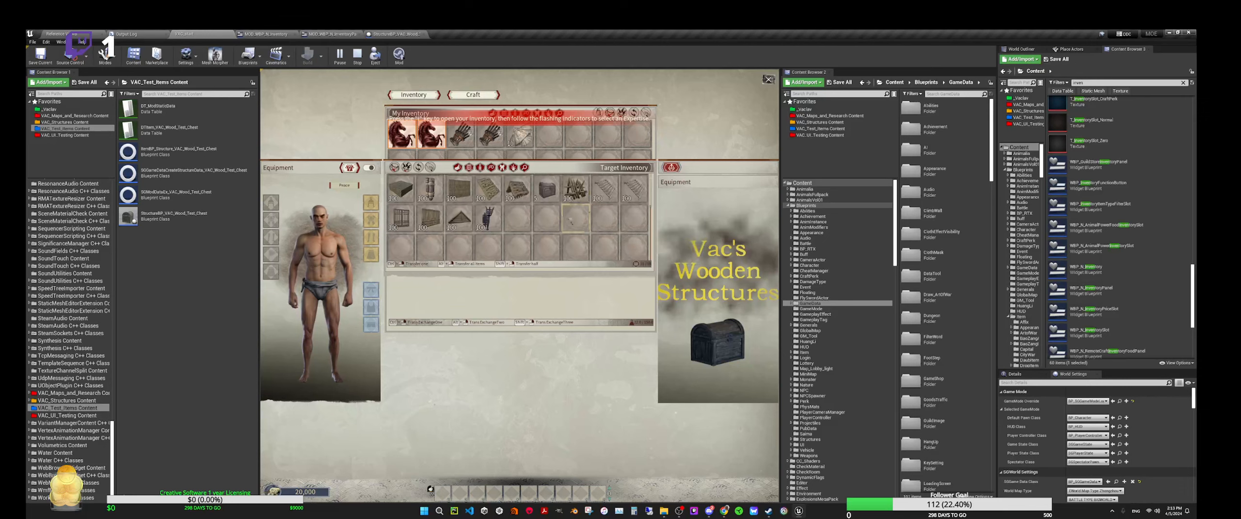
pyautogui.press('i')
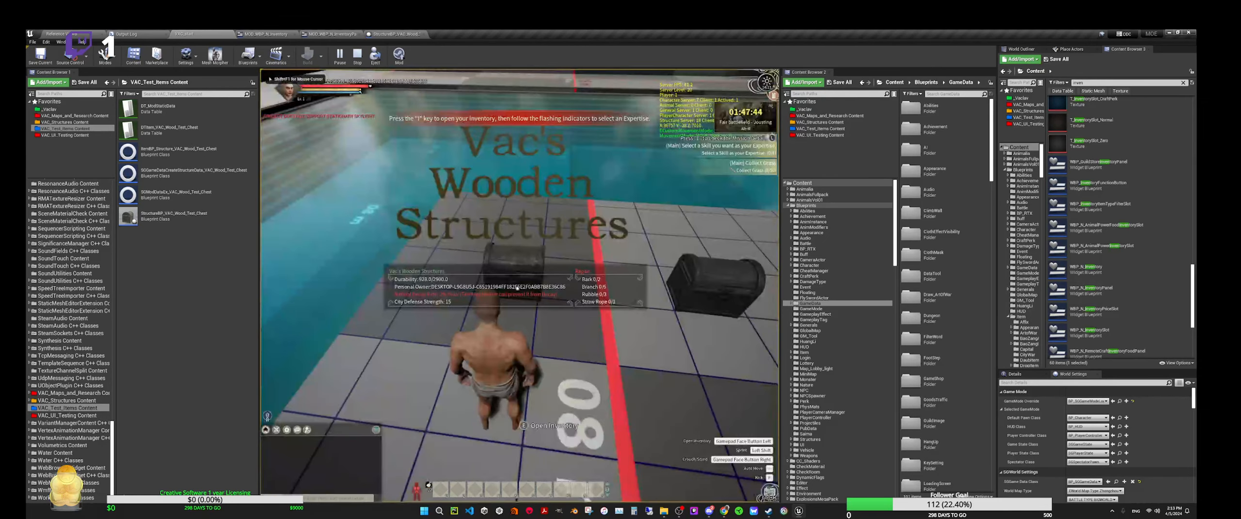
# Face the character towards both placed chests and stop the play session.
pyautogui.press('w')
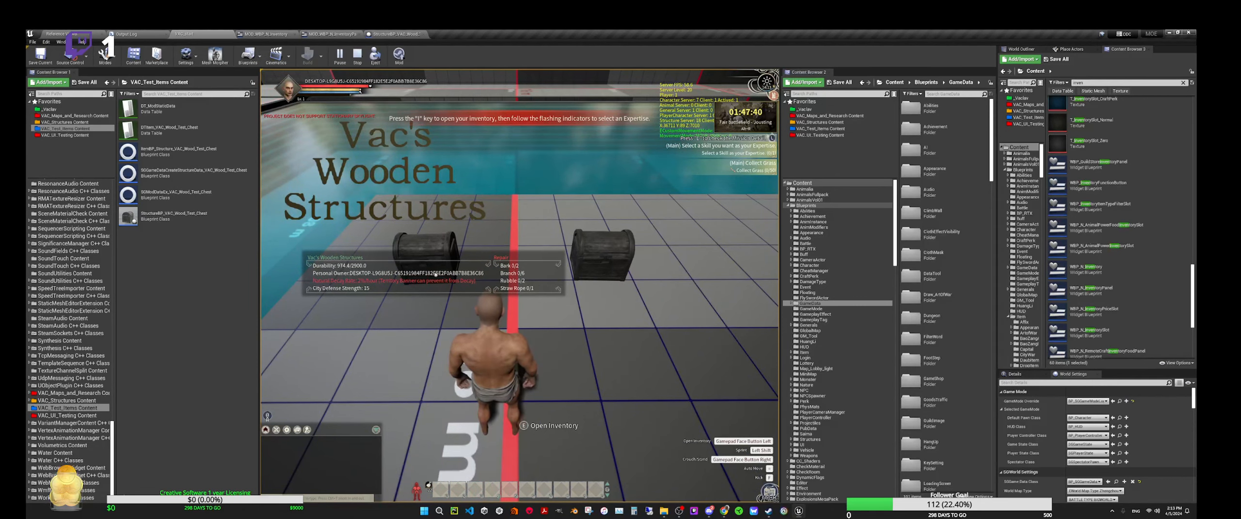
pyautogui.press('Escape')
pyautogui.press('Escape')
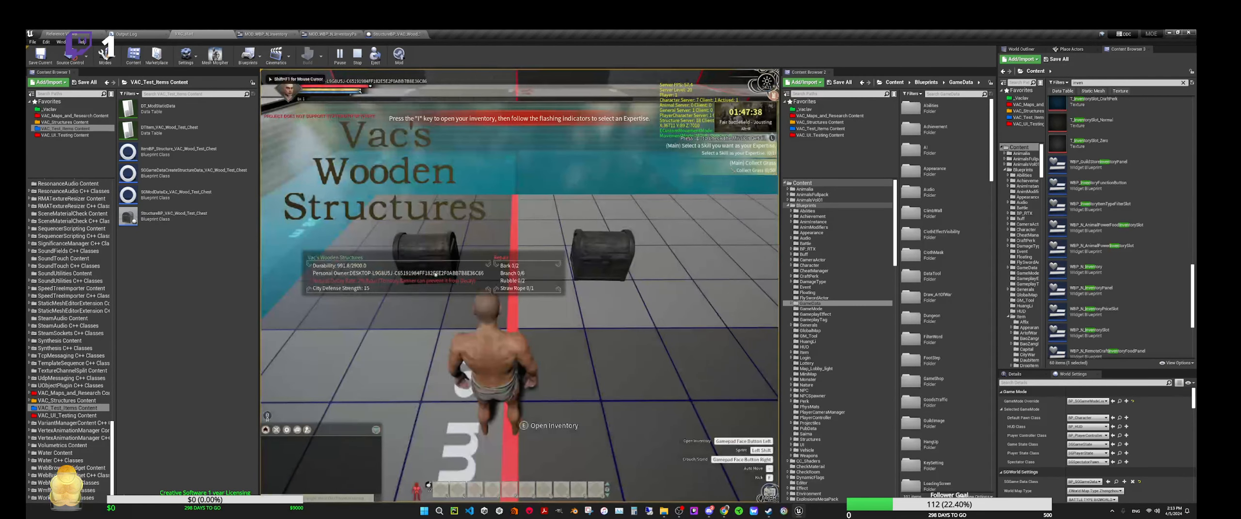
pyautogui.press('shift')
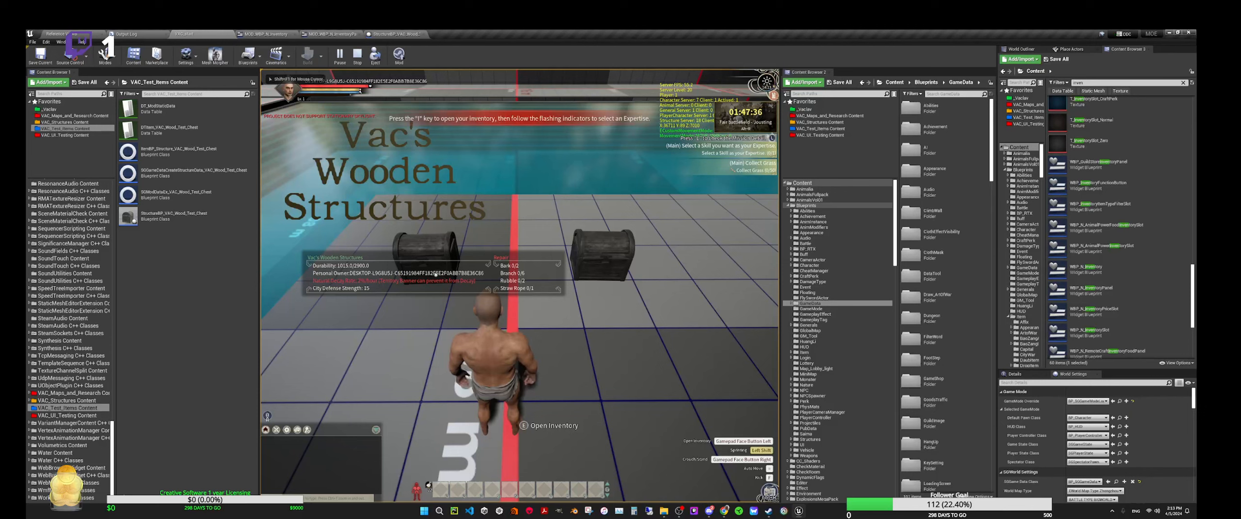
pyautogui.press('Escape')
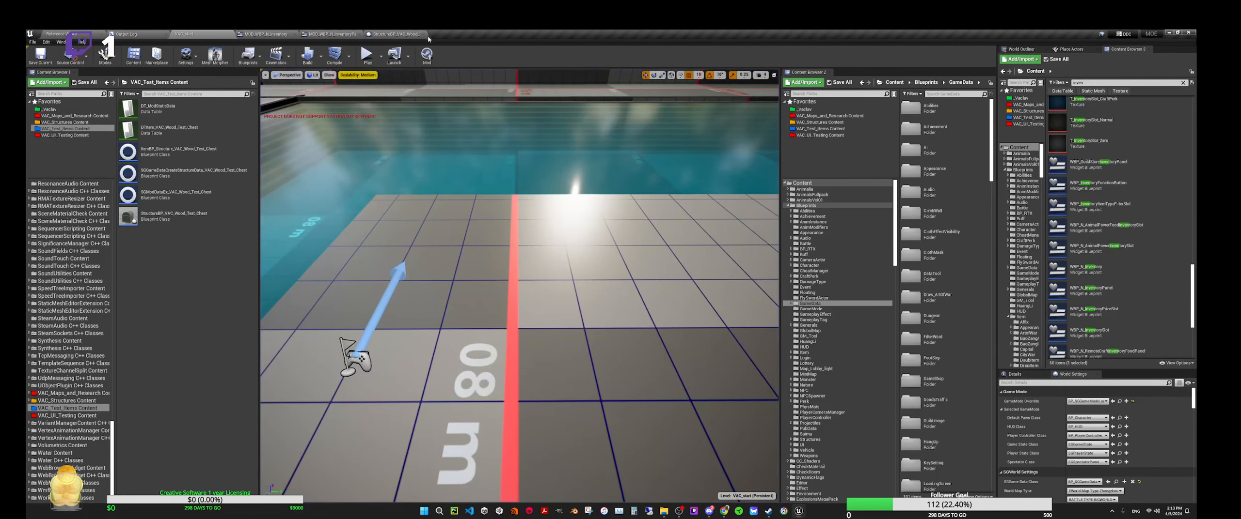
# Return to the StructureBP_VAC_Wood_Test_Chest blueprint and review all Inventory Component settings, from the default inventory items to the events.
pyautogui.click(420, 35)
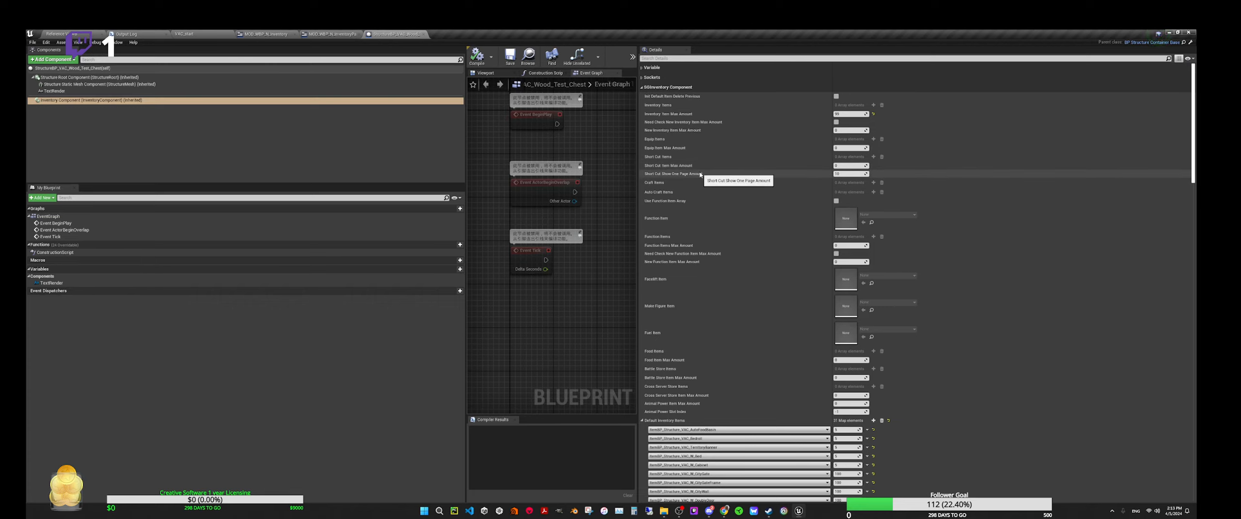
pyautogui.scroll(-6, 701, 188)
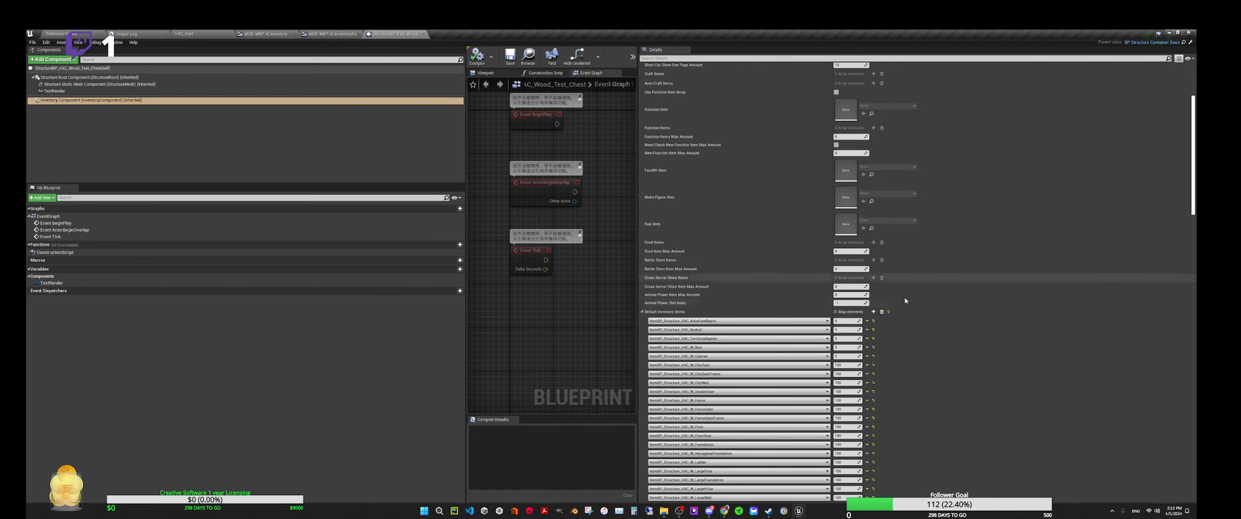
pyautogui.scroll(-9, 931, 298)
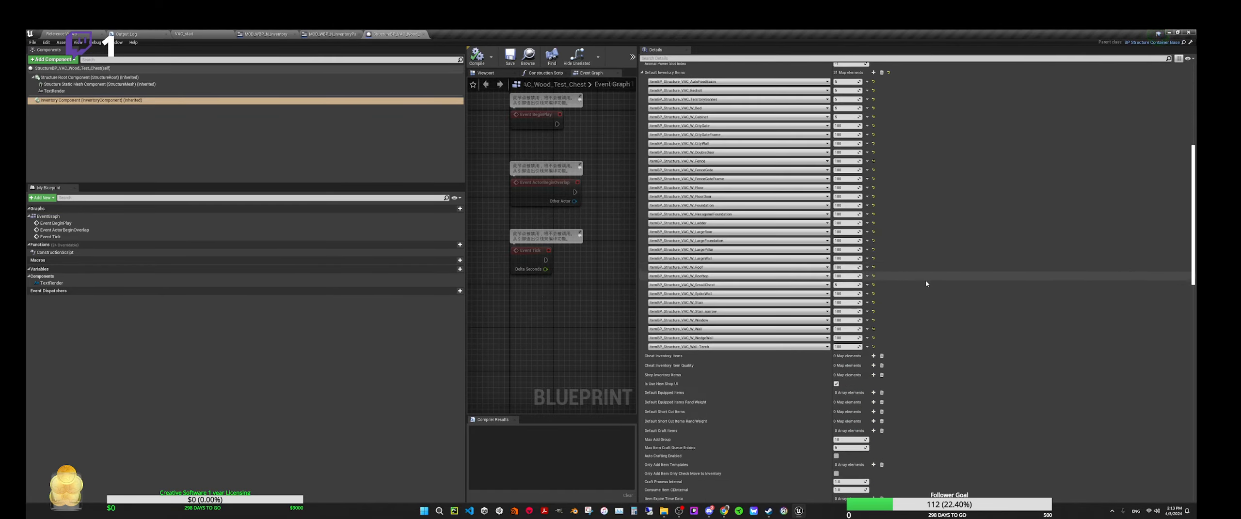
pyautogui.scroll(-2, 927, 281)
pyautogui.scroll(-8, 927, 279)
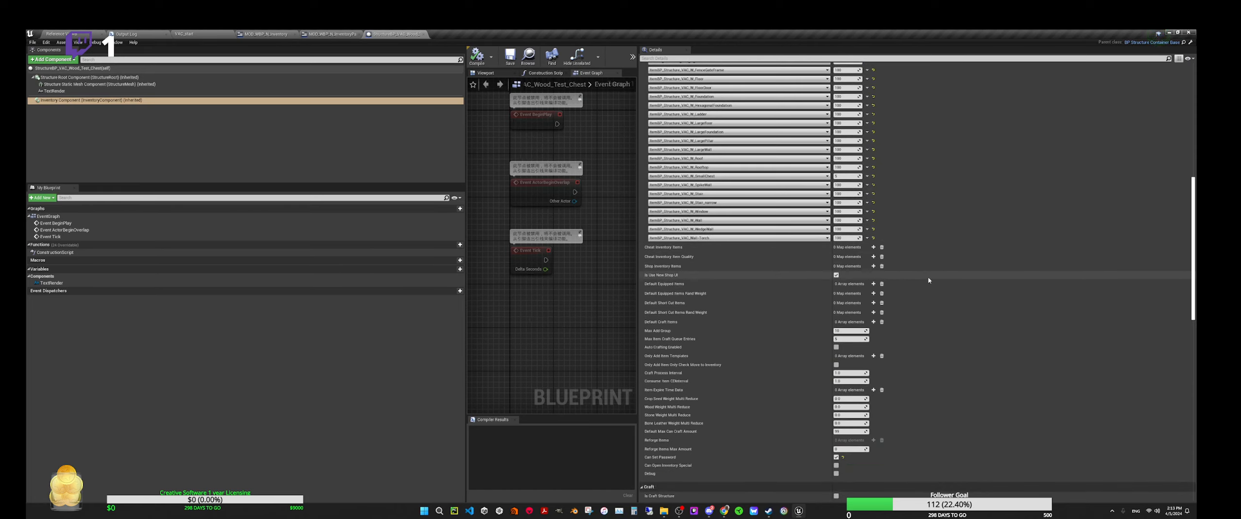
pyautogui.scroll(-10, 934, 279)
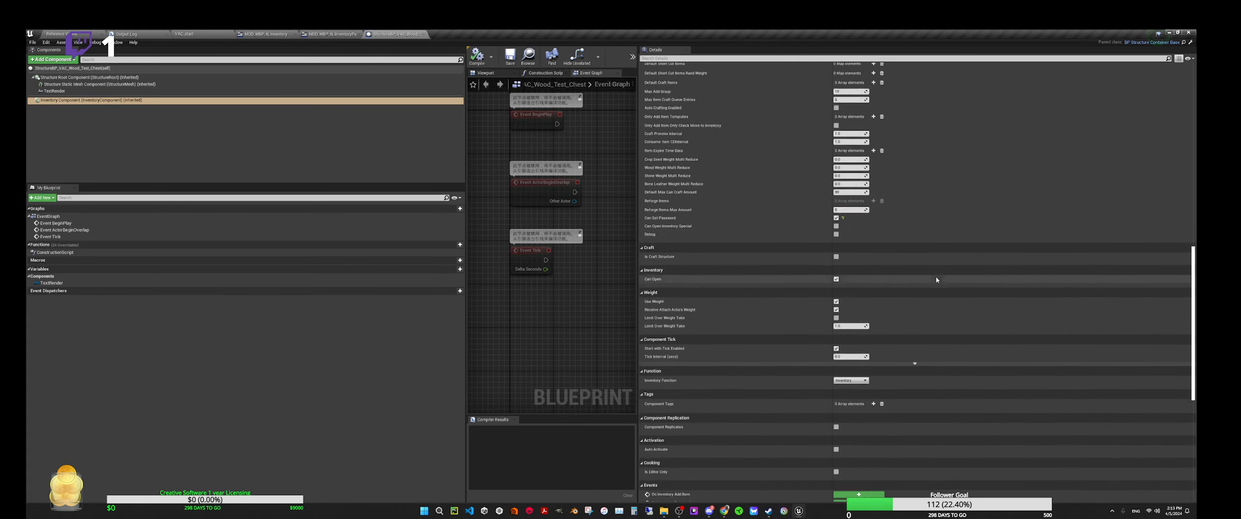
pyautogui.scroll(-5, 944, 265)
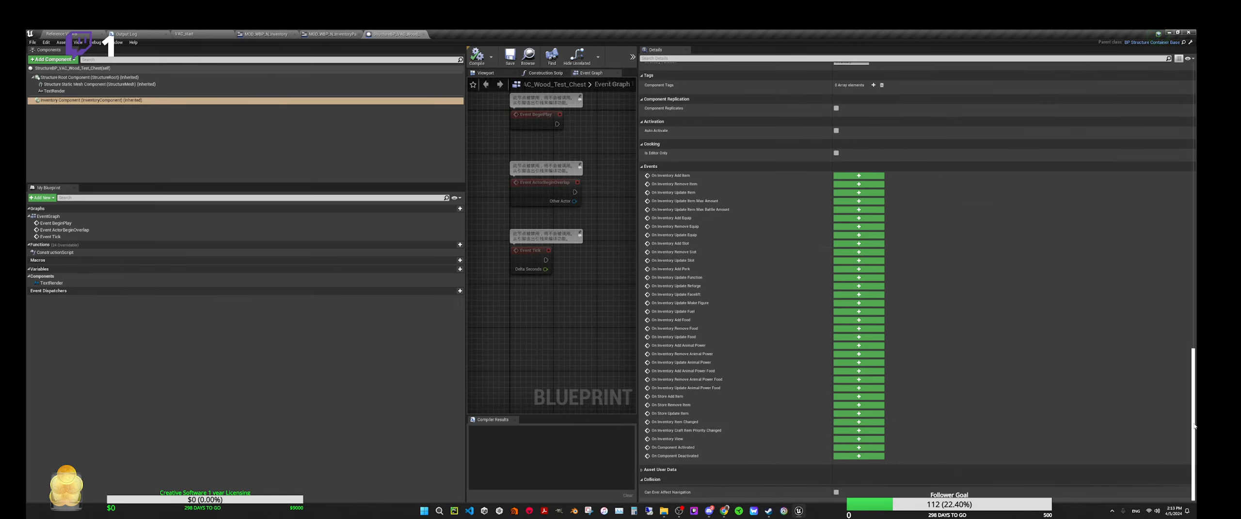
pyautogui.moveTo(1194, 426); pyautogui.dragTo(1187, 120)
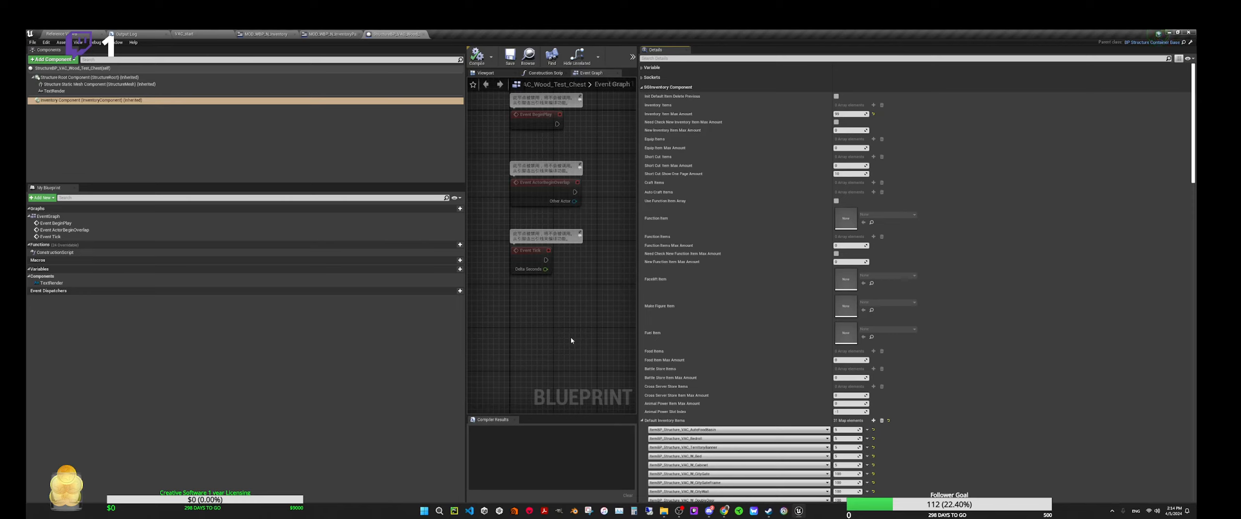
# Look over the MOD_WBP_N_Inventory widget's designer layout and return to the VAC_start level.
pyautogui.click(555, 334)
pyautogui.click(266, 34)
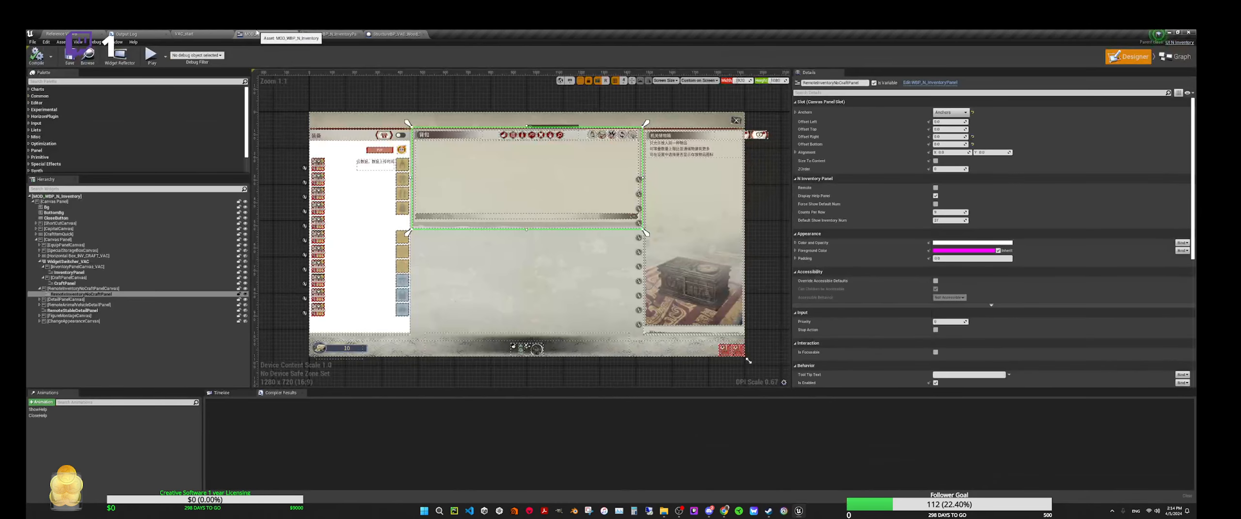
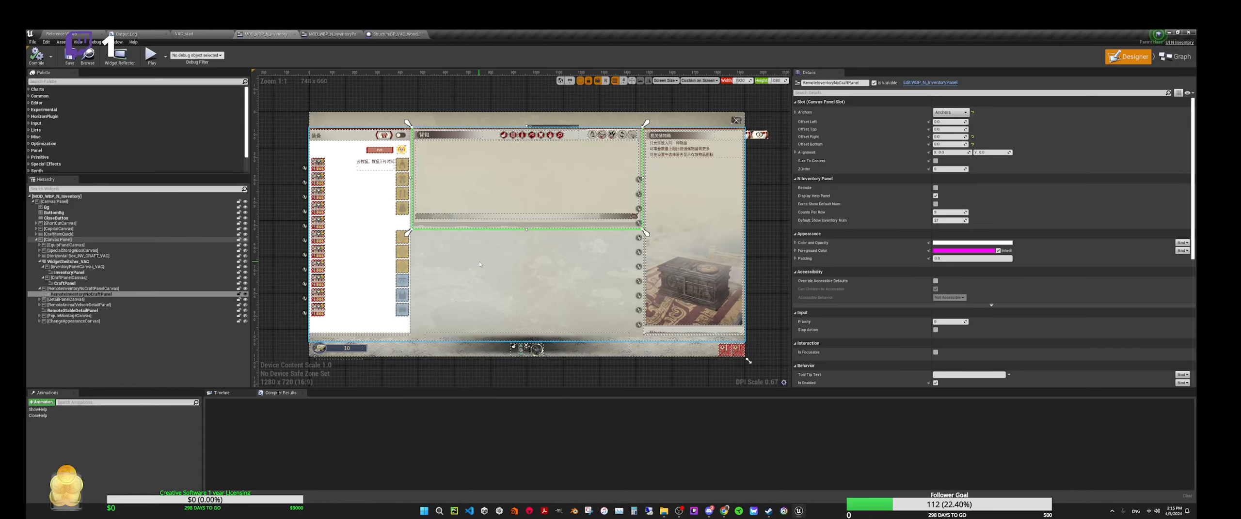
pyautogui.click(203, 35)
pyautogui.moveTo(519, 286); pyautogui.dragTo(490, 261, button='right')
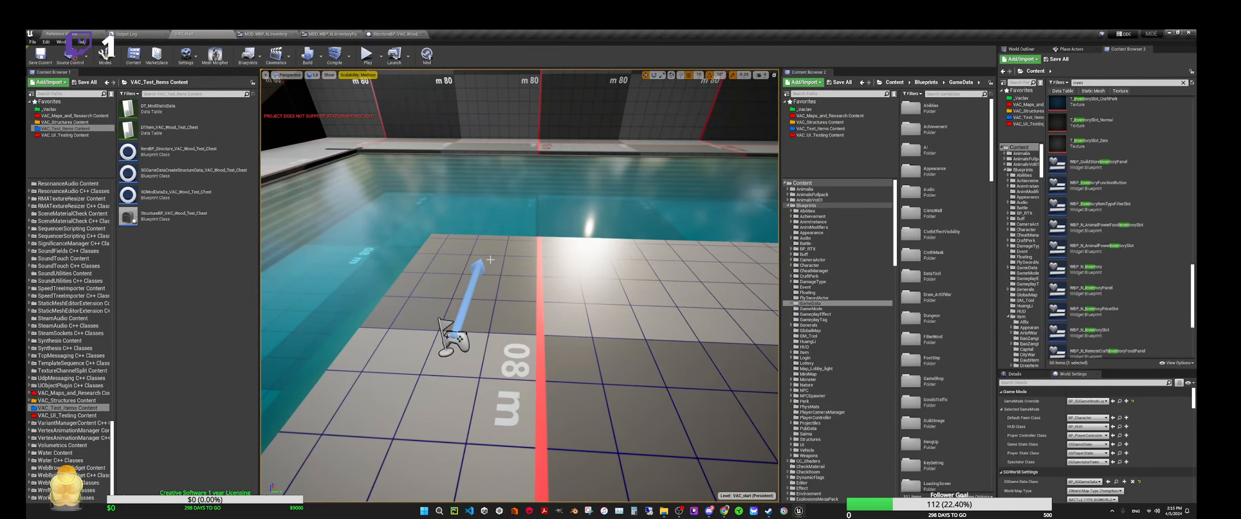
pyautogui.hotkey('alt', 'p')
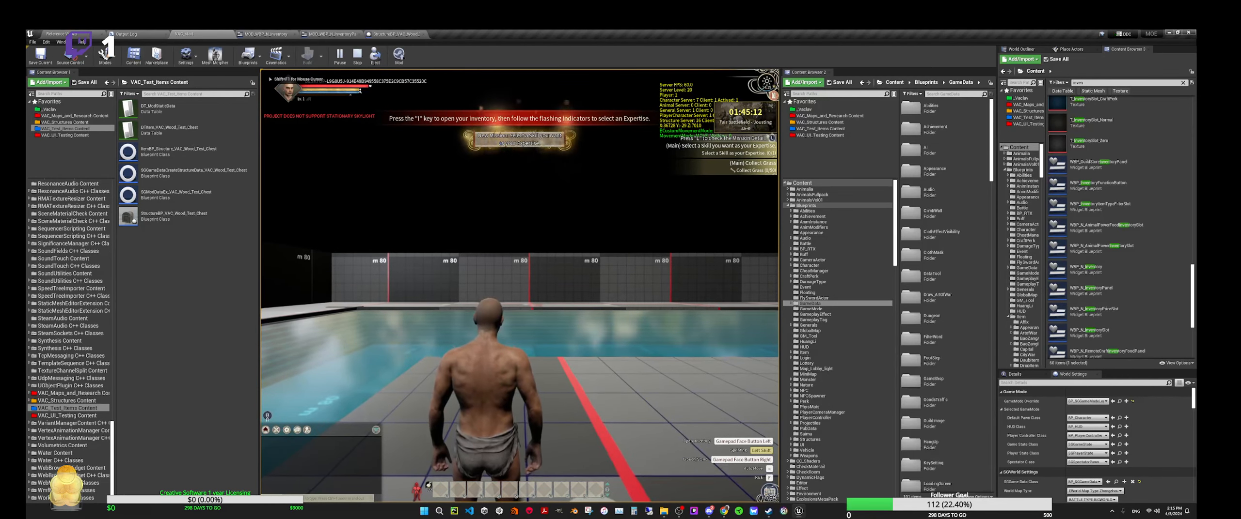
pyautogui.press('Escape')
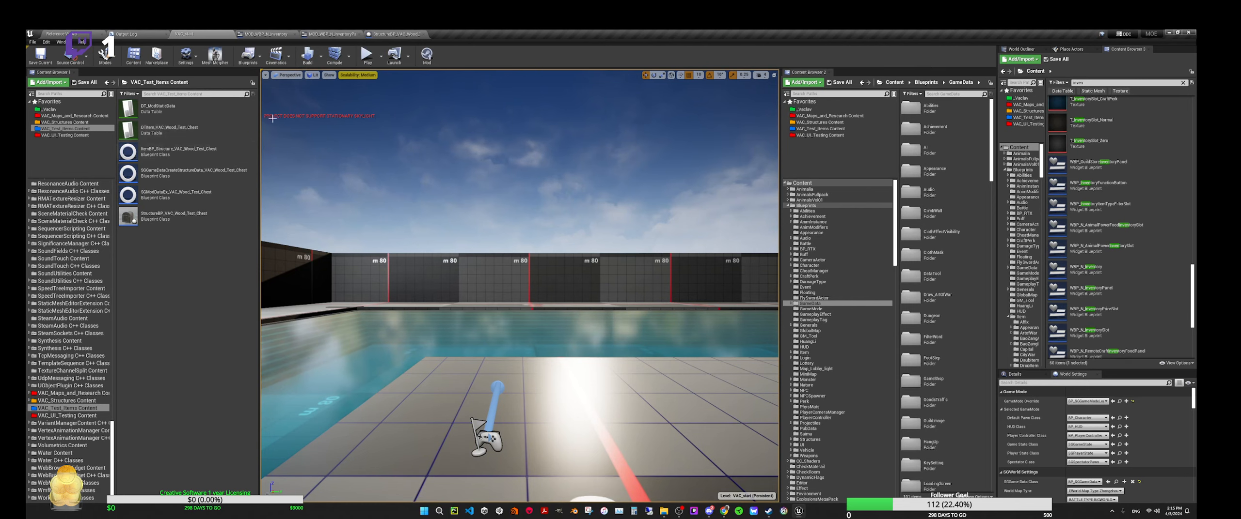
# Start a play session in a separate Viewport 2 window and check the character's own inventory.
pyautogui.click(60, 42)
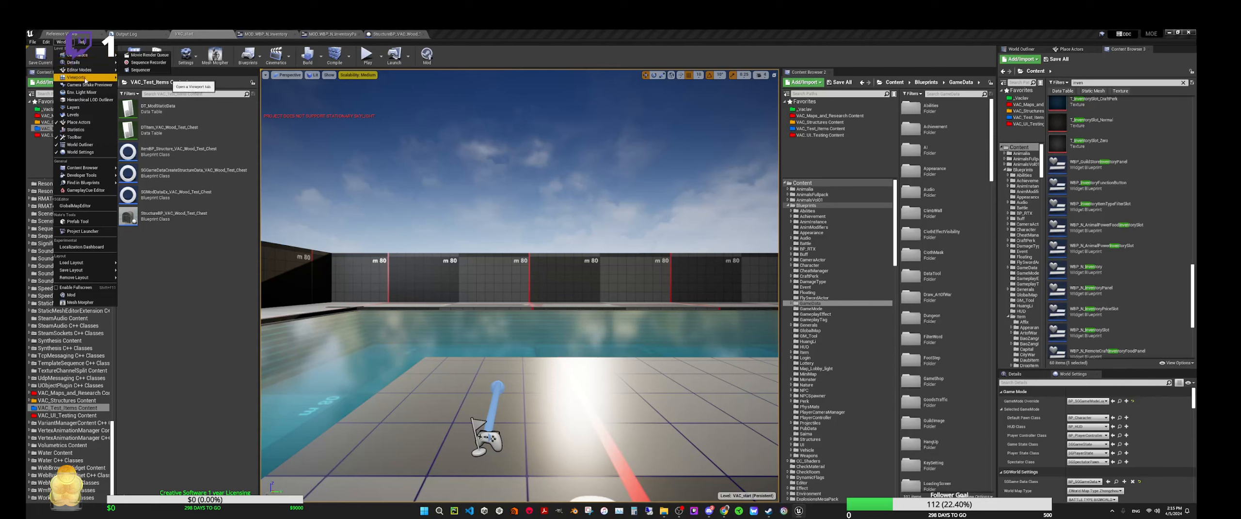
pyautogui.moveTo(85, 77)
pyautogui.click(312, 192)
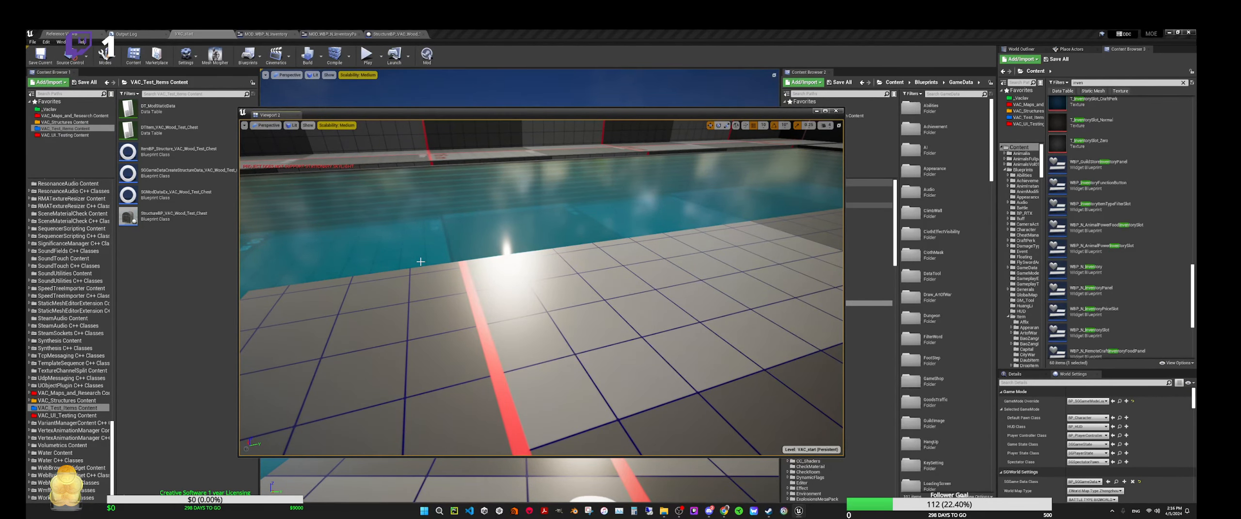
pyautogui.hotkey('alt', 'p')
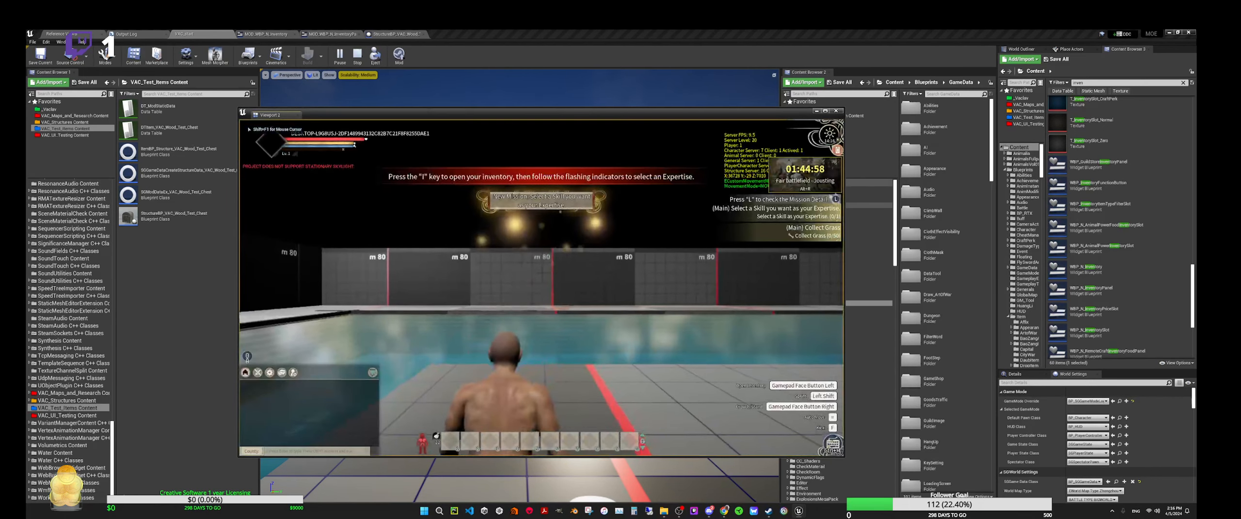
pyautogui.press('i')
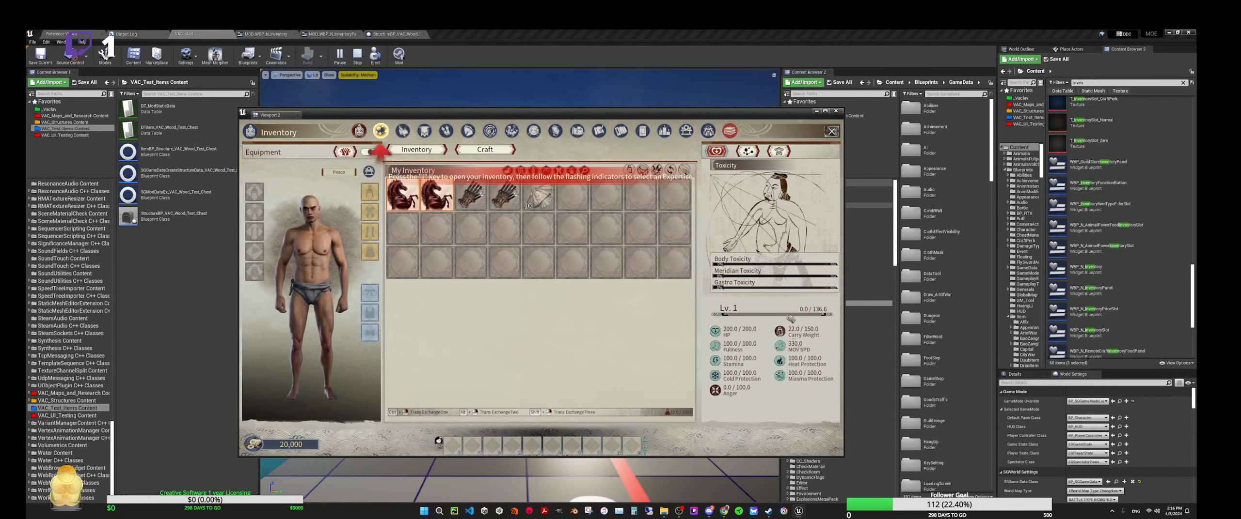
pyautogui.press('i')
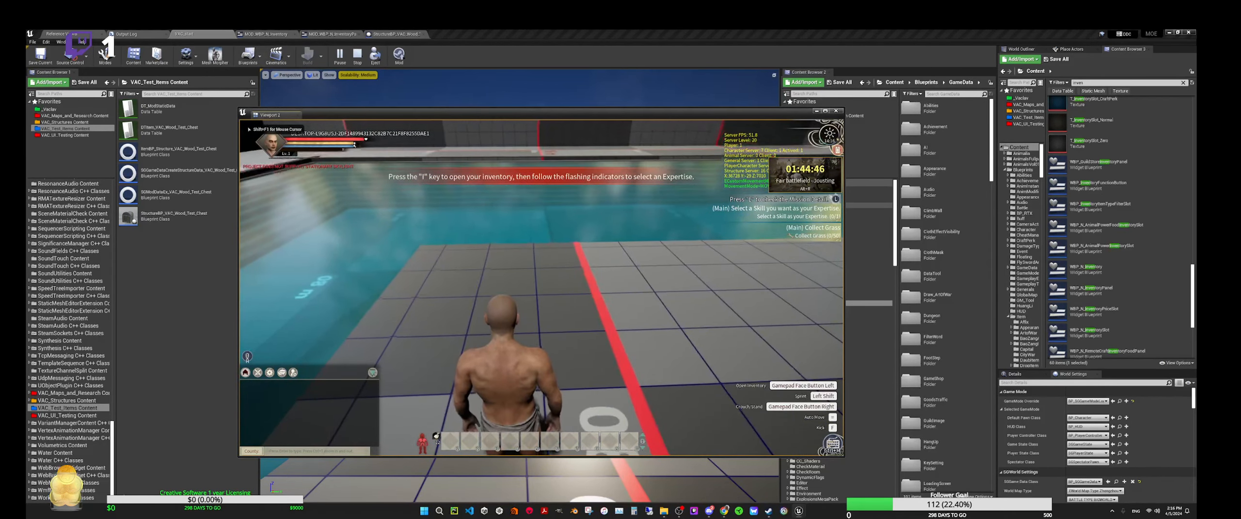
# Find the Vac's Wooden Structures chest in the server settings' item list by searching "vac" and give one to the character.
pyautogui.press('Escape')
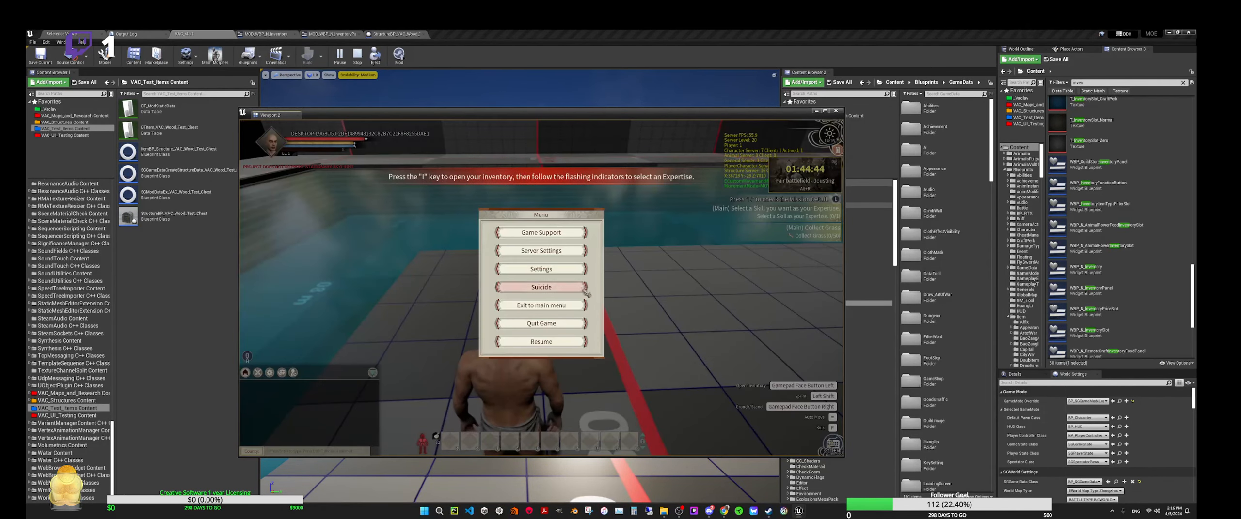
pyautogui.click(547, 251)
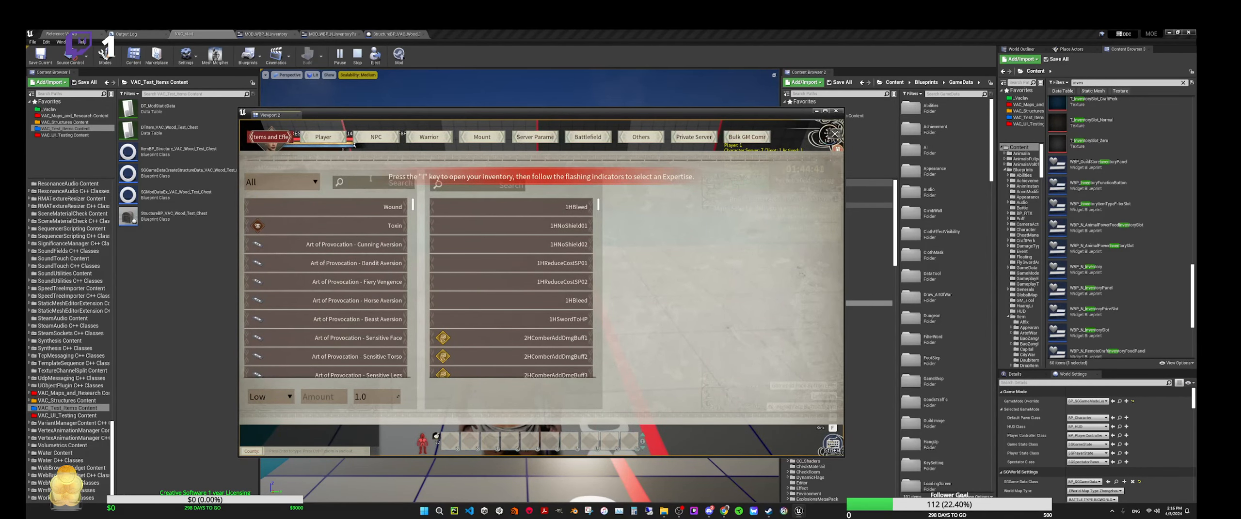
pyautogui.write('vac')
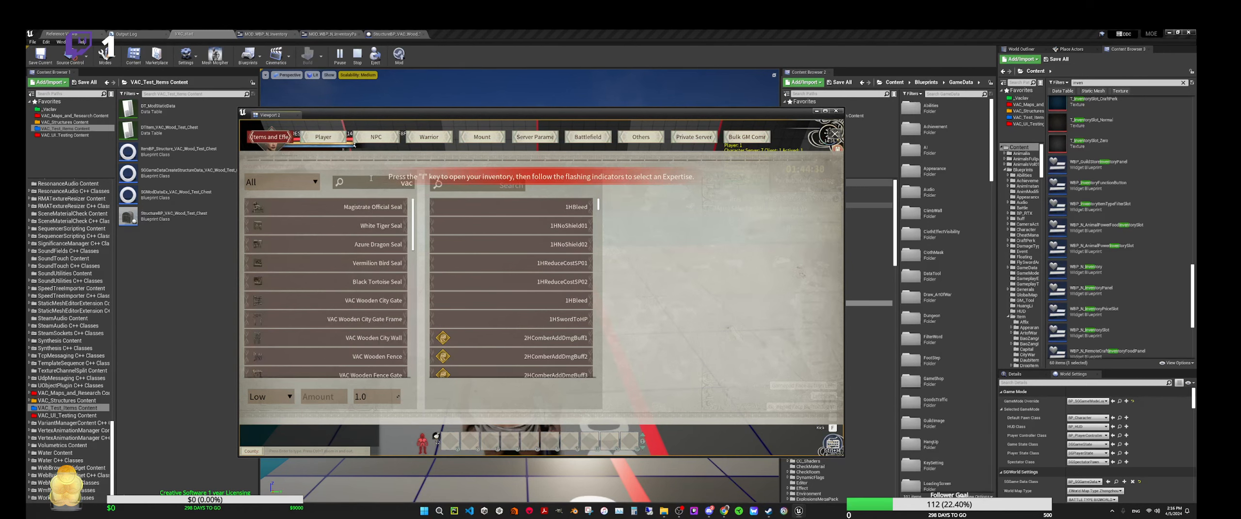
pyautogui.scroll(-10, 368, 300)
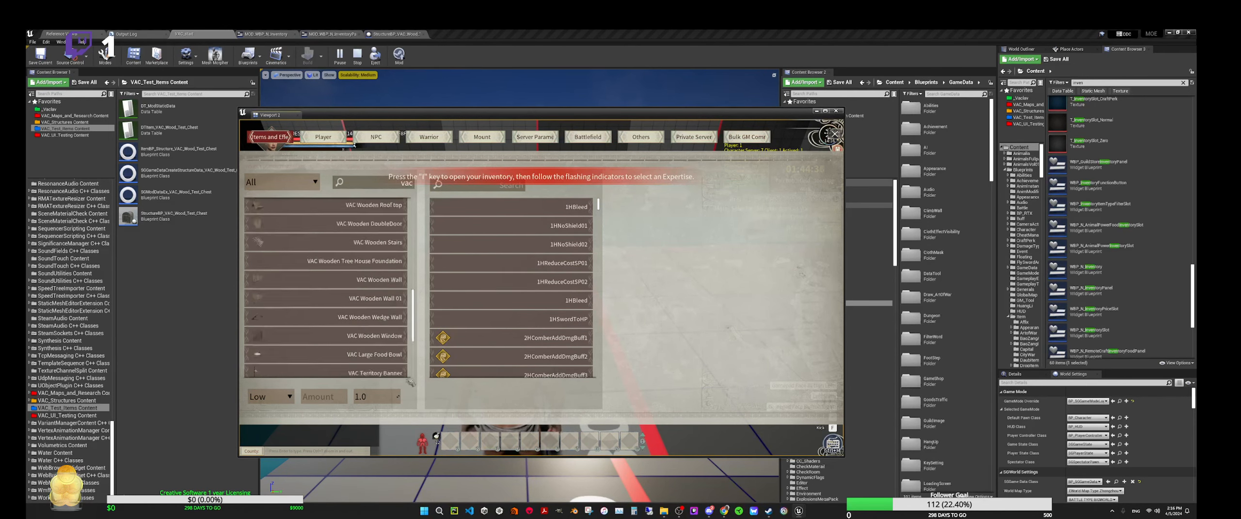
pyautogui.click(360, 371)
pyautogui.press('Escape')
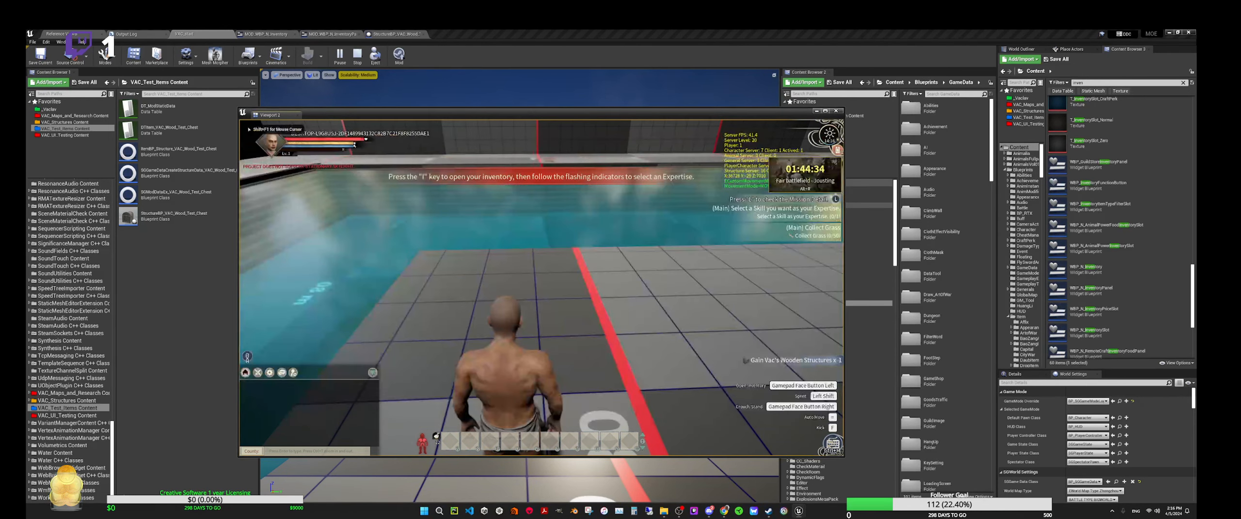
# Place the Vac's Wooden Structures chest from the inventory onto the floor in front of the character.
pyautogui.press('i')
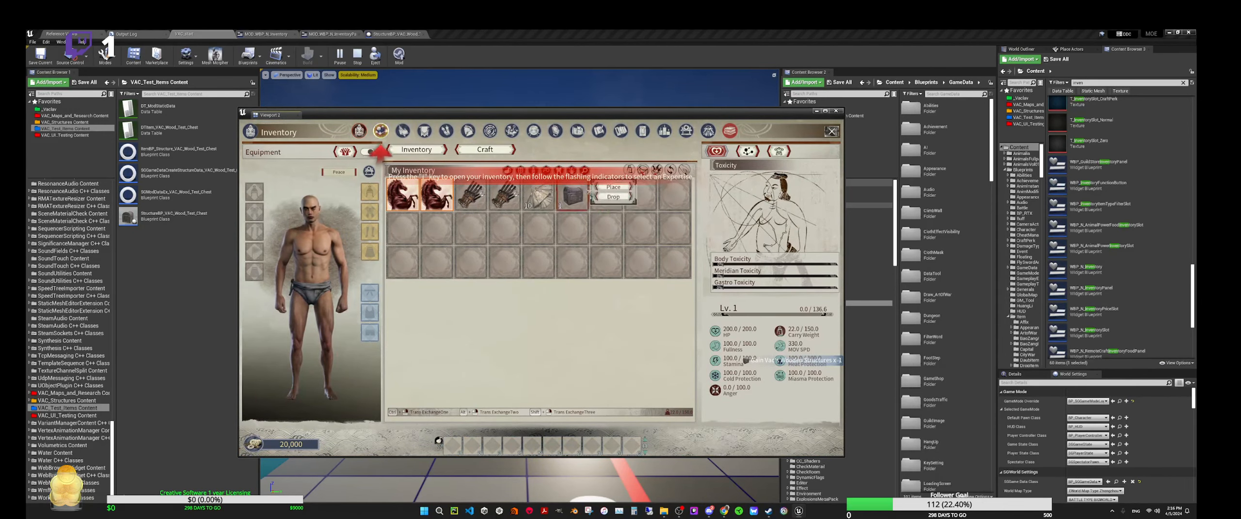
pyautogui.rightClick(572, 196)
pyautogui.click(541, 288)
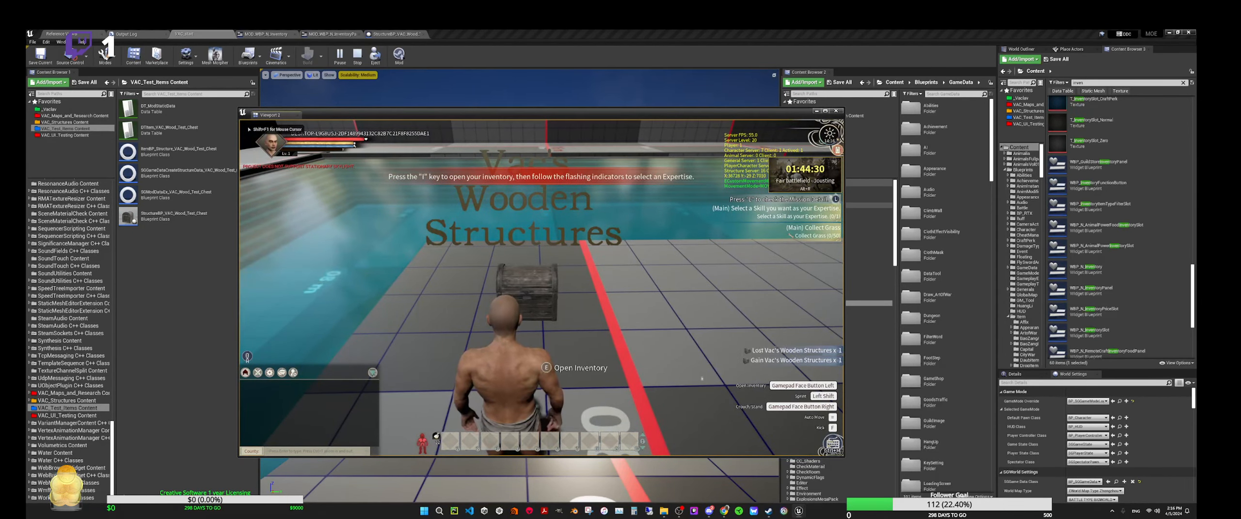
# Transfer all items from the placed chest into the character's inventory, and end the play session.
pyautogui.press('e')
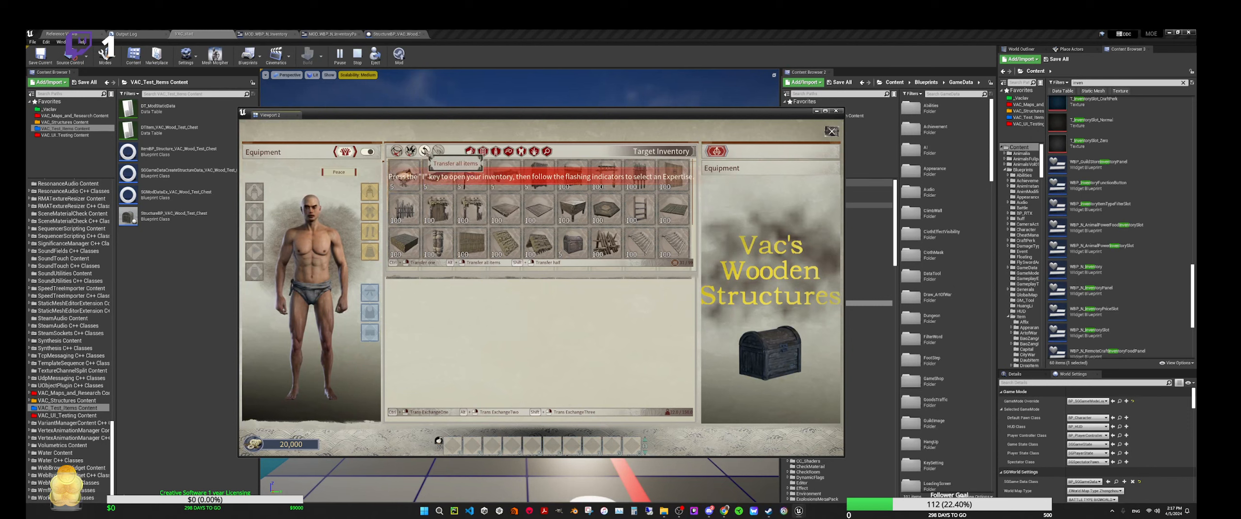
pyautogui.click(425, 151)
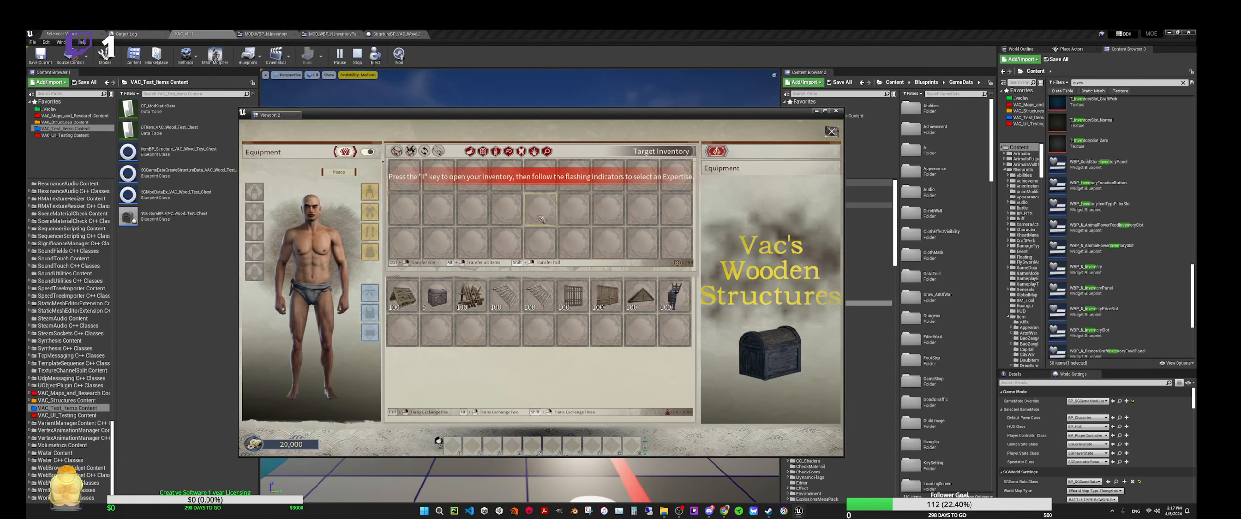
pyautogui.press('Escape')
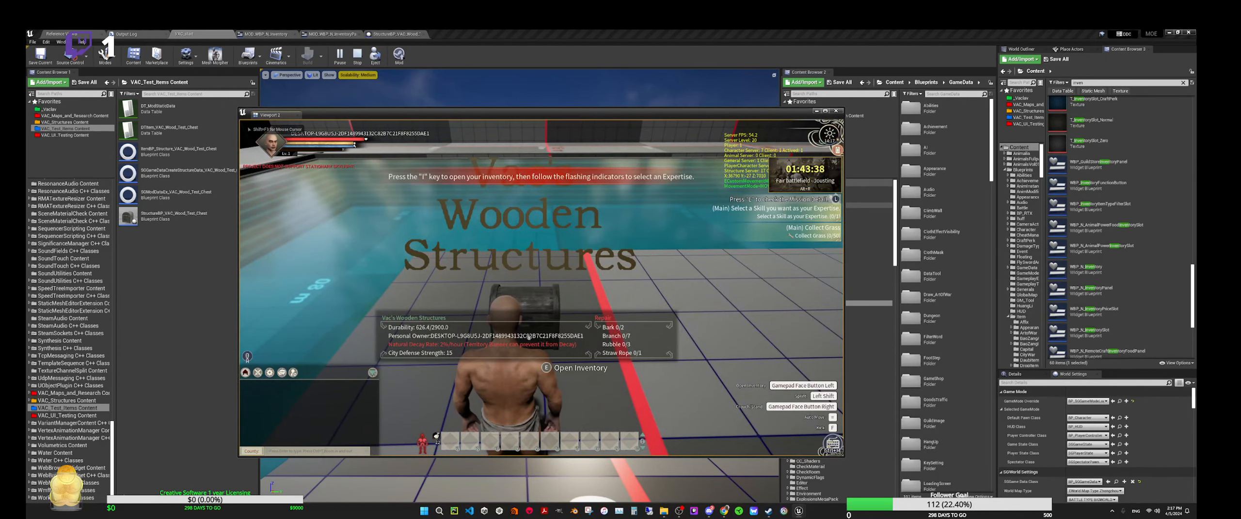
pyautogui.press('shift')
pyautogui.press('Escape')
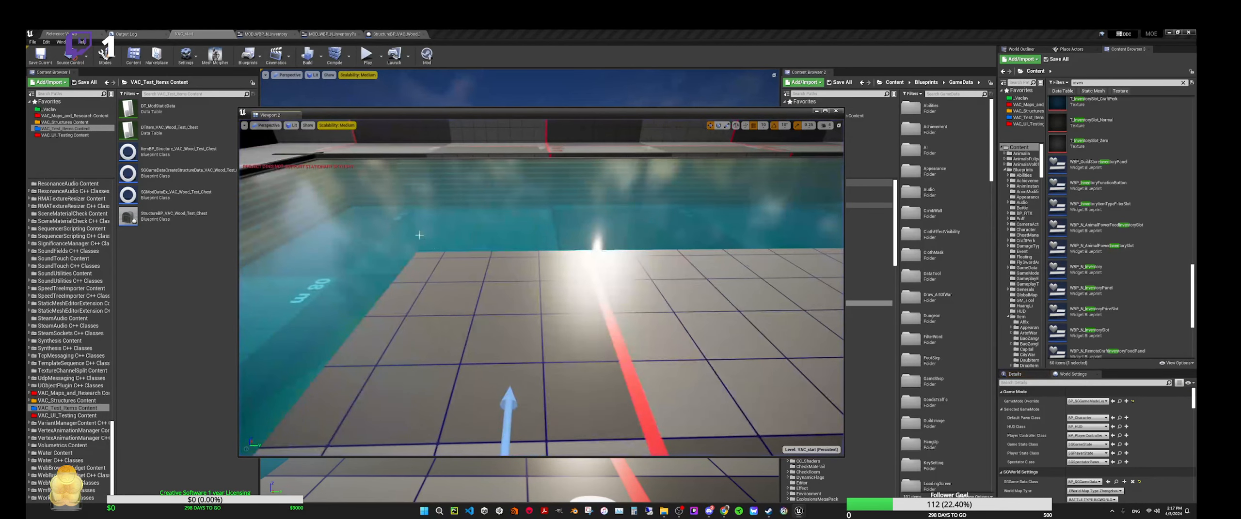
# Close the StructureBP_VAC_Wood_Test_Chest blueprint editor and return to the VAC_start level.
pyautogui.click(397, 34)
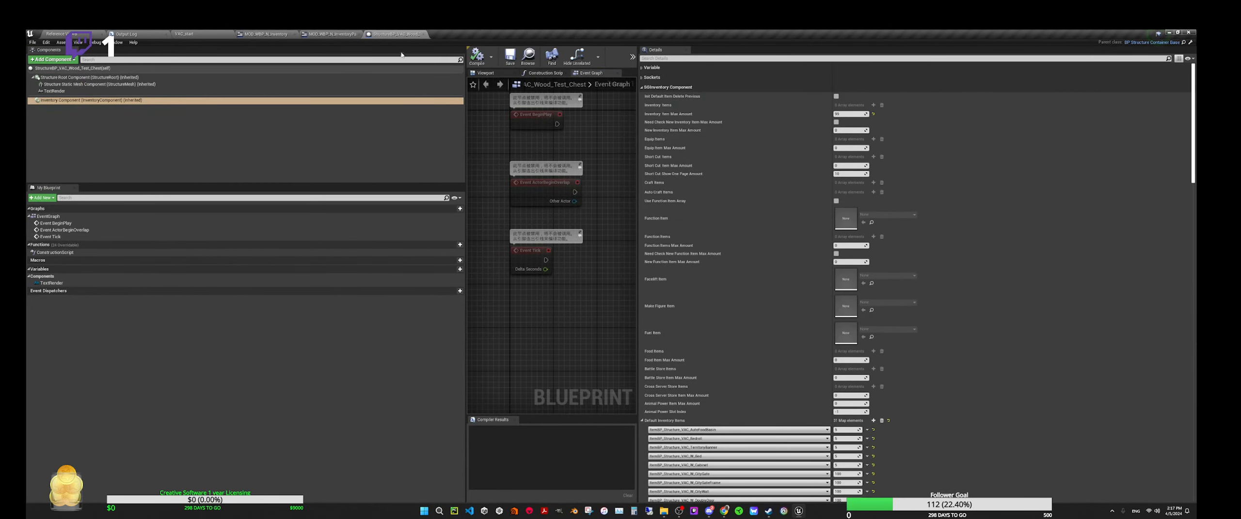
pyautogui.click(423, 34)
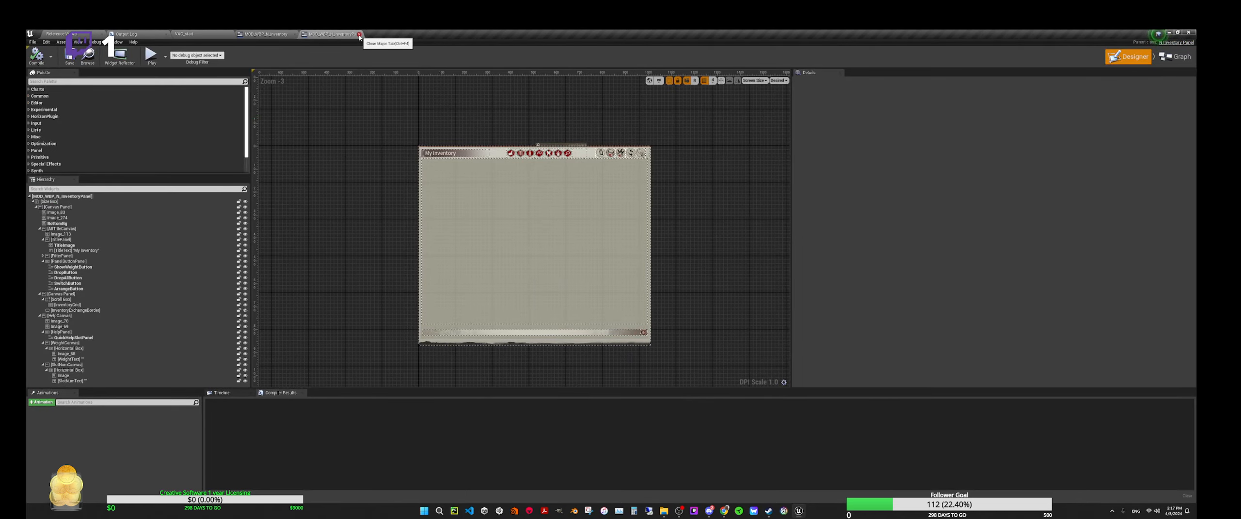
pyautogui.click(266, 33)
pyautogui.click(332, 34)
pyautogui.click(213, 34)
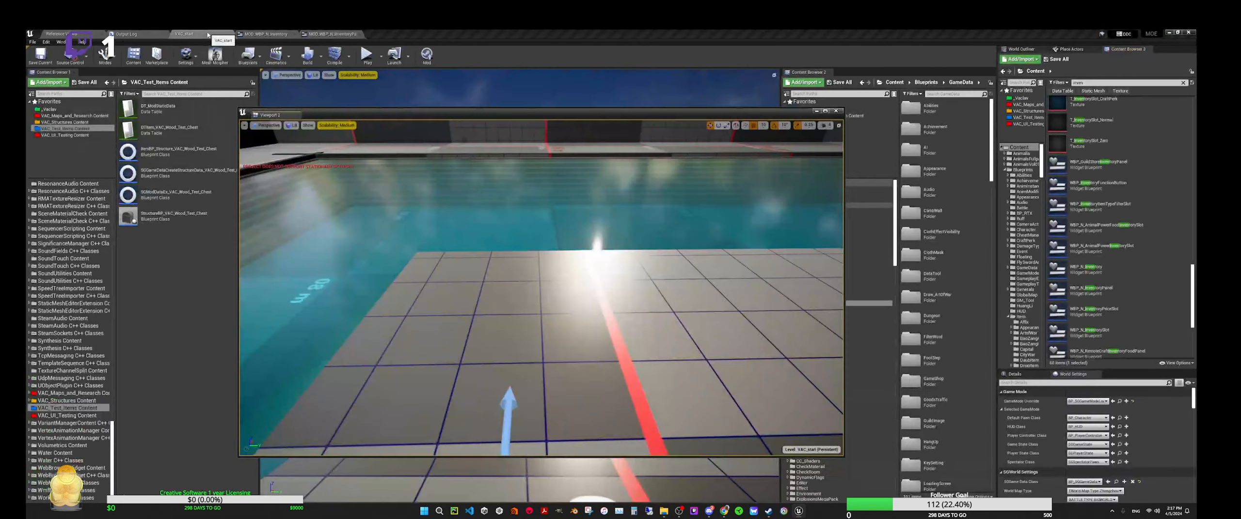
# Compare the MOD_WBP_N_InventoryPanel widget's layout with that of the MOD_WBP_N_Inventory widget.
pyautogui.click(333, 34)
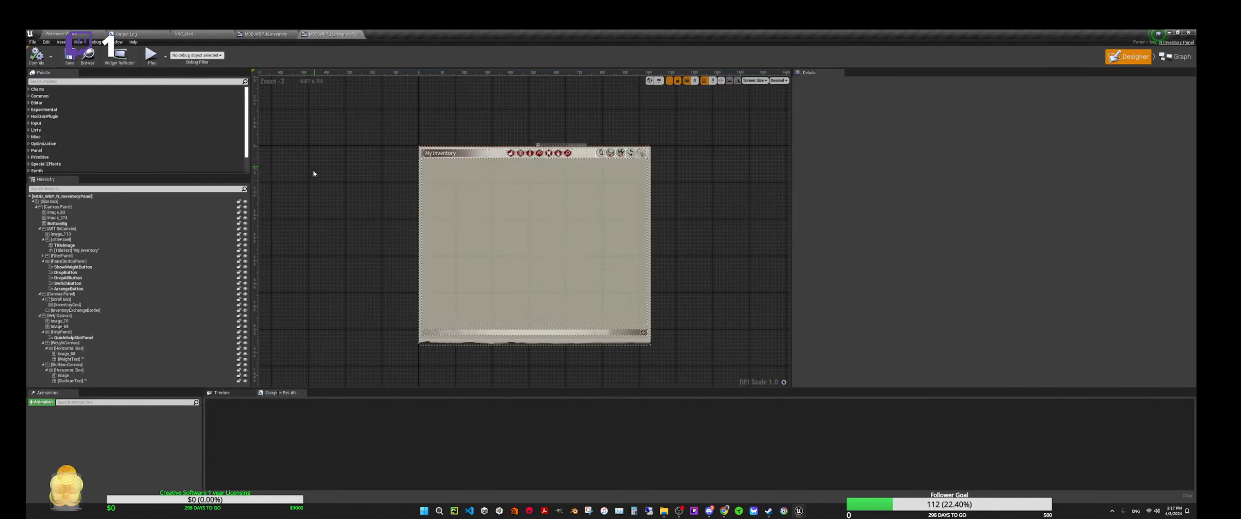
pyautogui.click(209, 34)
pyautogui.click(258, 35)
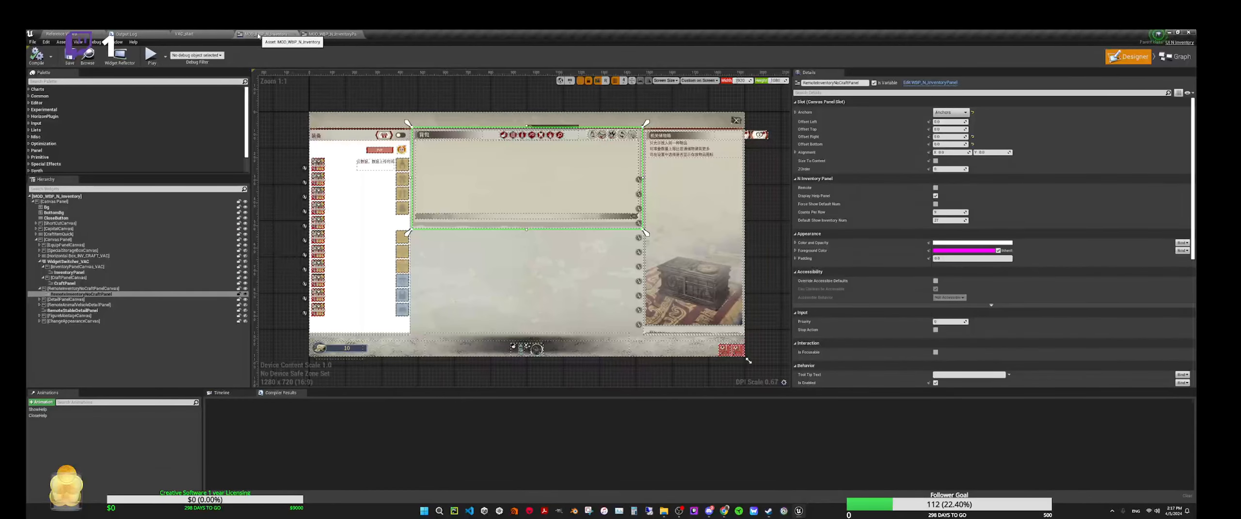
pyautogui.click(322, 35)
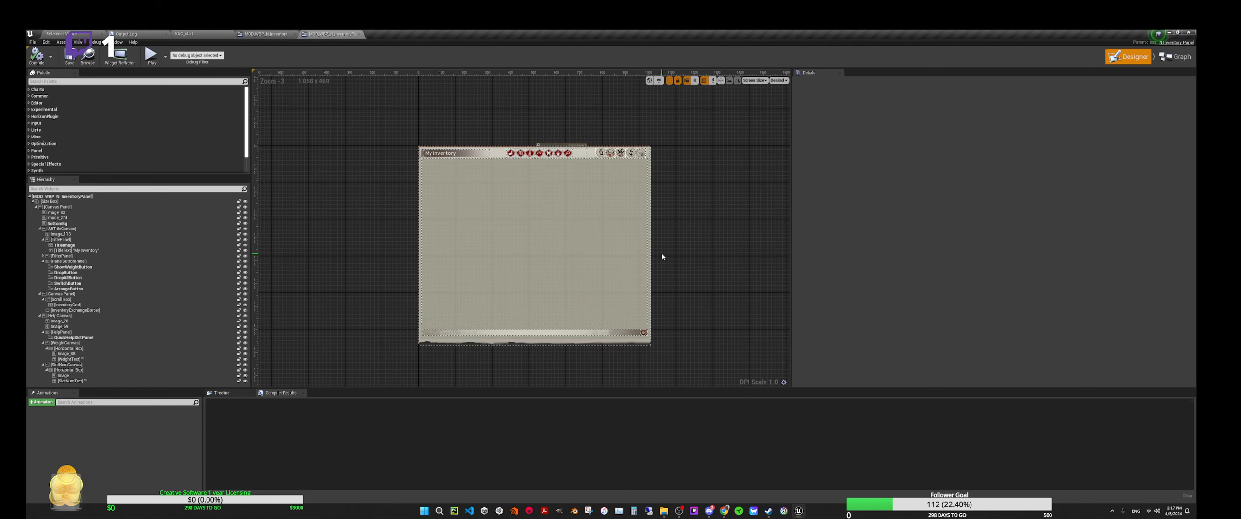
pyautogui.click(264, 34)
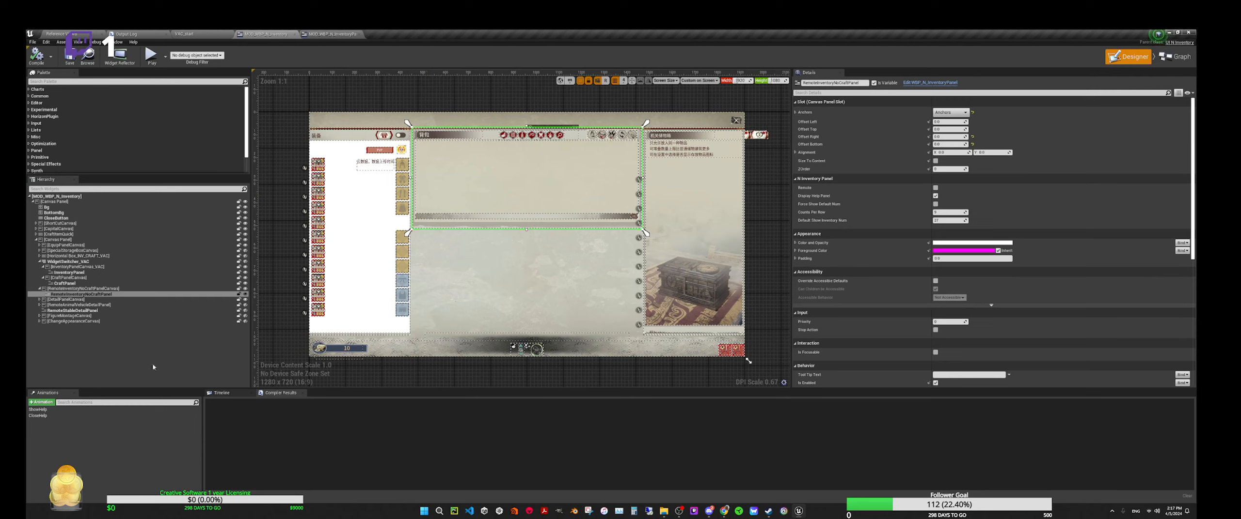
# Examine the RemoteInventoryNoCraftPanel widget's properties, from its canvas slot settings down to its events.
pyautogui.click(78, 289)
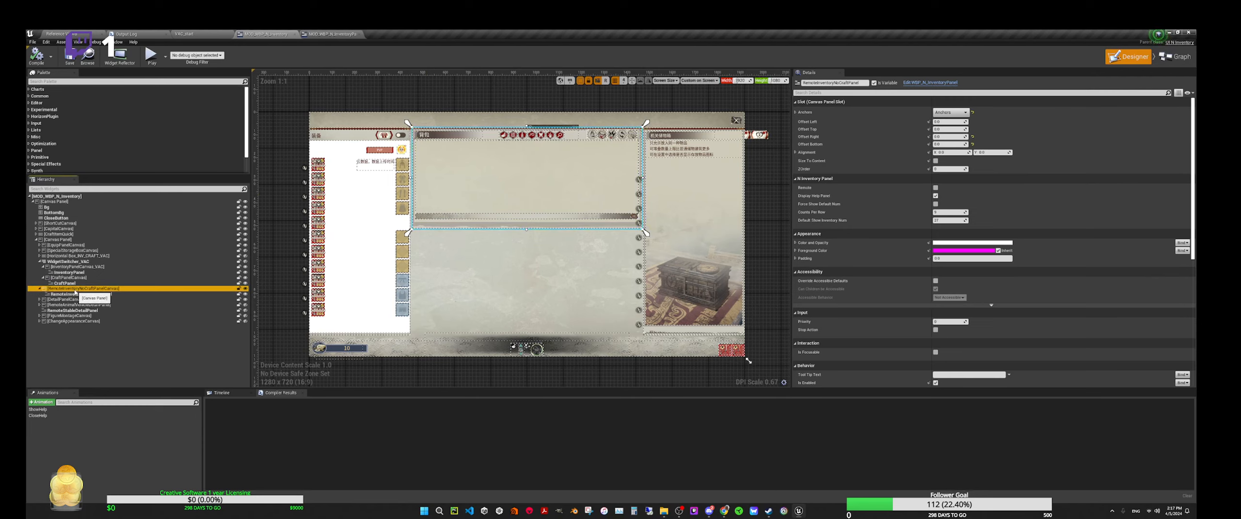
pyautogui.click(76, 295)
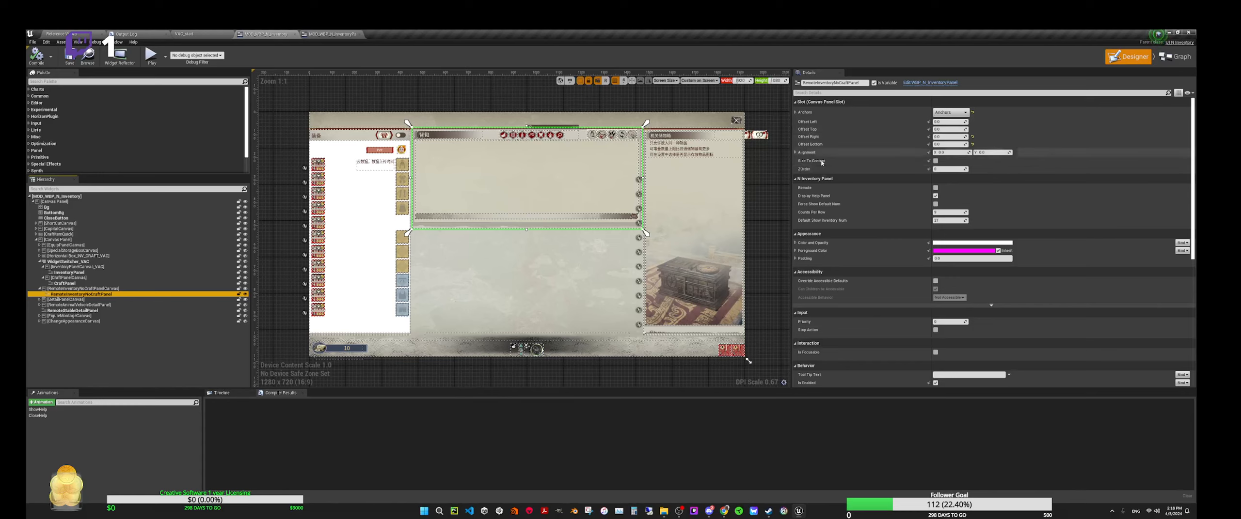
pyautogui.scroll(-5, 828, 222)
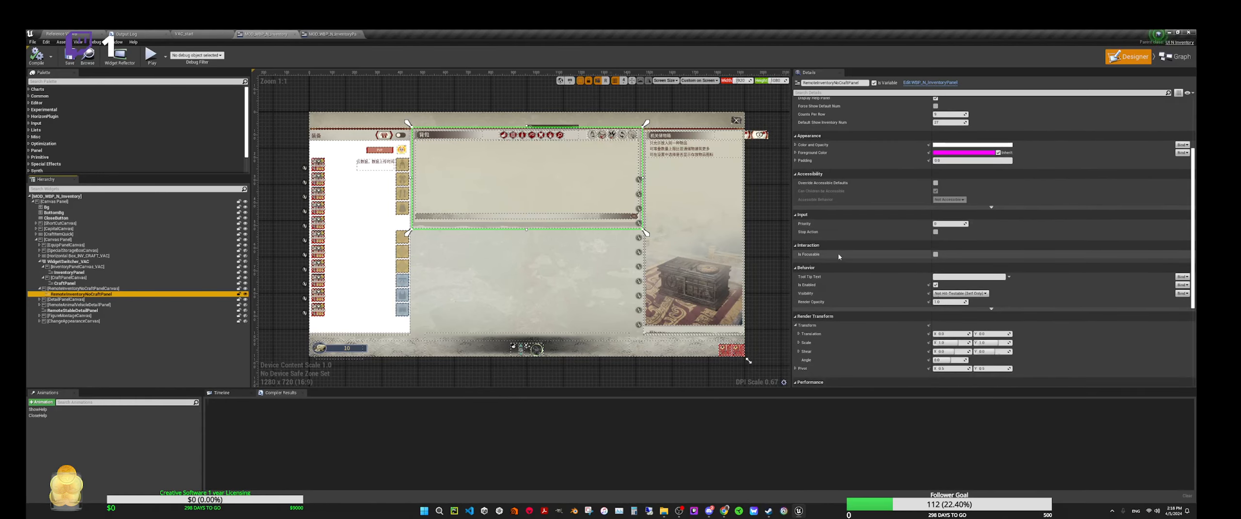
pyautogui.scroll(-7, 839, 255)
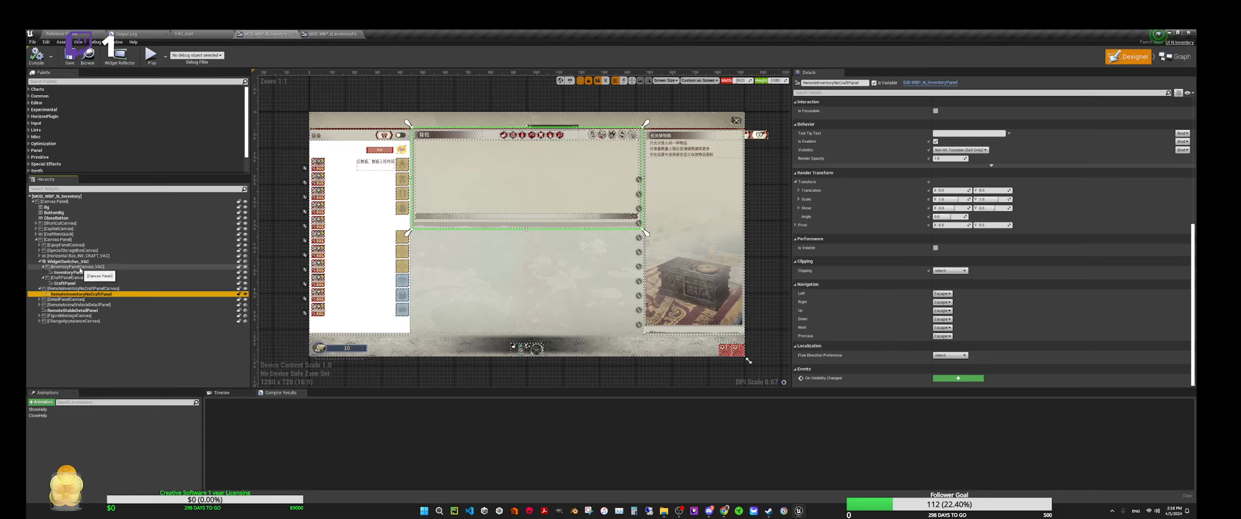
# Inspect the inventory panel canvas, the widget switcher containing it and the nested InventoryPanel widget.
pyautogui.click(80, 268)
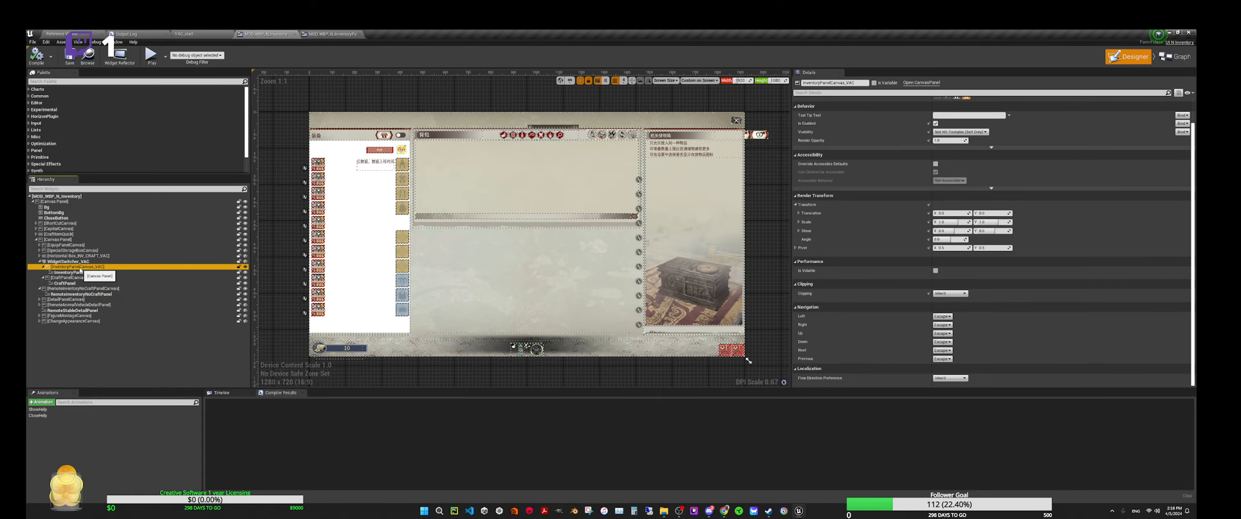
pyautogui.click(68, 262)
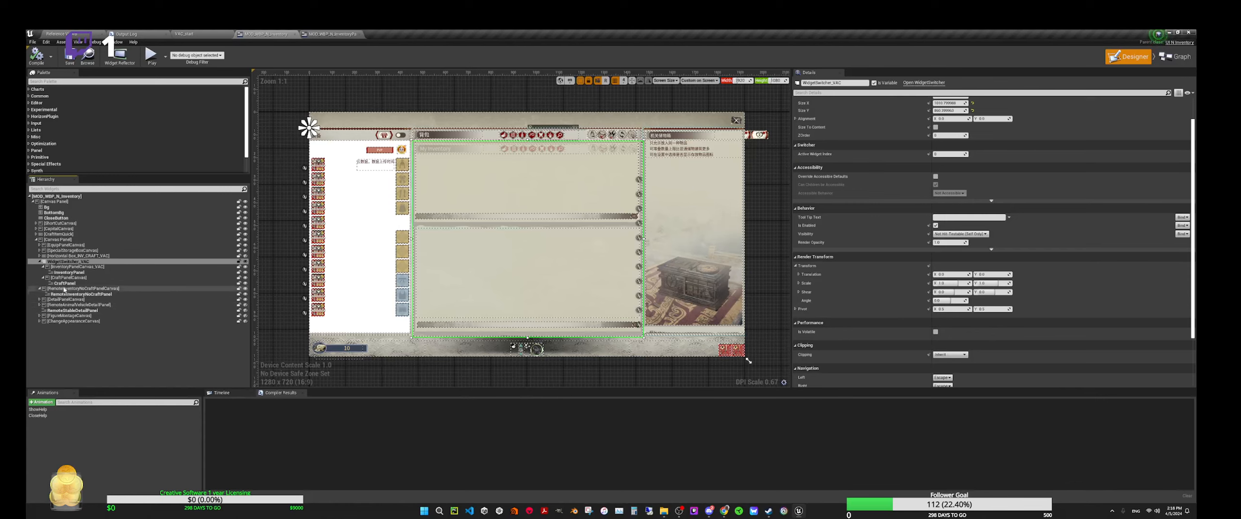
pyautogui.click(69, 272)
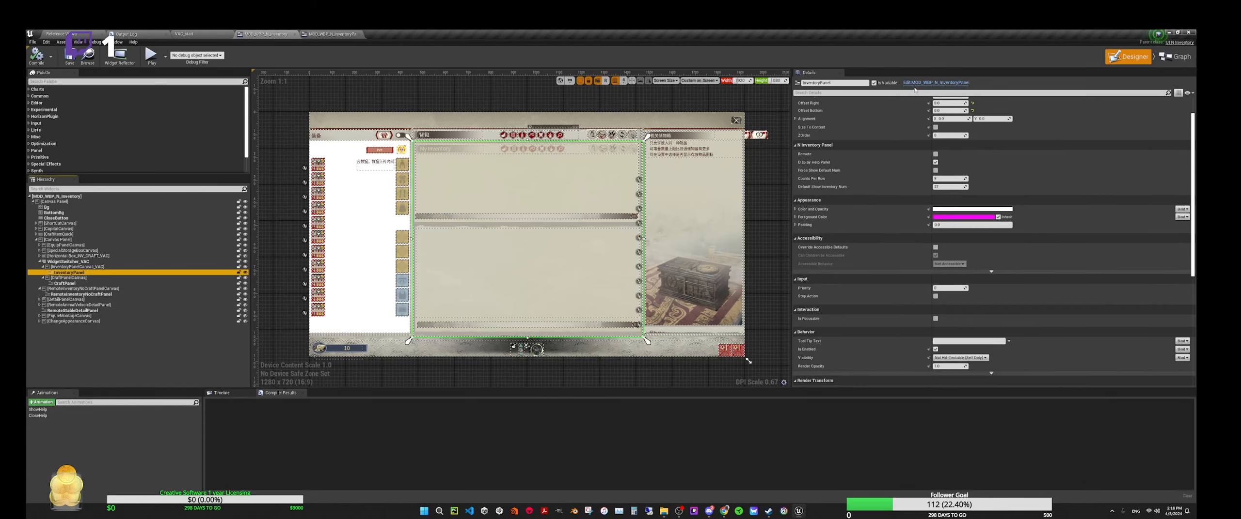
# Examine the InventoryPanel widget's properties, from its canvas slot settings down to navigation and events.
pyautogui.scroll(2, 871, 215)
pyautogui.scroll(-8, 870, 216)
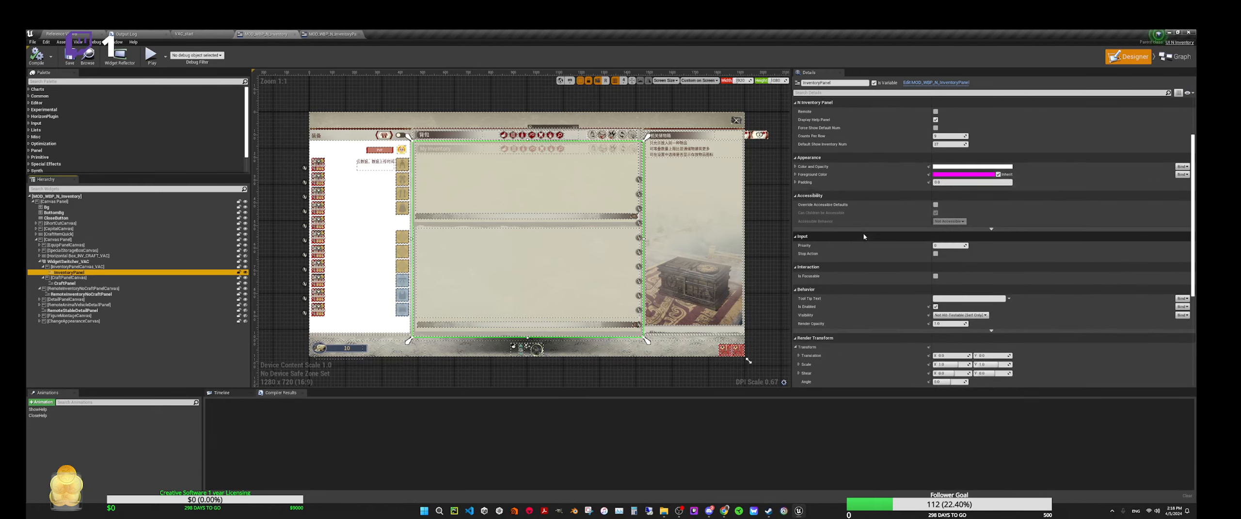
pyautogui.scroll(-2, 874, 230)
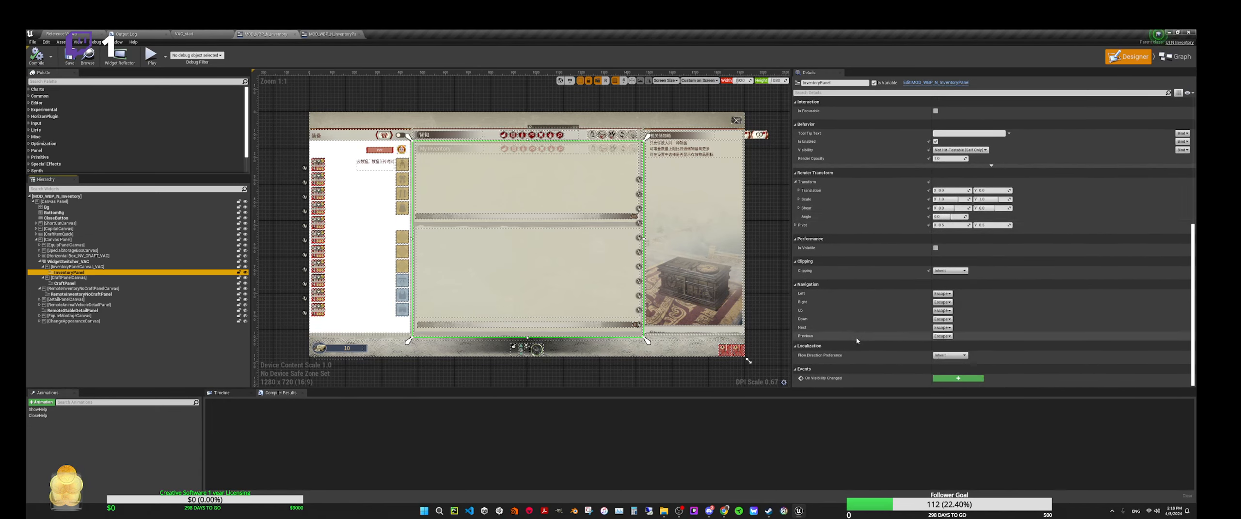
pyautogui.scroll(2, 858, 337)
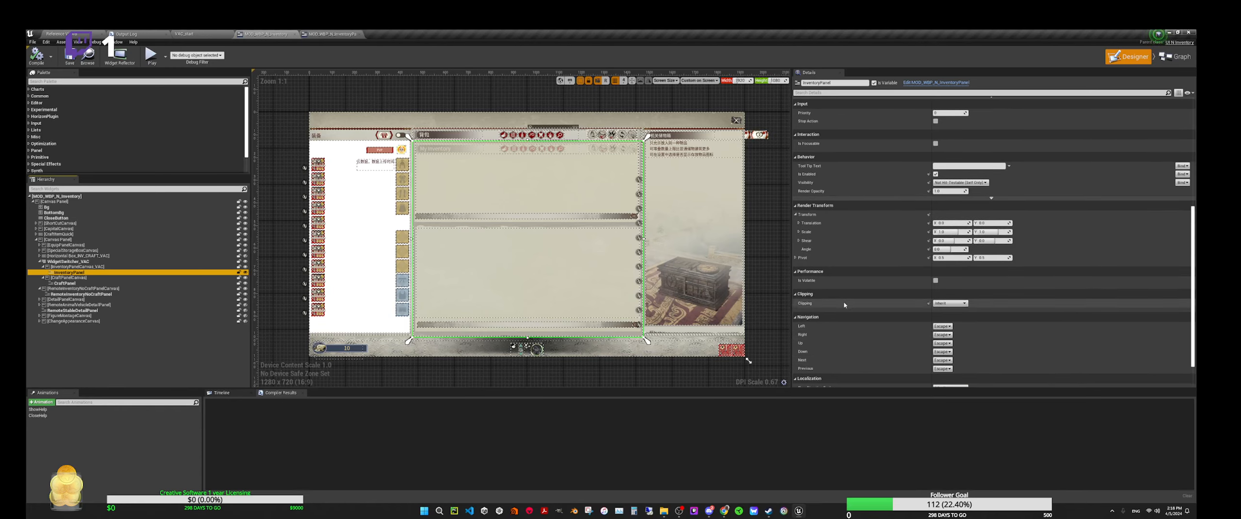
pyautogui.scroll(3, 844, 304)
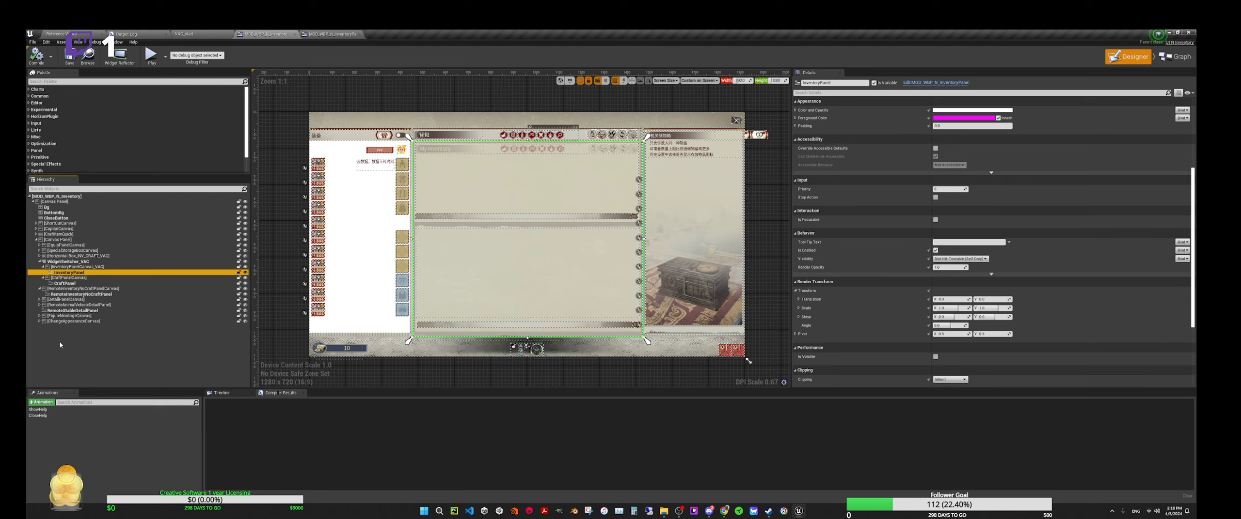
# Inspect the remote detail panel canvases in the hierarchy, including DetailPanel_1 and RemoteStableDetailPanel.
pyautogui.click(39, 306)
pyautogui.click(80, 306)
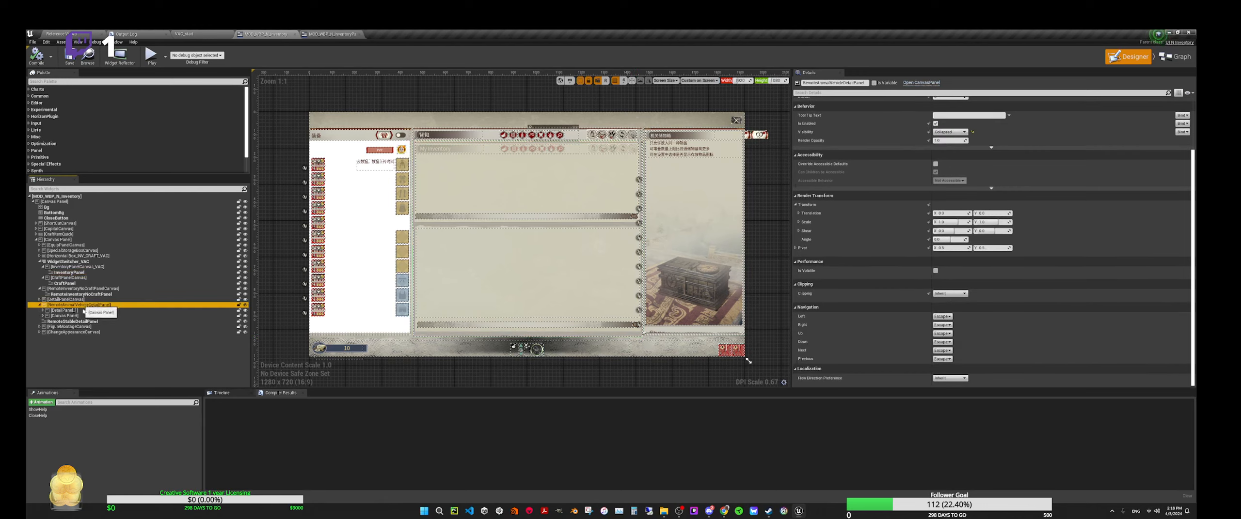
pyautogui.click(66, 322)
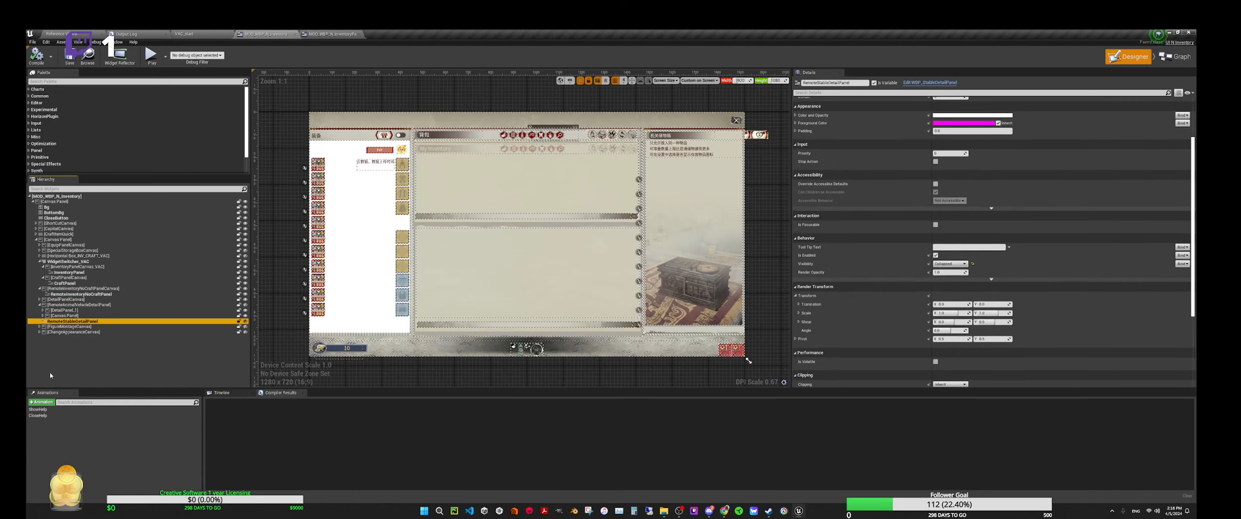
pyautogui.click(64, 311)
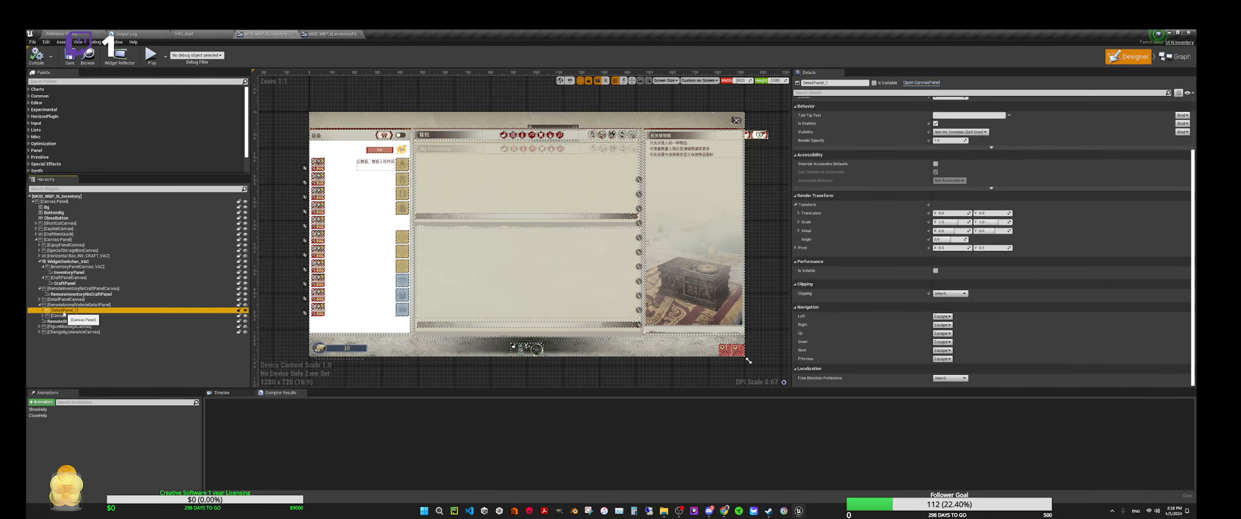
pyautogui.click(41, 306)
# Examine the RemoteInventoryNoCraftPanel widget's parent canvas and its slot, behavior and navigation properties.
pyautogui.click(73, 294)
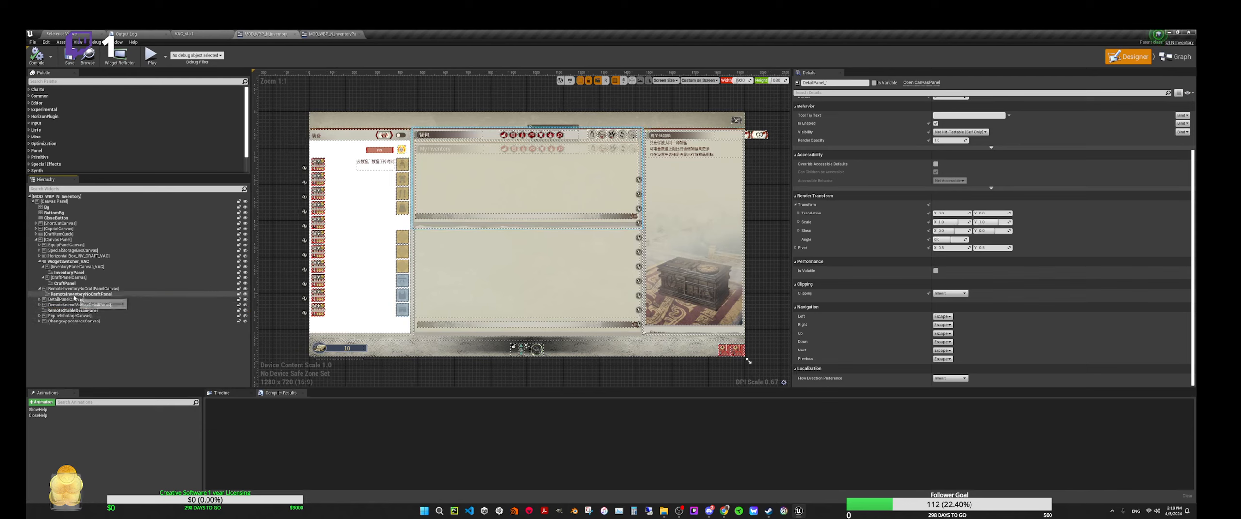
pyautogui.click(77, 289)
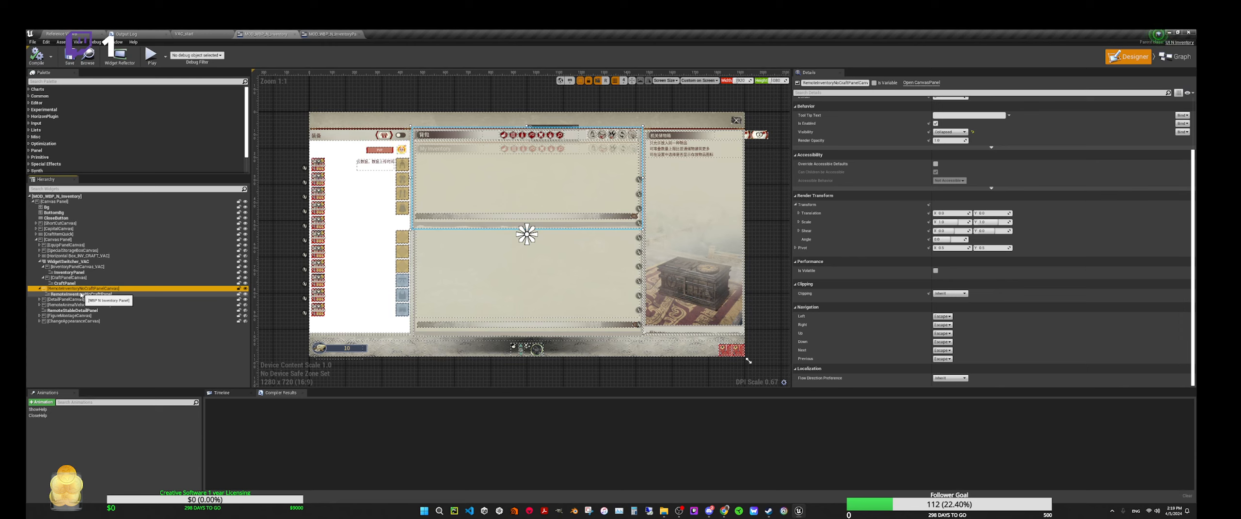
pyautogui.click(82, 294)
pyautogui.click(81, 289)
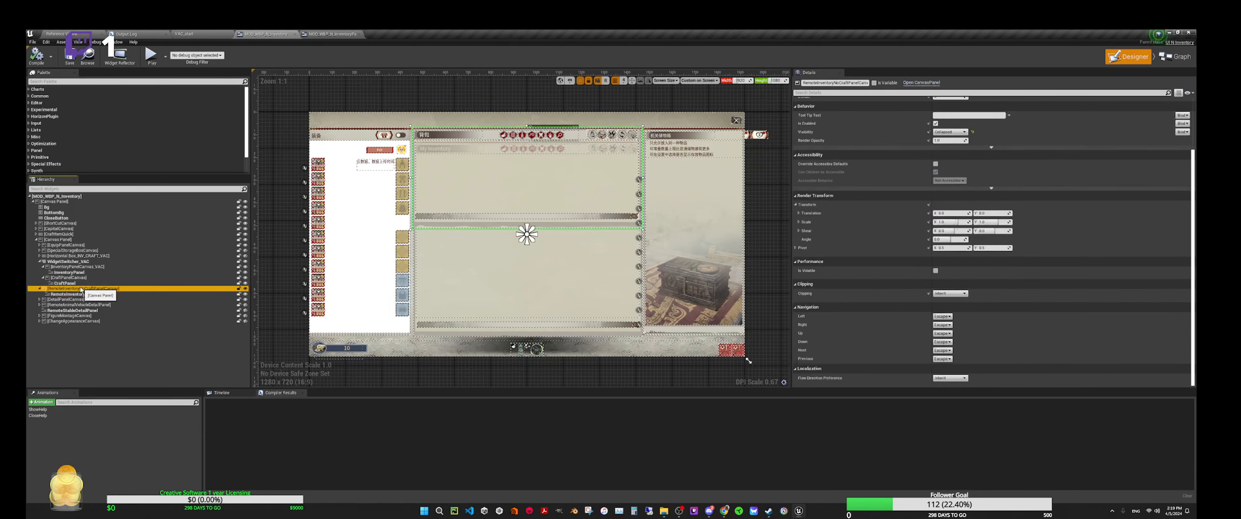
pyautogui.scroll(3, 853, 213)
pyautogui.scroll(-3, 861, 211)
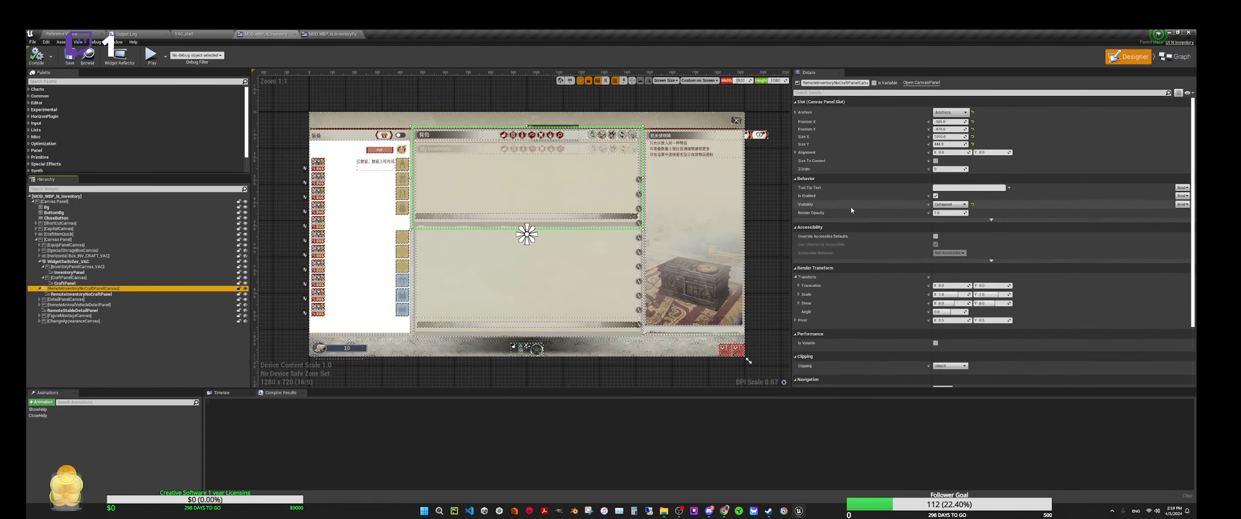
pyautogui.scroll(4, 852, 250)
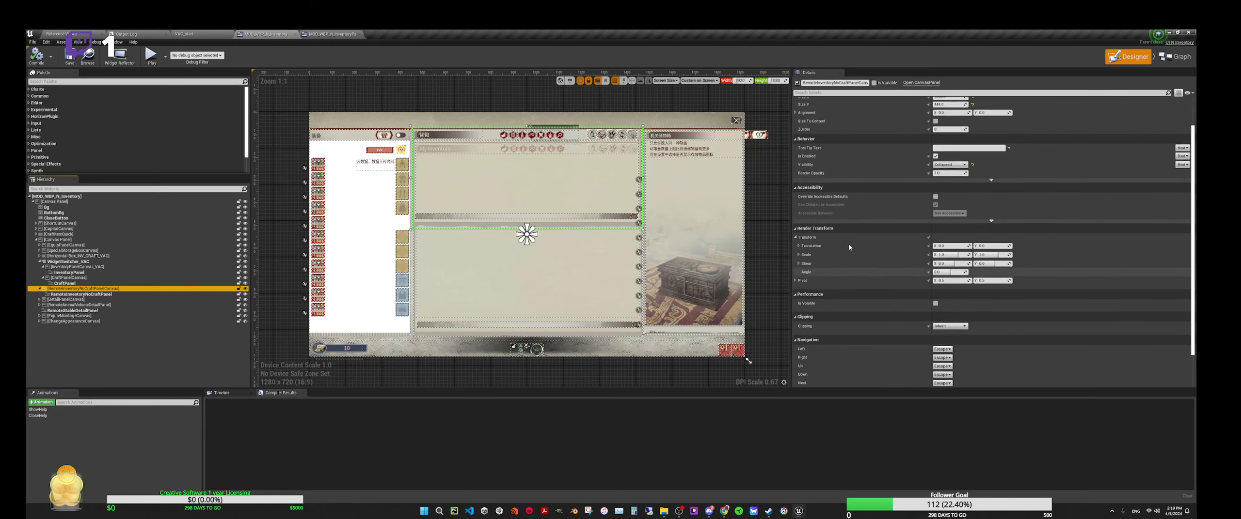
pyautogui.scroll(-4, 843, 238)
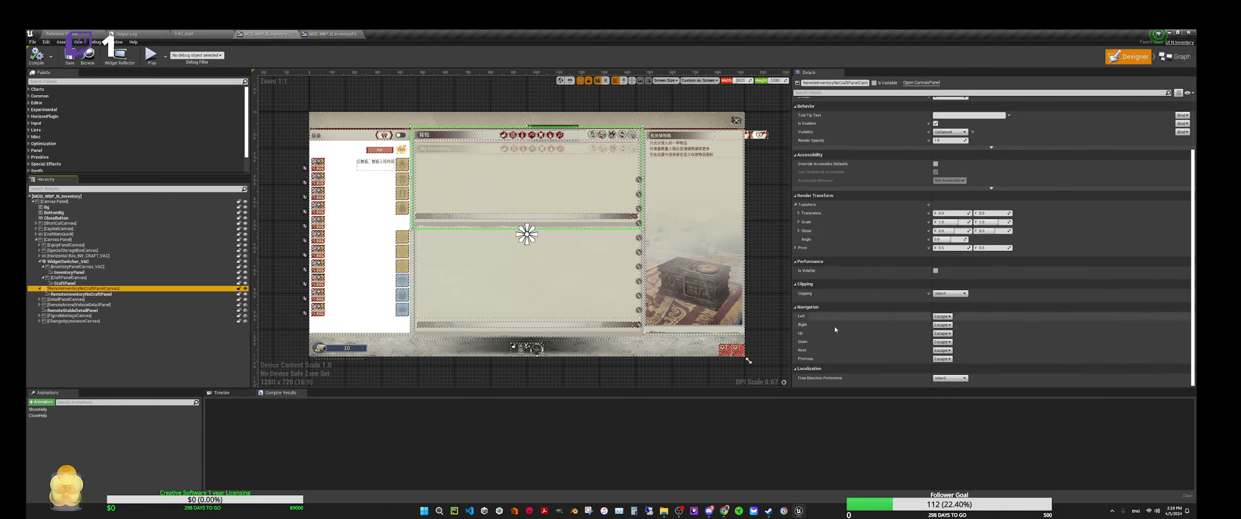
pyautogui.scroll(3, 845, 233)
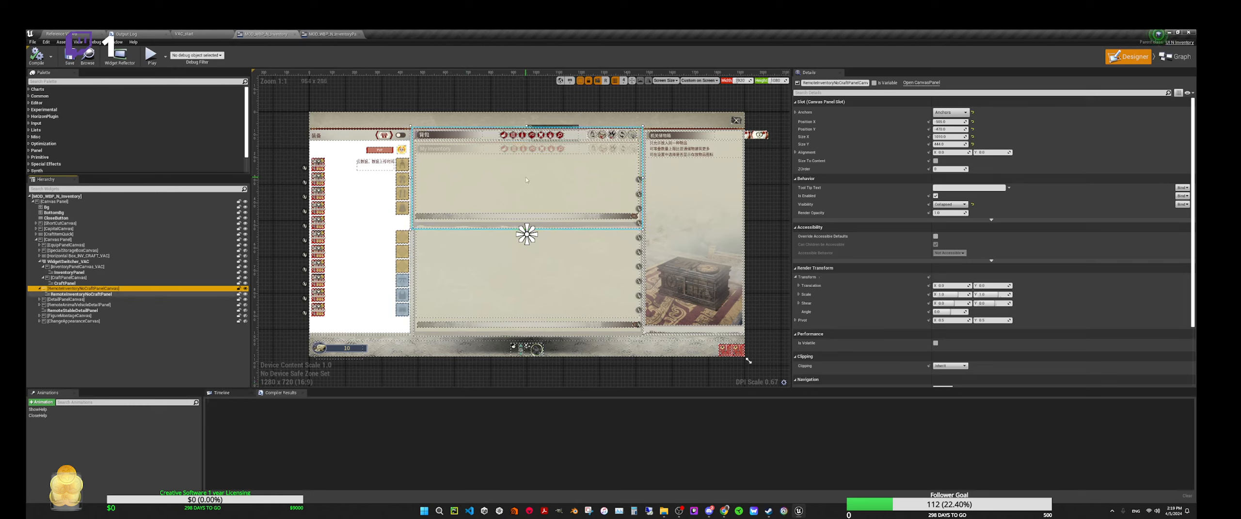
# Shift the RemoteInventoryNoCraftPanel canvas down and to the right, overlapping the chest detail area, and compile the widget.
pyautogui.moveTo(527, 234); pyautogui.dragTo(628, 249)
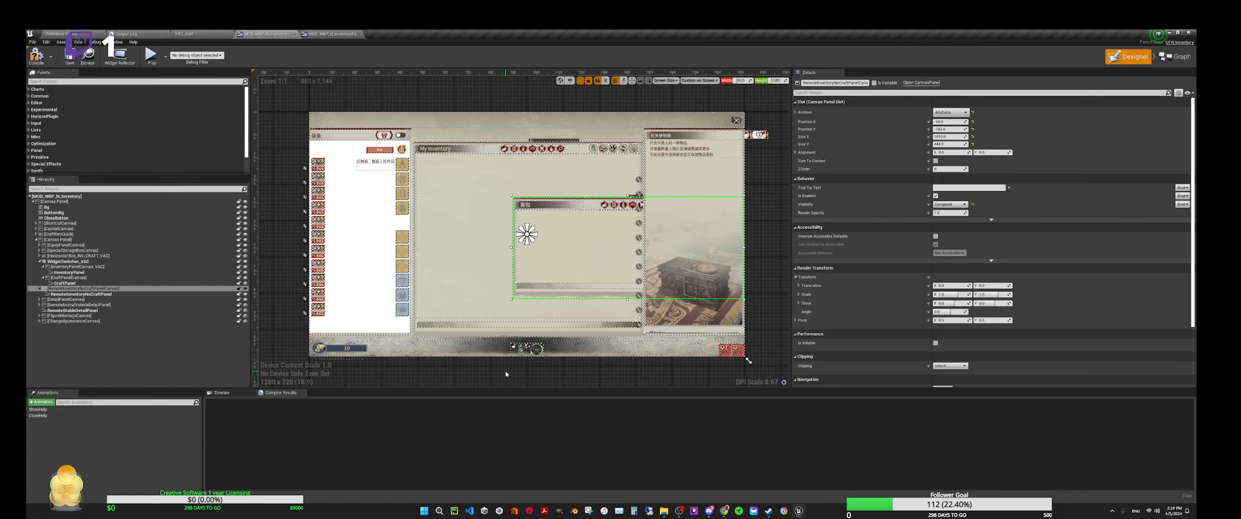
pyautogui.click(36, 54)
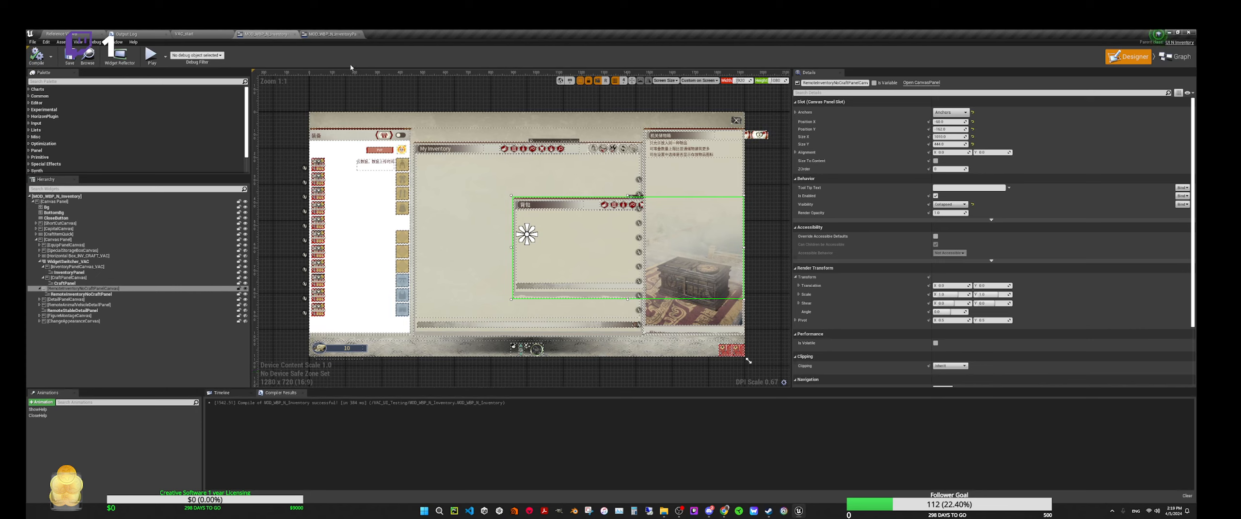
# Play the VAC_start level and give the character one Vac's Wooden Structures item, searching the server settings' item list for "vac".
pyautogui.click(195, 34)
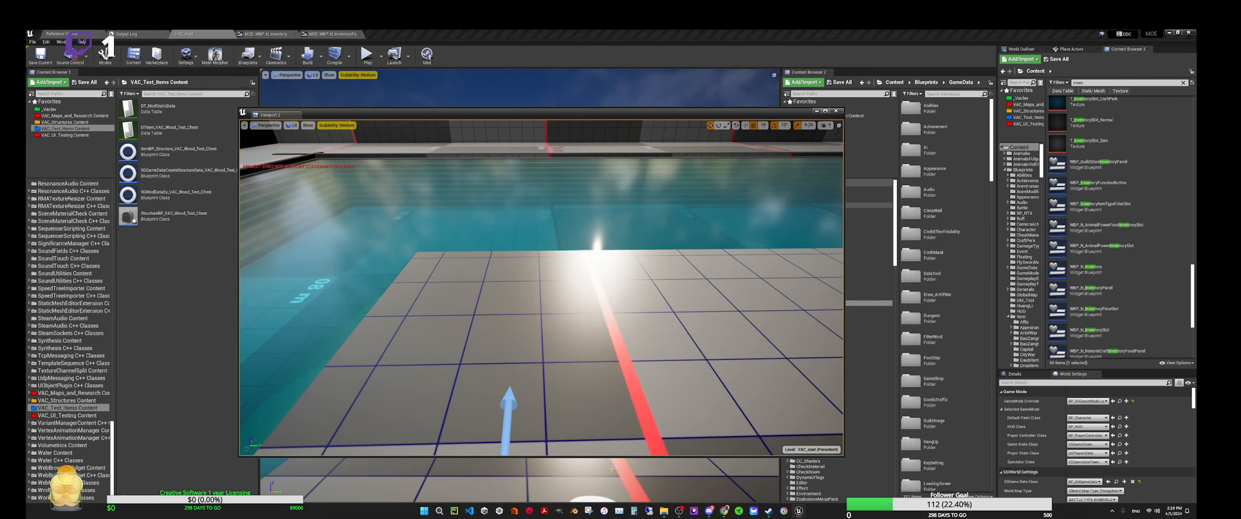
pyautogui.hotkey('alt', 'p')
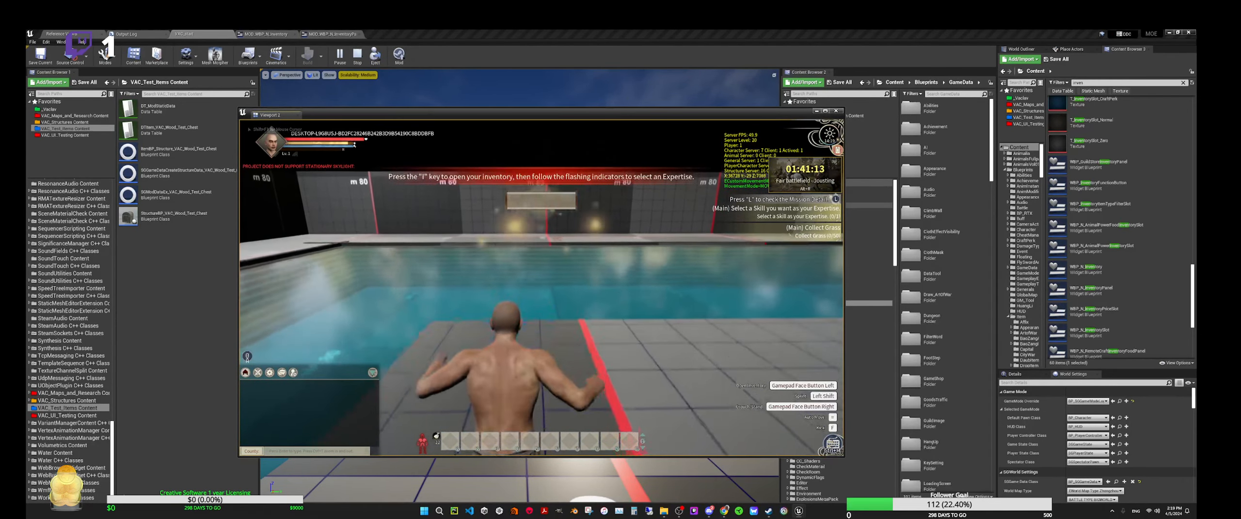
pyautogui.press('Escape')
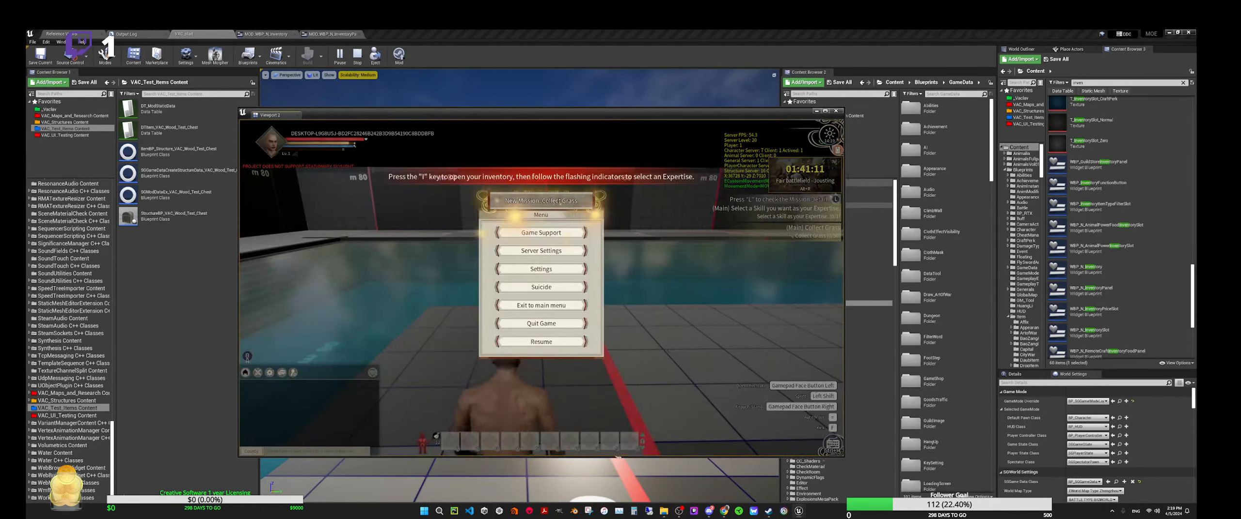
pyautogui.click(558, 251)
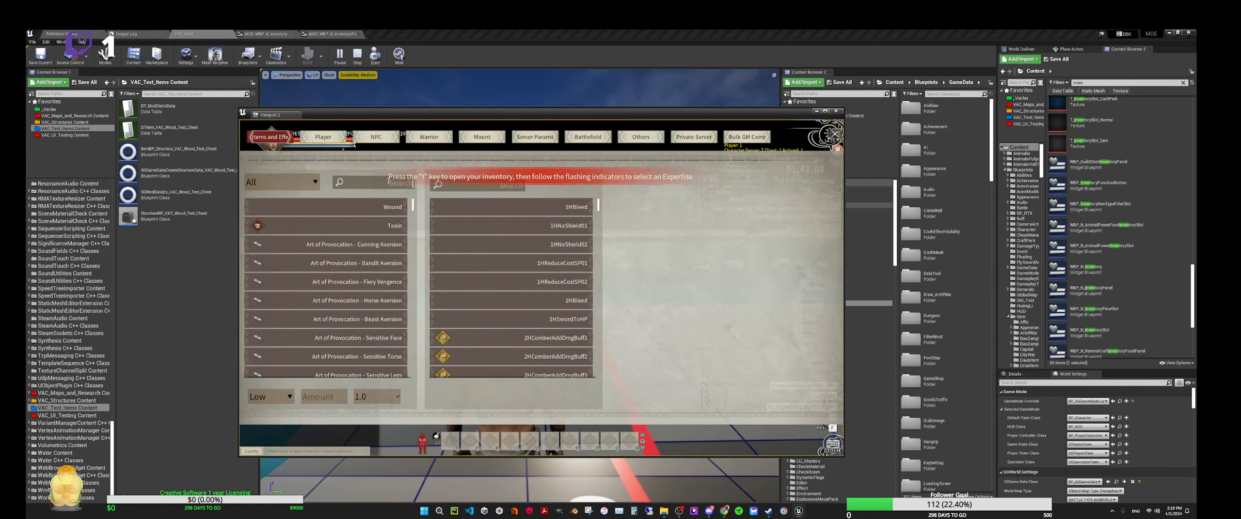
pyautogui.write('vac')
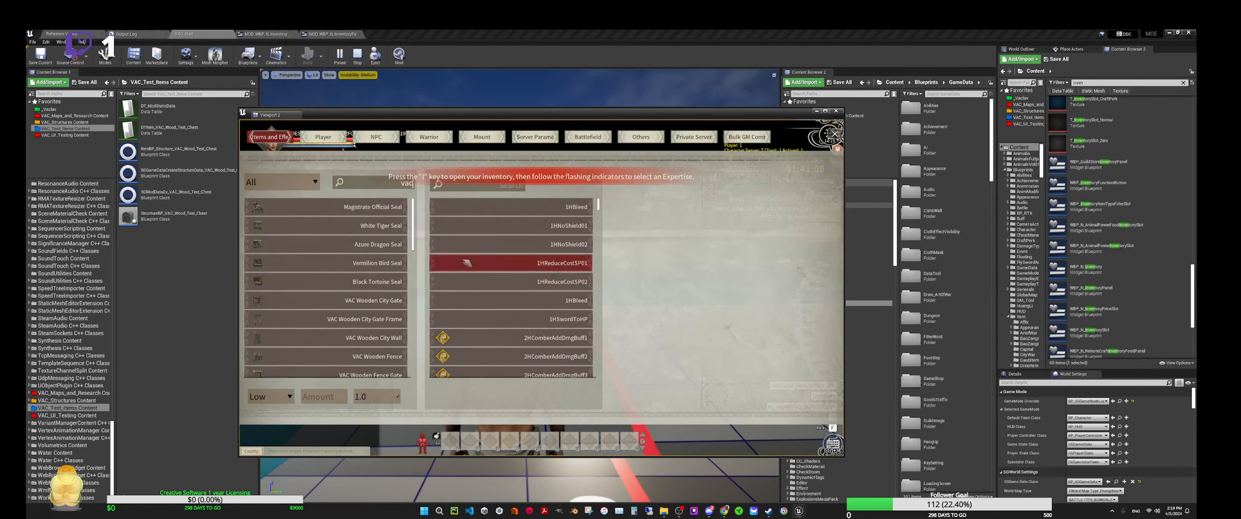
pyautogui.scroll(-10, 414, 247)
pyautogui.click(377, 369)
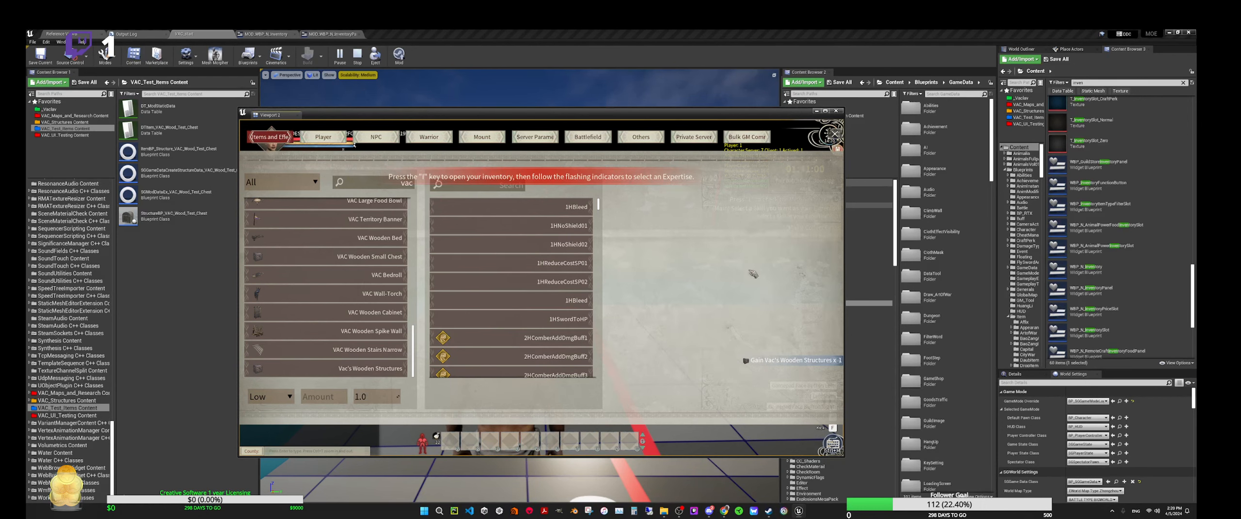
pyautogui.press('Escape')
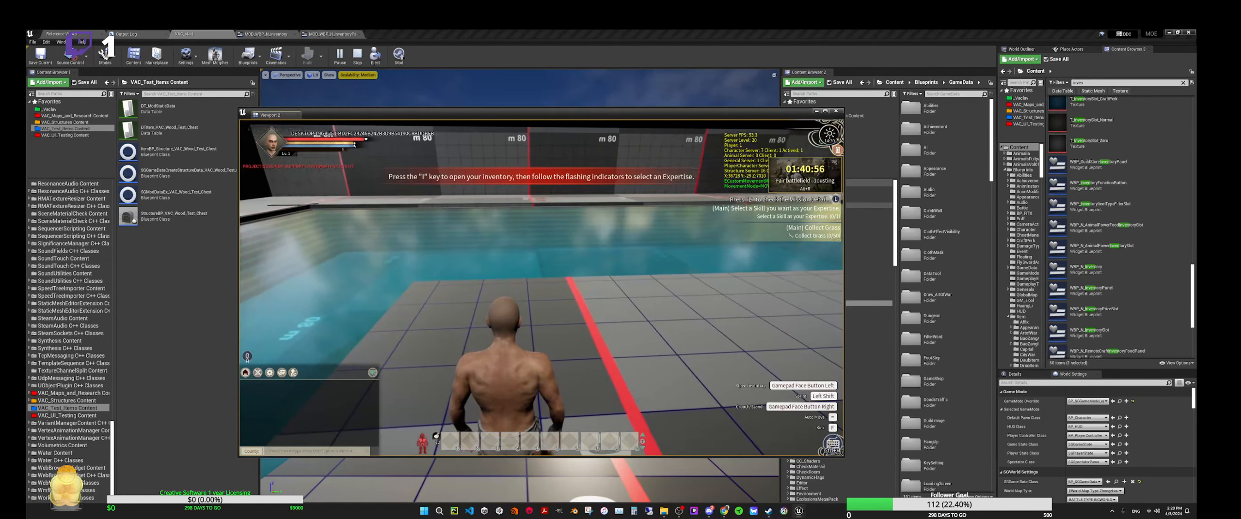
# Place the Vac's Wooden Structures chest from the character's inventory on the ground in front of the character.
pyautogui.scroll(-4, 541, 288)
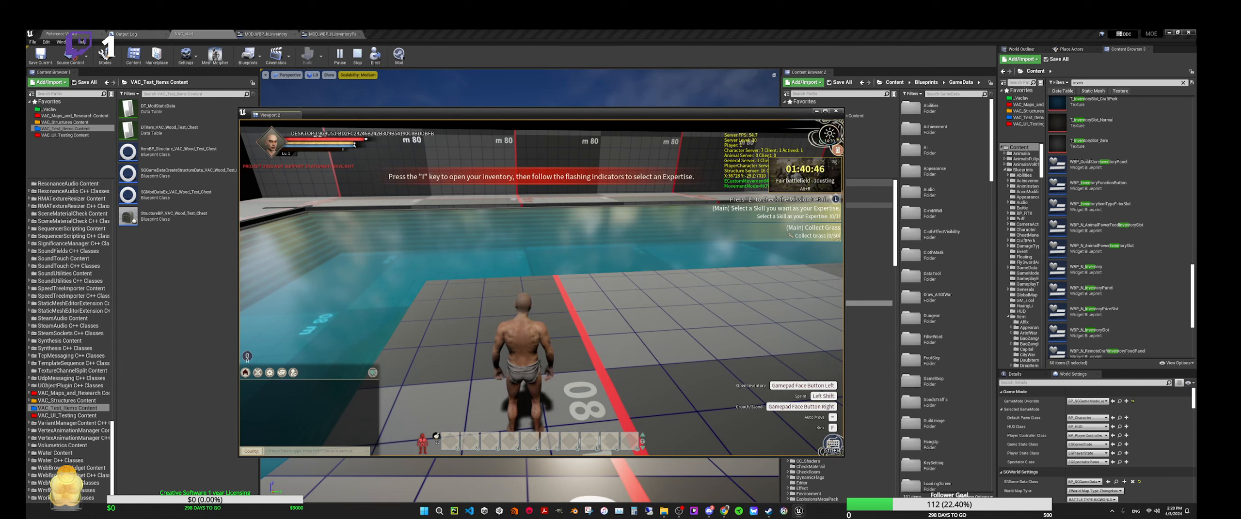
pyautogui.press('i')
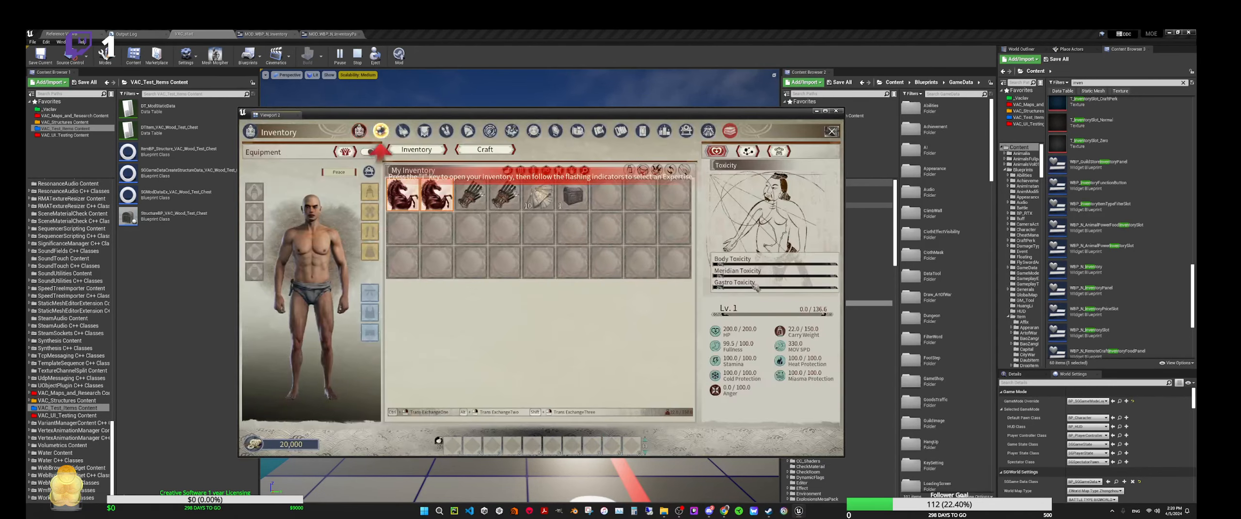
pyautogui.rightClick(571, 196)
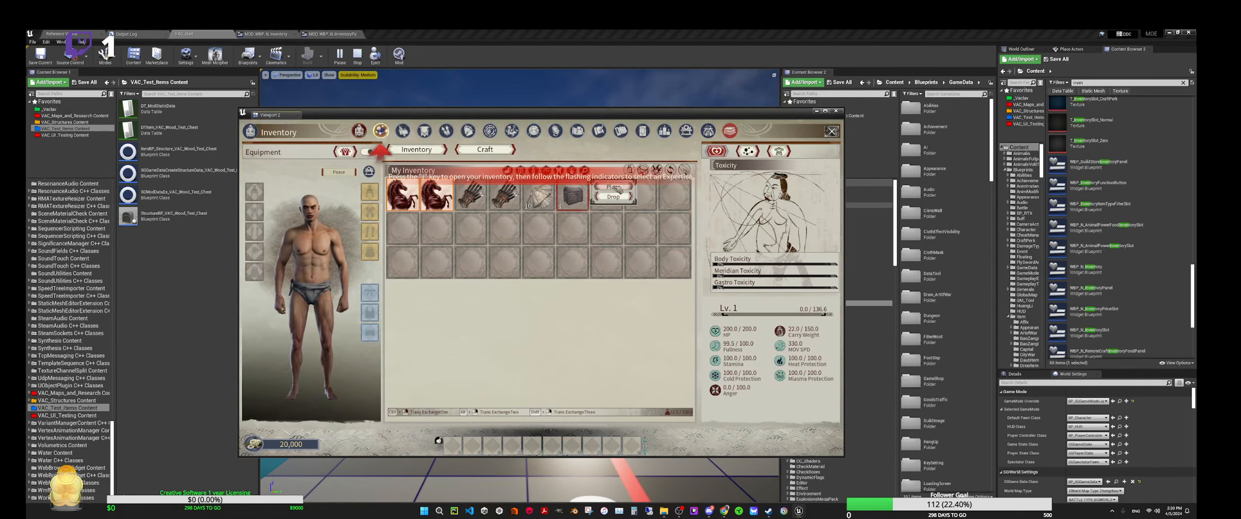
pyautogui.click(612, 191)
pyautogui.click(533, 307)
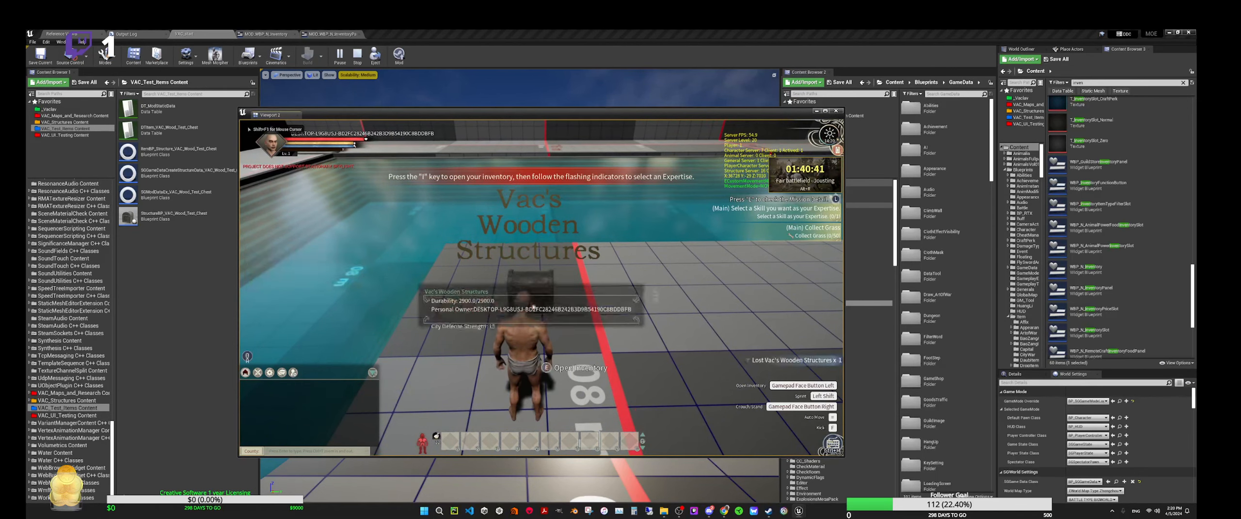
# Walk up to the placed chest, open its inventory and examine where the chest's item panel is displayed.
pyautogui.press('w')
pyautogui.press('s')
pyautogui.press('w')
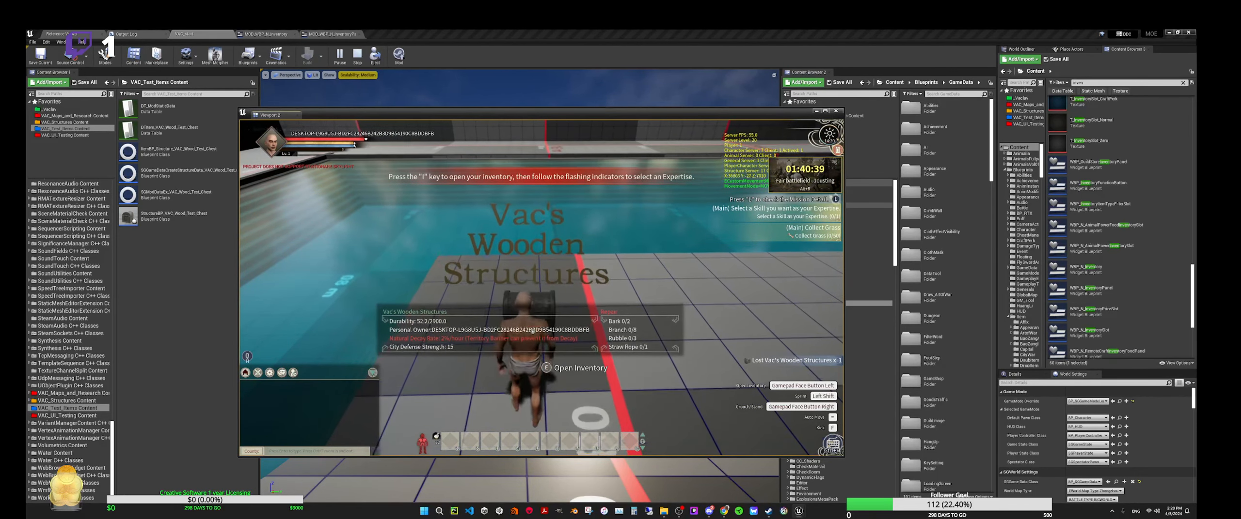
pyautogui.press('e')
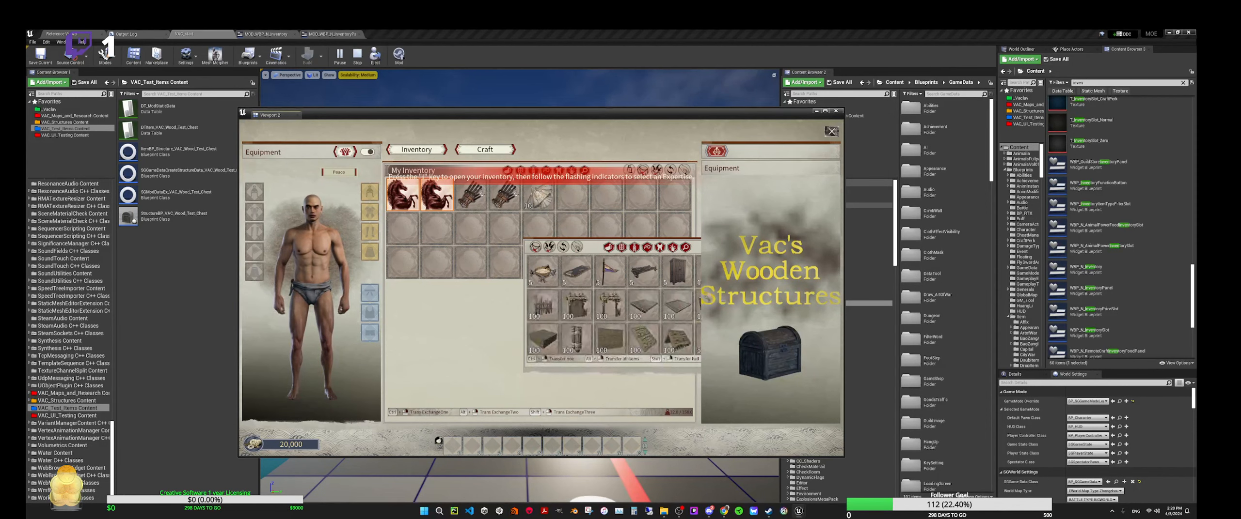
pyautogui.moveTo(659, 257)
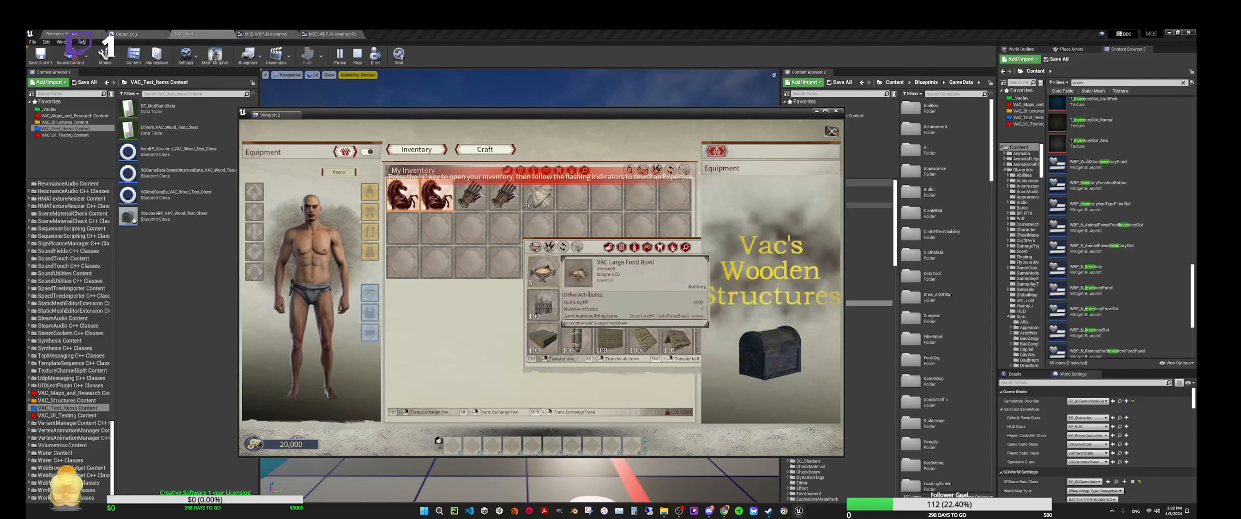
pyautogui.moveTo(623, 314)
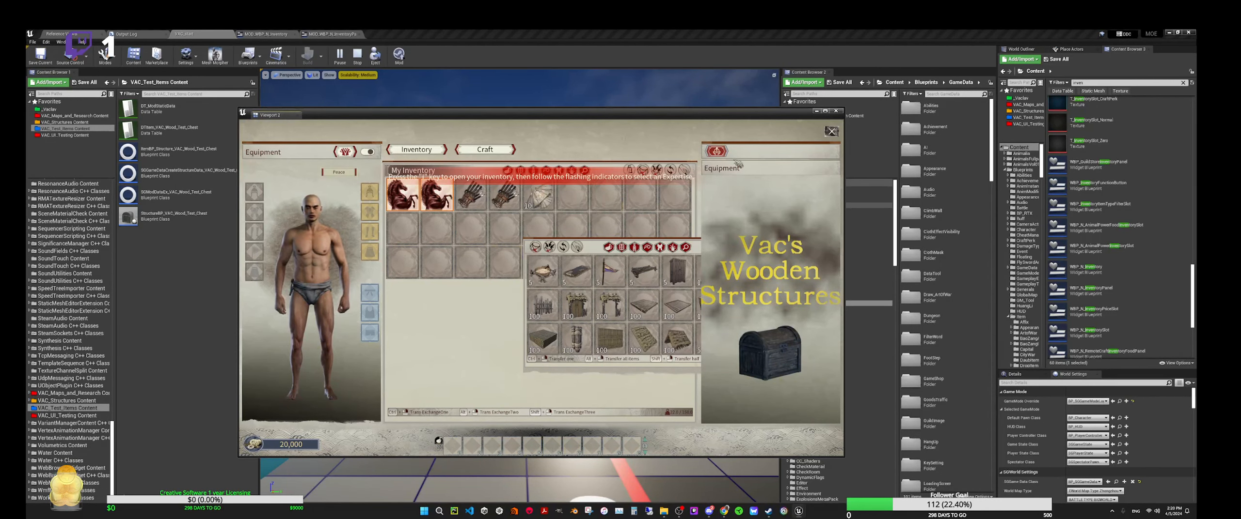
# Close the chest's inventory and stop the play session.
pyautogui.press('Escape')
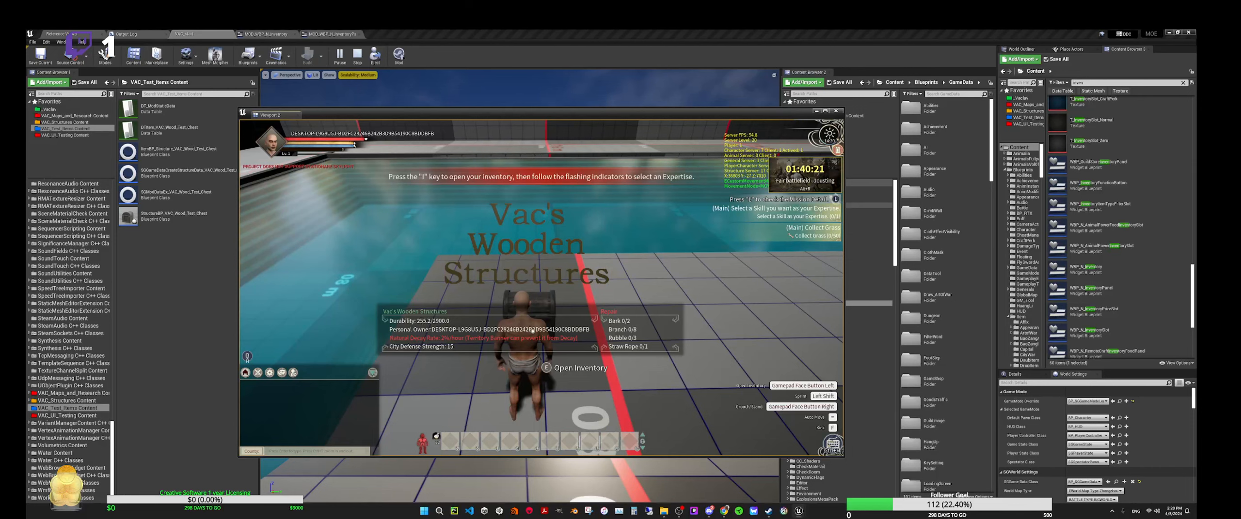
pyautogui.press('shift')
pyautogui.press('Escape')
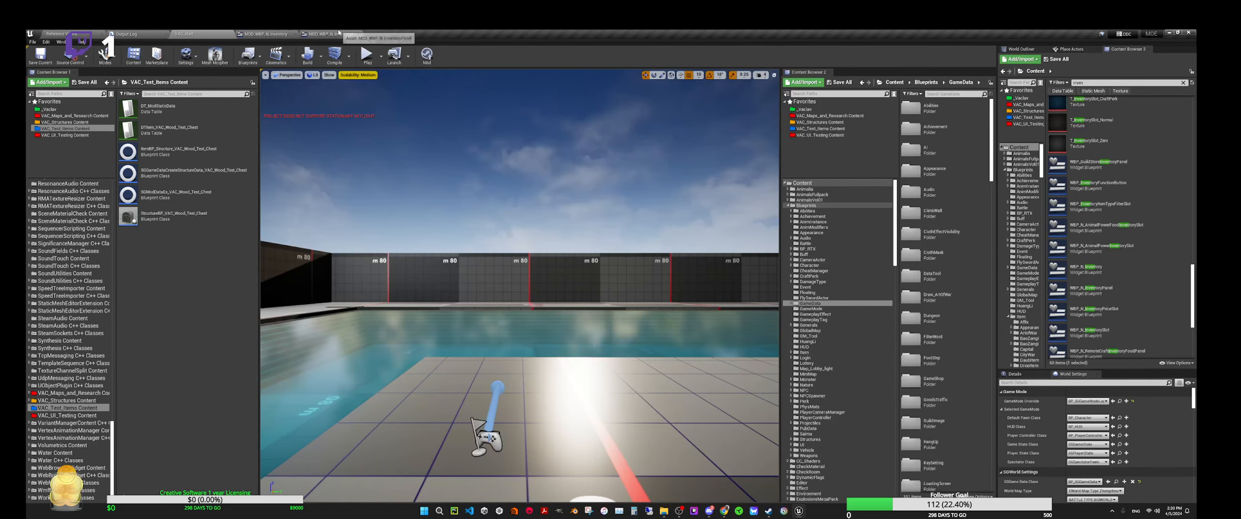
# Return to the MOD_WBP_N_Inventory widget and move the RemoteInventoryNoCraftPanel canvas left, beneath the My Inventory header.
pyautogui.click(259, 33)
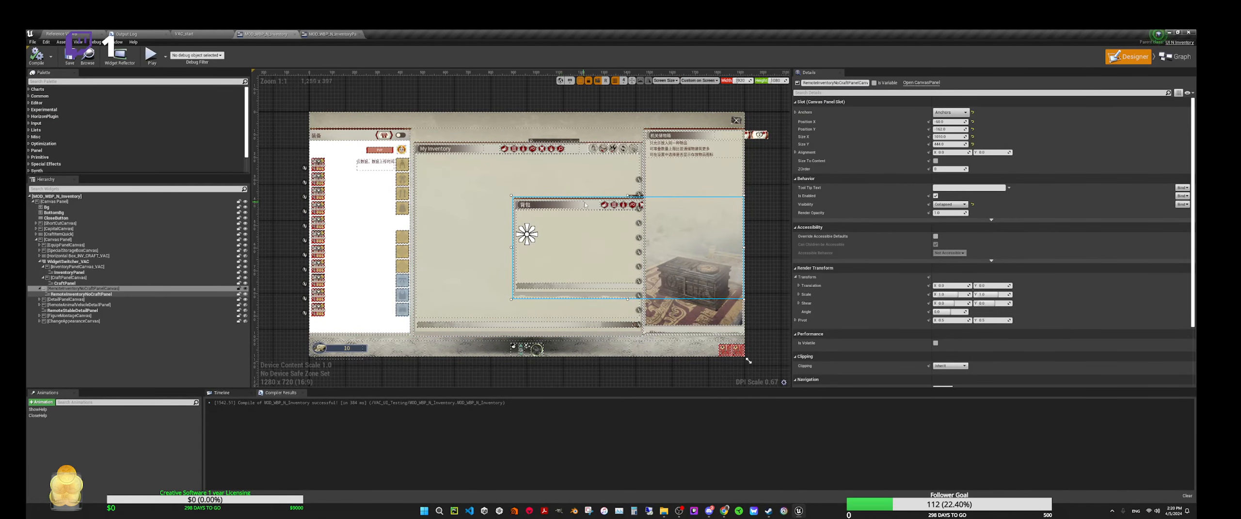
pyautogui.moveTo(592, 205); pyautogui.dragTo(487, 190)
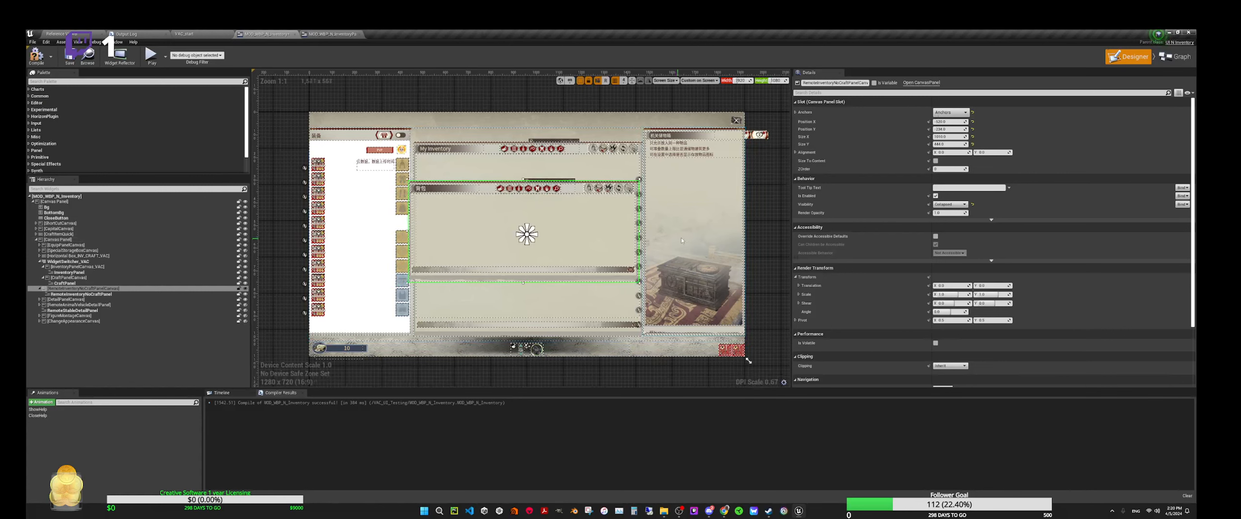
# Select the SpecialStorageBoxRightPanel widget and toggle its editor visibility repeatedly to check which part of the layout it covers.
pyautogui.click(696, 240)
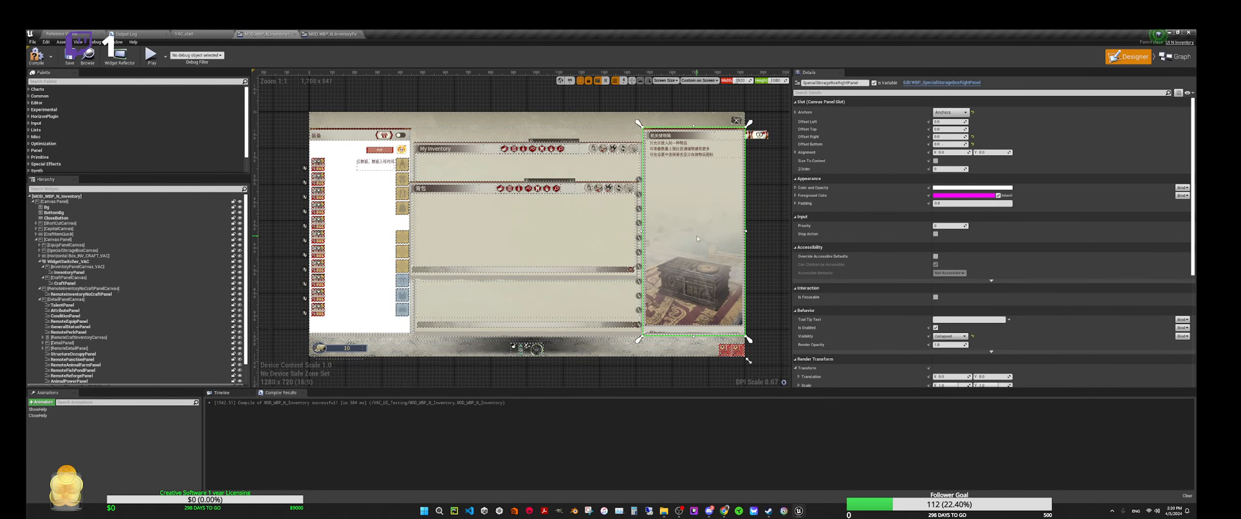
pyautogui.scroll(-2, 97, 285)
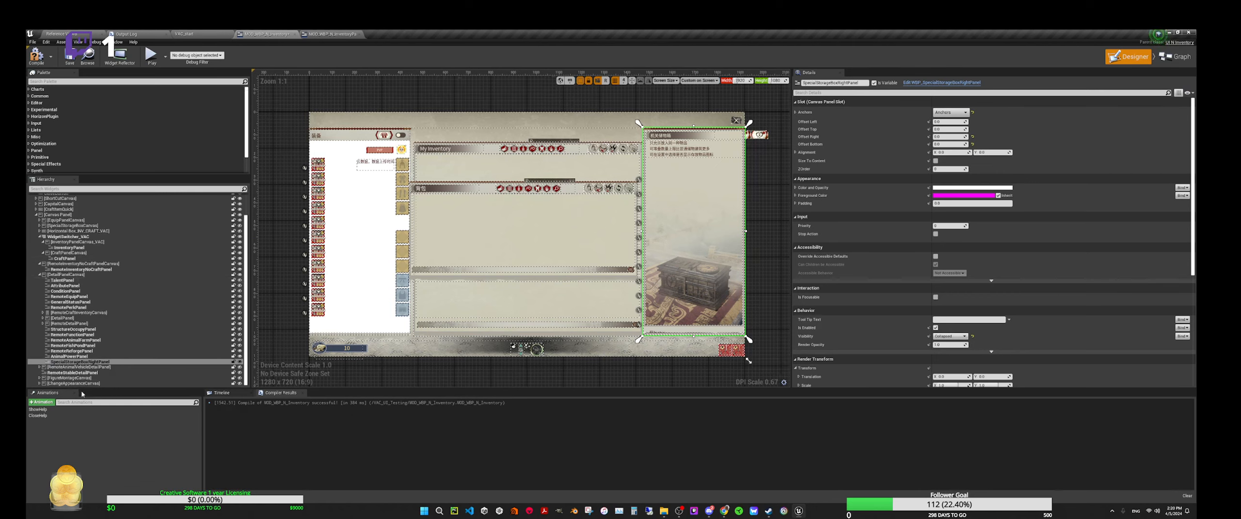
pyautogui.click(81, 363)
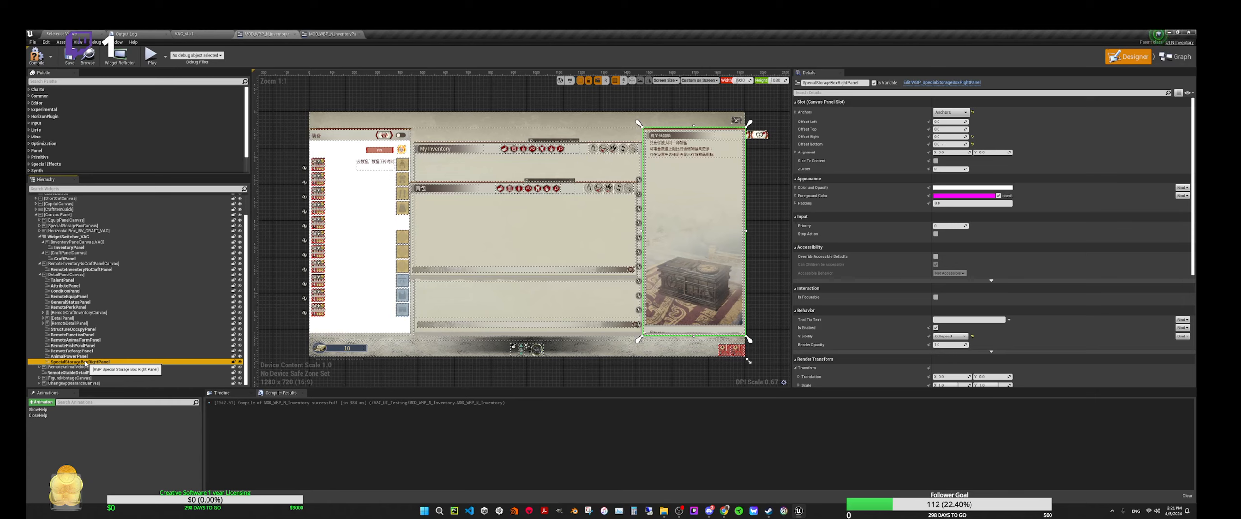
pyautogui.click(239, 362)
pyautogui.click(239, 362)
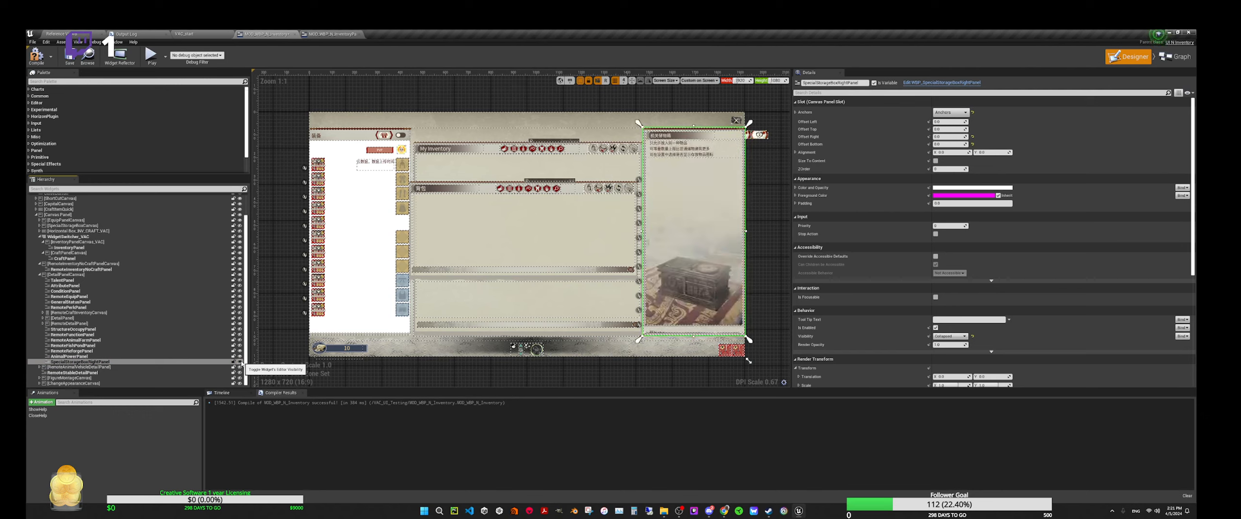
pyautogui.click(240, 362)
pyautogui.click(240, 362)
pyautogui.click(239, 362)
pyautogui.click(240, 362)
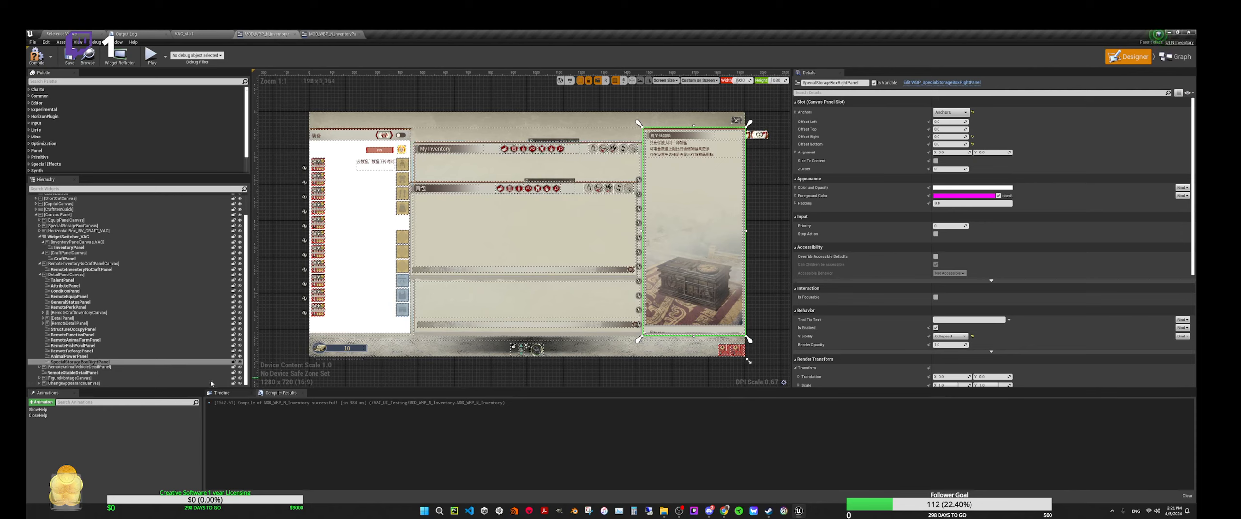
# Hide the AnimalPowerPanel and RemoteReforgePanel in the designer preview to check whether they draw the chest panel.
pyautogui.click(82, 384)
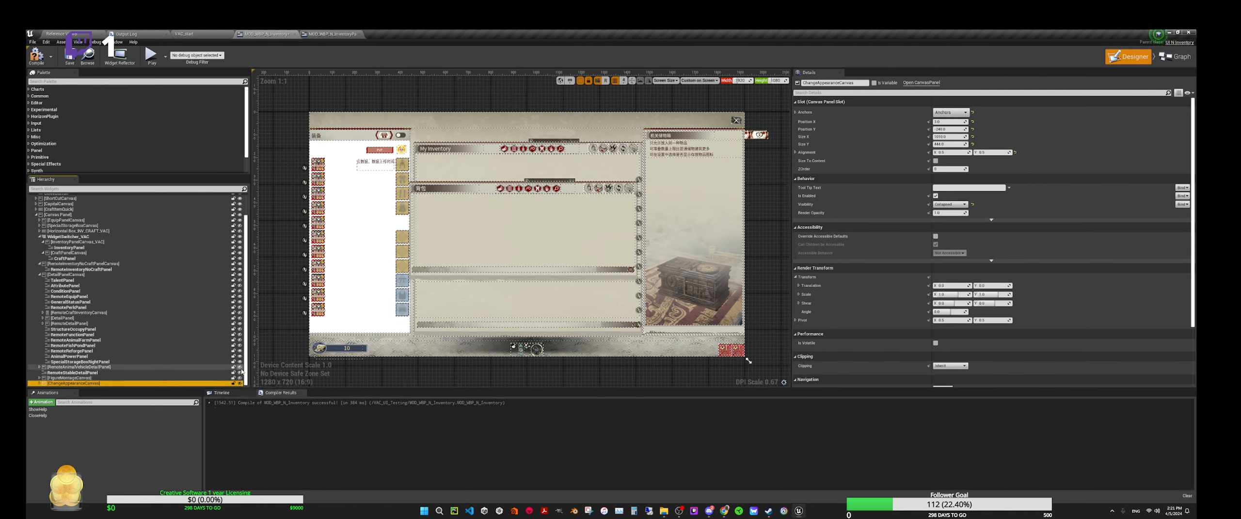
pyautogui.click(106, 362)
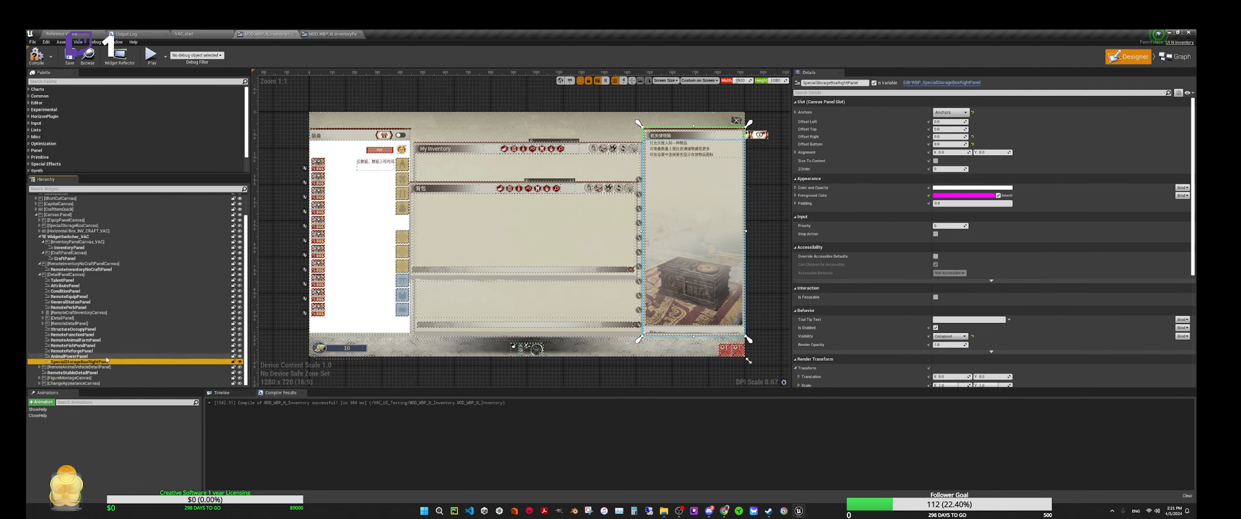
pyautogui.click(106, 357)
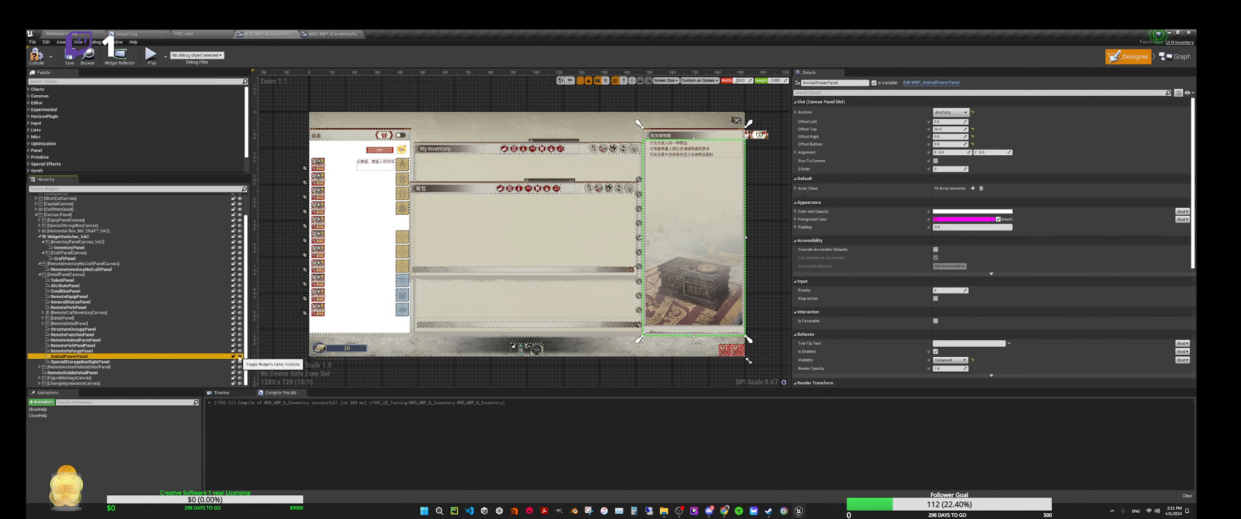
pyautogui.click(240, 357)
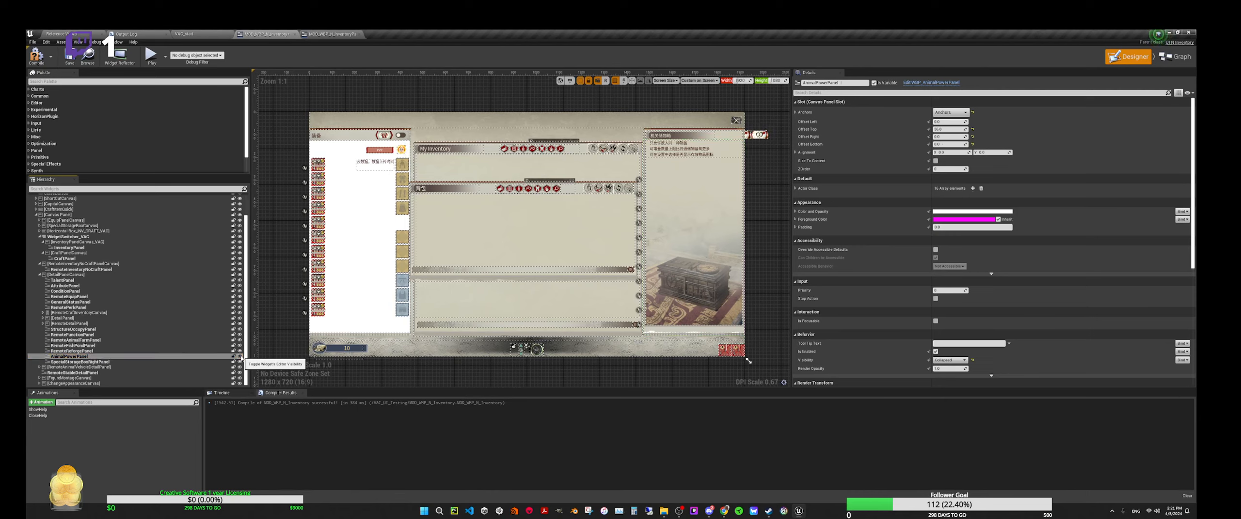
pyautogui.click(172, 352)
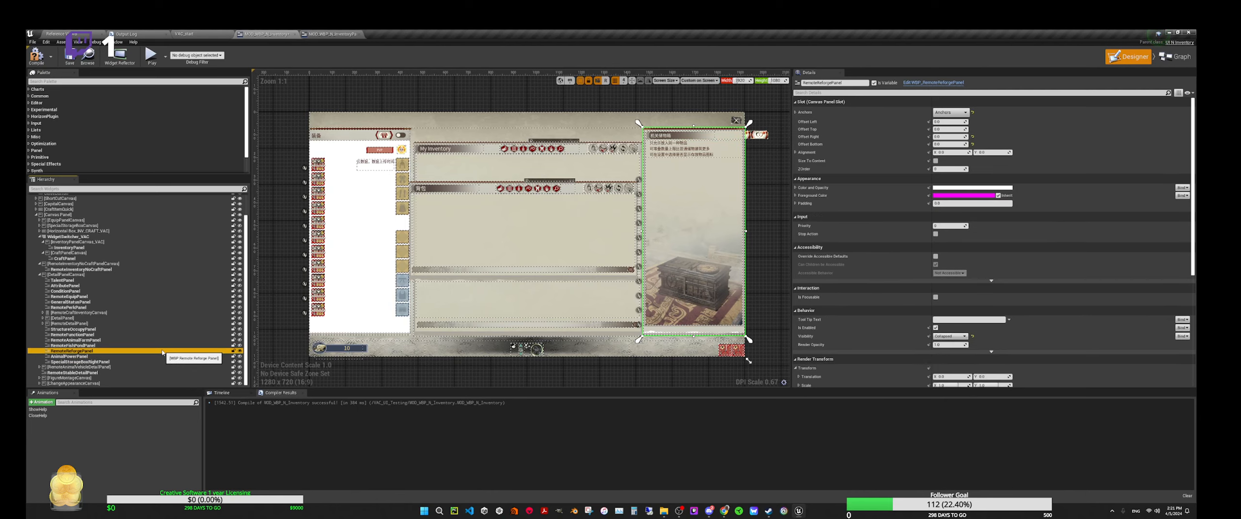
pyautogui.click(240, 351)
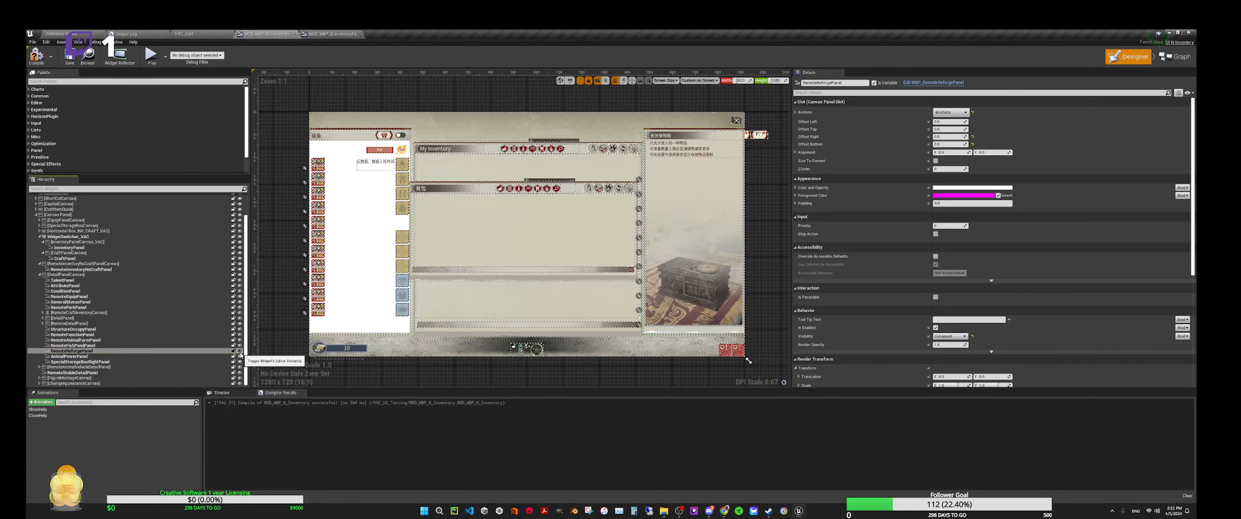
# Go up through the detail panels and toggle the editor visibility of RemoteDetailPanel to check what it displays.
pyautogui.click(121, 346)
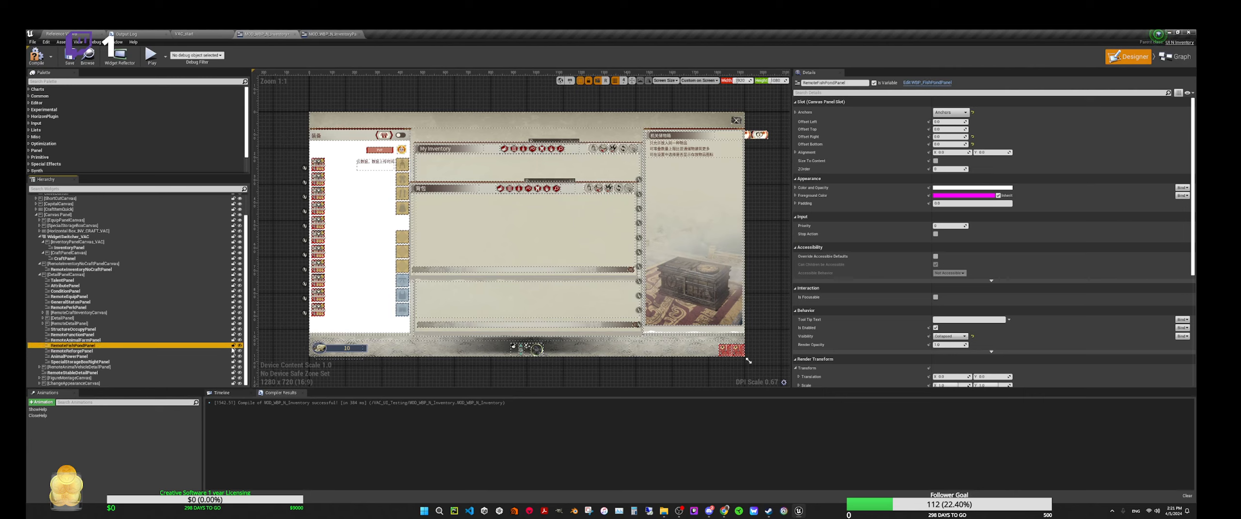
pyautogui.click(145, 341)
pyautogui.click(148, 324)
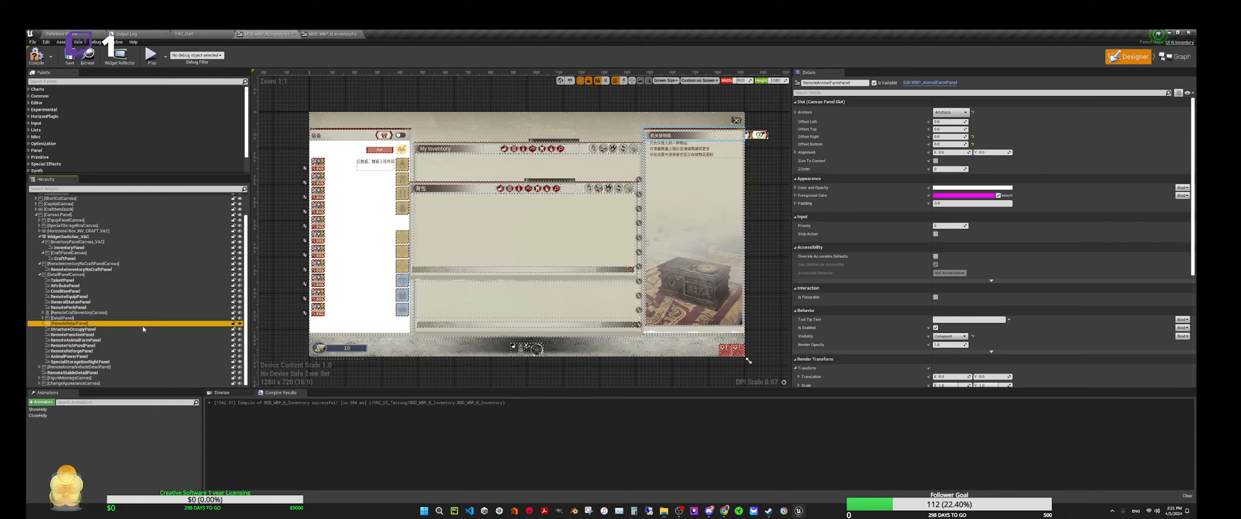
pyautogui.click(240, 324)
pyautogui.click(240, 324)
pyautogui.click(241, 325)
pyautogui.click(241, 325)
pyautogui.click(241, 324)
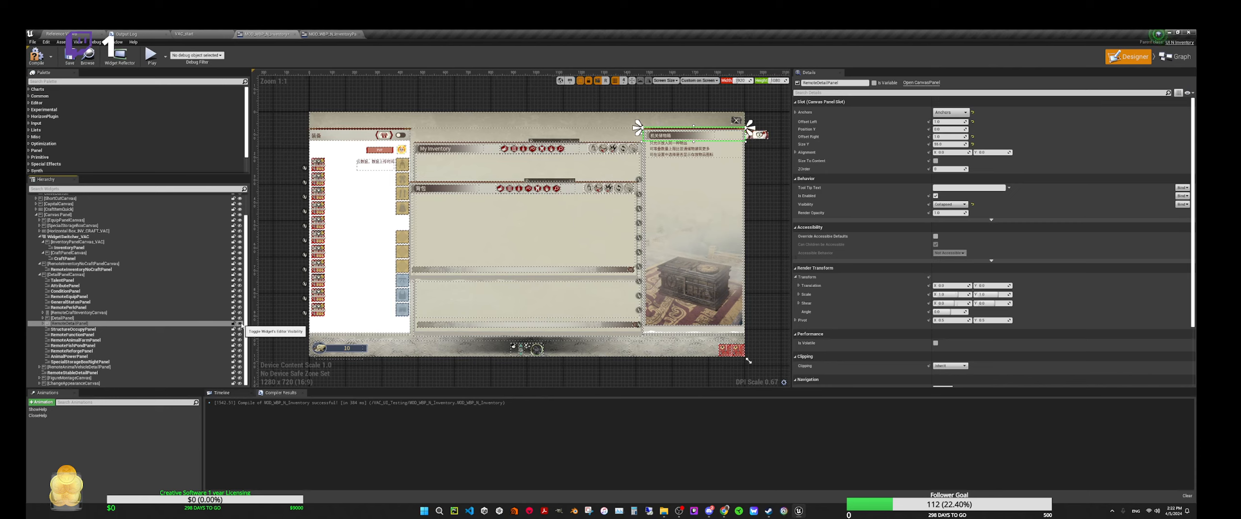
pyautogui.click(240, 324)
# Inspect DetailPanel, RemoteCraftInventoryCanvas and RemoteEquipPanel, and toggle the editor visibility of GeneralStatusPanel.
pyautogui.click(141, 318)
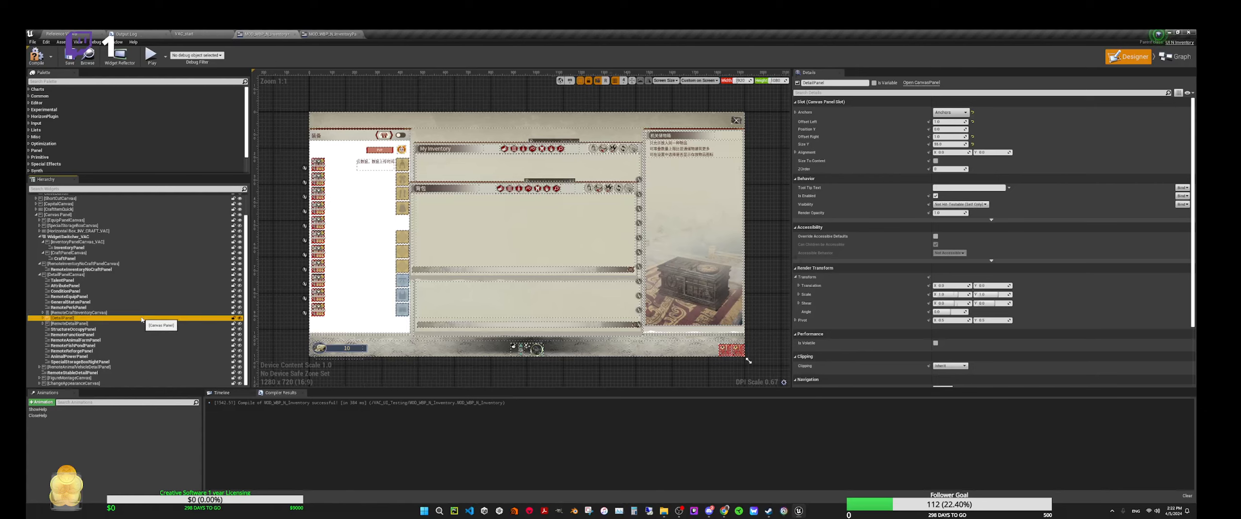
pyautogui.click(141, 313)
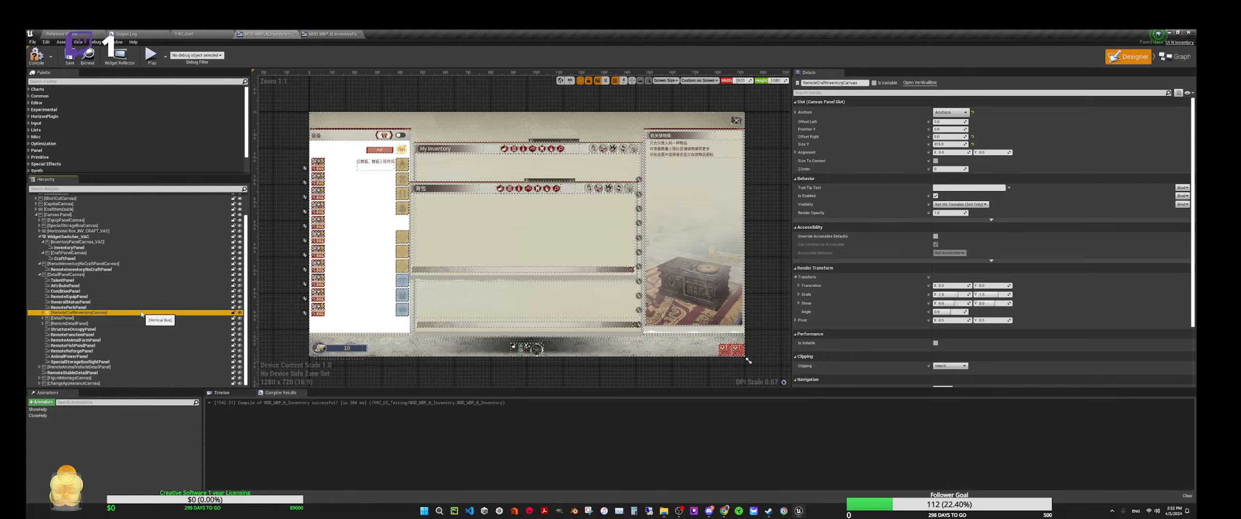
pyautogui.click(139, 305)
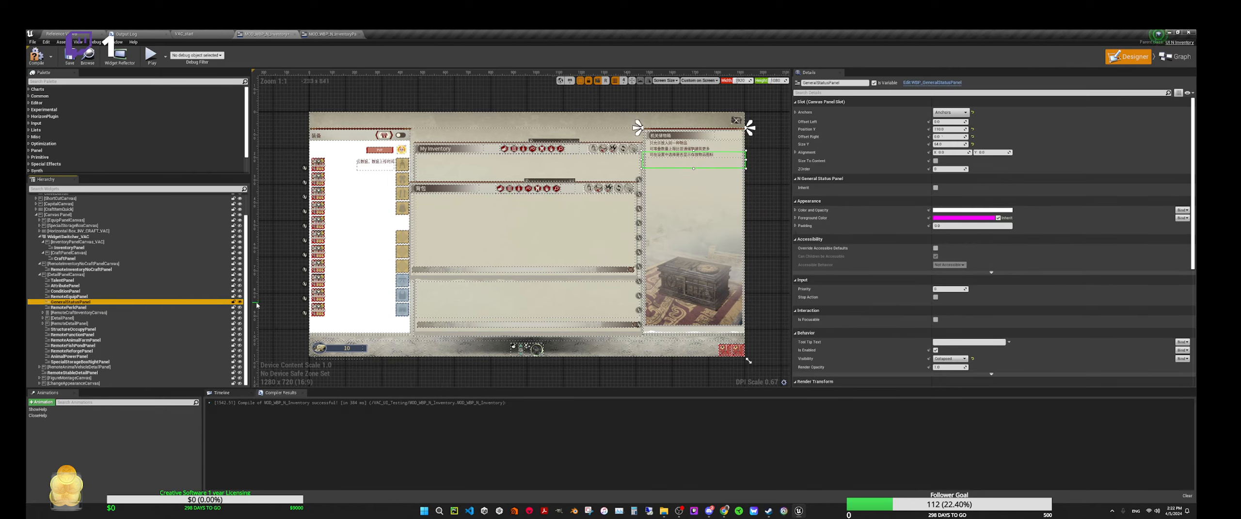
pyautogui.click(240, 302)
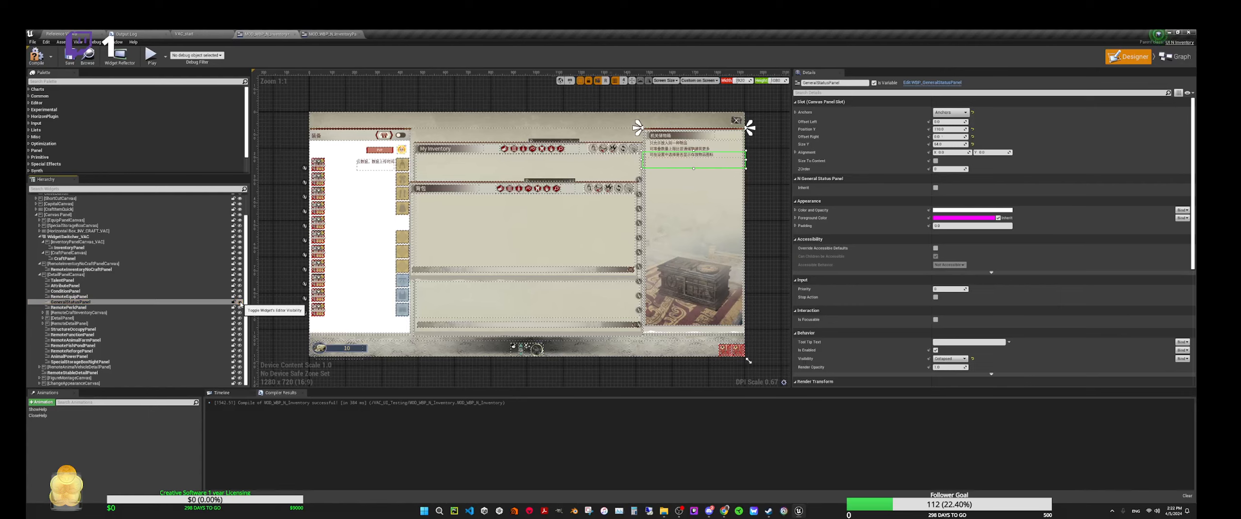
pyautogui.click(240, 302)
pyautogui.click(121, 297)
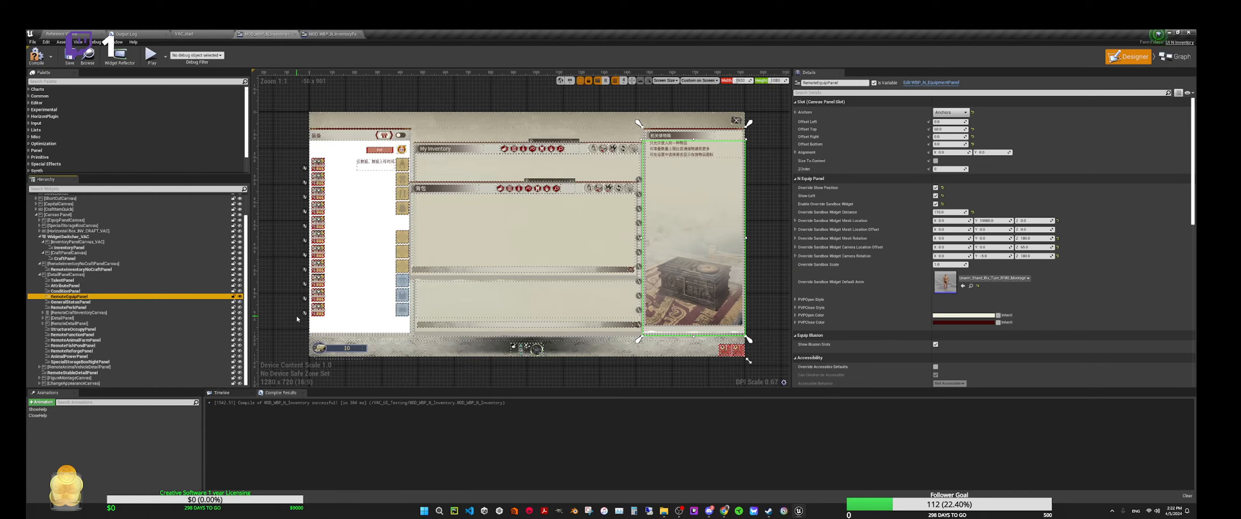
# Hide SpecialStorageBoxRightPanel and the RemoteEquipPanel underneath it in the designer preview.
pyautogui.click(105, 362)
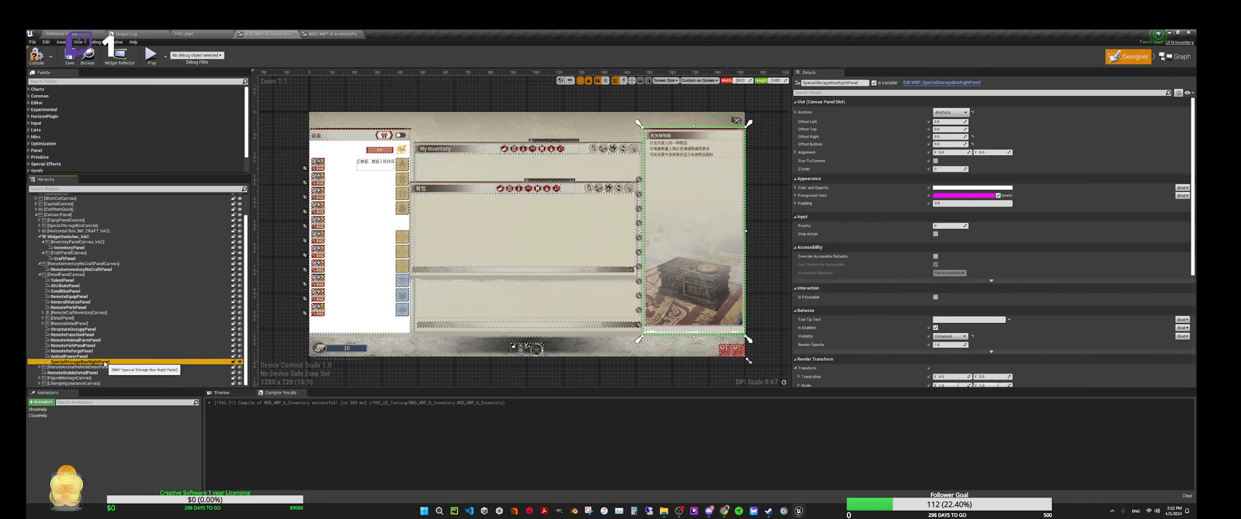
pyautogui.click(240, 362)
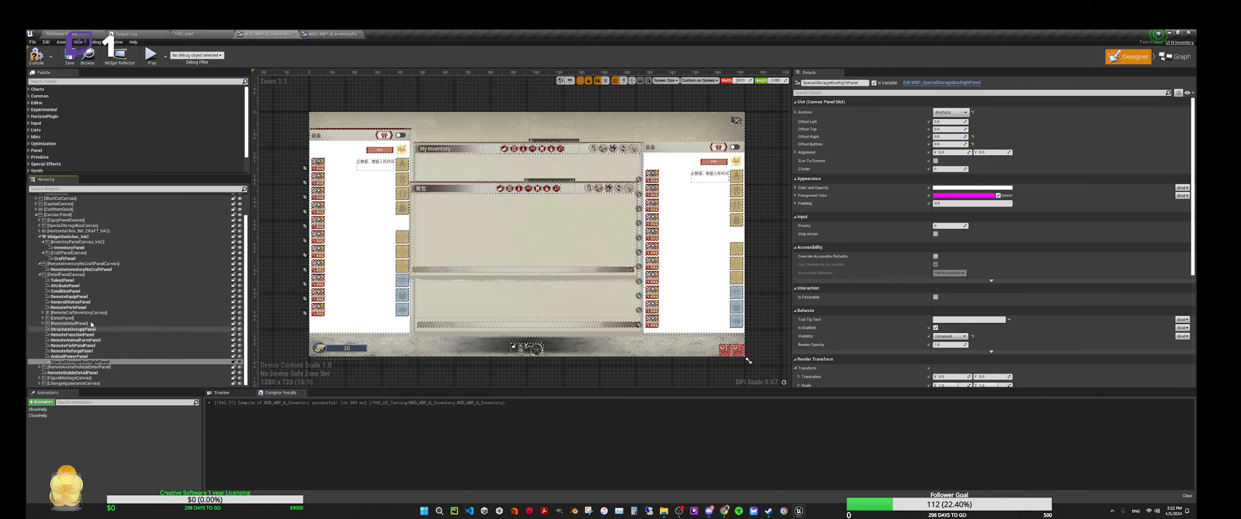
pyautogui.click(91, 297)
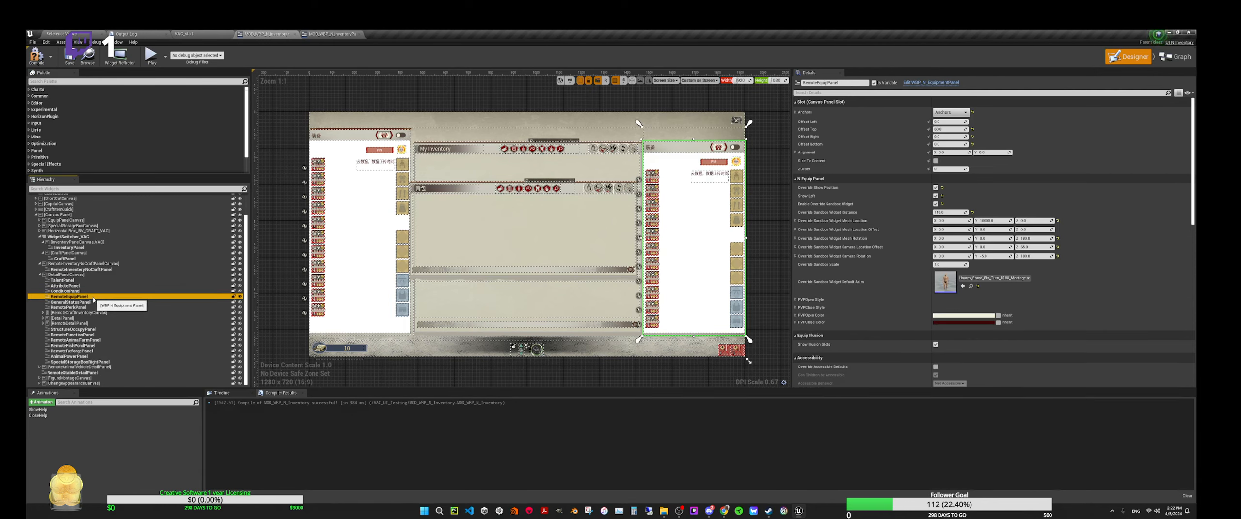
pyautogui.click(240, 297)
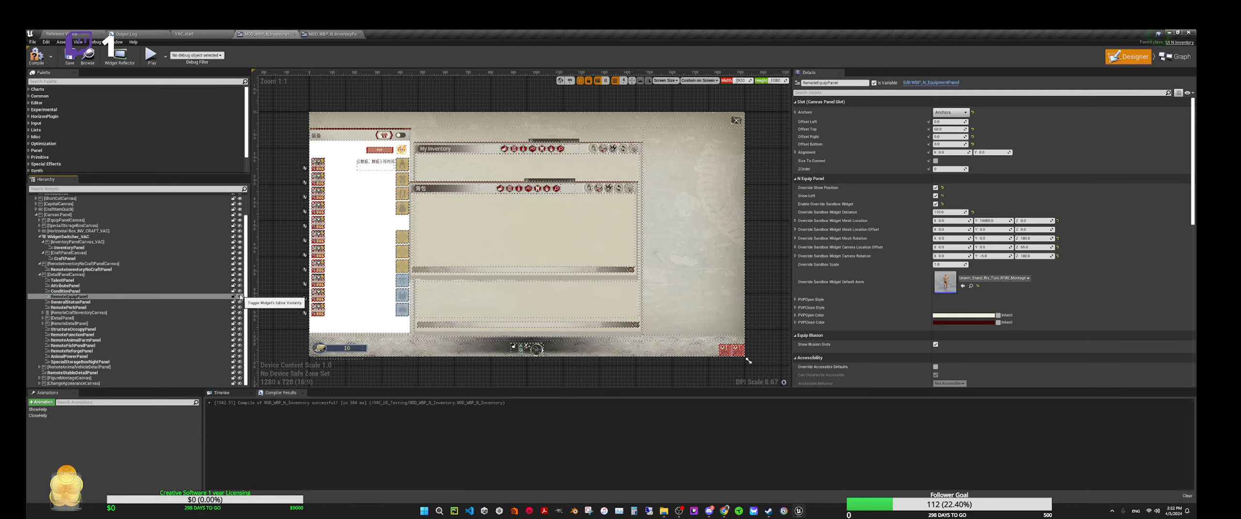
# Toggle the editor visibility of DetailPanelCanvas off and on, and show SpecialStorageBoxRightPanel again.
pyautogui.click(159, 277)
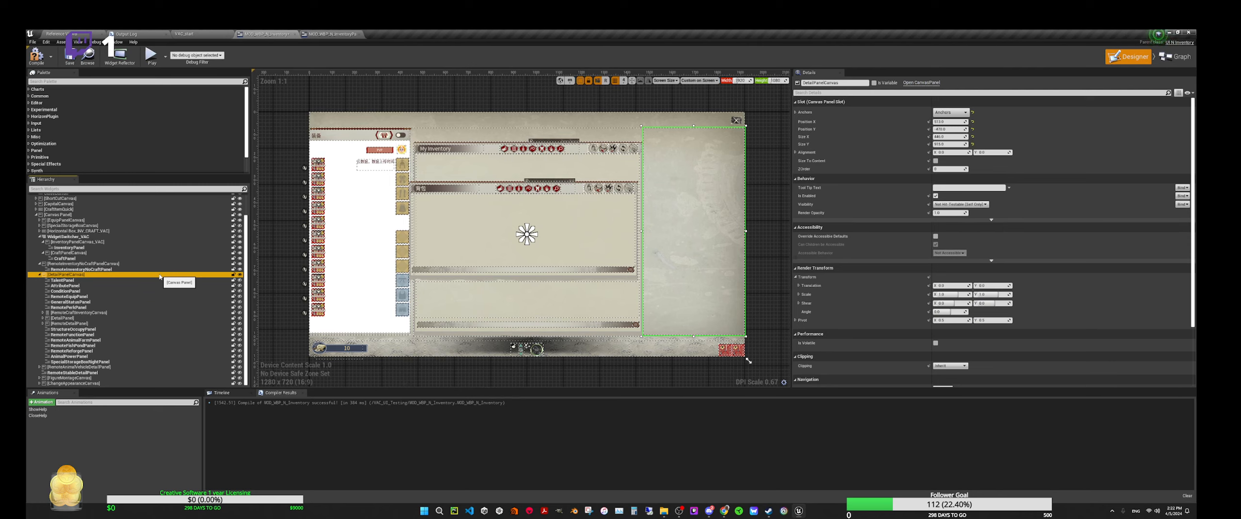
pyautogui.click(239, 275)
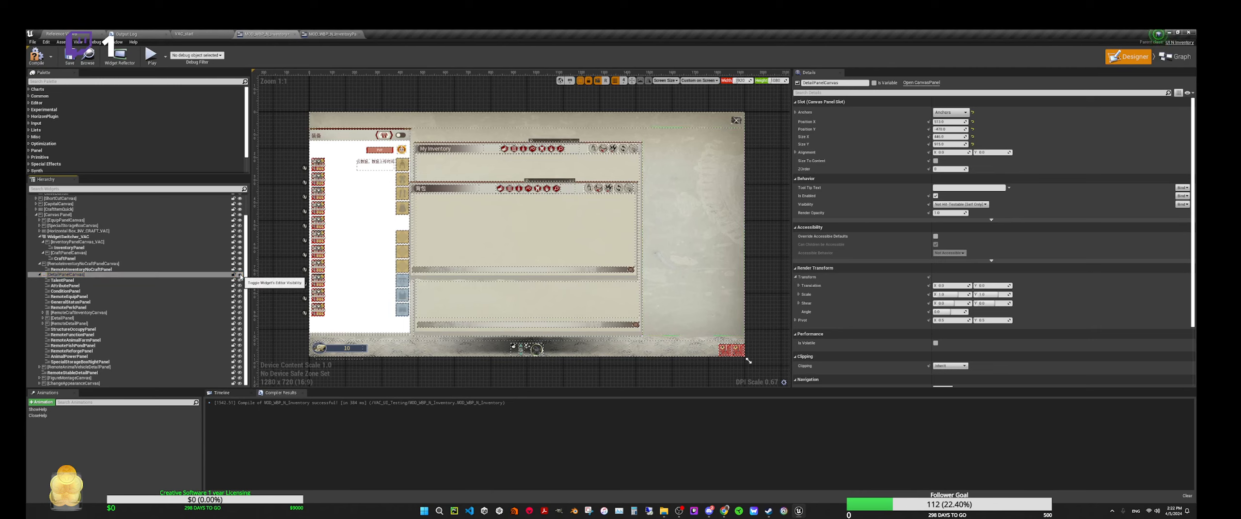
pyautogui.click(240, 275)
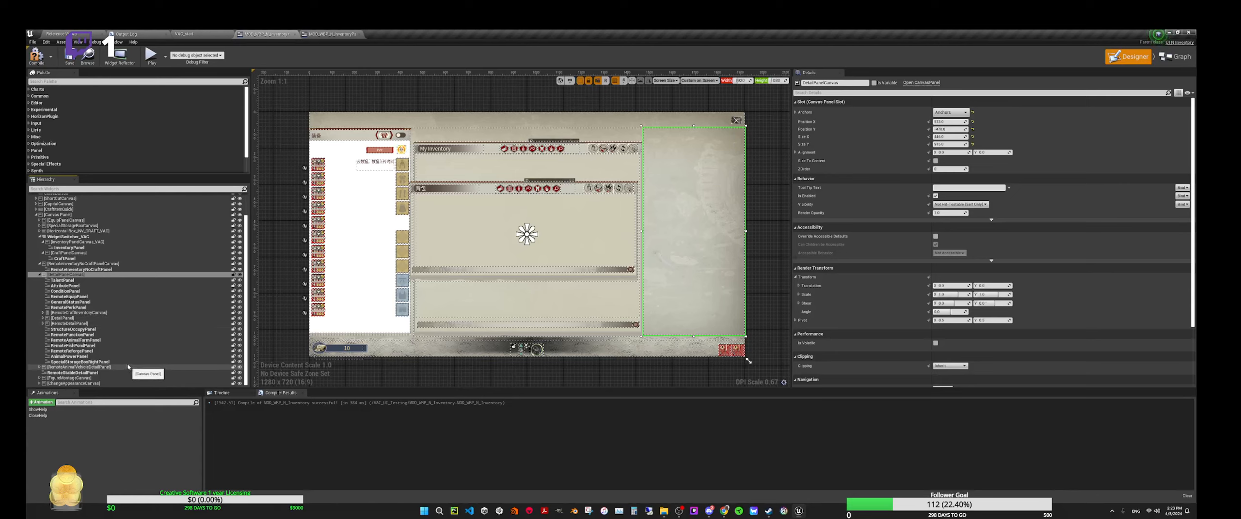
pyautogui.click(87, 362)
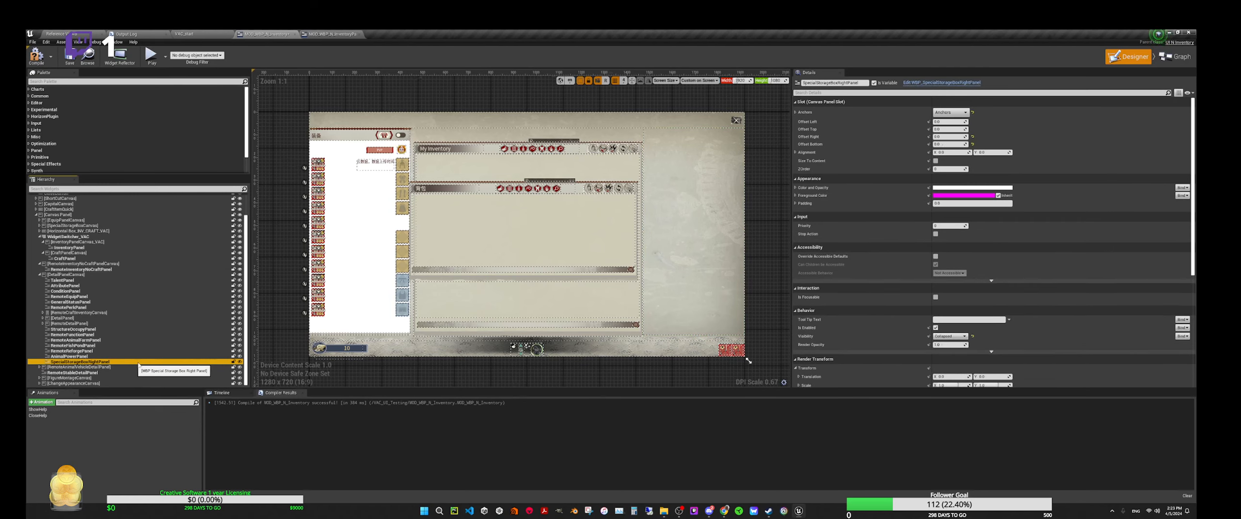
pyautogui.click(239, 362)
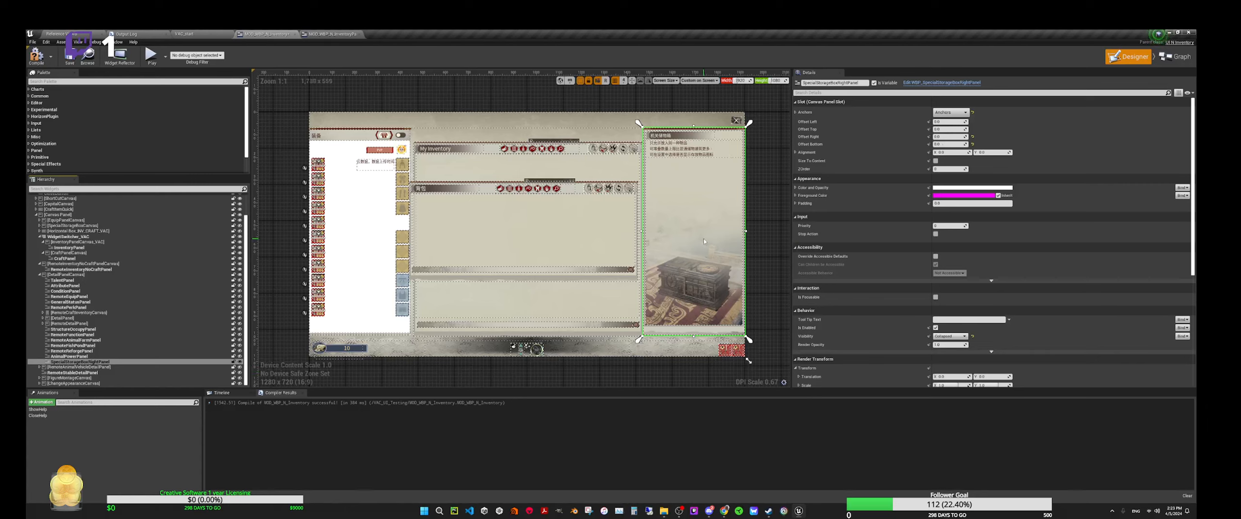
# Open the WBP_SpecialStorageBoxRightPanel widget blueprint and examine its Event Graph and class default properties.
pyautogui.click(935, 84)
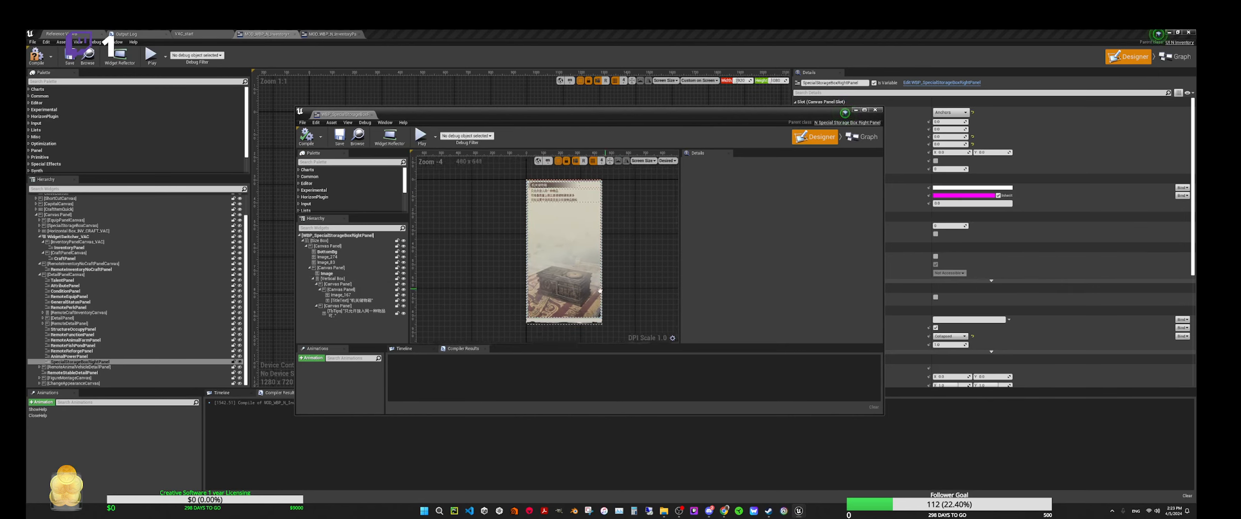
pyautogui.click(861, 137)
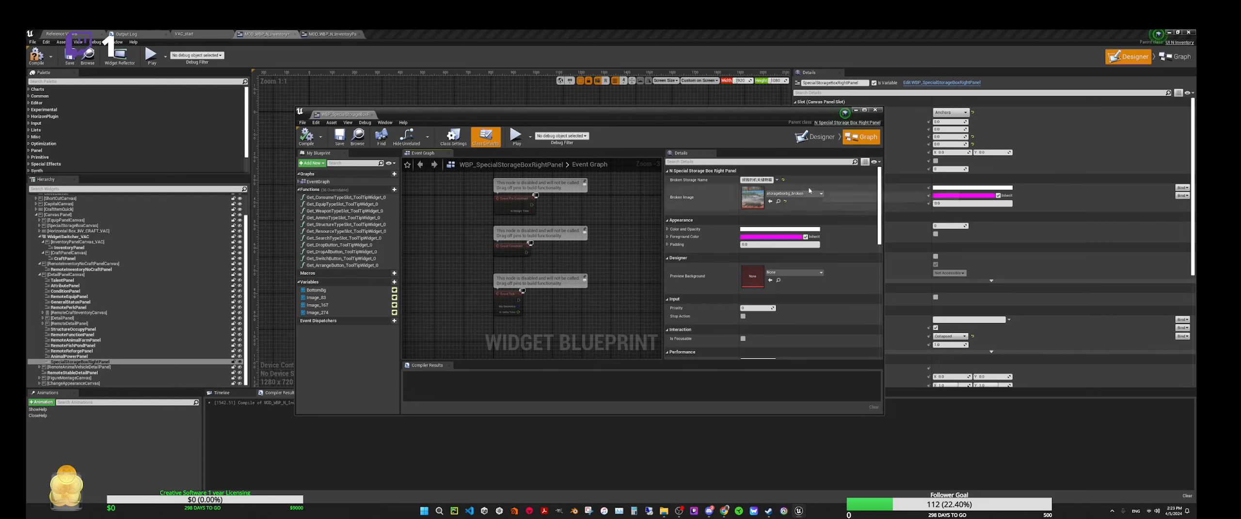
pyautogui.scroll(-10, 836, 205)
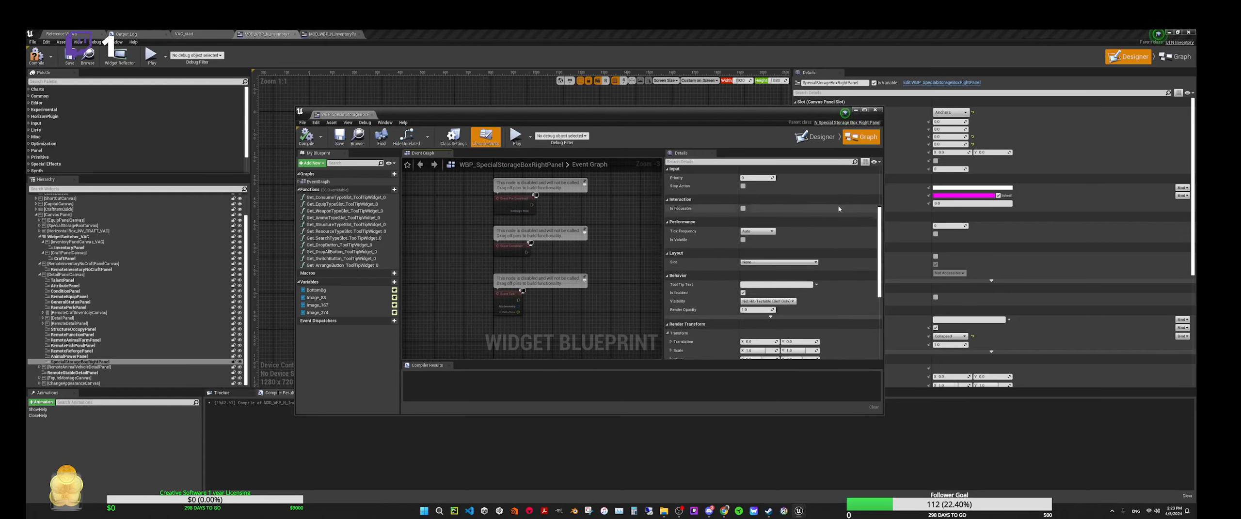
pyautogui.scroll(3, 831, 206)
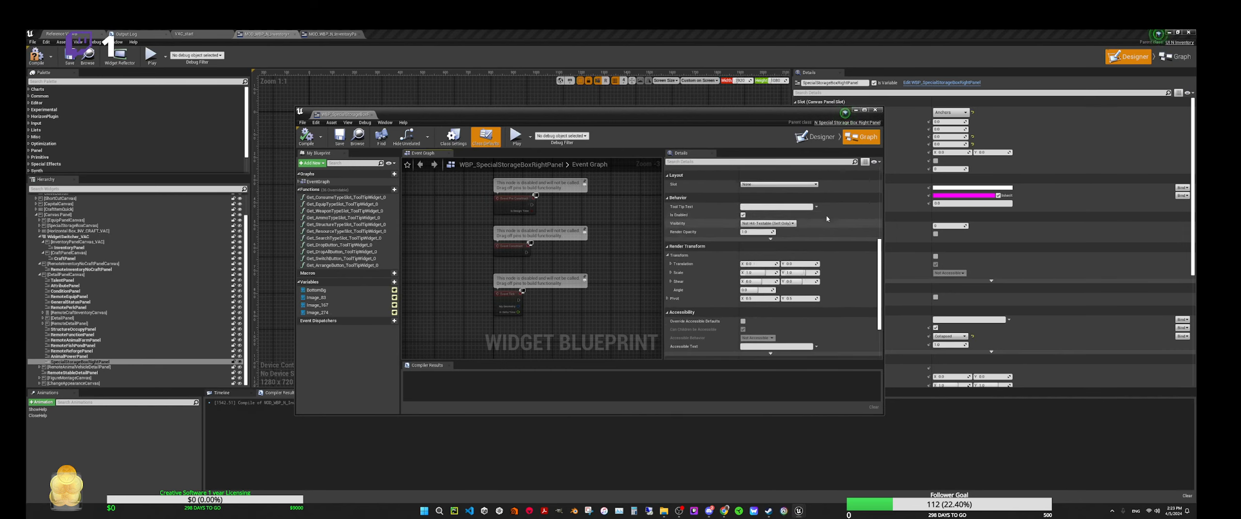
pyautogui.scroll(7, 823, 209)
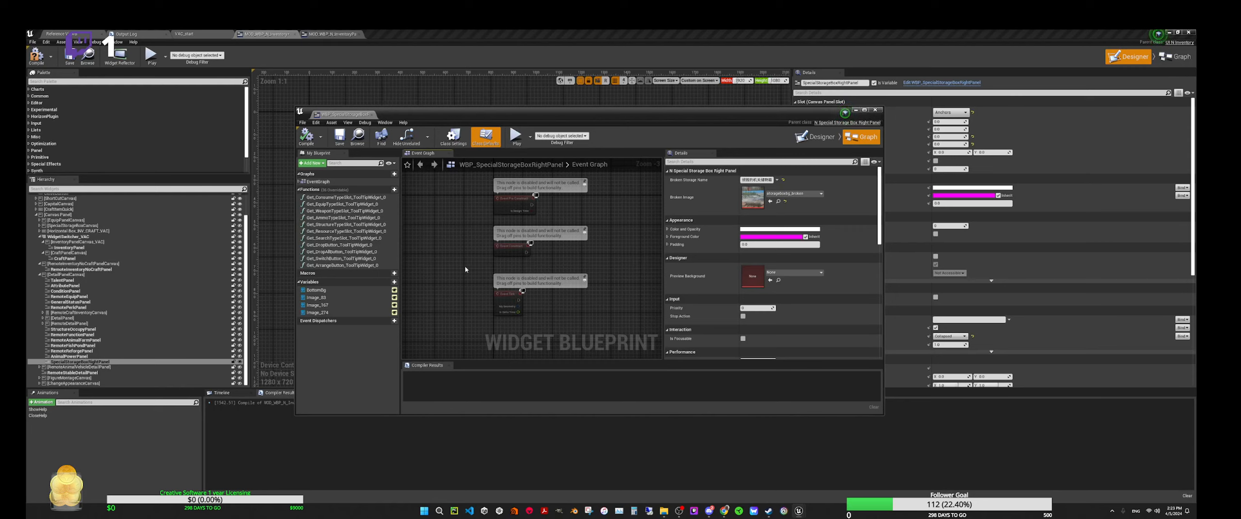
pyautogui.scroll(-3, 460, 271)
pyautogui.moveTo(604, 250); pyautogui.dragTo(570, 228, button='right')
pyautogui.scroll(-2, 586, 248)
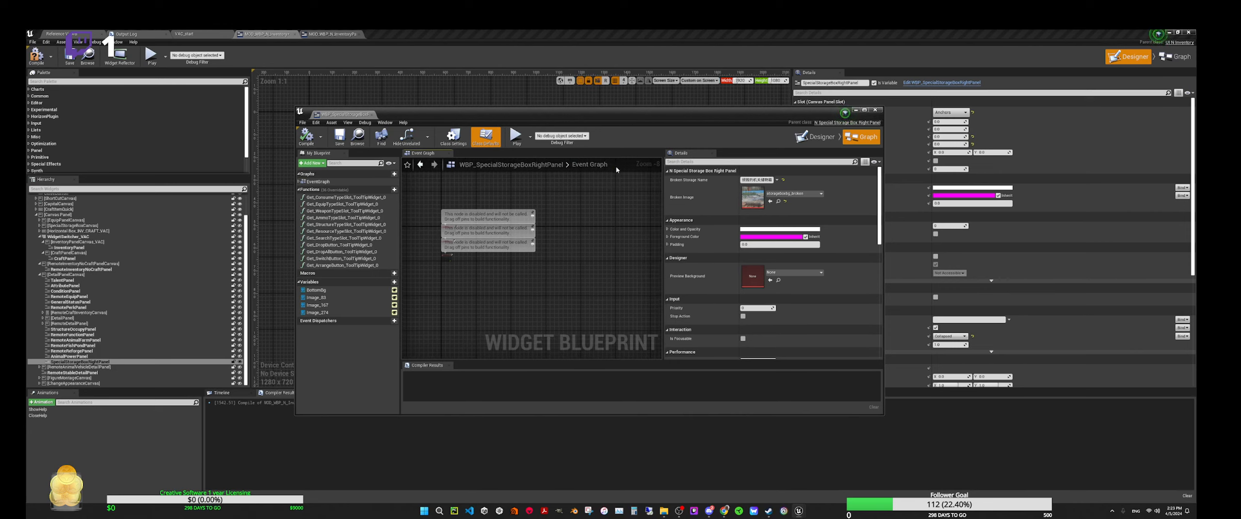
pyautogui.click(421, 166)
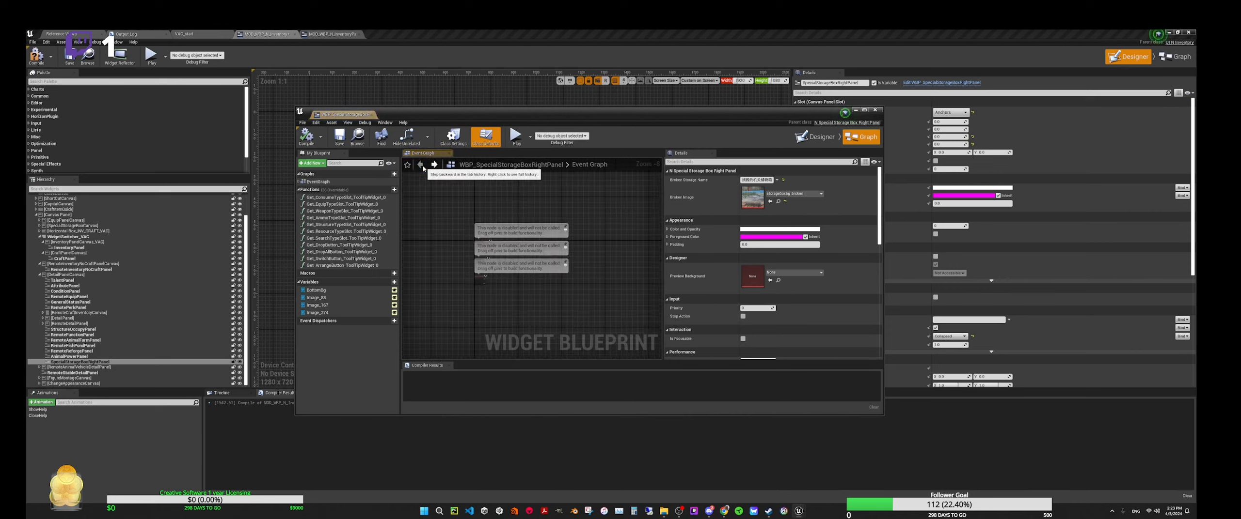
# Browse the ToolTipWidget functions of WBP_SpecialStorageBoxRightPanel one by one, from the consume type slot to the arrange button.
pyautogui.click(435, 165)
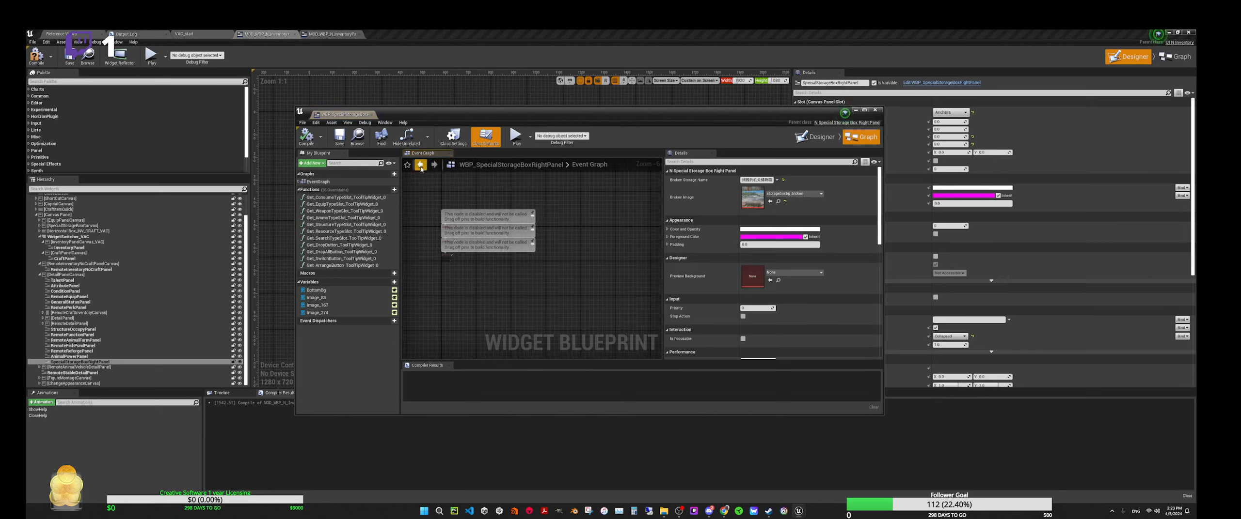
pyautogui.click(421, 166)
pyautogui.click(435, 166)
pyautogui.click(341, 198)
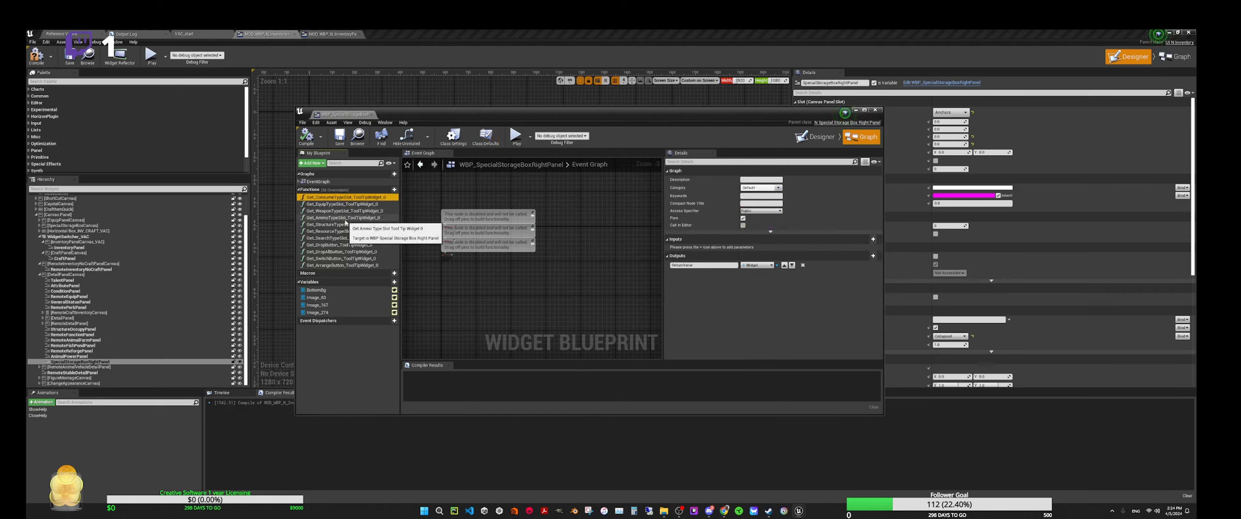
pyautogui.click(343, 266)
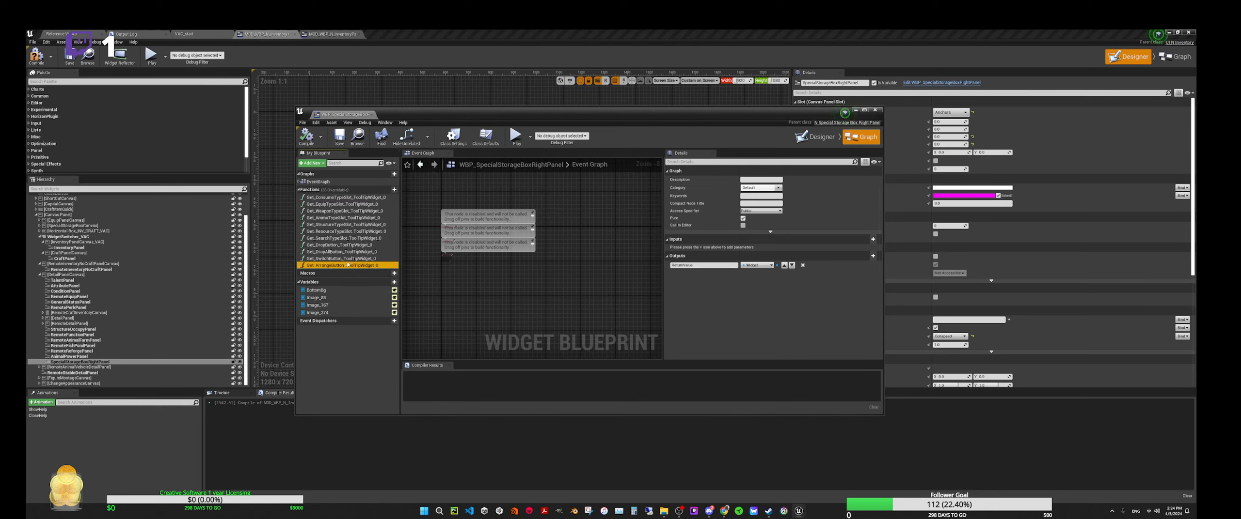
pyautogui.click(345, 198)
pyautogui.click(356, 204)
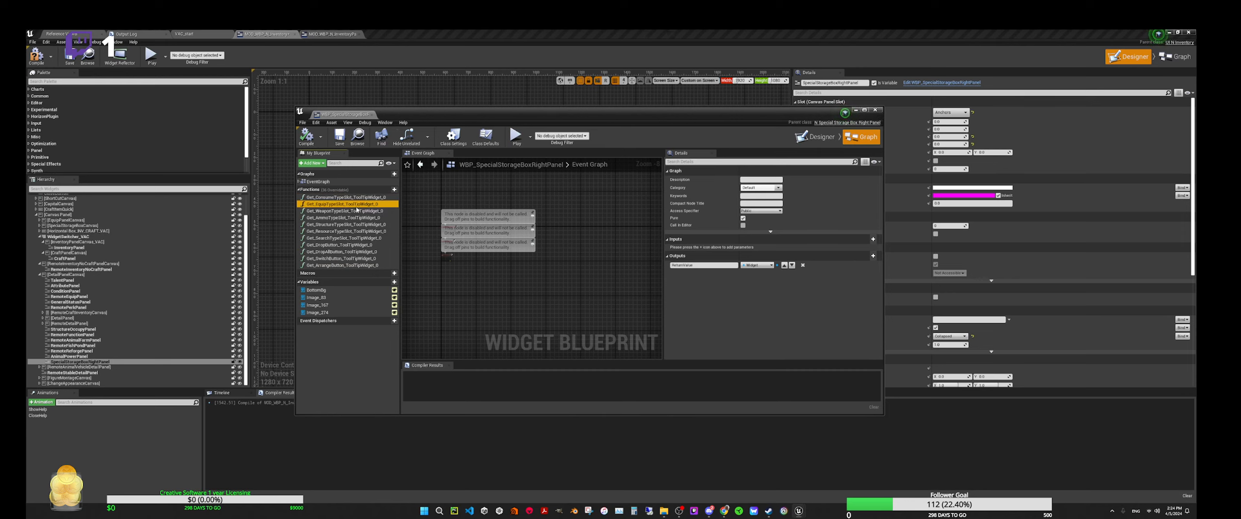
pyautogui.click(356, 211)
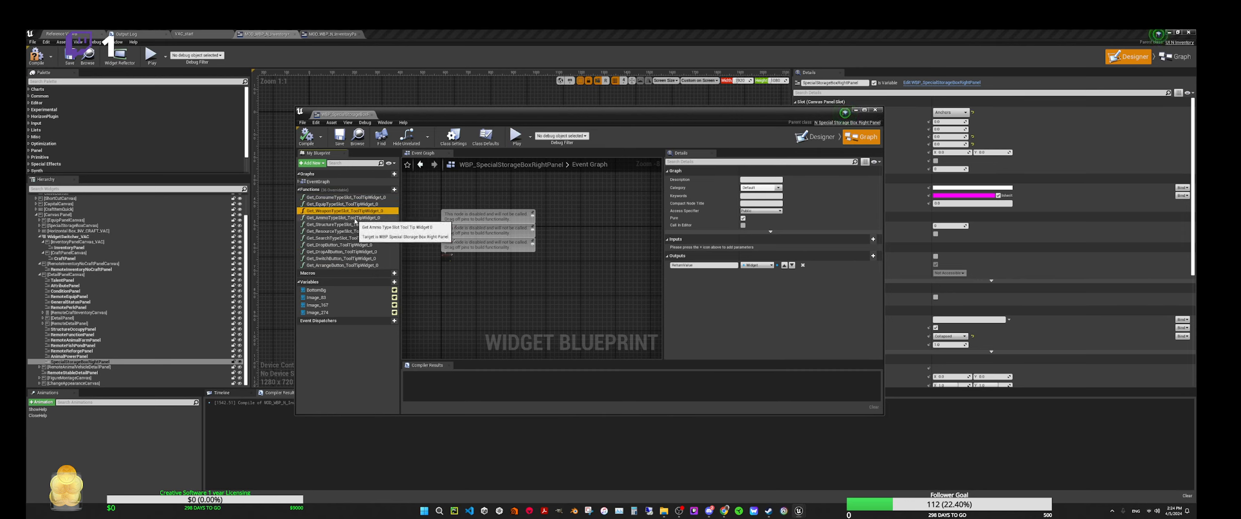
pyautogui.click(355, 218)
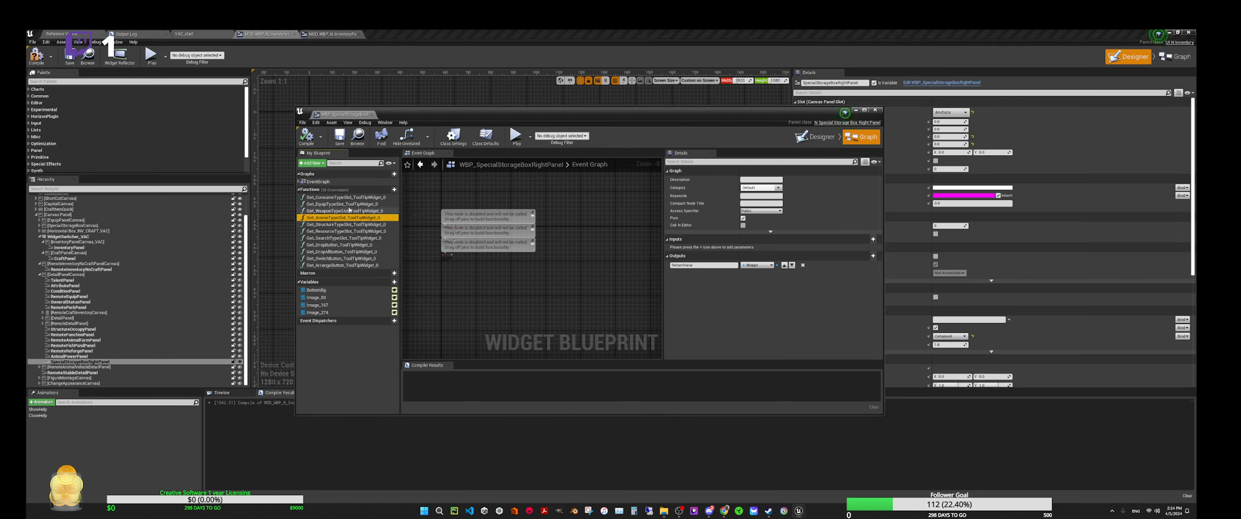
pyautogui.click(349, 199)
pyautogui.click(353, 232)
pyautogui.click(353, 238)
pyautogui.click(348, 245)
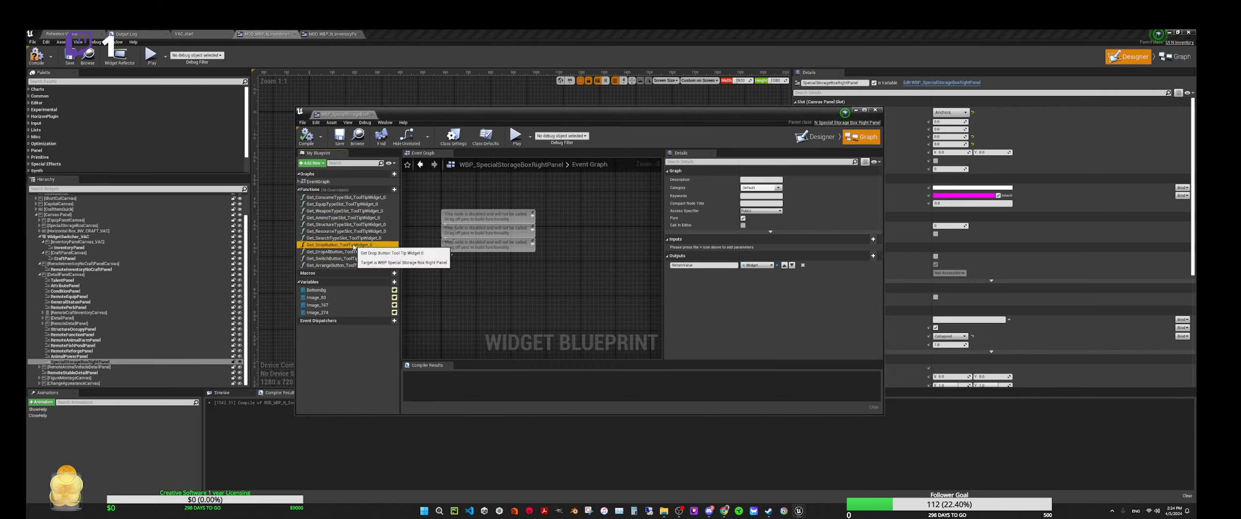
pyautogui.click(349, 252)
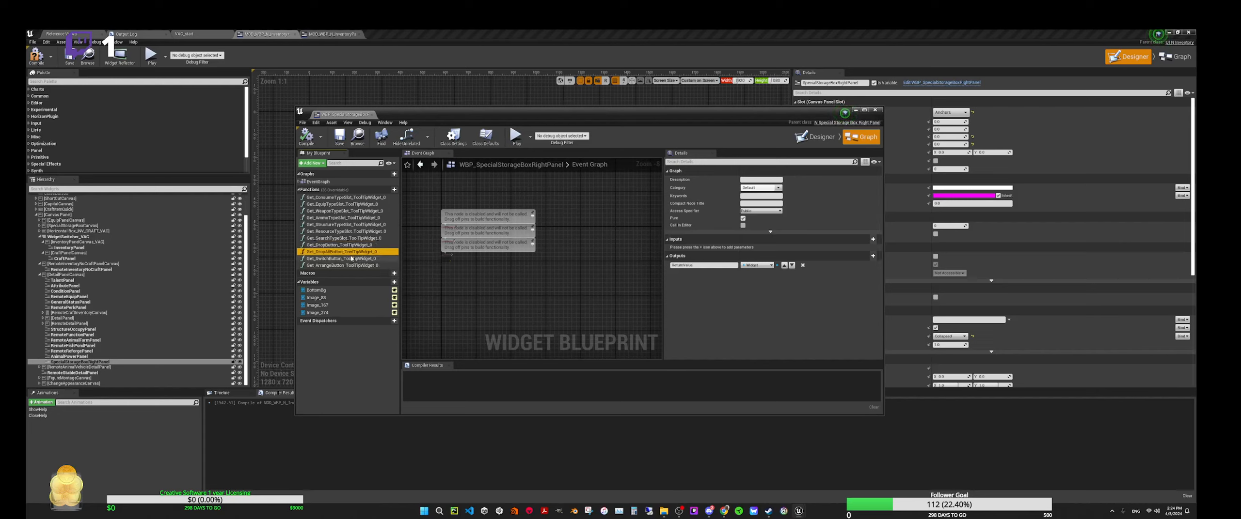
pyautogui.click(350, 259)
pyautogui.click(352, 265)
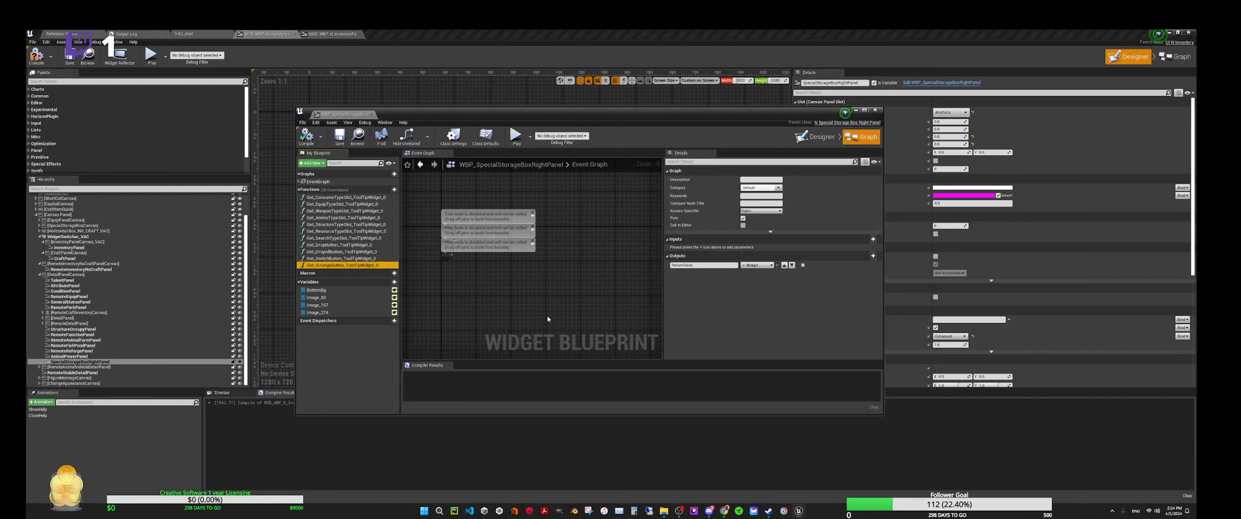
pyautogui.moveTo(624, 299); pyautogui.dragTo(622, 278, button='right')
pyautogui.scroll(1, 557, 301)
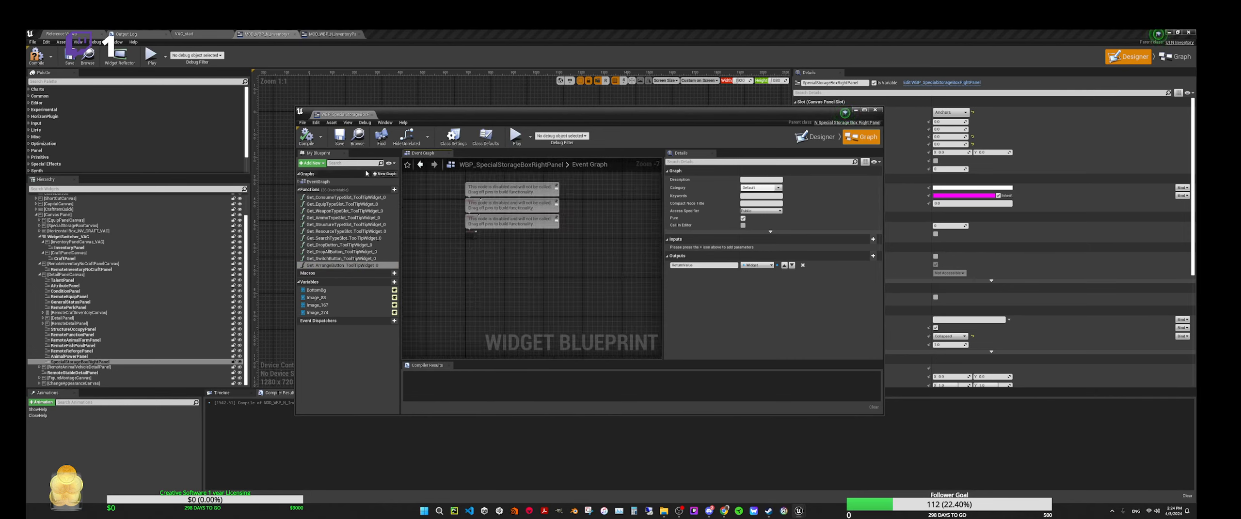
pyautogui.click(385, 123)
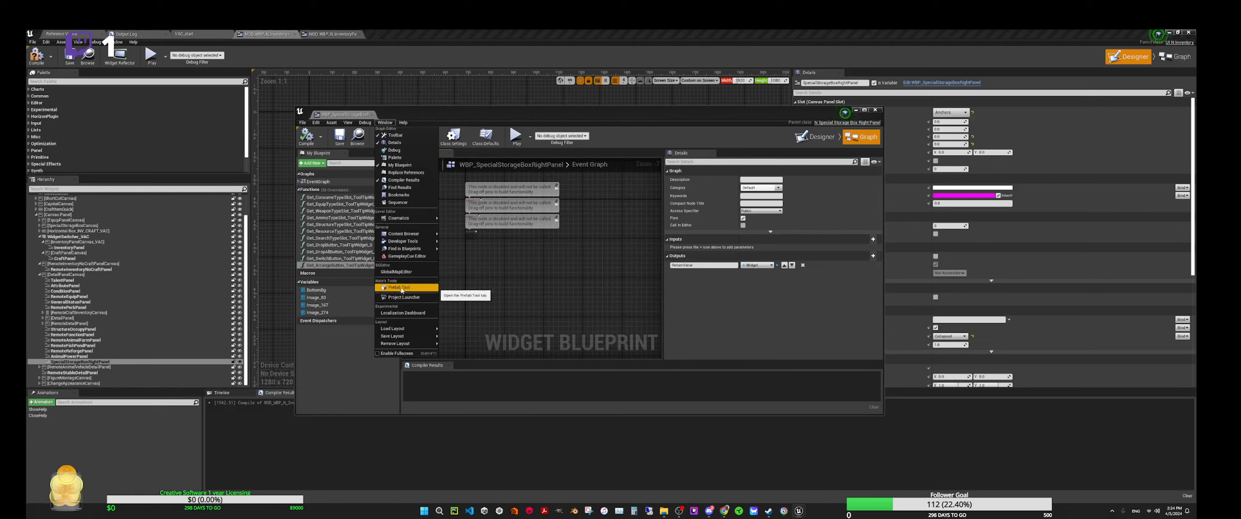
pyautogui.moveTo(406, 332)
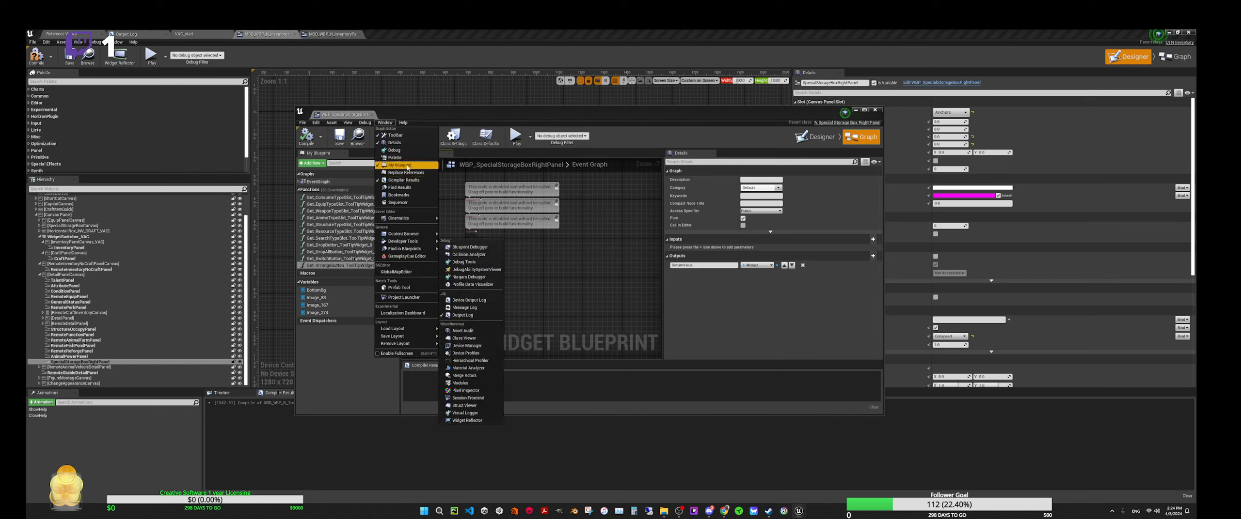
pyautogui.click(567, 269)
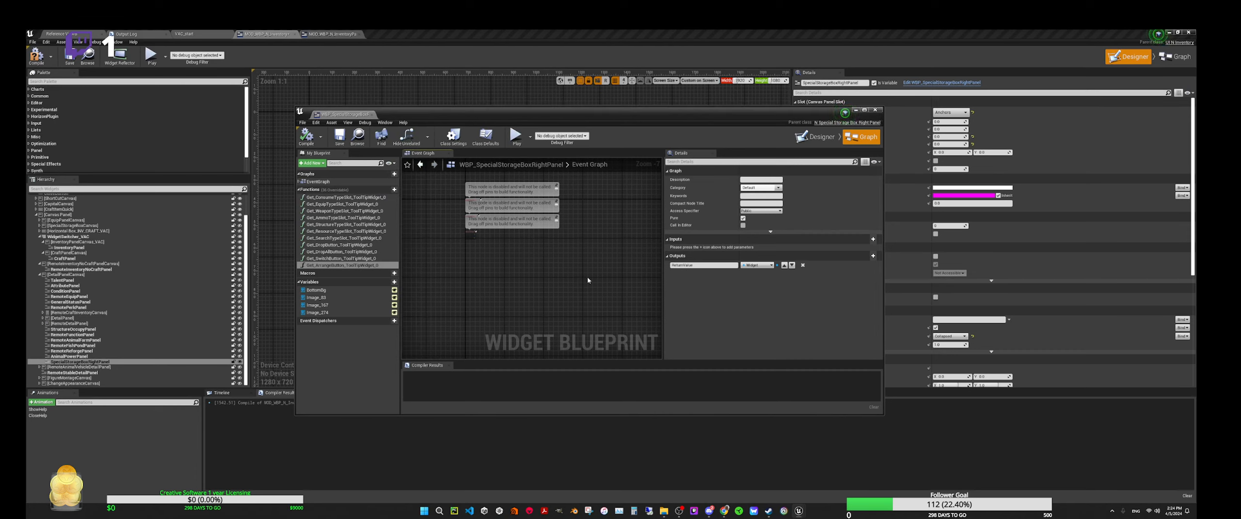
# Examine the blueprint's class settings, including the available parent classes and the advanced class options.
pyautogui.click(460, 142)
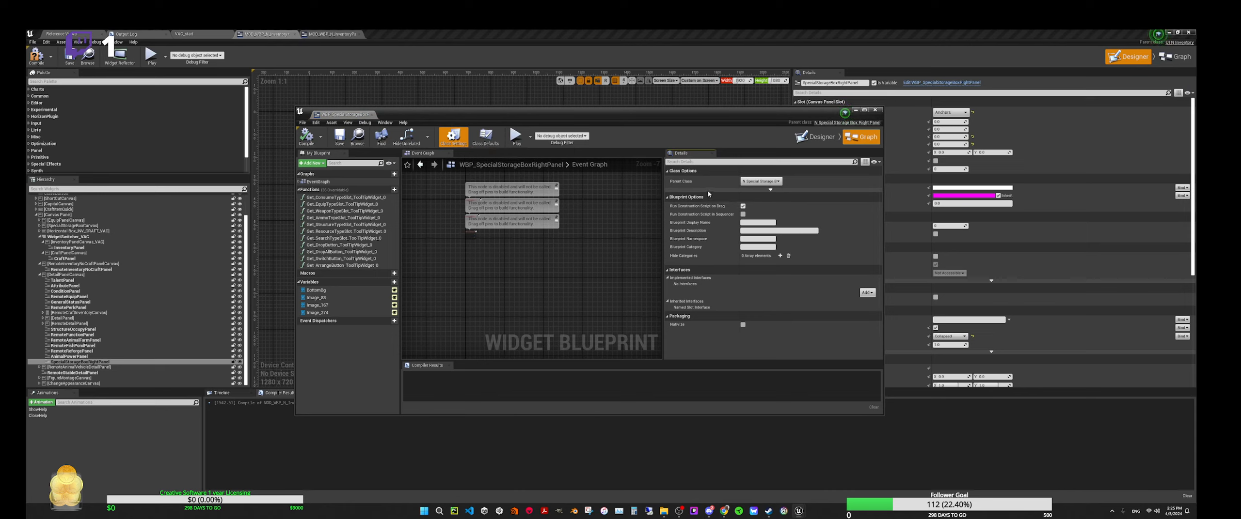
pyautogui.click(760, 182)
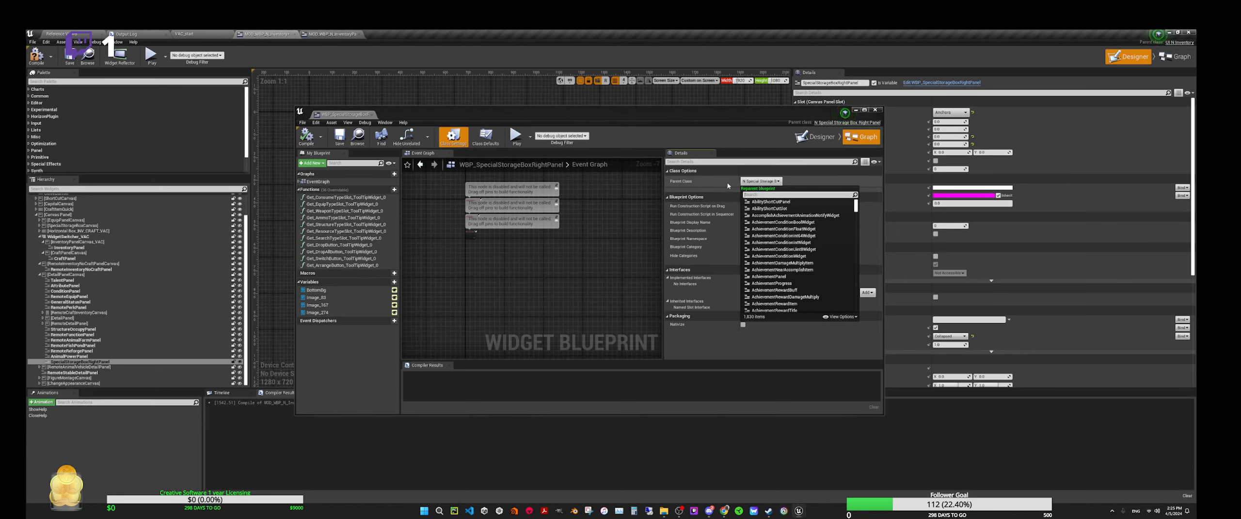
pyautogui.click(720, 196)
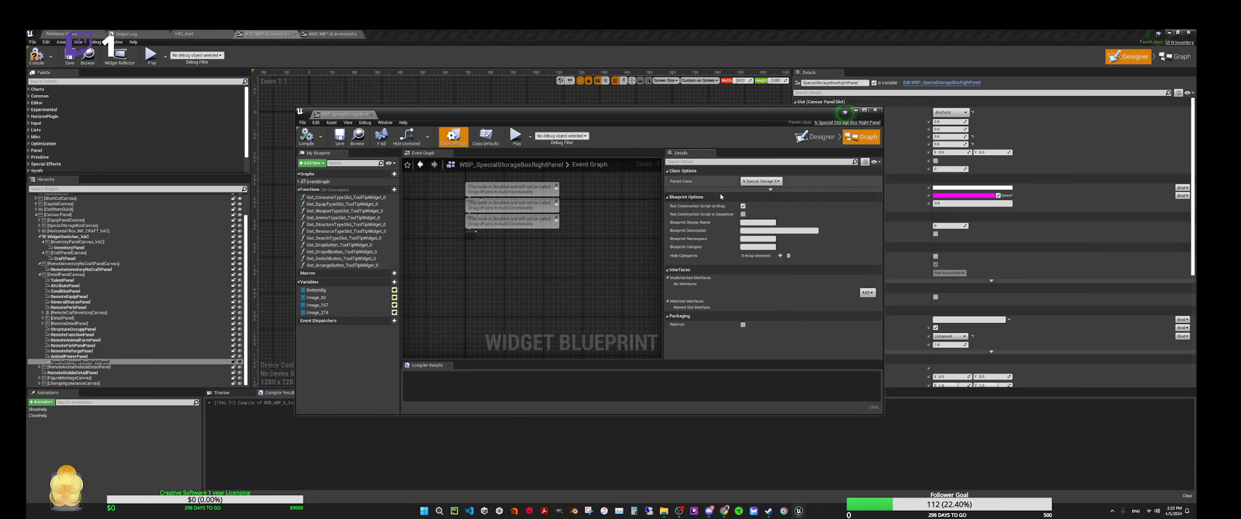
pyautogui.click(770, 190)
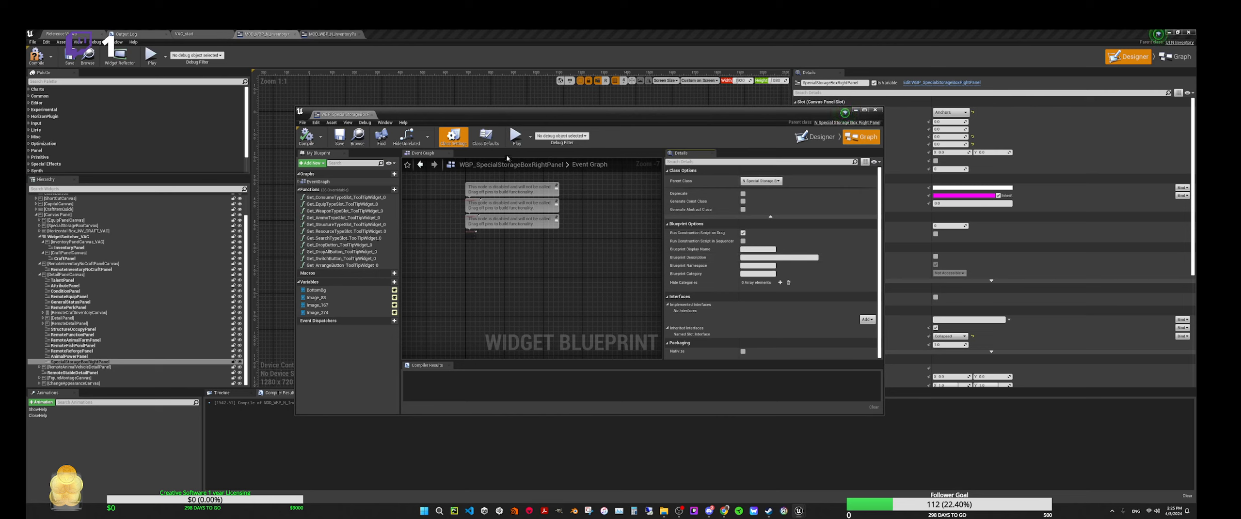
# Review the widget blueprint's class defaults from Appearance down to Localization.
pyautogui.click(485, 137)
pyautogui.scroll(-6, 729, 194)
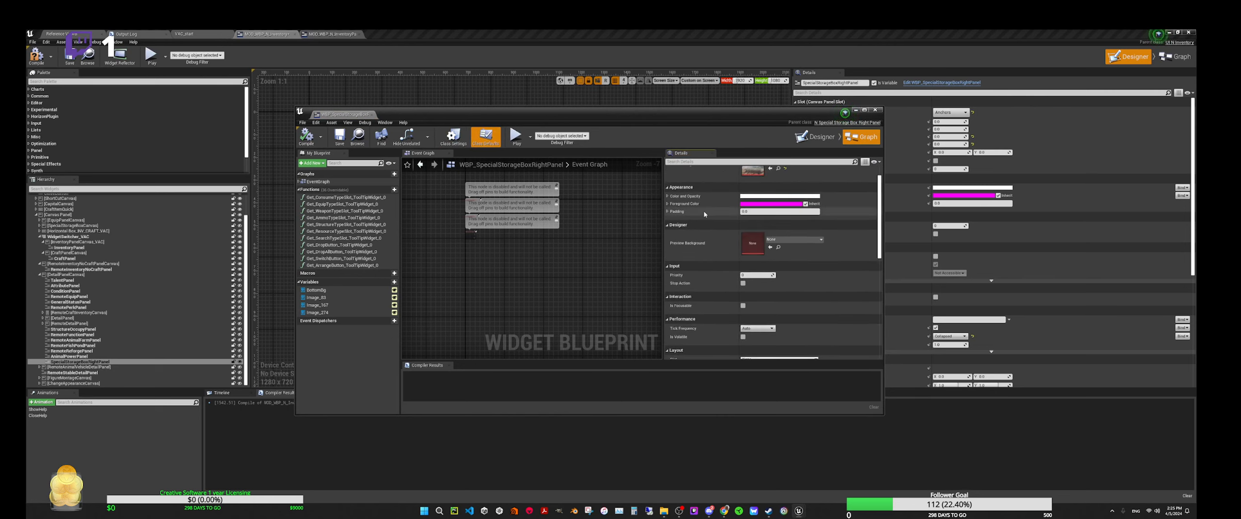
pyautogui.scroll(-2, 705, 240)
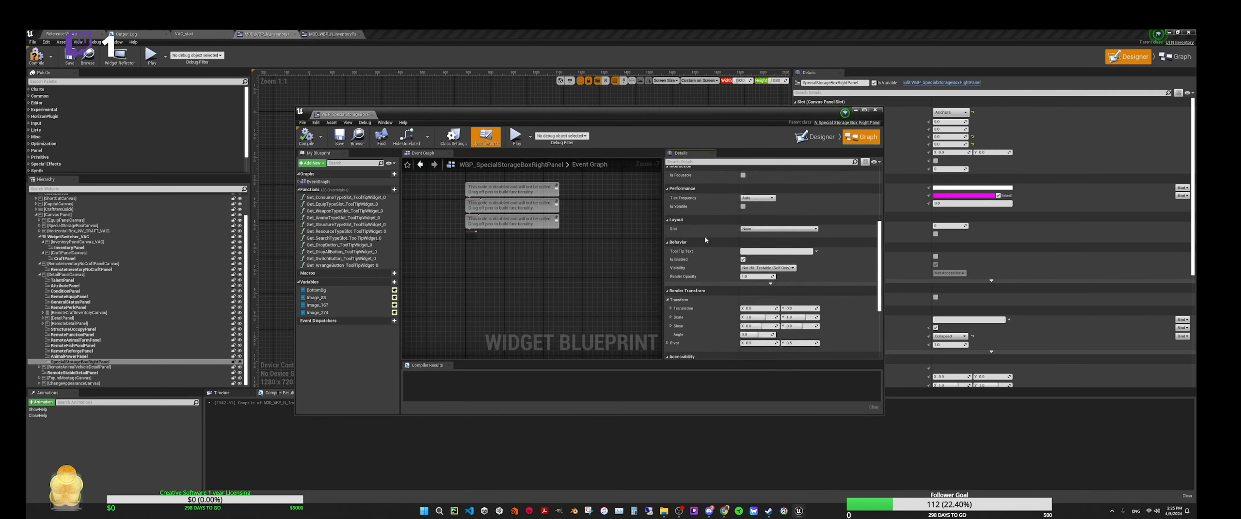
pyautogui.scroll(-2, 705, 240)
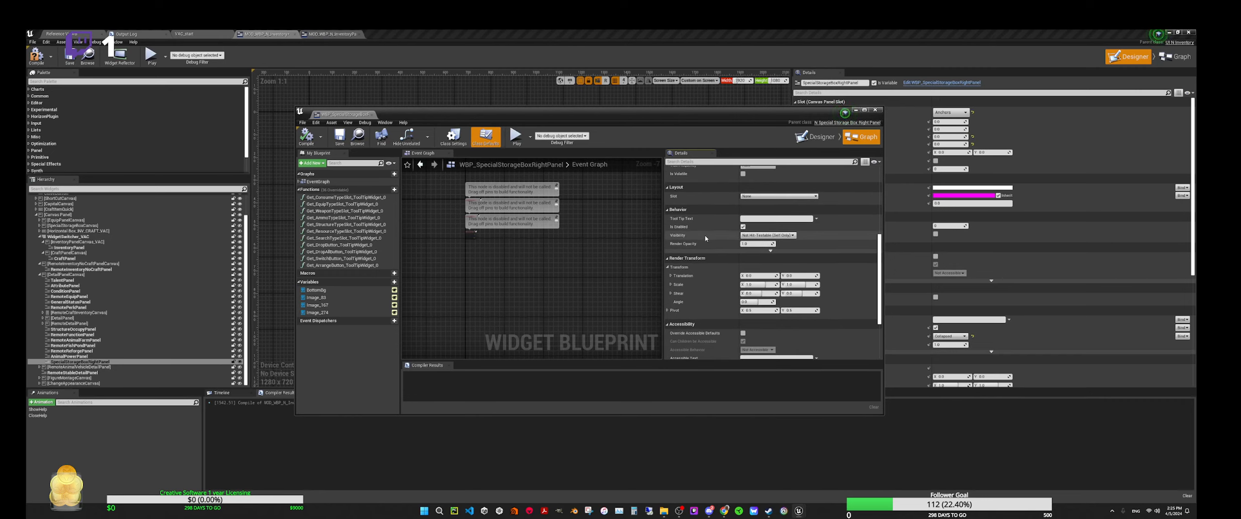
pyautogui.scroll(-5, 705, 238)
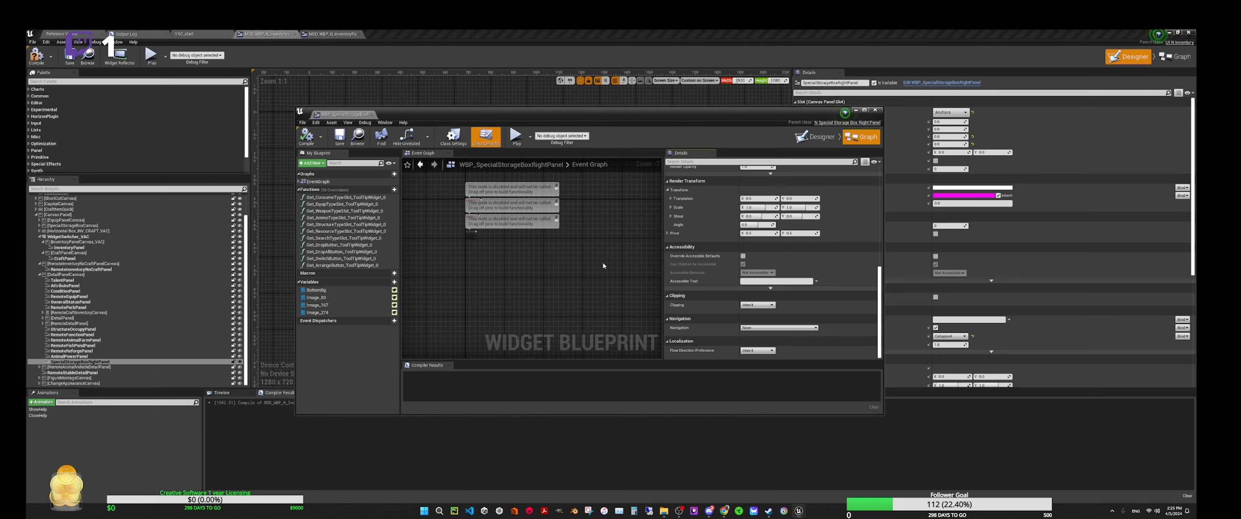
pyautogui.scroll(-1, 604, 268)
pyautogui.scroll(2, 603, 268)
pyautogui.moveTo(604, 268); pyautogui.dragTo(636, 295, button='right')
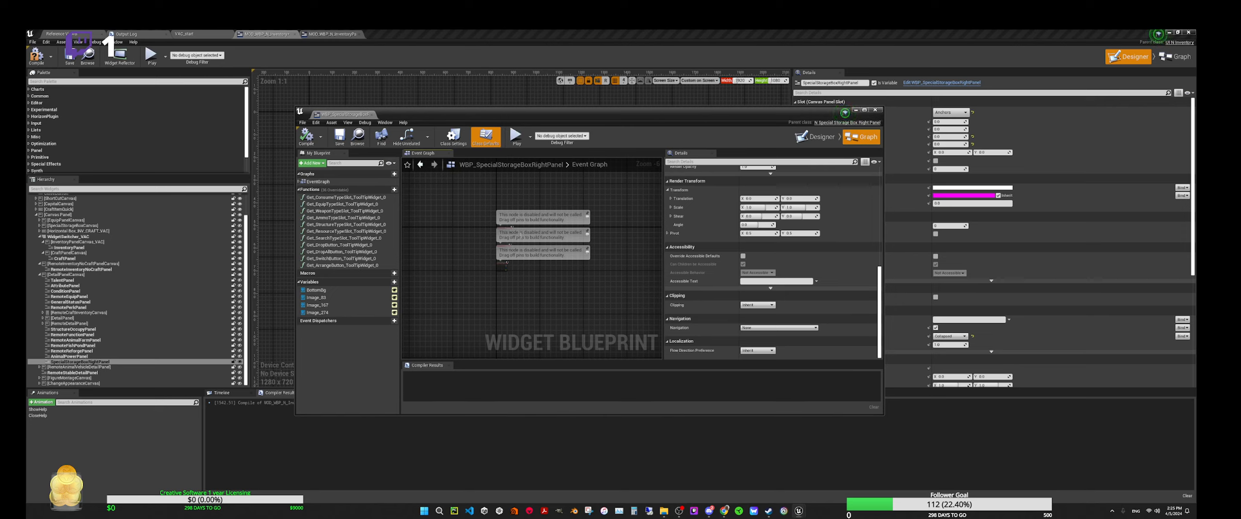
# Inspect the designer layout of WBP_SpecialStorageBoxRightPanel and close its blueprint window.
pyautogui.click(816, 136)
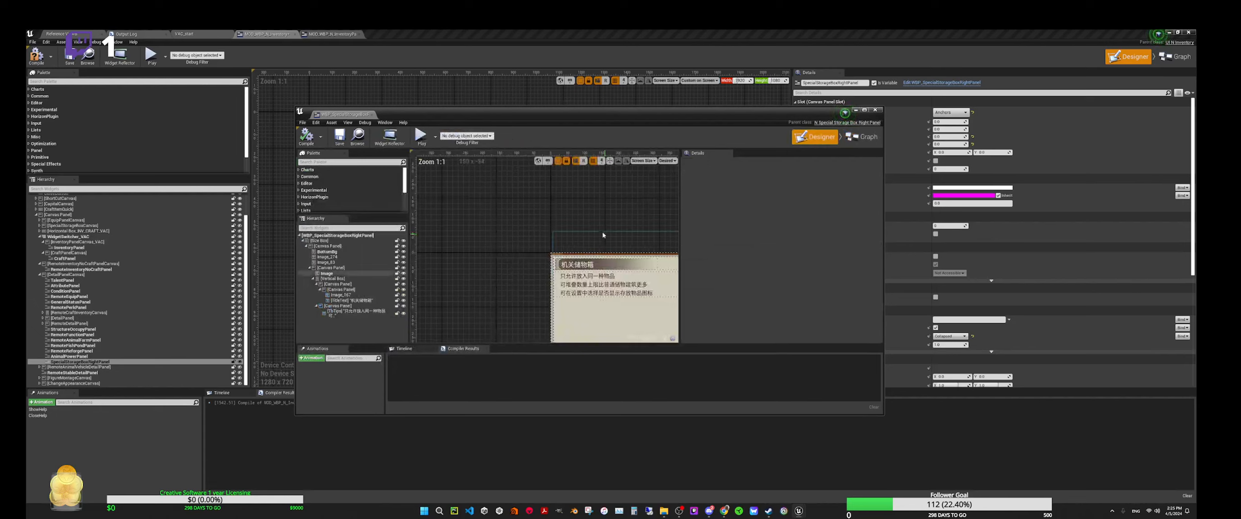
pyautogui.scroll(-3, 602, 235)
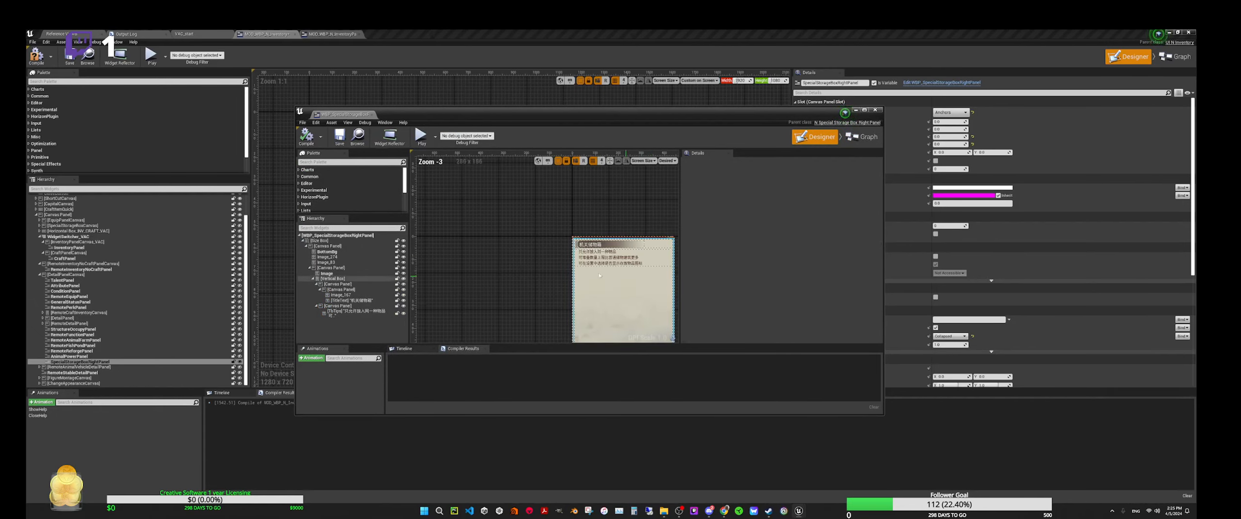
pyautogui.moveTo(512, 327); pyautogui.dragTo(447, 269, button='right')
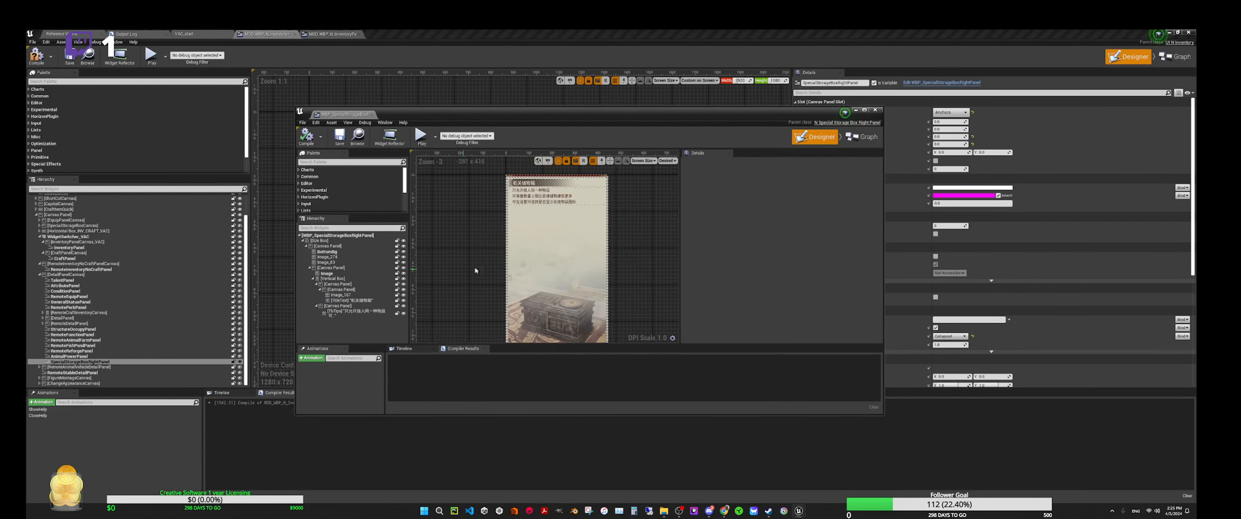
pyautogui.moveTo(658, 226); pyautogui.dragTo(646, 258, button='right')
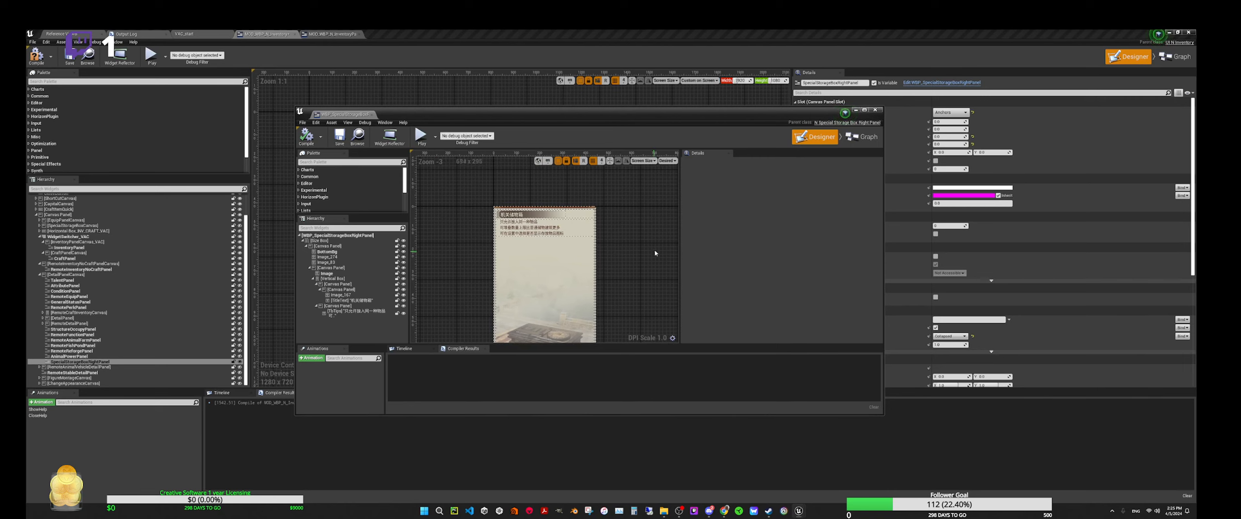
pyautogui.click(875, 110)
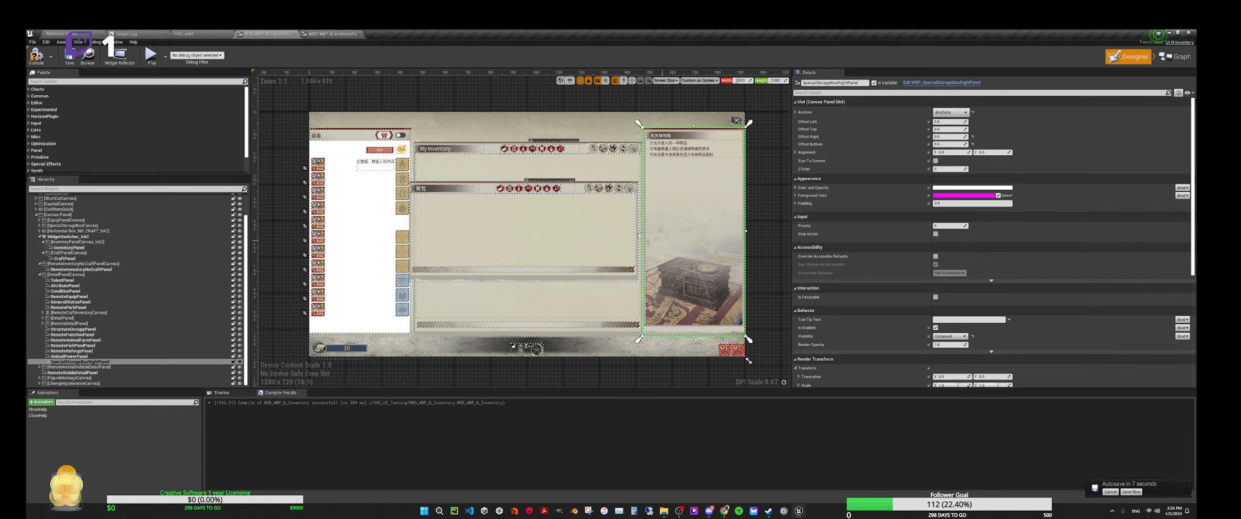
# Identify the middle inventory panel in the hierarchy, and toggle the editor visibility of its parent Canvas Panel off and on.
pyautogui.click(530, 228)
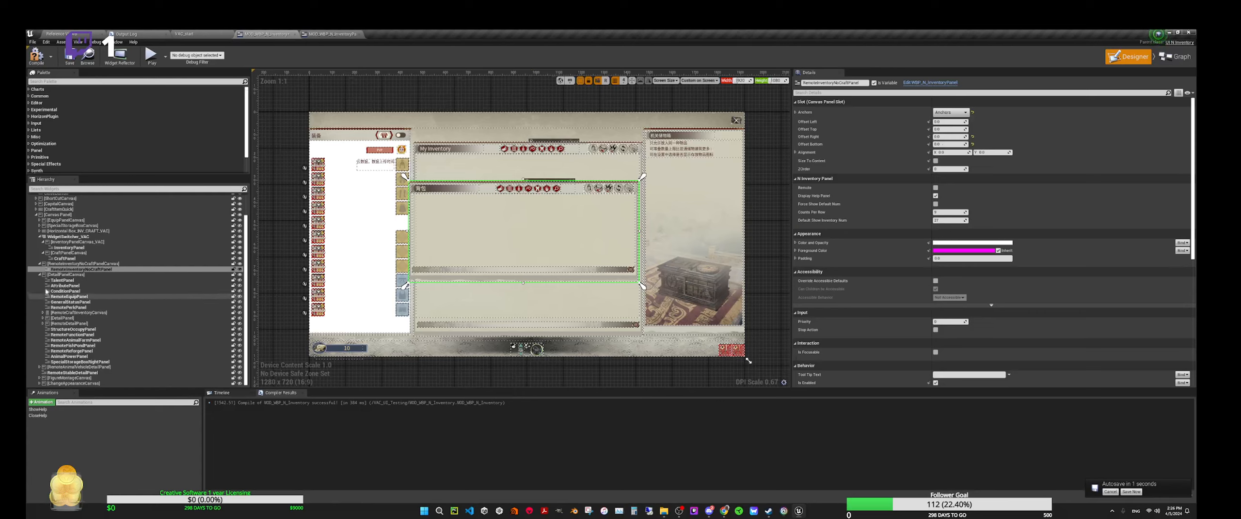
pyautogui.click(41, 238)
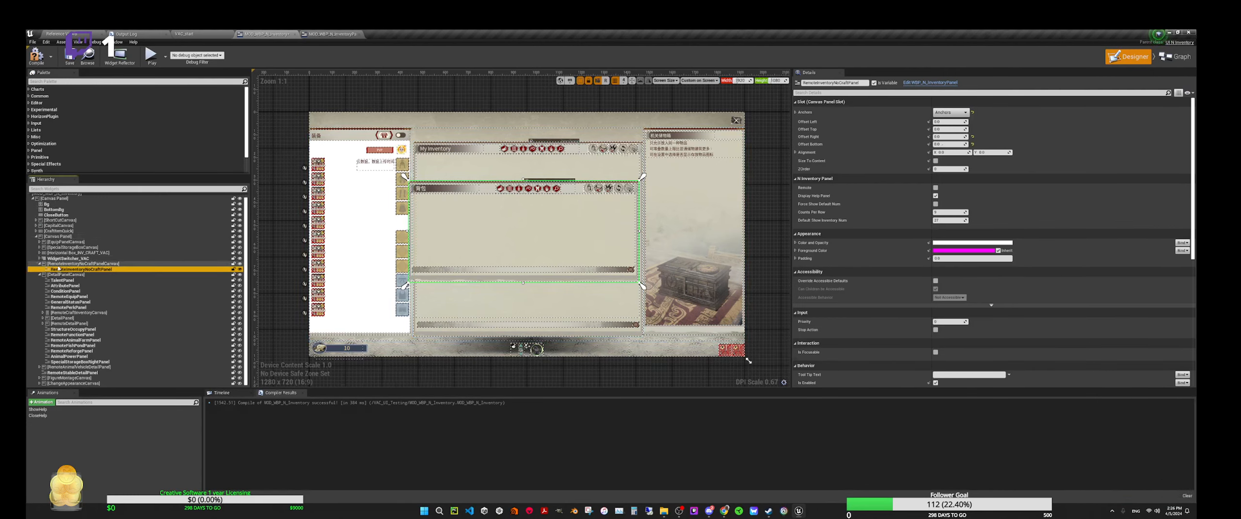
pyautogui.click(57, 237)
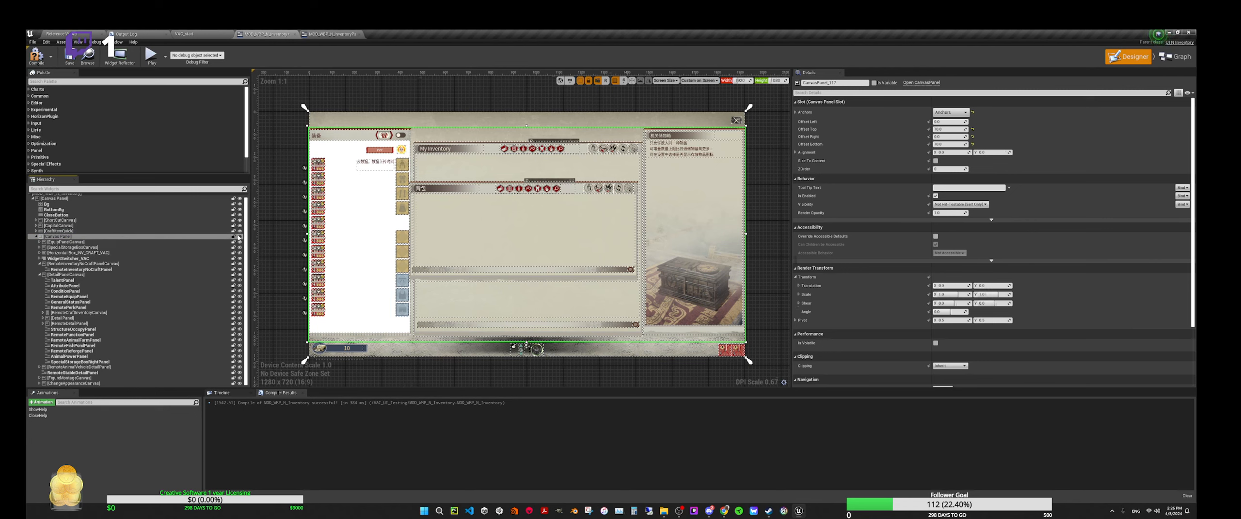
pyautogui.click(240, 237)
pyautogui.click(240, 236)
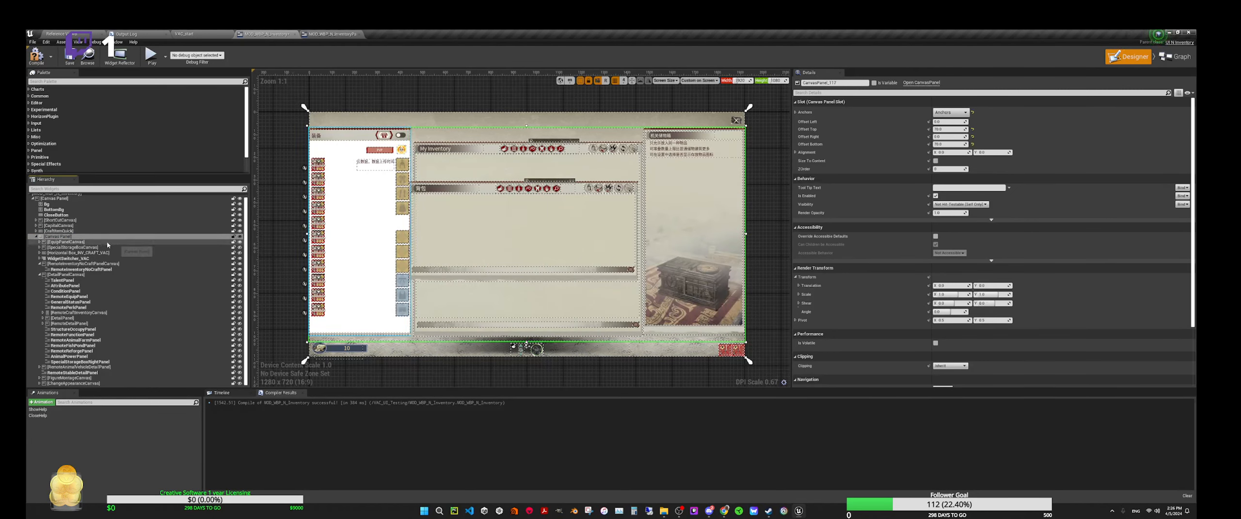
# Check what WidgetSwitcher_VAC contains by toggling its editor visibility repeatedly and expanding its child canvases in the hierarchy.
pyautogui.click(85, 242)
pyautogui.click(83, 258)
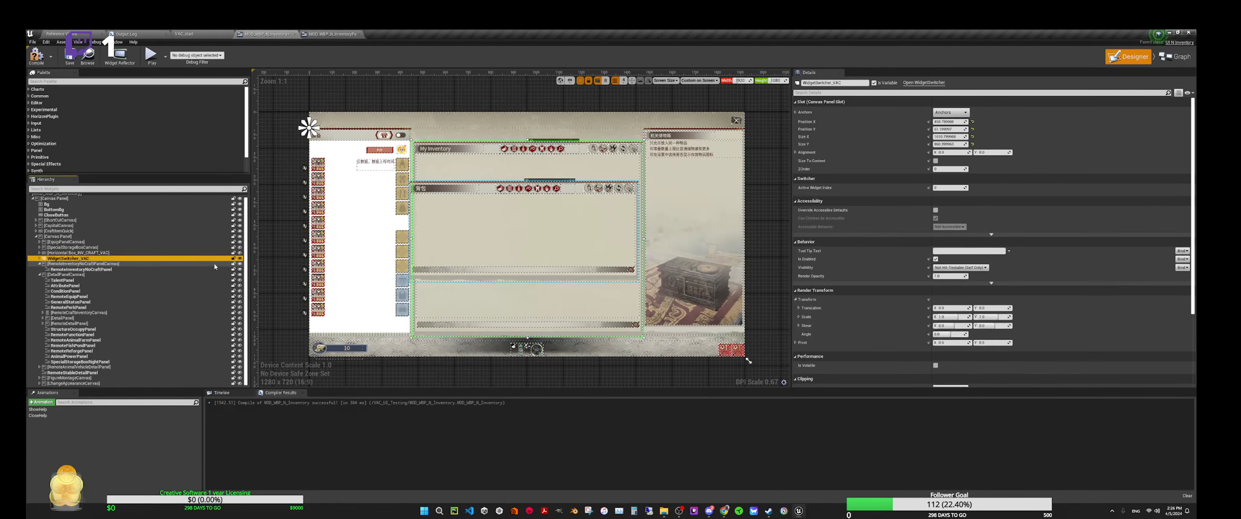
pyautogui.click(239, 261)
pyautogui.click(240, 260)
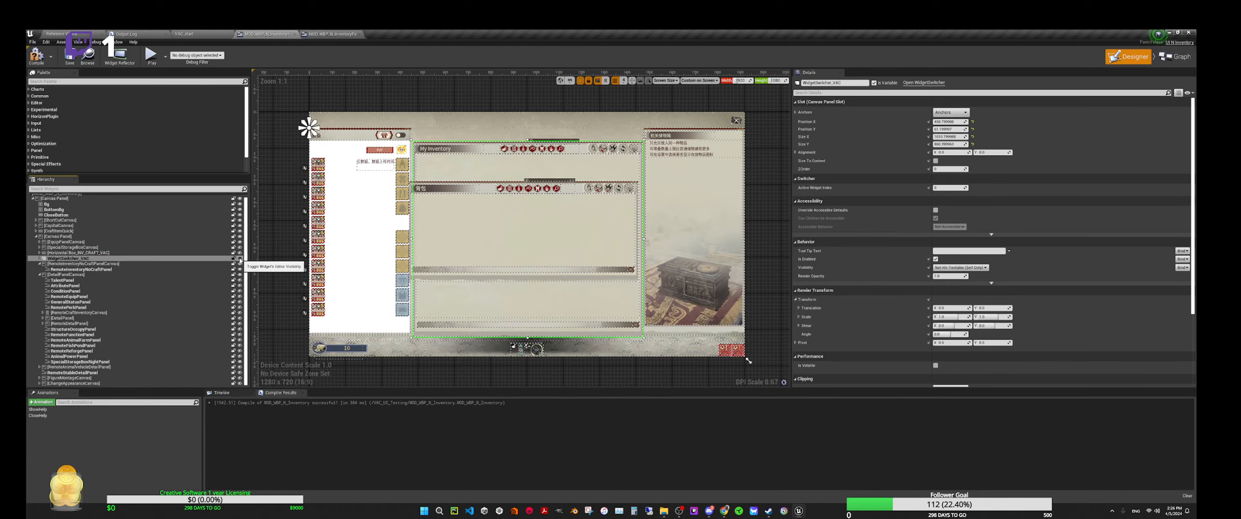
pyautogui.click(240, 260)
pyautogui.click(239, 260)
pyautogui.click(239, 261)
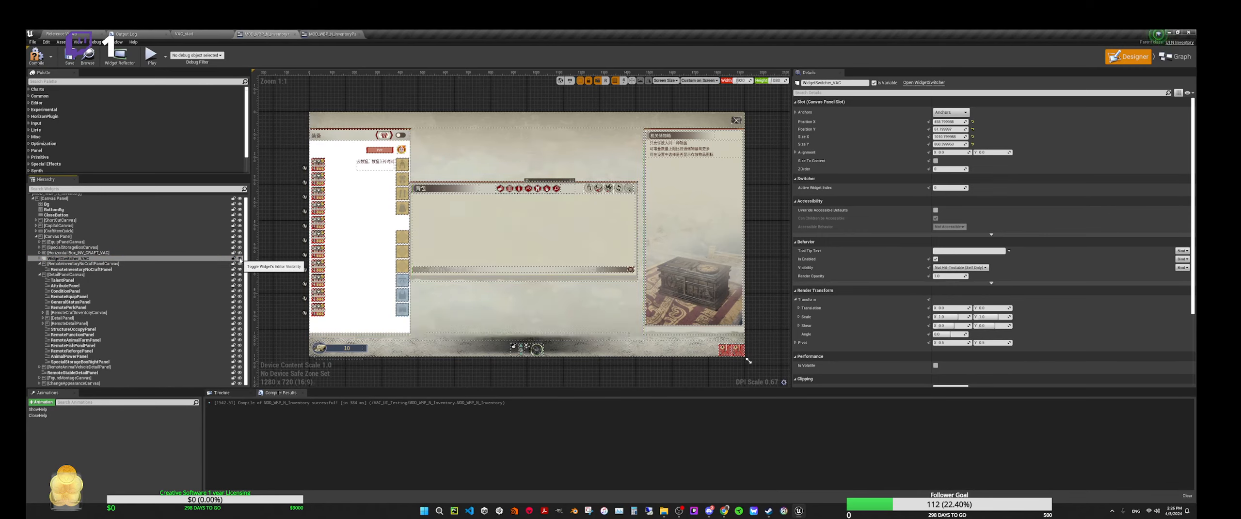
pyautogui.click(239, 261)
pyautogui.click(239, 260)
pyautogui.click(239, 261)
pyautogui.click(39, 259)
pyautogui.click(68, 259)
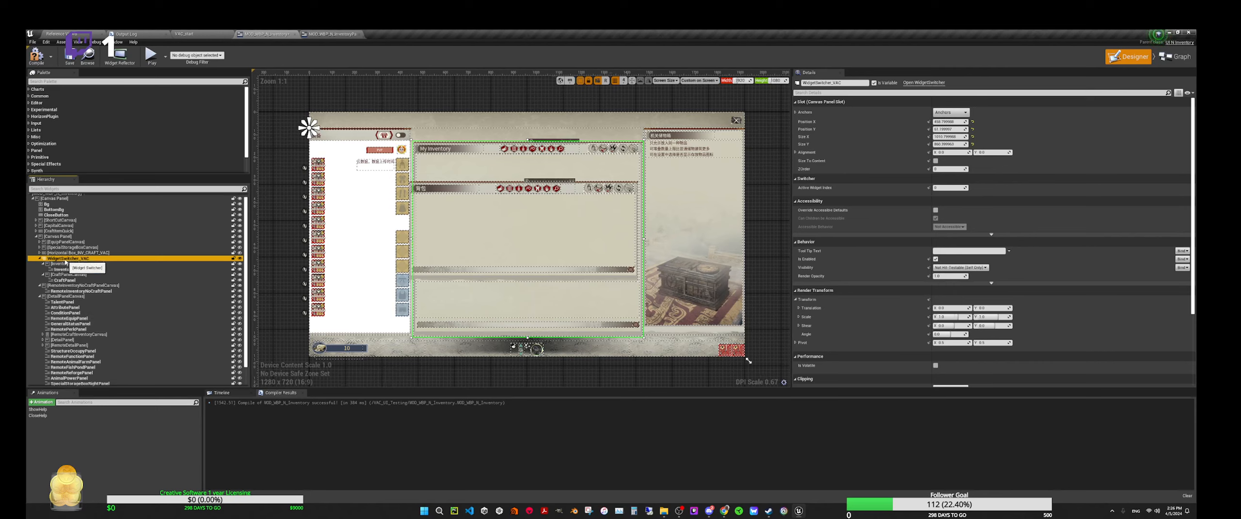
# Show Horizontal_Box_INV_CRAFT_VAC in the designer and duplicate it in the hierarchy.
pyautogui.click(70, 252)
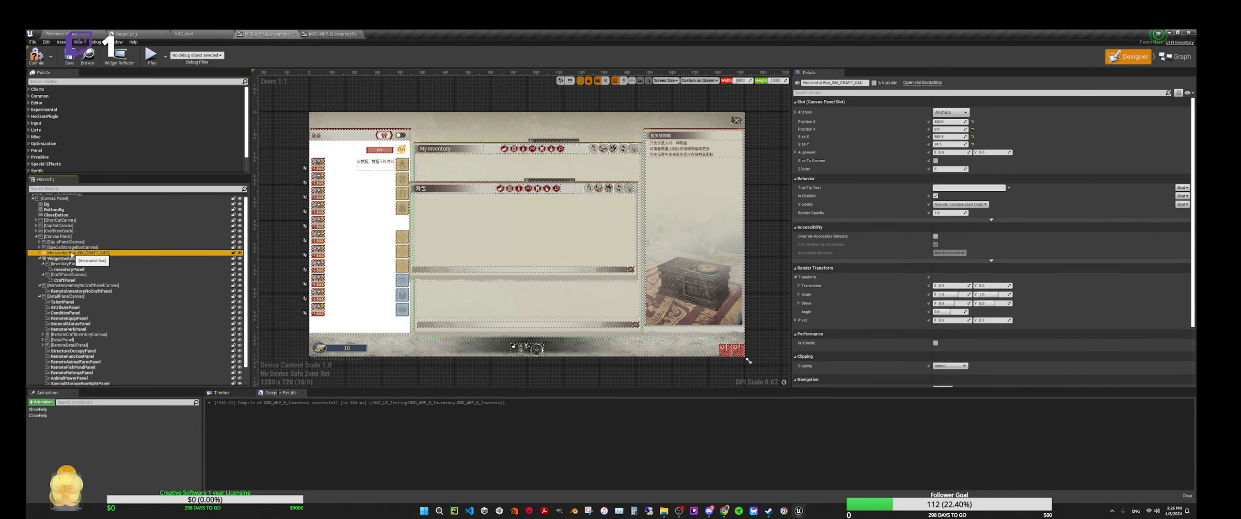
pyautogui.click(240, 253)
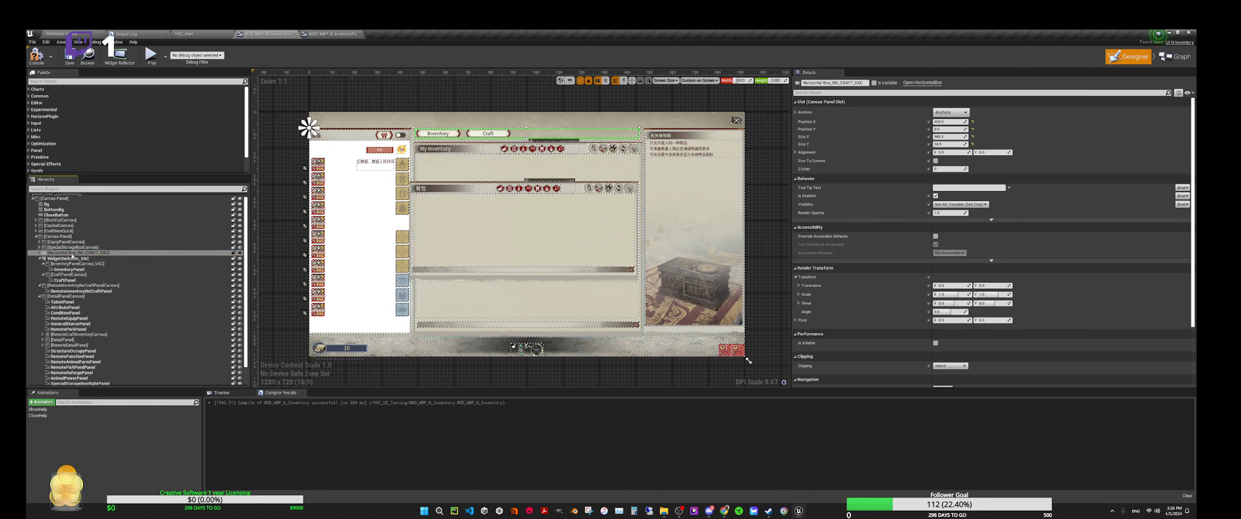
pyautogui.click(70, 253)
pyautogui.rightClick(71, 253)
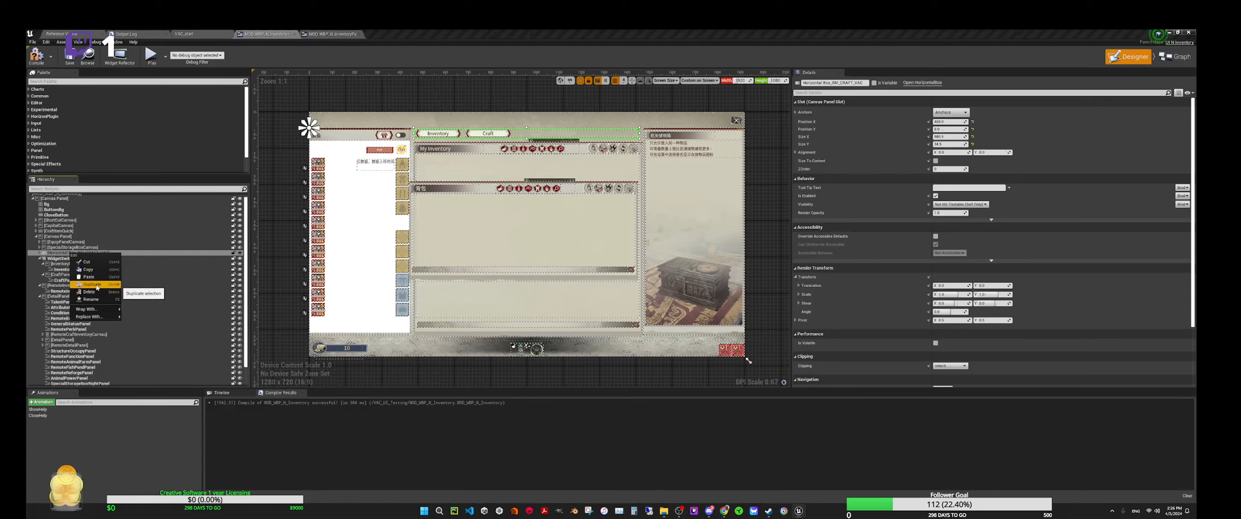
pyautogui.click(97, 286)
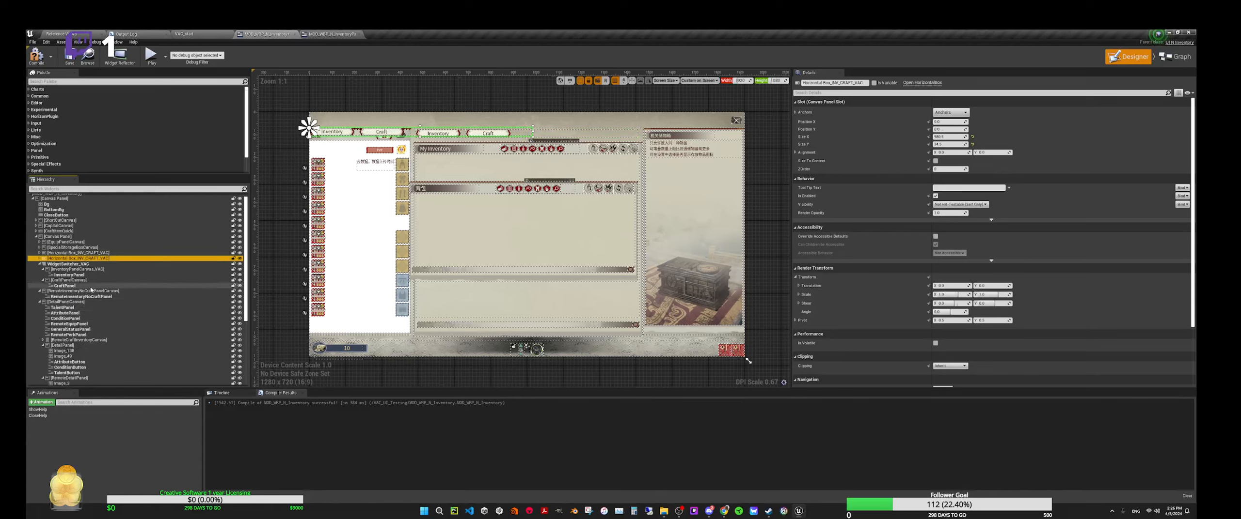
# Rename the duplicated horizontal box to Horizontal_Box_REMOTE_INV_VAC.
pyautogui.doubleClick(107, 260)
pyautogui.click(96, 259)
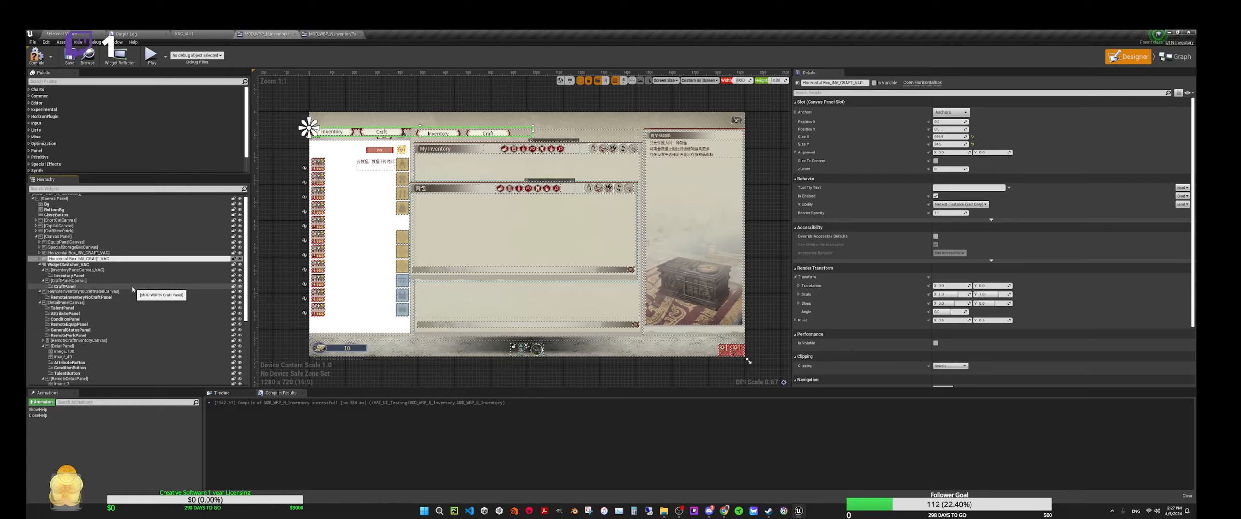
pyautogui.press('BackSpace')
pyautogui.press('BackSpace')
pyautogui.press('BackSpace')
pyautogui.press('BackSpace')
pyautogui.press('BackSpace')
pyautogui.press('Left')
pyautogui.press('Left')
pyautogui.press('Left')
pyautogui.write('REMOTE_')
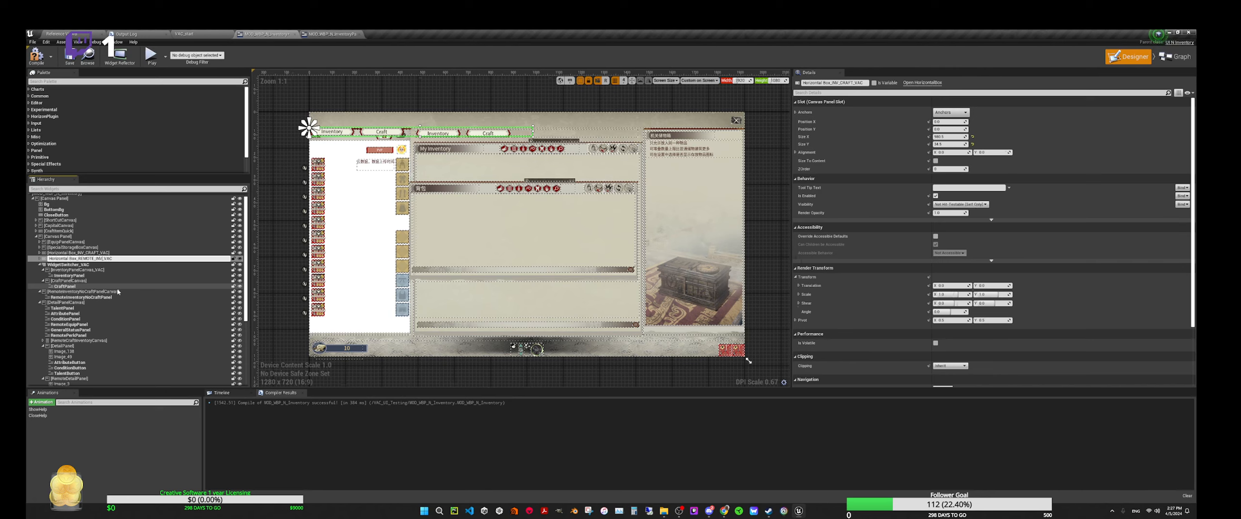
pyautogui.press('Return')
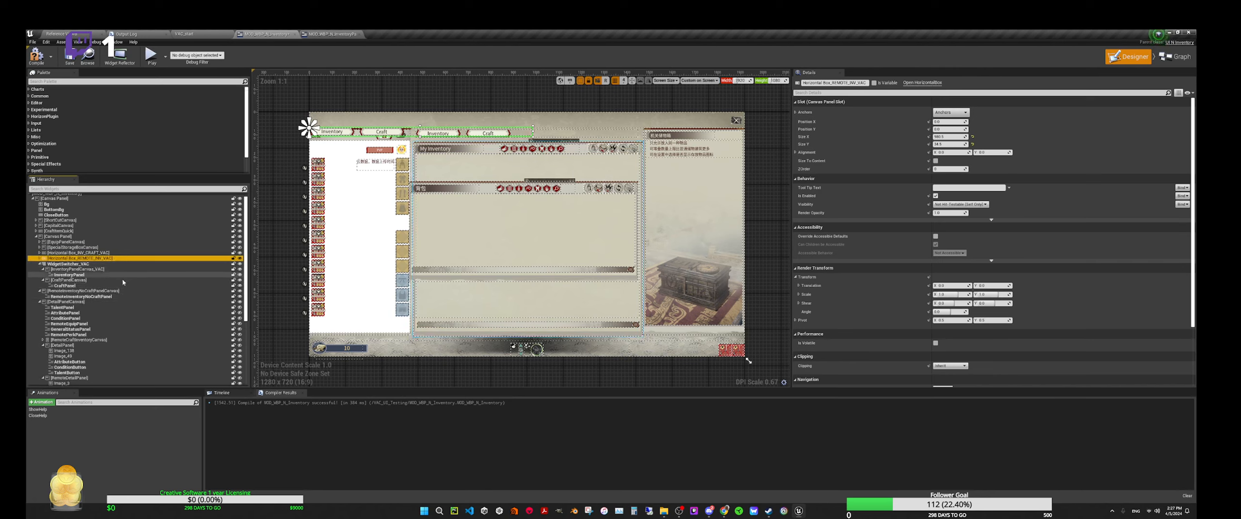
# Expand Horizontal_Box_REMOTE_INV_VAC and move its Inventory and Craft buttons above the storage box description, beside the close button.
pyautogui.click(39, 259)
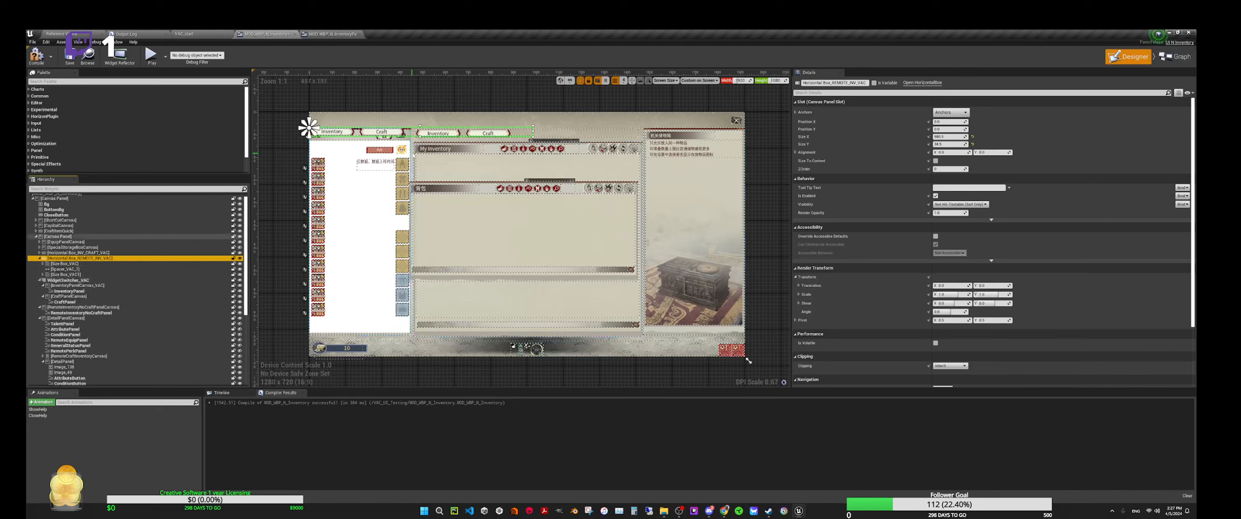
pyautogui.moveTo(413, 128); pyautogui.dragTo(696, 119)
pyautogui.scroll(6, 630, 145)
pyautogui.moveTo(606, 161); pyautogui.dragTo(348, 161, button='right')
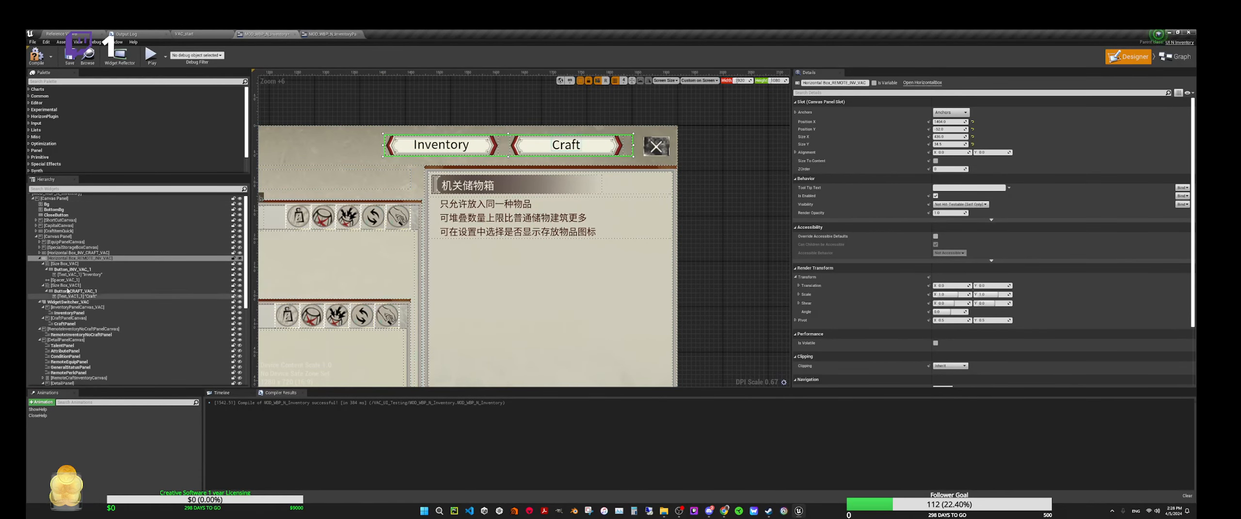
# Try to narrow the remote horizontal box from its edge beside the close button, and undo the resize.
pyautogui.click(62, 264)
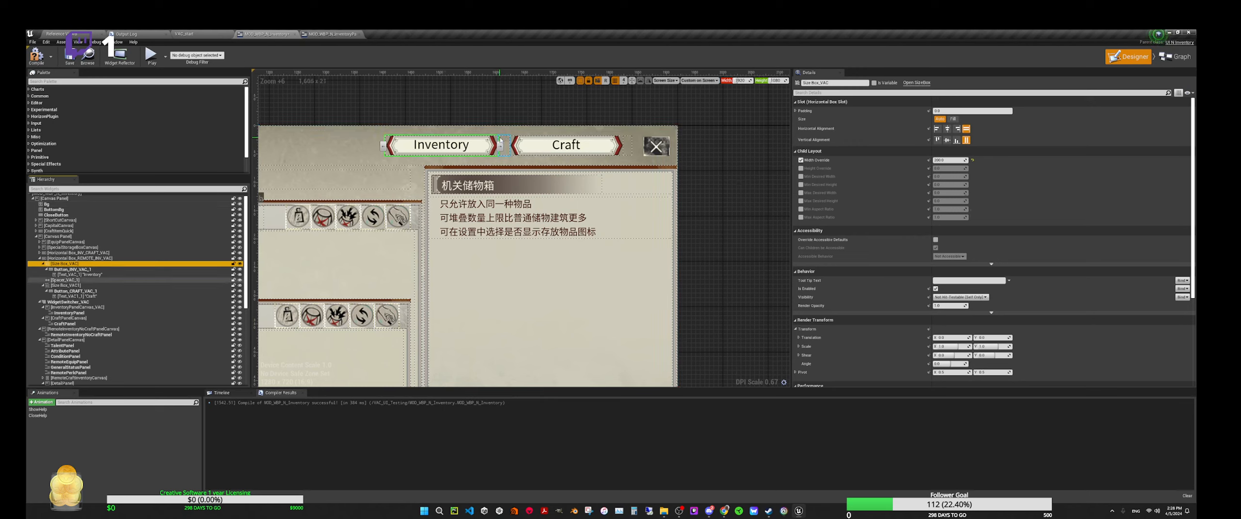
pyautogui.click(632, 151)
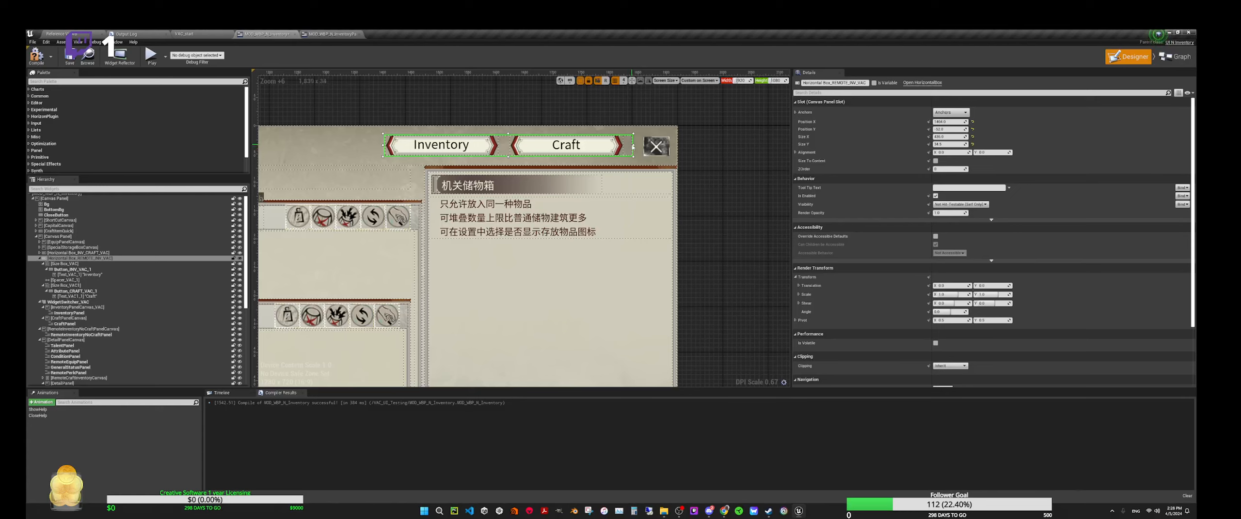
pyautogui.moveTo(633, 147); pyautogui.dragTo(628, 145)
pyautogui.hotkey('ctrl', 'z')
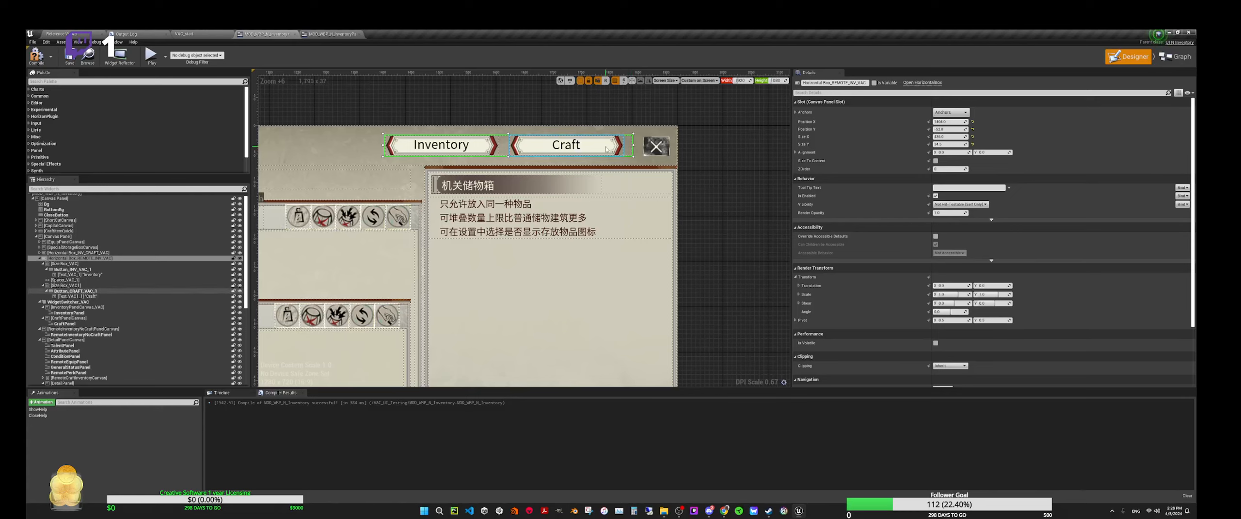
# Inspect the remote Craft button's size box and set the width override of the Inventory button's size box to 180.
pyautogui.click(606, 149)
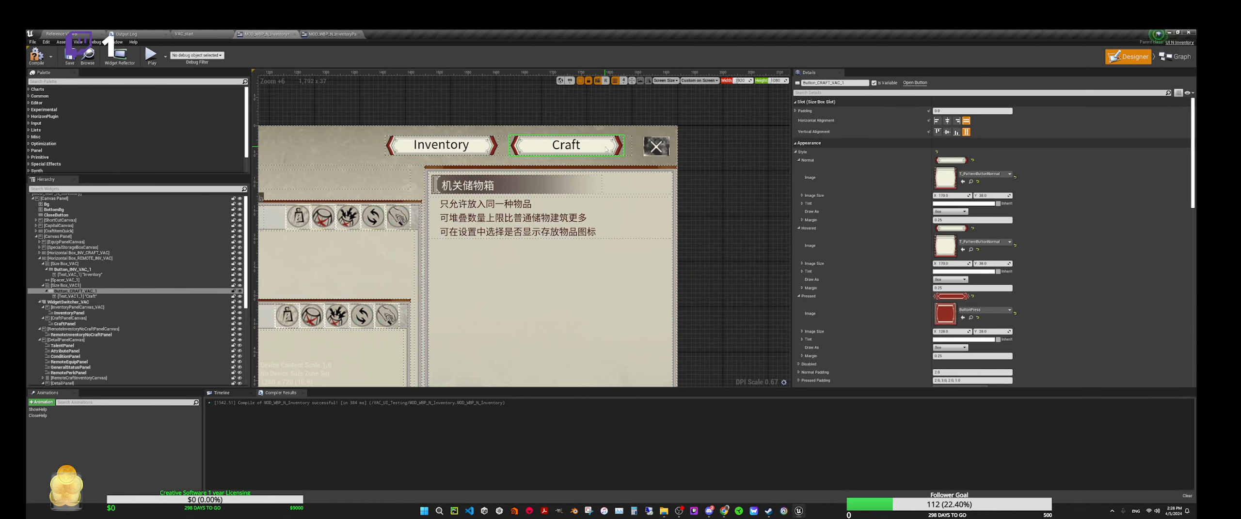
pyautogui.click(65, 286)
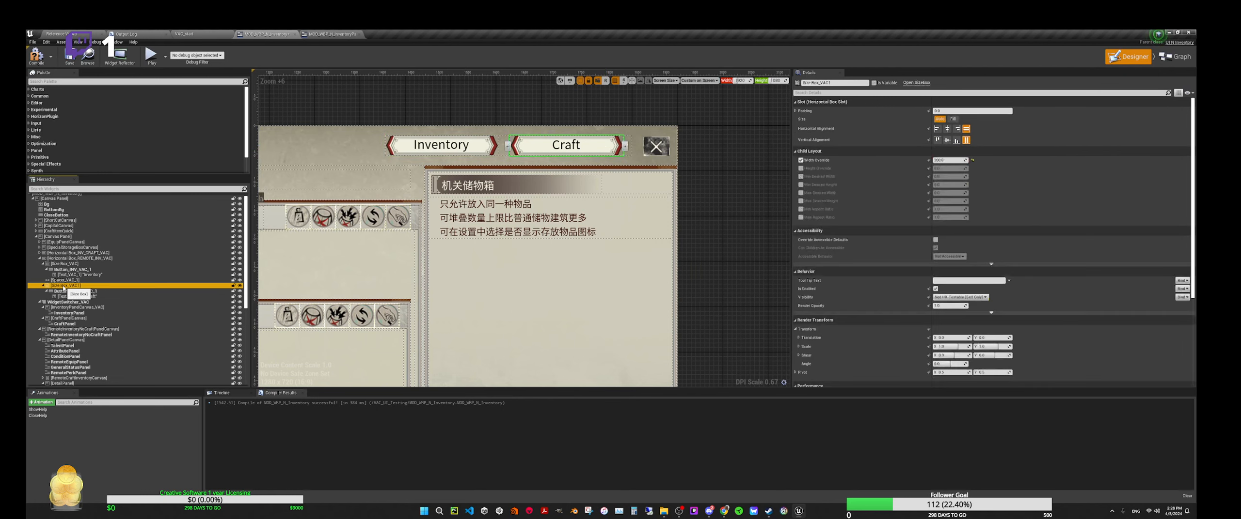
pyautogui.click(625, 147)
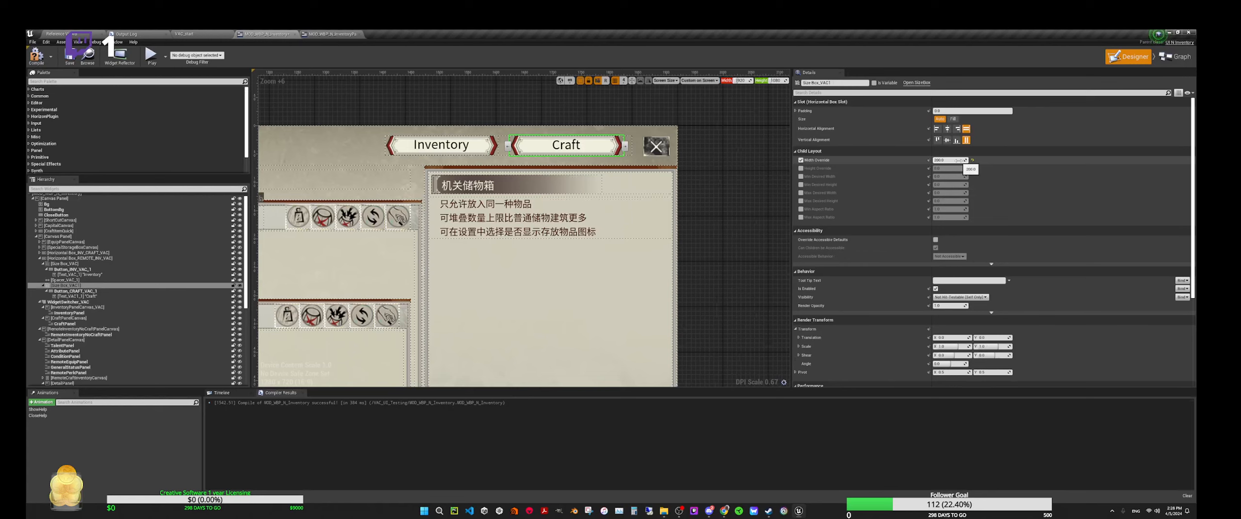
pyautogui.click(459, 144)
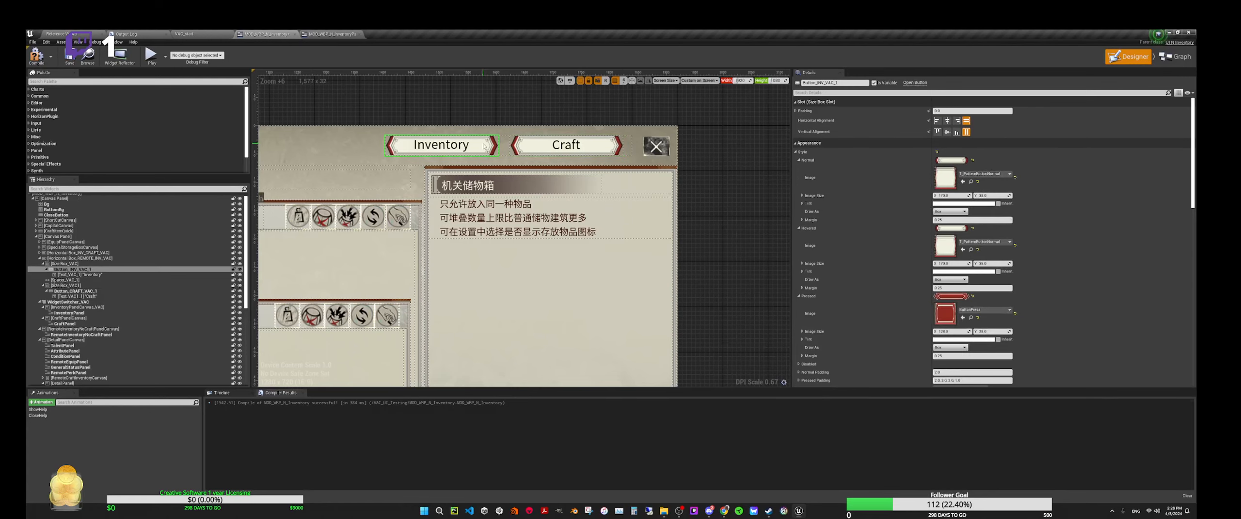
pyautogui.click(65, 264)
pyautogui.moveTo(947, 160); pyautogui.dragTo(942, 160)
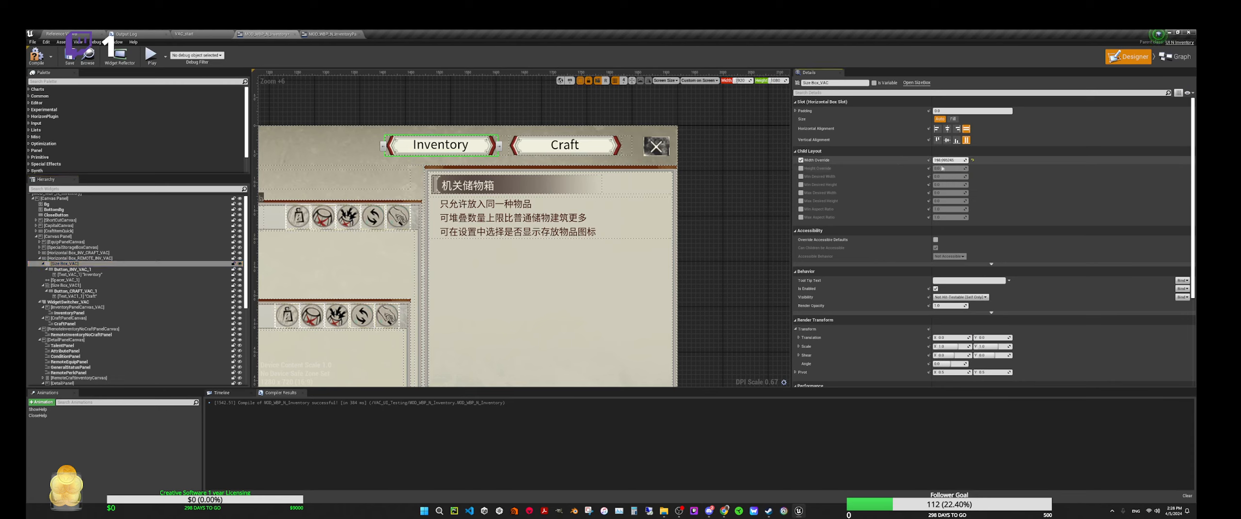
pyautogui.click(951, 160)
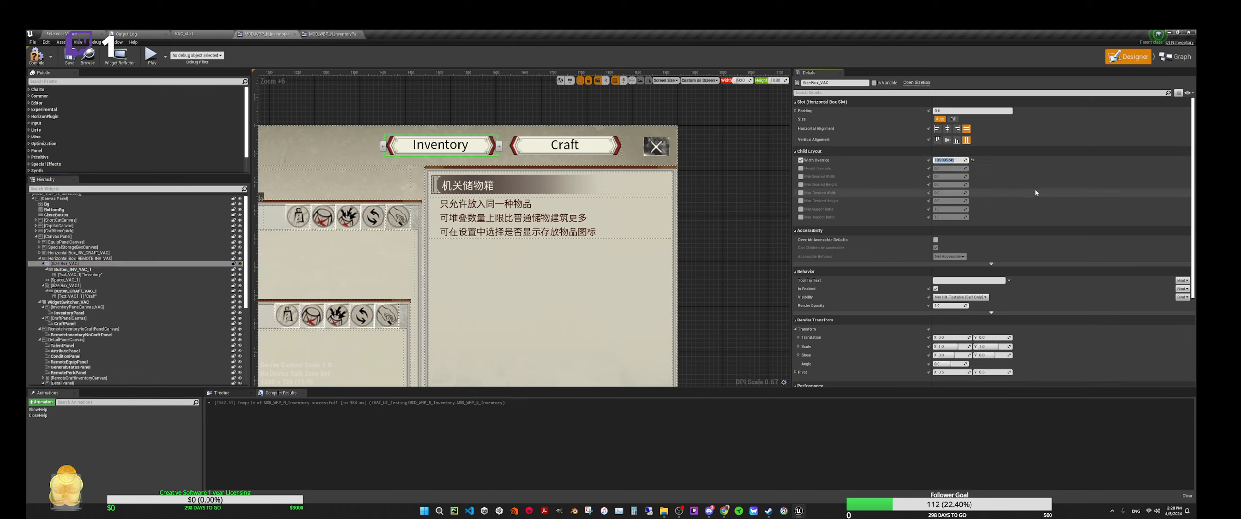
pyautogui.write('180')
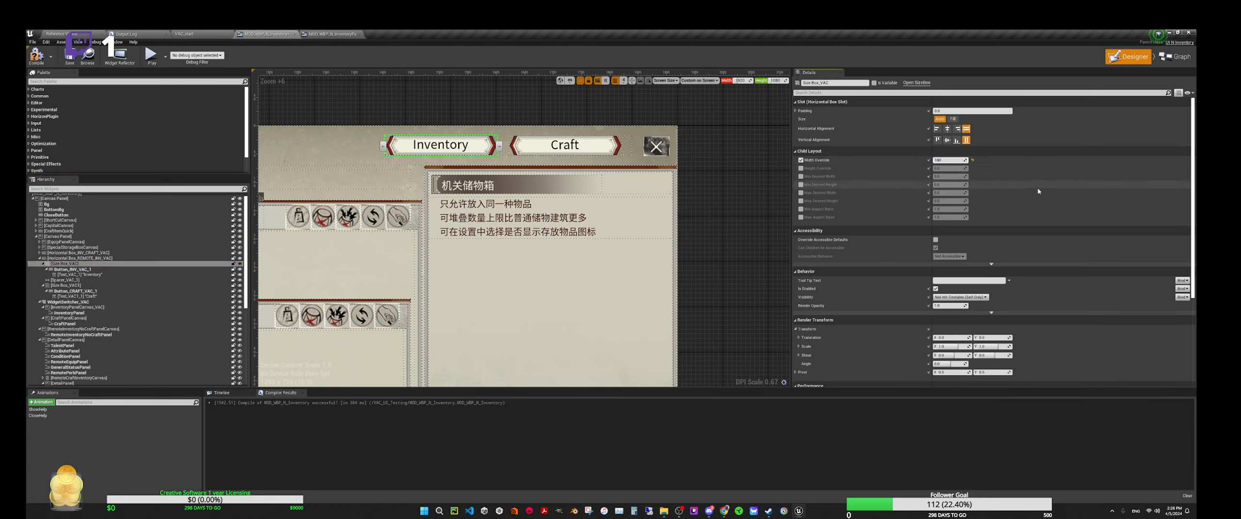
pyautogui.press('Return')
# Set the width override of the remote Craft button's size box to 180.
pyautogui.click(582, 147)
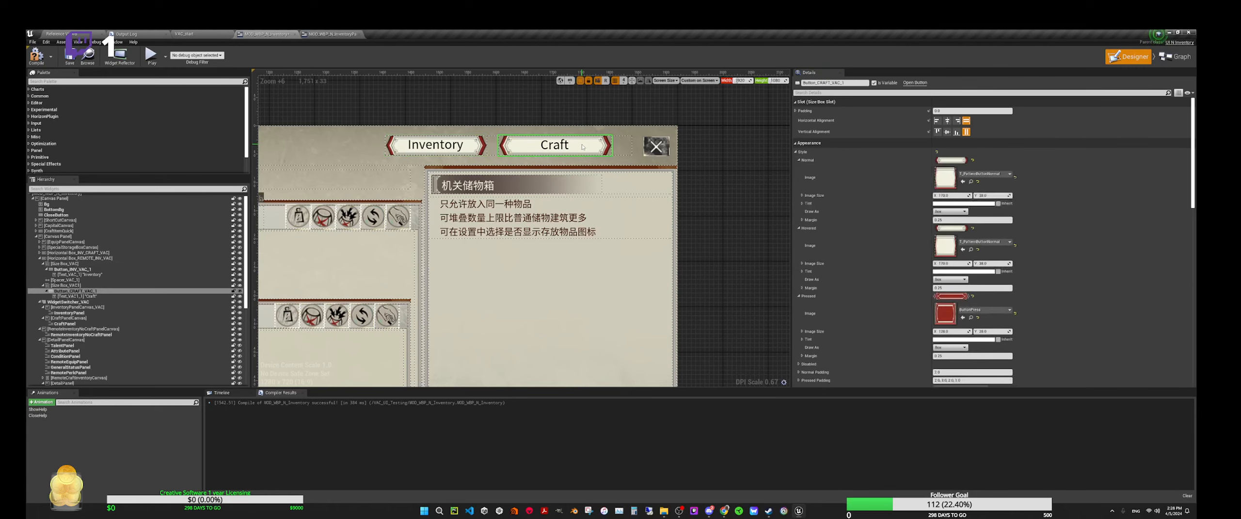
pyautogui.click(90, 286)
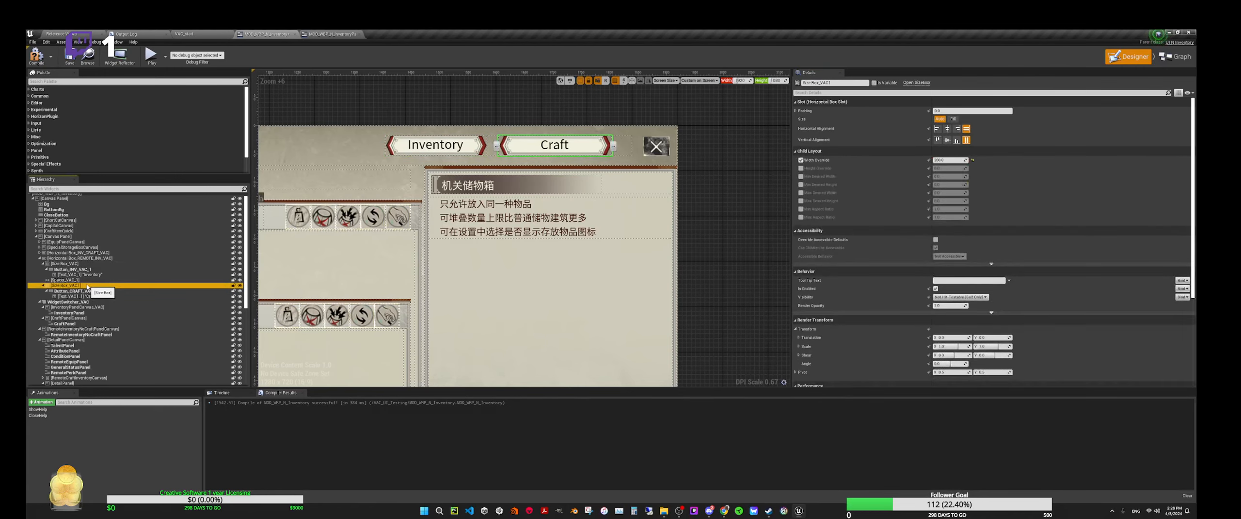
pyautogui.click(940, 161)
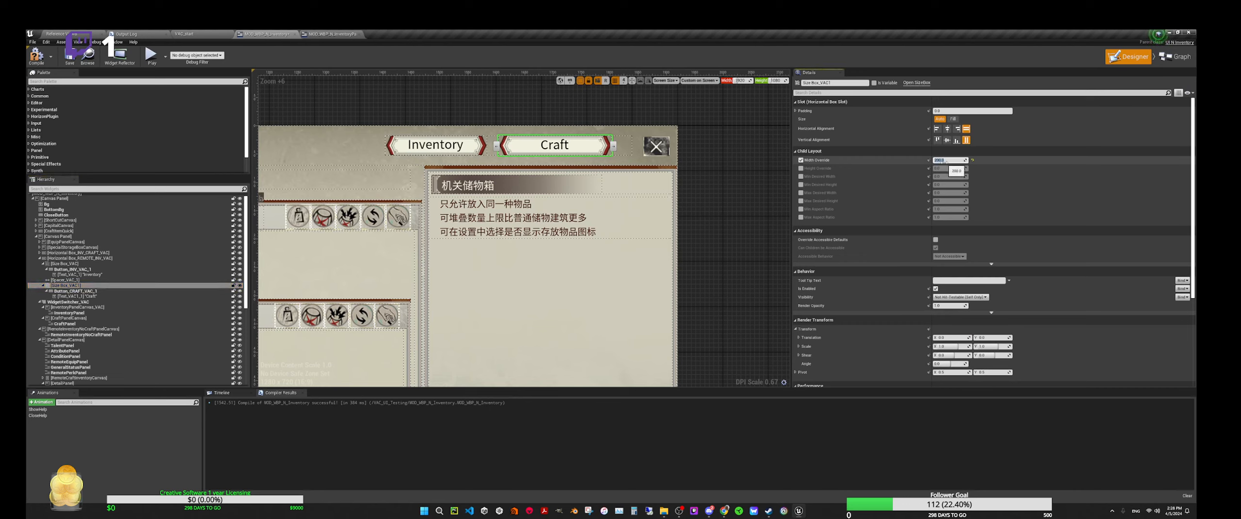
pyautogui.write('1')
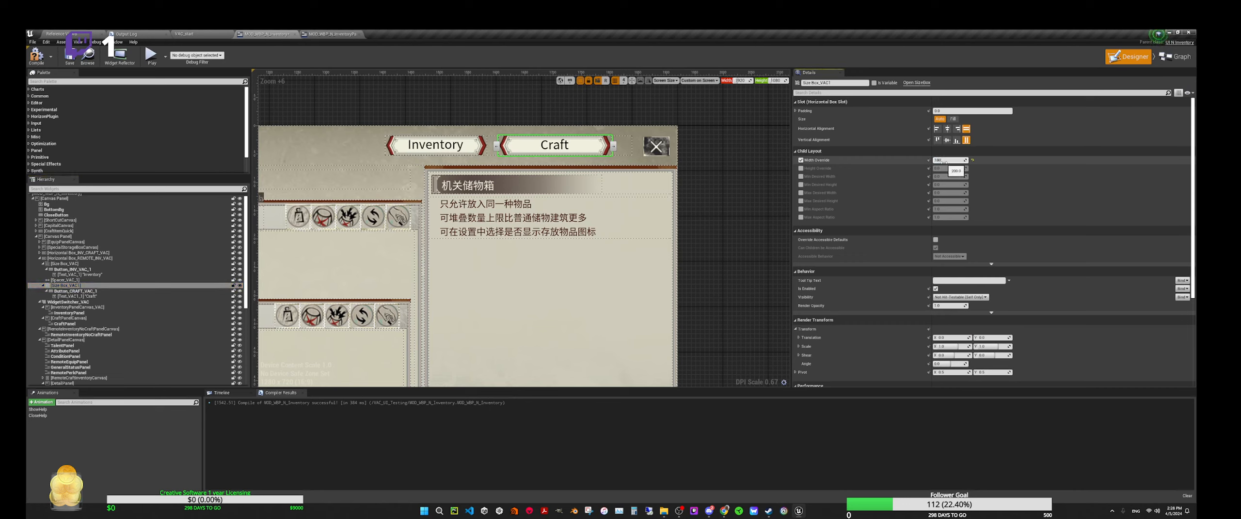
pyautogui.write('80')
pyautogui.press('Return')
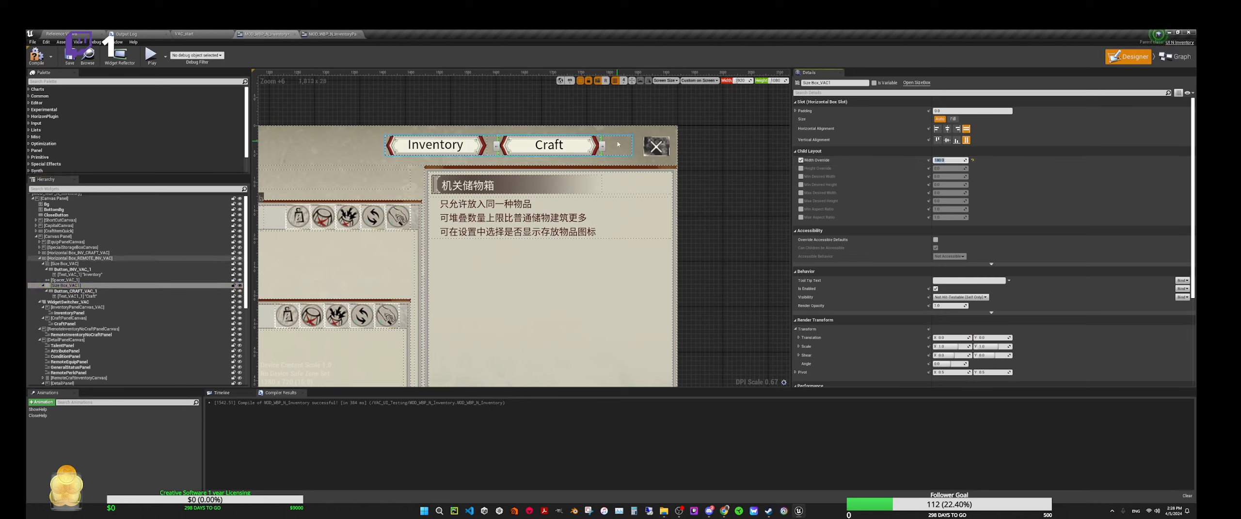
# Narrow the remote horizontal box to fit its two buttons and shift it slightly toward the close button and downward.
pyautogui.click(619, 144)
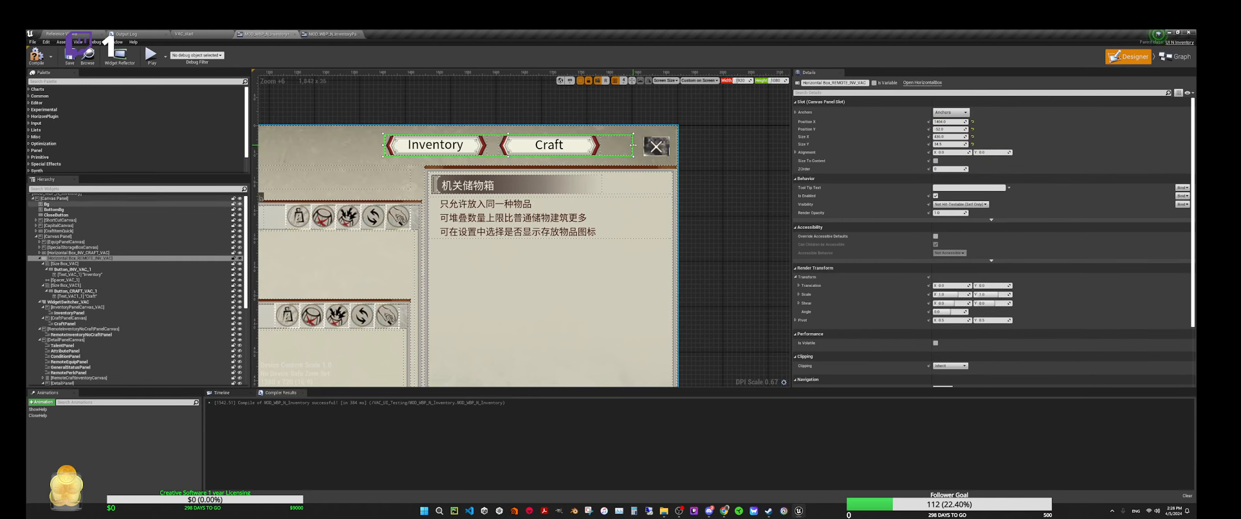
pyautogui.moveTo(633, 144); pyautogui.dragTo(610, 145)
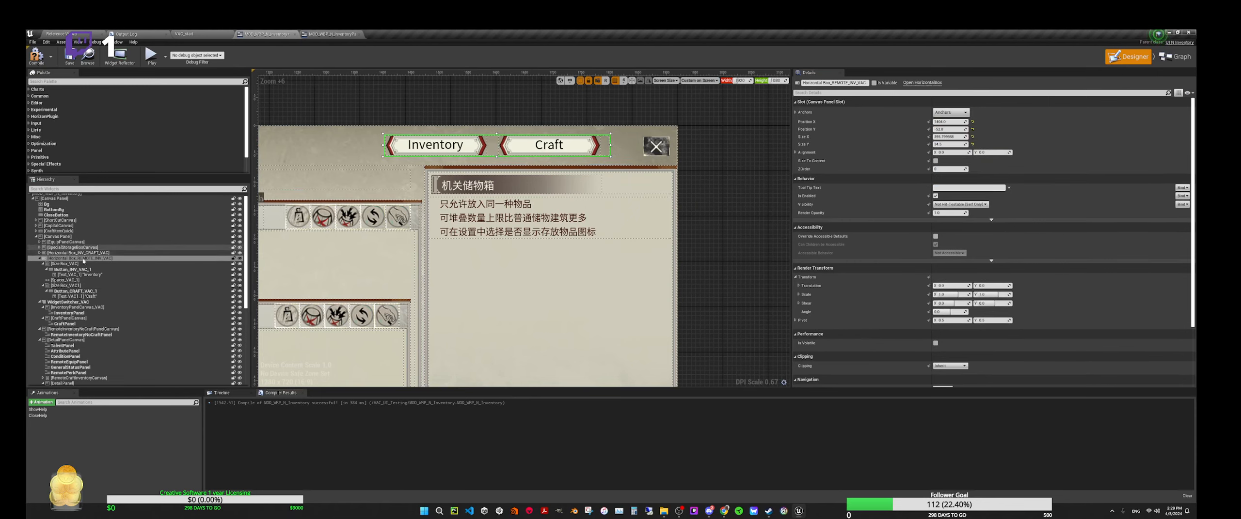
pyautogui.click(77, 258)
pyautogui.moveTo(495, 149)
pyautogui.mouseDown()
pyautogui.moveTo(520, 154)
pyautogui.moveTo(498, 150)
pyautogui.mouseUp()
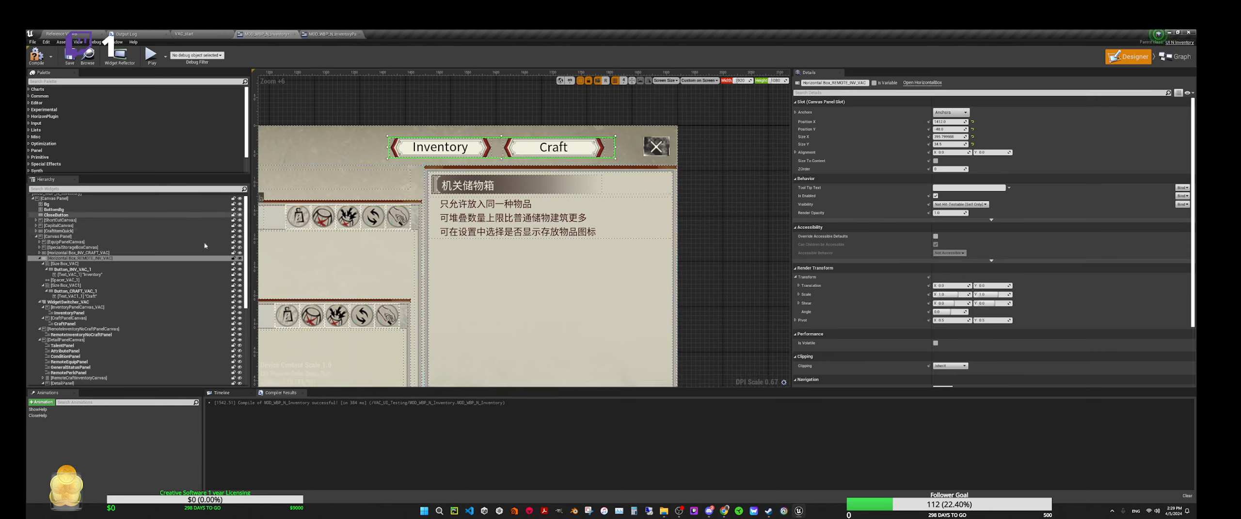
# Set the width override of the remote Craft button's size box to 150.
pyautogui.click(65, 286)
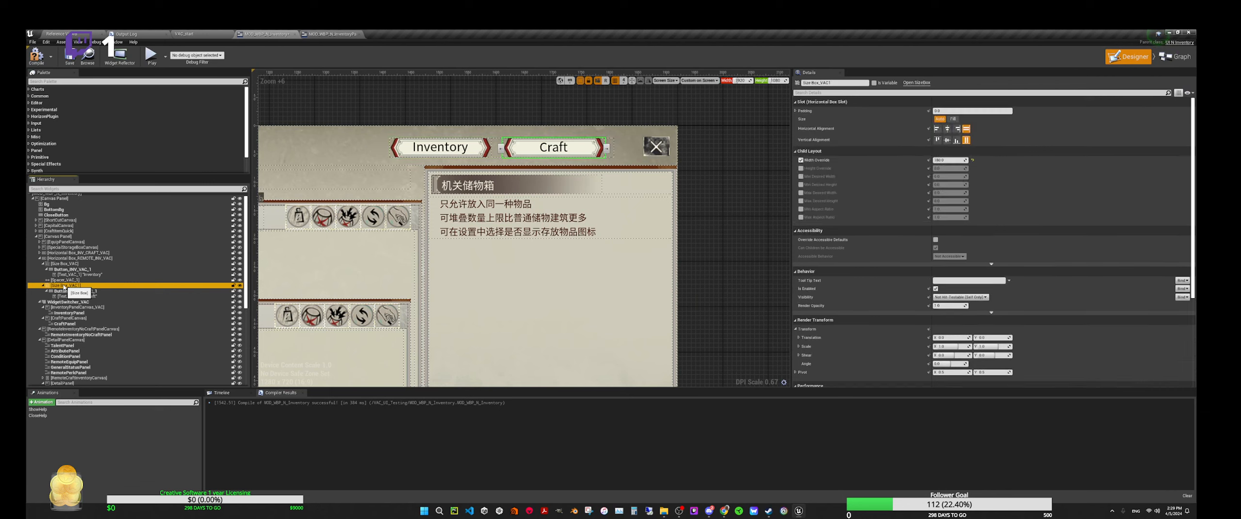
pyautogui.click(945, 160)
pyautogui.write('150')
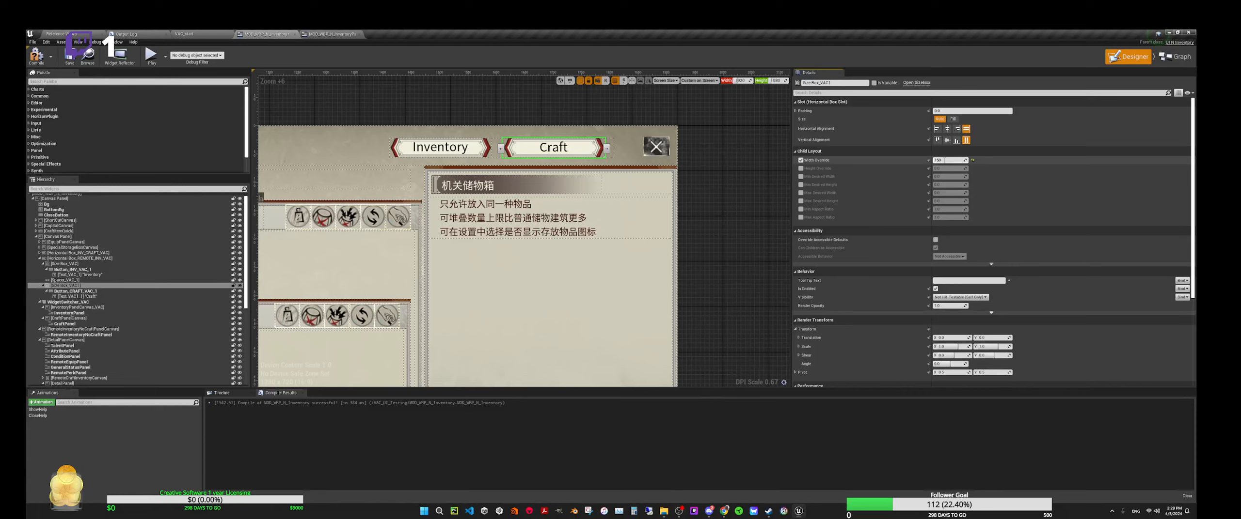
pyautogui.press('Return')
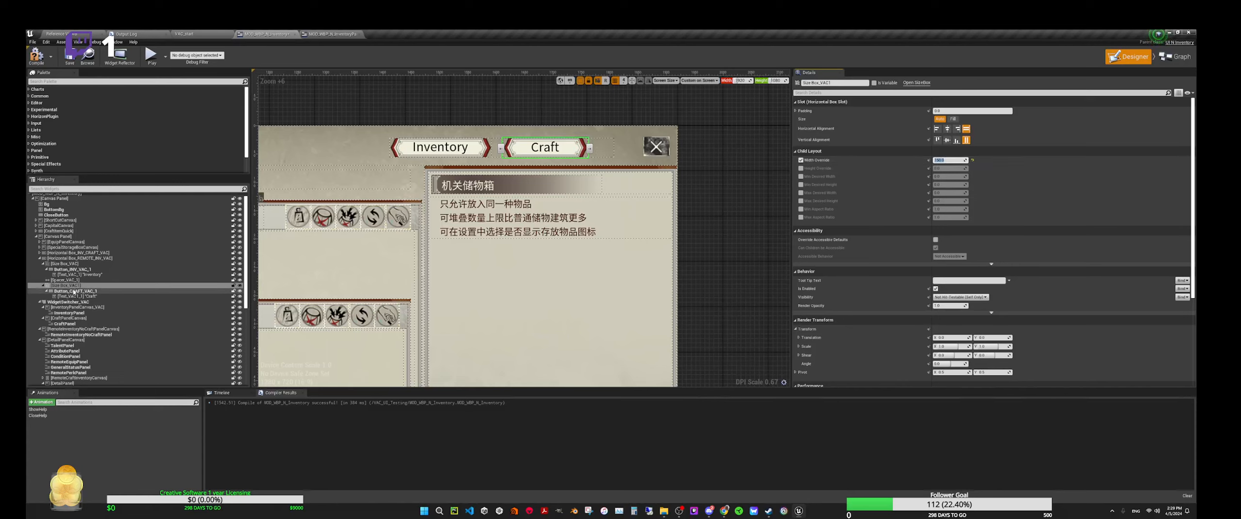
# Set the remote Inventory button's size box width override to 150 and narrow the horizontal box to fit both buttons.
pyautogui.click(71, 267)
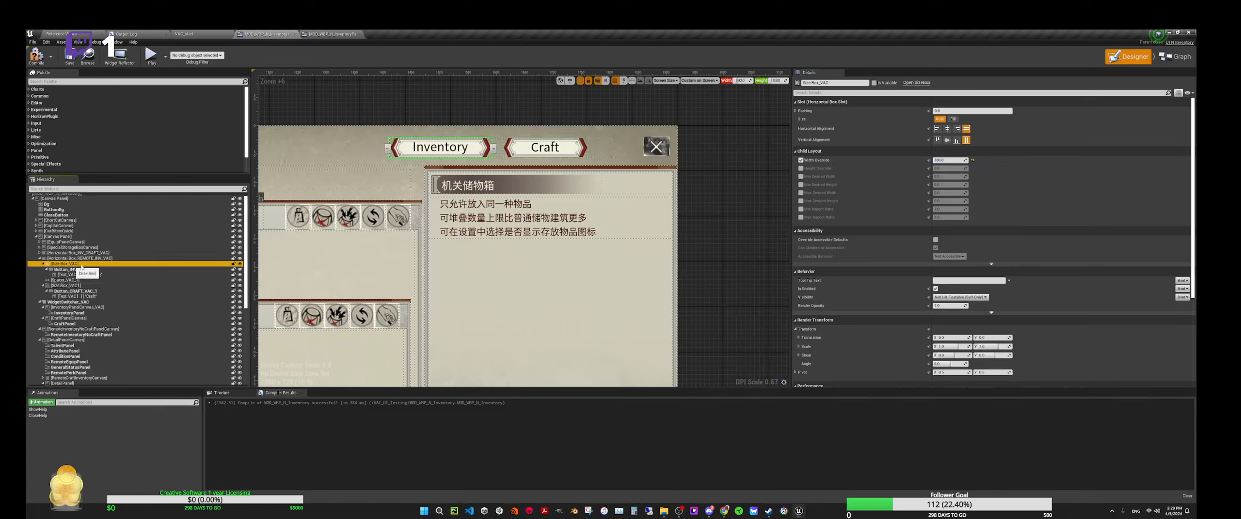
pyautogui.click(947, 160)
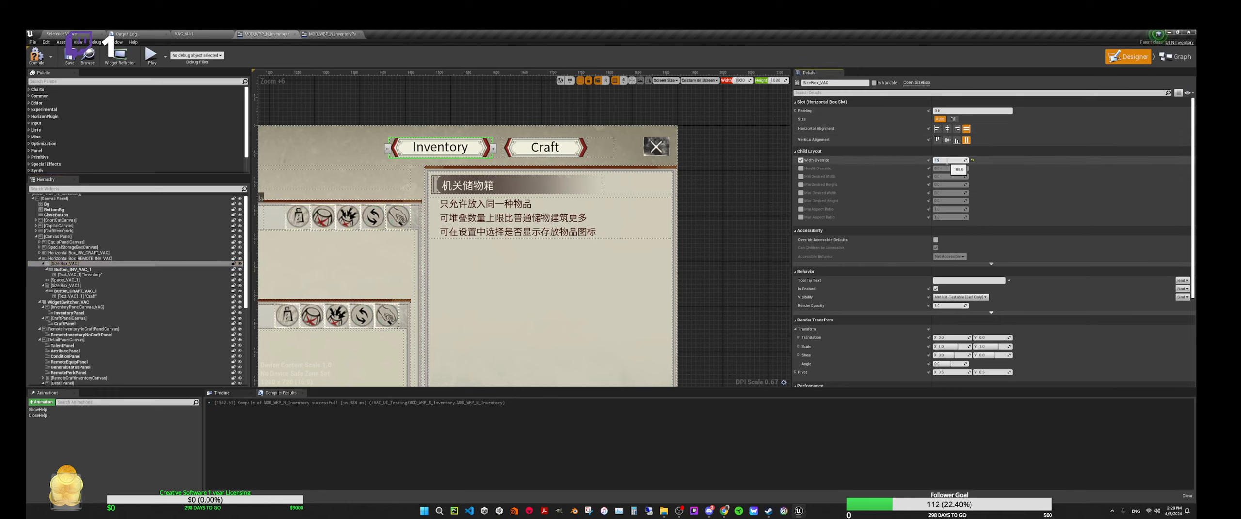
pyautogui.write('150')
pyautogui.press('Return')
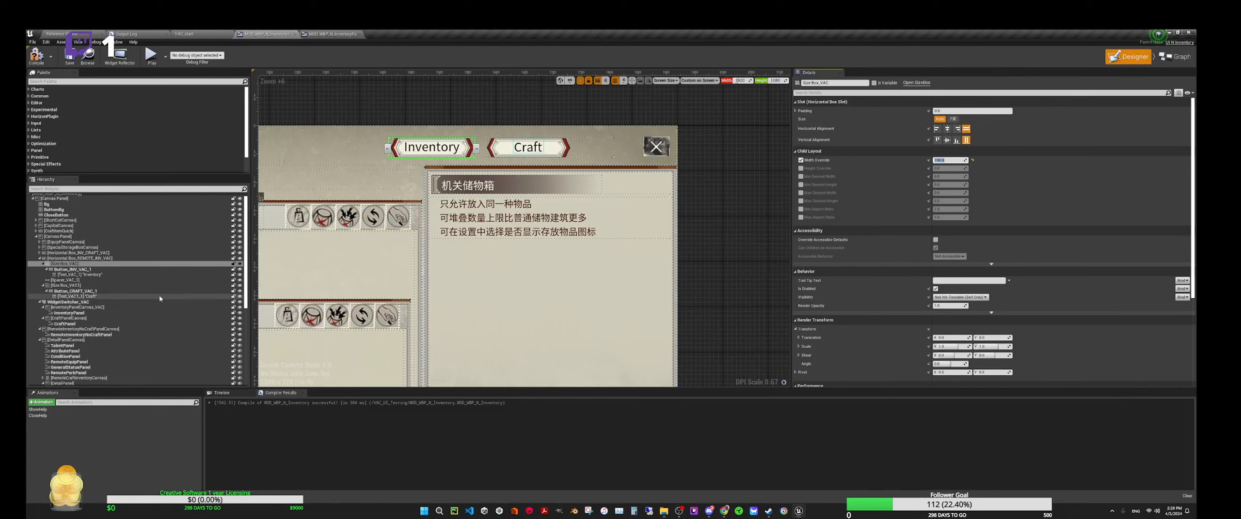
pyautogui.click(590, 156)
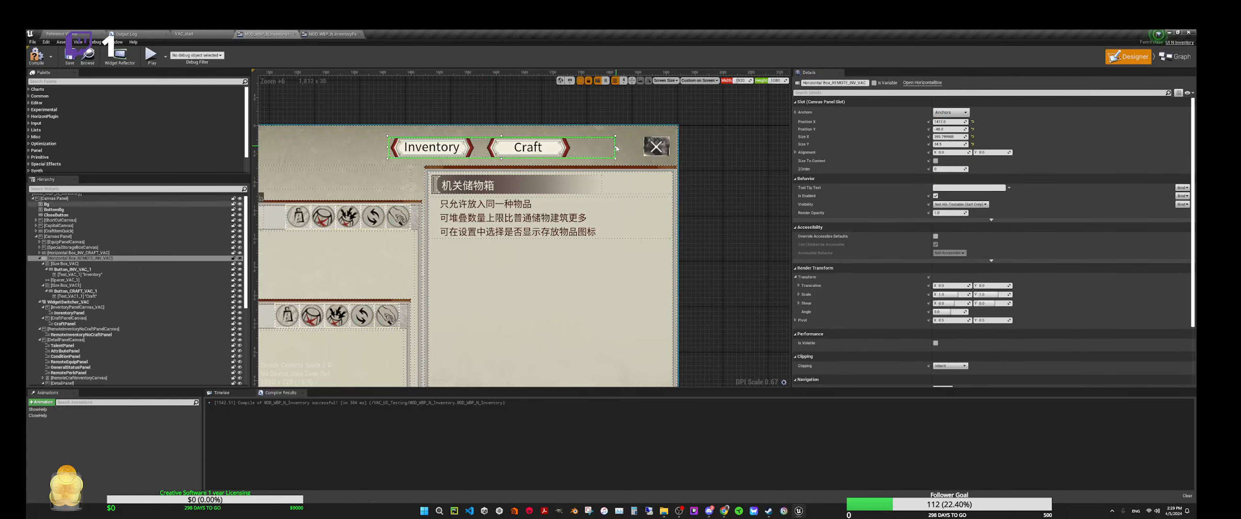
pyautogui.moveTo(615, 147); pyautogui.dragTo(581, 148)
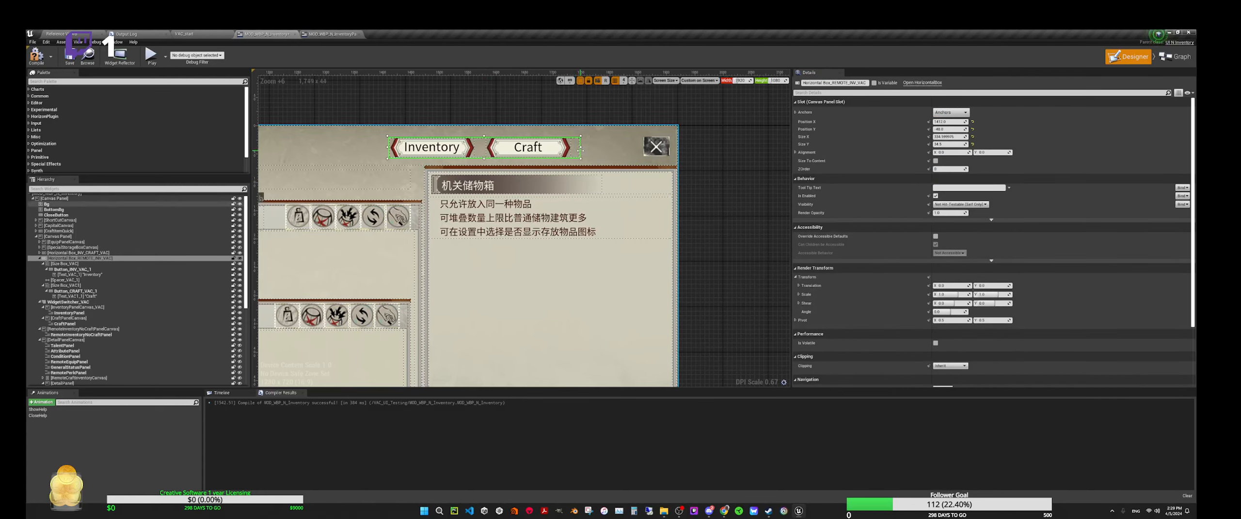
# Move the remote horizontal box sideways so its Inventory button lines up with the storage box panel's outer edge.
pyautogui.click(72, 258)
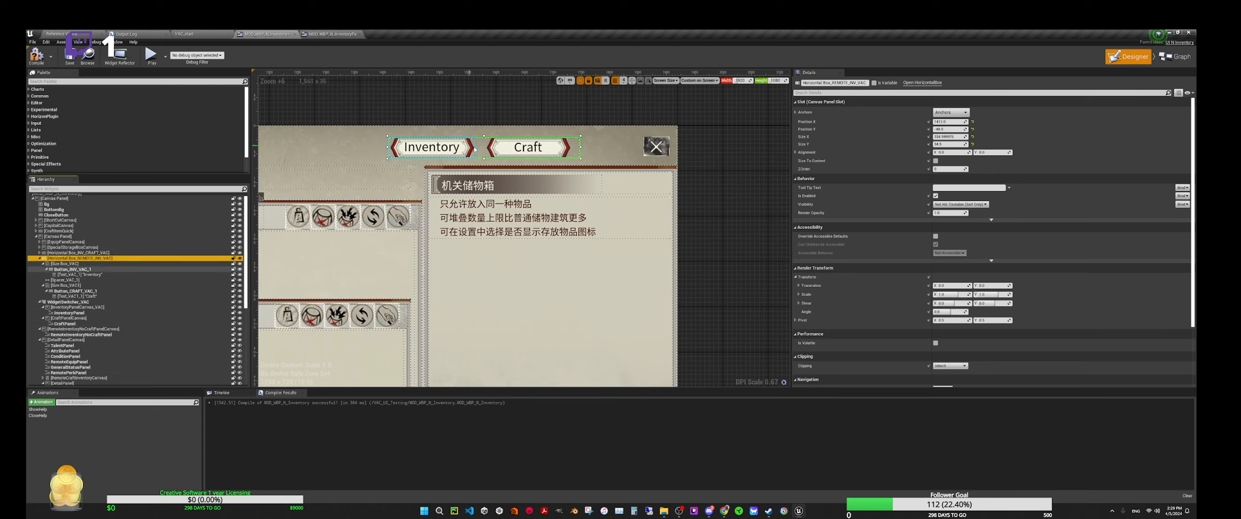
pyautogui.moveTo(478, 150); pyautogui.dragTo(520, 152)
pyautogui.scroll(-9, 699, 297)
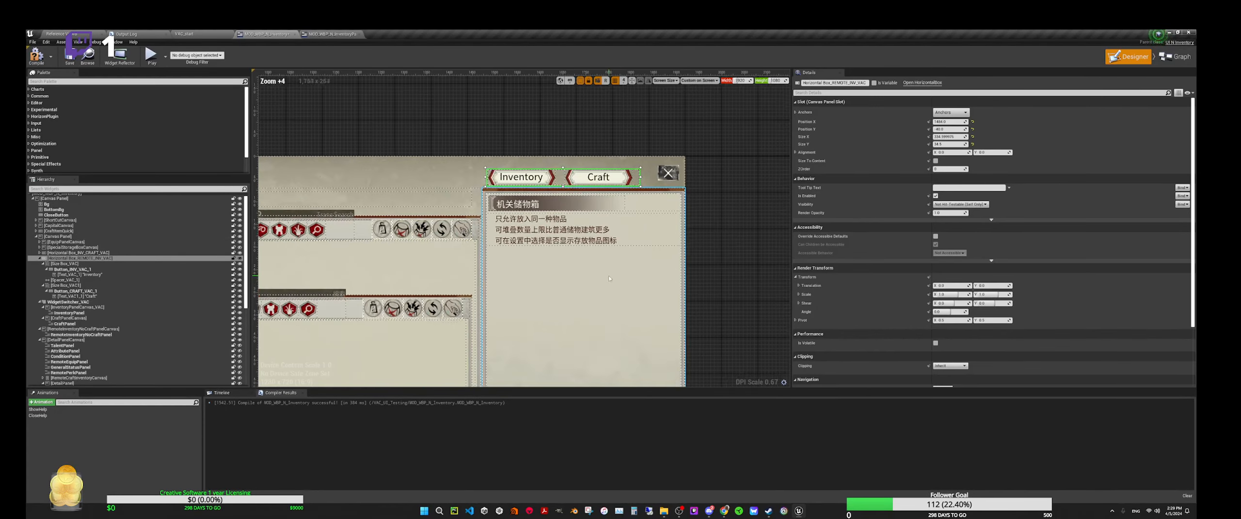
pyautogui.scroll(10, 619, 316)
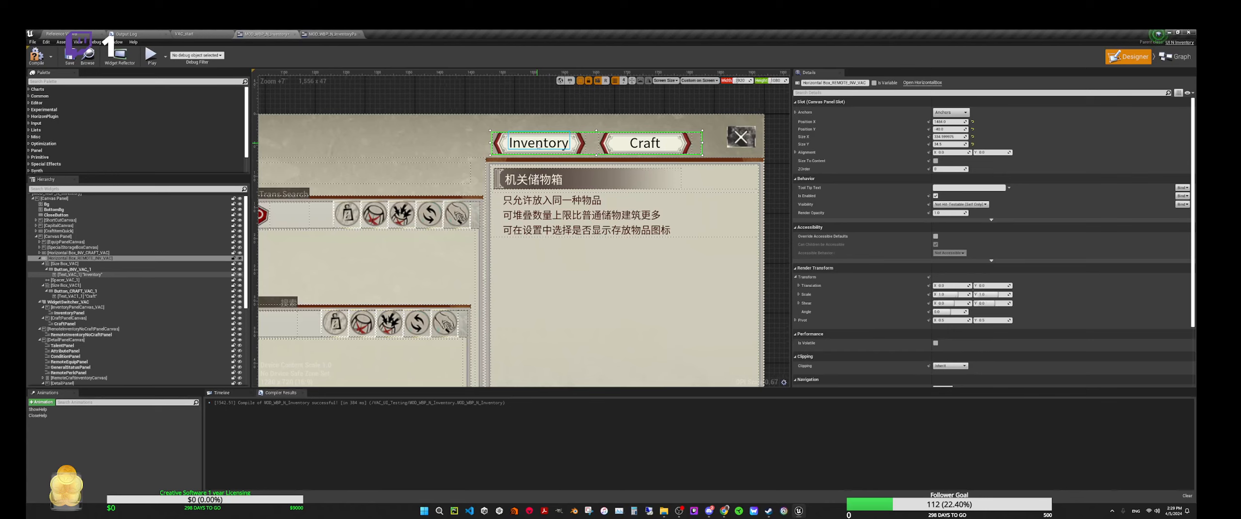
# Set the text of the remote Inventory button's label to RE INV.
pyautogui.click(538, 143)
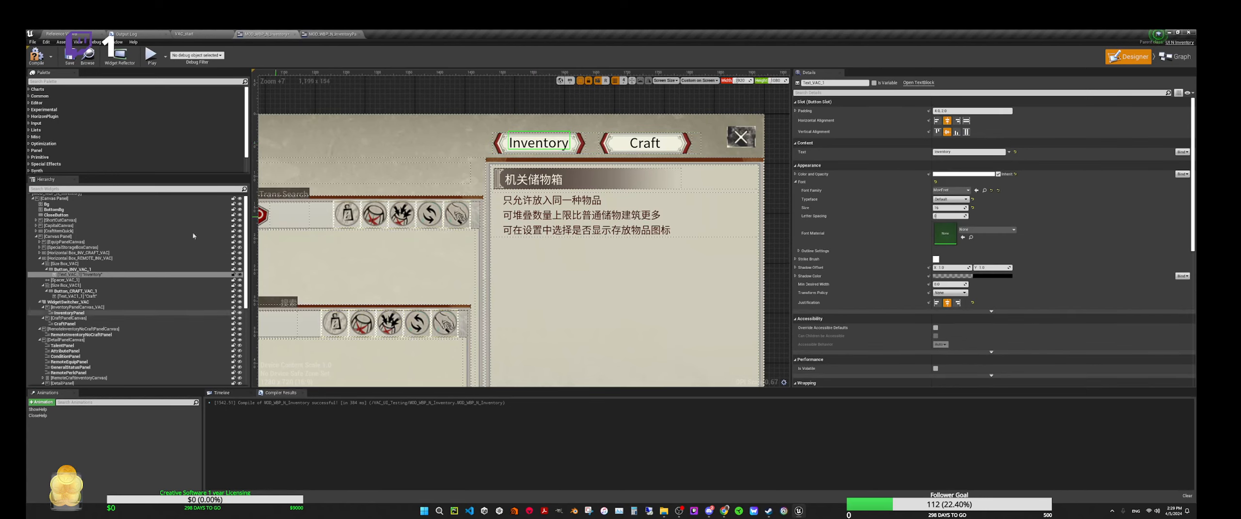
pyautogui.click(85, 274)
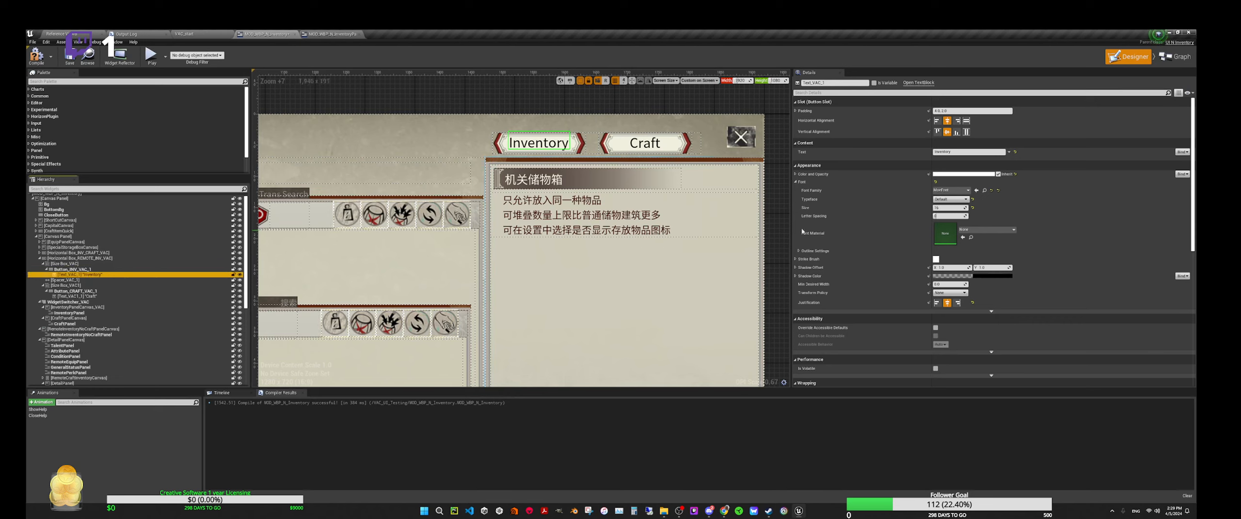
pyautogui.click(957, 153)
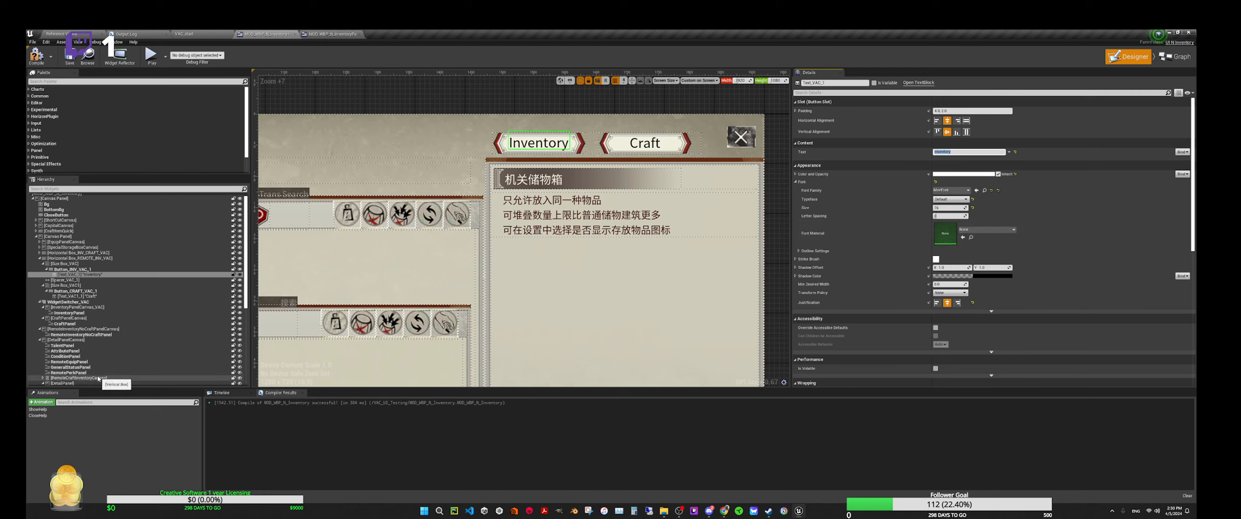
pyautogui.scroll(-3, 463, 352)
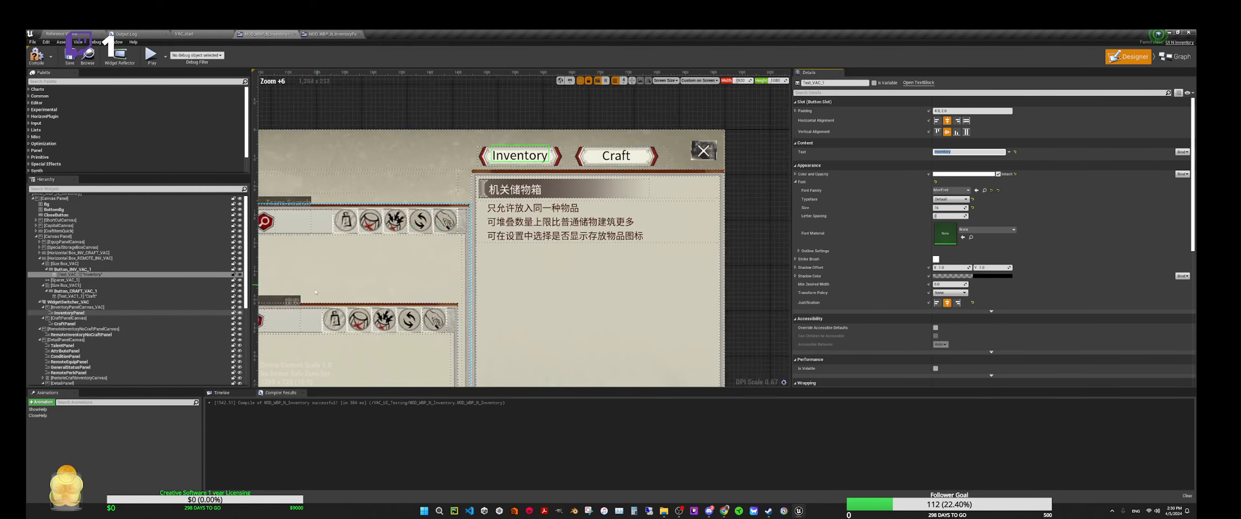
pyautogui.scroll(2, 448, 285)
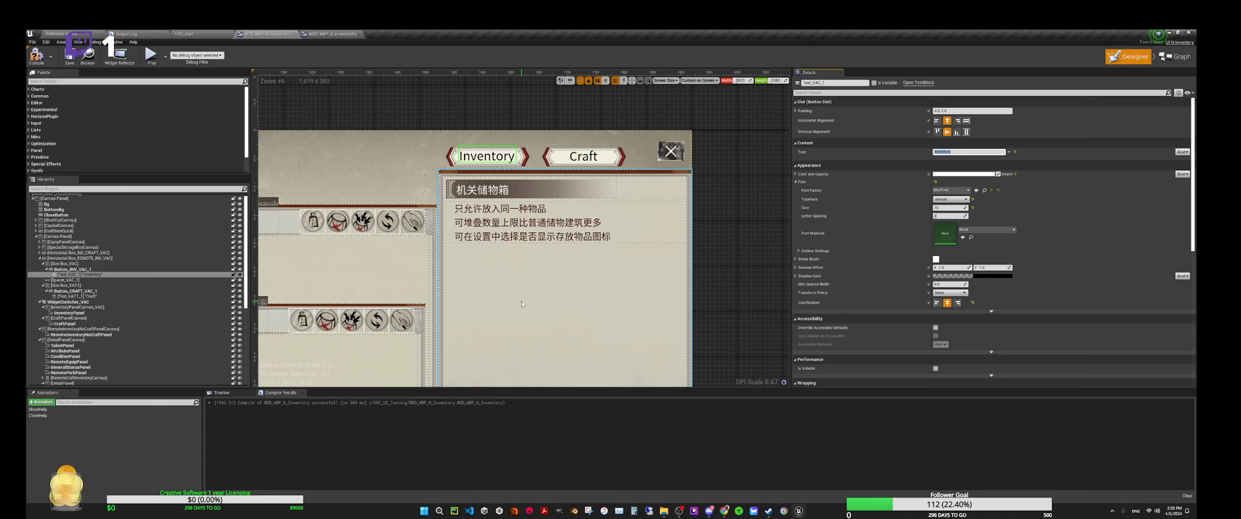
pyautogui.press('BackSpace')
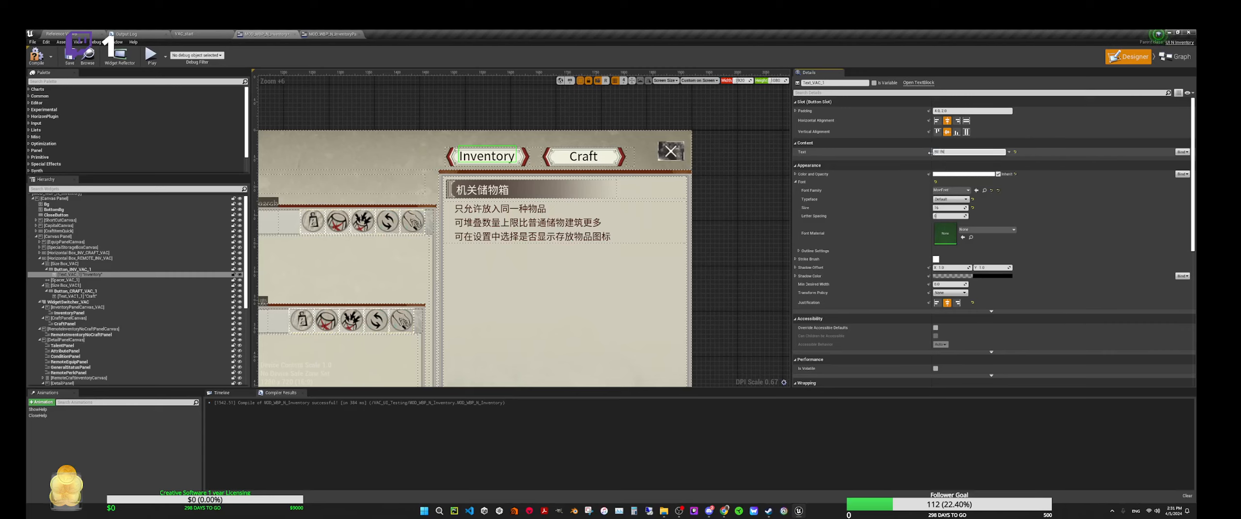
pyautogui.press('Return')
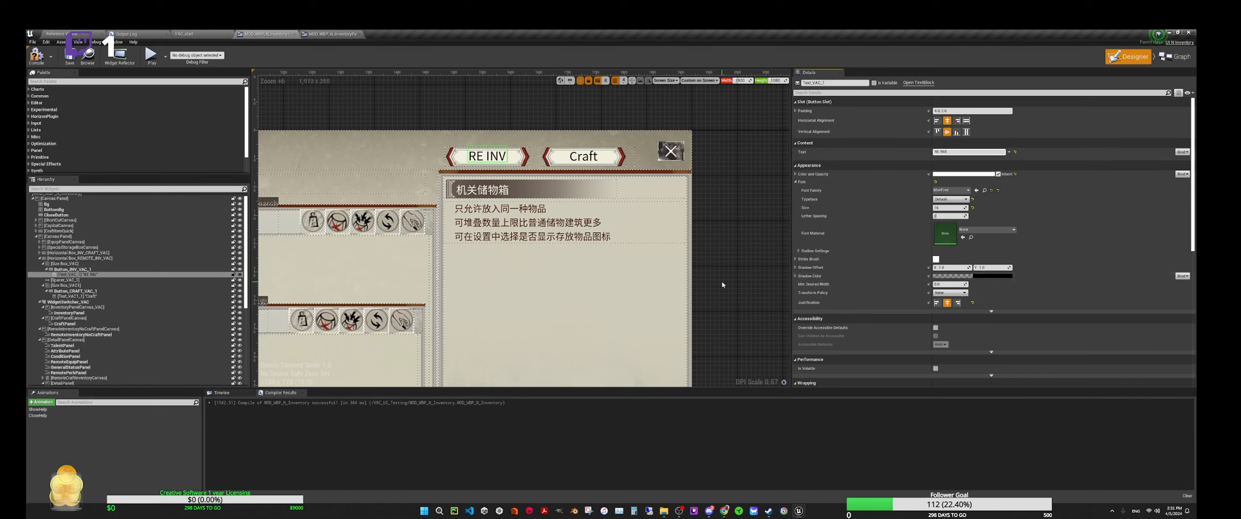
# Try the wording Re Inv on the remote Inventory button's label, then replace it with Remote Inv.
pyautogui.click(952, 152)
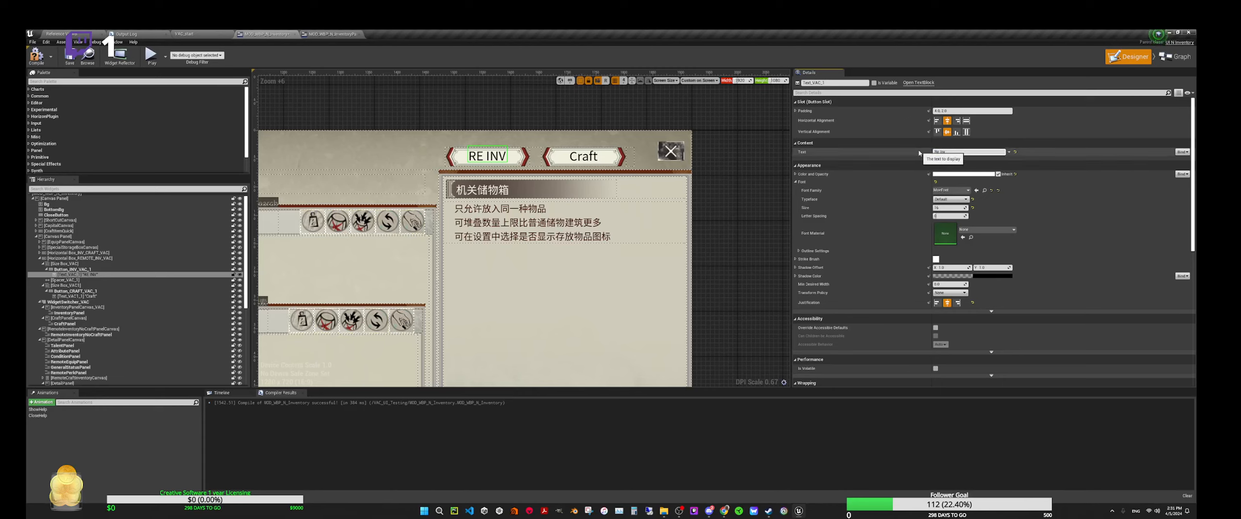
pyautogui.write('Re Inv')
pyautogui.press('Return')
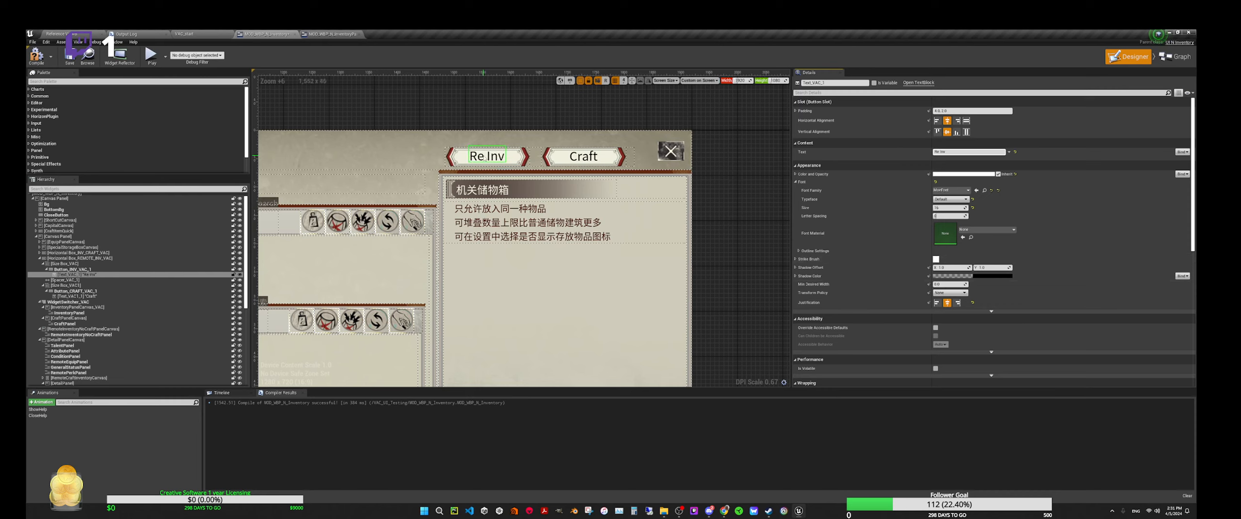
pyautogui.click(938, 152)
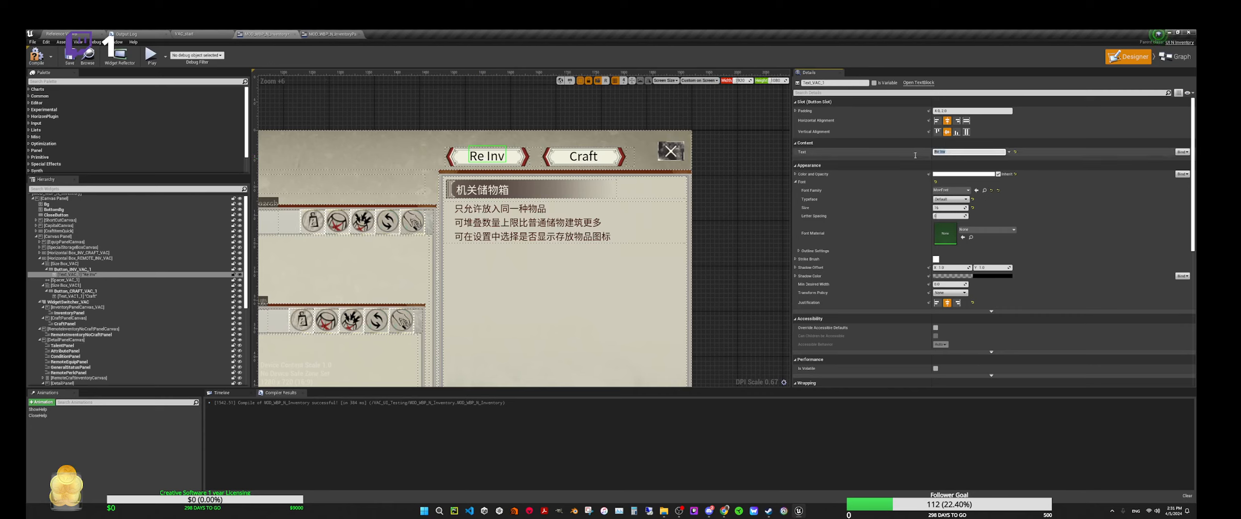
pyautogui.write('Remot')
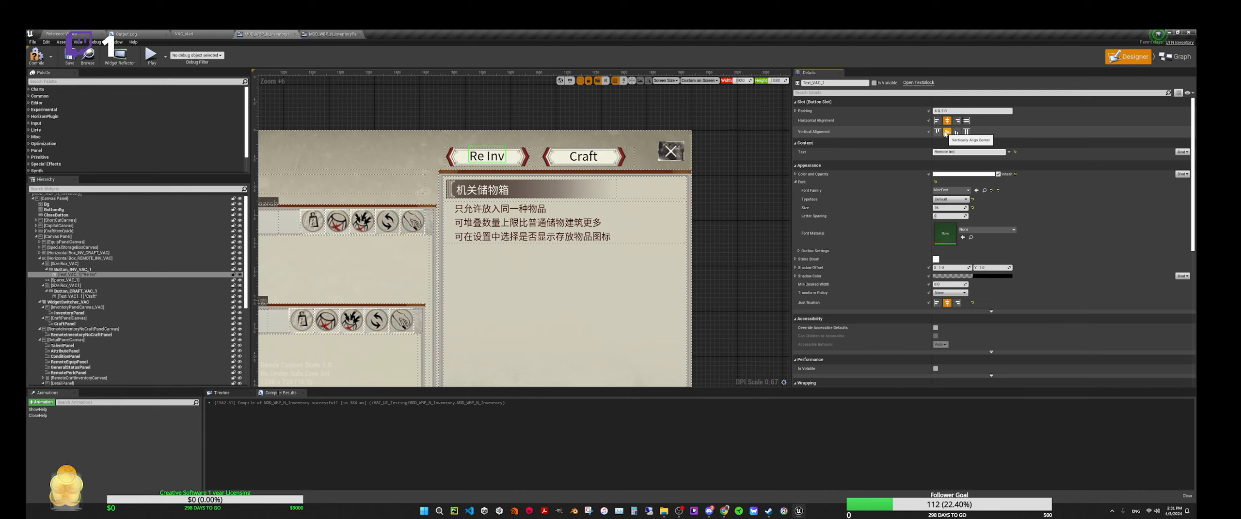
pyautogui.press('Return')
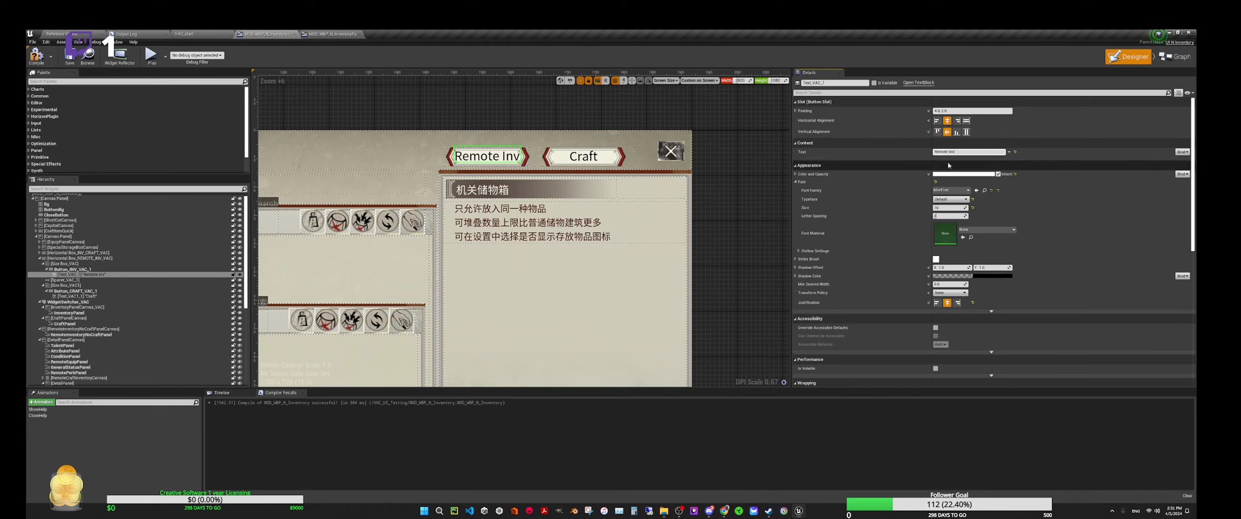
# Set the text of the remote Inventory button's label to Storage.
pyautogui.moveTo(955, 152); pyautogui.dragTo(920, 149)
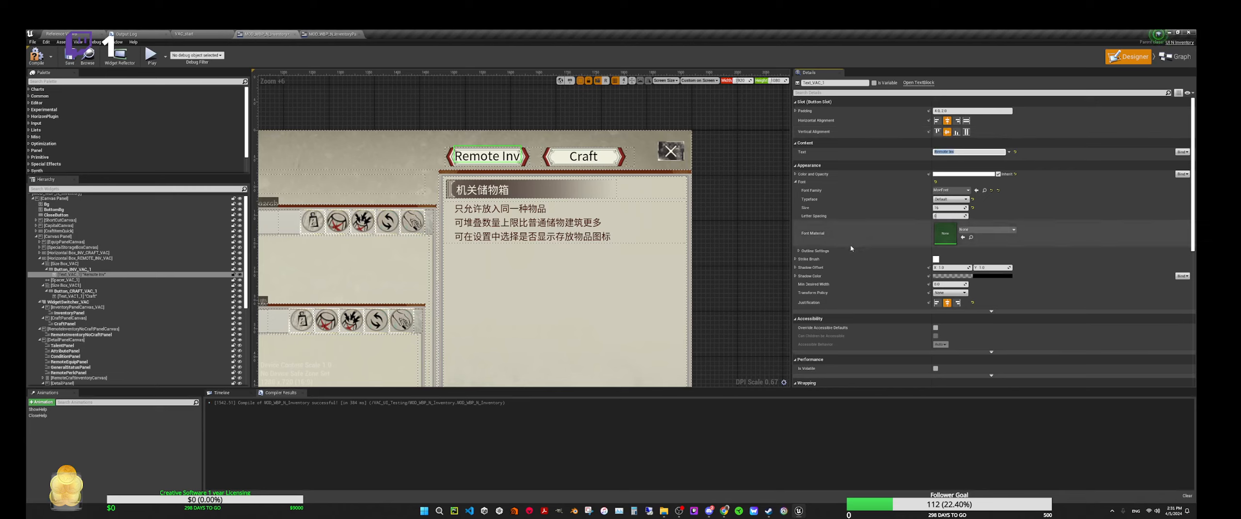
pyautogui.write('y')
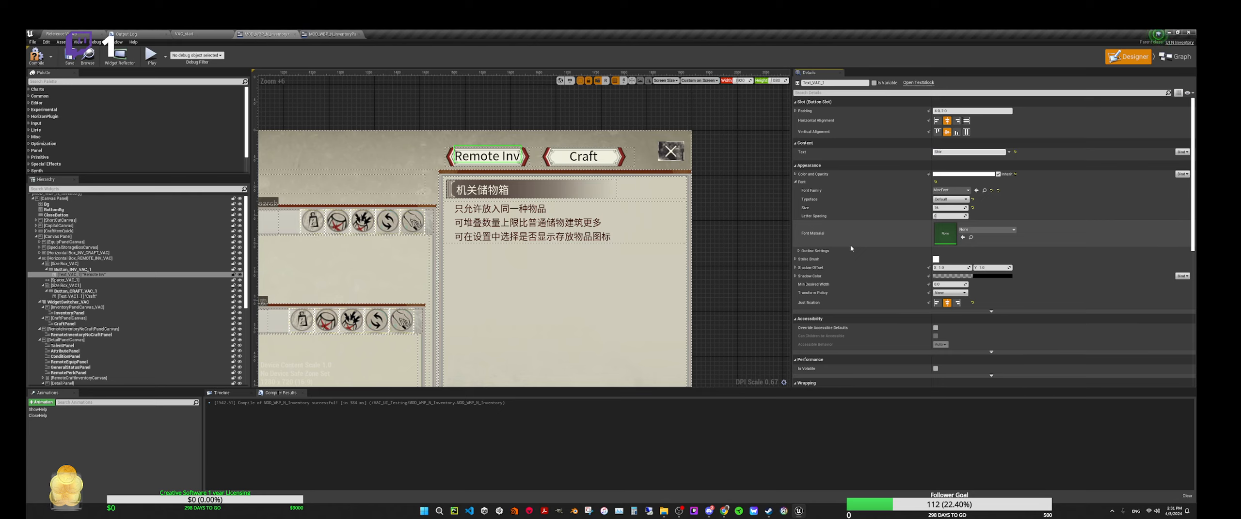
pyautogui.press('Return')
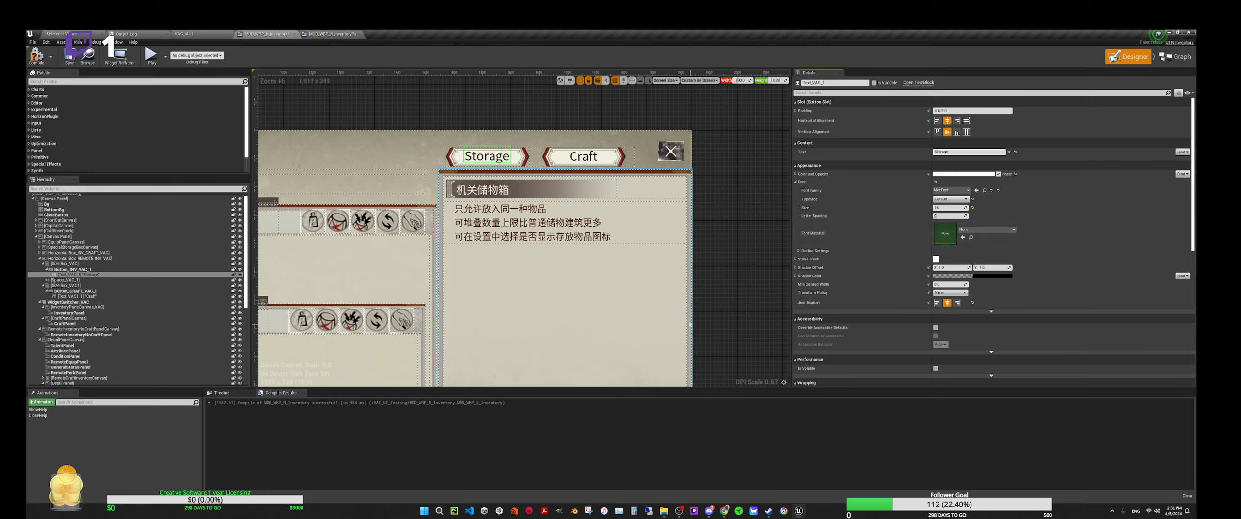
# Set the text of the remote Craft button's label to Details.
pyautogui.click(585, 161)
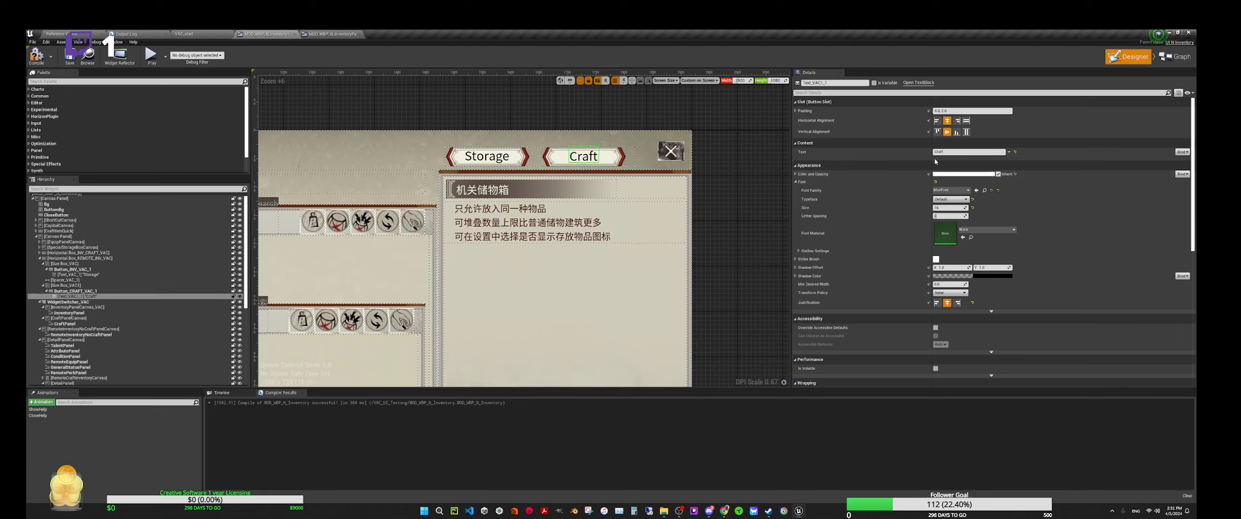
pyautogui.click(941, 152)
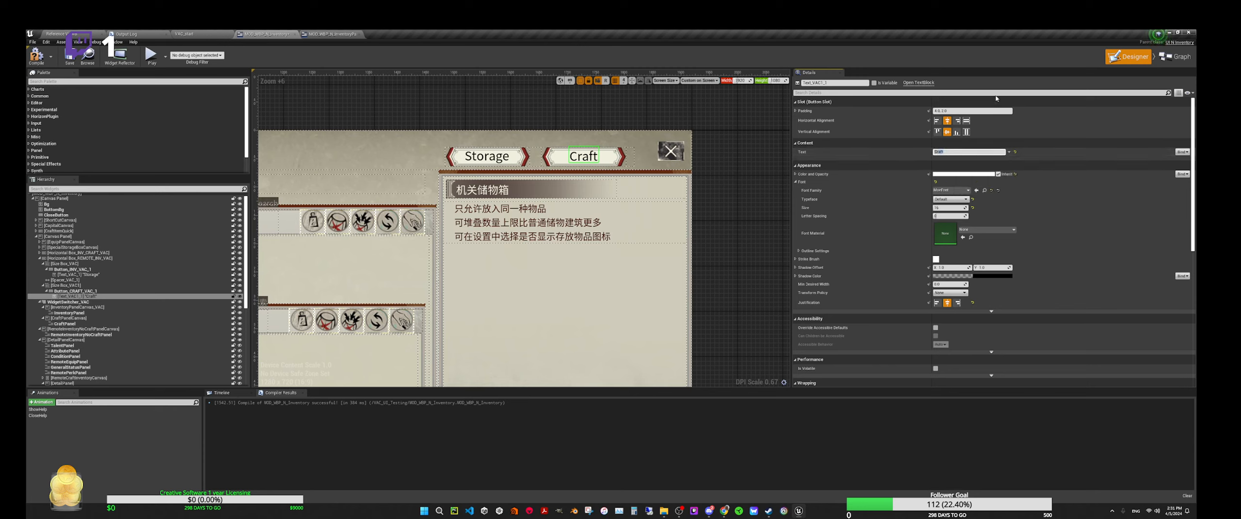
pyautogui.write('Details')
pyautogui.press('Return')
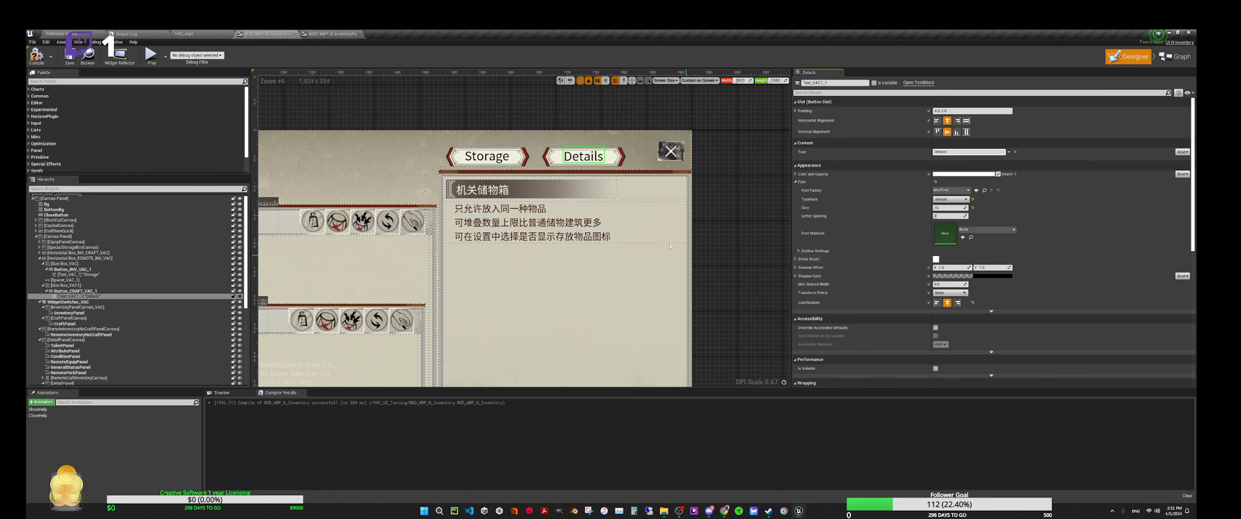
pyautogui.click(724, 242)
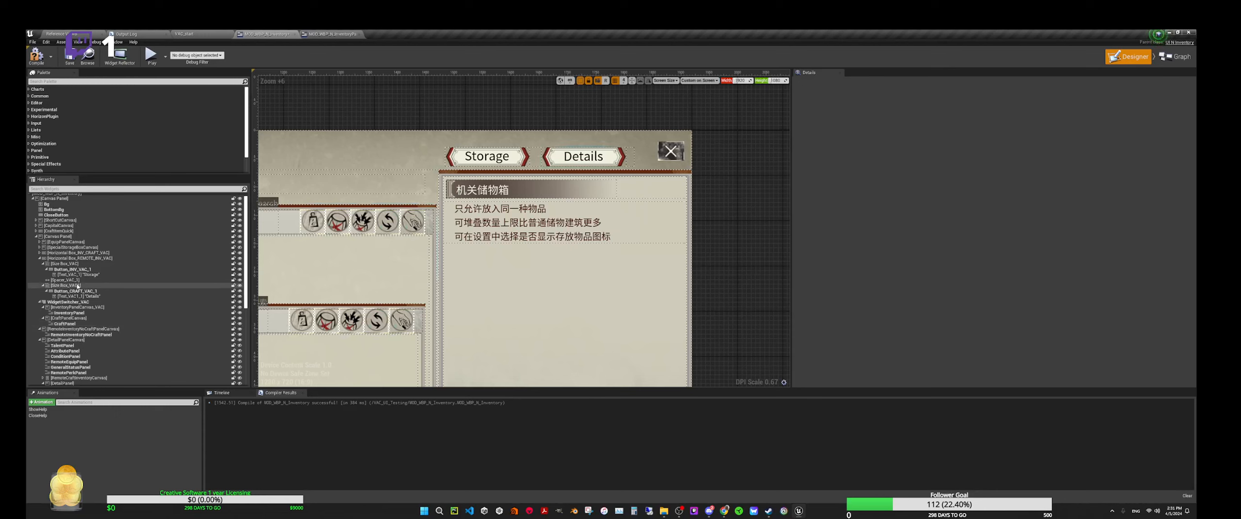
# Set the width override of both the Storage and the Details buttons' size boxes to 100.
pyautogui.click(72, 271)
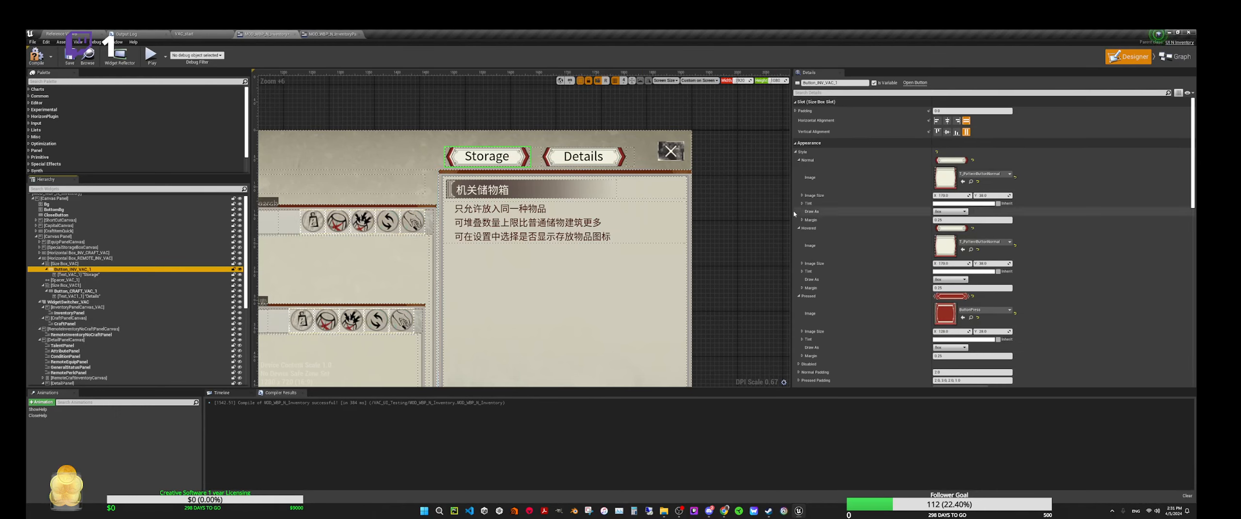
pyautogui.click(64, 264)
pyautogui.click(944, 161)
pyautogui.write('100')
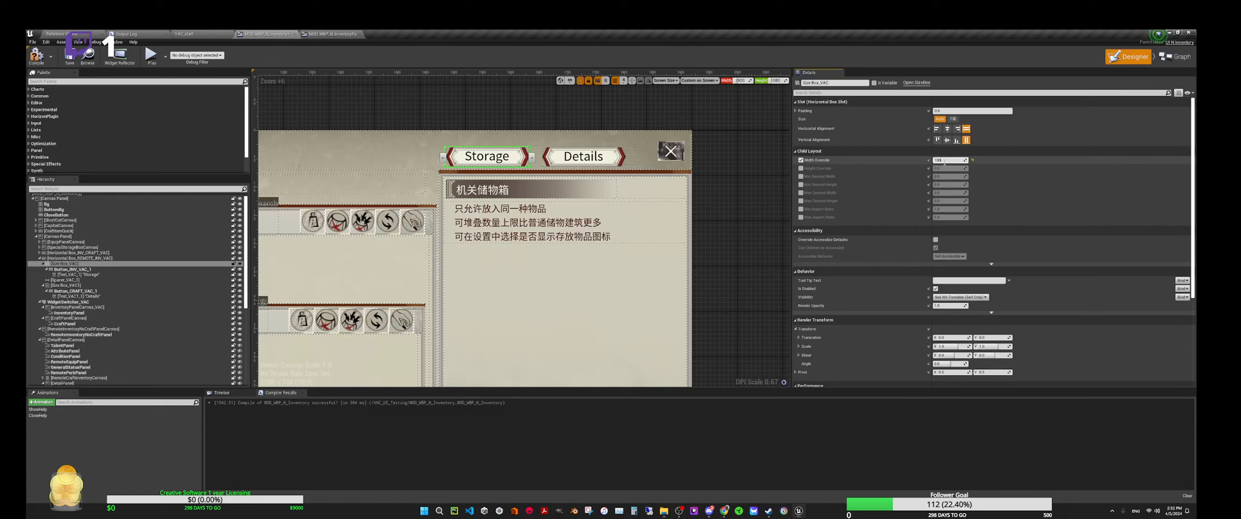
pyautogui.press('Return')
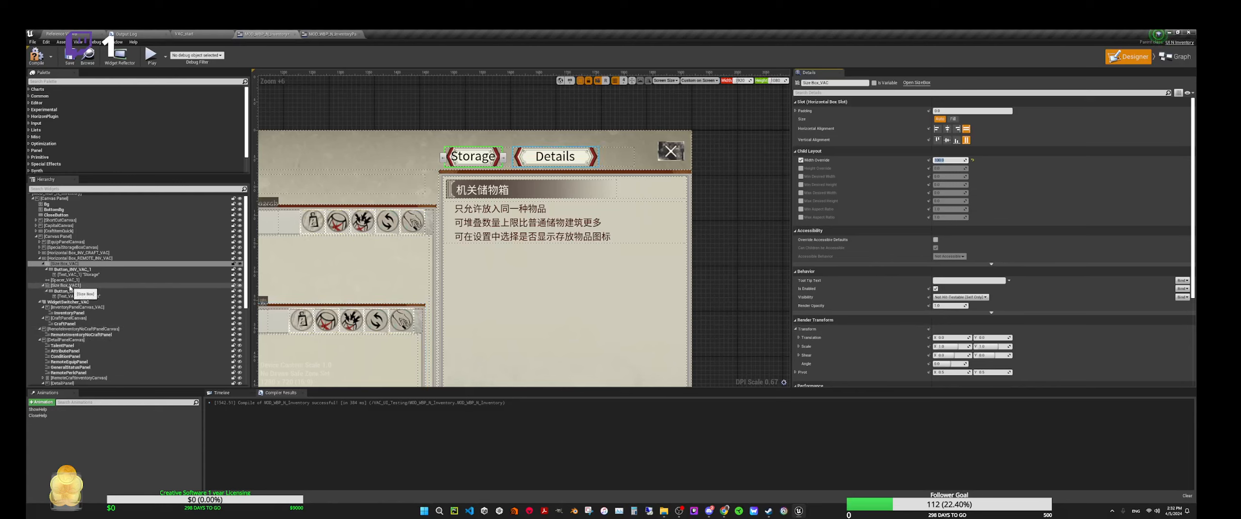
pyautogui.click(70, 288)
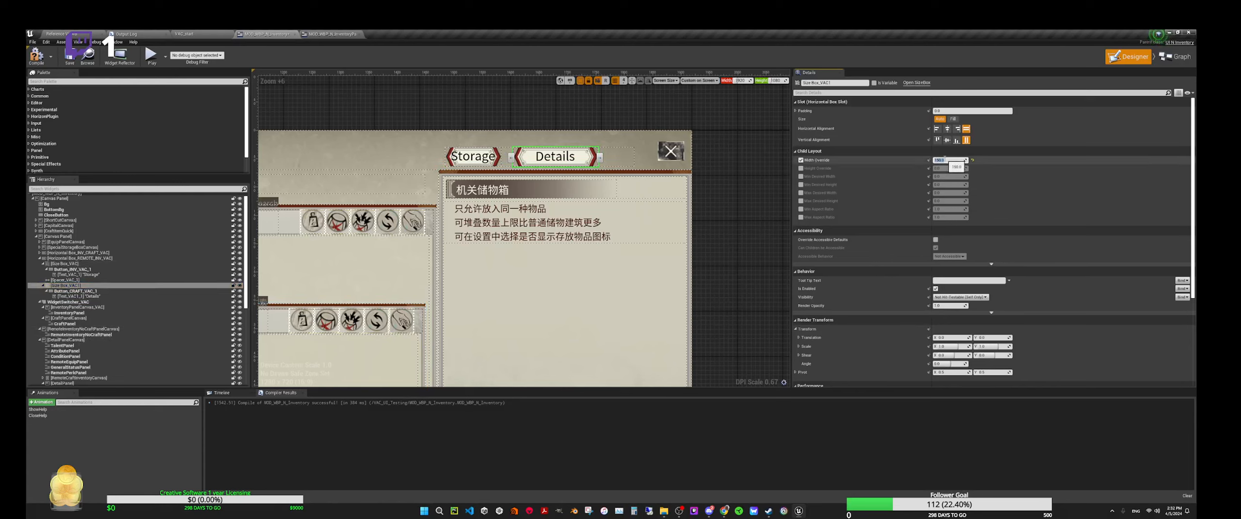
pyautogui.write('100')
pyautogui.press('Return')
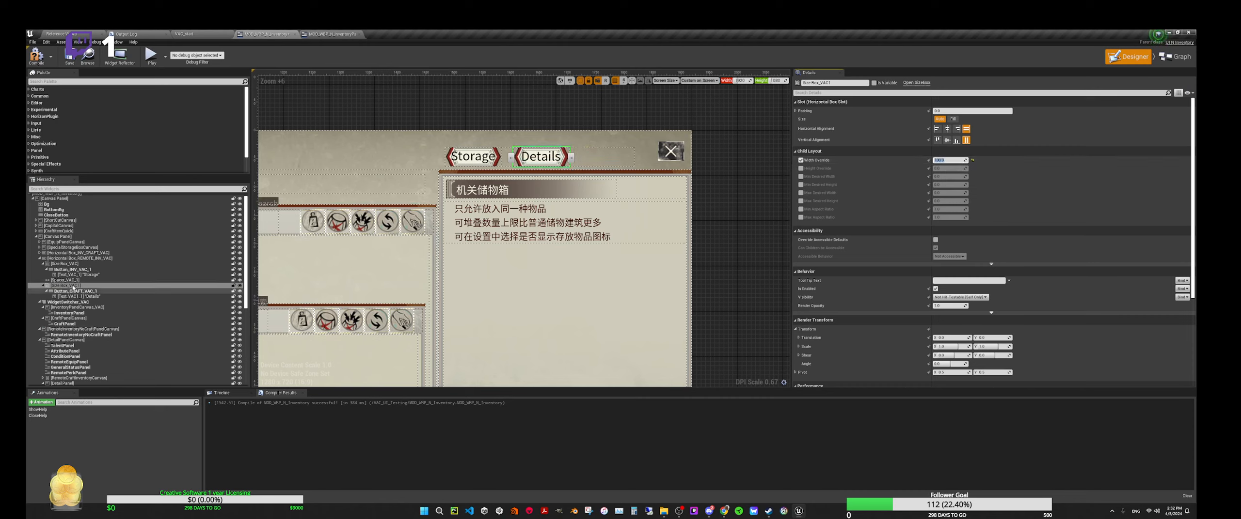
# Set the Storage label's font size to 12.
pyautogui.click(70, 275)
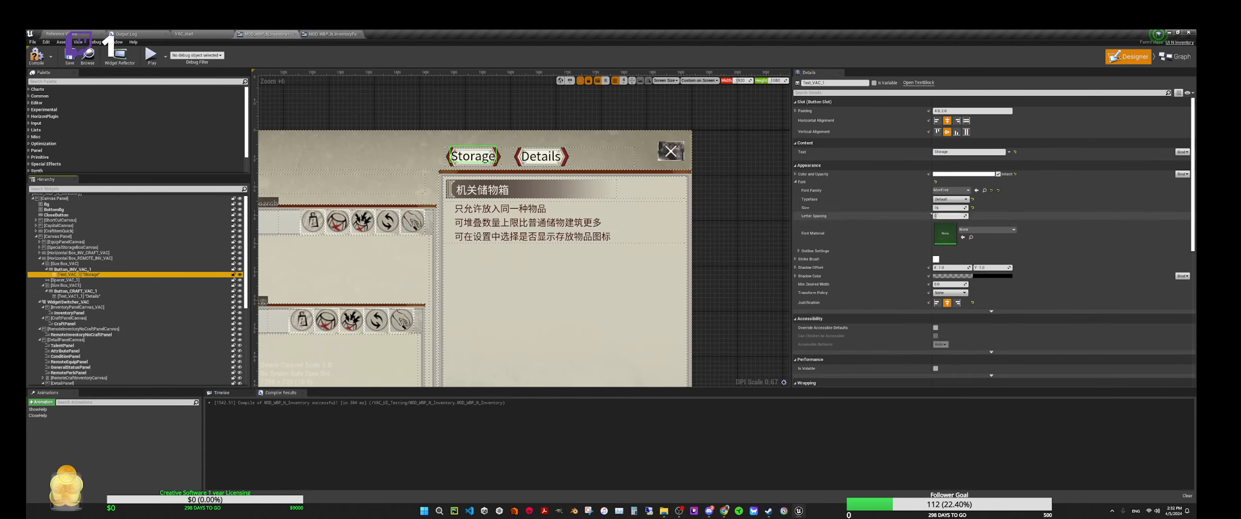
pyautogui.click(939, 209)
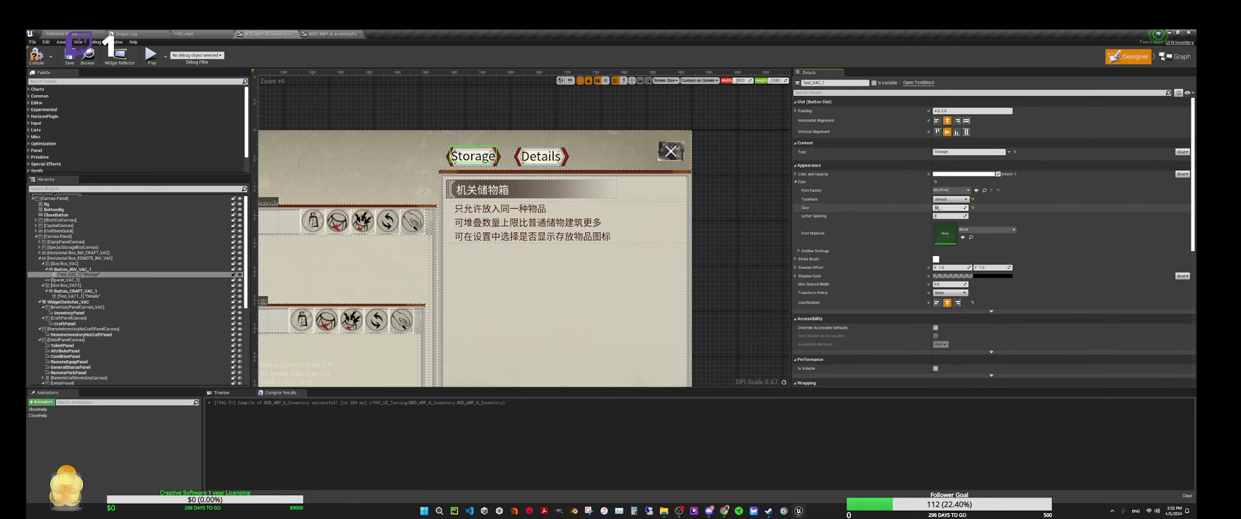
pyautogui.write('12')
pyautogui.press('Return')
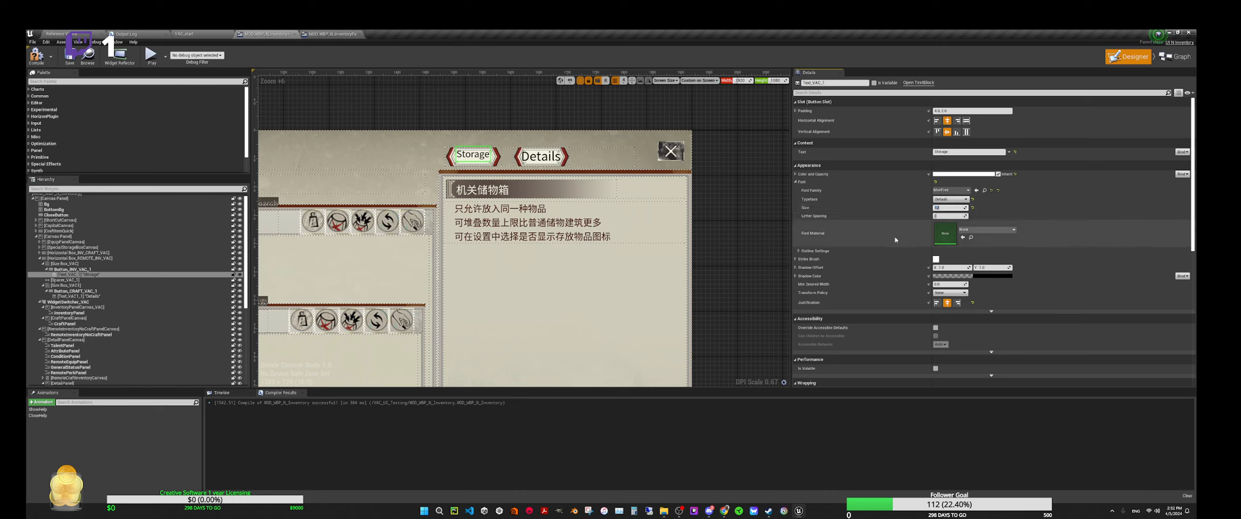
# Adjust the Storage label's vertical render translation to lower the text and centre it in its button.
pyautogui.scroll(-3, 904, 239)
pyautogui.scroll(-5, 906, 244)
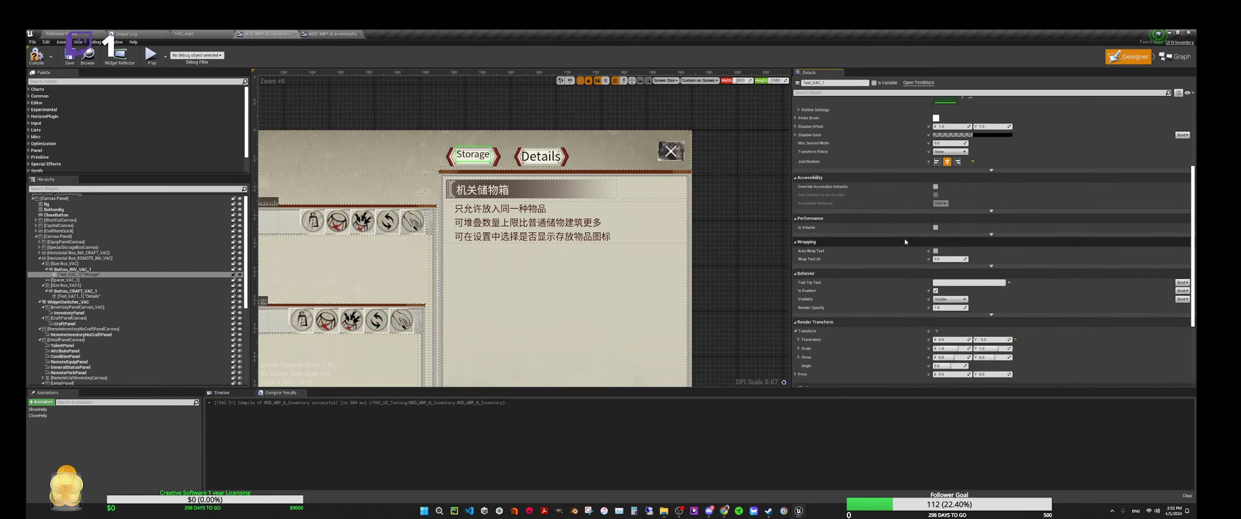
pyautogui.click(985, 235)
pyautogui.press('Return')
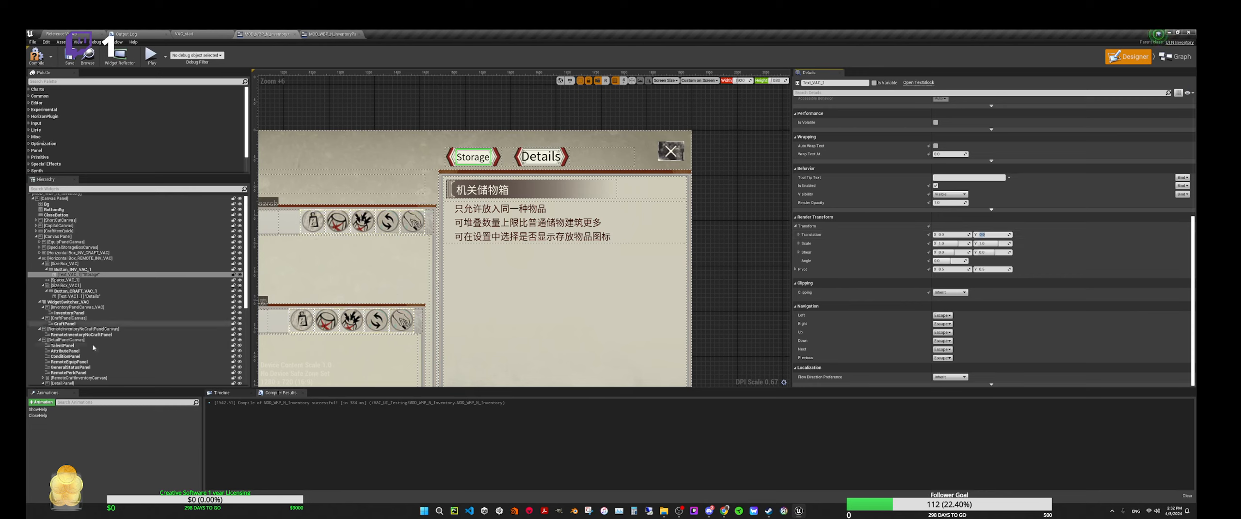
# Set the Details label's vertical render translation to 0.
pyautogui.click(77, 297)
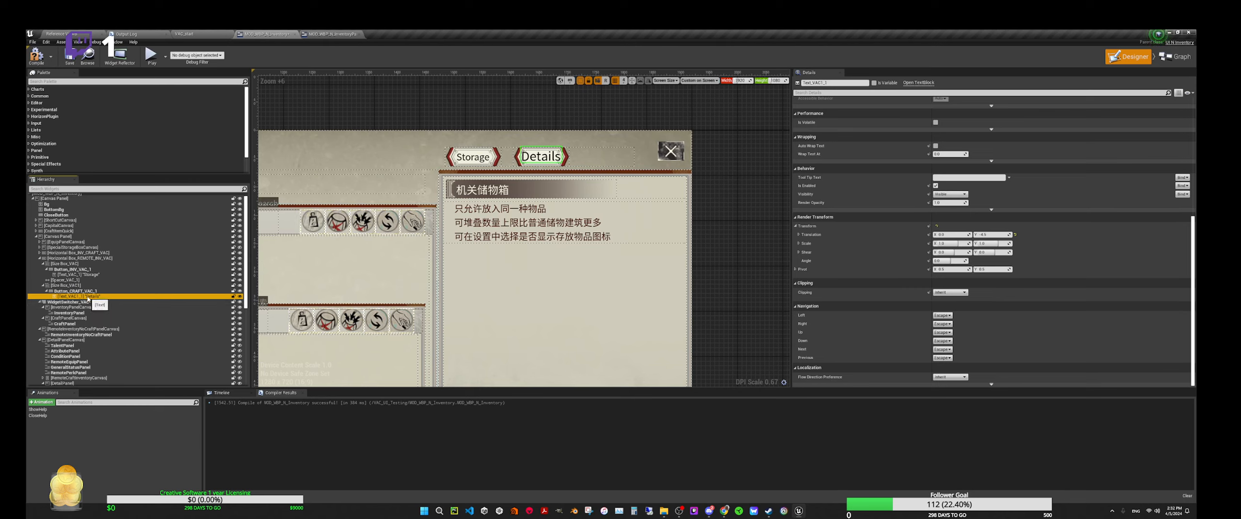
pyautogui.doubleClick(87, 297)
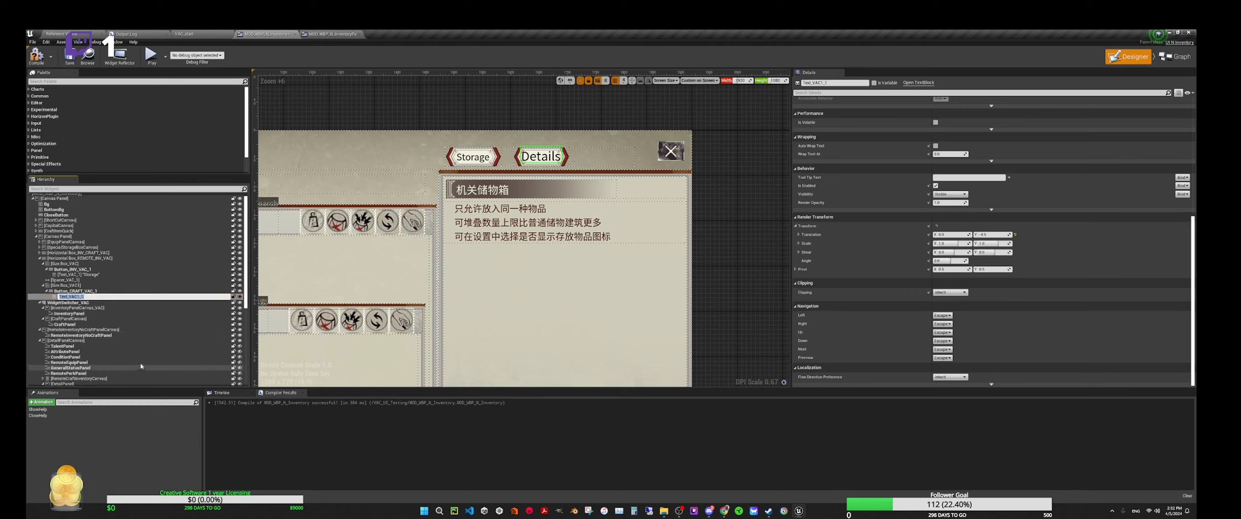
pyautogui.click(73, 350)
pyautogui.click(97, 297)
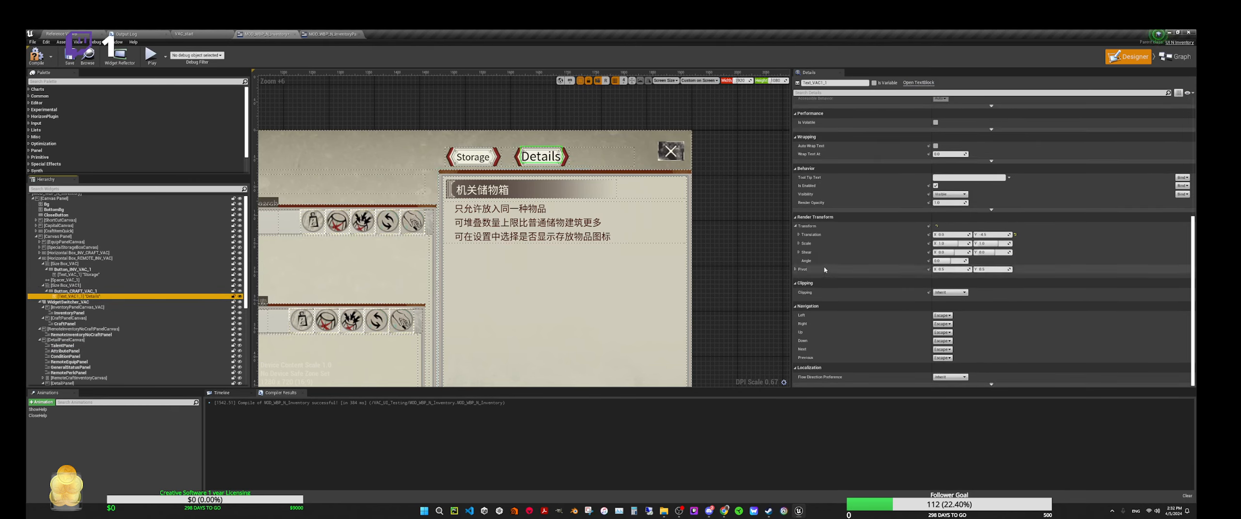
pyautogui.scroll(5, 888, 275)
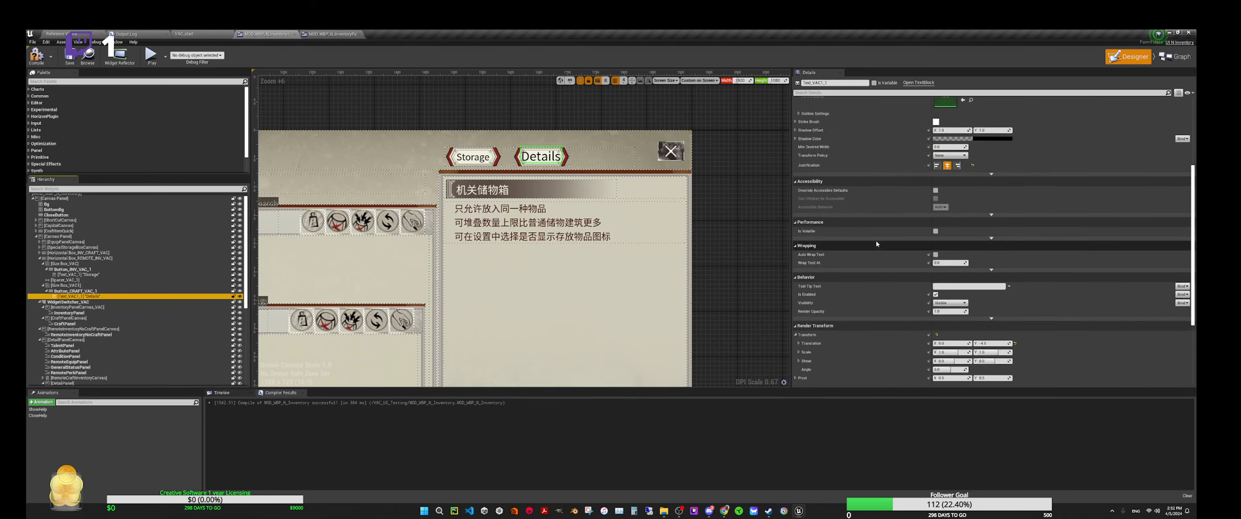
pyautogui.scroll(-4, 876, 243)
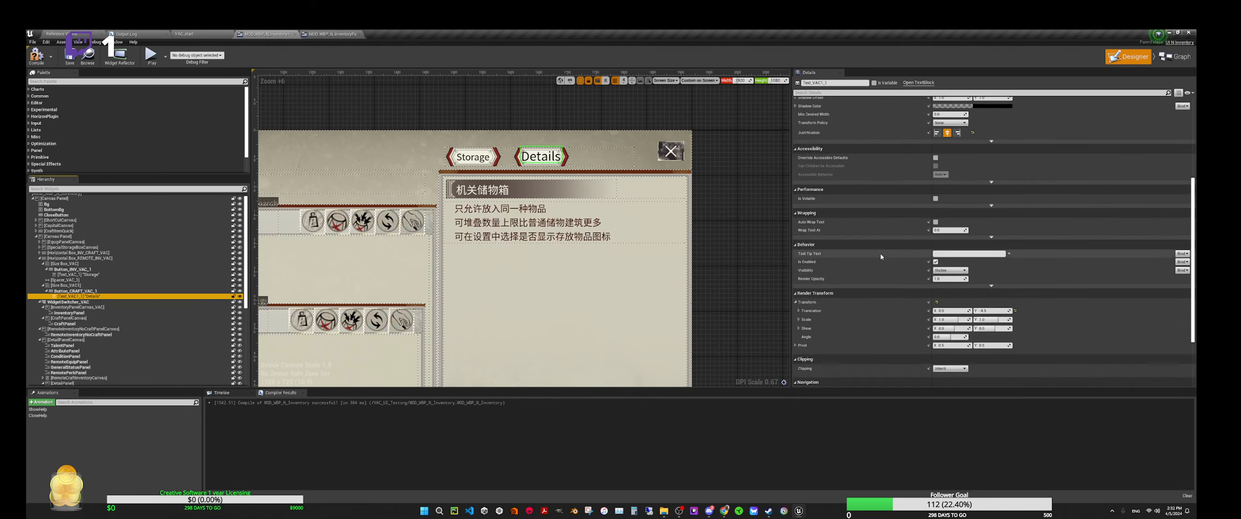
pyautogui.click(981, 267)
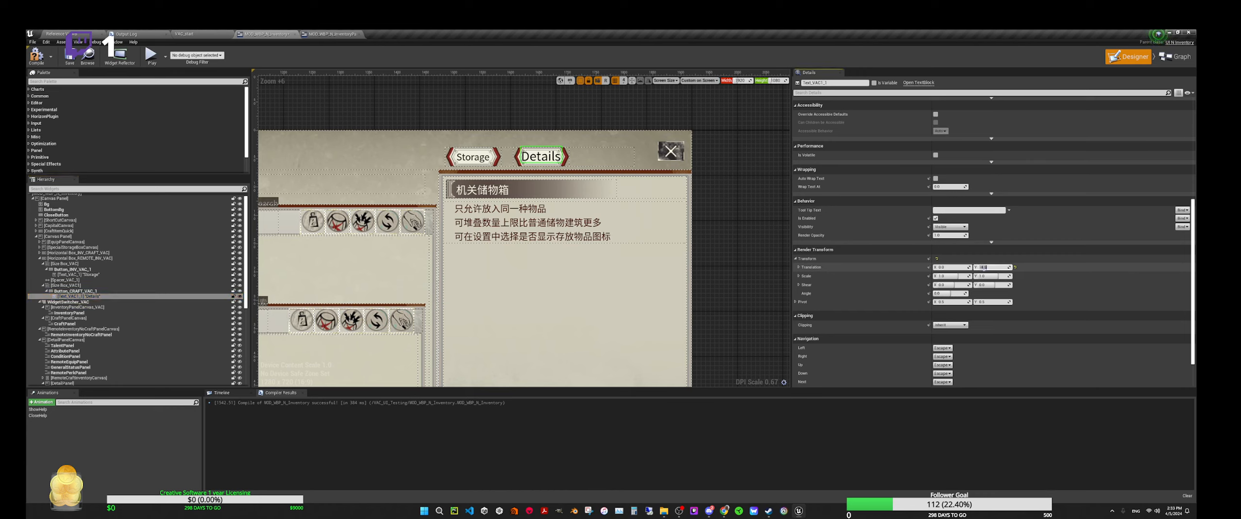
pyautogui.write('0')
pyautogui.press('Return')
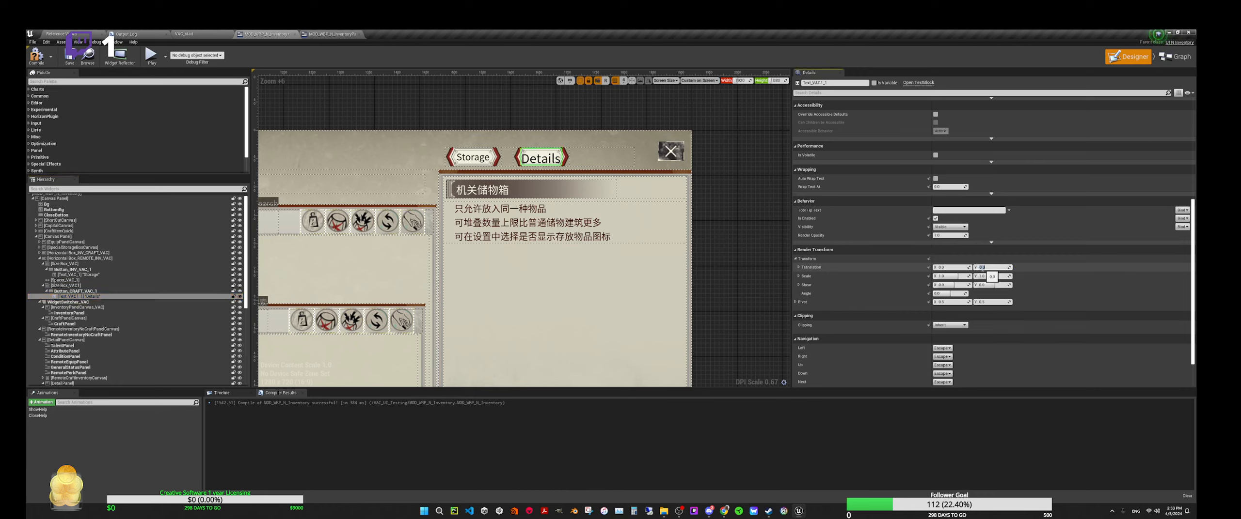
# Reduce the Details label's font size to match the Storage label, and compile and save the widget.
pyautogui.scroll(9, 920, 204)
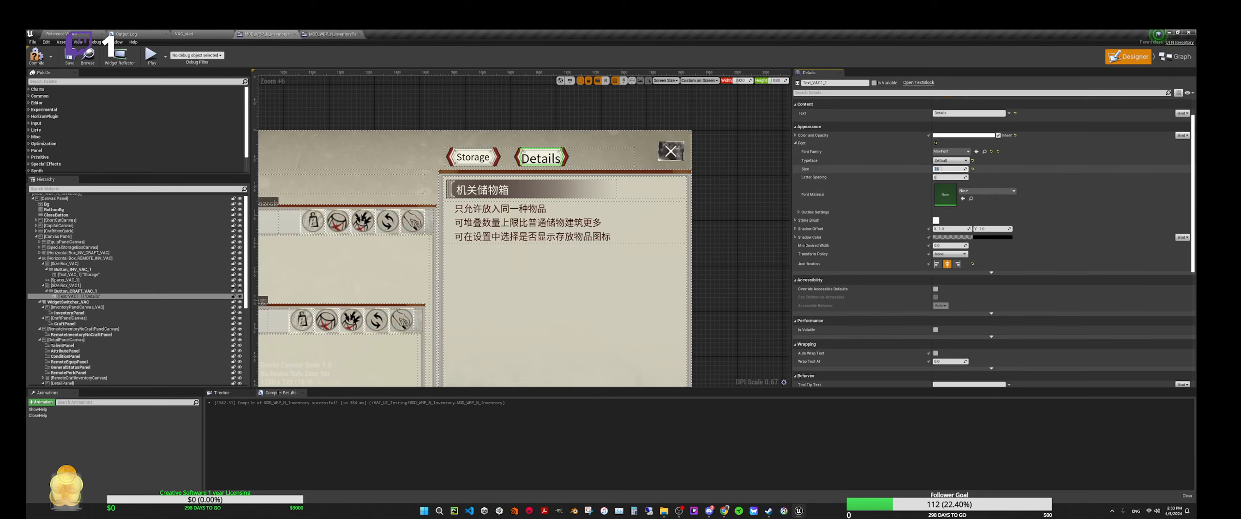
pyautogui.click(940, 169)
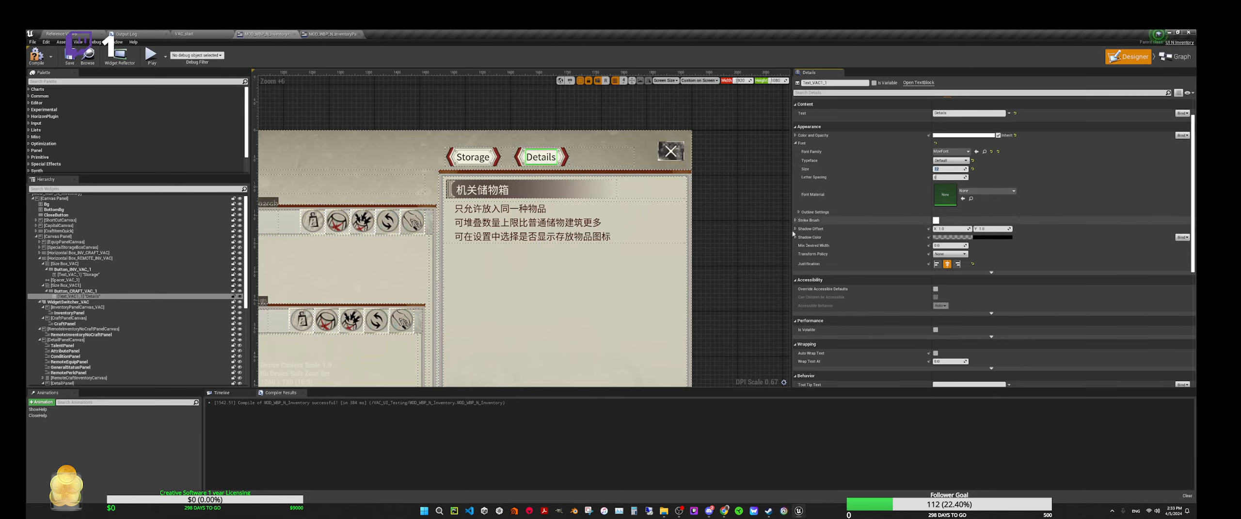
pyautogui.click(747, 257)
pyautogui.scroll(-4, 349, 196)
pyautogui.click(36, 56)
pyautogui.click(70, 56)
pyautogui.scroll(4, 613, 115)
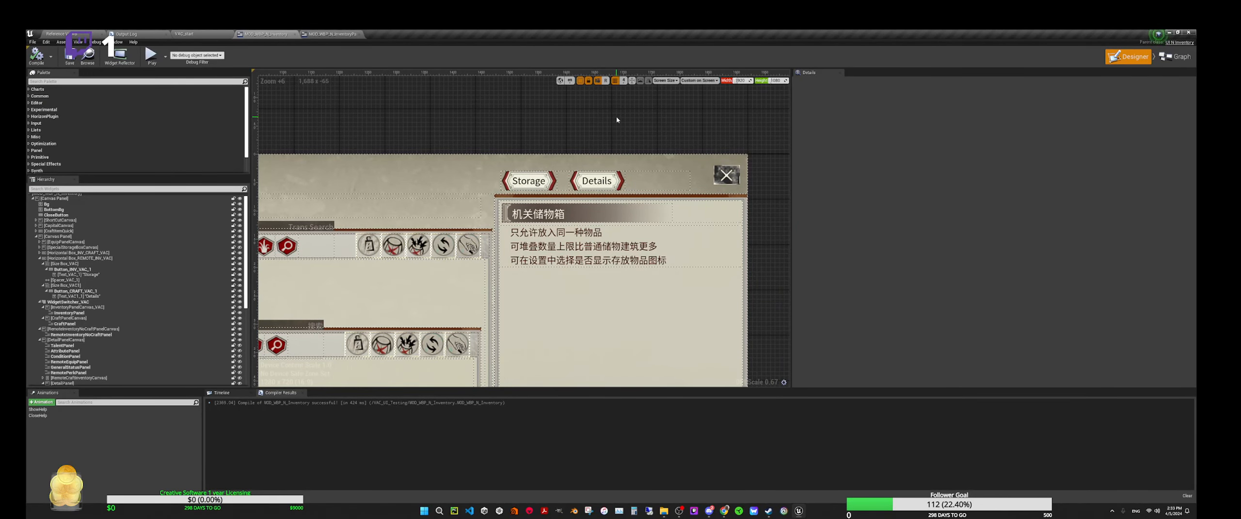
# Narrow the spacer between the Storage and Details buttons, and compile and save the widget.
pyautogui.click(563, 182)
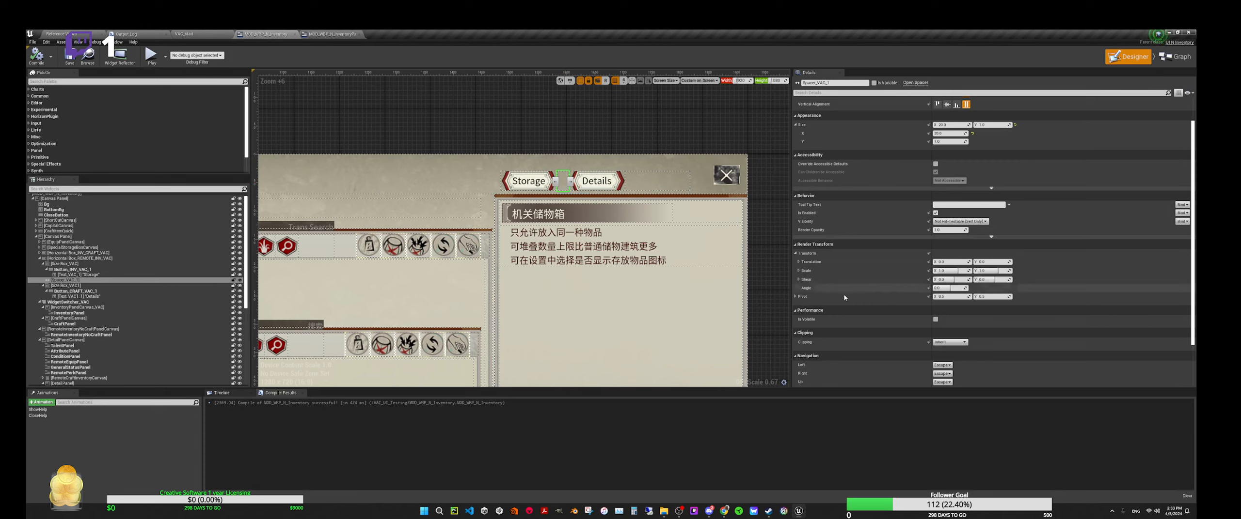
pyautogui.scroll(2, 914, 239)
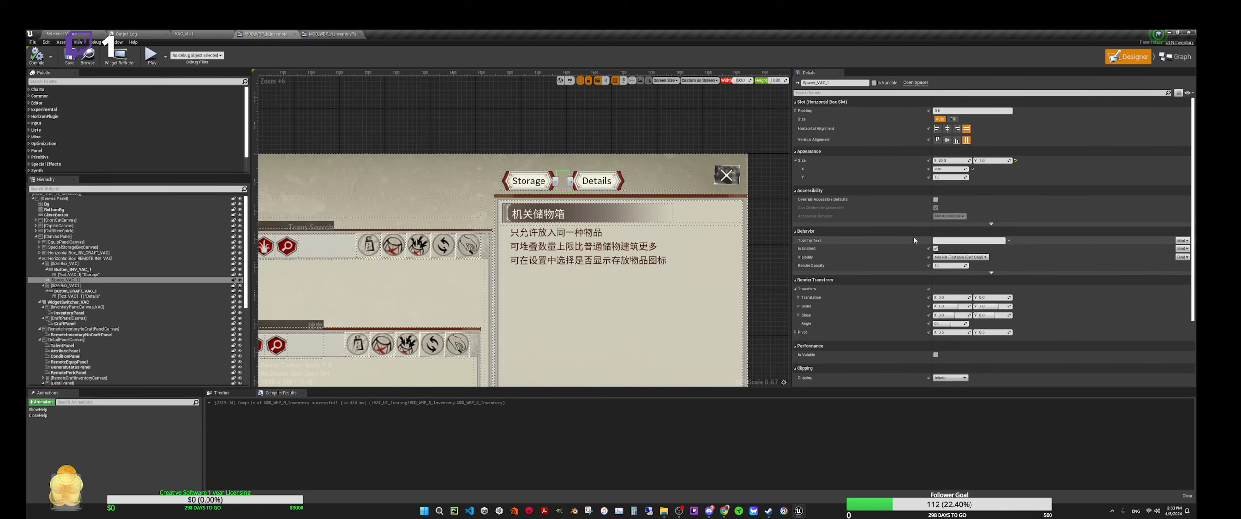
pyautogui.scroll(-2, 914, 240)
pyautogui.scroll(2, 887, 235)
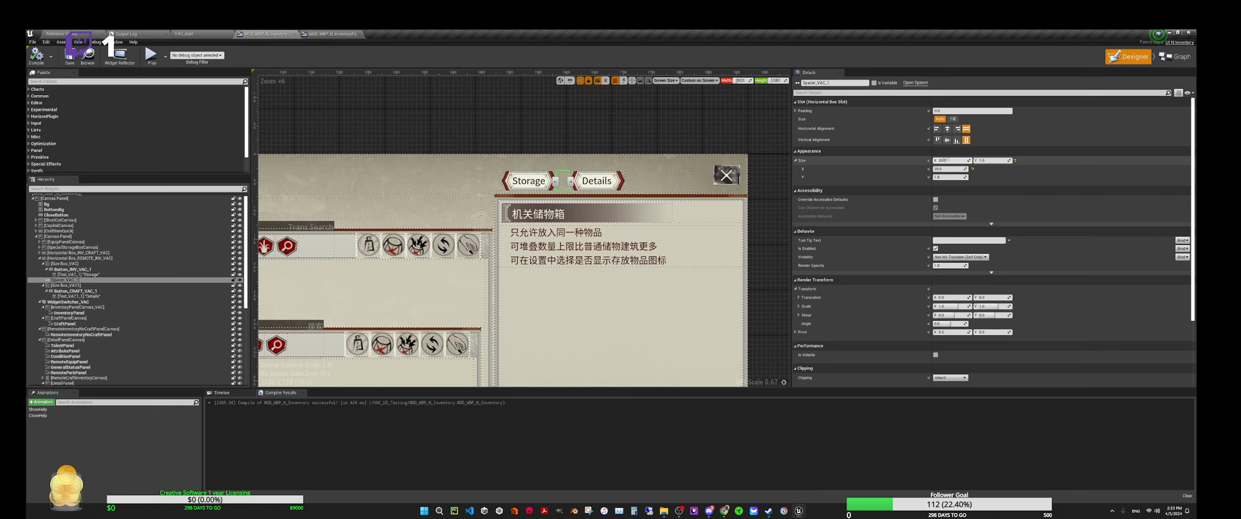
pyautogui.press('Return')
pyautogui.click(687, 185)
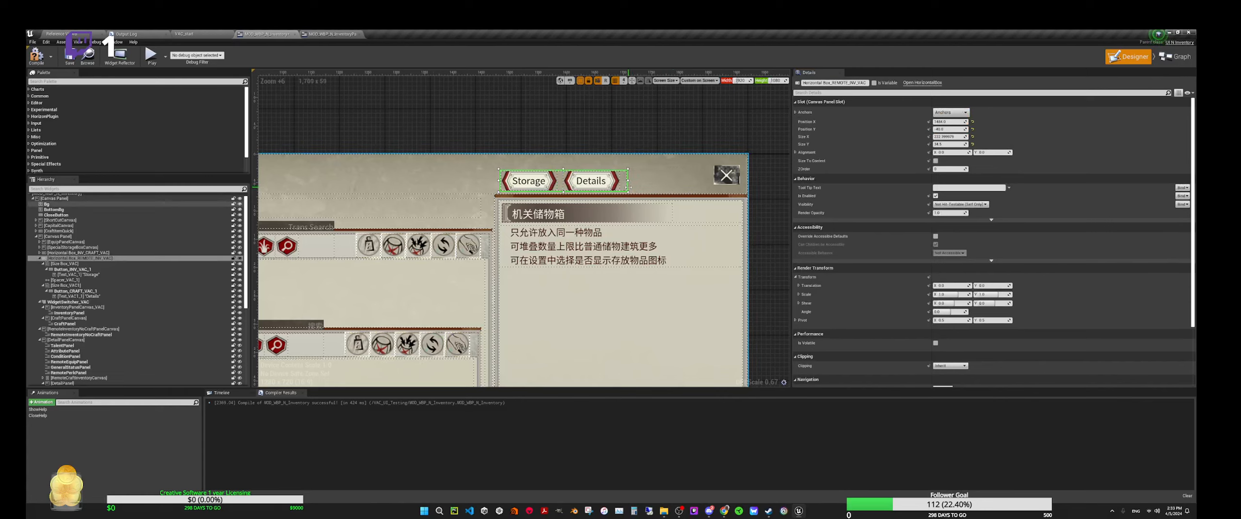
pyautogui.click(525, 130)
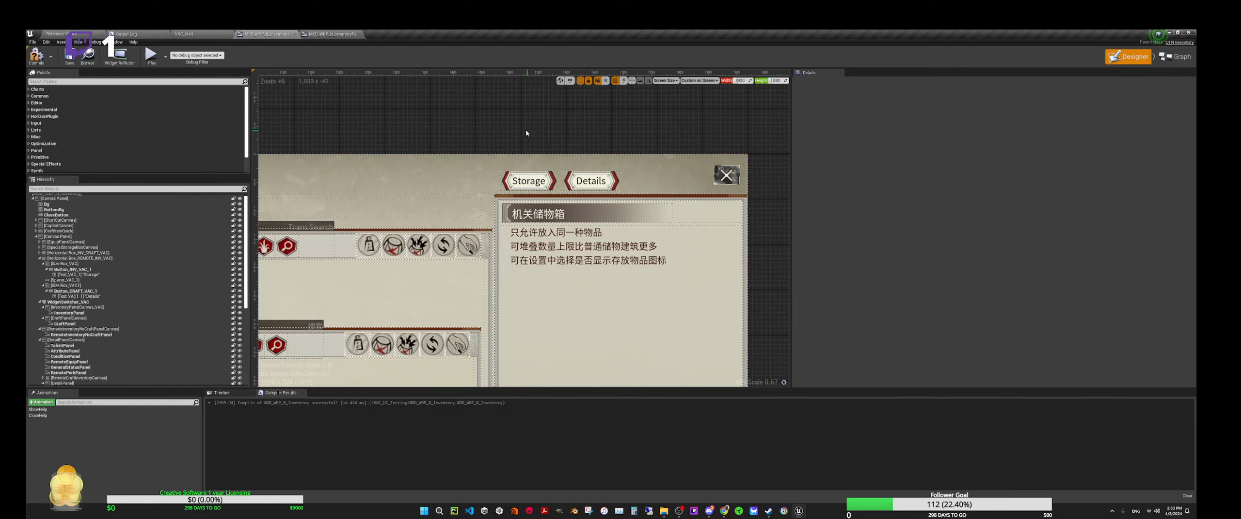
pyautogui.click(36, 55)
pyautogui.click(68, 58)
# Duplicate the WidgetSwitcher_VAC widget switcher together with its panels.
pyautogui.scroll(-2, 370, 111)
pyautogui.moveTo(384, 113); pyautogui.dragTo(484, 102, button='right')
pyautogui.scroll(-4, 484, 104)
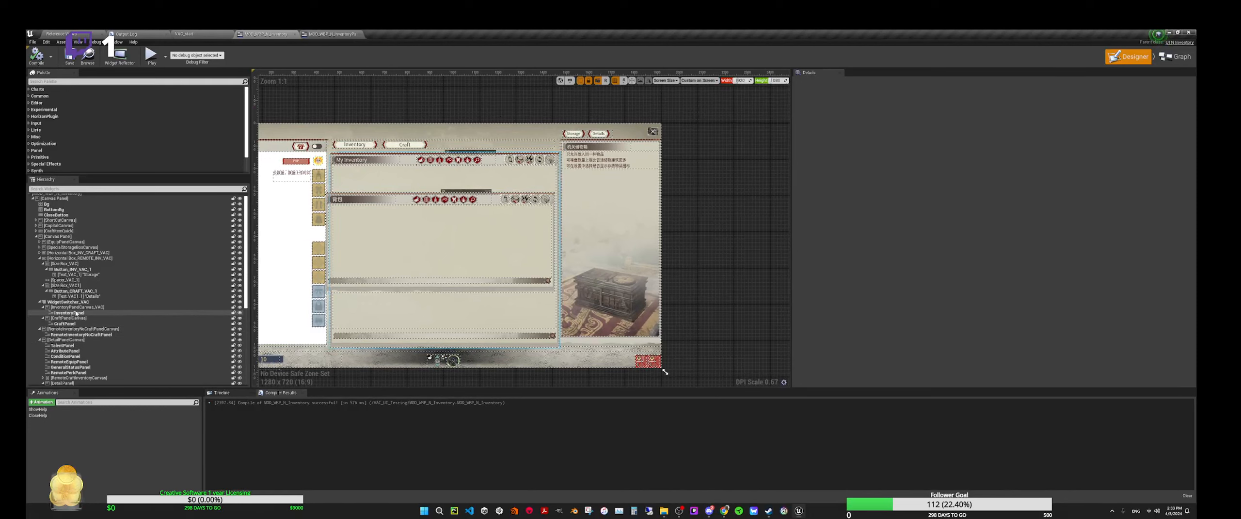
pyautogui.click(74, 303)
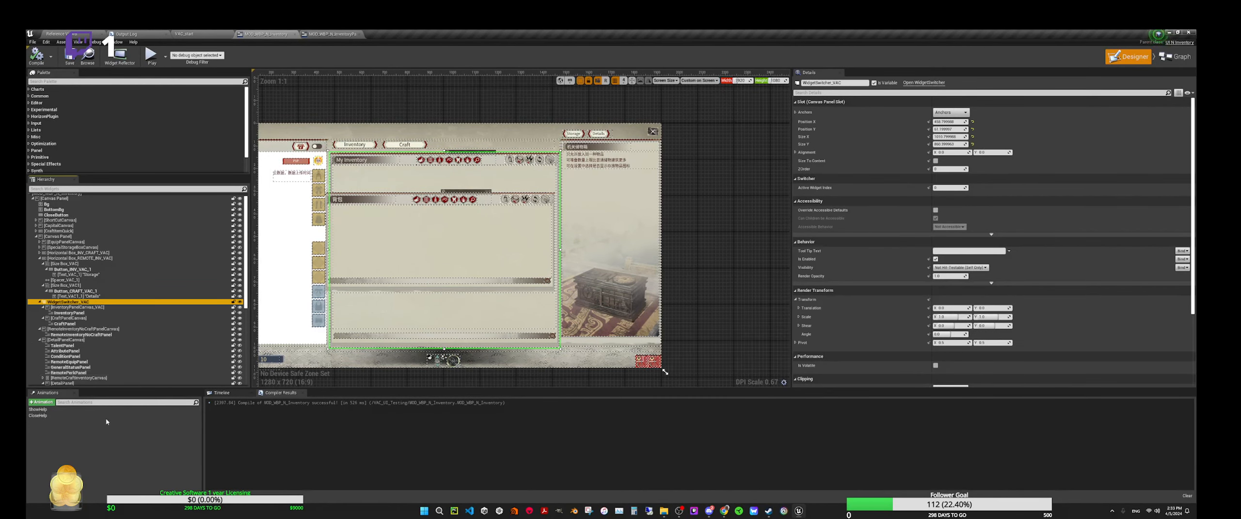
pyautogui.rightClick(77, 303)
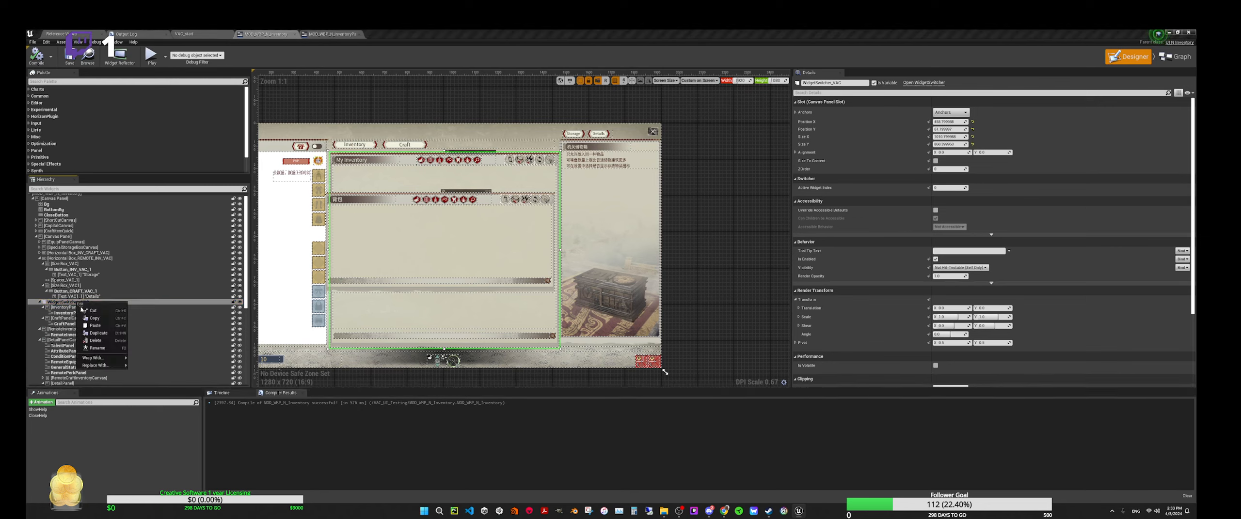
pyautogui.click(98, 334)
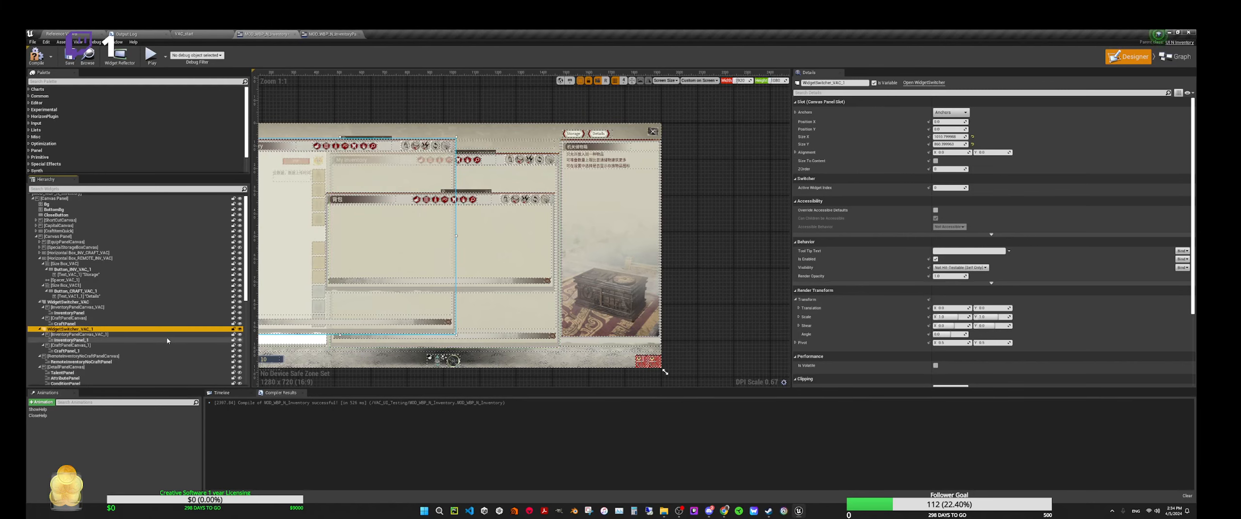
pyautogui.scroll(-2, 166, 341)
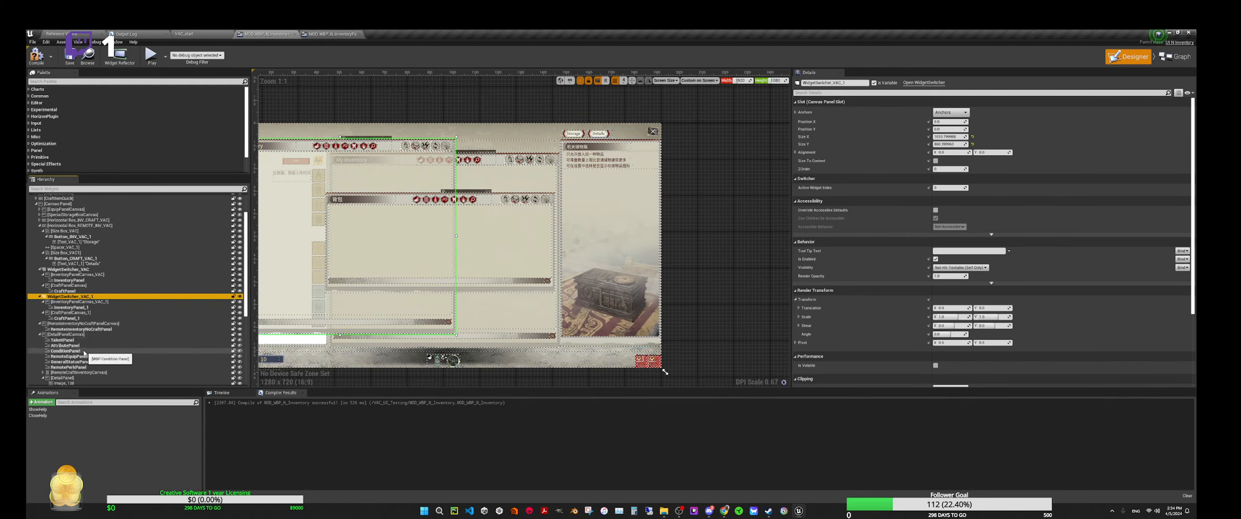
# Delete the copied inventory and craft panel canvases from the duplicated widget switcher.
pyautogui.click(75, 303)
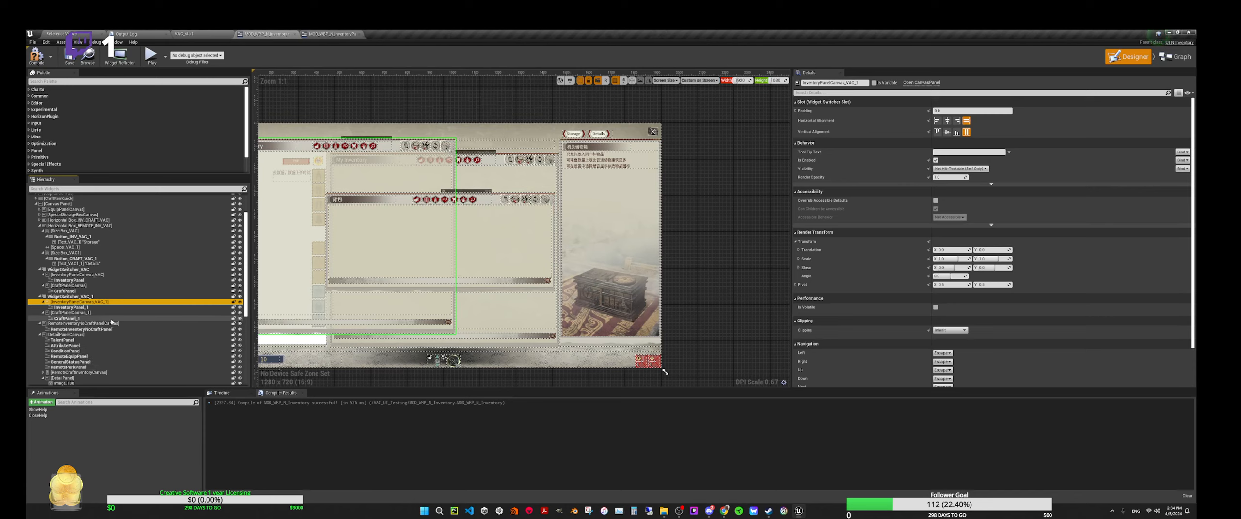
pyautogui.press('Delete')
pyautogui.click(71, 302)
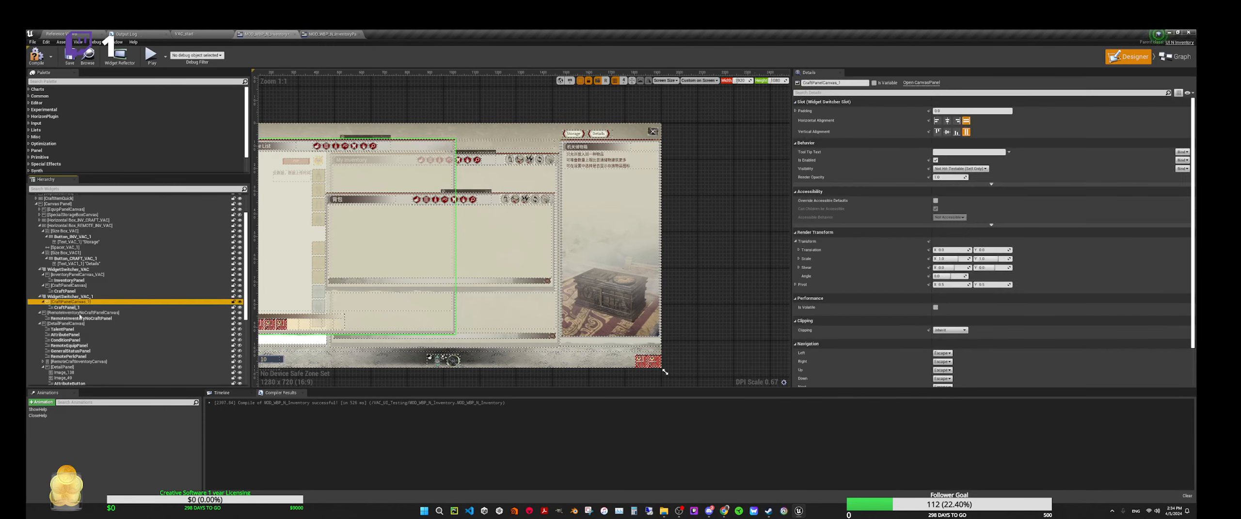
pyautogui.press('Delete')
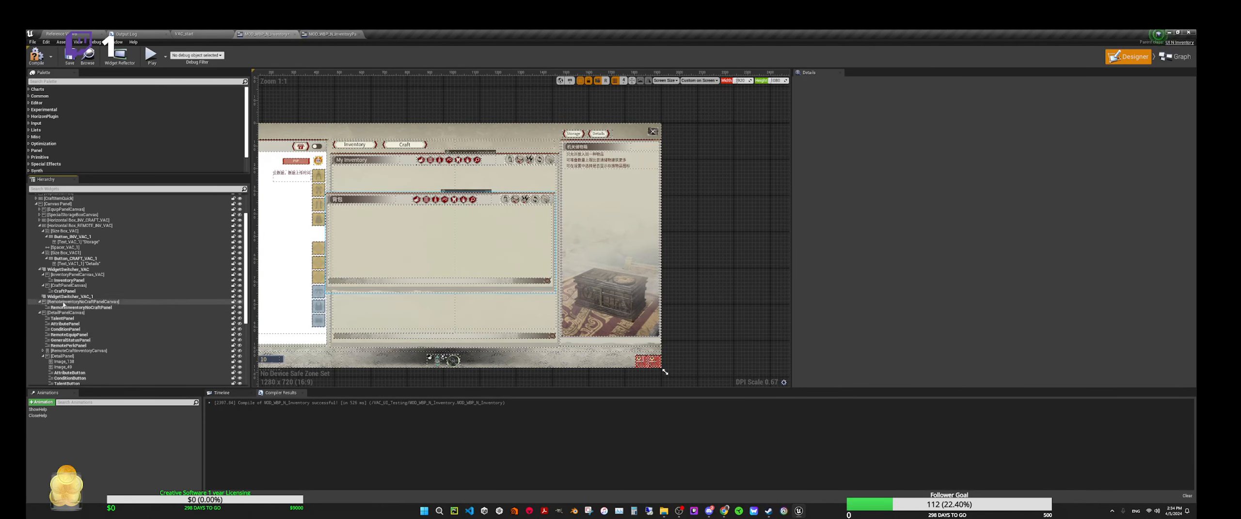
pyautogui.click(146, 297)
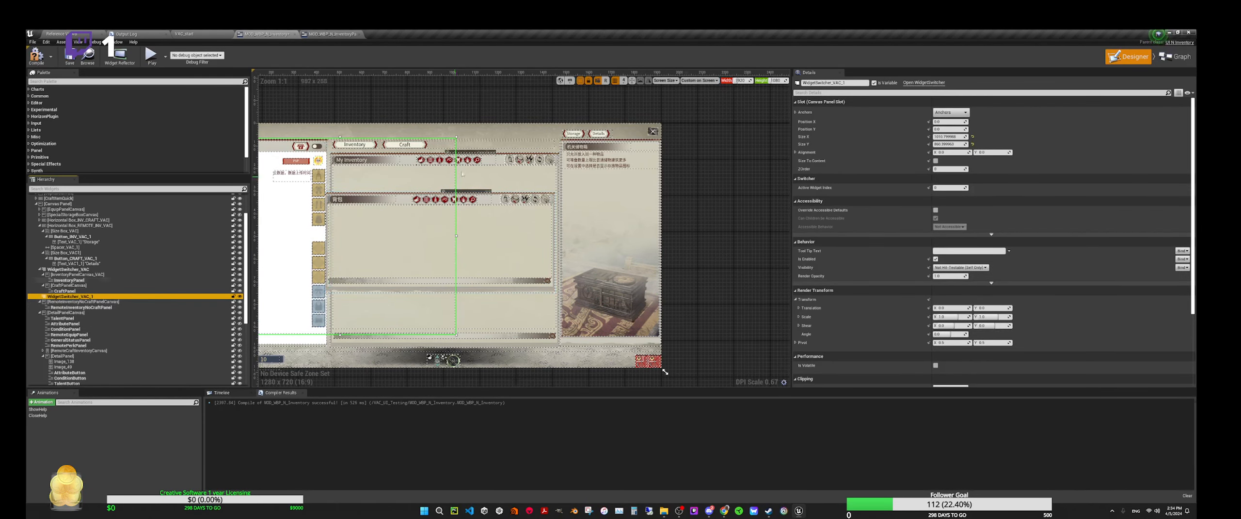
pyautogui.moveTo(465, 109); pyautogui.dragTo(539, 101, button='right')
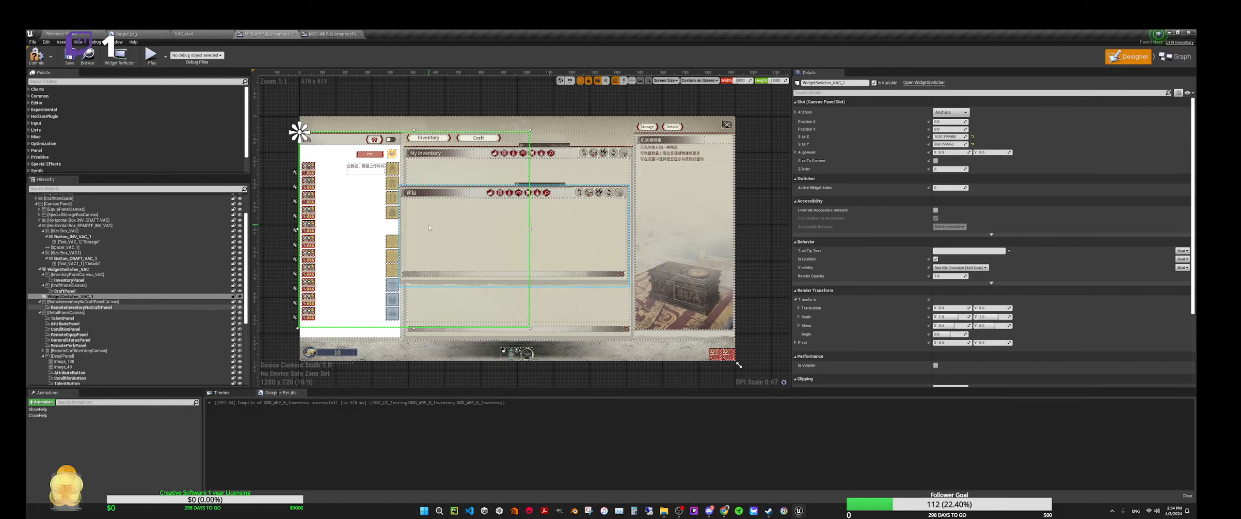
pyautogui.moveTo(429, 228); pyautogui.dragTo(455, 231)
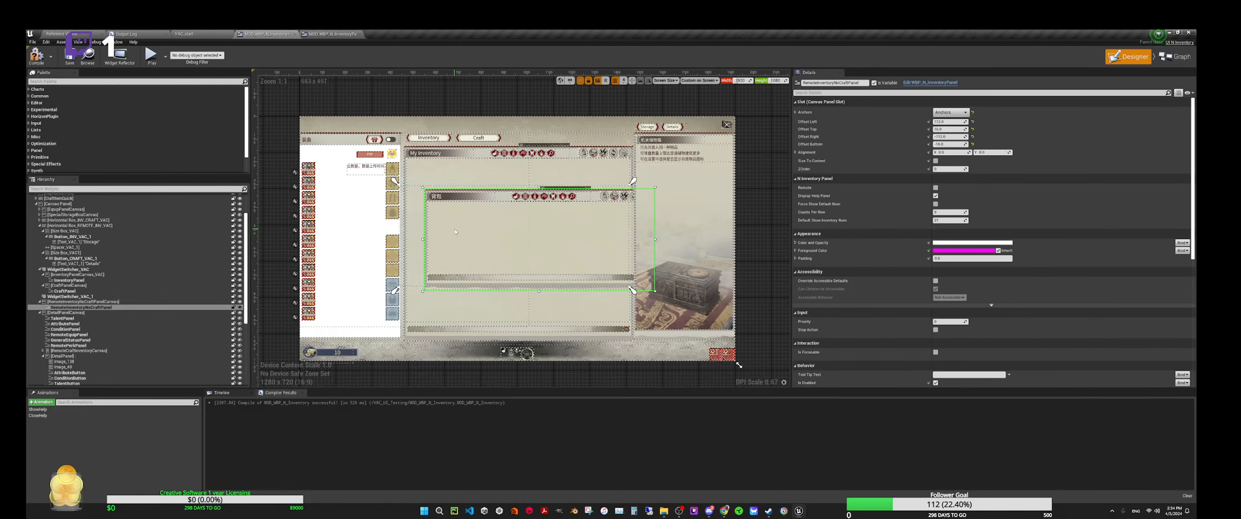
pyautogui.hotkey('ctrl', 'z')
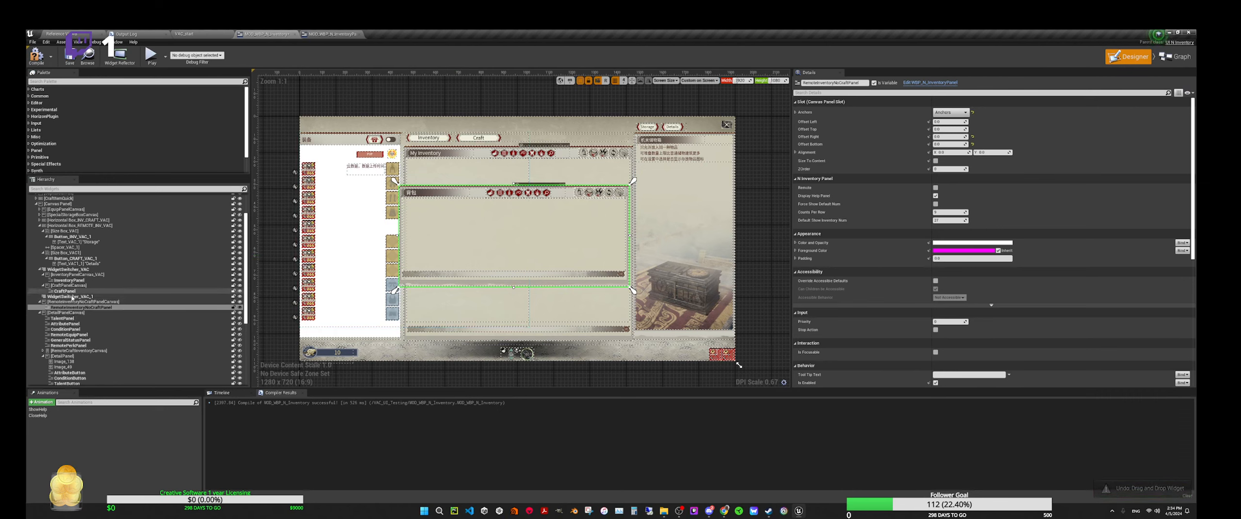
# Move the duplicated WidgetSwitcher_VAC_1 horizontally across the canvas until its left edge lines up with the chest panel's left edge.
pyautogui.click(71, 297)
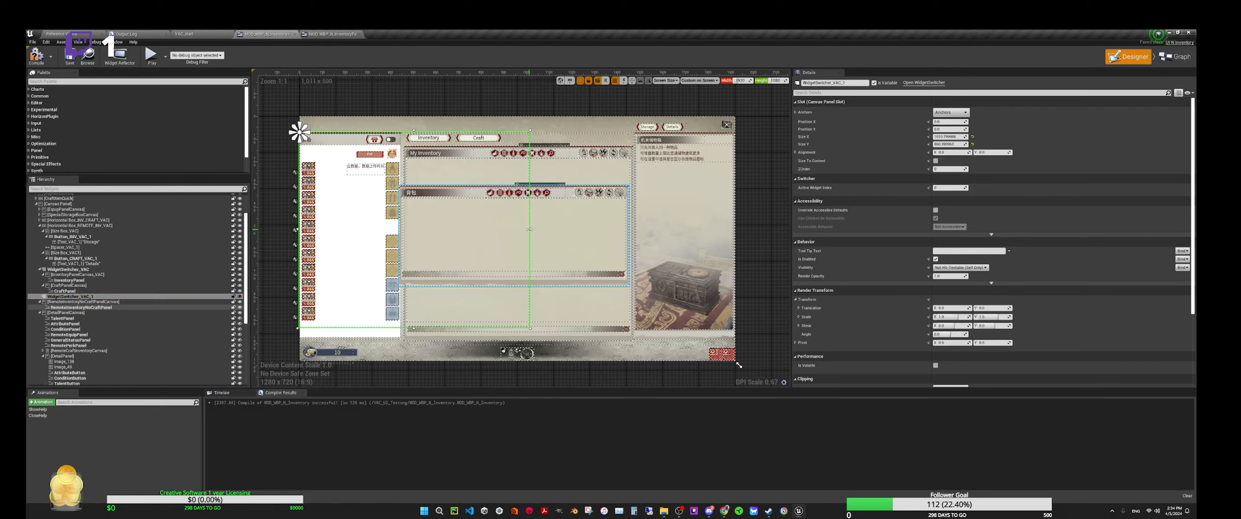
pyautogui.press('Right')
pyautogui.press('Right')
pyautogui.press('Right')
pyautogui.press('Right')
pyautogui.press('Right')
pyautogui.press('Right')
pyautogui.press('Right')
pyautogui.press('Right')
pyautogui.press('Right')
pyautogui.press('Right')
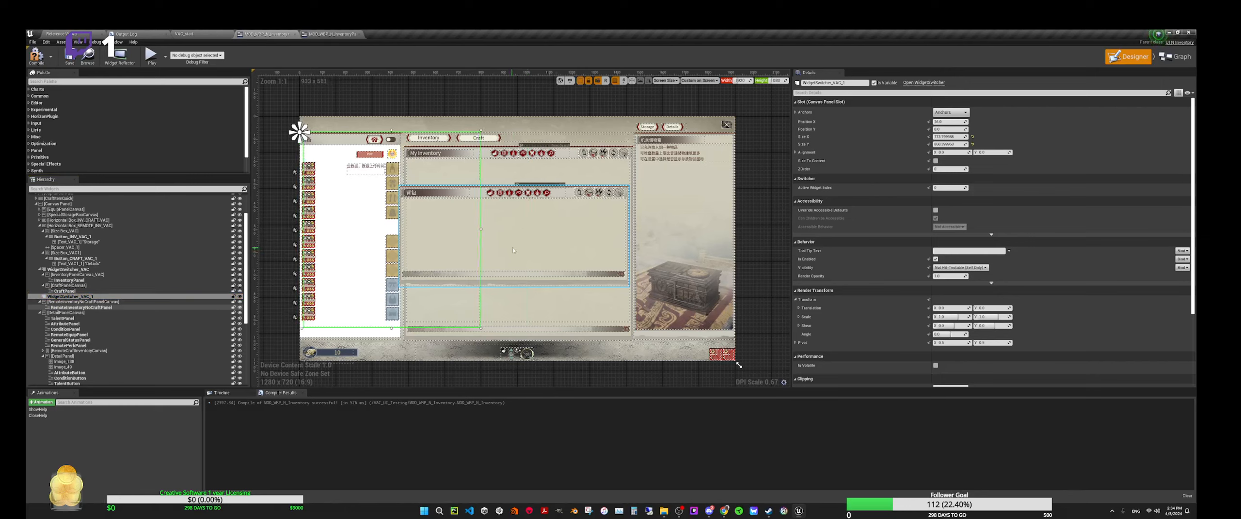
pyautogui.press('Right')
pyautogui.press('Right')
pyautogui.press('Right')
pyautogui.press('Right')
pyautogui.press('Right')
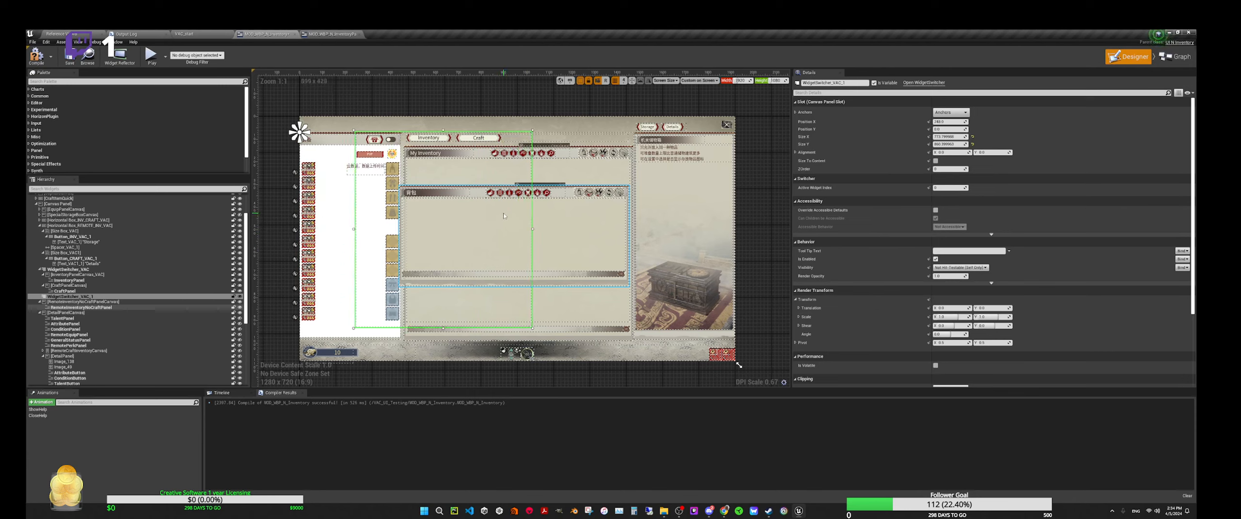
pyautogui.press('Right')
pyautogui.press('Right')
pyautogui.press('Right')
pyautogui.press('Right')
pyautogui.press('Right')
pyautogui.press('Right')
pyautogui.press('Right')
pyautogui.press('Right')
pyautogui.press('Right')
pyautogui.press('Right')
pyautogui.press('Right')
pyautogui.press('Right')
pyautogui.press('Right')
pyautogui.press('Right')
pyautogui.press('Right')
pyautogui.press('Right')
pyautogui.press('Right')
pyautogui.press('Right')
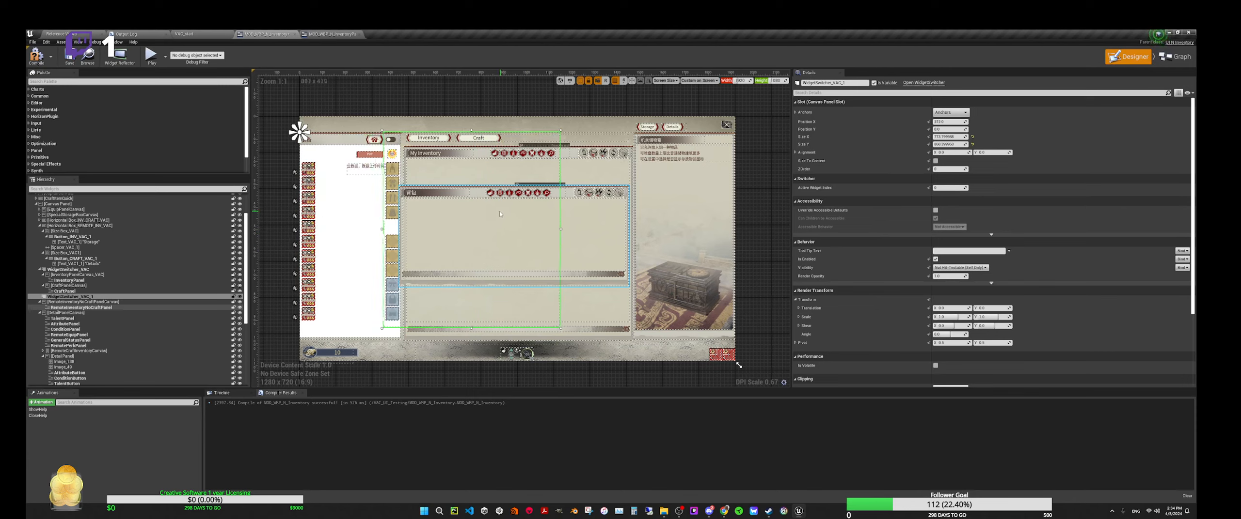
pyautogui.press('Right')
pyautogui.press('Right')
pyautogui.press('Right')
pyautogui.press('Right')
pyautogui.press('Right')
pyautogui.press('Right')
pyautogui.press('Right')
pyautogui.press('Right')
pyautogui.press('Right')
pyautogui.press('Right')
pyautogui.press('Right')
pyautogui.press('Right')
pyautogui.press('Right')
pyautogui.press('Right')
pyautogui.press('Right')
pyautogui.press('Right')
pyautogui.press('Right')
pyautogui.press('Right')
pyautogui.press('Right')
pyautogui.press('Right')
pyautogui.scroll(1, 606, 233)
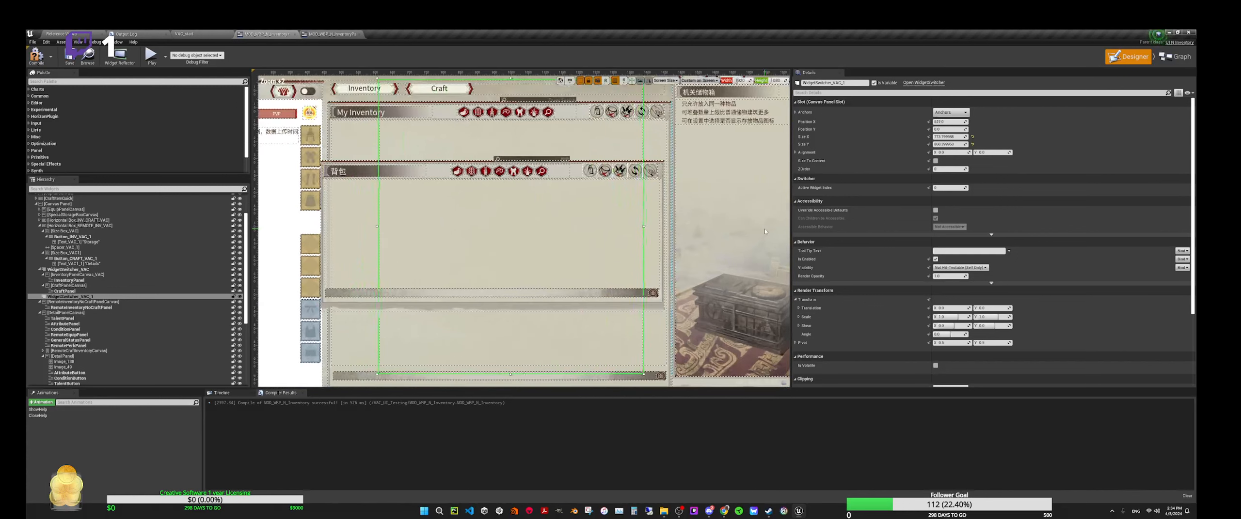
pyautogui.scroll(-2, 678, 231)
pyautogui.press('Right')
pyautogui.press('Right')
pyautogui.press('Right')
pyautogui.press('Right')
pyautogui.press('Right')
pyautogui.press('Right')
pyautogui.press('Right')
pyautogui.press('Right')
pyautogui.moveTo(693, 231); pyautogui.dragTo(544, 238, button='right')
pyautogui.press('Right')
pyautogui.press('Right')
pyautogui.press('Right')
pyautogui.press('Right')
pyautogui.press('Right')
pyautogui.press('Right')
pyautogui.press('Right')
pyautogui.press('Right')
pyautogui.press('Right')
pyautogui.press('Right')
pyautogui.press('Right')
pyautogui.press('Right')
pyautogui.press('Right')
pyautogui.press('Right')
pyautogui.press('Right')
pyautogui.press('Right')
pyautogui.press('Right')
pyautogui.press('Right')
pyautogui.press('Right')
pyautogui.press('Right')
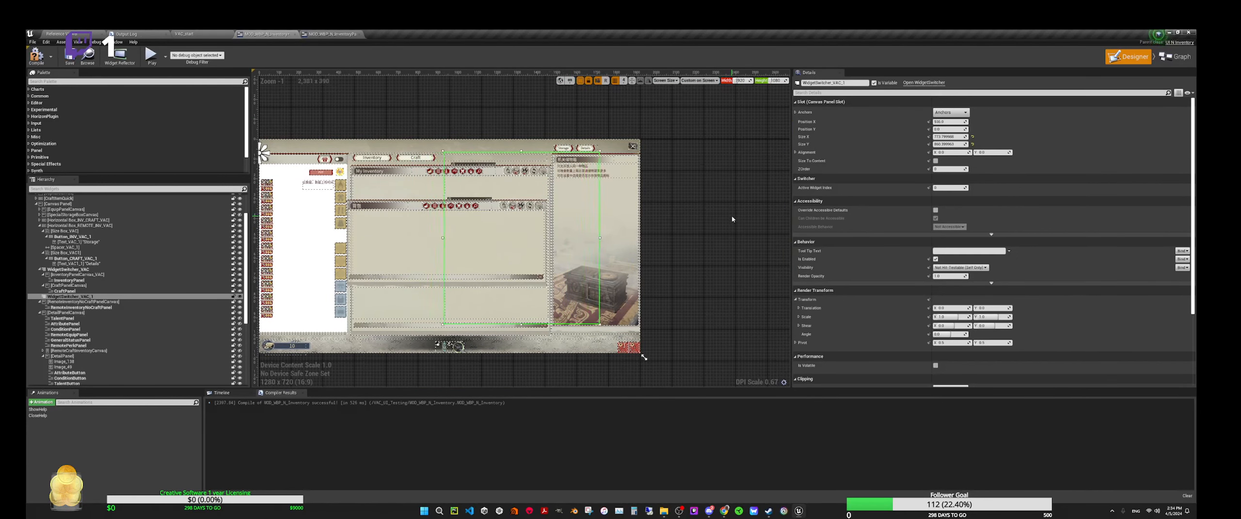
pyautogui.press('Right')
pyautogui.press('Right')
pyautogui.press('Right')
pyautogui.press('Right')
pyautogui.press('Right')
pyautogui.press('Right')
pyautogui.press('Right')
pyautogui.press('Right')
pyautogui.press('Right')
pyautogui.press('Right')
pyautogui.press('Right')
pyautogui.press('Right')
pyautogui.press('Right')
pyautogui.press('Right')
pyautogui.press('Right')
pyautogui.press('Right')
pyautogui.press('Right')
pyautogui.press('Right')
pyautogui.press('Right')
pyautogui.press('Right')
pyautogui.scroll(1, 729, 219)
pyautogui.scroll(-1, 684, 120)
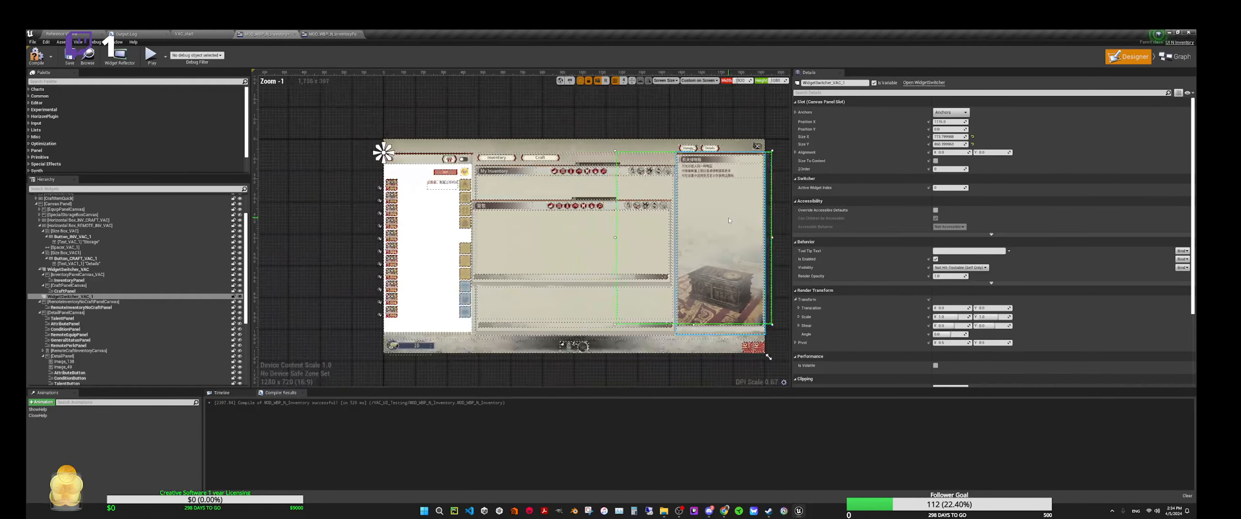
pyautogui.moveTo(686, 117); pyautogui.dragTo(632, 113, button='right')
pyautogui.press('Right')
pyautogui.press('Right')
pyautogui.press('Right')
pyautogui.press('Right')
pyautogui.press('Right')
pyautogui.press('Right')
pyautogui.press('Right')
pyautogui.press('Right')
pyautogui.press('Right')
pyautogui.press('Right')
pyautogui.press('Right')
pyautogui.press('Right')
pyautogui.press('Right')
pyautogui.press('Right')
pyautogui.press('Right')
pyautogui.press('Right')
pyautogui.press('Right')
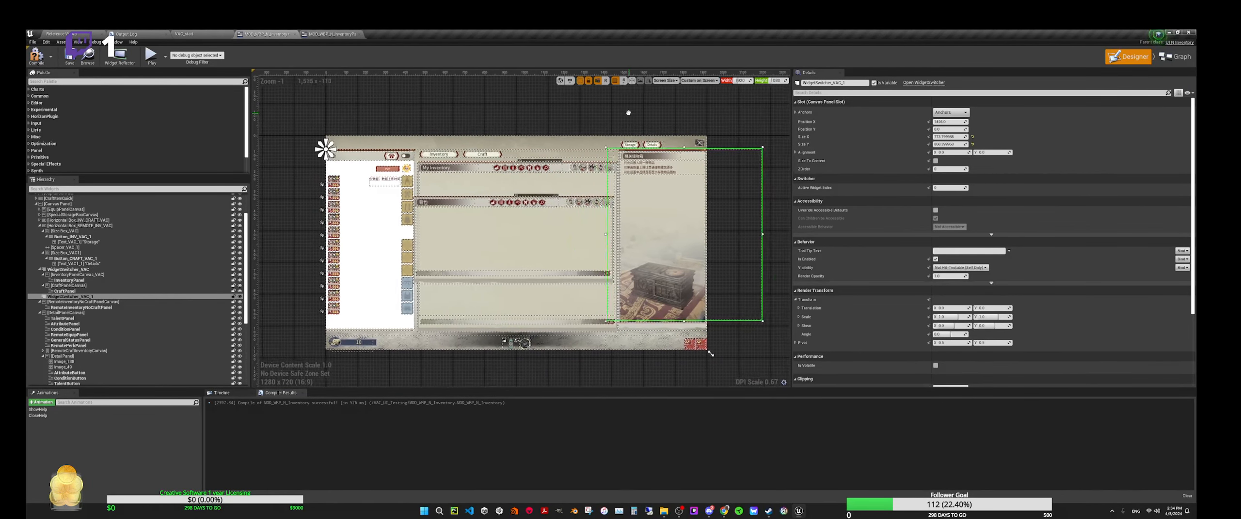
pyautogui.press('Right')
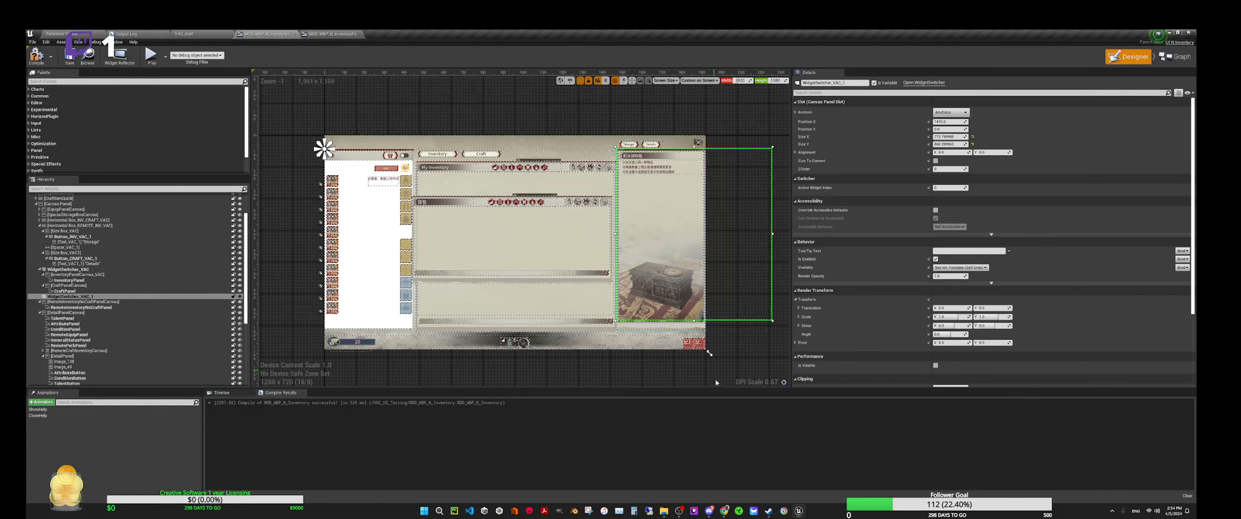
# Extend the height of WidgetSwitcher_VAC_1 down to the bottom edge of SpecialStorageBoxRightPanel.
pyautogui.click(656, 287)
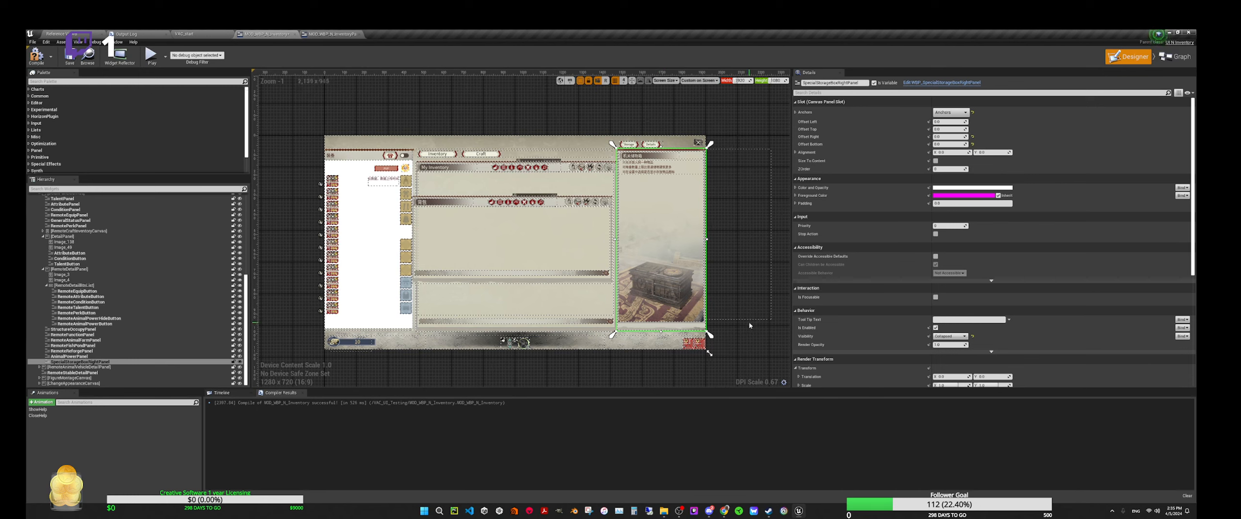
pyautogui.click(695, 317)
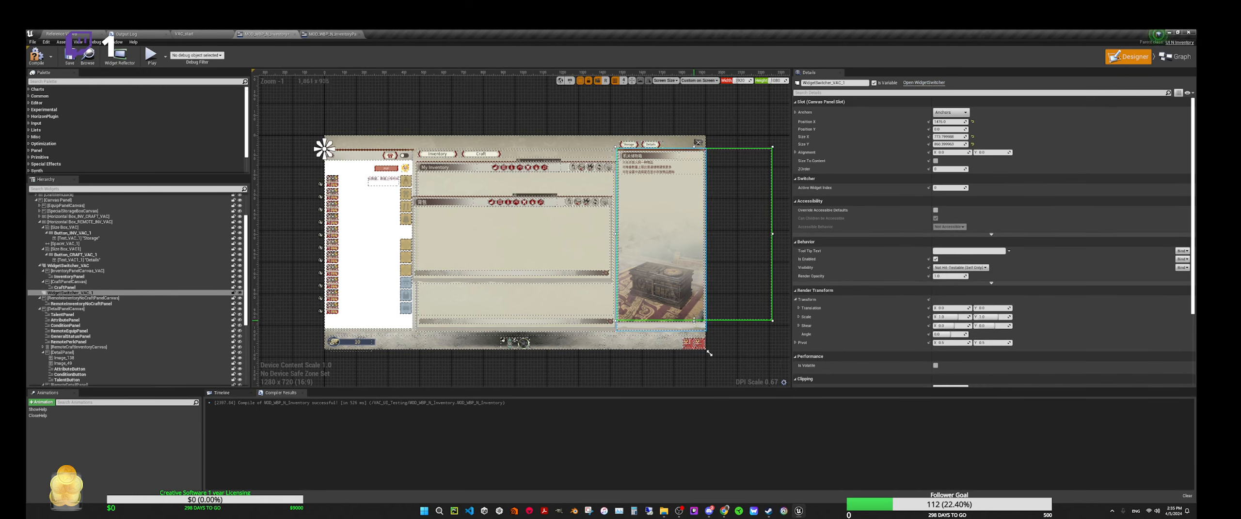
pyautogui.moveTo(694, 320); pyautogui.dragTo(694, 331)
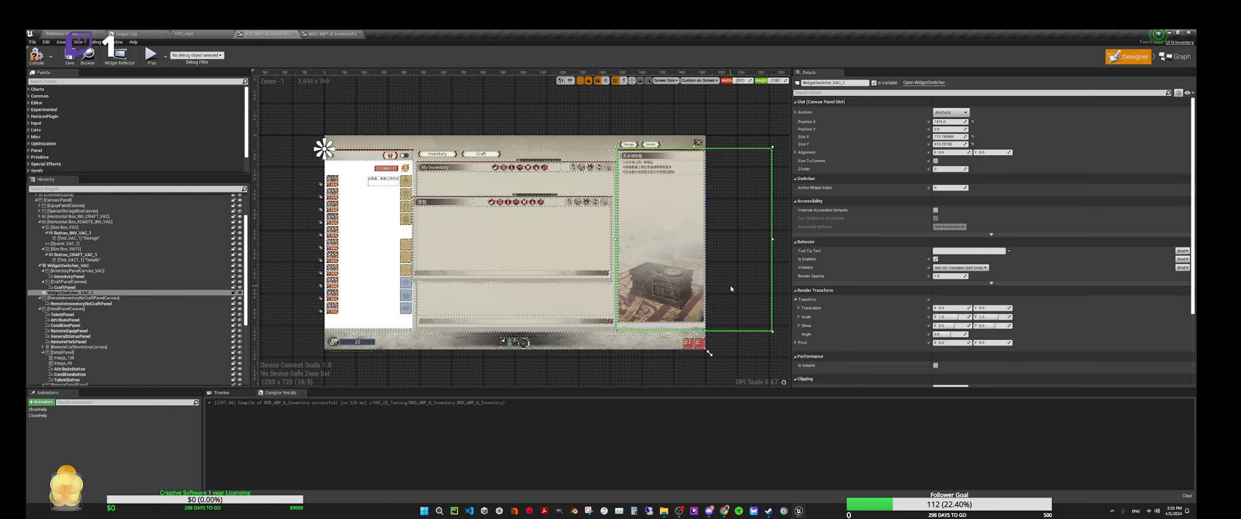
# Try nudging WidgetSwitcher_VAC_1 one increment to the right and compare it with SpecialStorageBoxRightPanel.
pyautogui.press('Right')
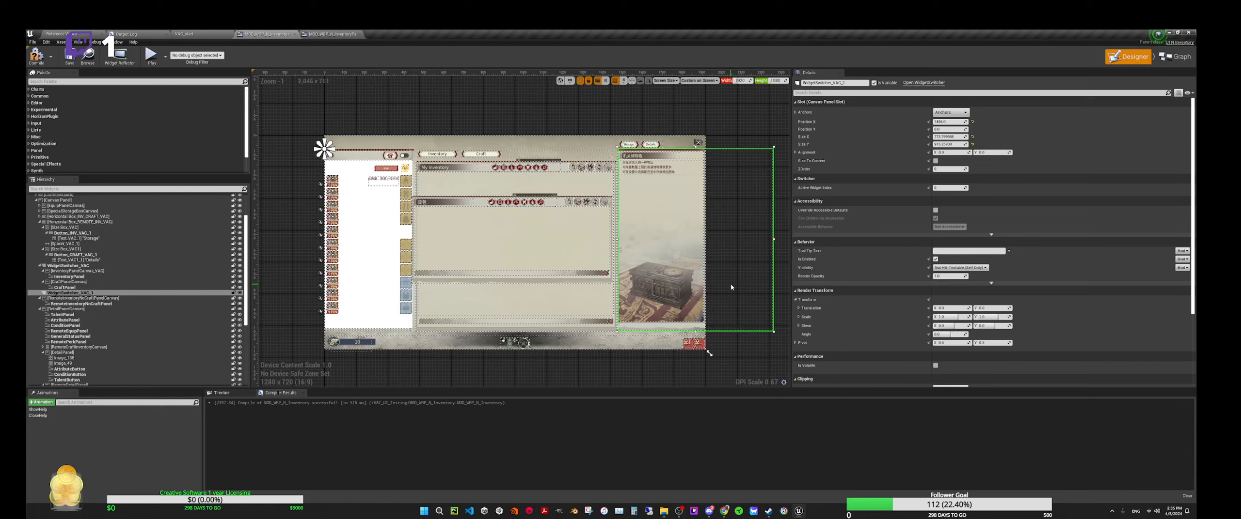
pyautogui.click(643, 287)
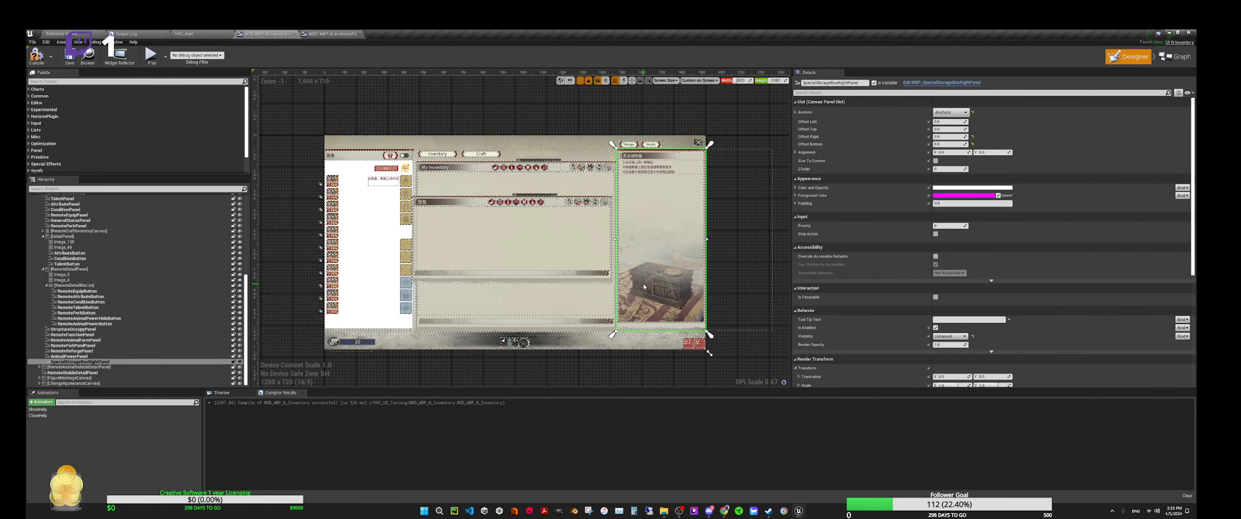
pyautogui.click(773, 285)
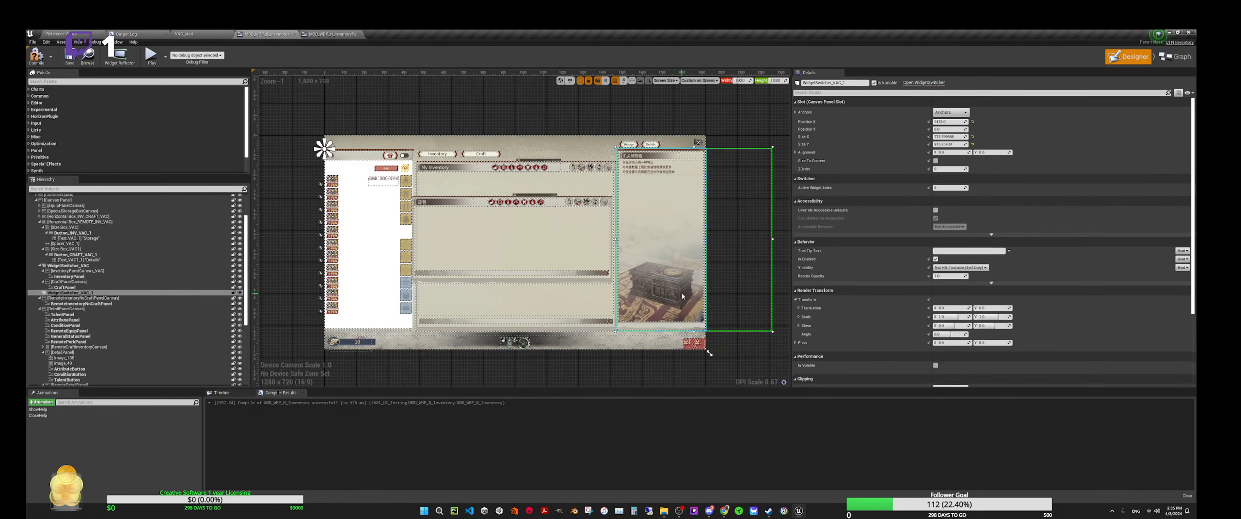
# Compare the left edges of WidgetSwitcher_VAC_1 and SpecialStorageBoxRightPanel up close to check their alignment.
pyautogui.click(631, 275)
pyautogui.scroll(2, 631, 274)
pyautogui.scroll(2, 631, 275)
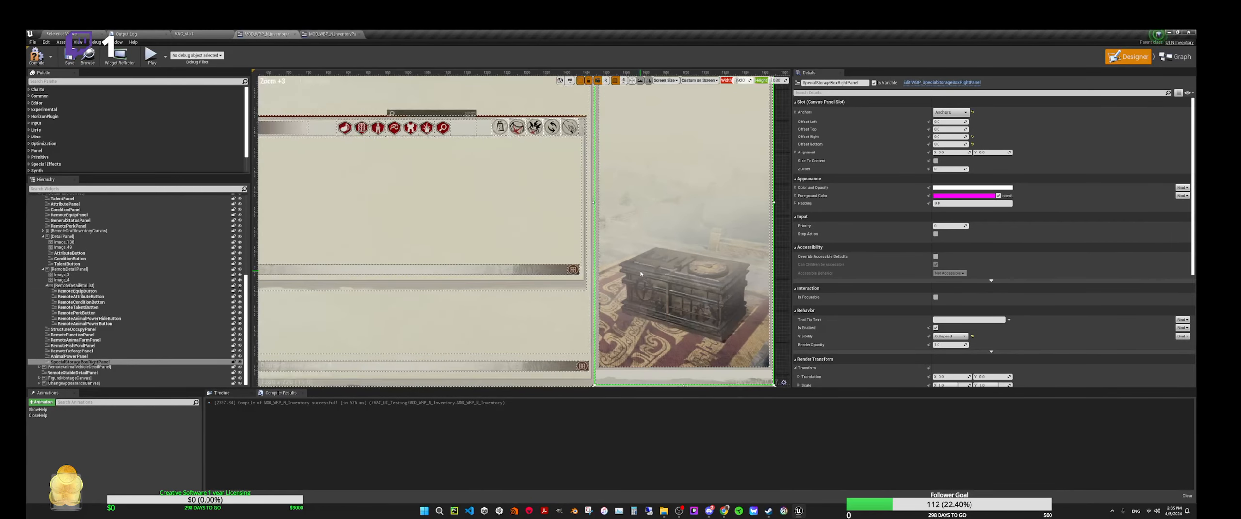
pyautogui.scroll(-3, 669, 296)
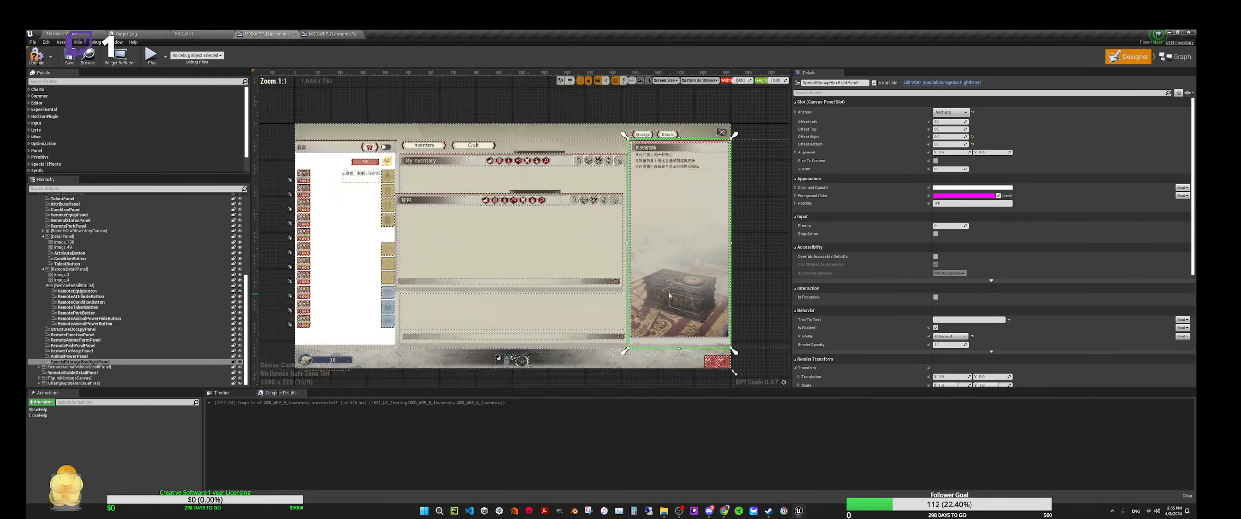
pyautogui.click(753, 142)
pyautogui.scroll(8, 626, 280)
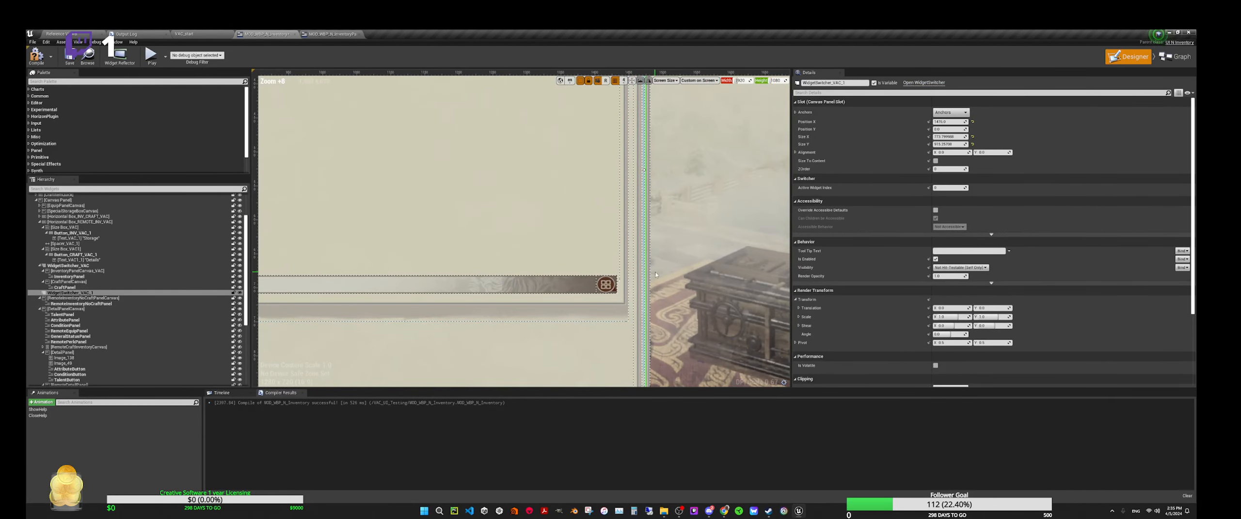
pyautogui.scroll(3, 661, 275)
pyautogui.click(678, 283)
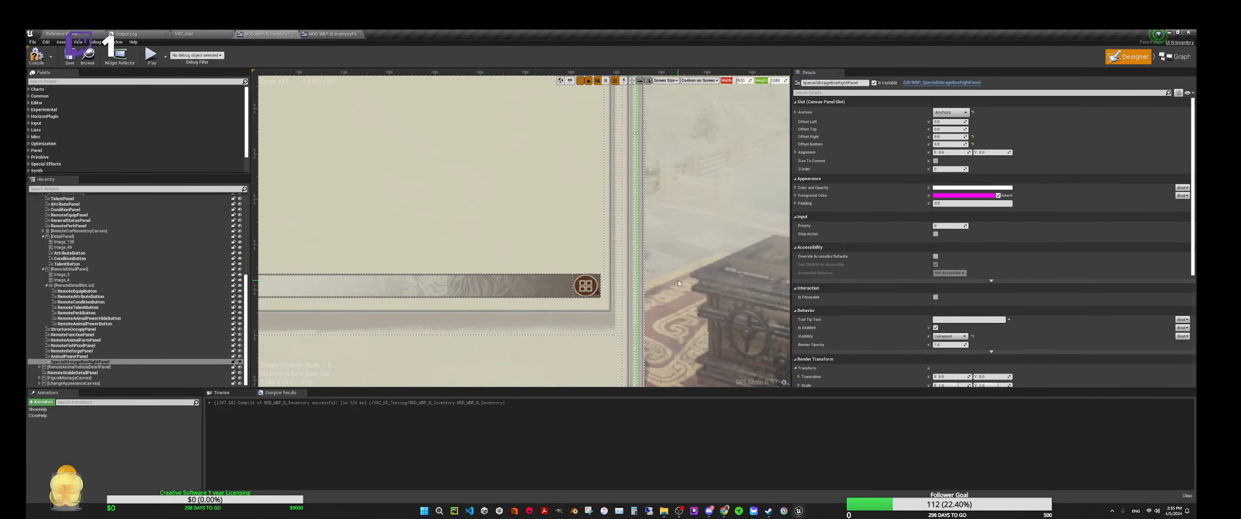
pyautogui.scroll(-13, 678, 283)
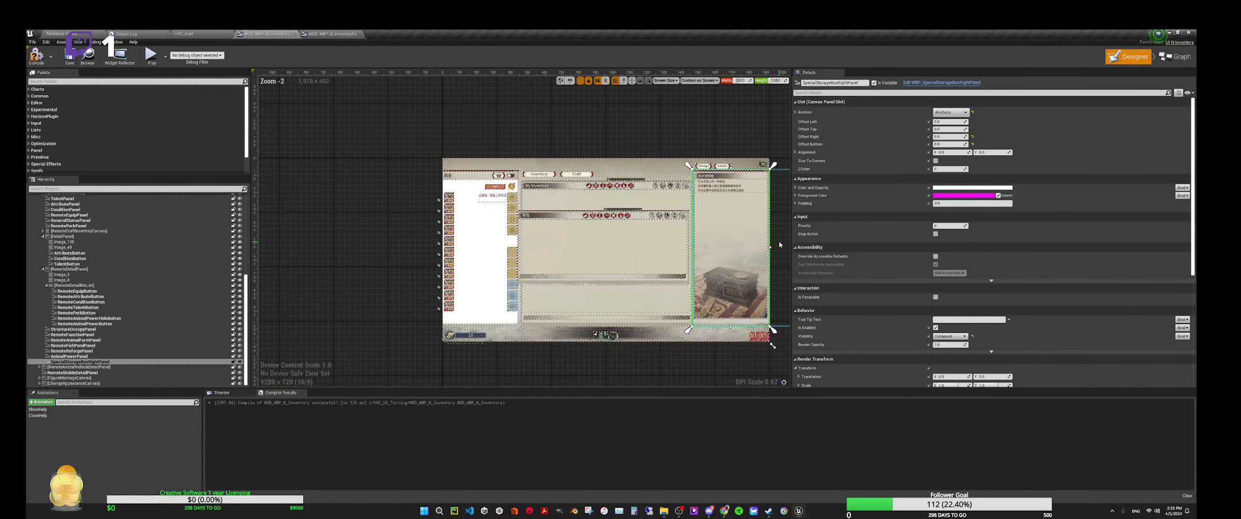
pyautogui.click(783, 177)
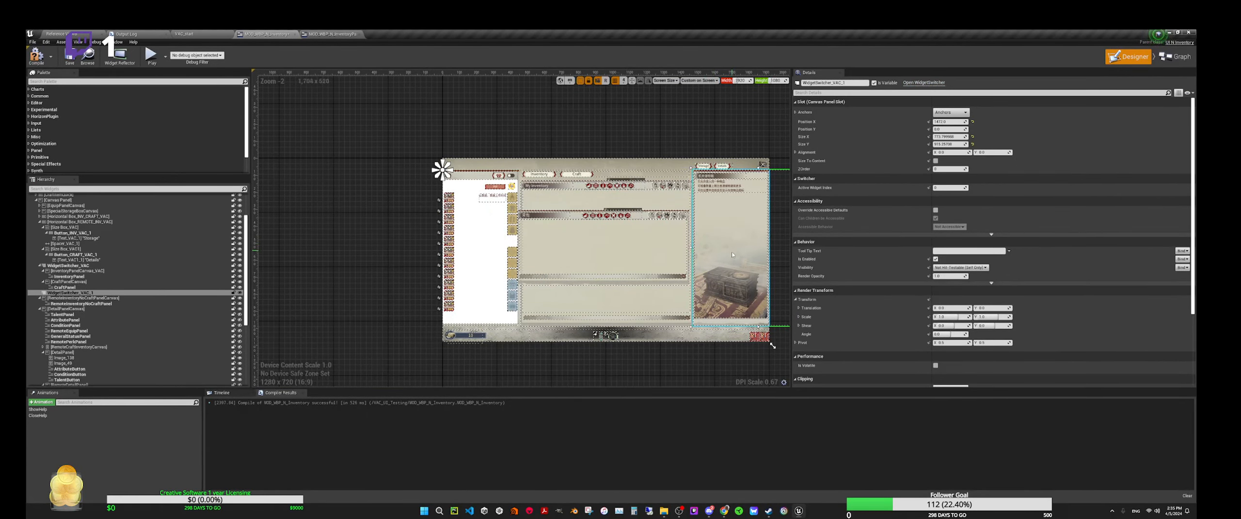
pyautogui.scroll(10, 661, 246)
pyautogui.click(662, 246)
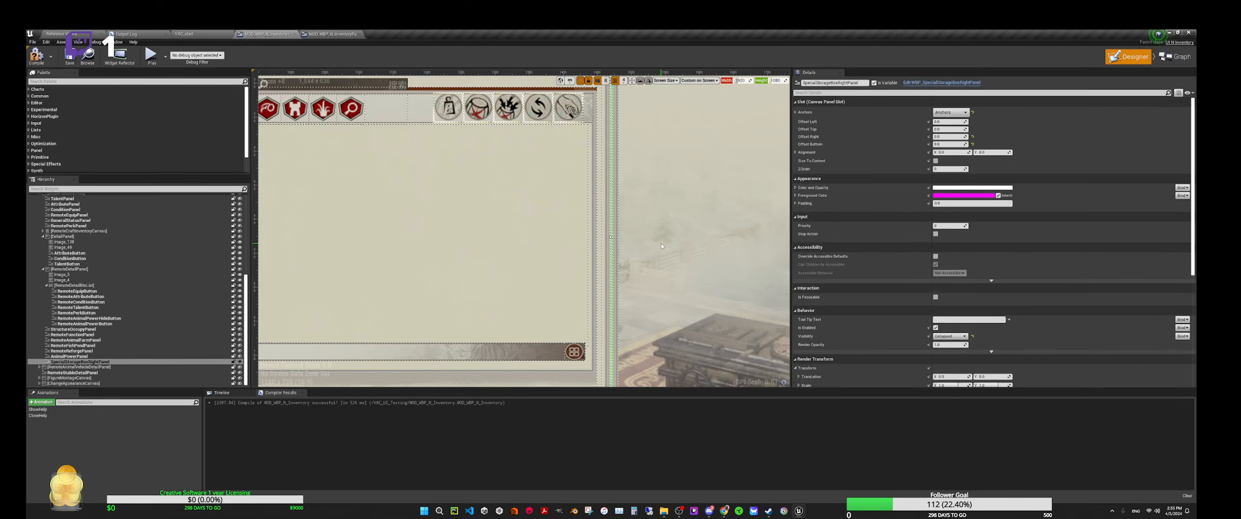
pyautogui.scroll(-9, 674, 247)
pyautogui.scroll(-2, 681, 246)
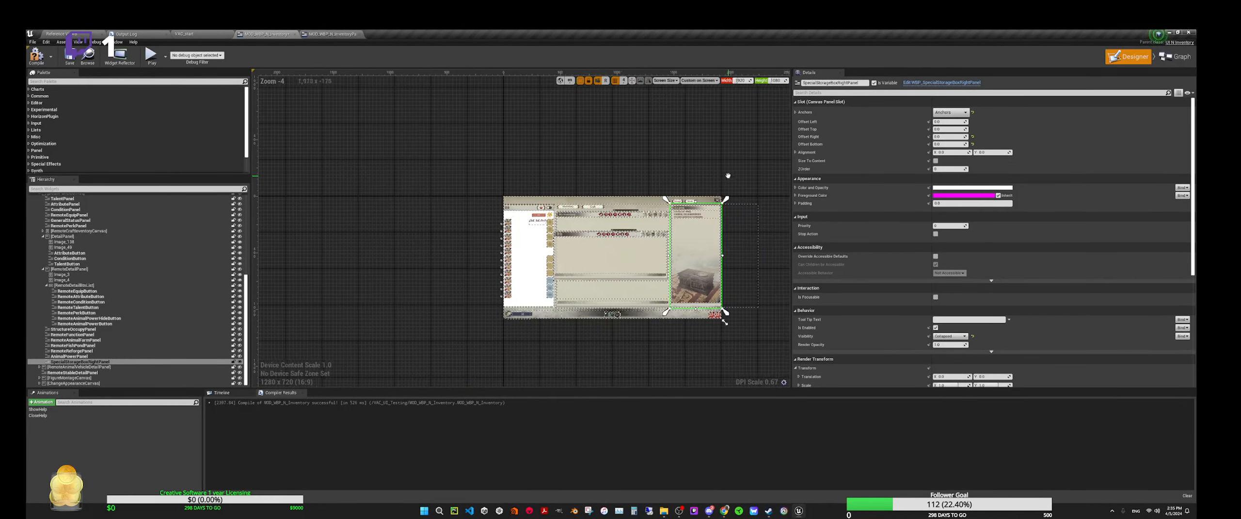
pyautogui.scroll(4, 688, 247)
pyautogui.moveTo(695, 250); pyautogui.dragTo(565, 233, button='right')
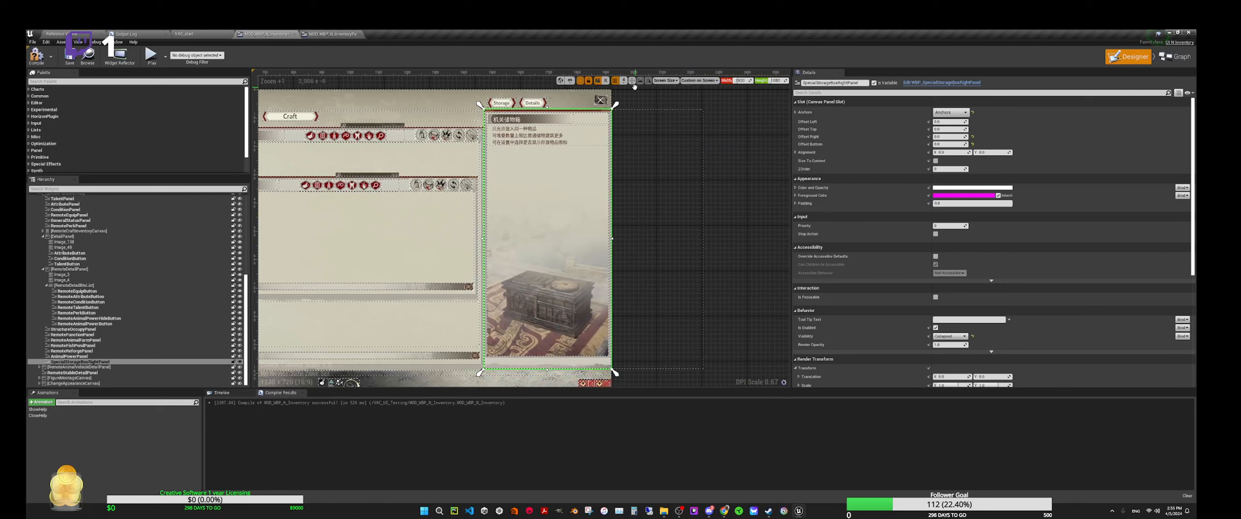
# Reduce the width of WidgetSwitcher_VAC_1 so its right edge matches the right edge of SpecialStorageBoxRightPanel.
pyautogui.click(708, 260)
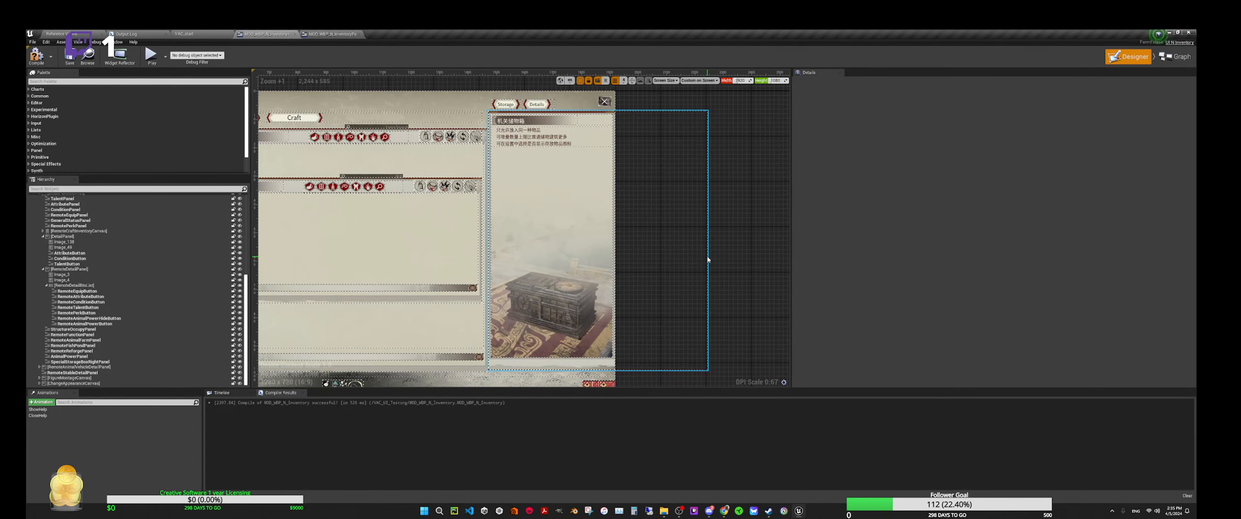
pyautogui.click(708, 257)
pyautogui.moveTo(709, 241); pyautogui.dragTo(610, 241)
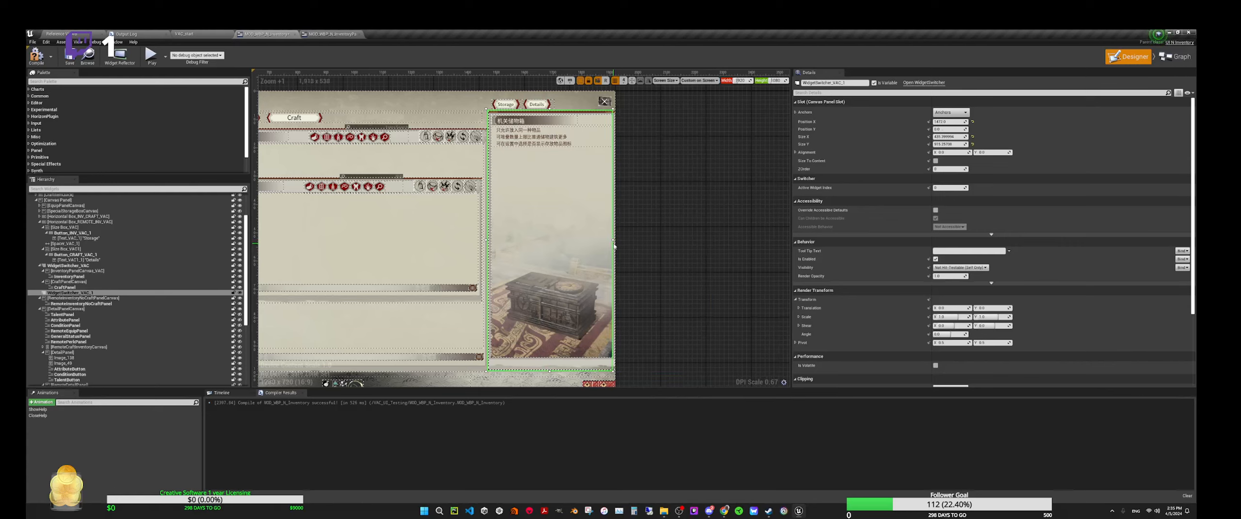
pyautogui.click(568, 254)
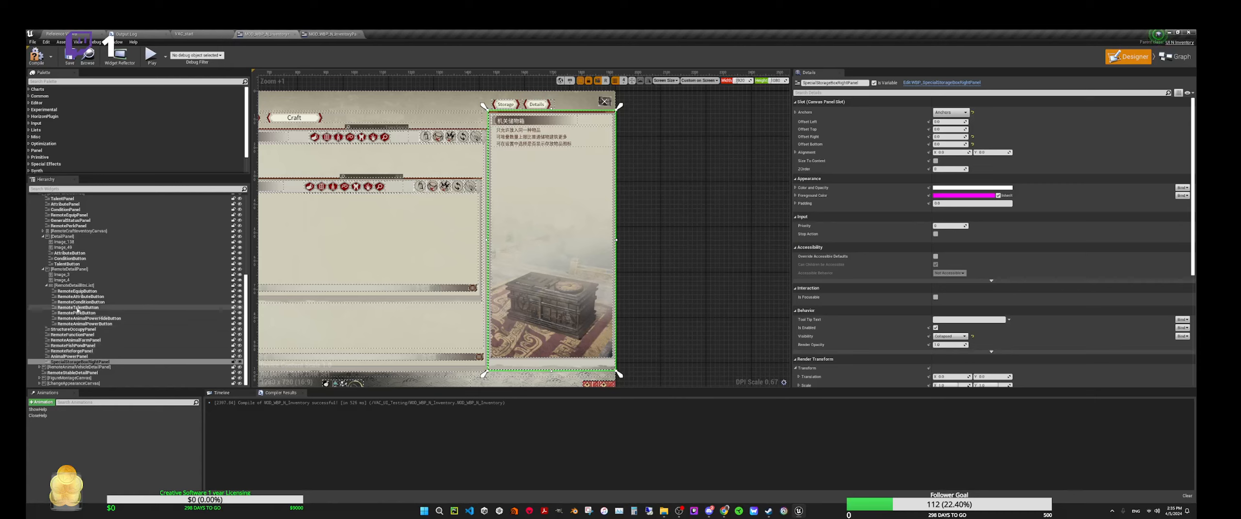
pyautogui.scroll(5, 93, 298)
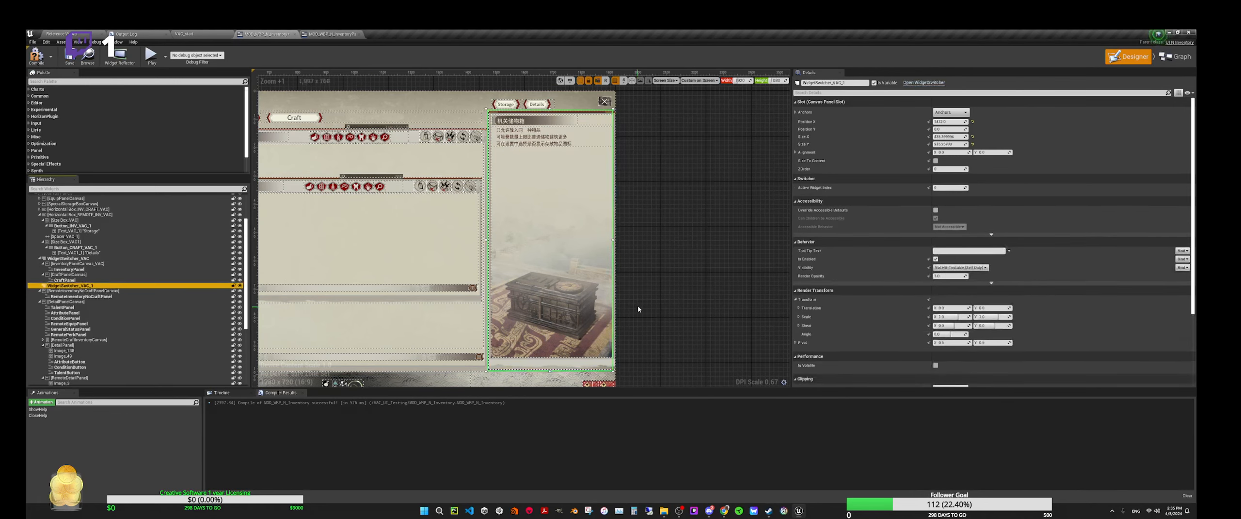
pyautogui.moveTo(613, 240); pyautogui.dragTo(617, 239)
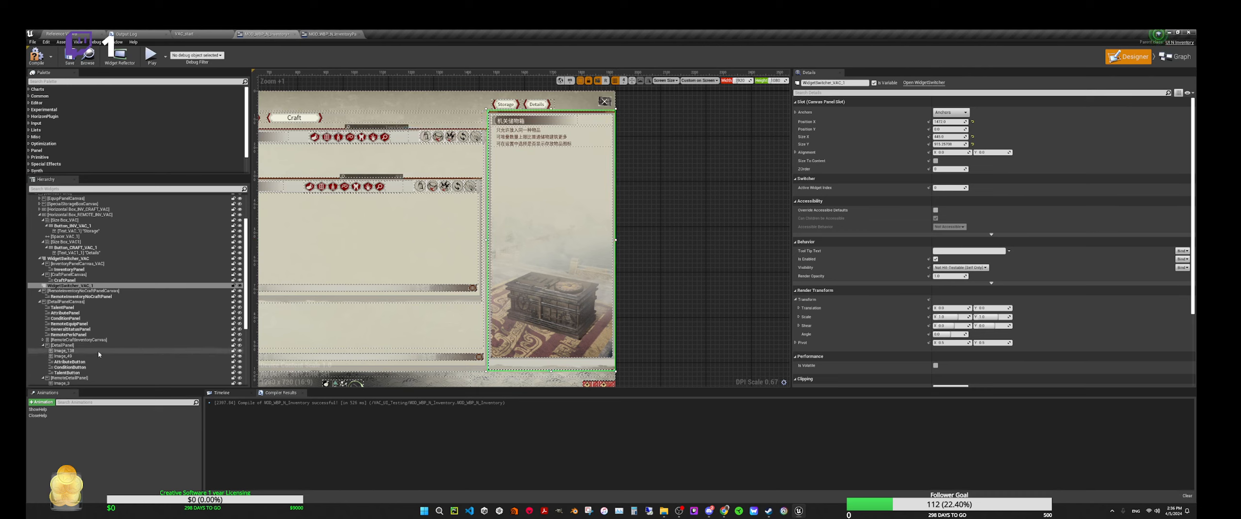
# Find SpecialStorageBoxRightPanel in the widget hierarchy and select it.
pyautogui.scroll(-2, 102, 344)
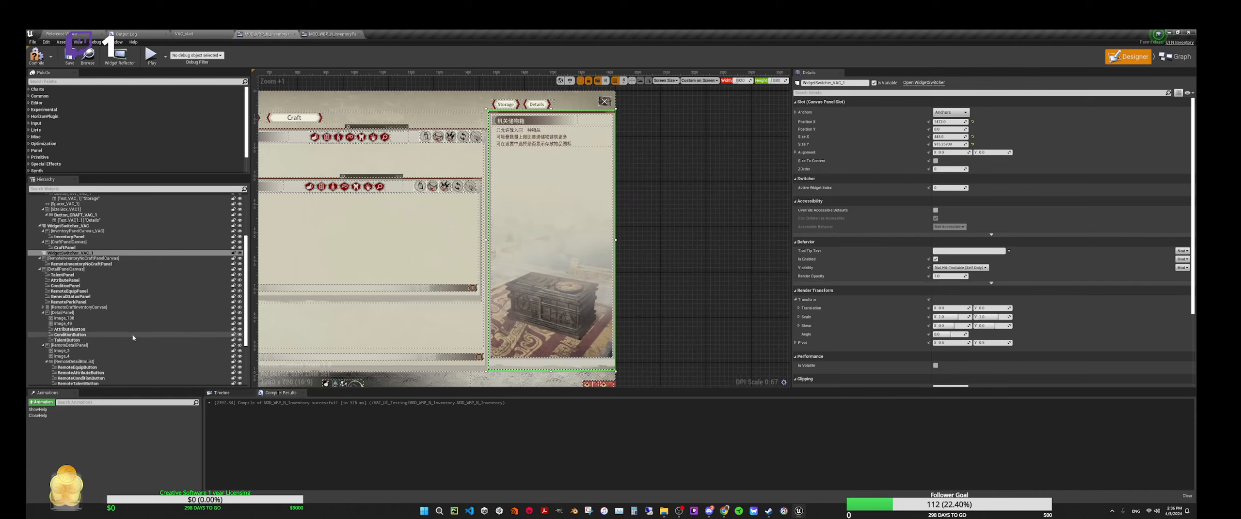
pyautogui.scroll(-5, 108, 339)
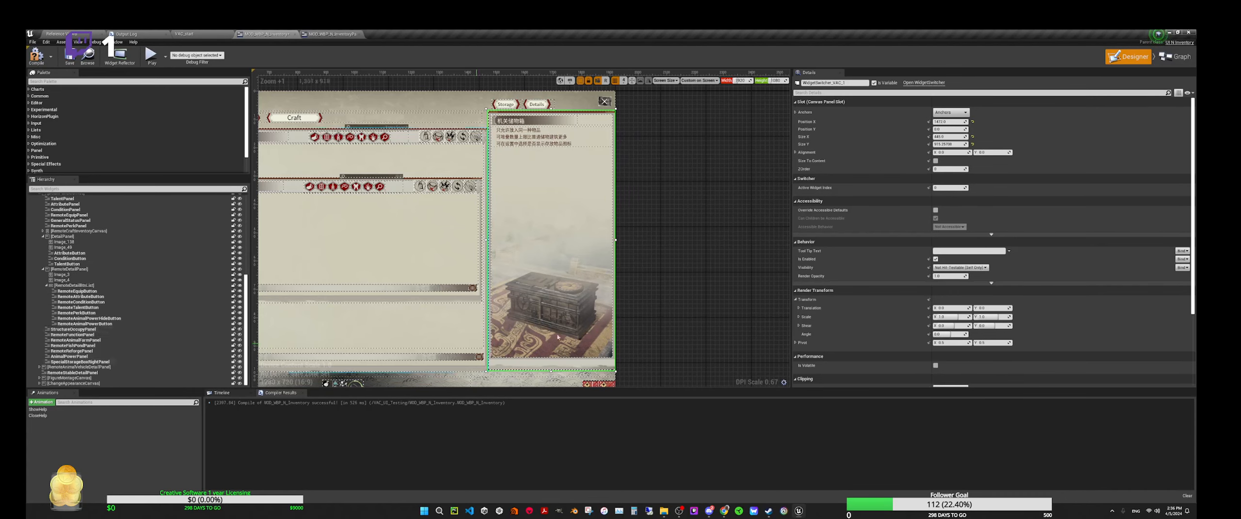
pyautogui.click(80, 362)
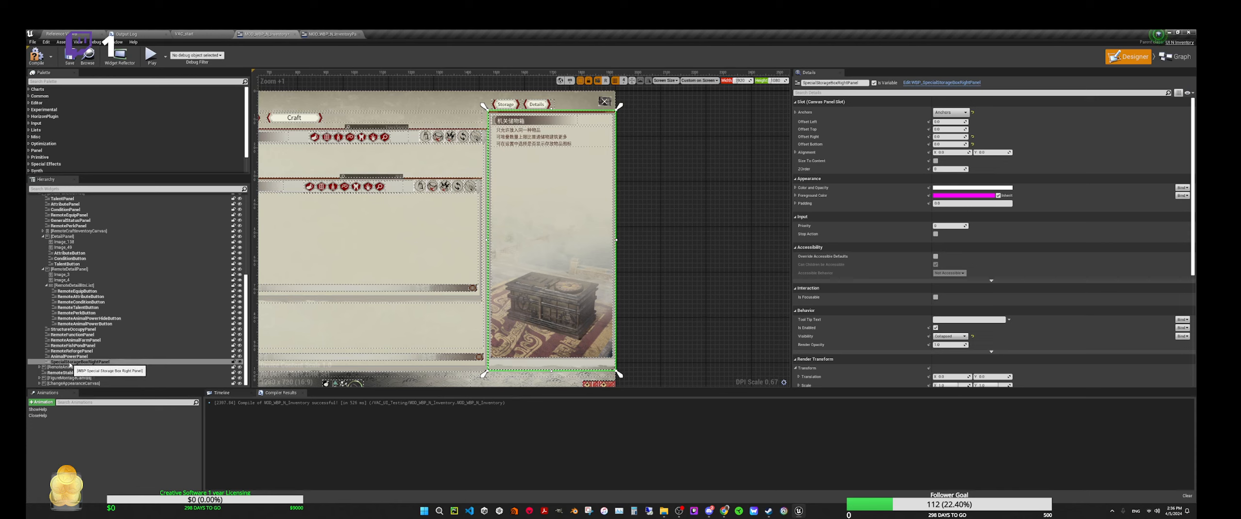
pyautogui.click(69, 363)
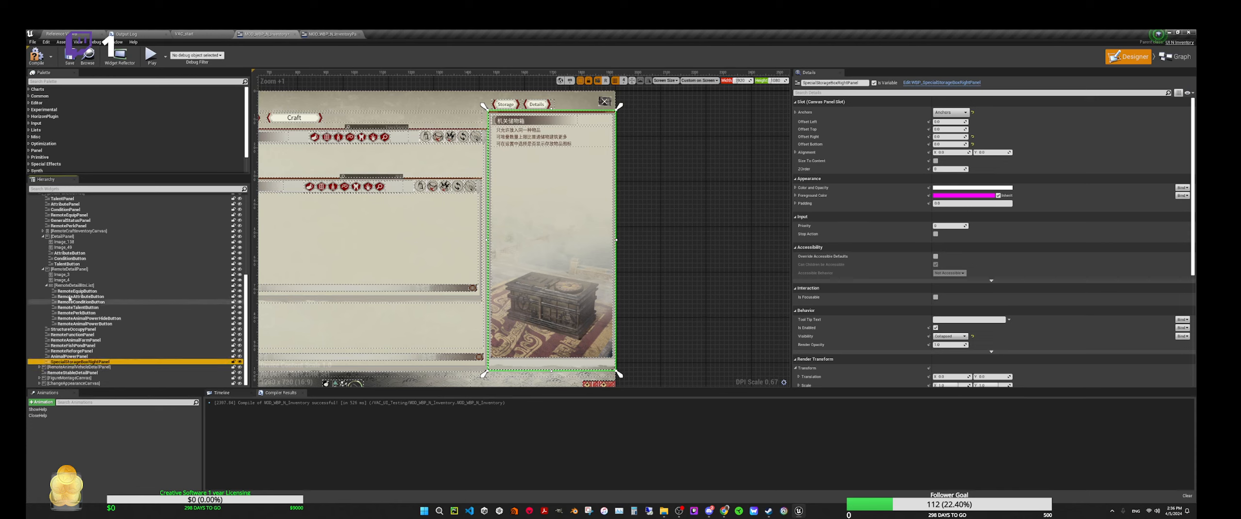
# Collapse and expand RemoteDetailPanel to examine which widgets it contains and whether SpecialStorageBoxRightPanel is nested inside it.
pyautogui.click(47, 269)
pyautogui.click(43, 269)
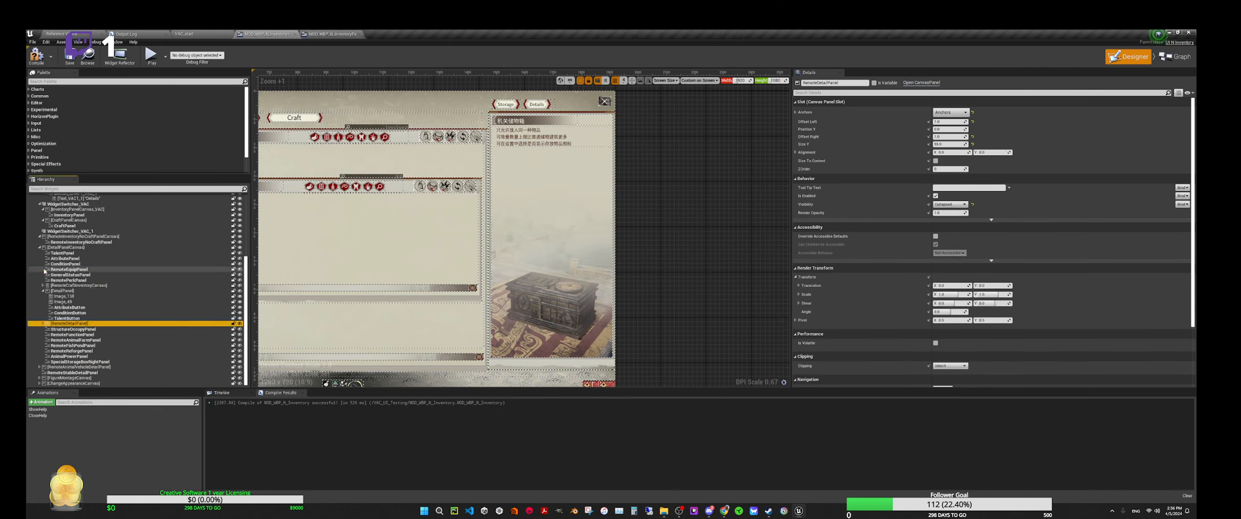
pyautogui.click(57, 324)
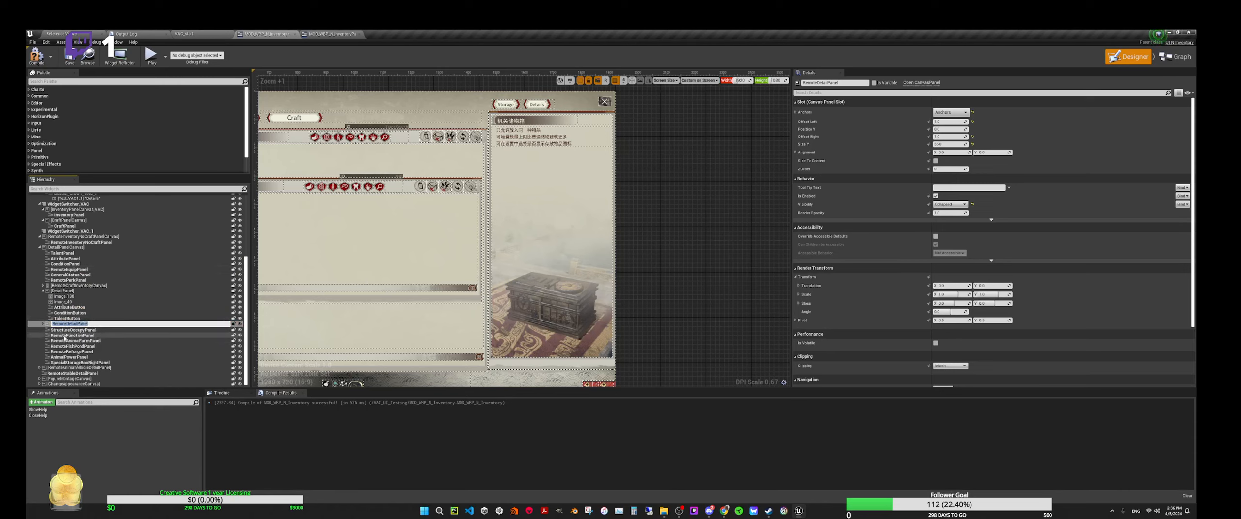
pyautogui.click(65, 335)
pyautogui.click(43, 324)
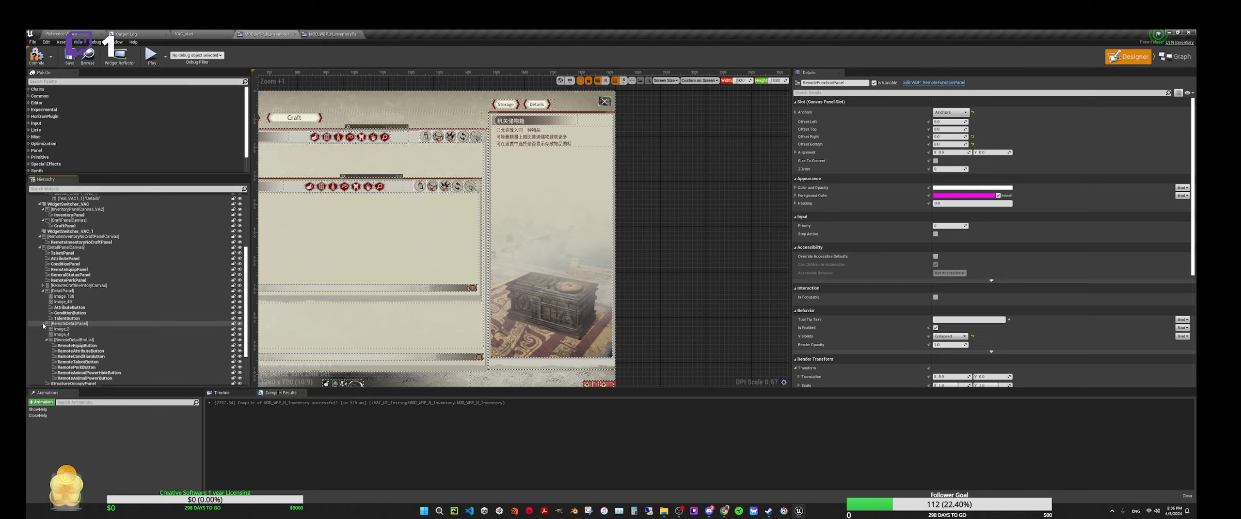
pyautogui.click(43, 325)
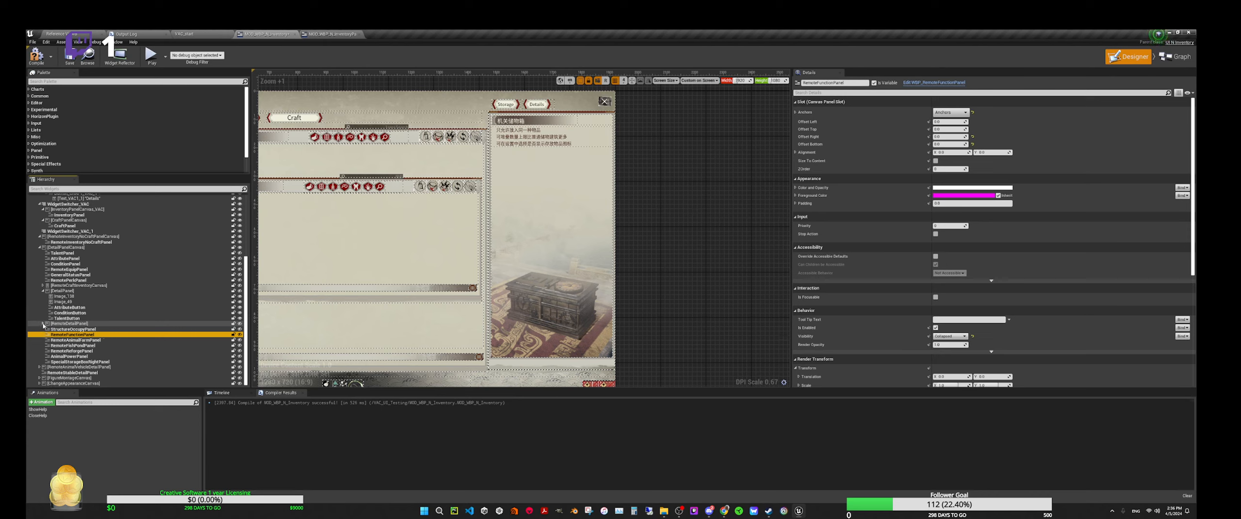
pyautogui.click(43, 324)
pyautogui.click(43, 324)
pyautogui.click(43, 324)
pyautogui.click(43, 324)
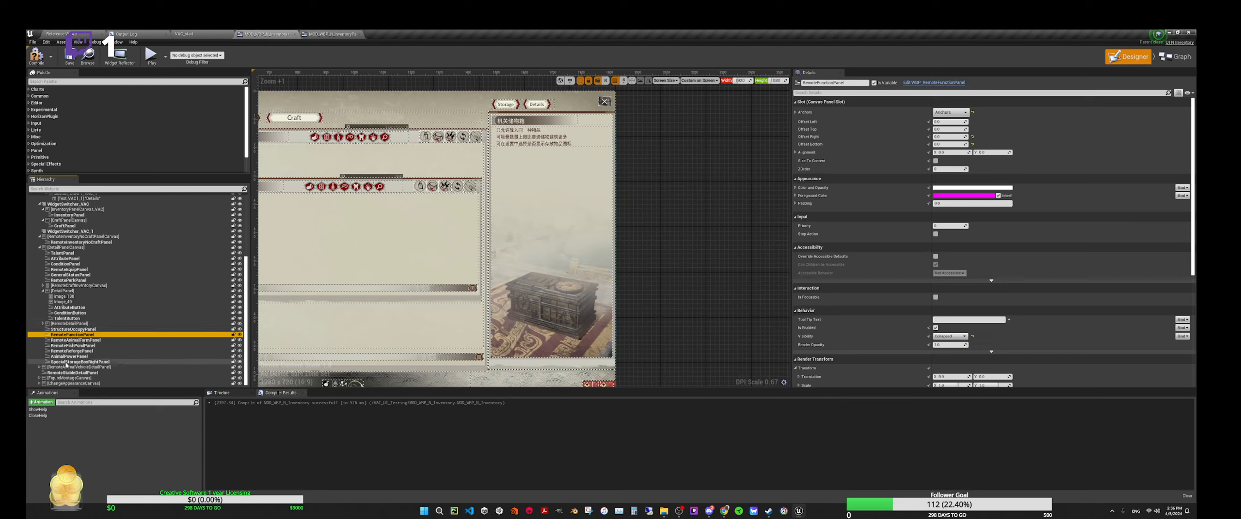
pyautogui.click(67, 362)
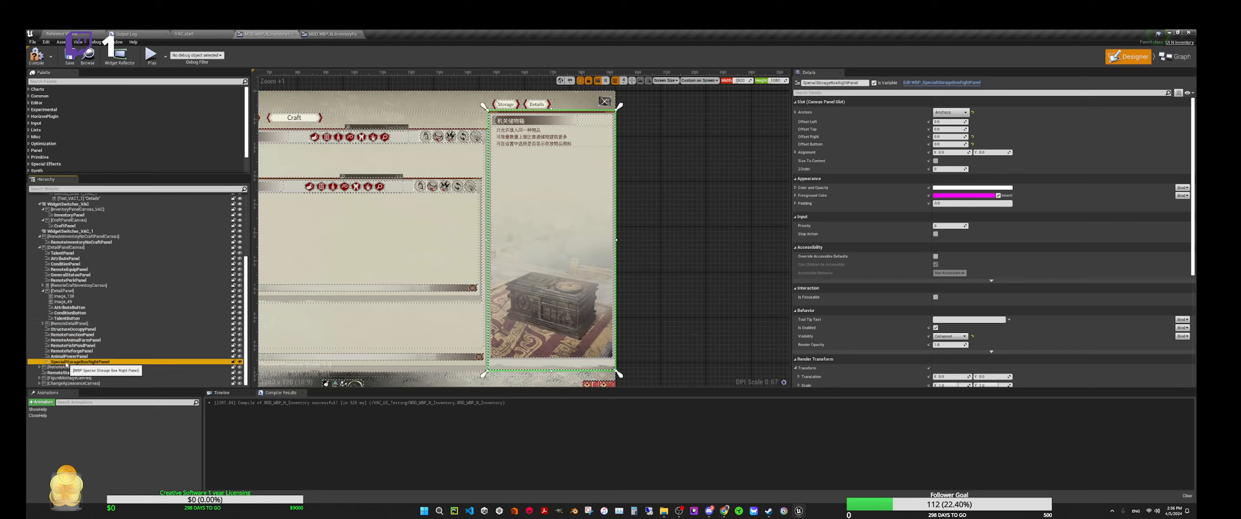
# Try moving RemoteDetailPanel with its child widgets into WidgetSwitcher_VAC_1, and undo the move.
pyautogui.click(44, 324)
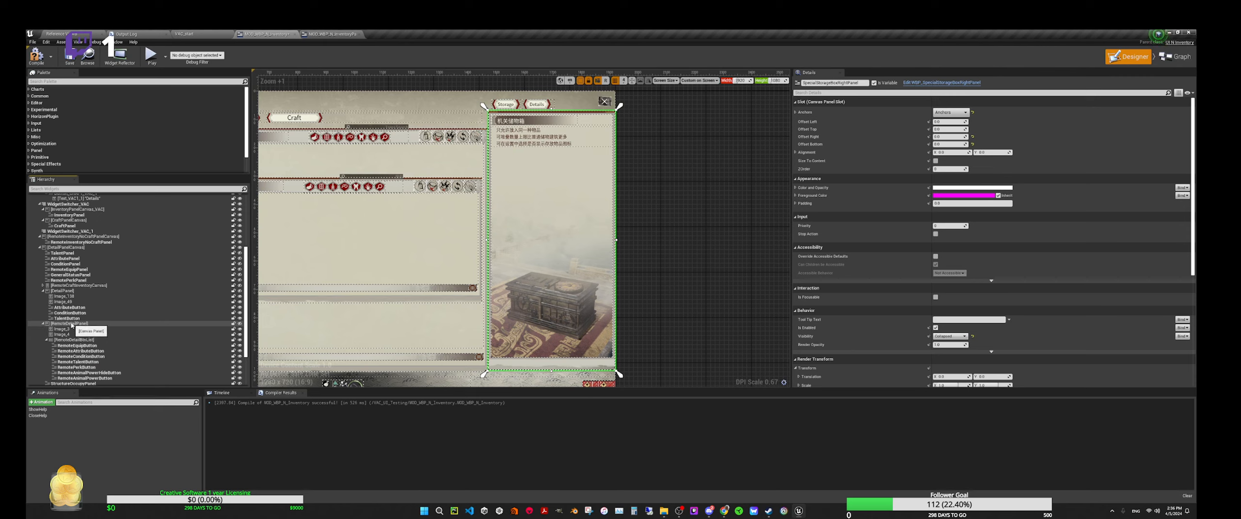
pyautogui.click(111, 325)
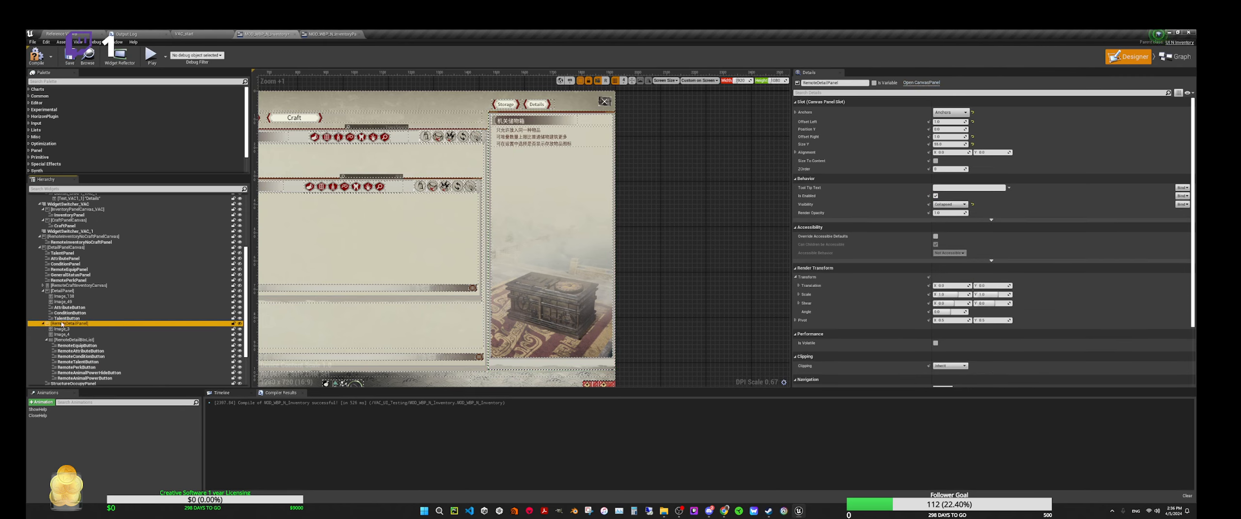
pyautogui.moveTo(67, 325); pyautogui.dragTo(74, 234)
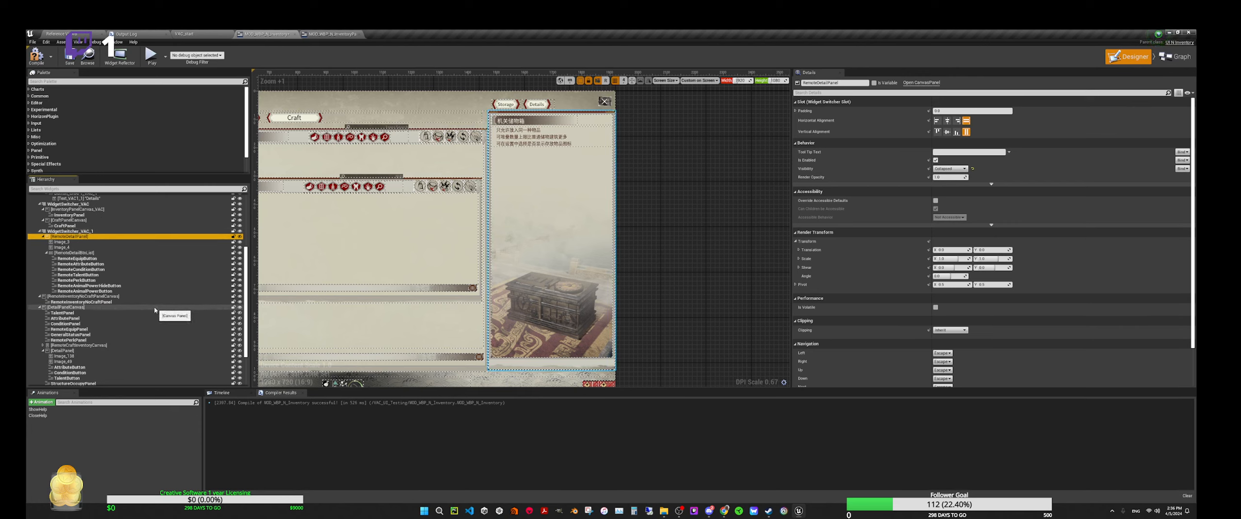
pyautogui.hotkey('ctrl', 'z')
# Collapse DetailPanel in the widget hierarchy to examine the structure around RemoteDetailPanel.
pyautogui.scroll(-5, 135, 308)
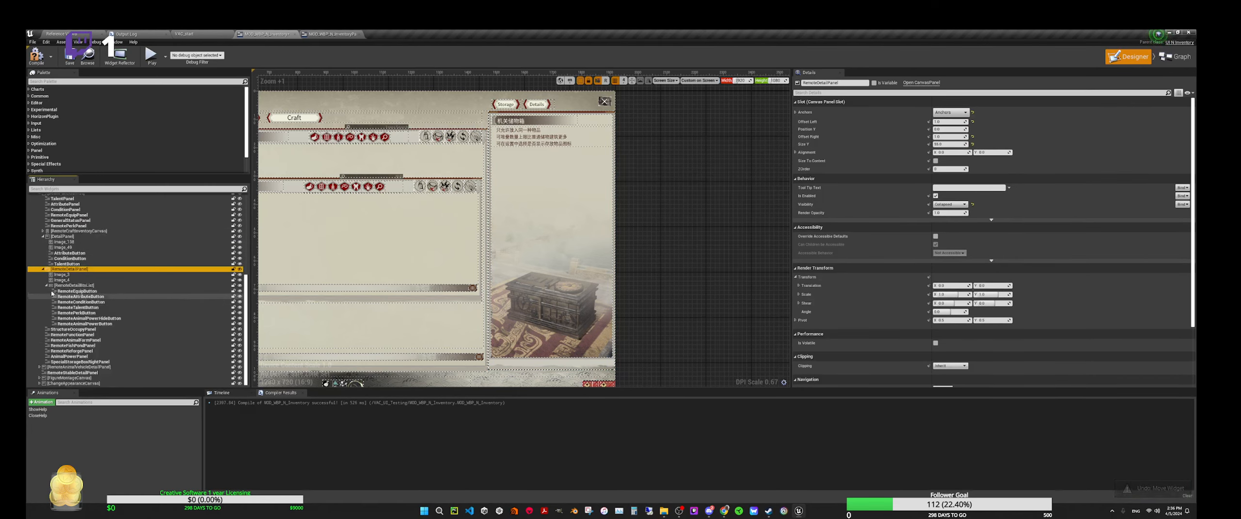
pyautogui.click(44, 237)
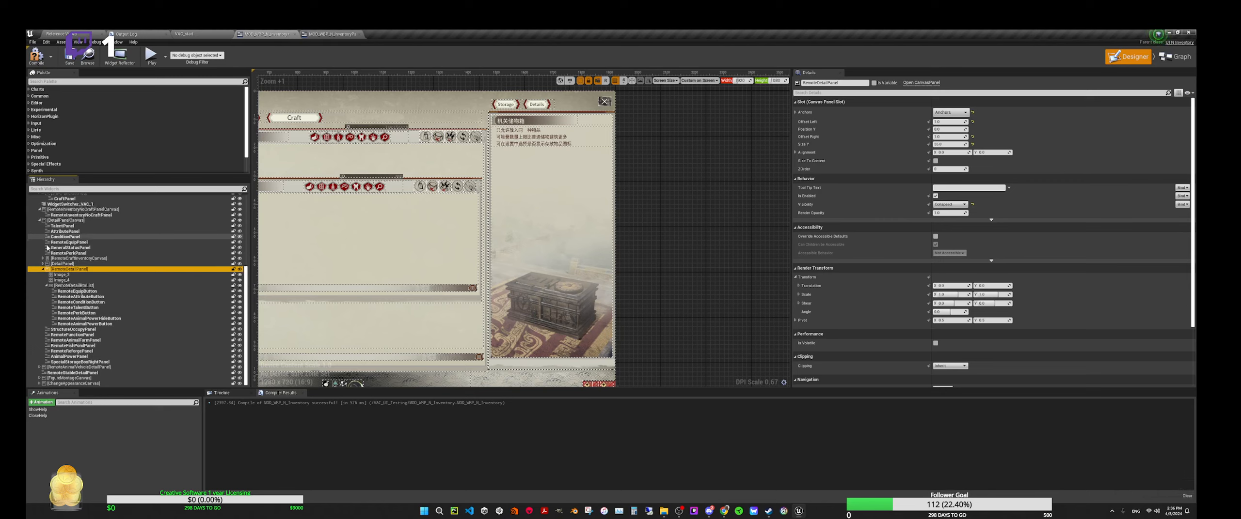